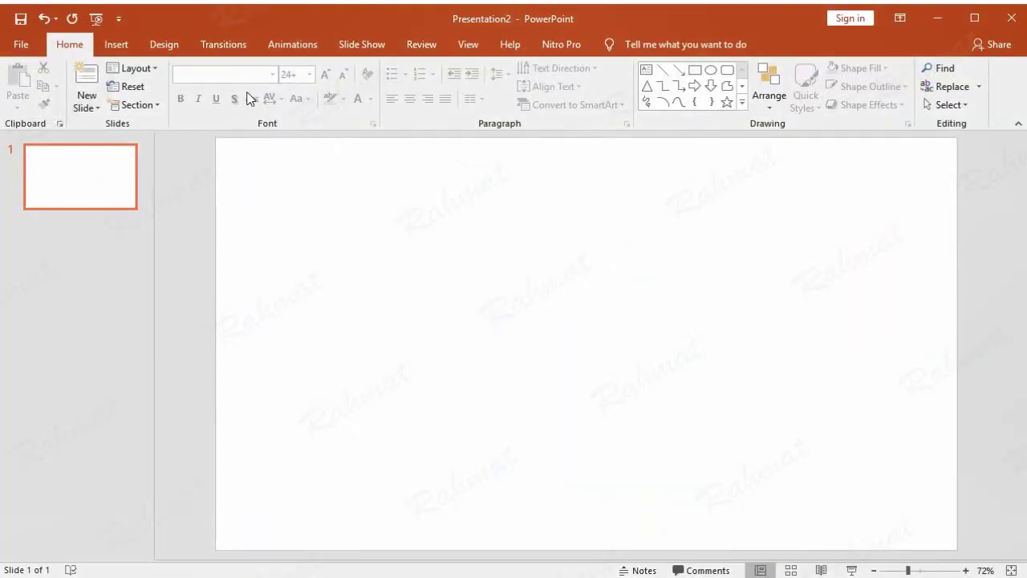
Apply the Ion theme in its purple variant, keeping the widescreen slide size.
click(171, 50)
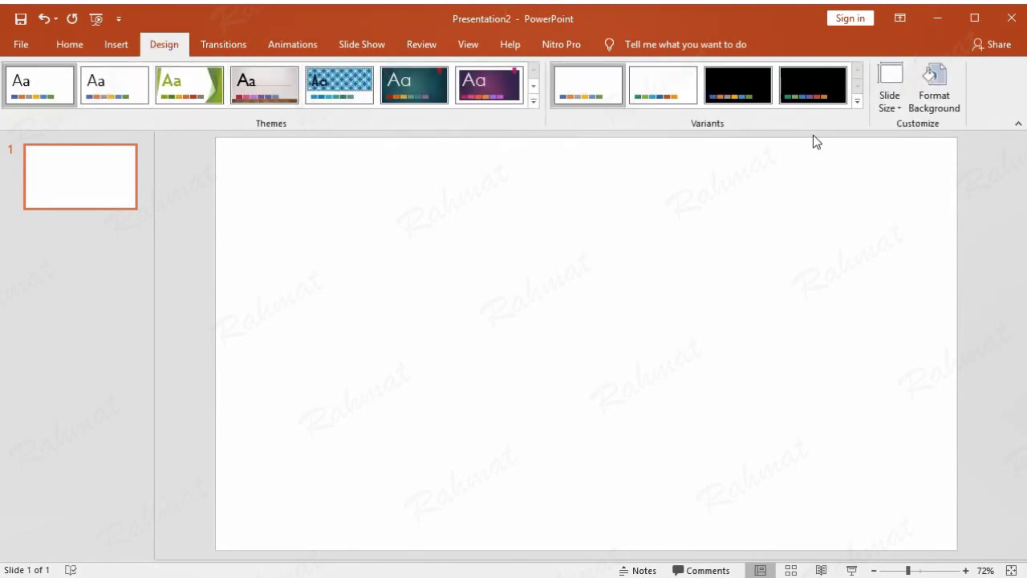
click(887, 104)
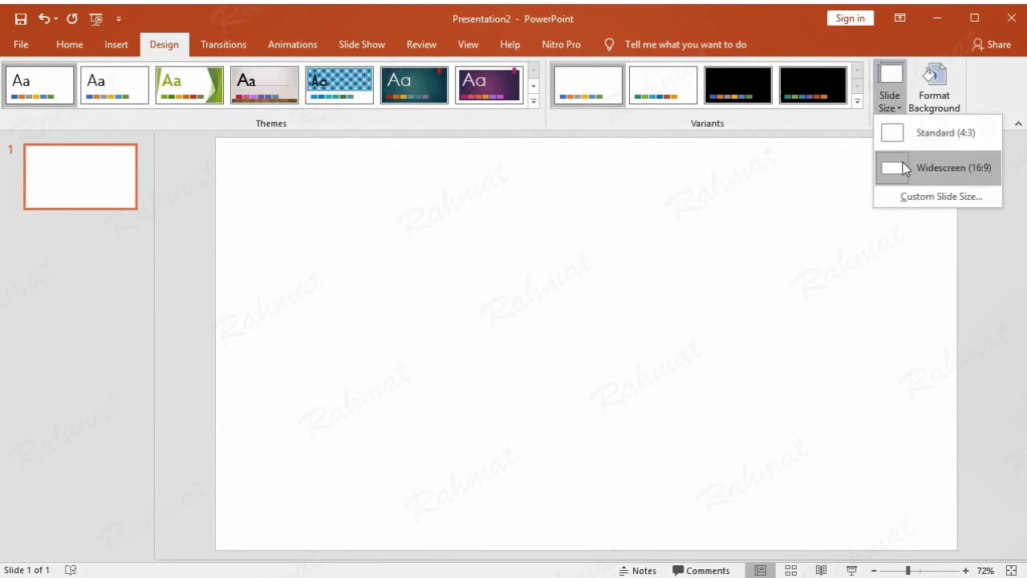
click(633, 211)
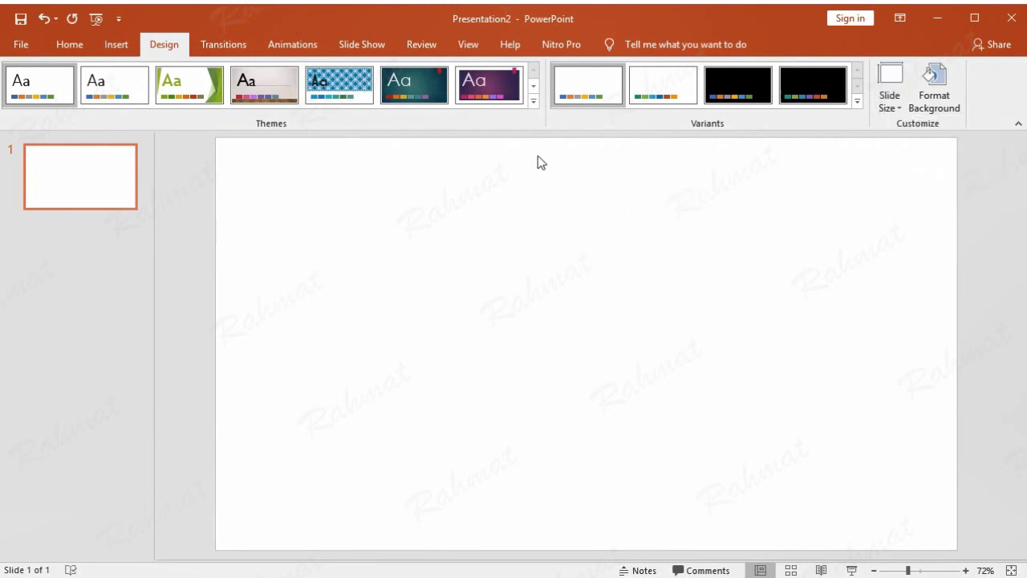
click(420, 91)
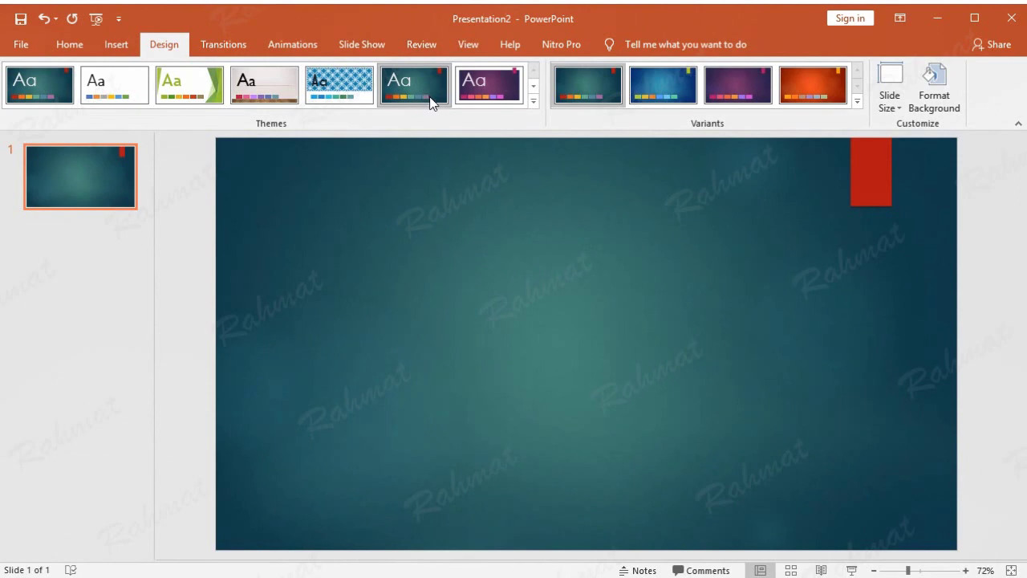
click(725, 101)
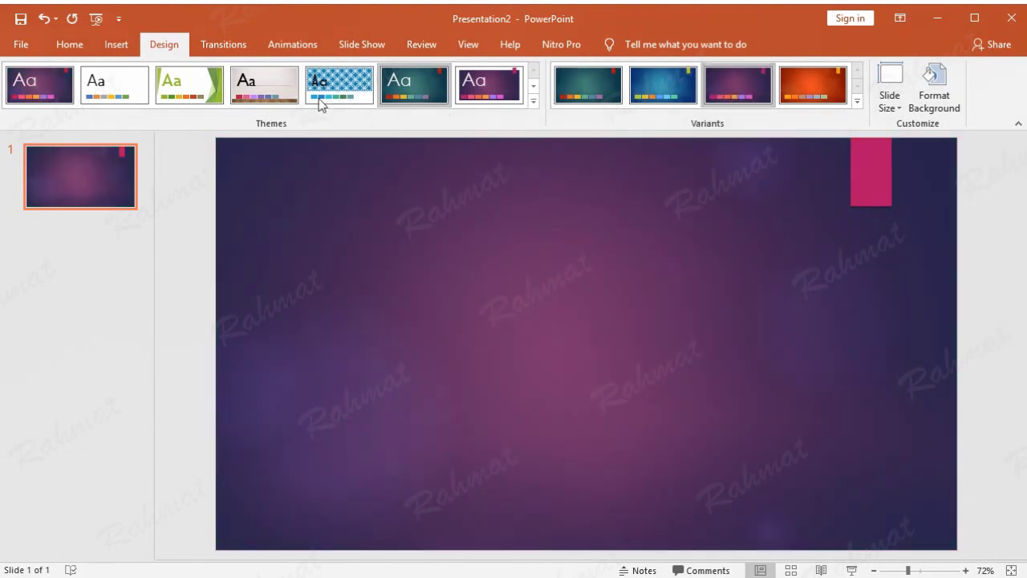
click(130, 50)
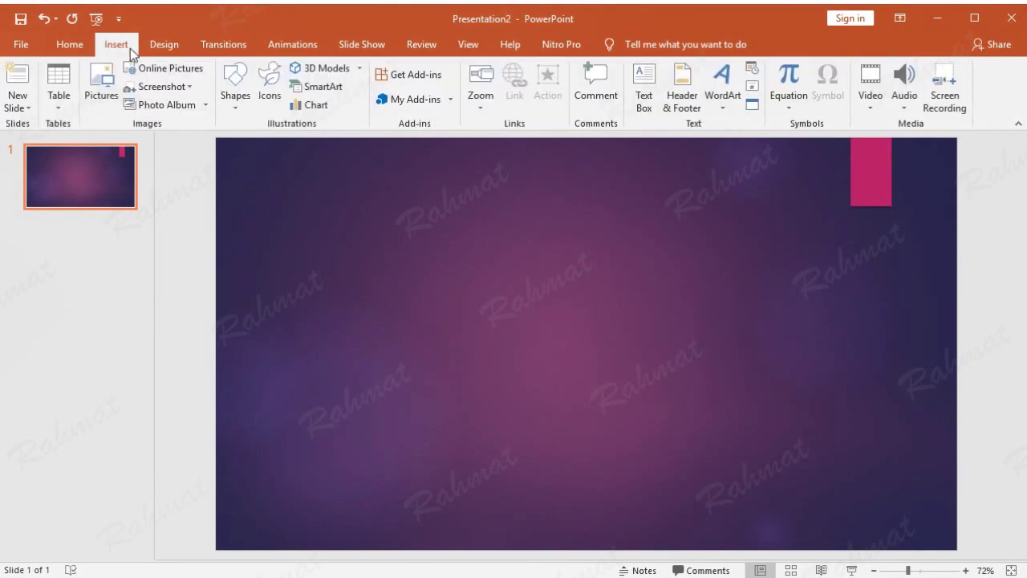
Draw a rounded rectangle in the slide's upper left.
click(235, 106)
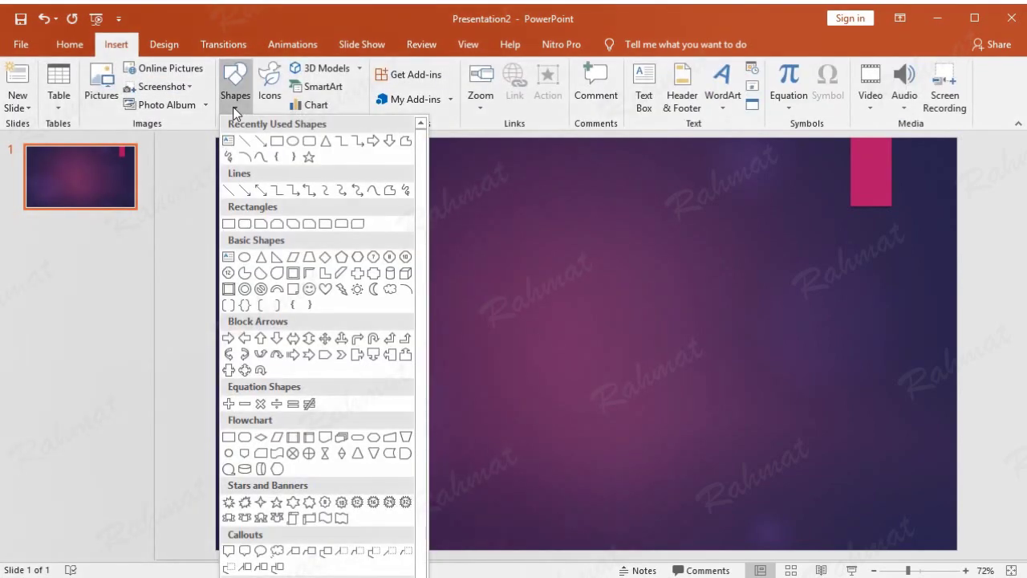
click(233, 224)
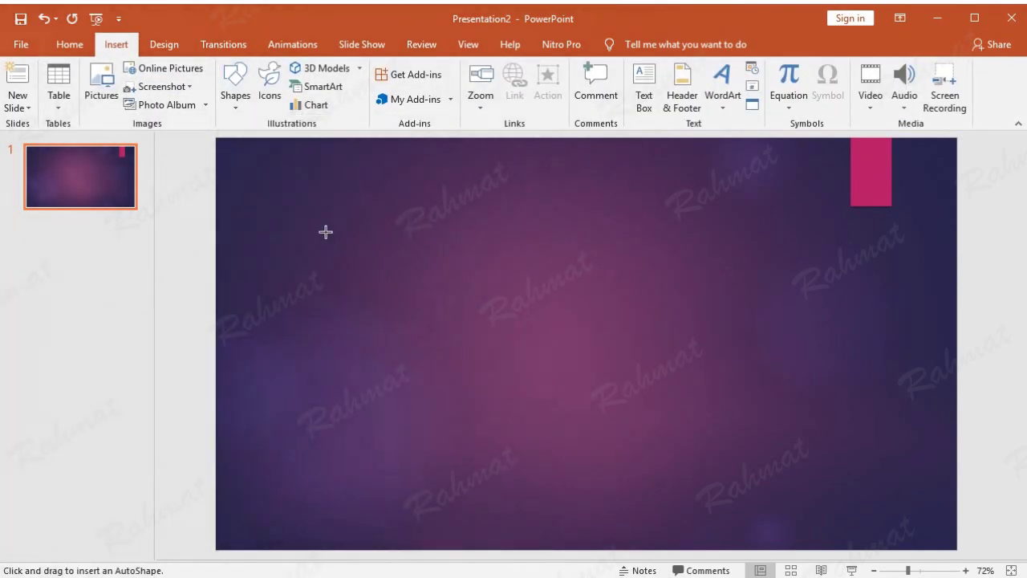
drag(440, 210, 473, 269)
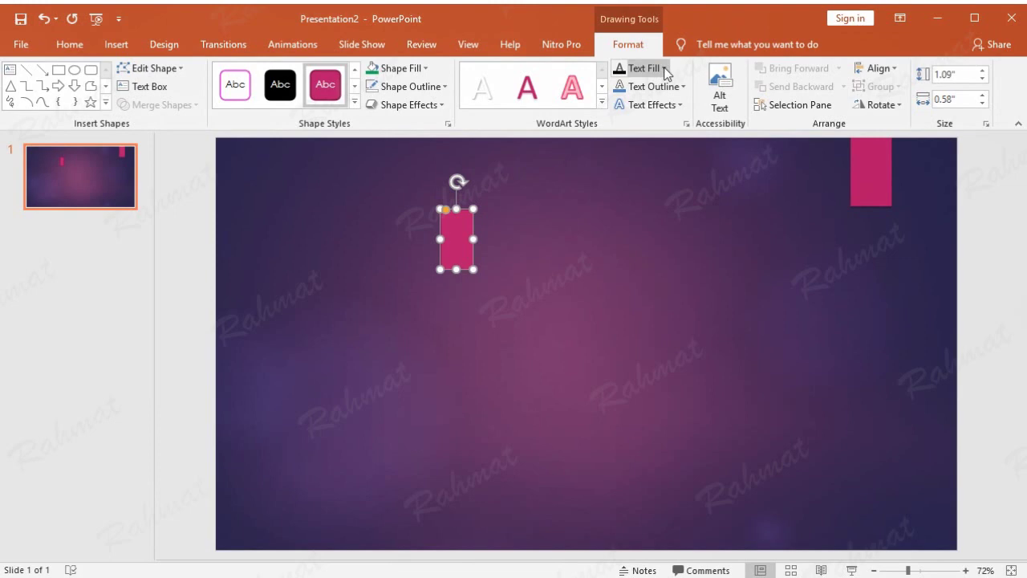
Size the rounded rectangle to 6.63" tall by 4.03" wide and move it higher.
click(967, 74)
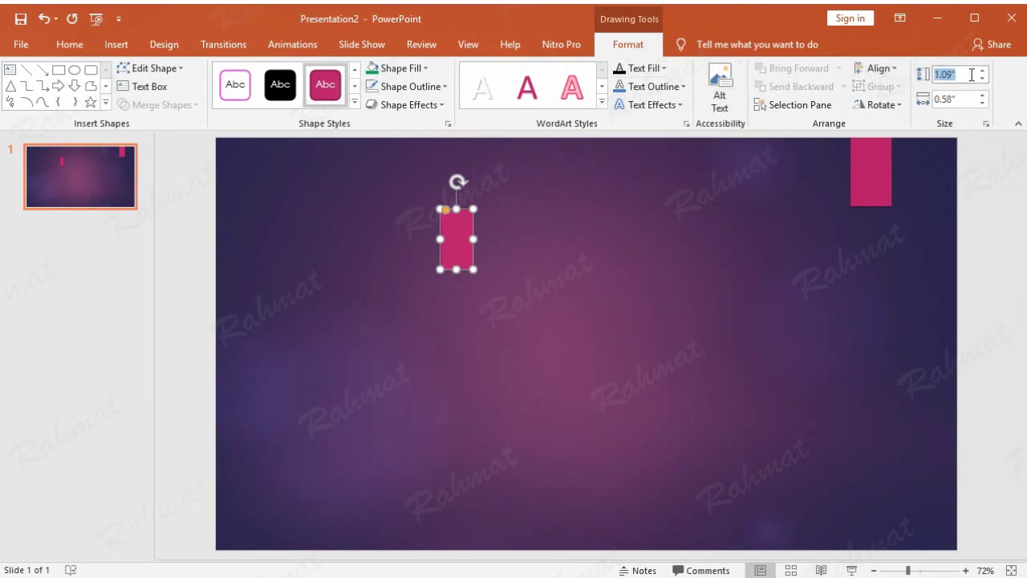
text(6)
text(3)
key(Tab)
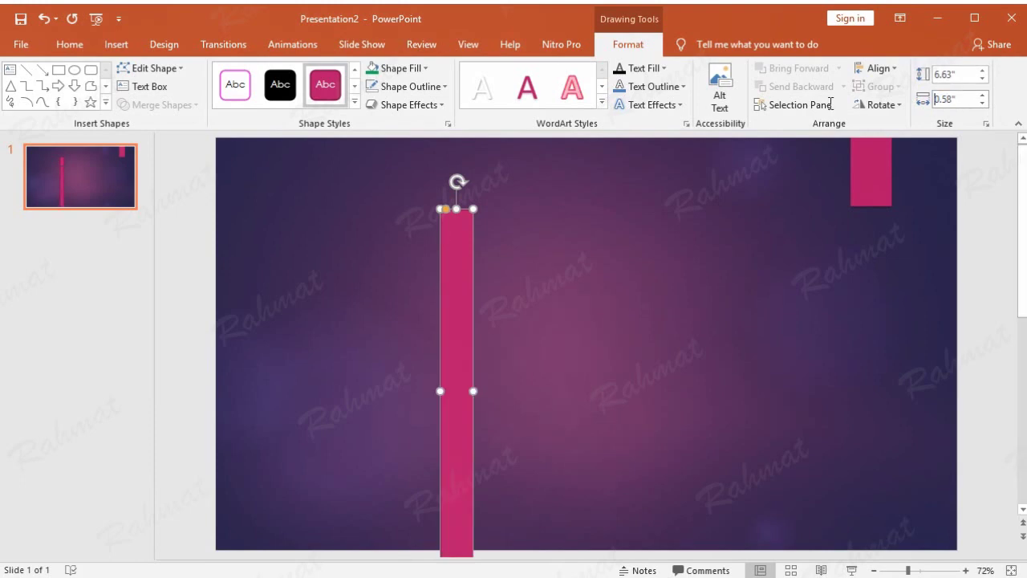
click(931, 98)
text(4.)
text(03)
key(Return)
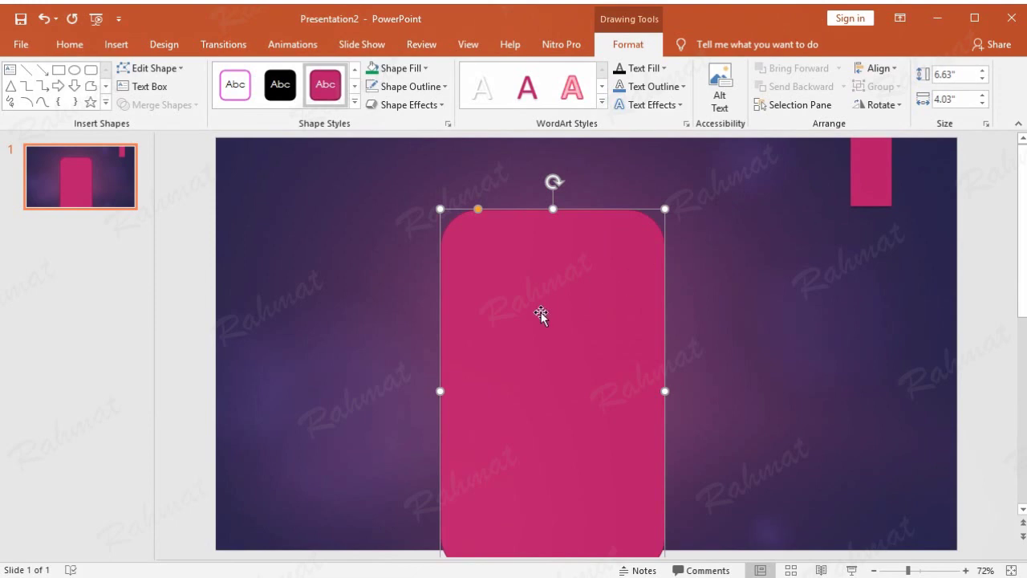
drag(548, 308, 545, 259)
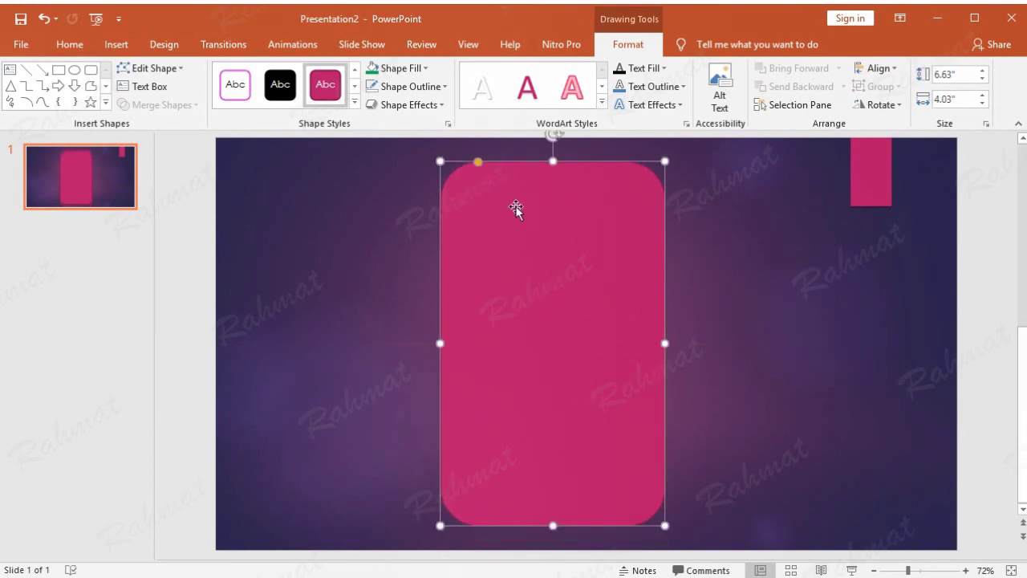
Remove the rounded rectangle's outline and fill it solid green.
click(436, 89)
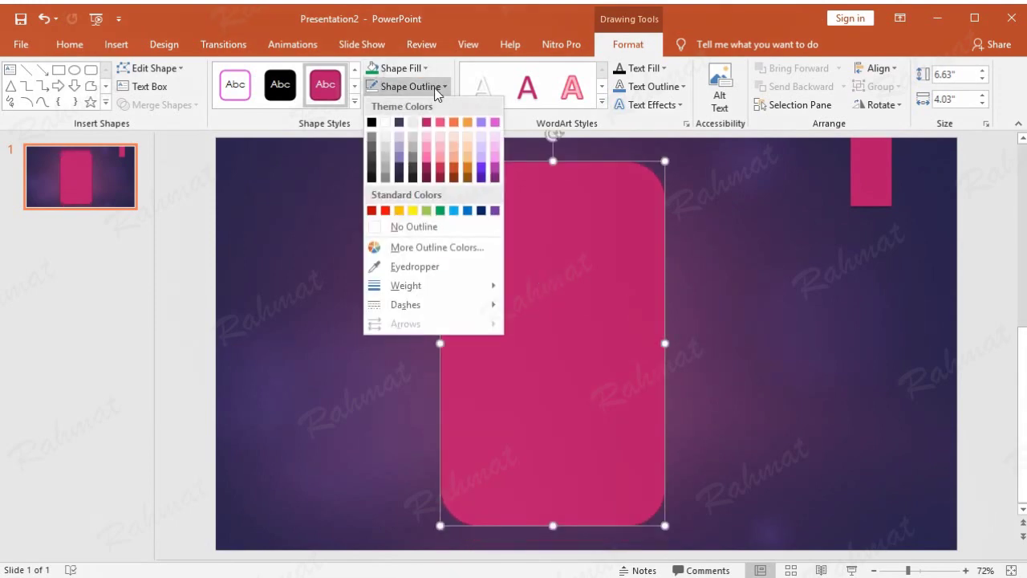
click(435, 224)
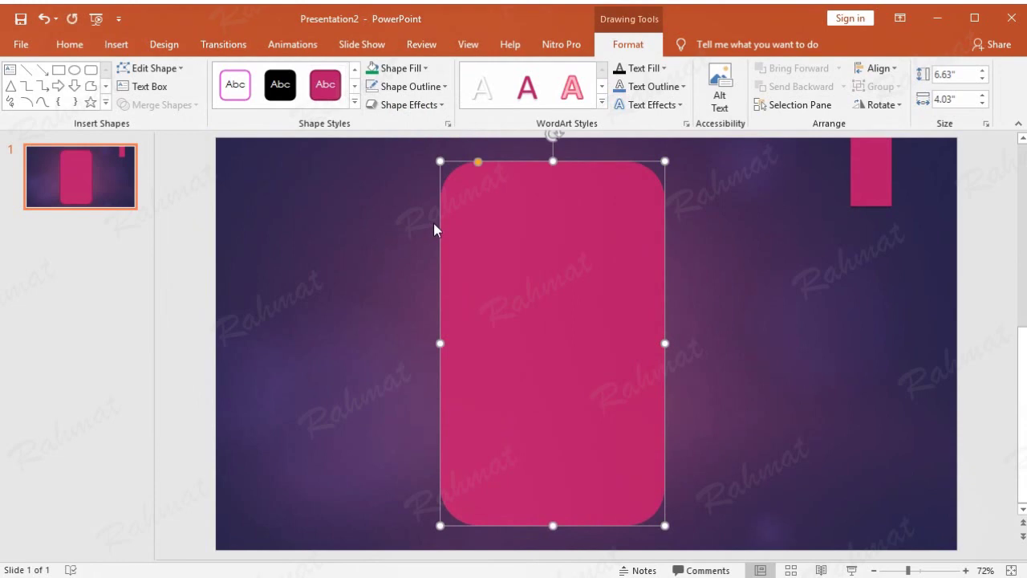
click(427, 69)
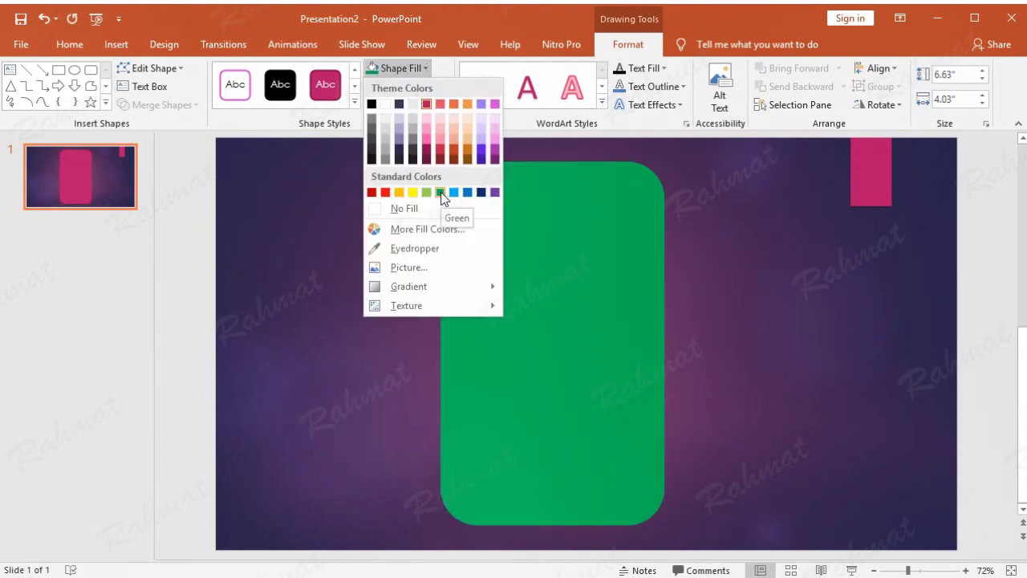
click(440, 192)
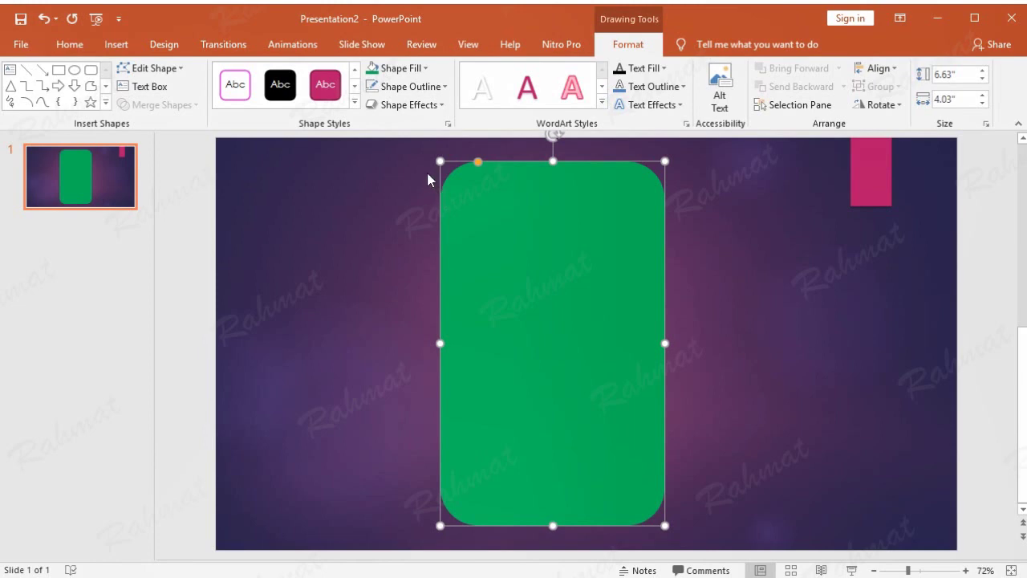
click(413, 104)
Apply a bevel preset to the green card, restore its 4.03" width, and centre it horizontally.
mouse_move(436, 132)
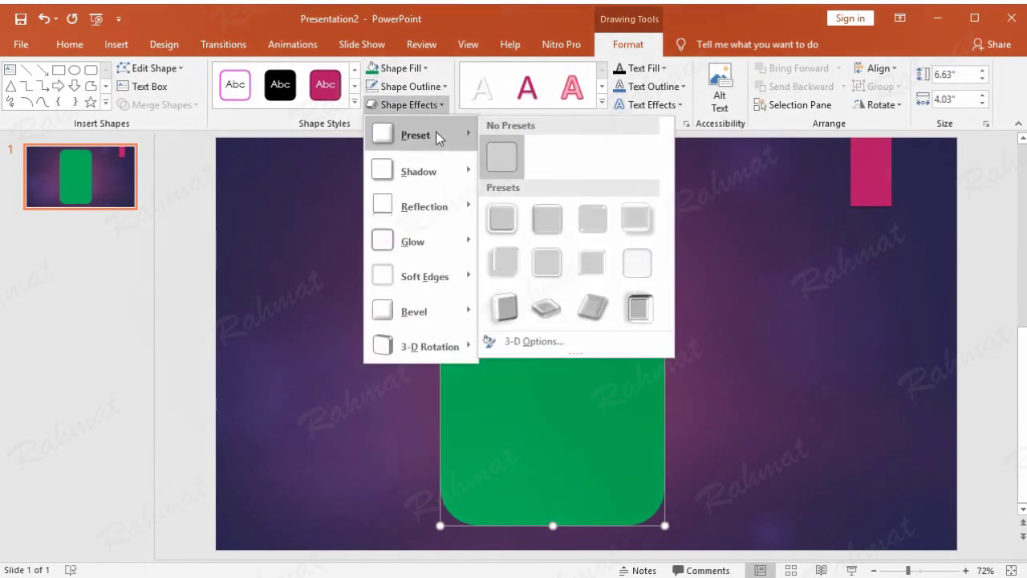
click(636, 217)
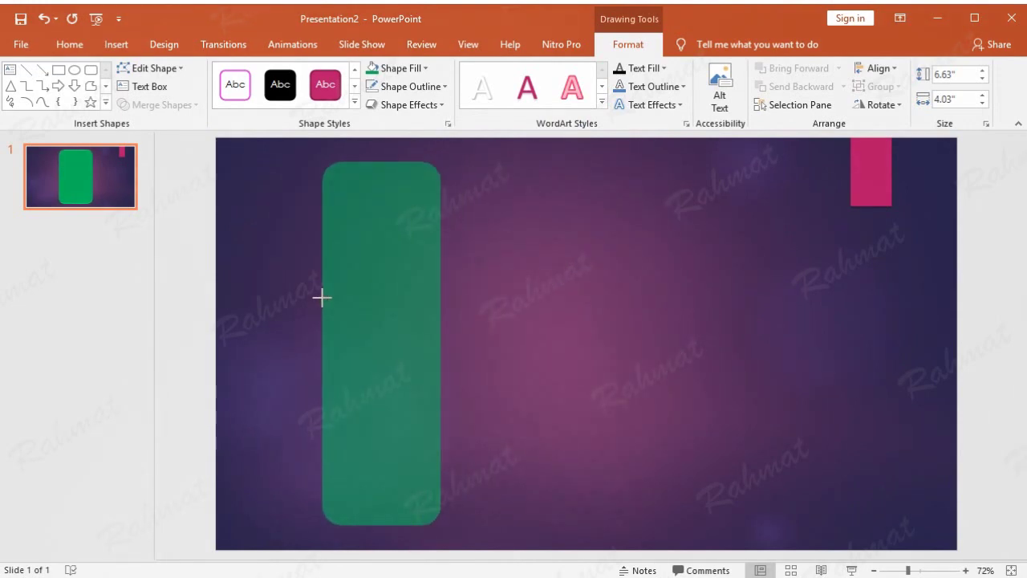
drag(665, 343, 322, 297)
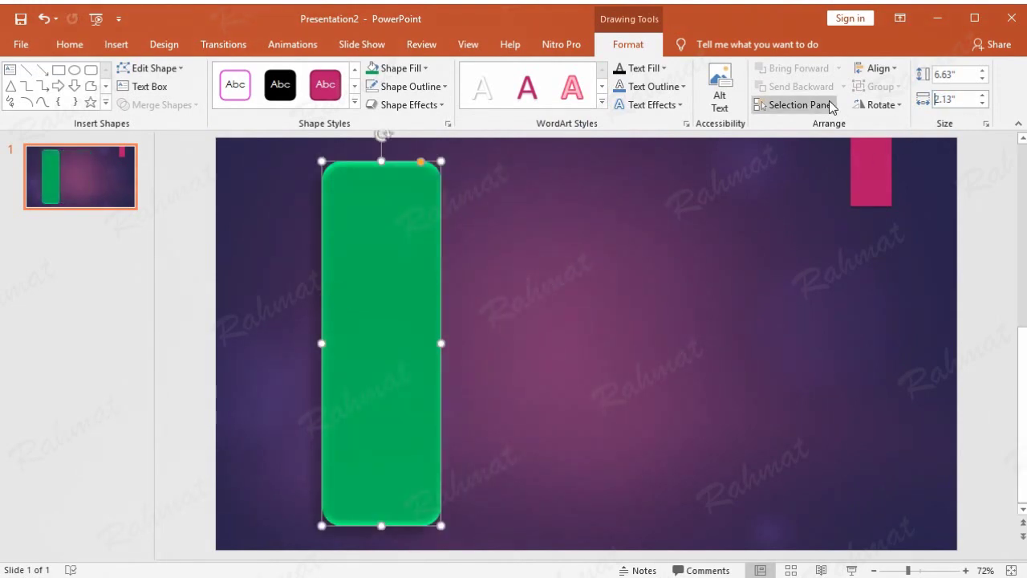
double_click(964, 99)
text(4)
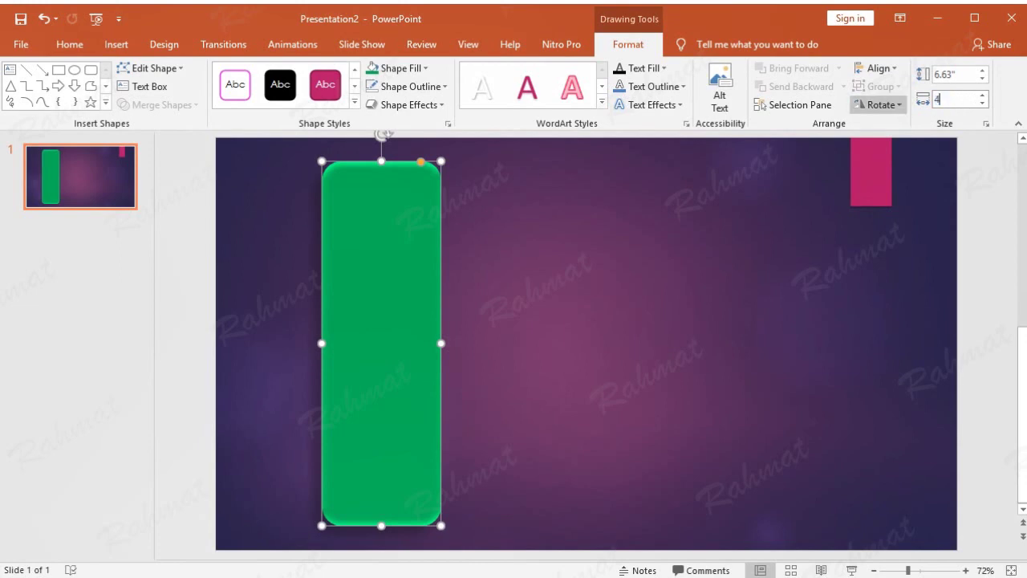
text(.03)
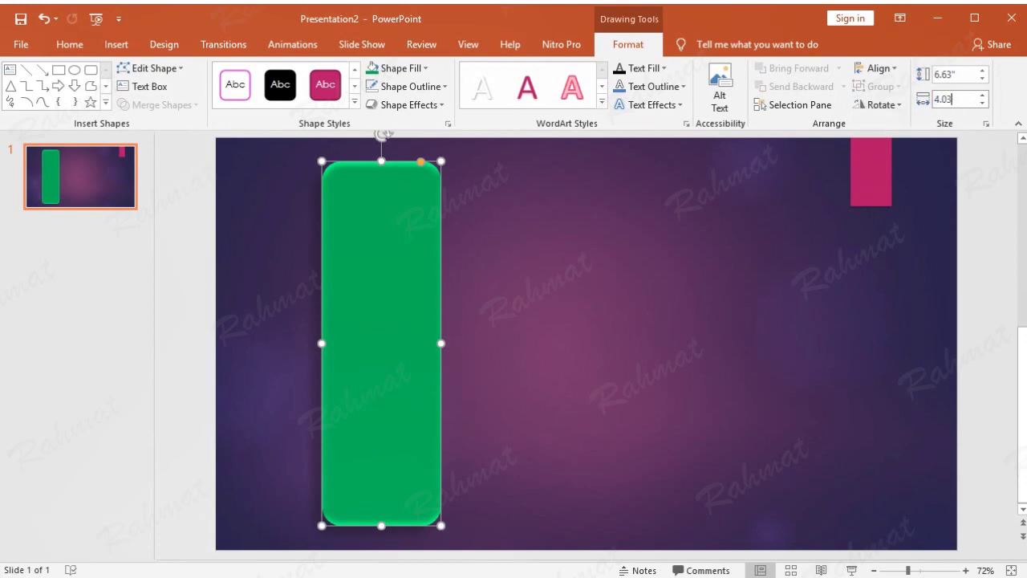
key(Return)
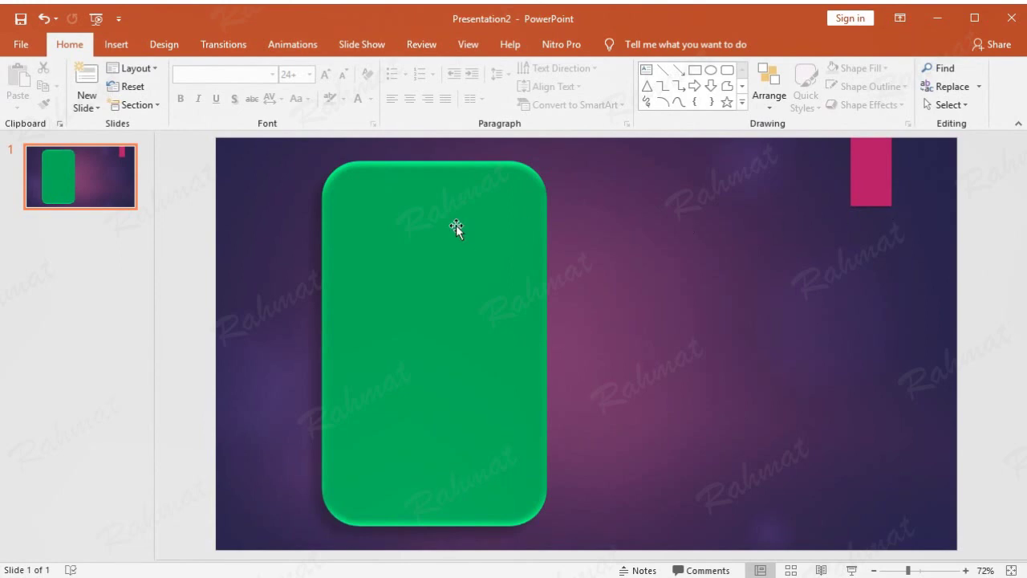
drag(462, 238, 612, 242)
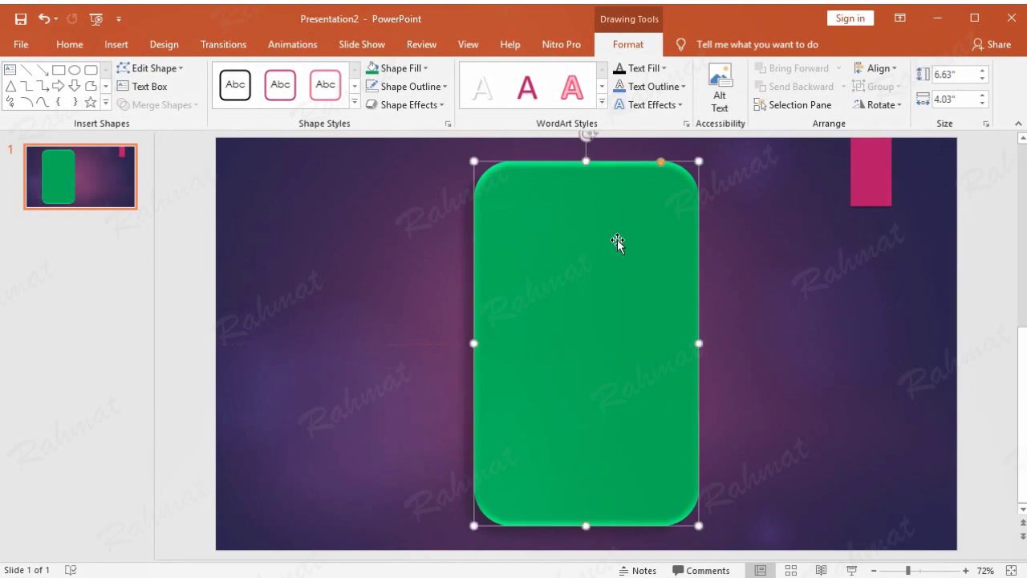
click(961, 177)
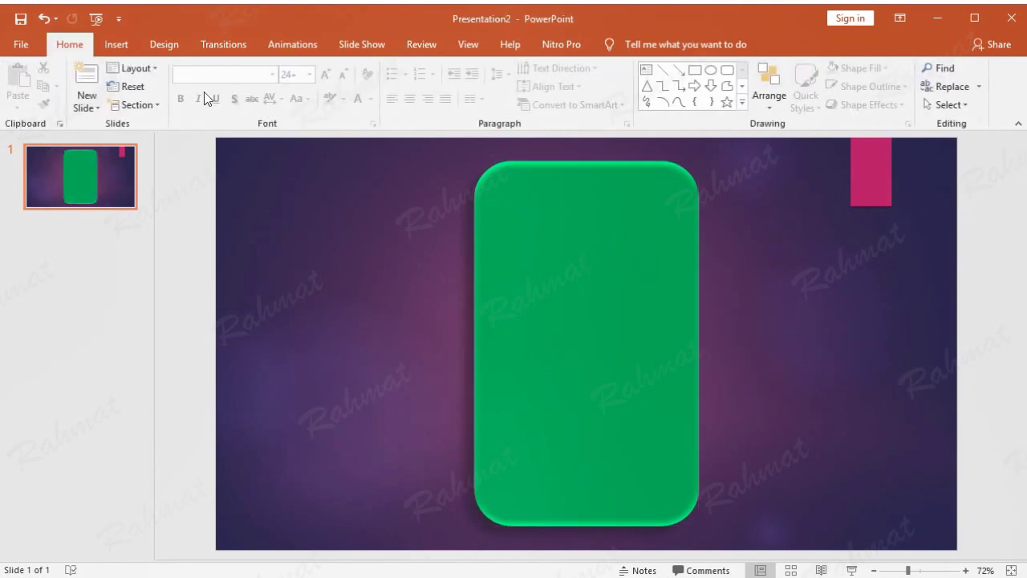
click(109, 48)
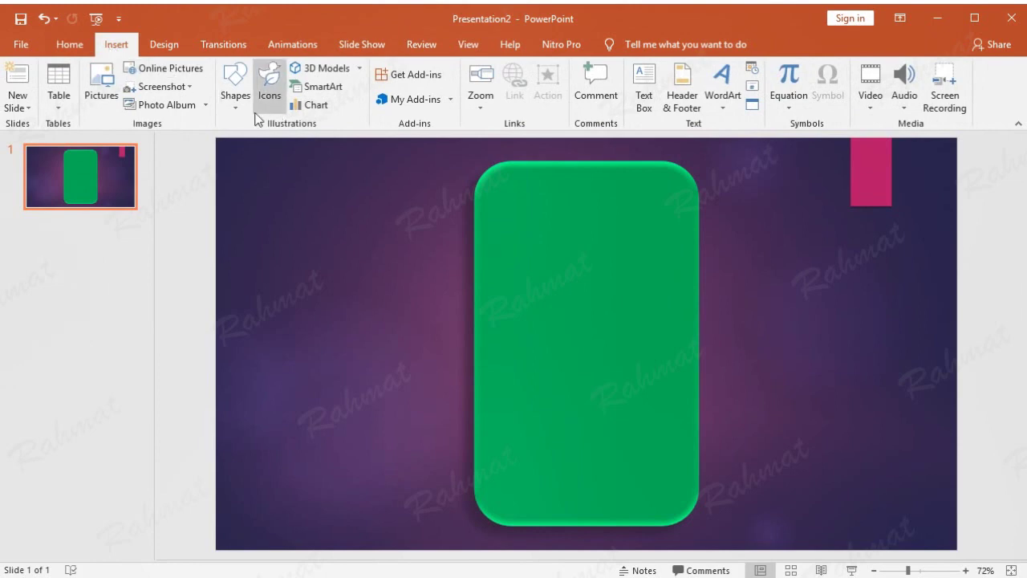
Draw a rectangle on the green card's upper half and make it black.
click(235, 95)
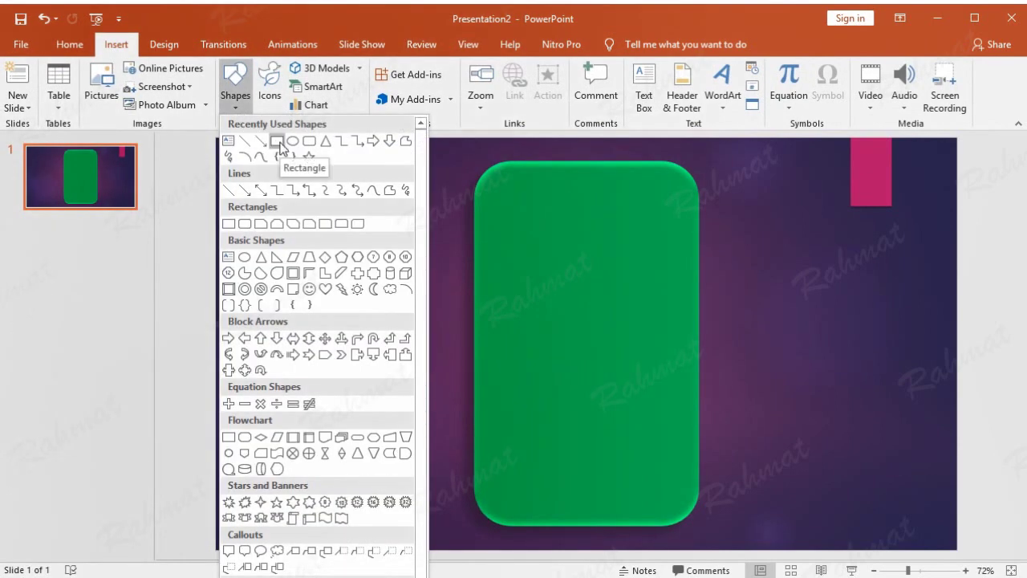
click(279, 145)
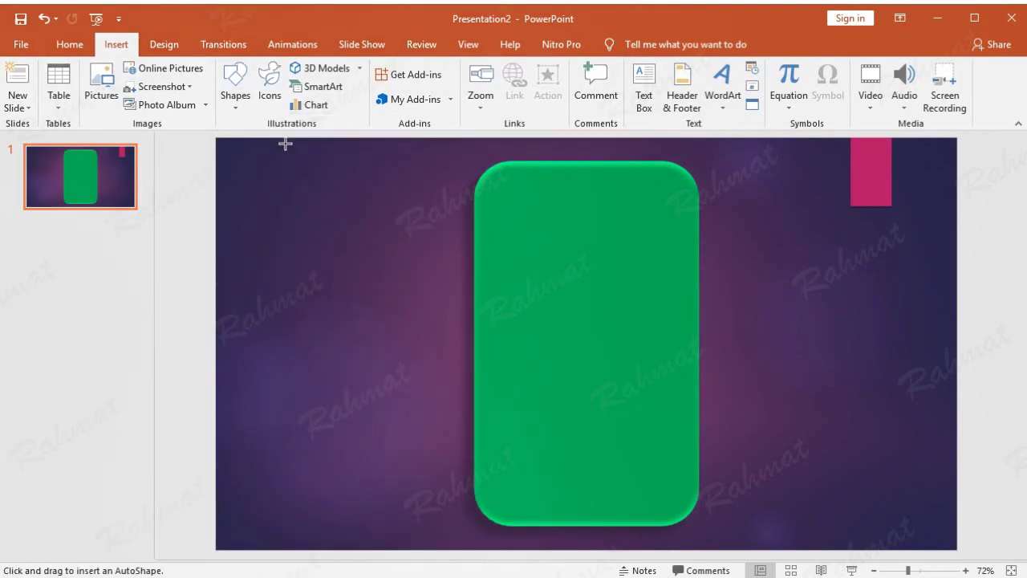
drag(517, 237, 616, 375)
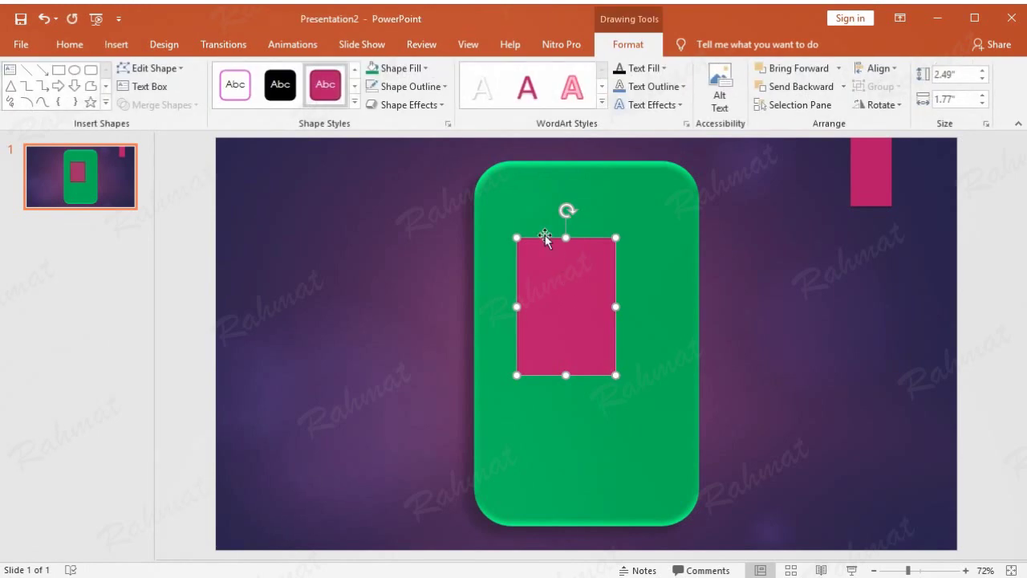
click(280, 83)
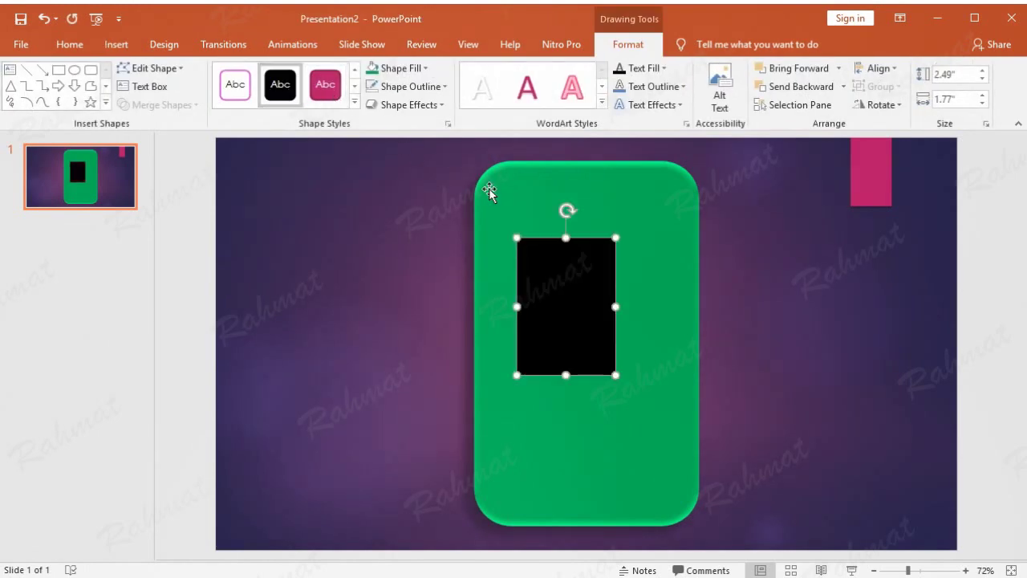
Resize the black rectangle to 5.6" tall by 2.88" wide.
click(969, 78)
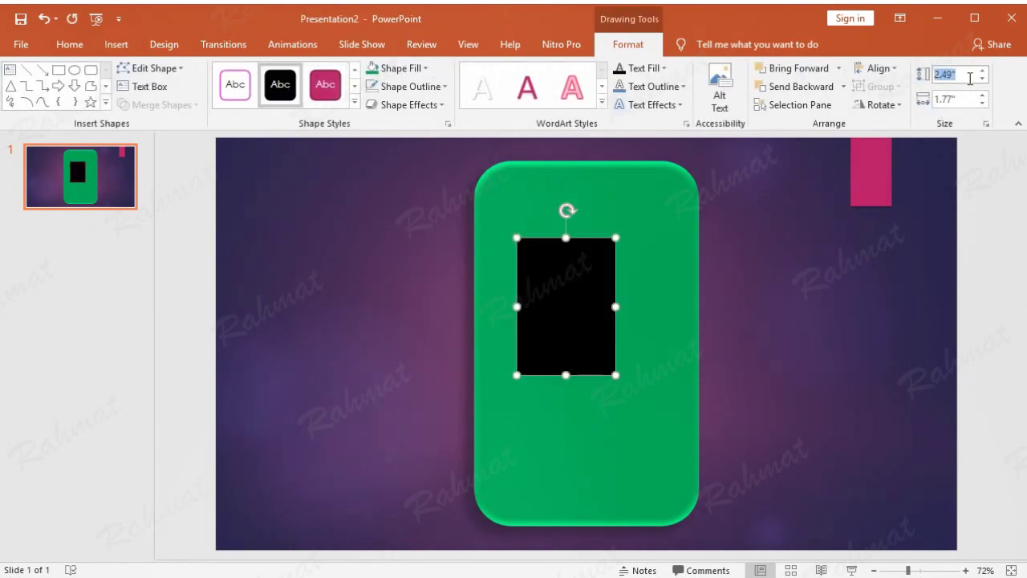
text(5)
text(.6)
key(Tab)
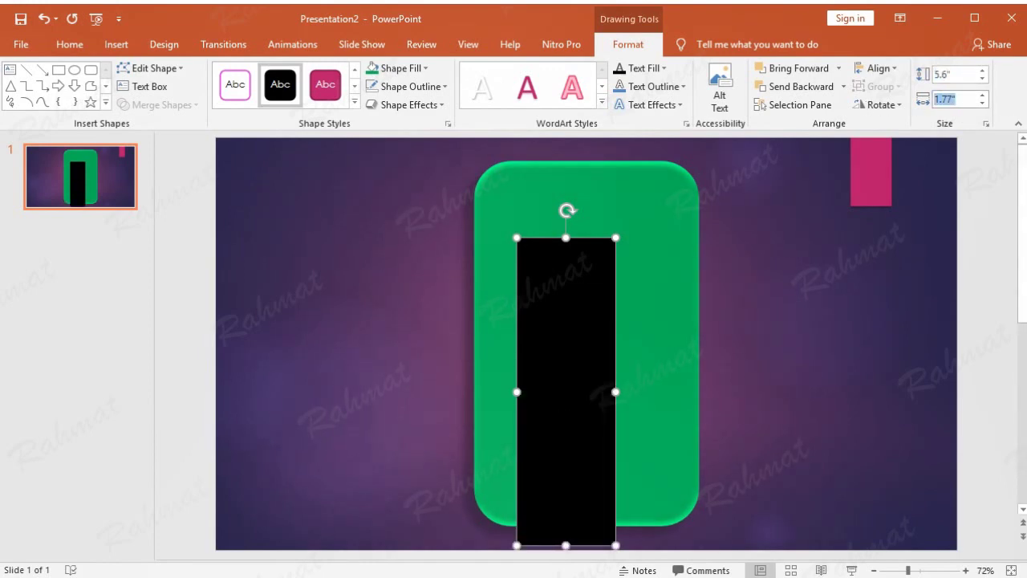
text(2.88)
key(Return)
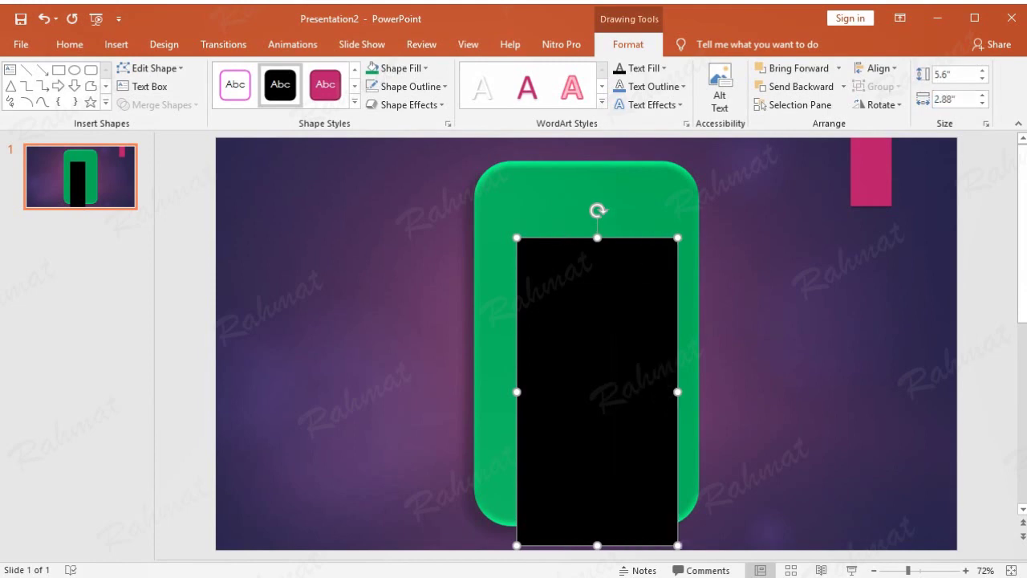
Set the black screen's horizontal position to 4.74" and move it up via Size and Position.
right_click(651, 255)
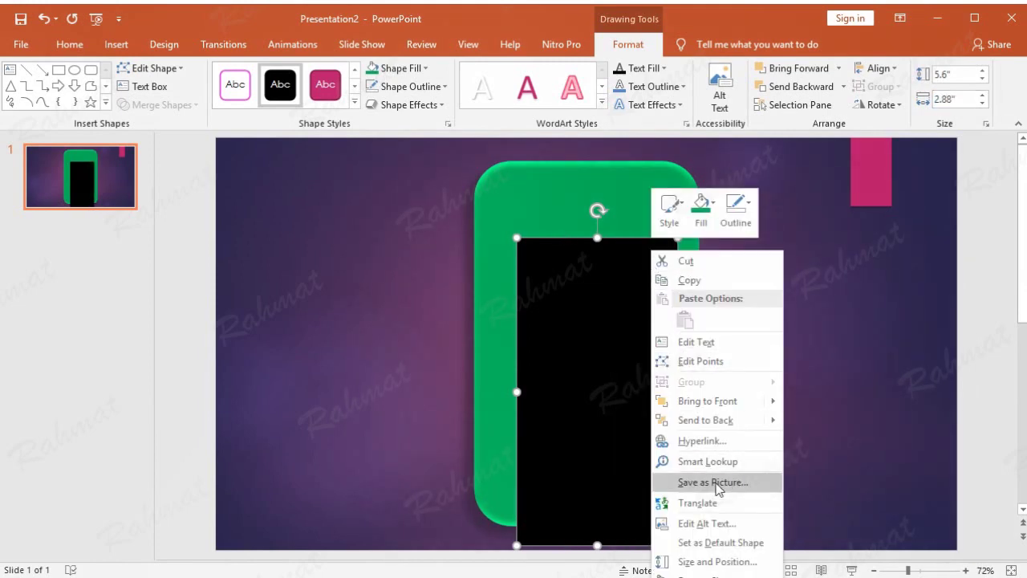
click(750, 562)
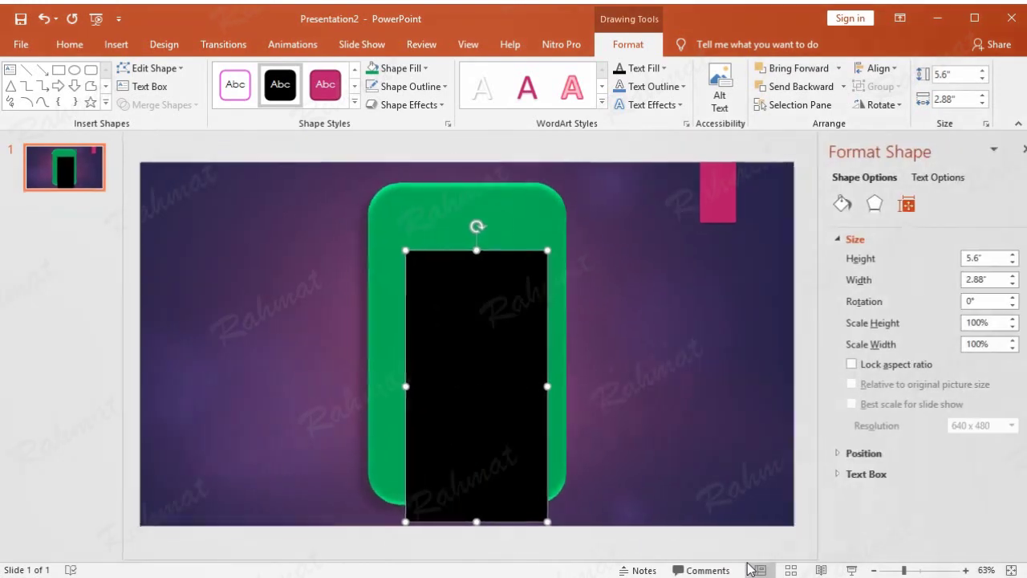
click(844, 453)
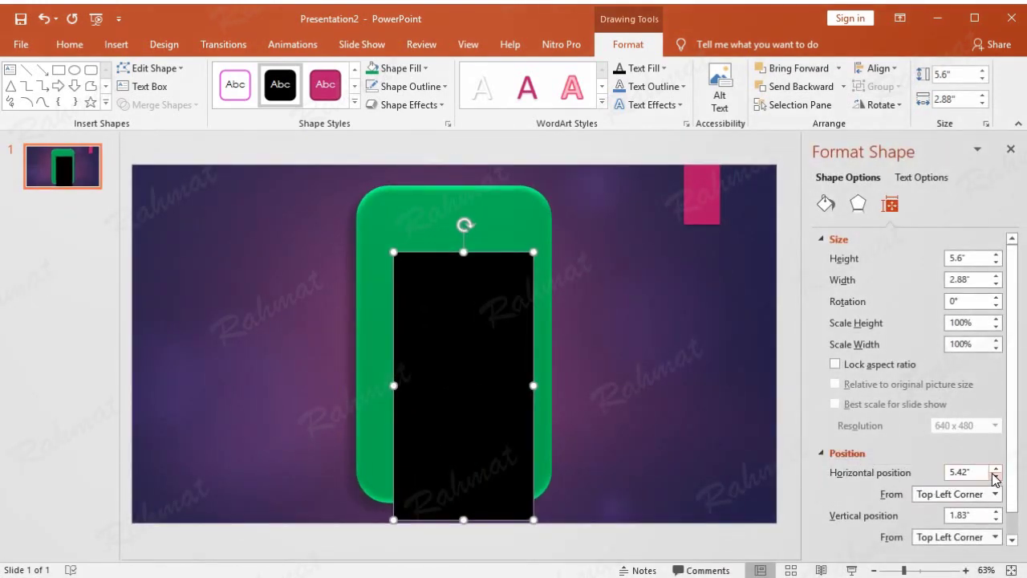
drag(984, 472, 935, 477)
text(4)
drag(980, 518, 914, 518)
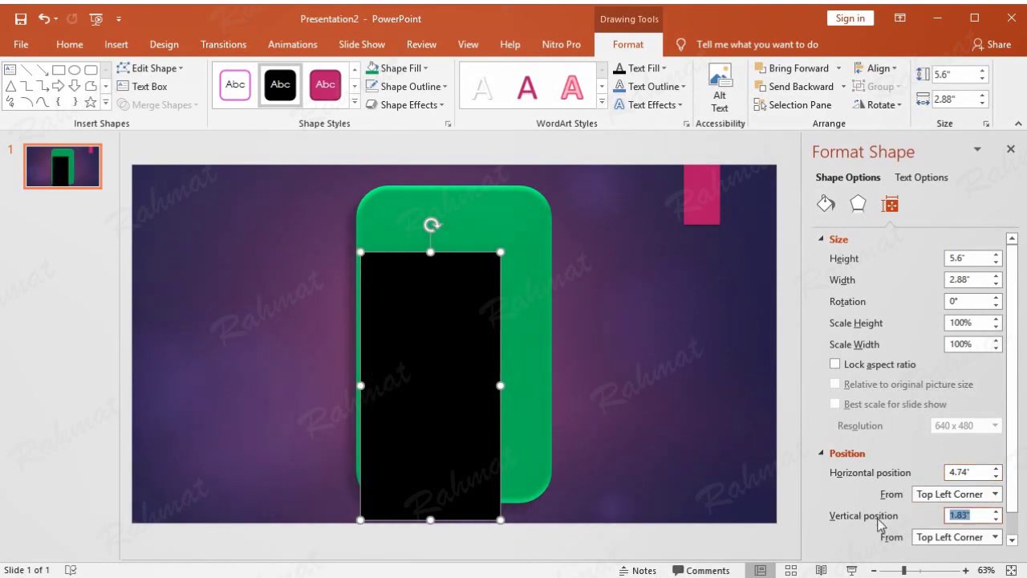
text(0.9)
key(Return)
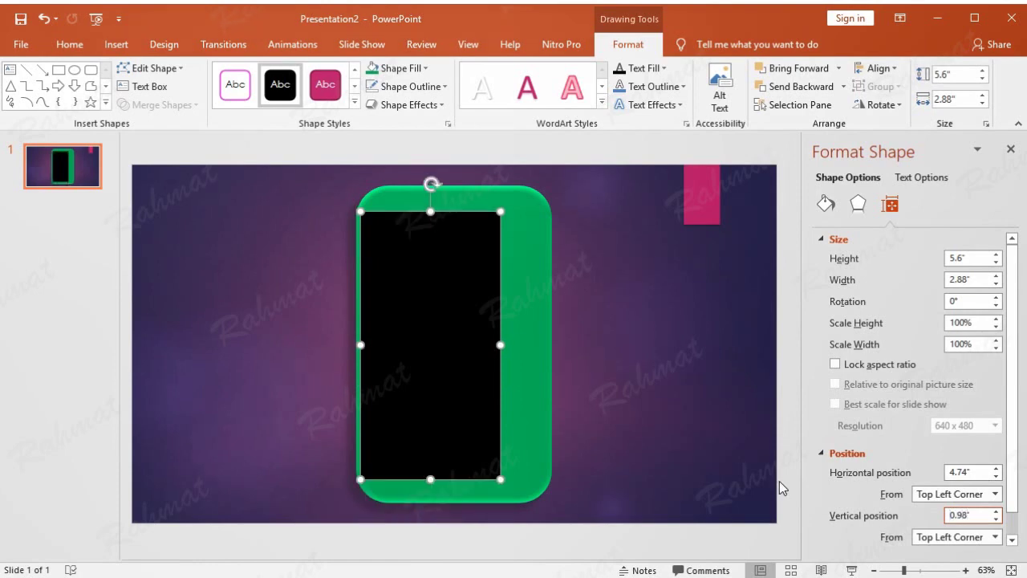
Move the green frame so it surrounds the screen with an even border.
click(534, 292)
drag(534, 292, 509, 283)
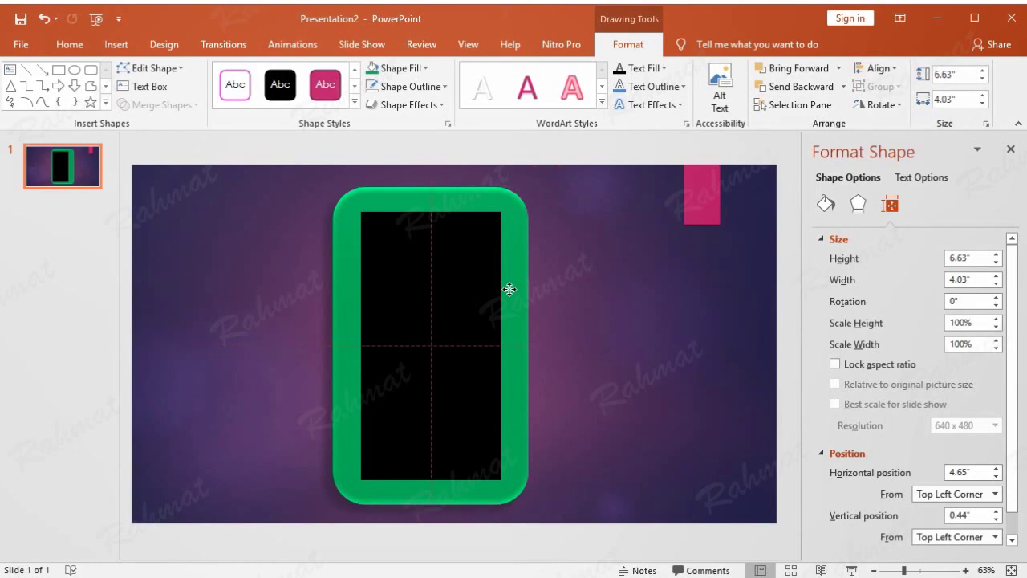
drag(510, 283, 510, 289)
drag(509, 292, 510, 290)
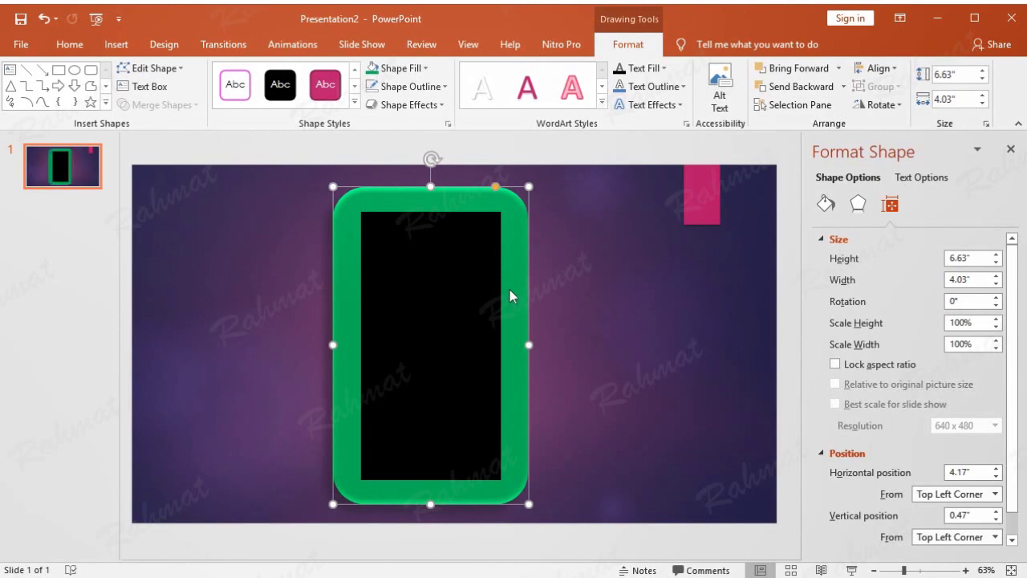
key(ctrl+z)
key(ctrl+z)
click(628, 149)
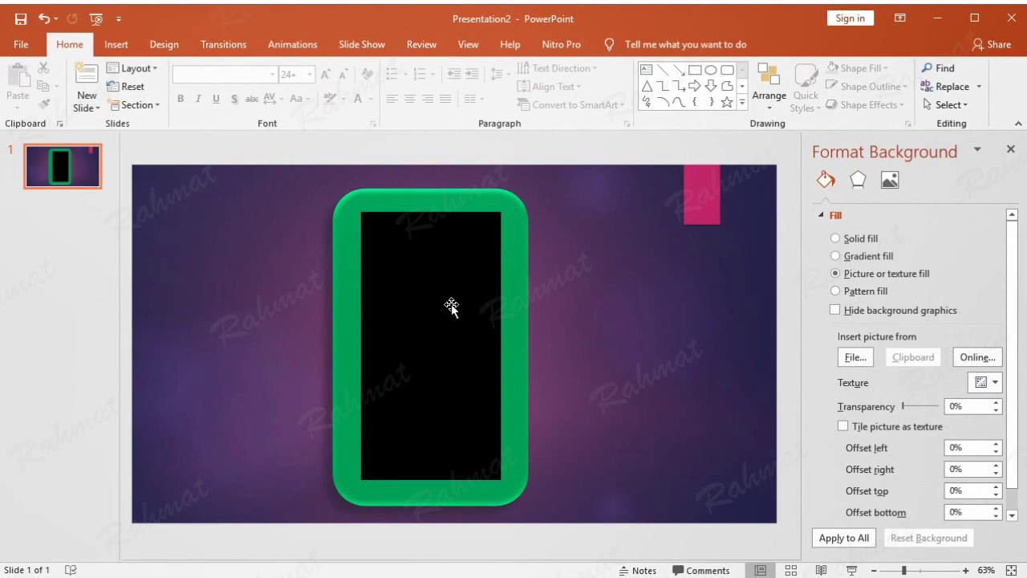
click(125, 50)
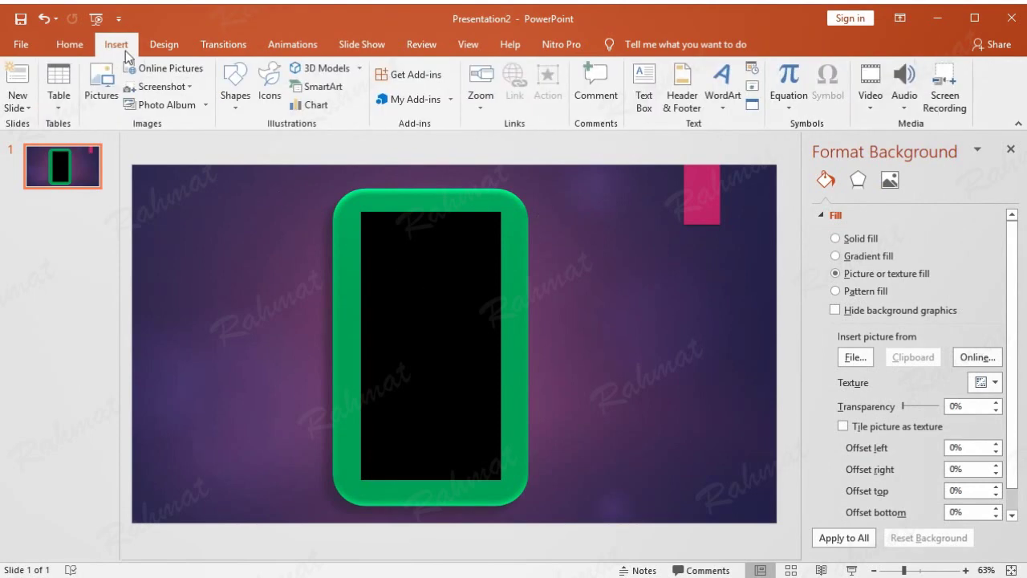
Draw a small oval beside the green frame and size it 0.15" by 0.6".
click(230, 113)
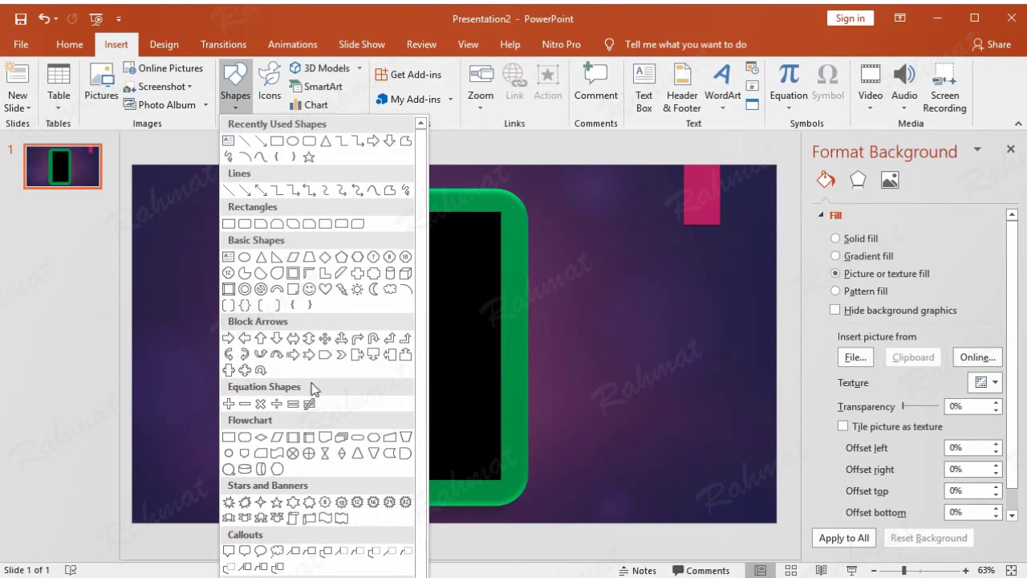
click(358, 440)
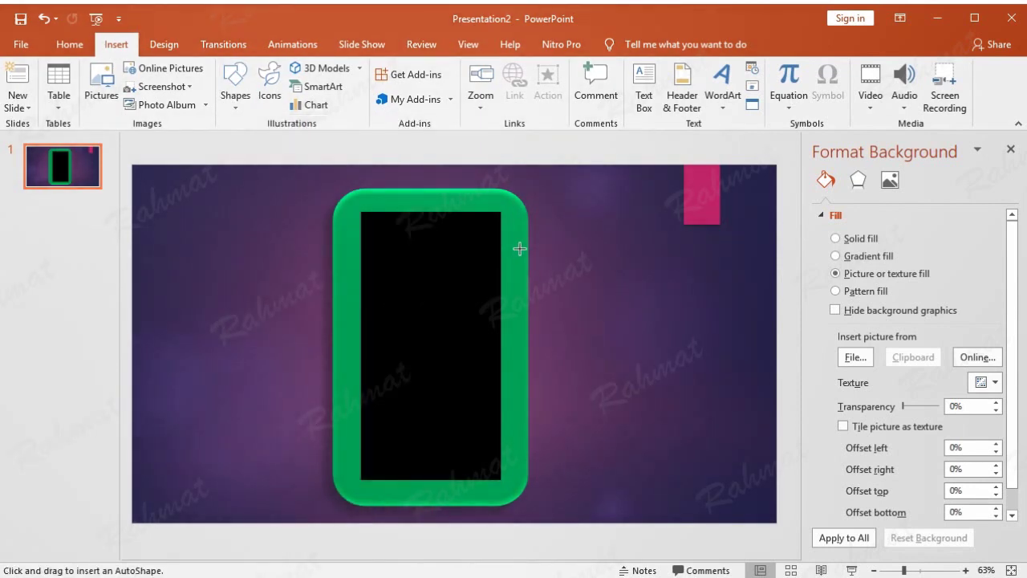
drag(520, 248, 537, 265)
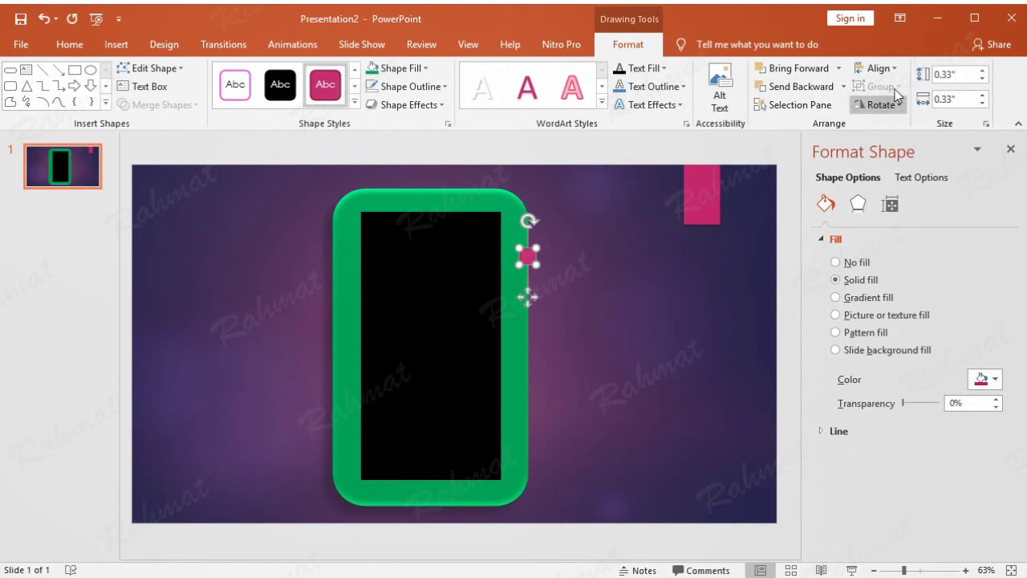
click(963, 75)
text(0)
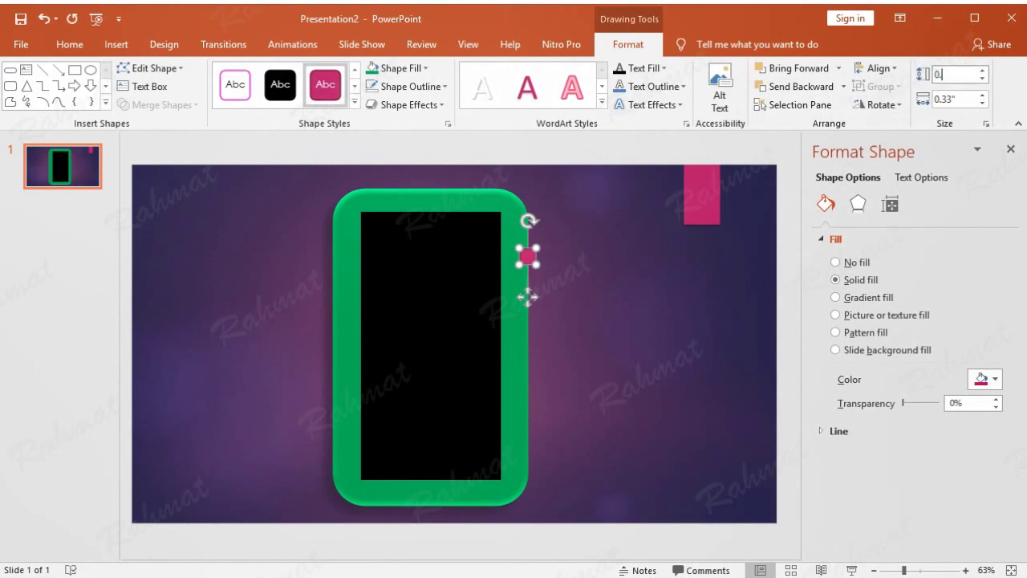
text(.15)
click(958, 102)
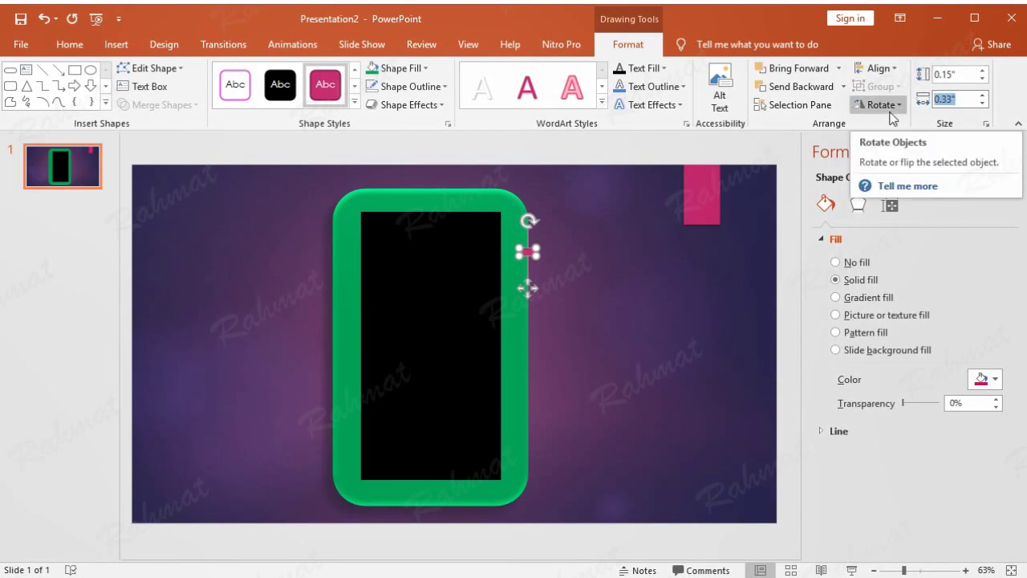
text(0.6)
key(Return)
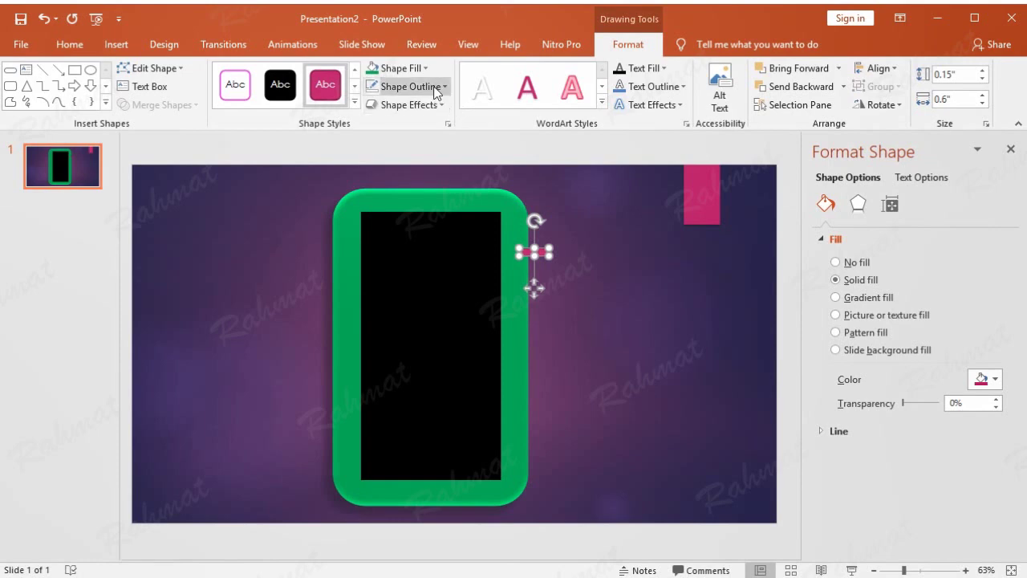
click(424, 66)
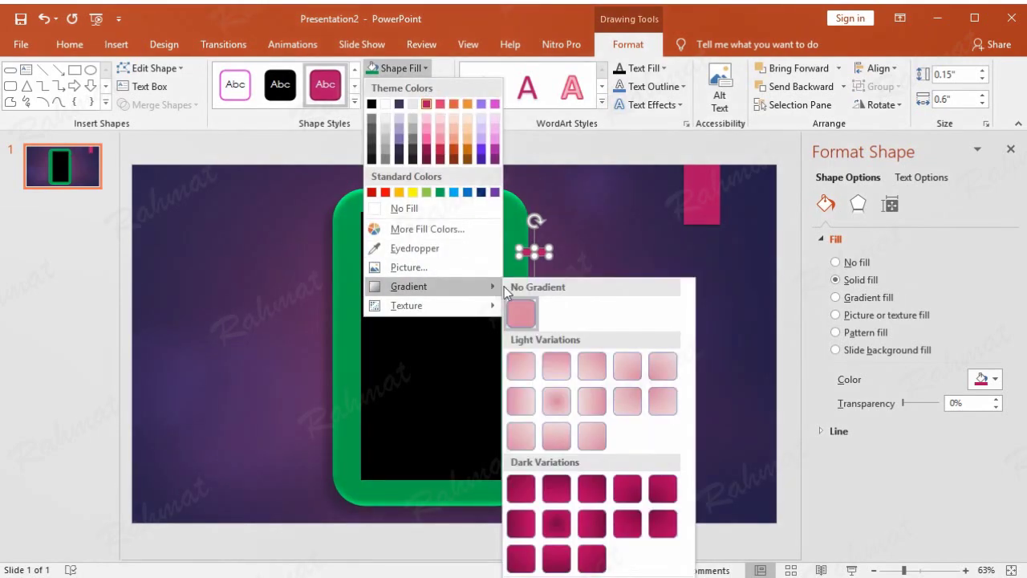
key(Escape)
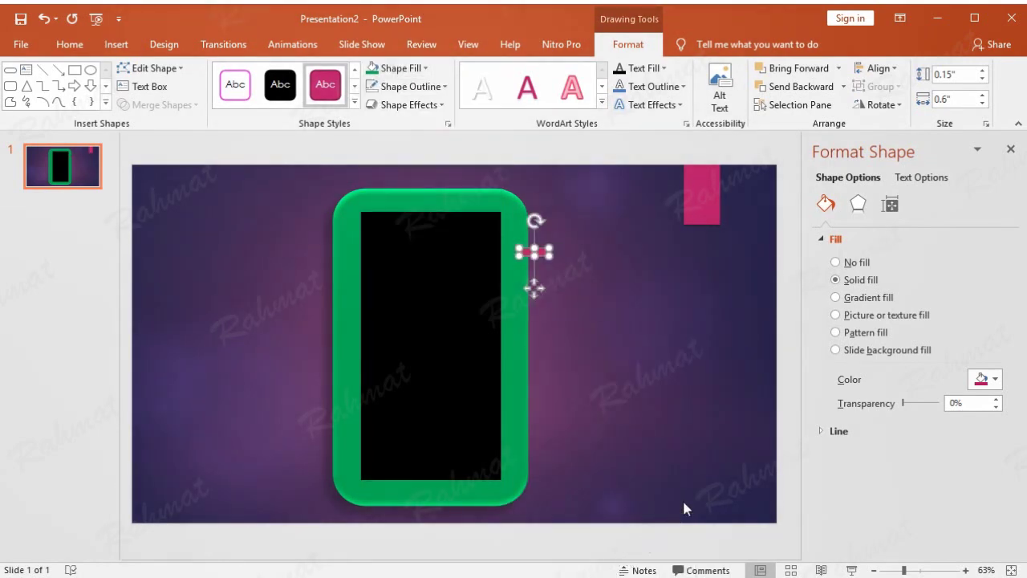
Give the pill a dark pattern fill with black foreground and white background.
click(877, 333)
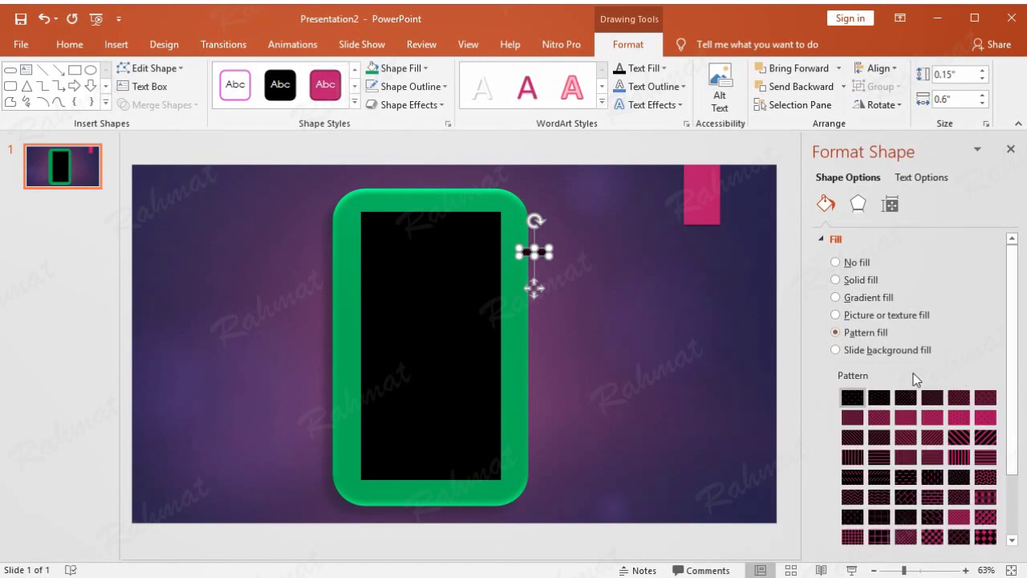
click(1015, 511)
click(995, 483)
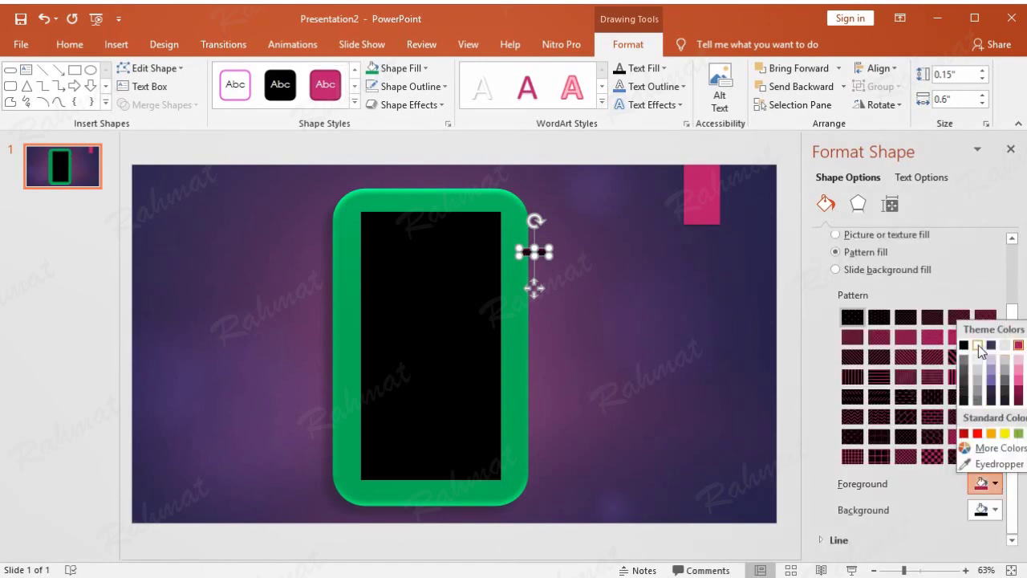
click(964, 345)
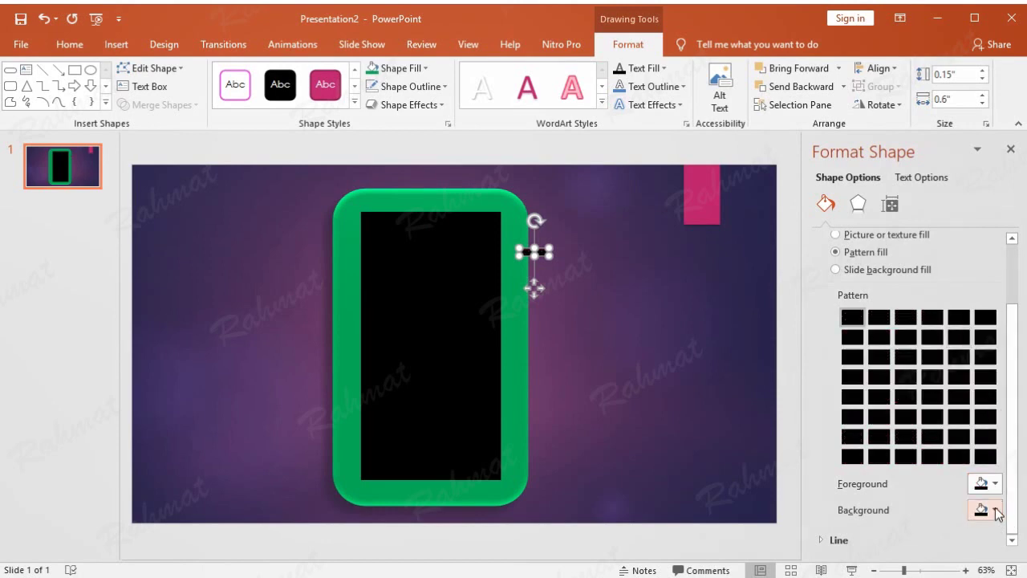
click(993, 510)
click(982, 368)
click(986, 336)
click(1009, 151)
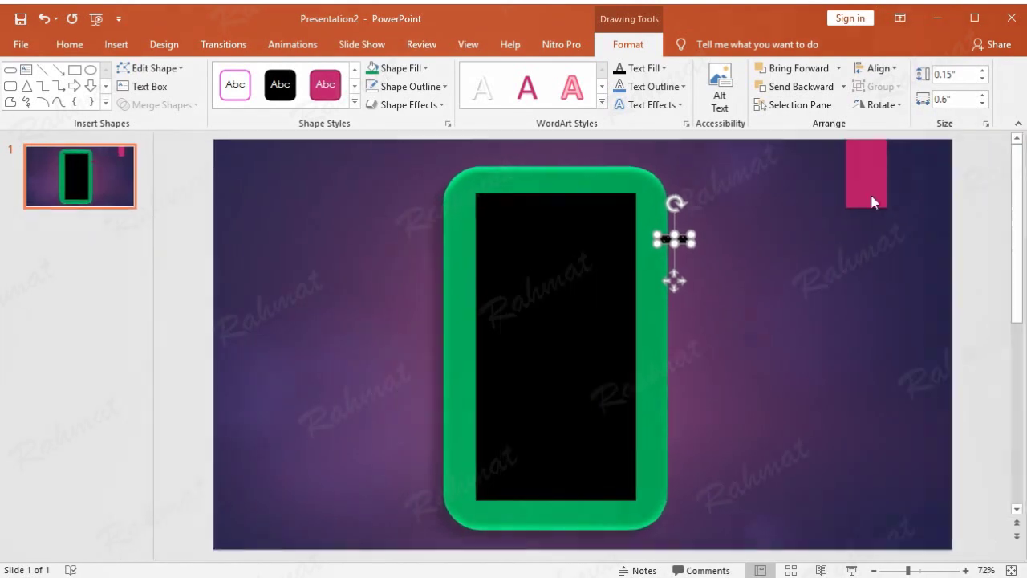
Remove the pill's outline, apply the first effect preset, and place it at the frame's top centre.
click(404, 89)
click(450, 228)
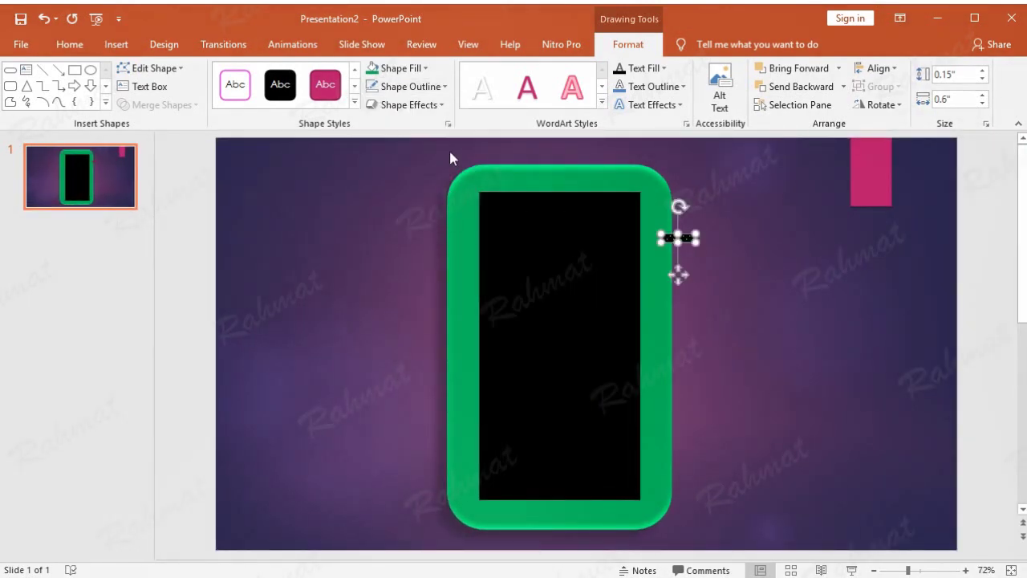
click(435, 104)
mouse_move(433, 133)
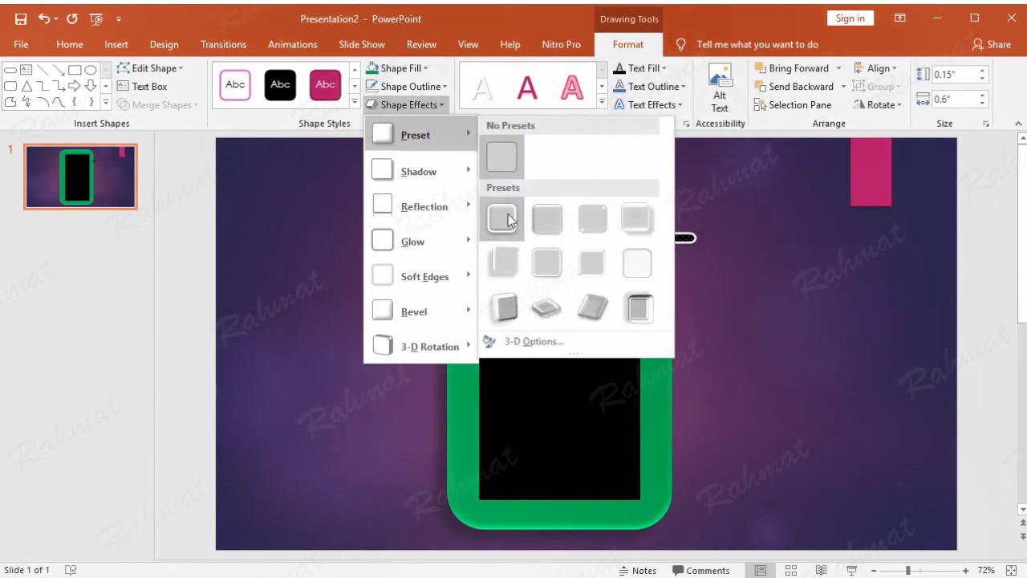
click(502, 215)
drag(685, 239, 565, 179)
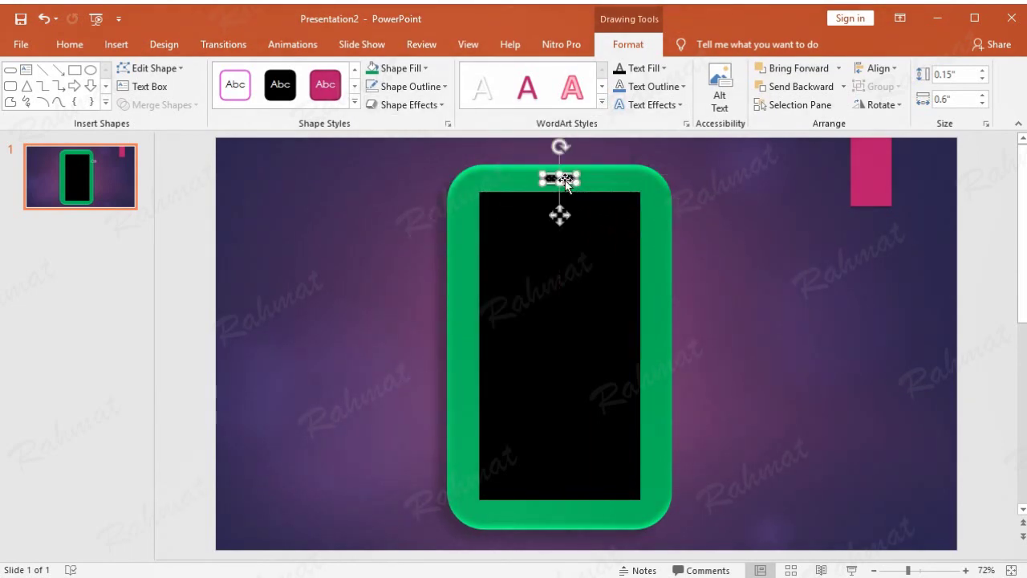
click(813, 267)
click(116, 44)
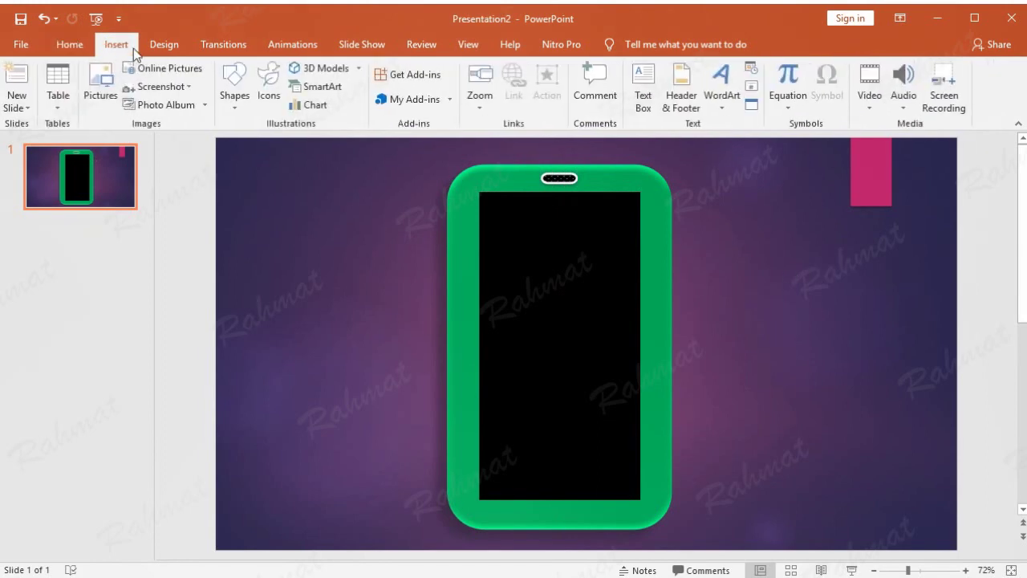
Draw a small flowchart shape at the phone's bottom and size it 0.28" by 0.86".
click(235, 80)
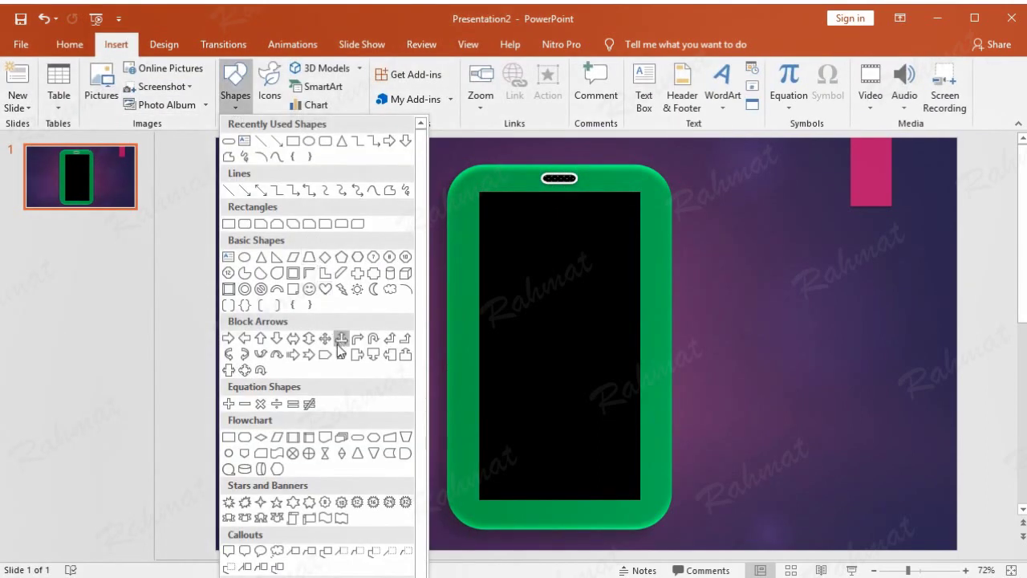
click(356, 435)
drag(550, 507, 588, 522)
click(962, 77)
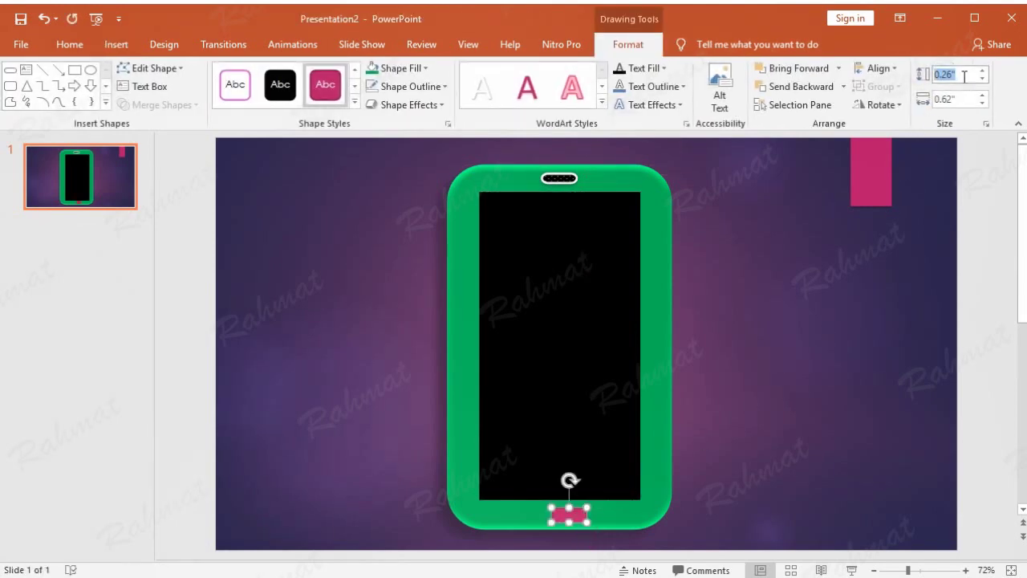
text(0)
click(963, 100)
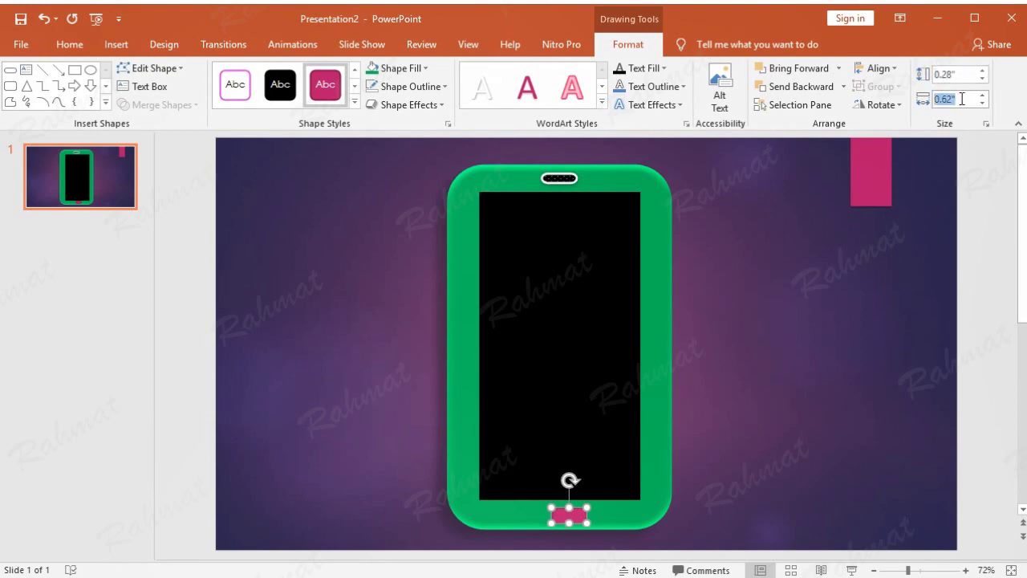
text(0)
key(Return)
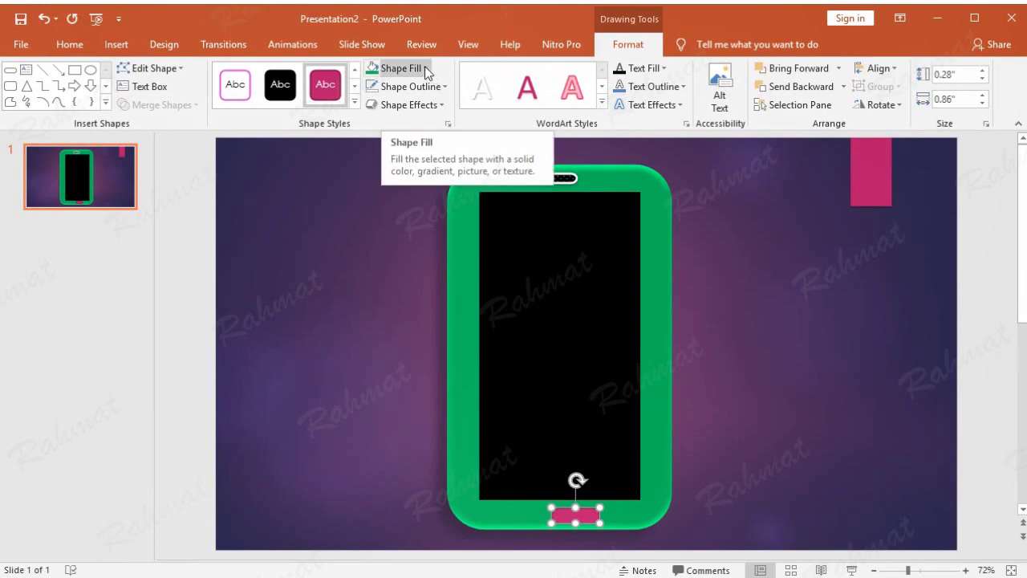
Remove the pink button's outline and open its 3-D formatting settings.
click(438, 106)
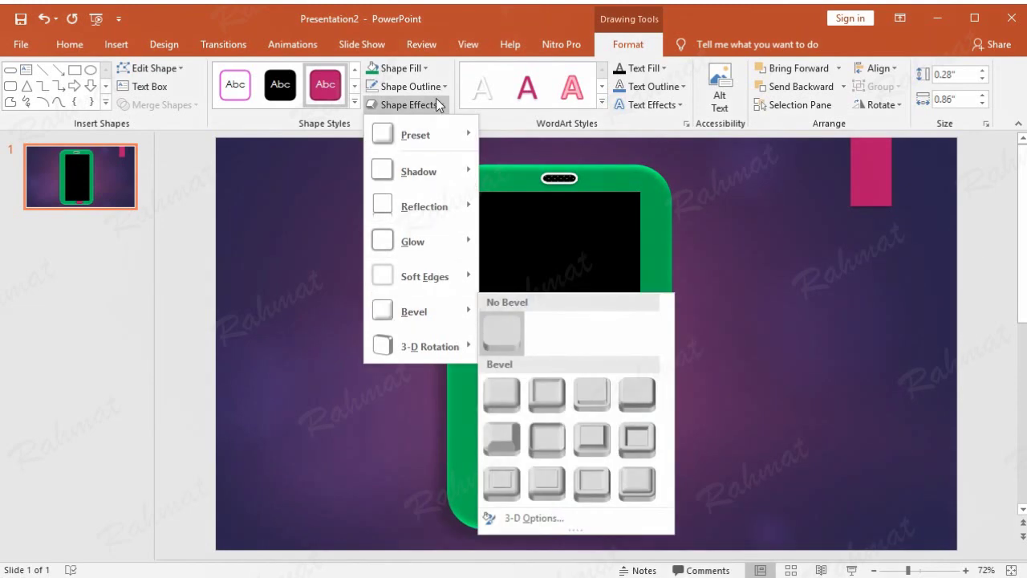
click(436, 100)
click(436, 88)
click(431, 228)
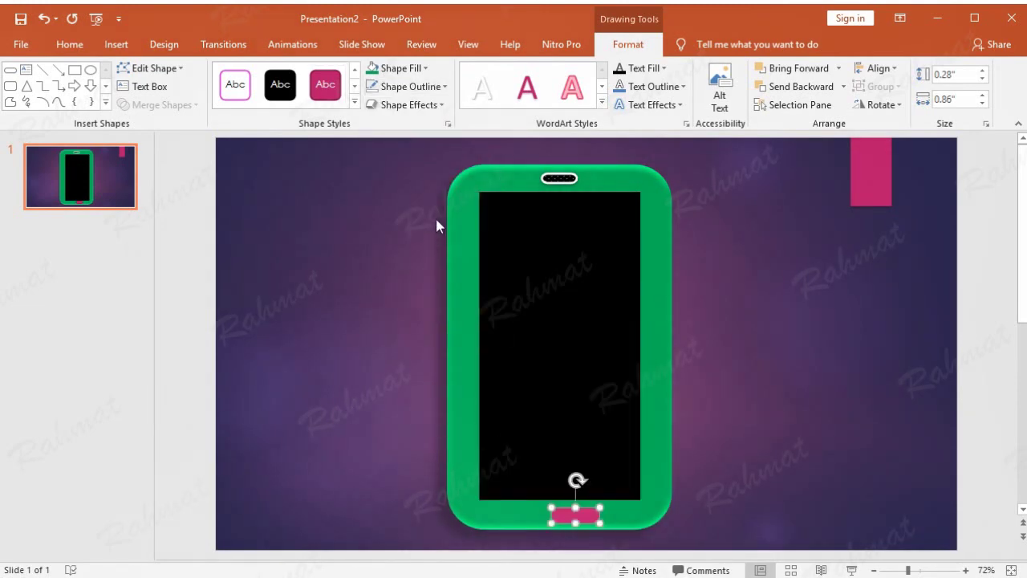
click(430, 104)
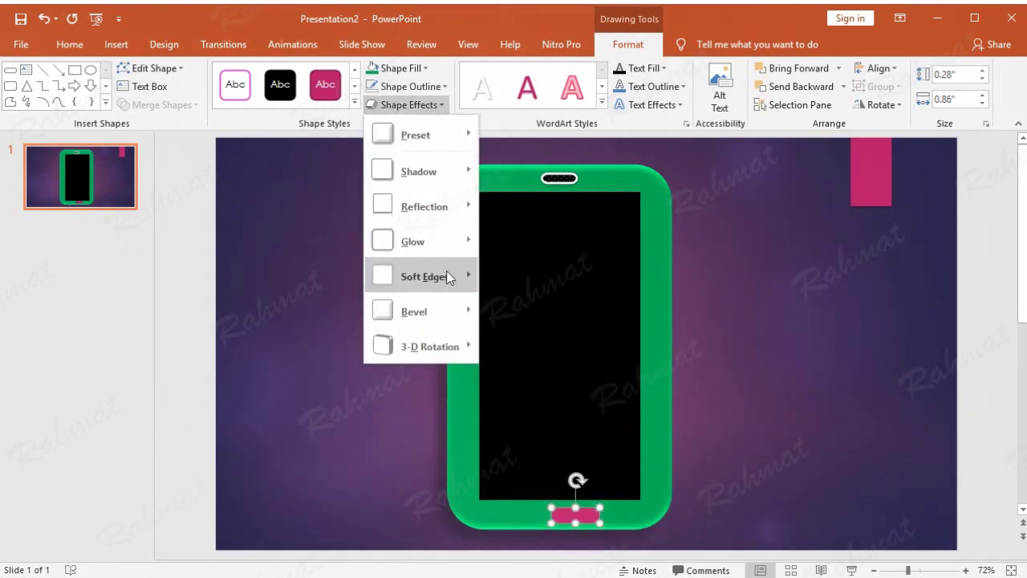
mouse_move(436, 308)
click(533, 518)
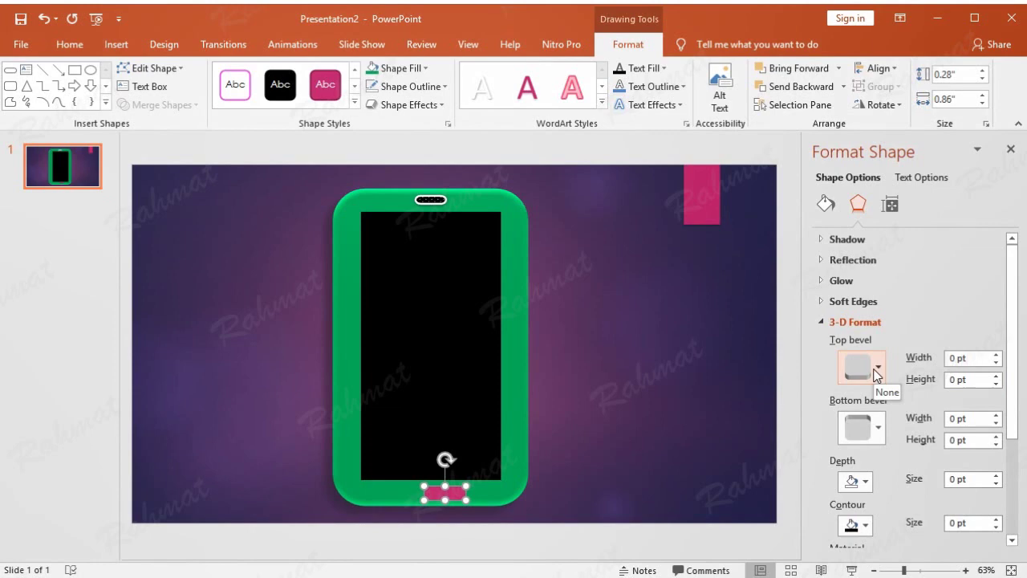
Apply a top bevel preset to the button and set it to 5 pt wide and 5 pt high.
click(876, 375)
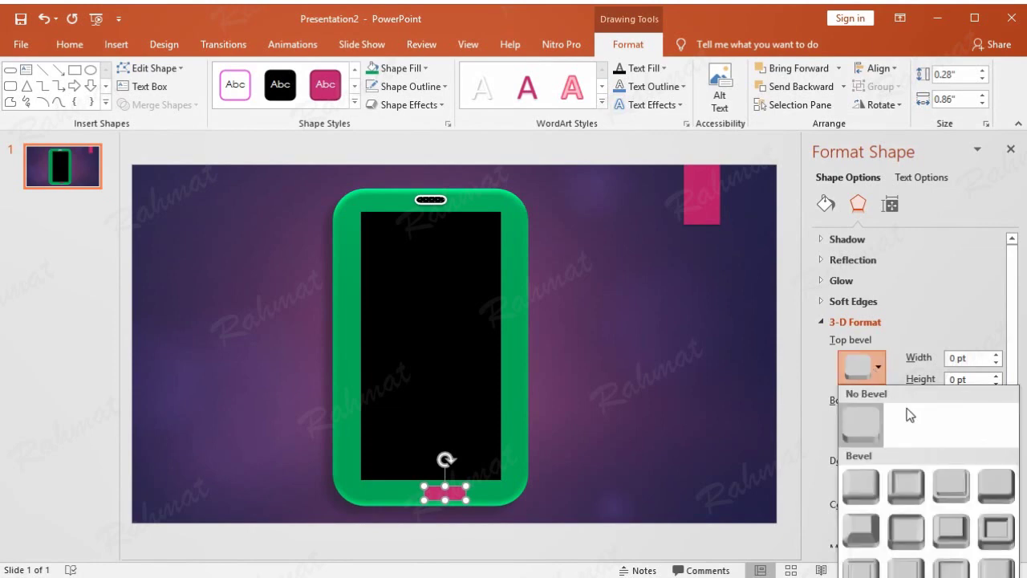
click(870, 488)
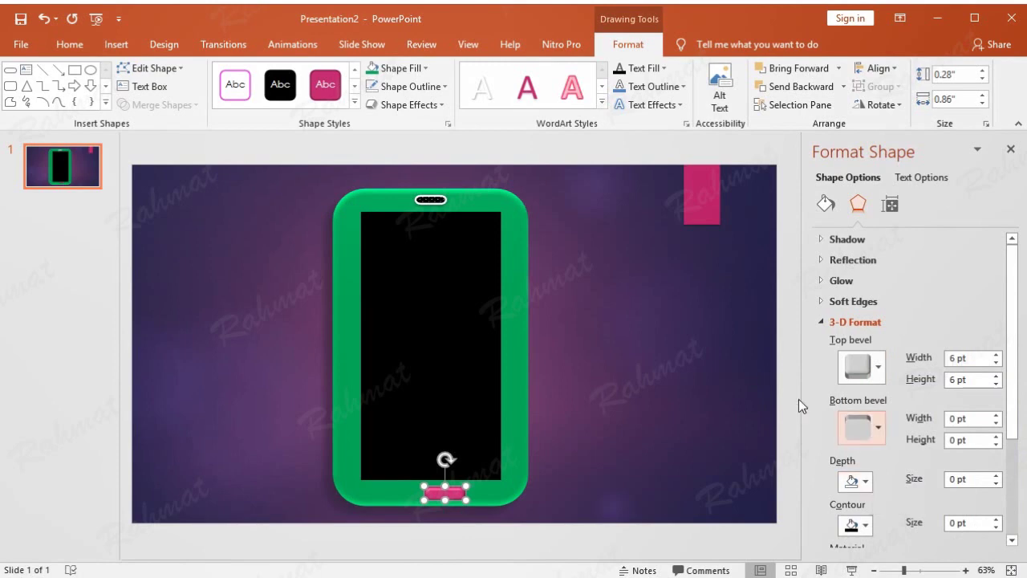
click(878, 366)
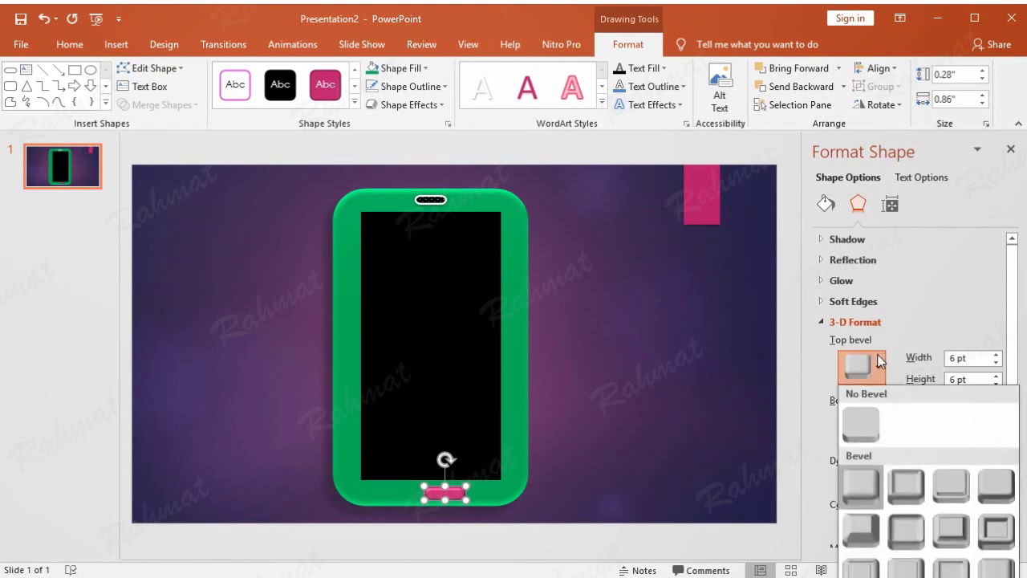
click(995, 565)
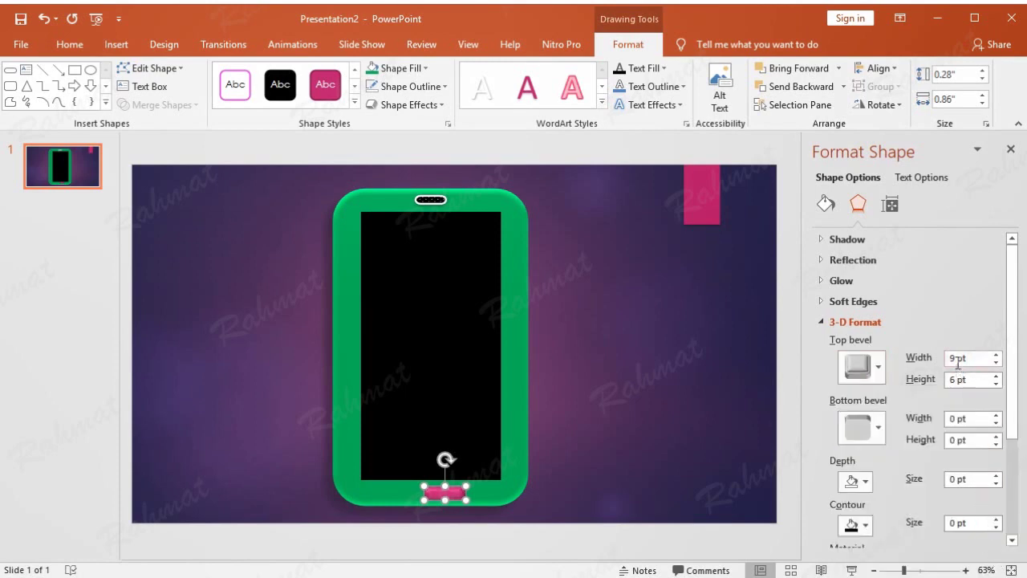
drag(957, 358, 939, 363)
text(5)
click(955, 379)
text(5)
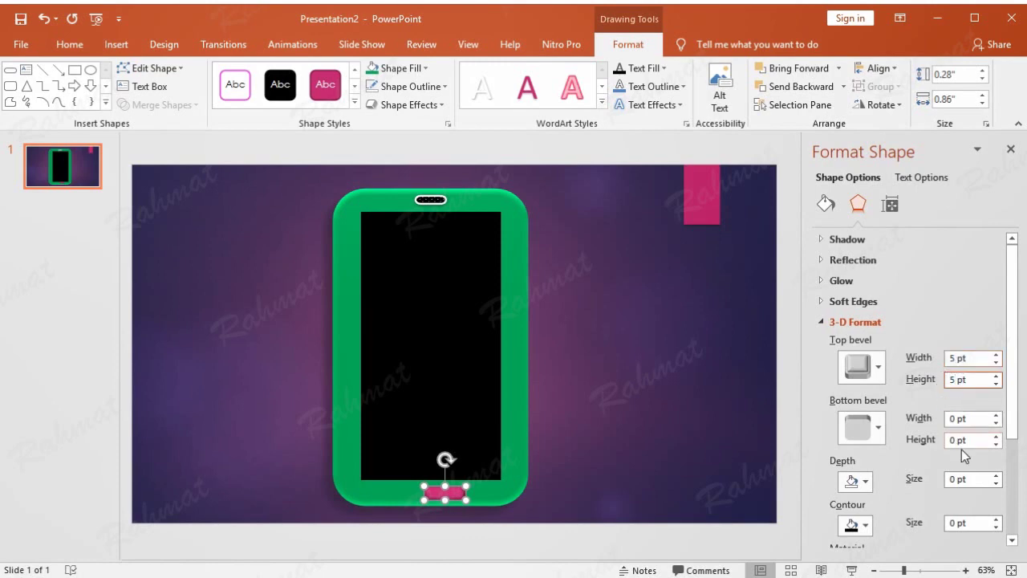
Add a light-coloured 3.5 pt contour and apply Soft lighting to the button.
click(953, 522)
text(3.5)
click(855, 524)
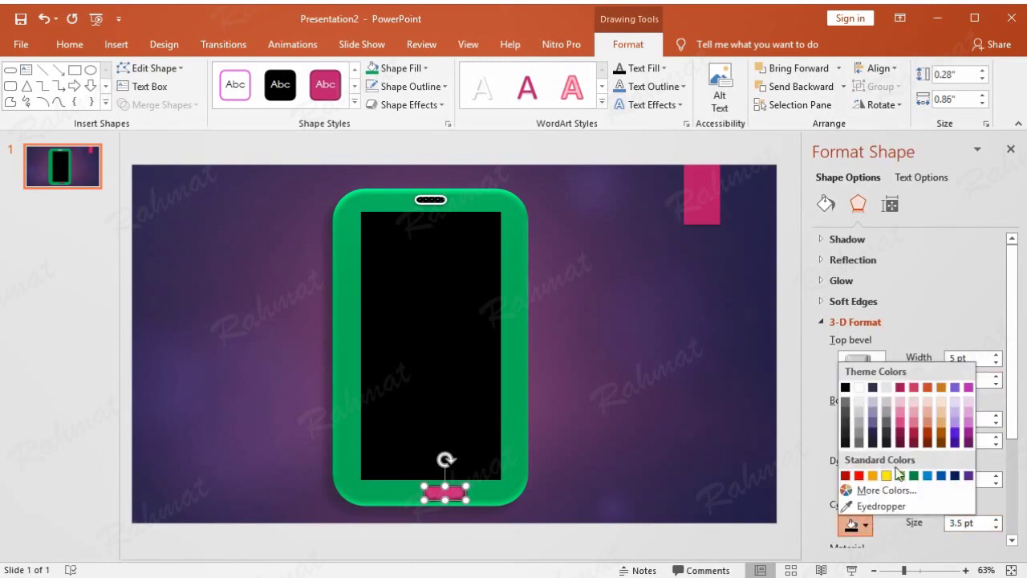
click(862, 389)
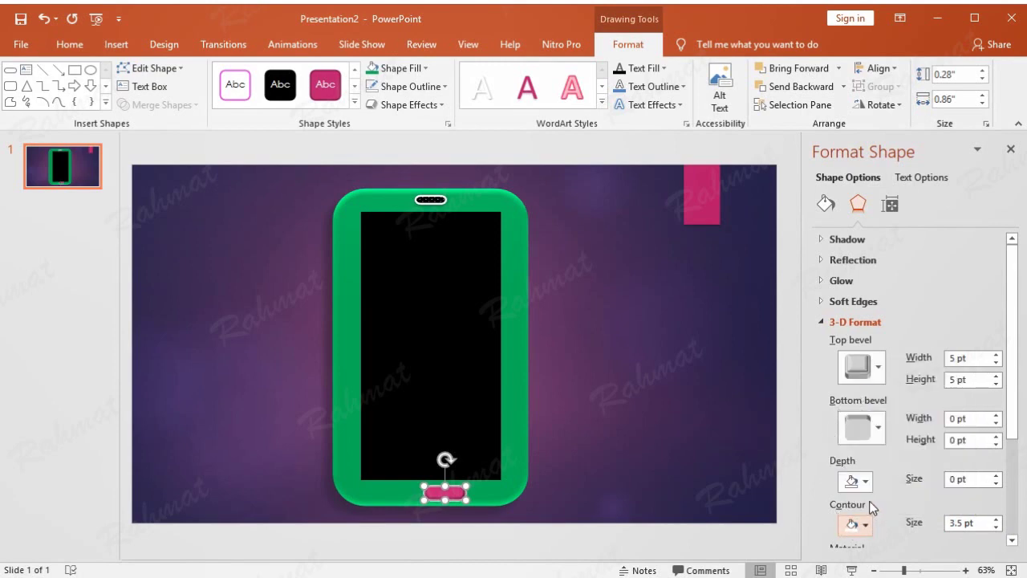
scroll(872, 518, down, 1)
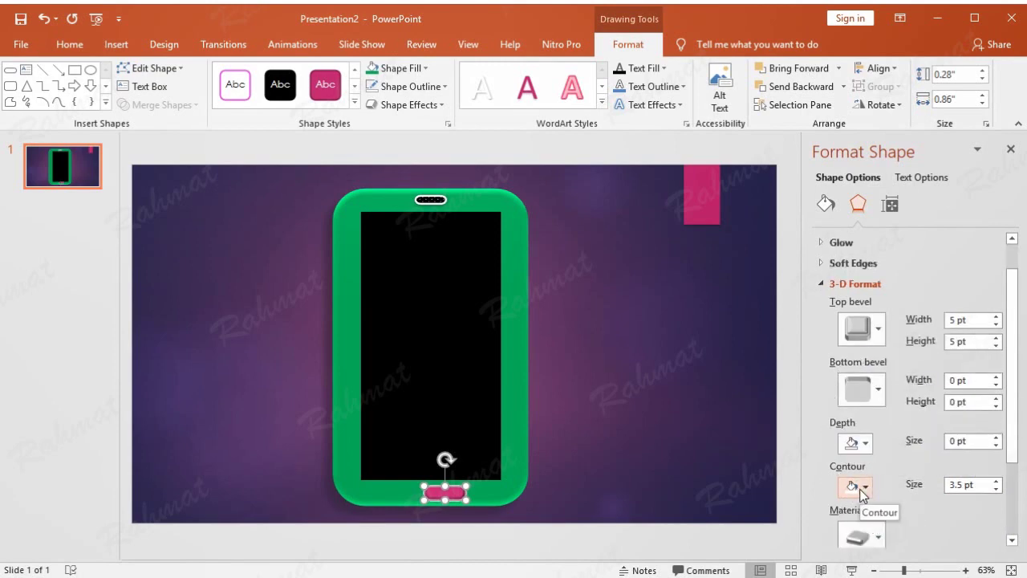
click(862, 487)
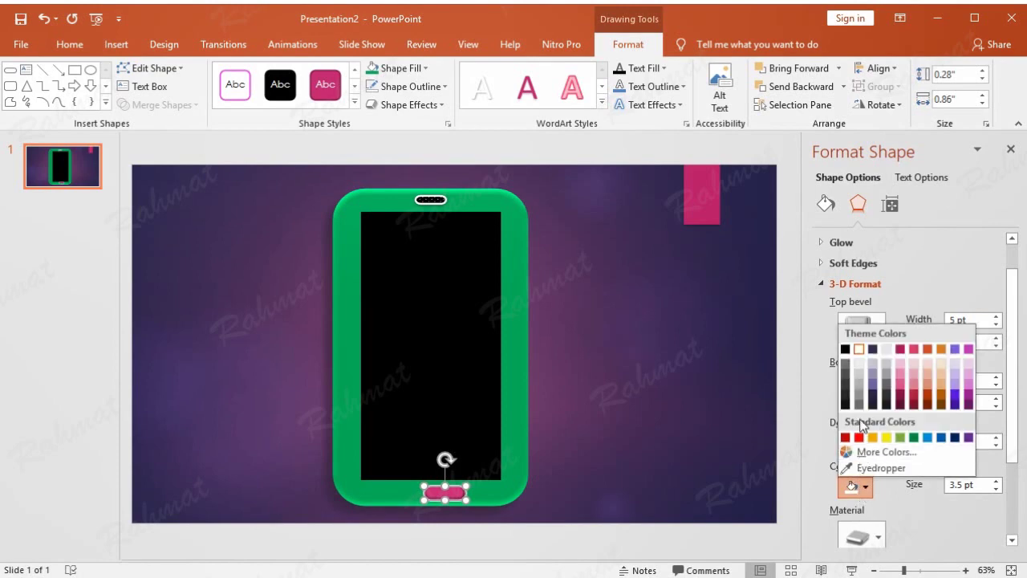
click(878, 537)
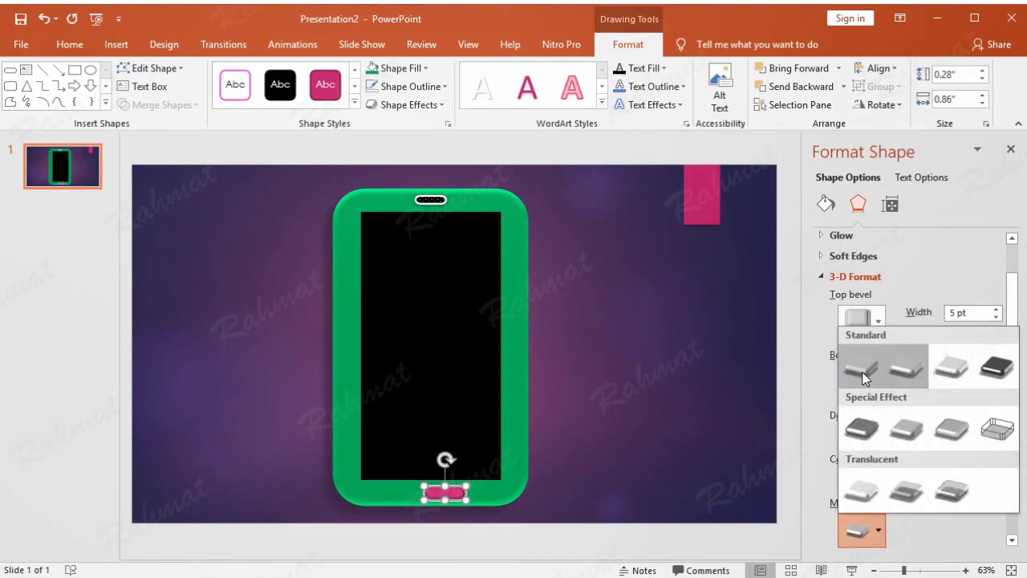
click(878, 531)
scroll(1009, 428, down, 3)
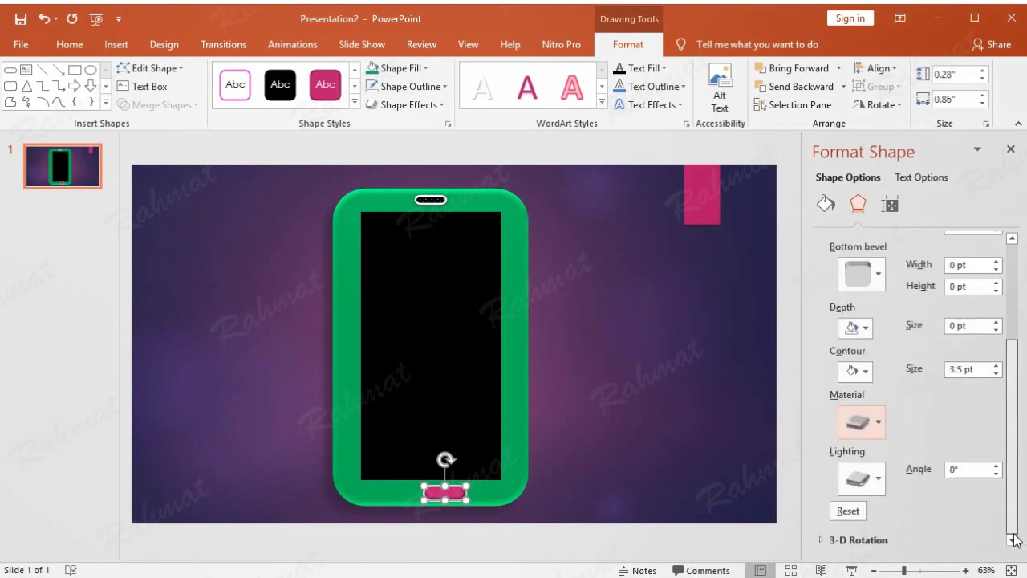
click(873, 480)
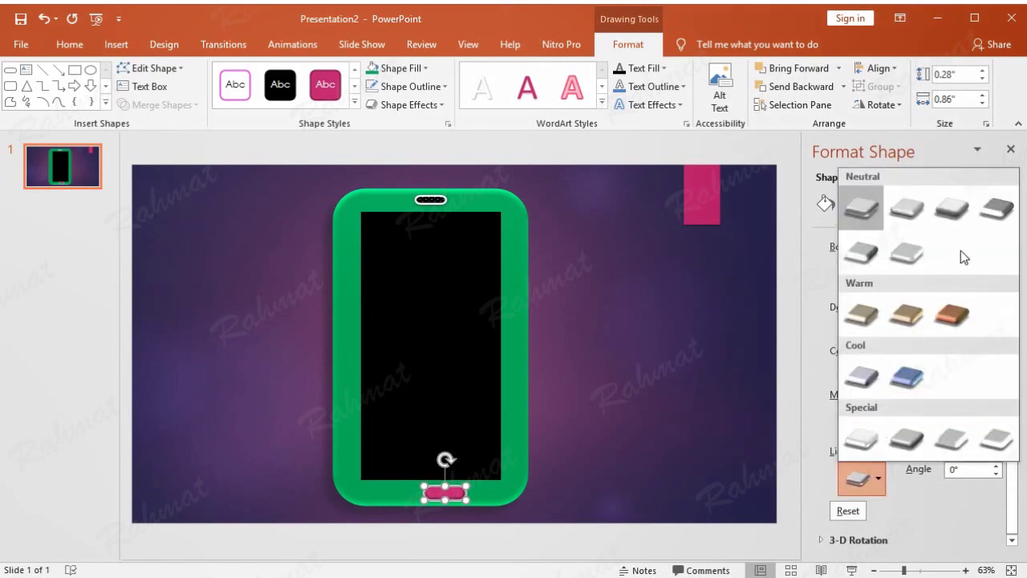
click(952, 212)
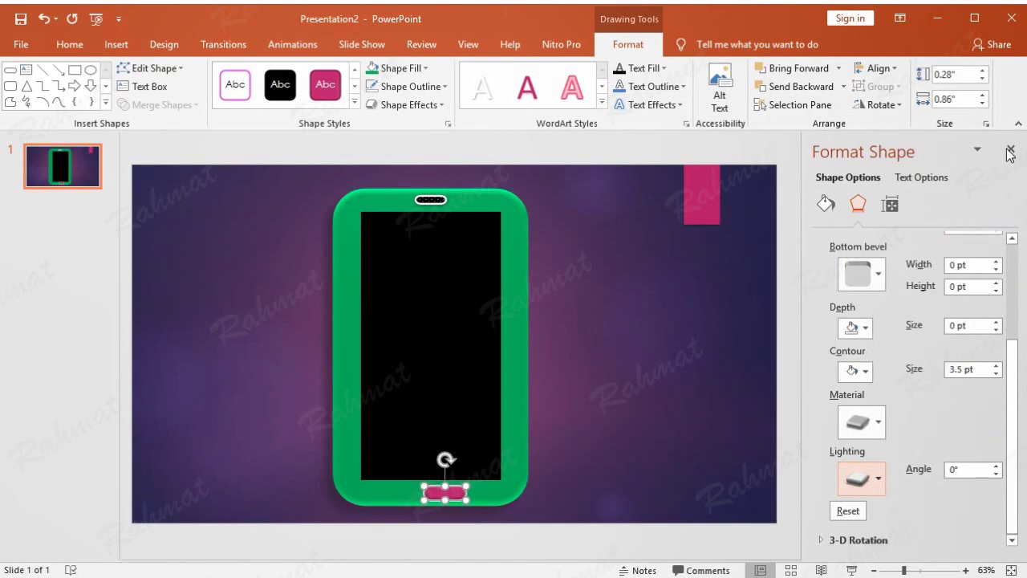
click(666, 329)
Fill the pink bottom button green to match the phone frame.
click(448, 495)
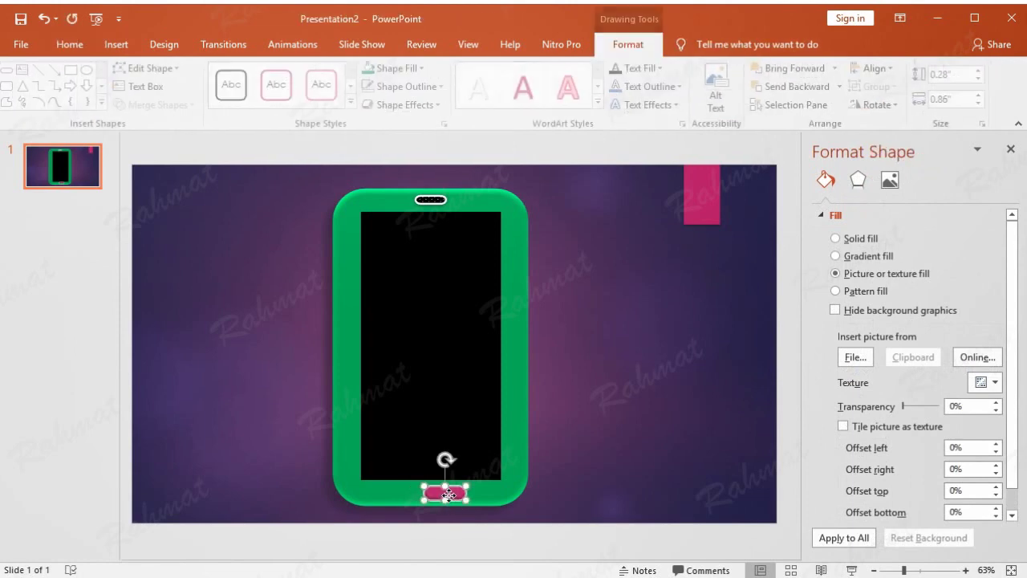
click(423, 68)
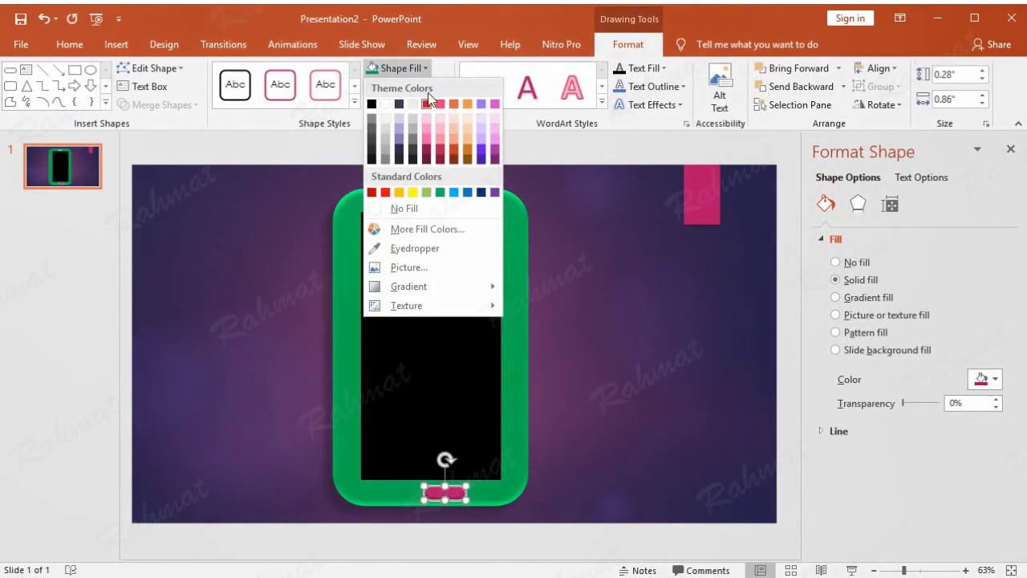
click(439, 192)
Nudge the button left until it sits centred beneath the phone screen.
drag(449, 494, 443, 493)
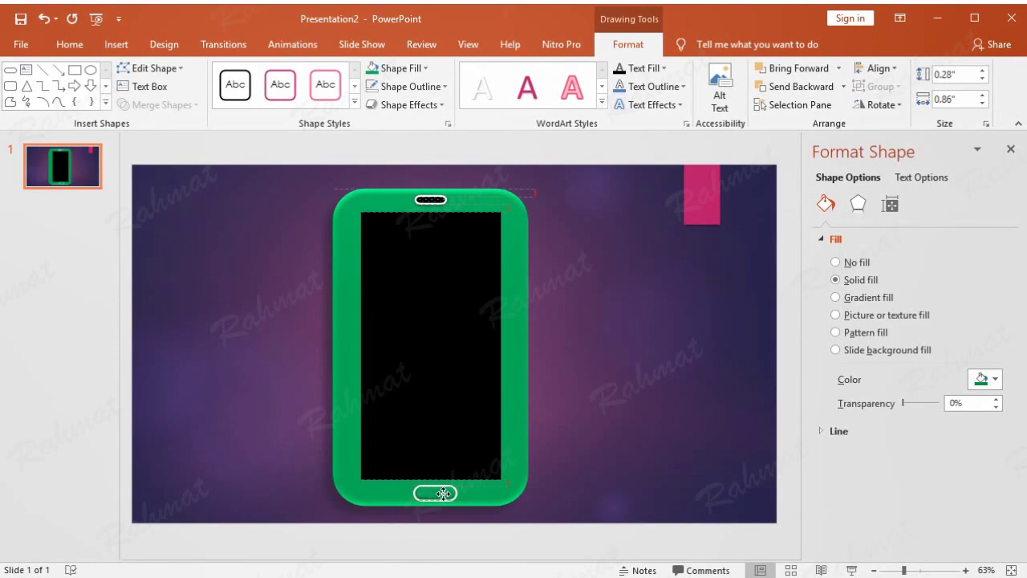
drag(442, 493, 445, 493)
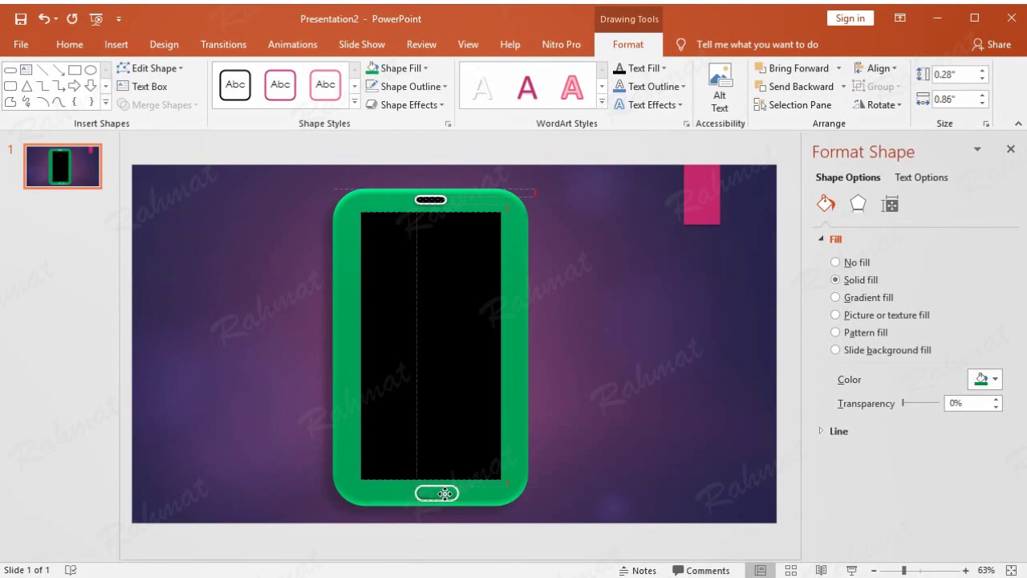
click(766, 440)
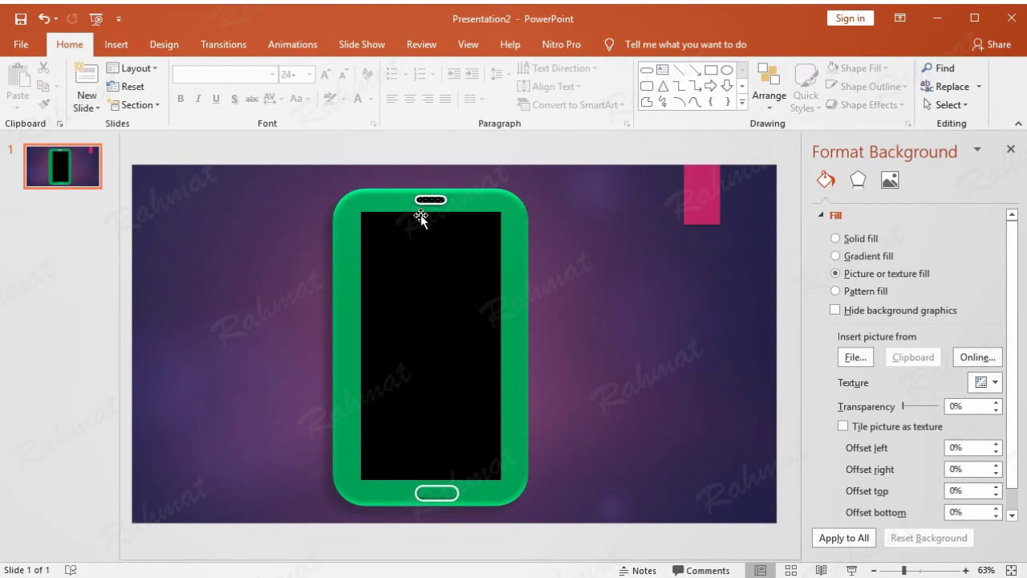
Draw a short straight line to the right of the bottom button.
click(118, 46)
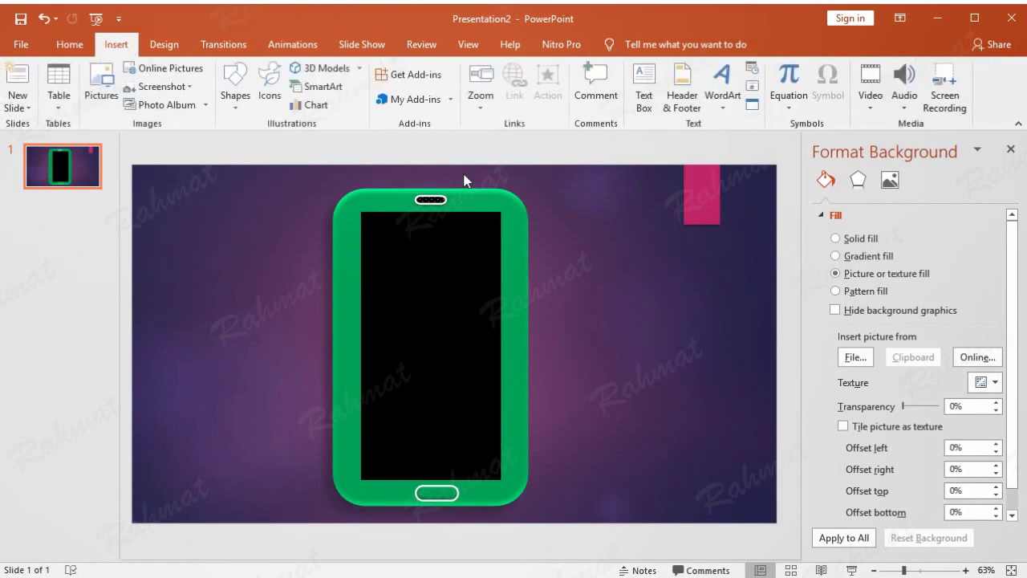
click(235, 89)
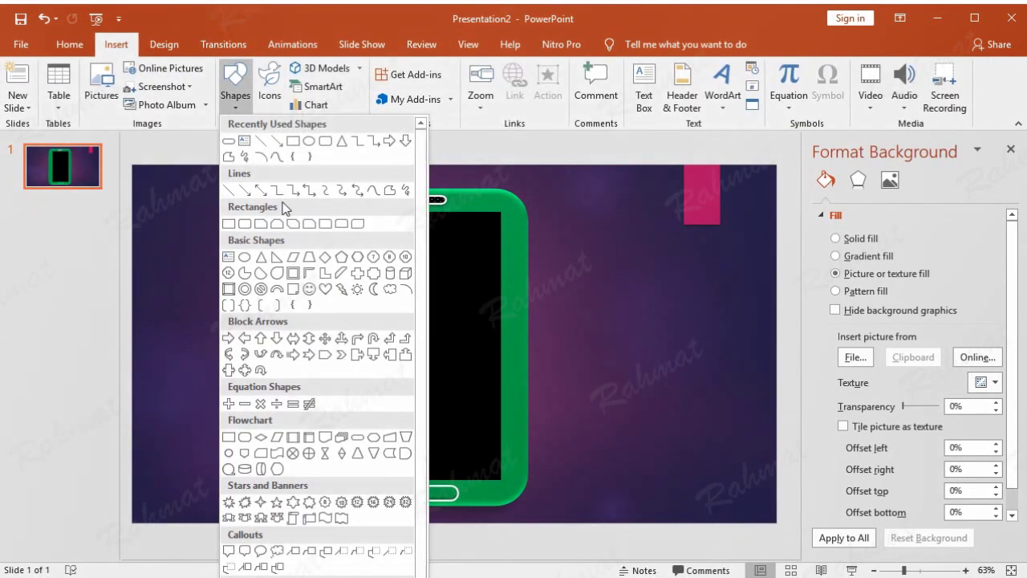
click(241, 189)
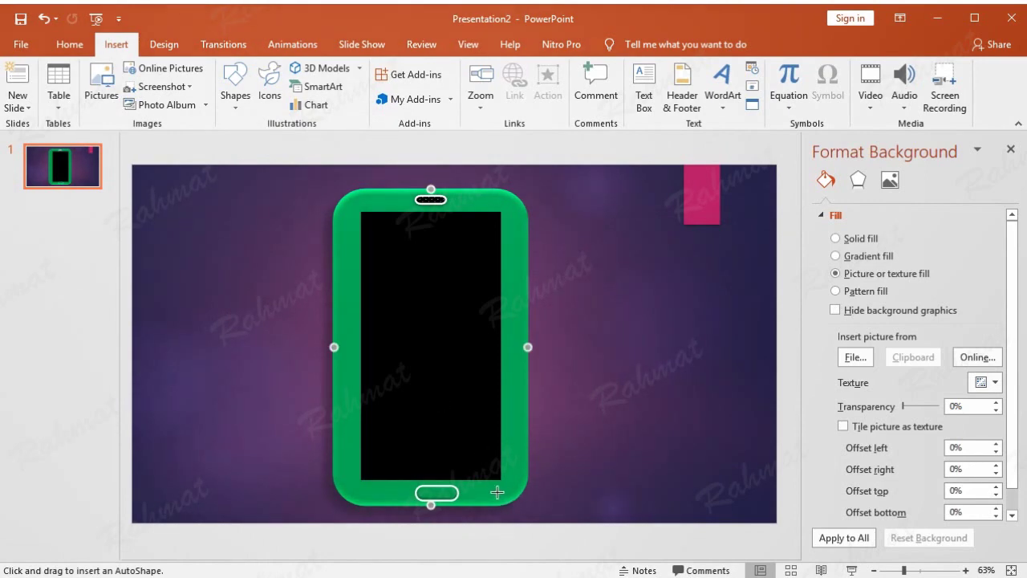
drag(496, 491, 478, 491)
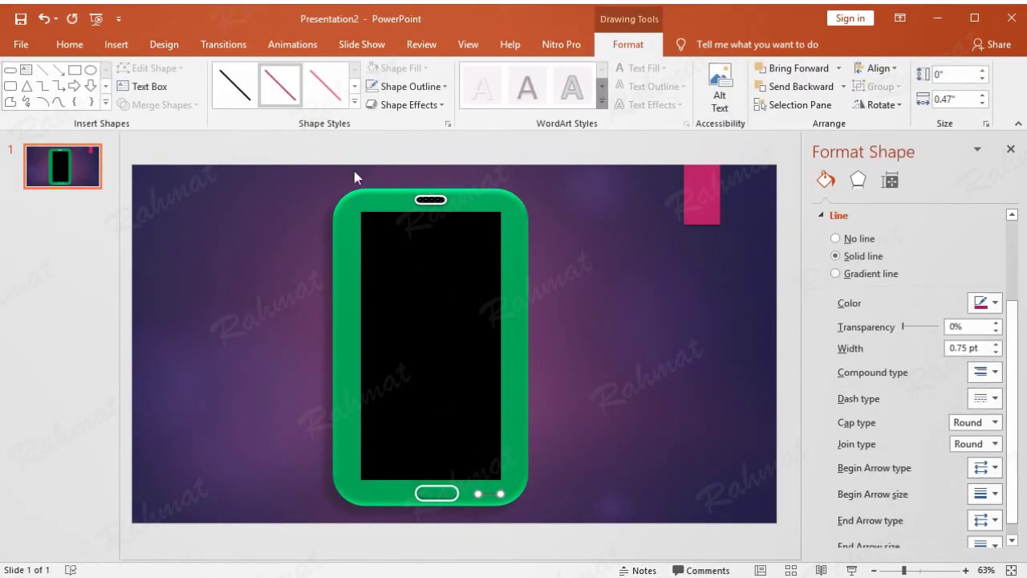
Give the line a 3.75 pt width and a white colour in Format Shape.
click(411, 88)
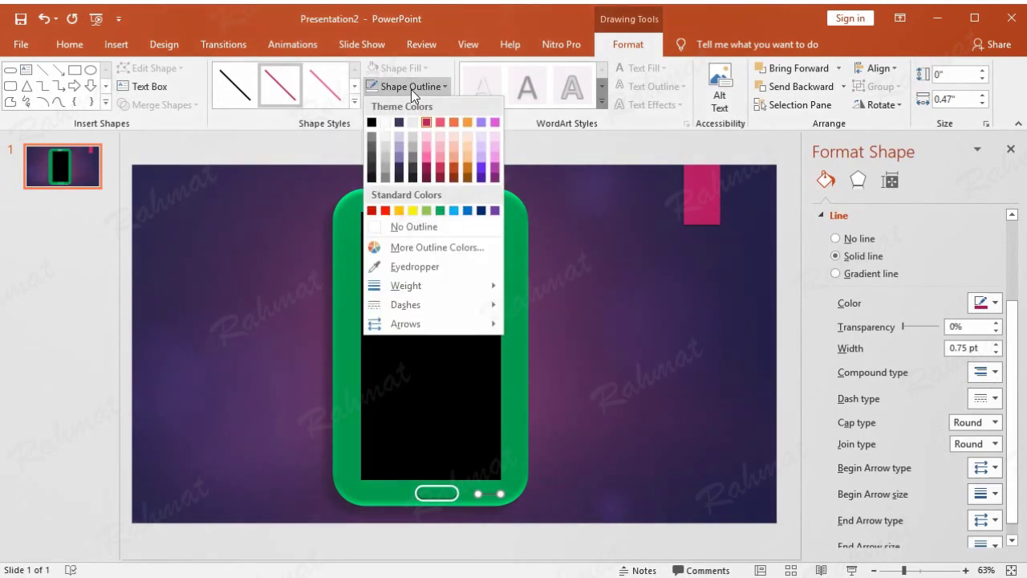
mouse_move(482, 289)
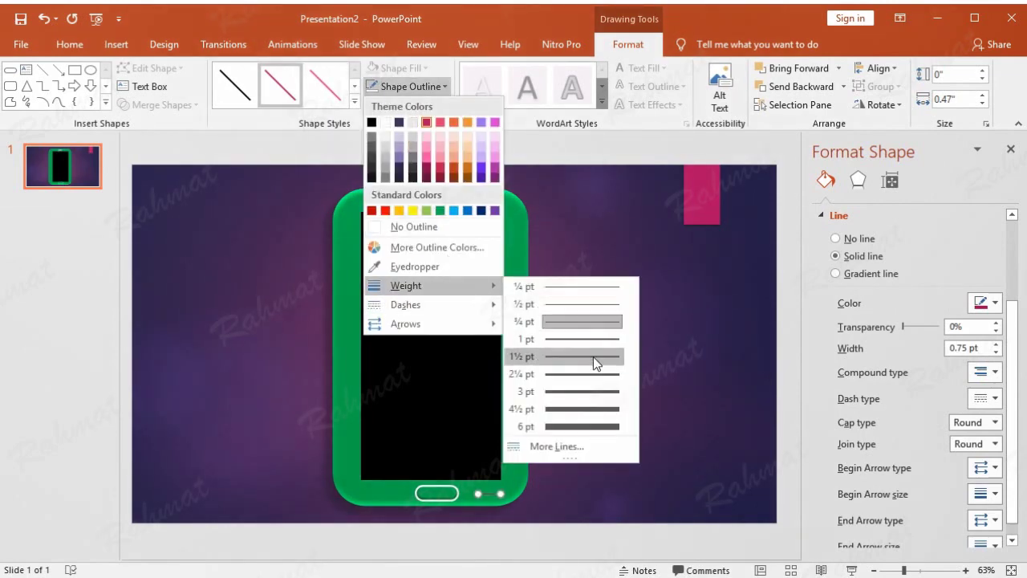
click(575, 444)
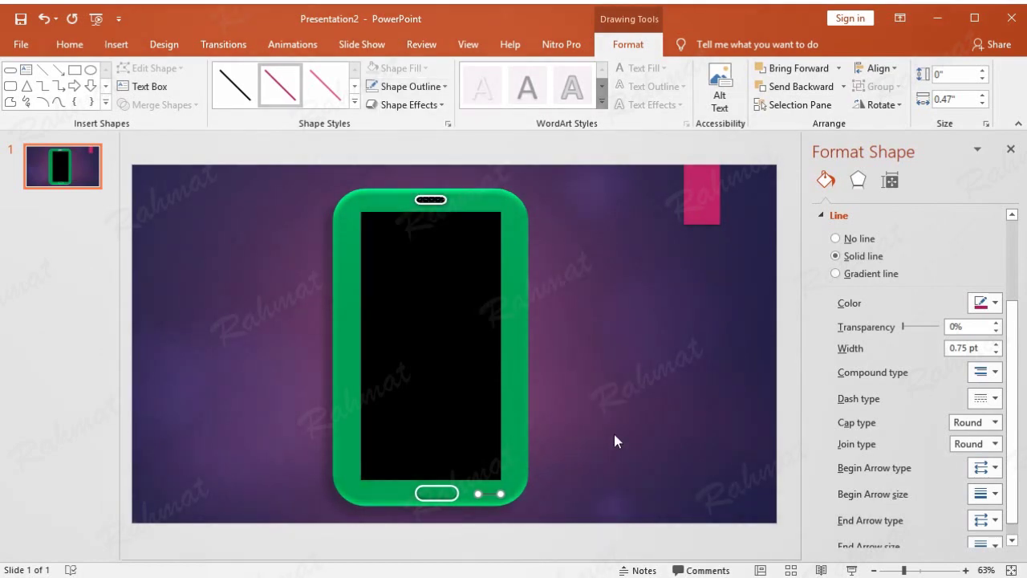
click(955, 347)
key(BackSpace)
text(3)
key(Return)
click(986, 302)
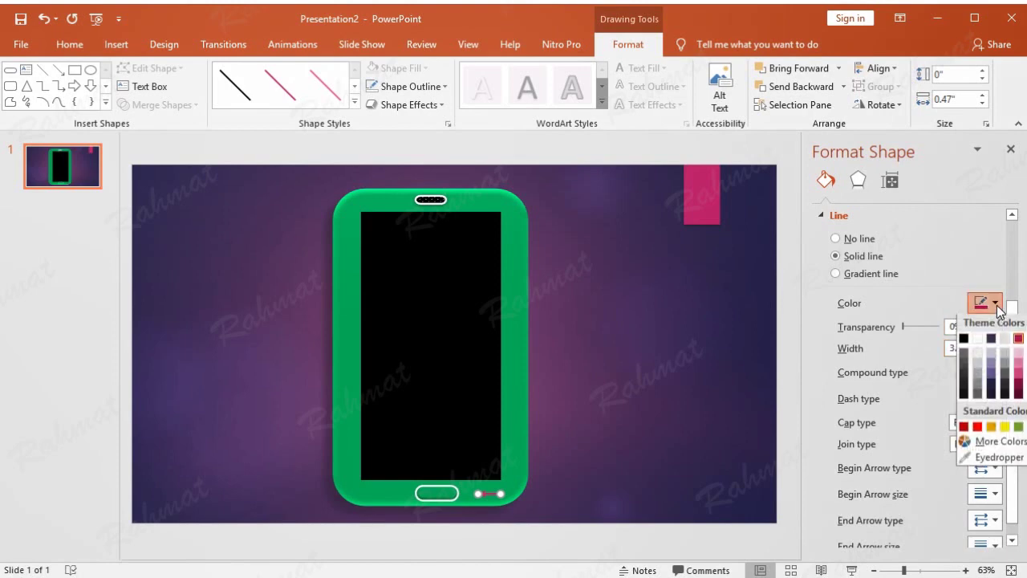
click(977, 340)
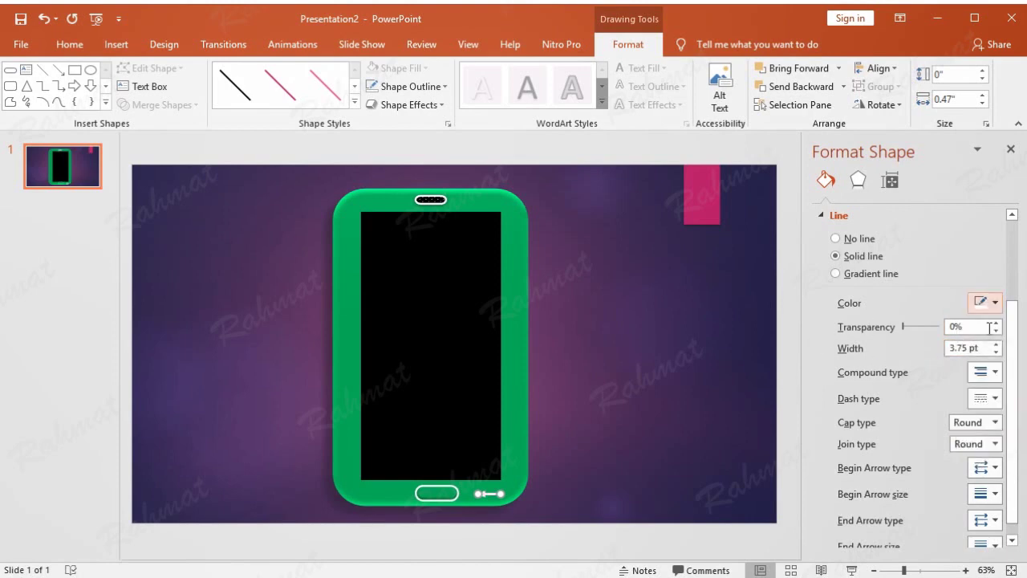
Give the white line the round-dot dash style and nudge it slightly left.
click(435, 88)
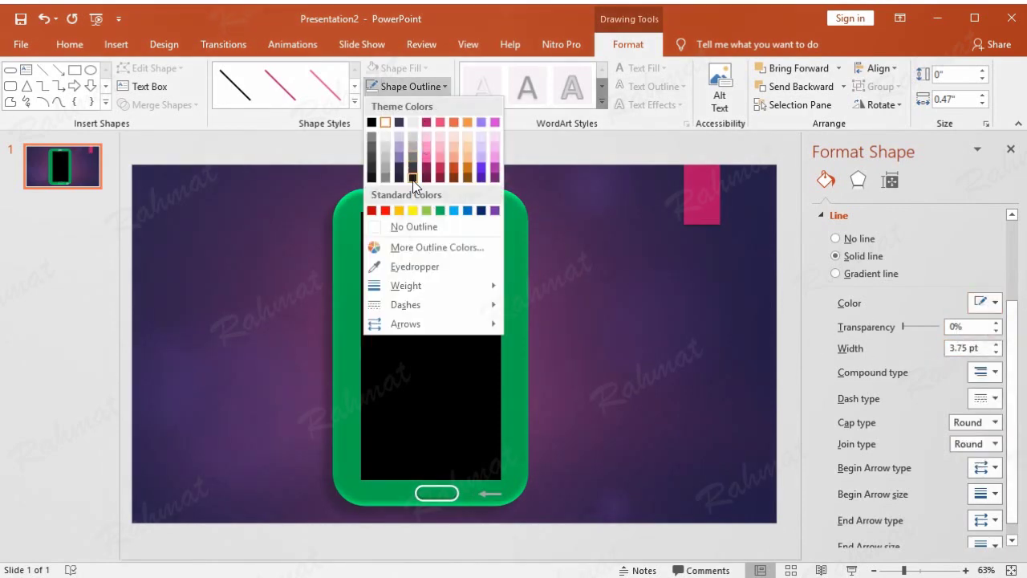
mouse_move(428, 305)
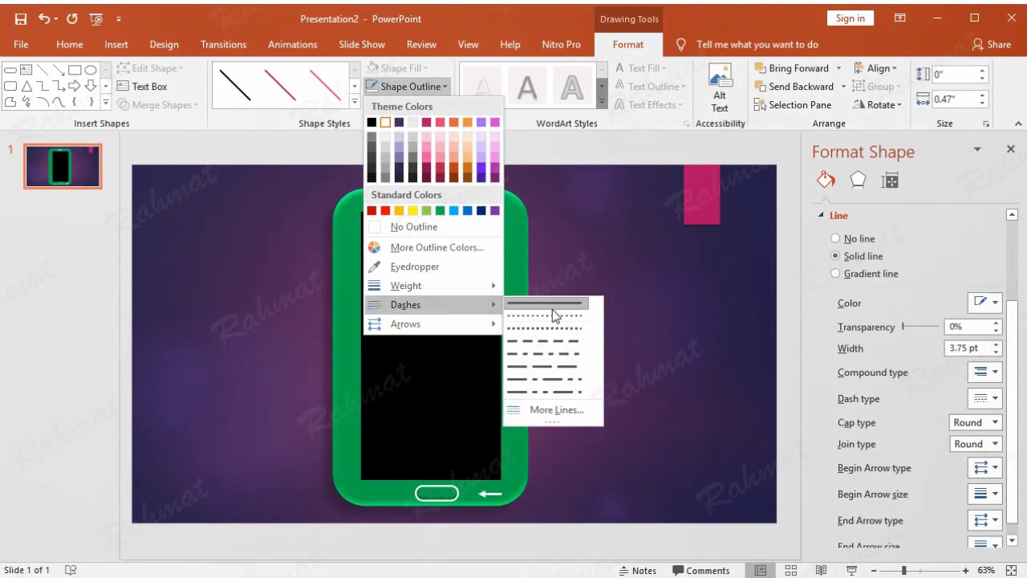
click(552, 311)
key(Left)
key(Left)
key(Left)
key(Left)
key(Left)
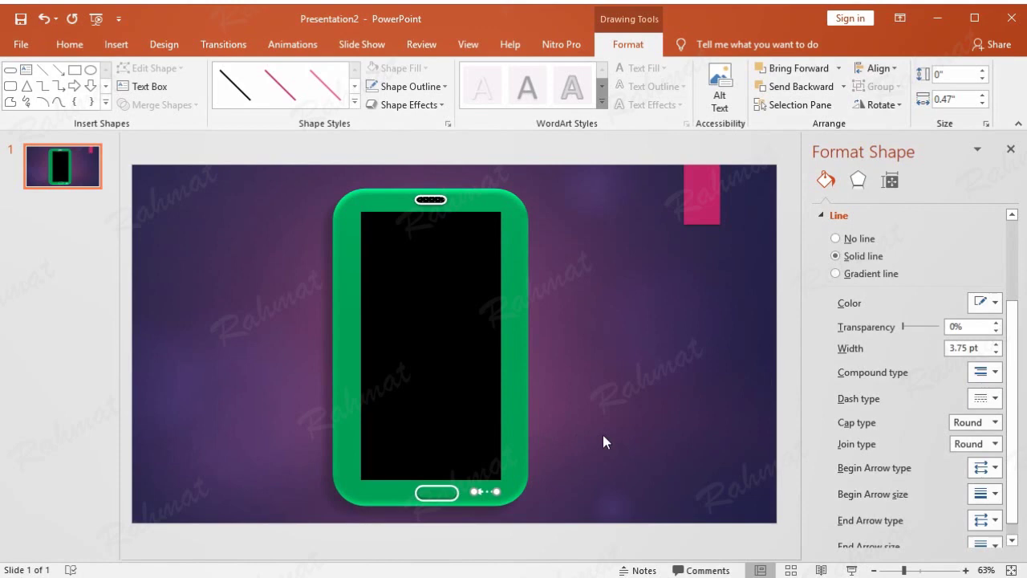
click(606, 434)
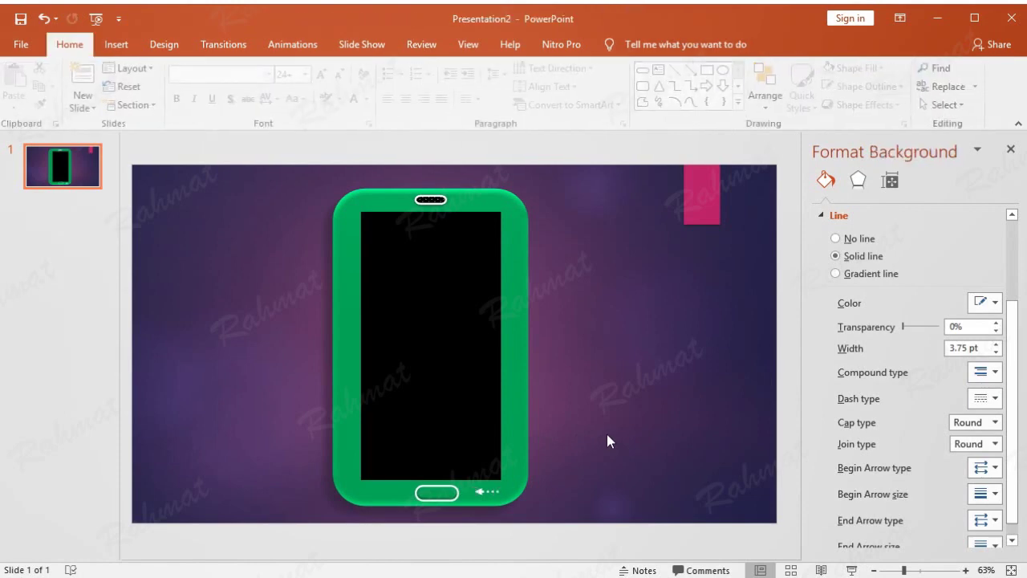
Close the Format Background pane, check the home button shape, and open the Insert shapes gallery.
click(1010, 151)
click(573, 519)
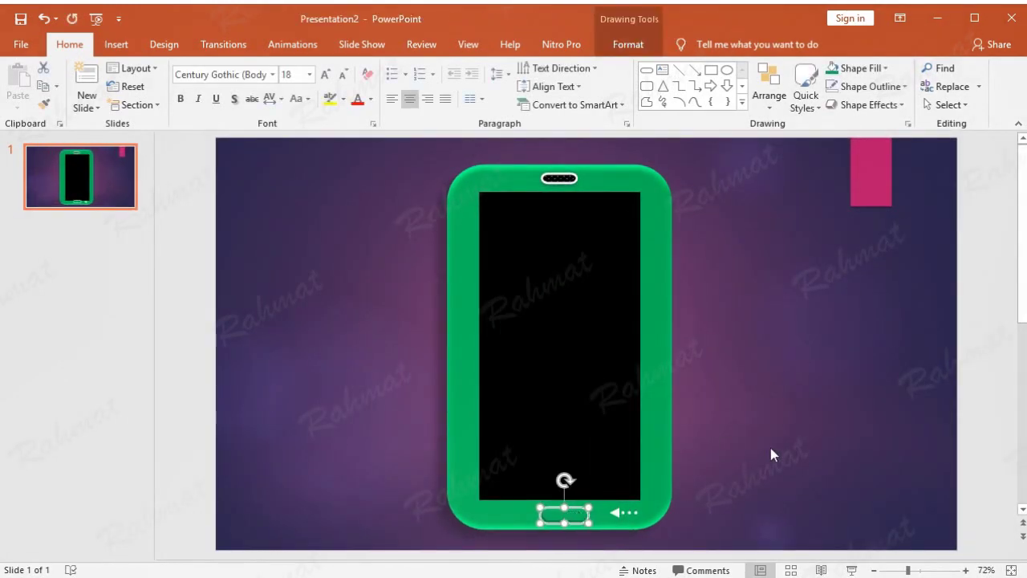
click(770, 450)
click(567, 518)
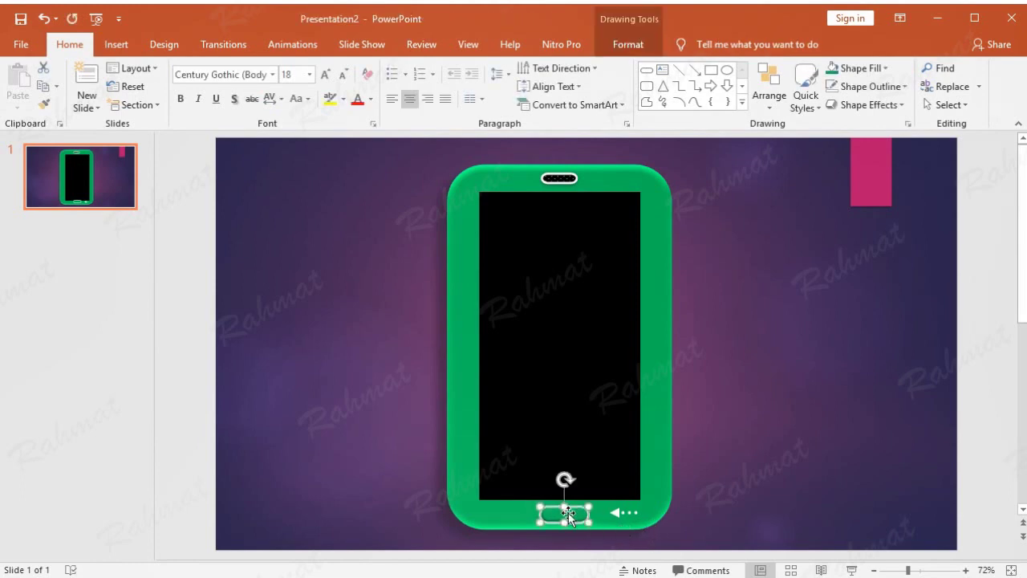
click(801, 444)
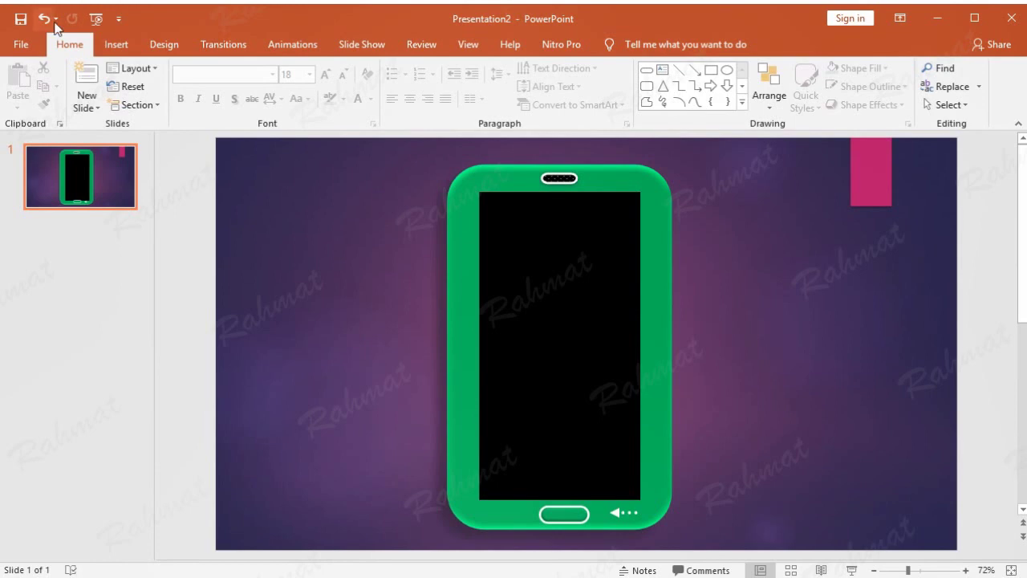
click(114, 48)
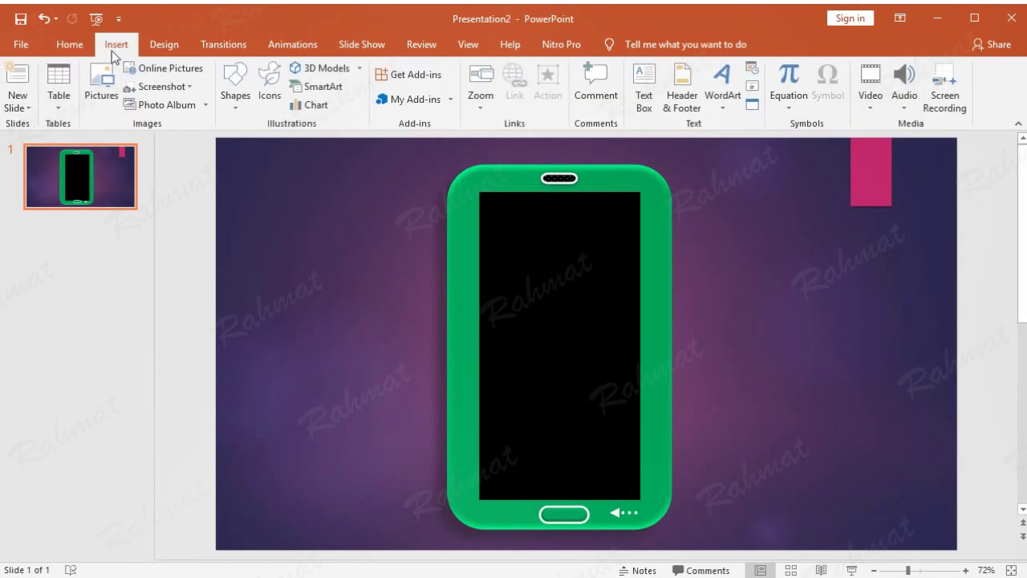
click(233, 104)
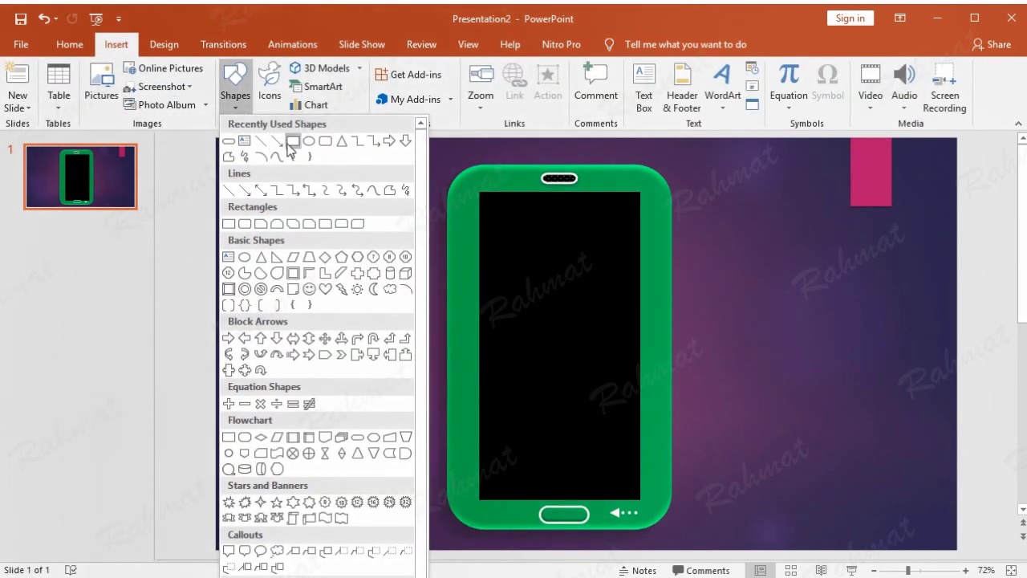
Draw a pink oval on the phone screen and size it to 1.91 × 1.91 inches.
click(244, 257)
drag(519, 309, 589, 377)
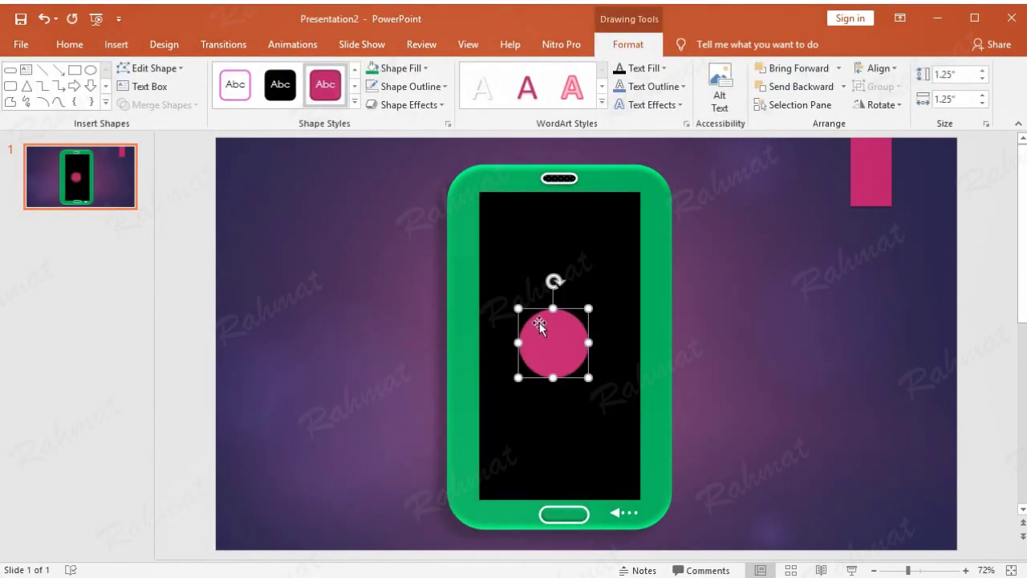
click(966, 77)
text(1)
text(1)
key(Tab)
text(1)
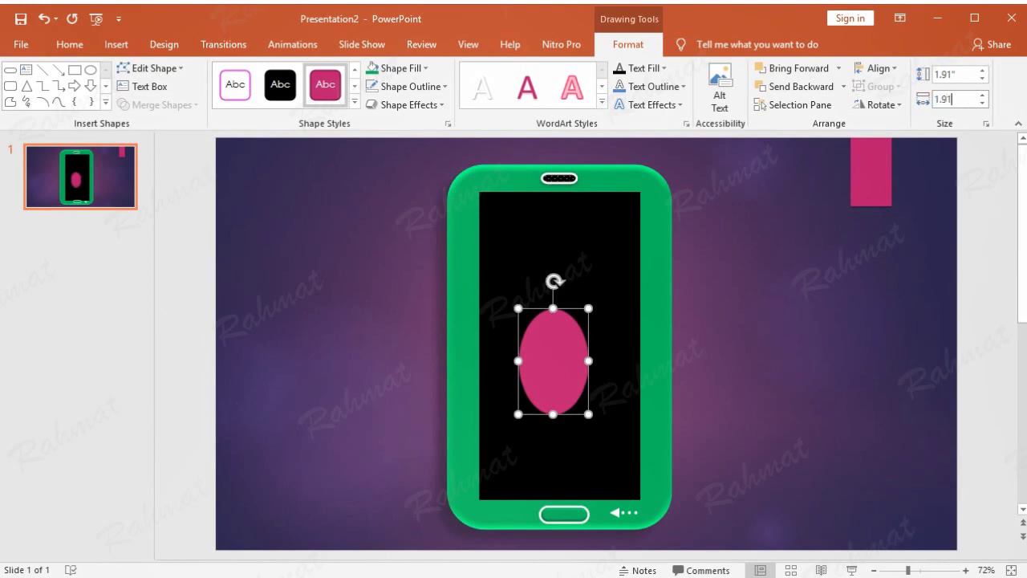
key(Return)
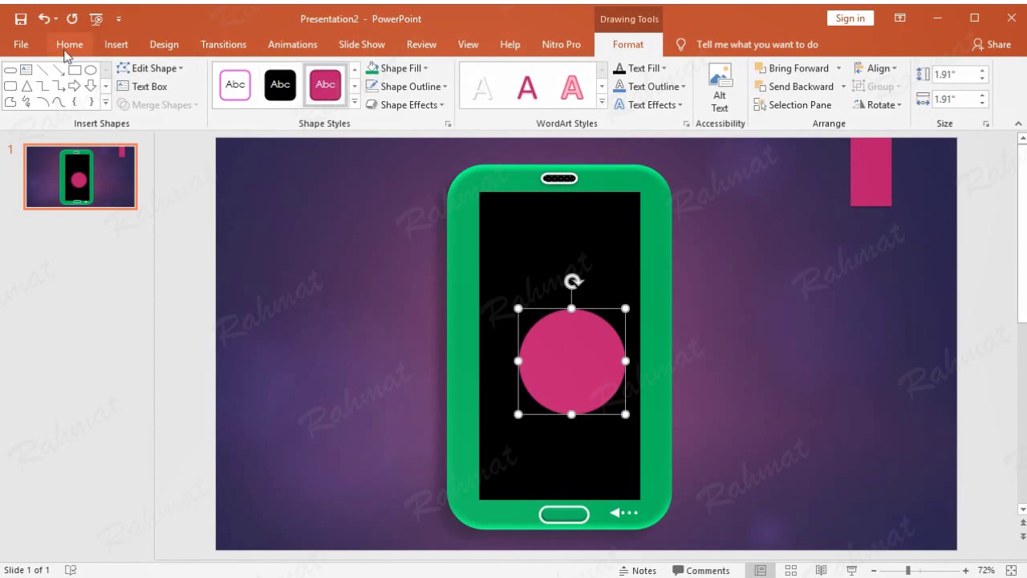
Duplicate the circle and move the copy directly above the original.
click(72, 46)
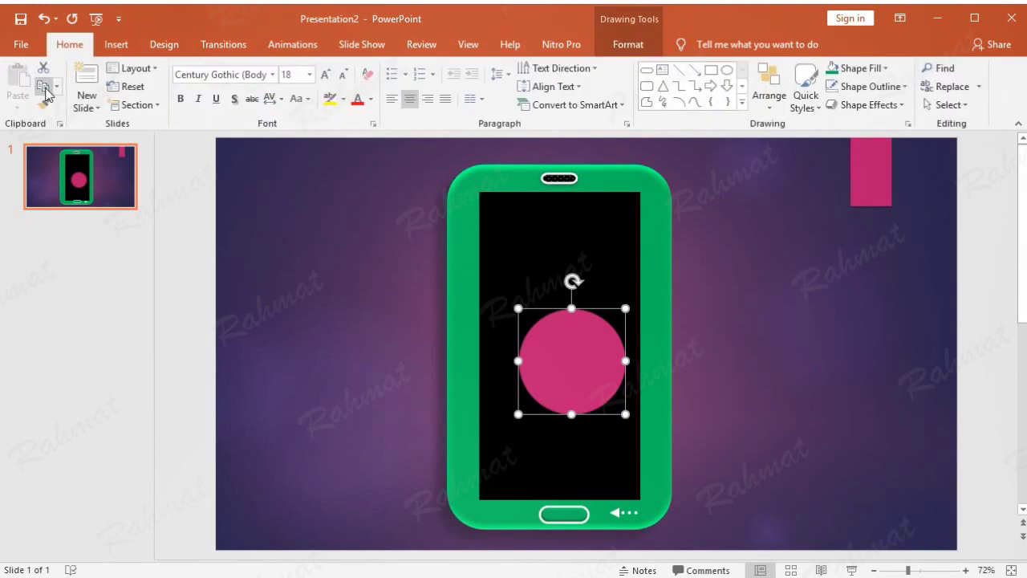
click(25, 91)
drag(591, 365, 596, 268)
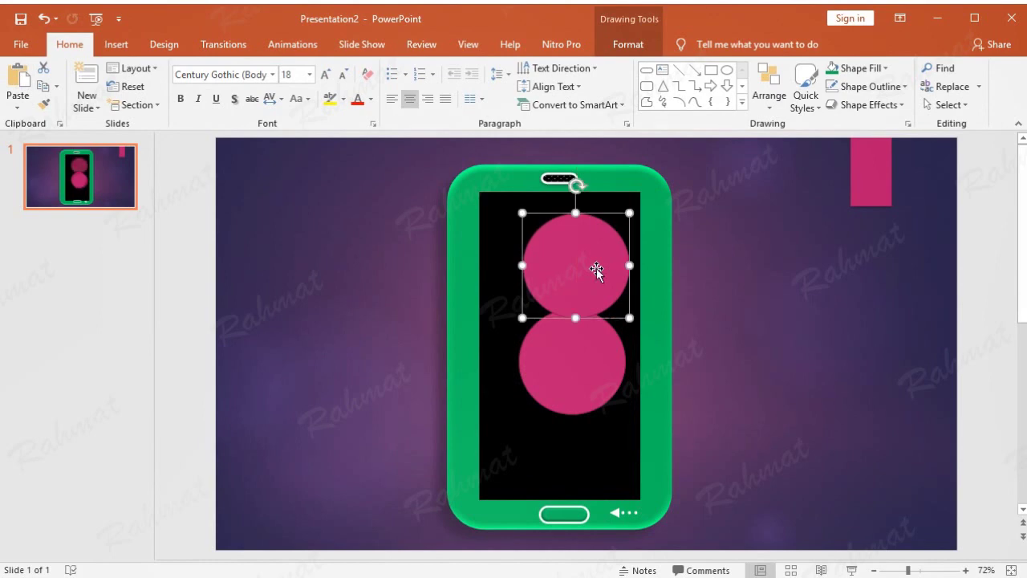
click(603, 48)
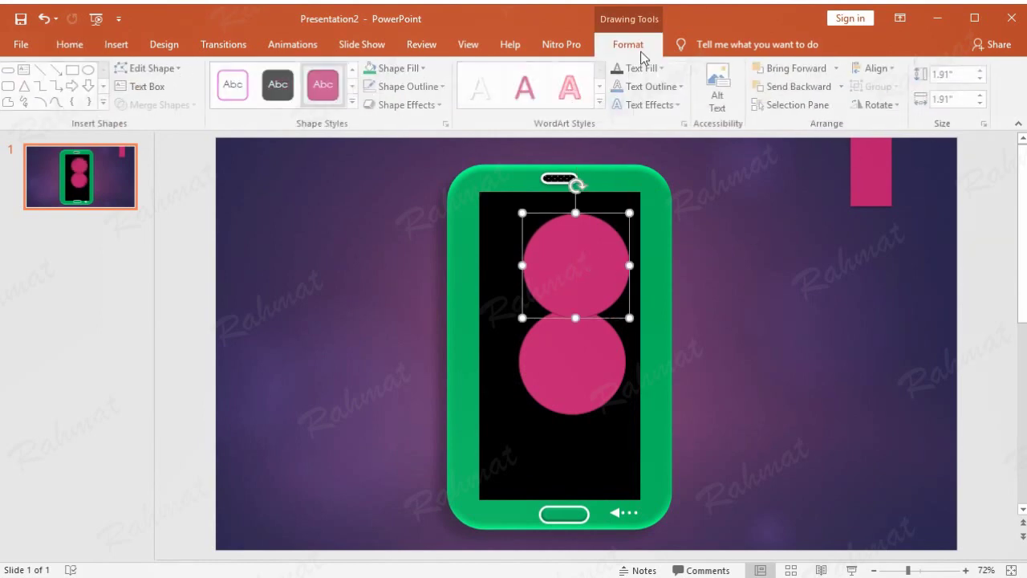
Resize the copied circle to 1.7 × 1.7 inches.
click(961, 75)
text(1)
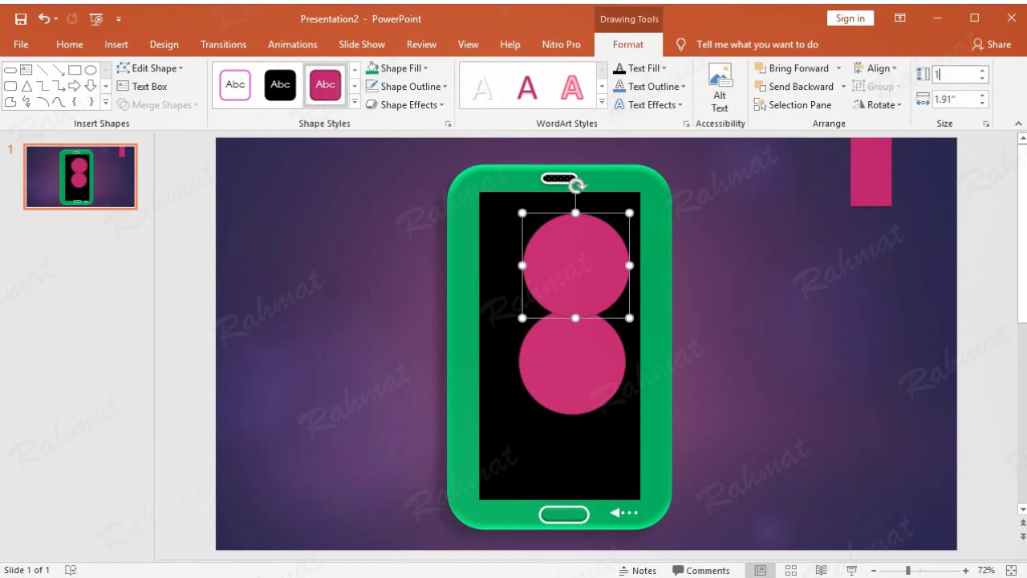
text(.7)
click(969, 100)
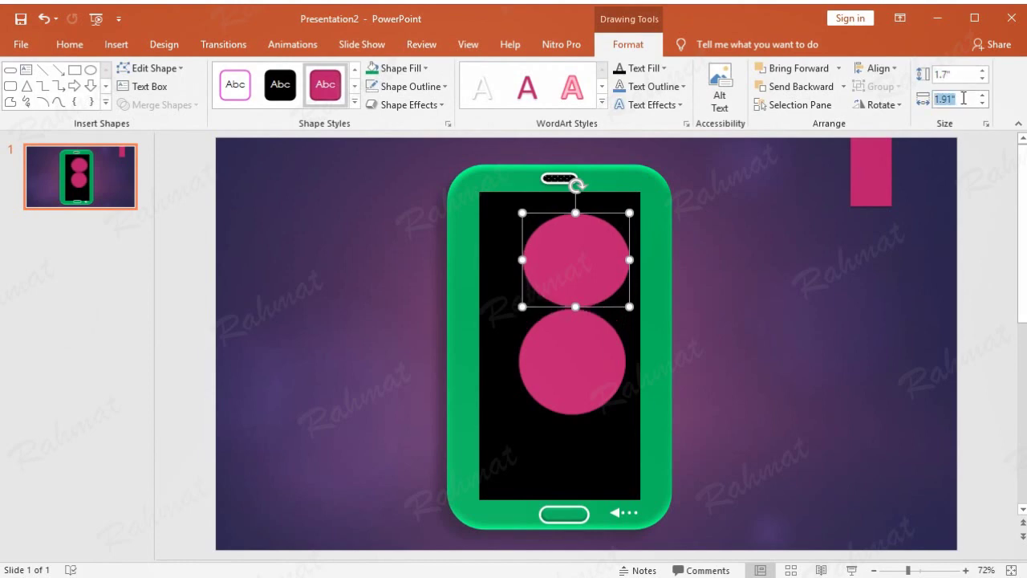
text(1)
text(.7)
key(Return)
Move the small circle onto the larger one and align both centre and middle.
drag(588, 260, 594, 355)
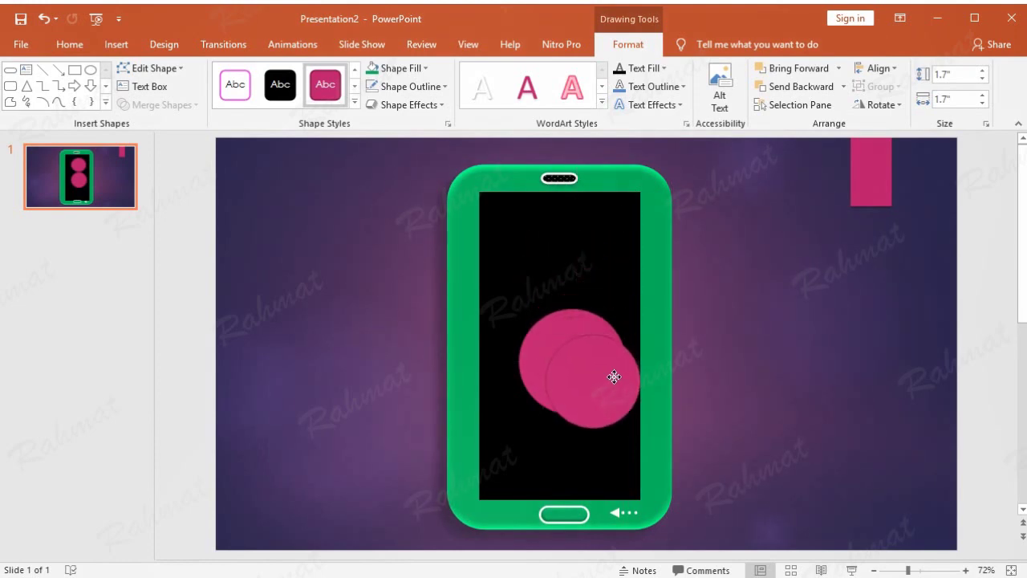
drag(594, 354, 610, 370)
shift+click(570, 317)
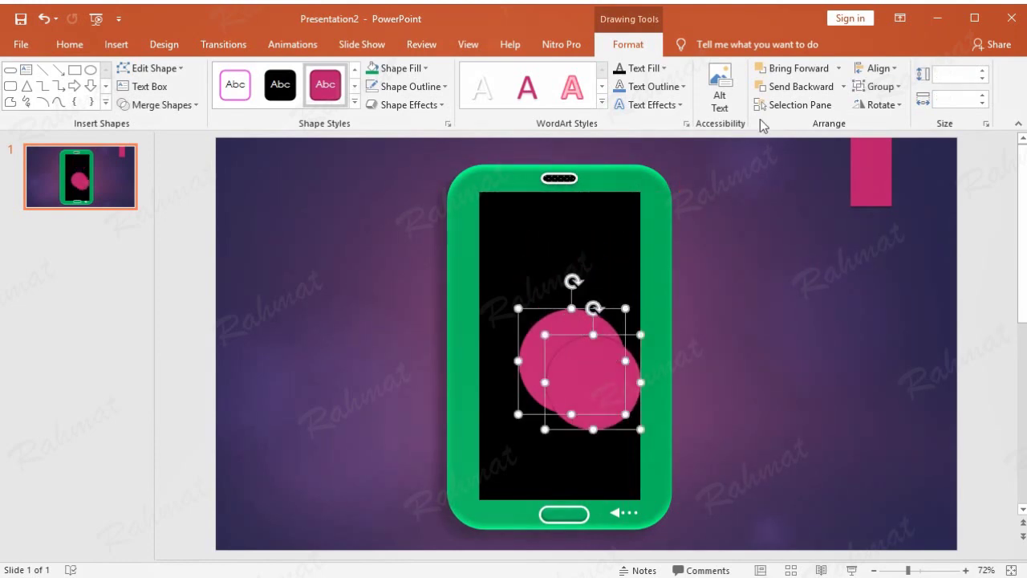
click(899, 71)
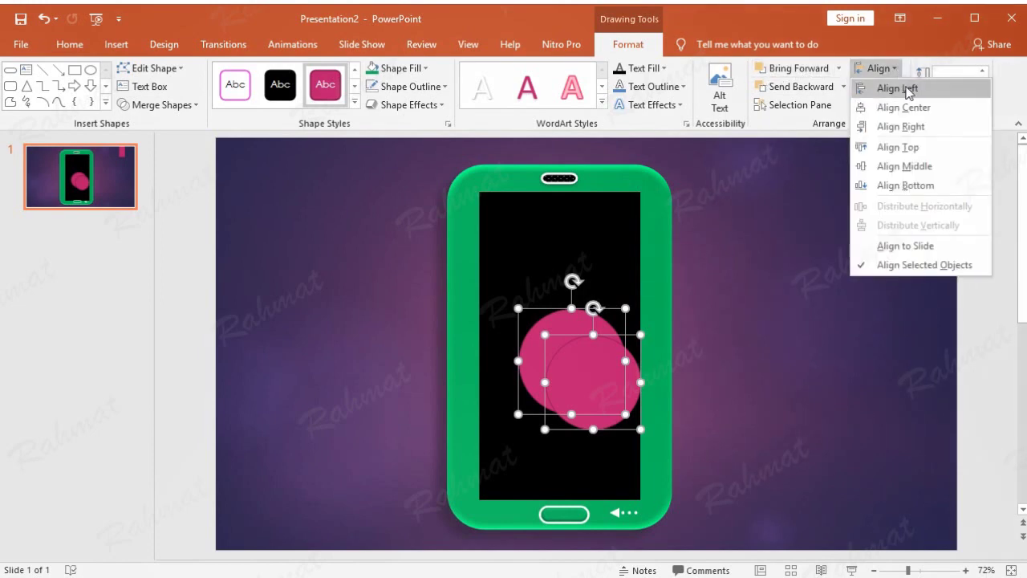
click(909, 105)
click(897, 75)
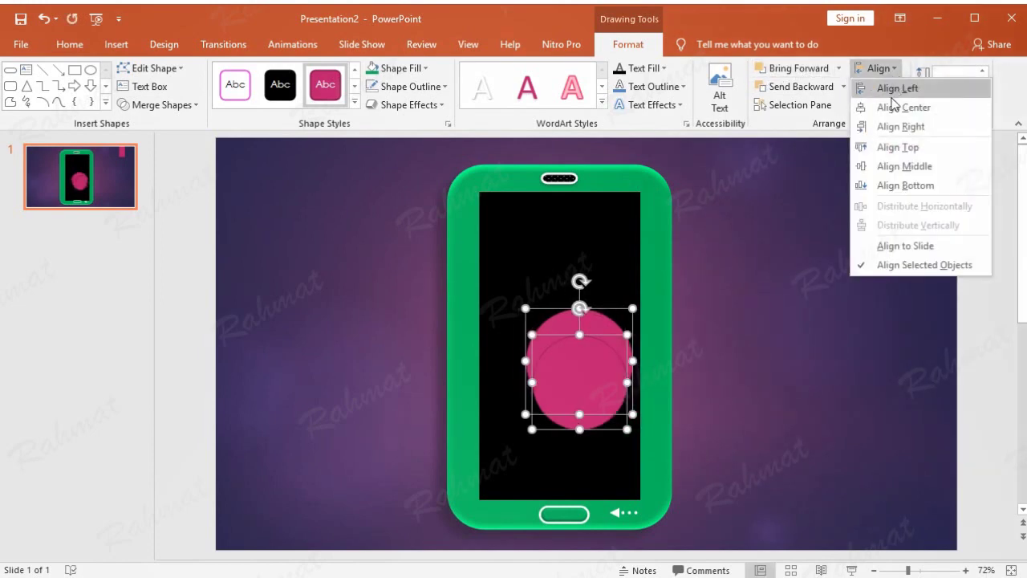
click(906, 165)
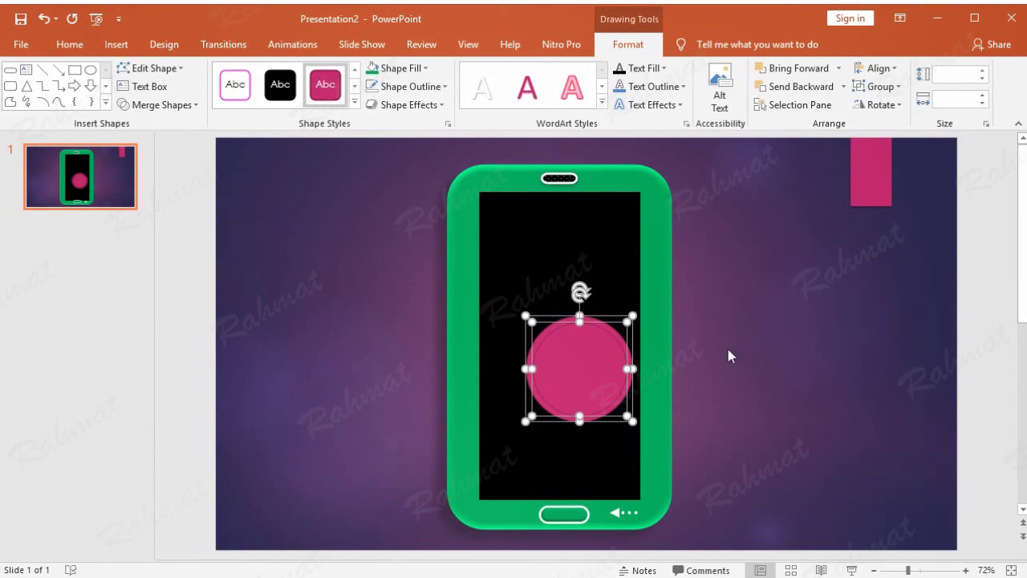
click(23, 48)
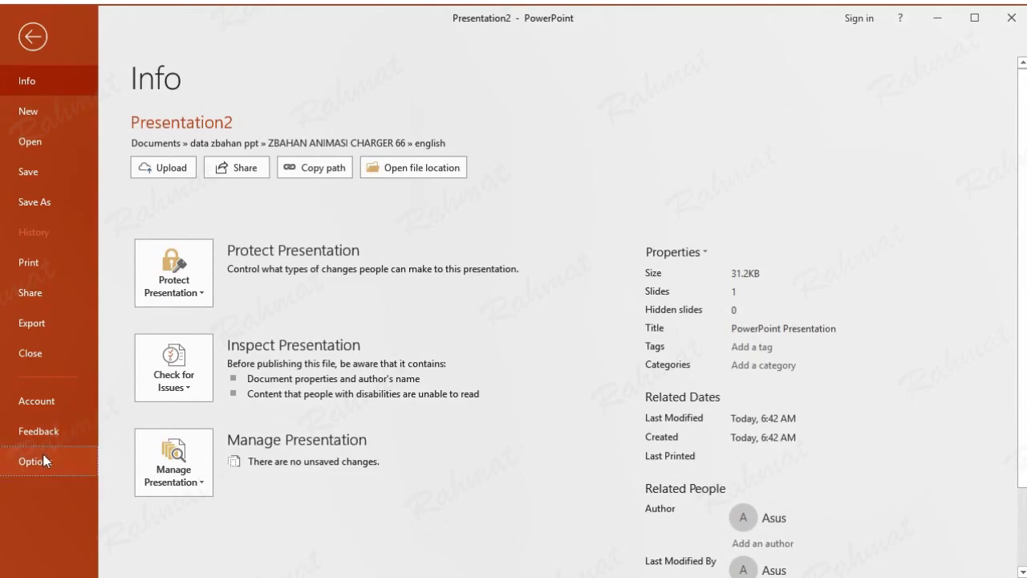
In Customize Ribbon, add a new tab after Home holding Merge Shapes from All Commands.
click(43, 455)
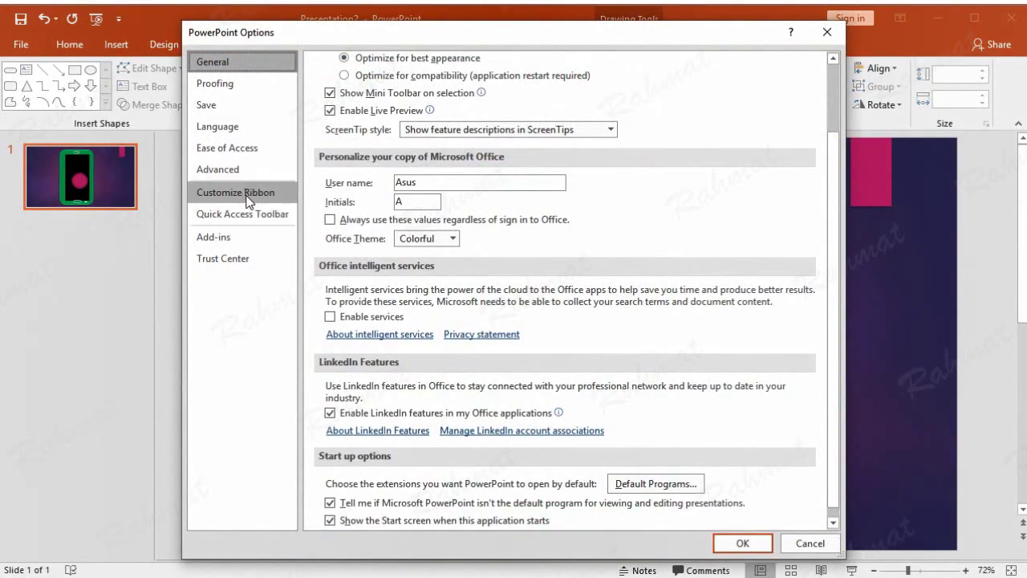
click(245, 200)
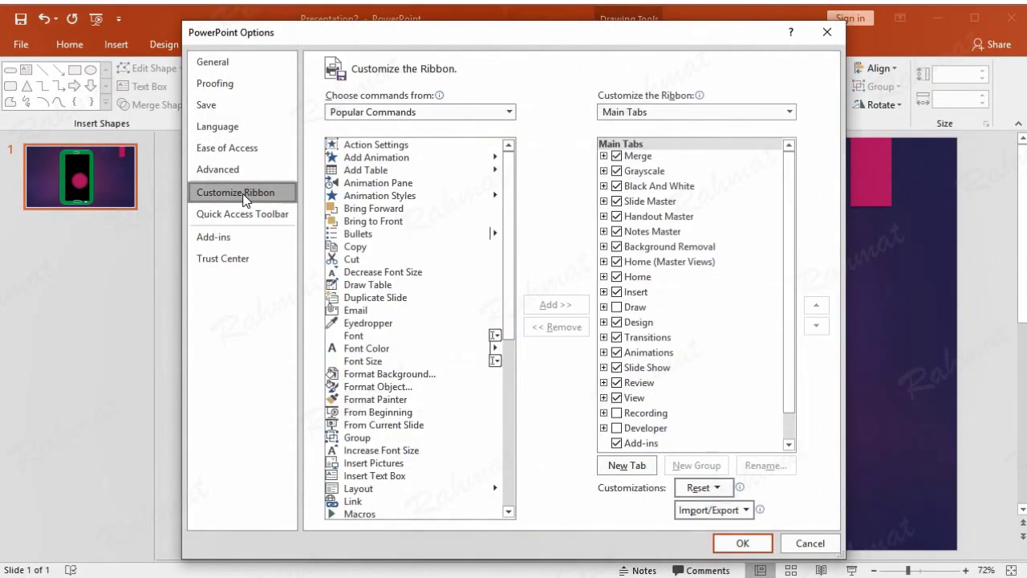
click(446, 112)
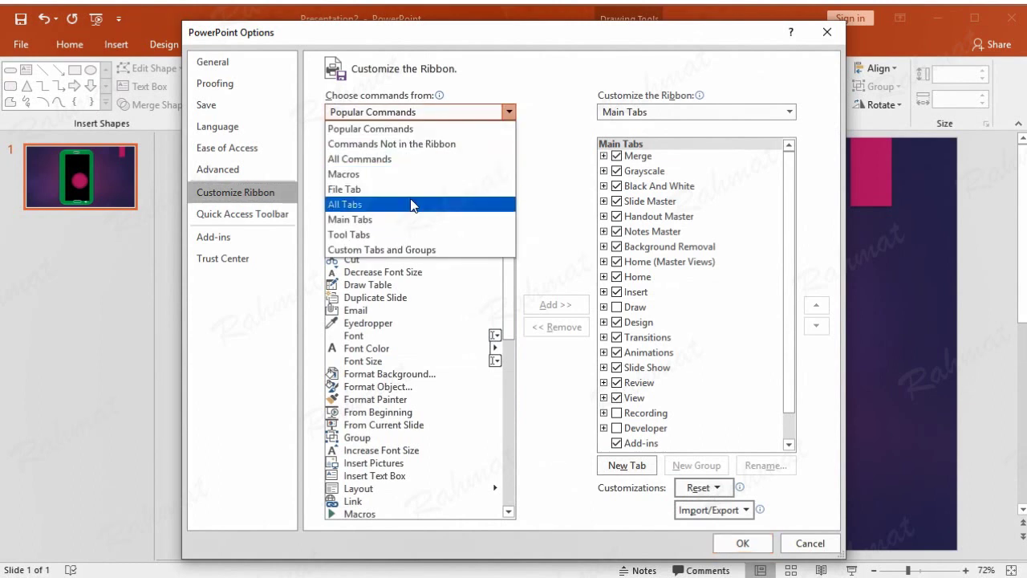
click(419, 159)
drag(508, 156, 530, 331)
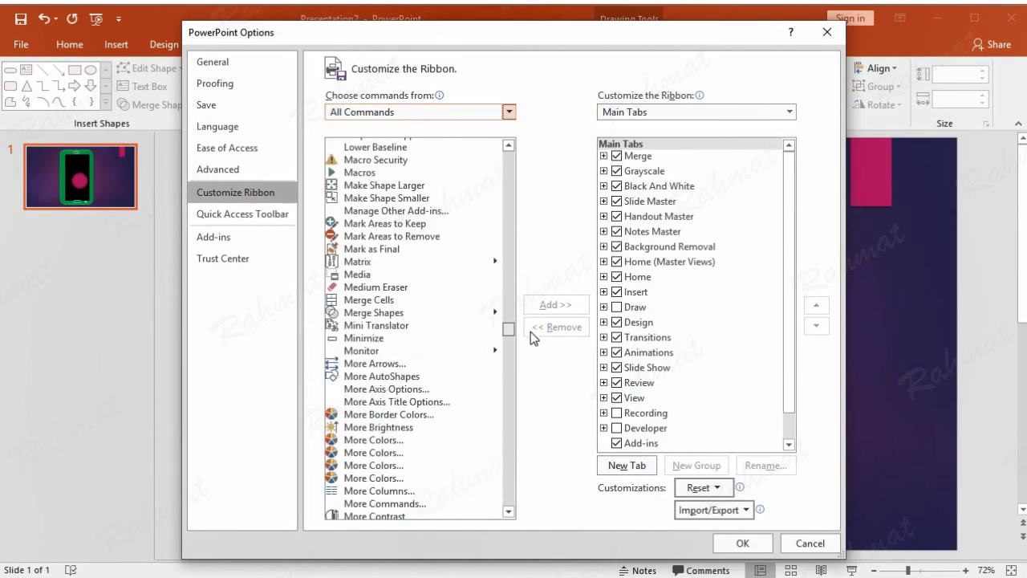
click(426, 315)
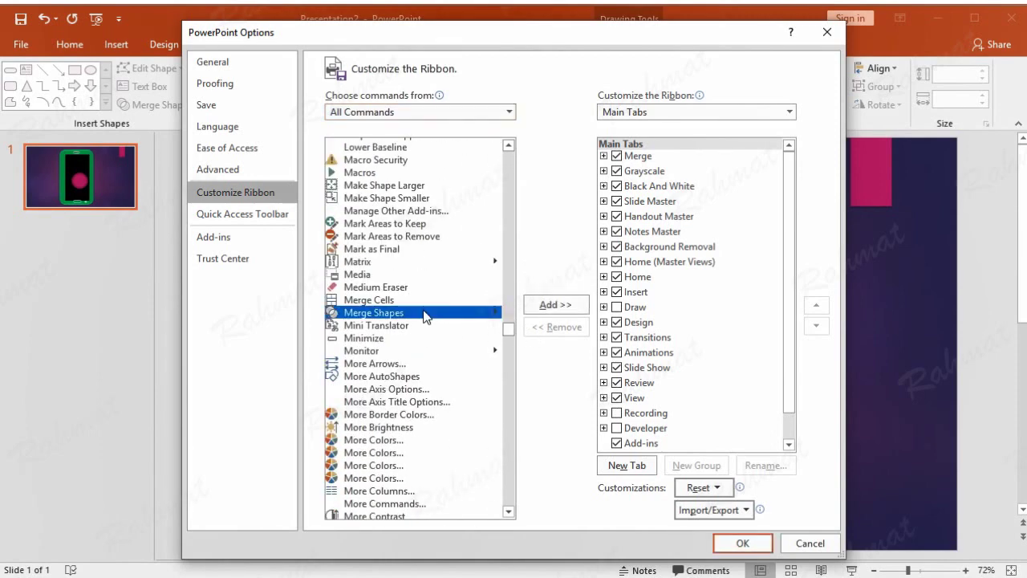
click(644, 278)
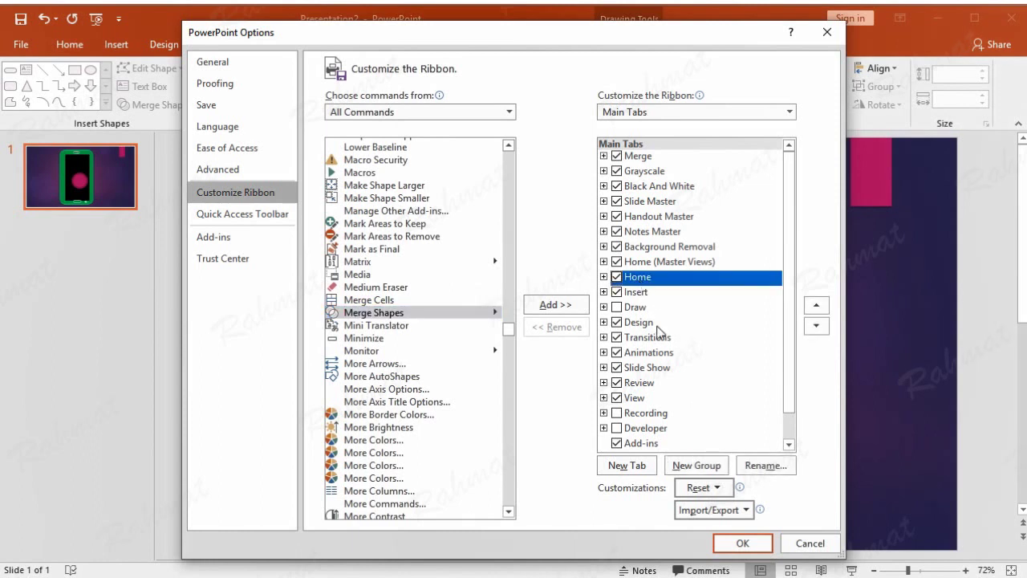
click(655, 466)
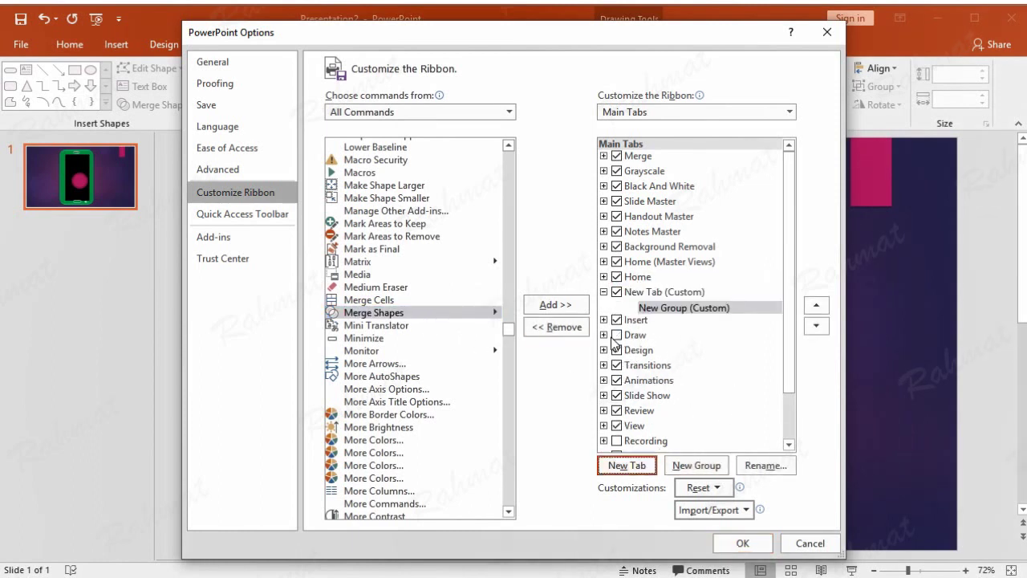
click(554, 304)
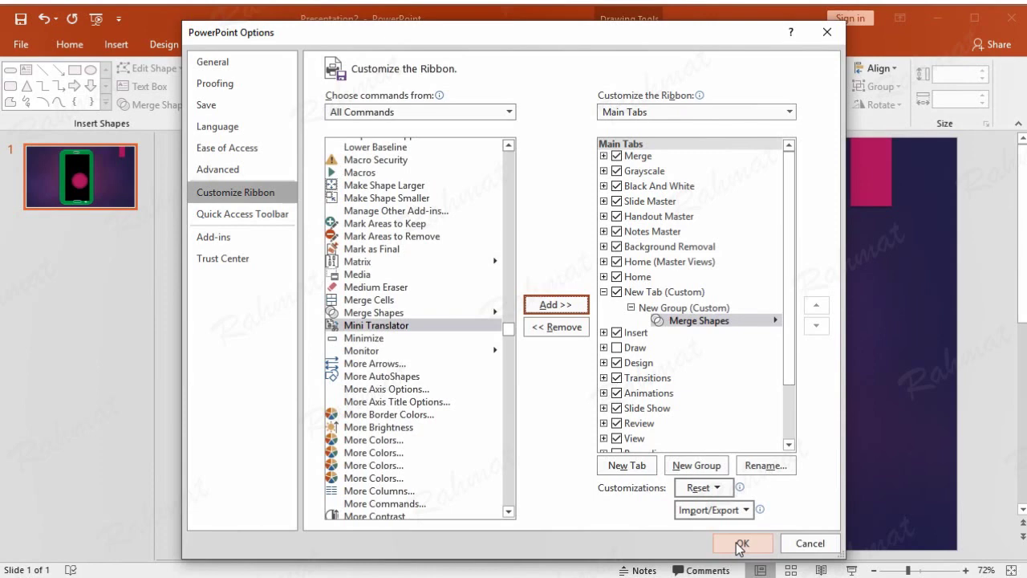
click(740, 543)
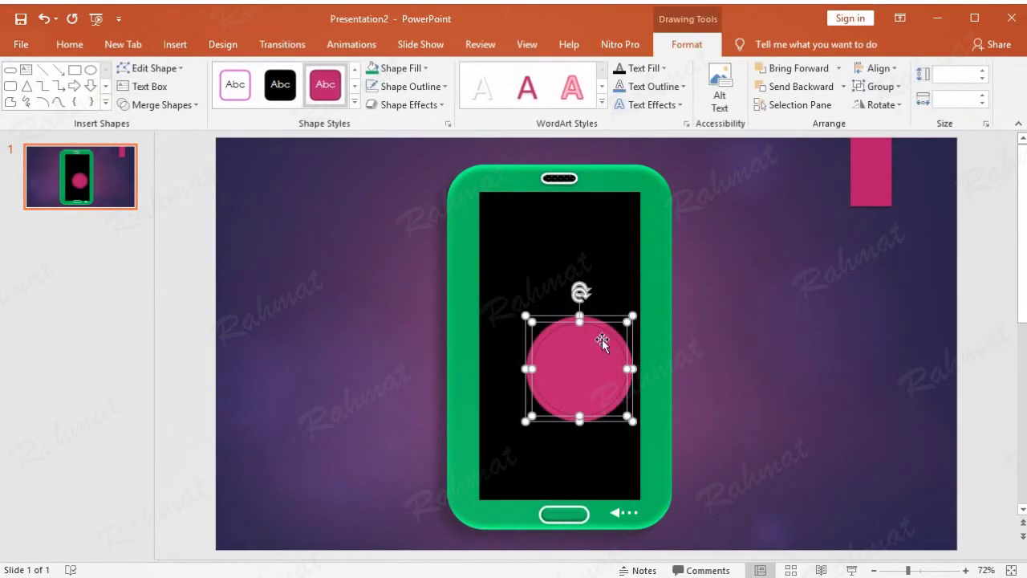
Combine the two circles via Merge Shapes into a hollow ring and move it higher on the screen.
click(118, 46)
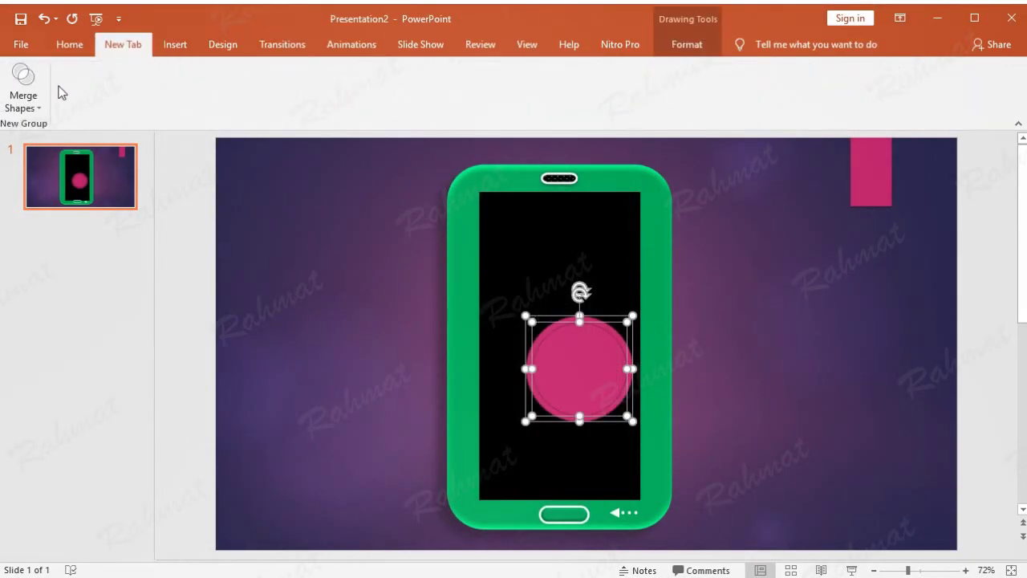
click(30, 105)
click(42, 144)
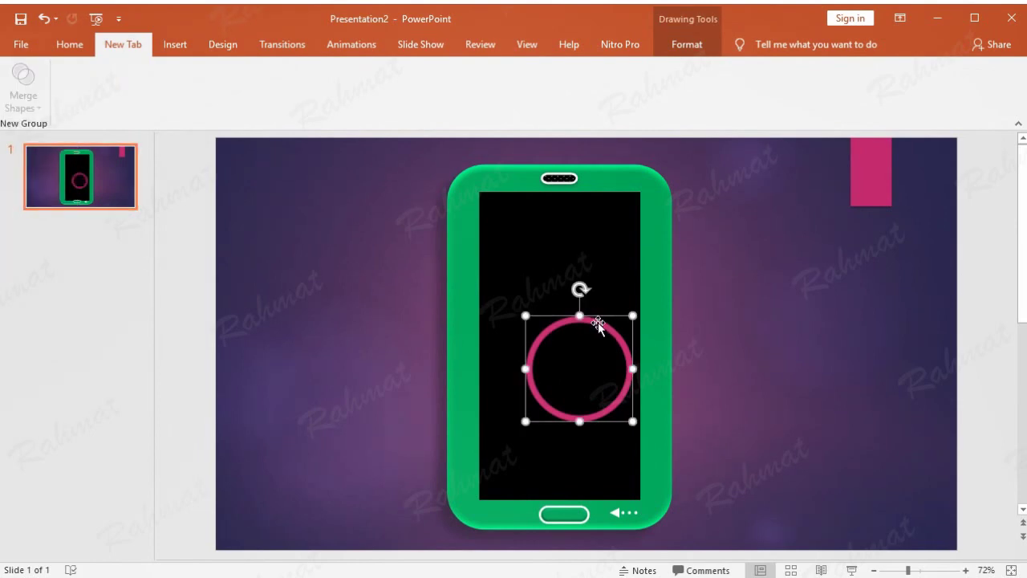
mouse_move(597, 323)
mouse_down()
mouse_move(585, 233)
mouse_move(585, 248)
mouse_up()
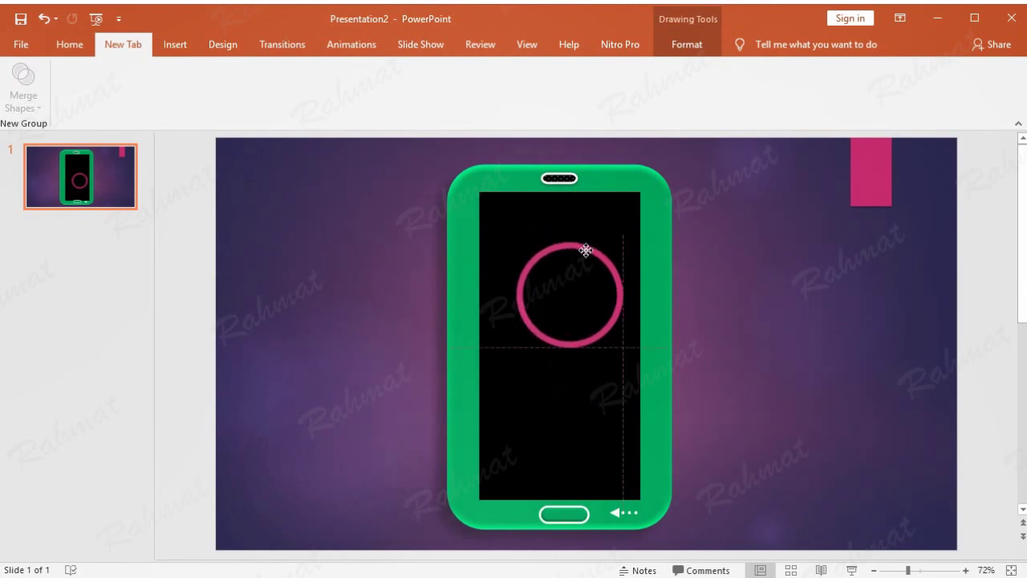
click(687, 45)
Fill the ring blue and set its outline to custom RGB 56, 93, 138.
click(426, 69)
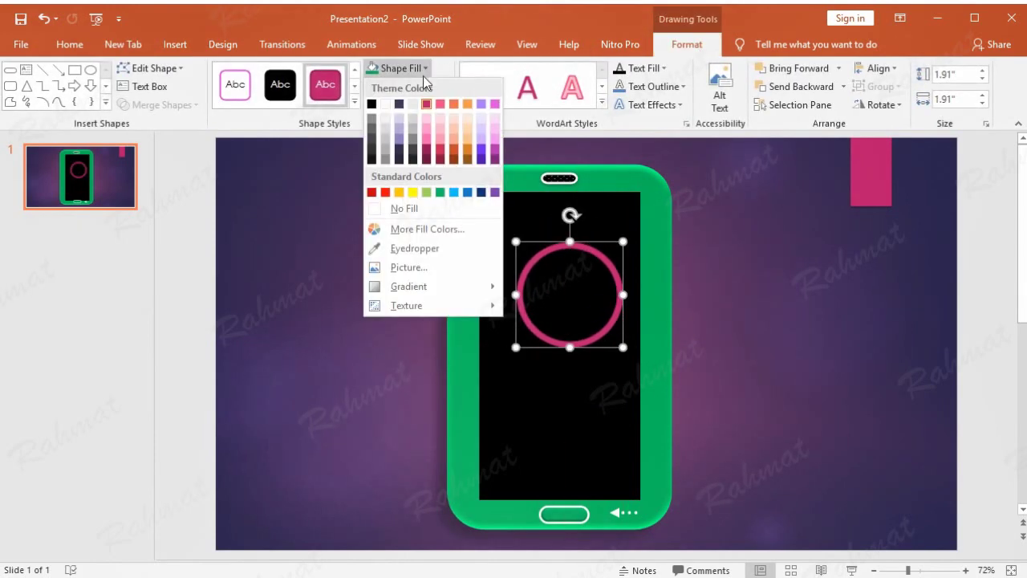
click(453, 193)
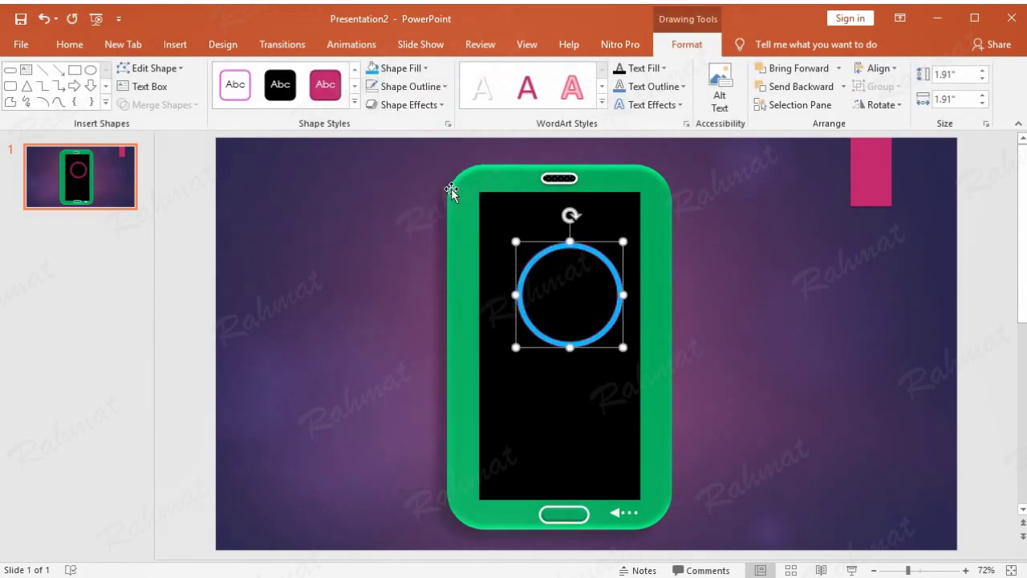
click(433, 86)
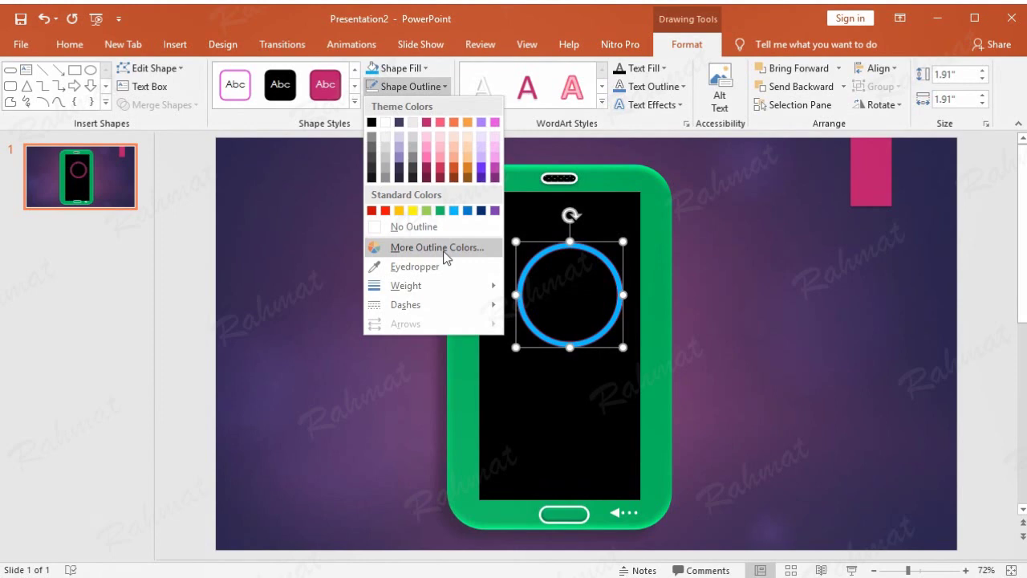
click(438, 247)
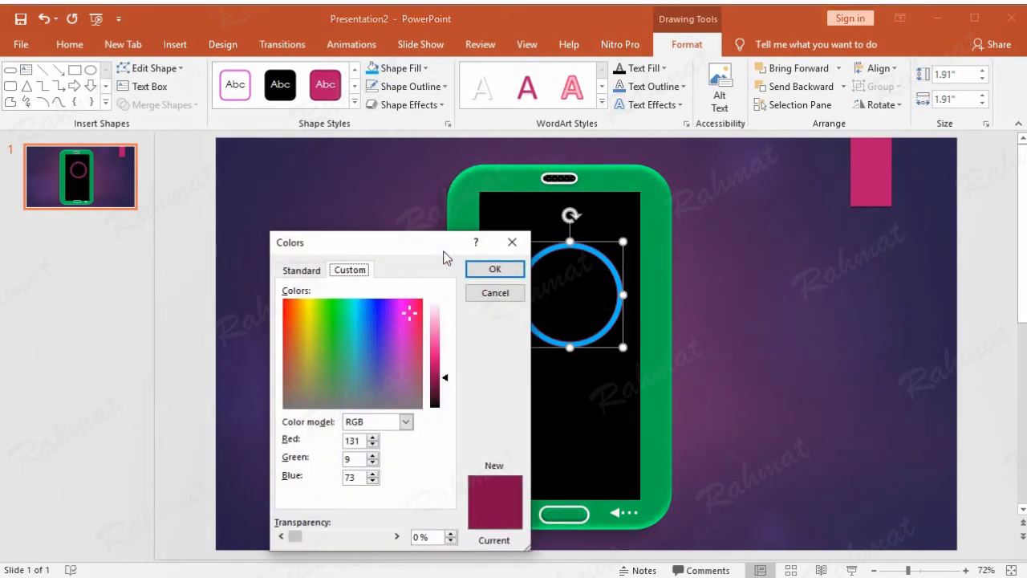
drag(365, 441, 315, 440)
text(56)
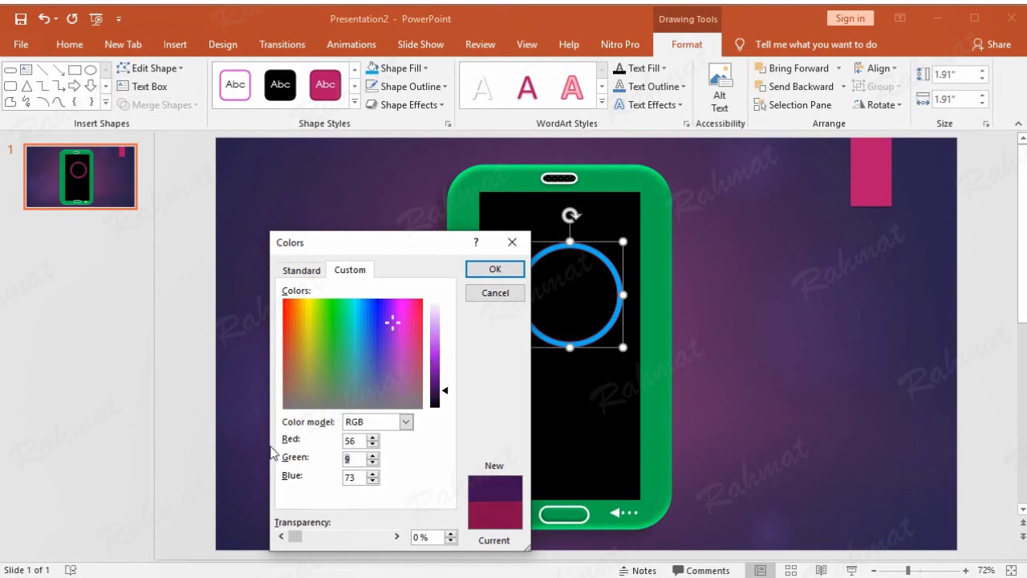
text(93)
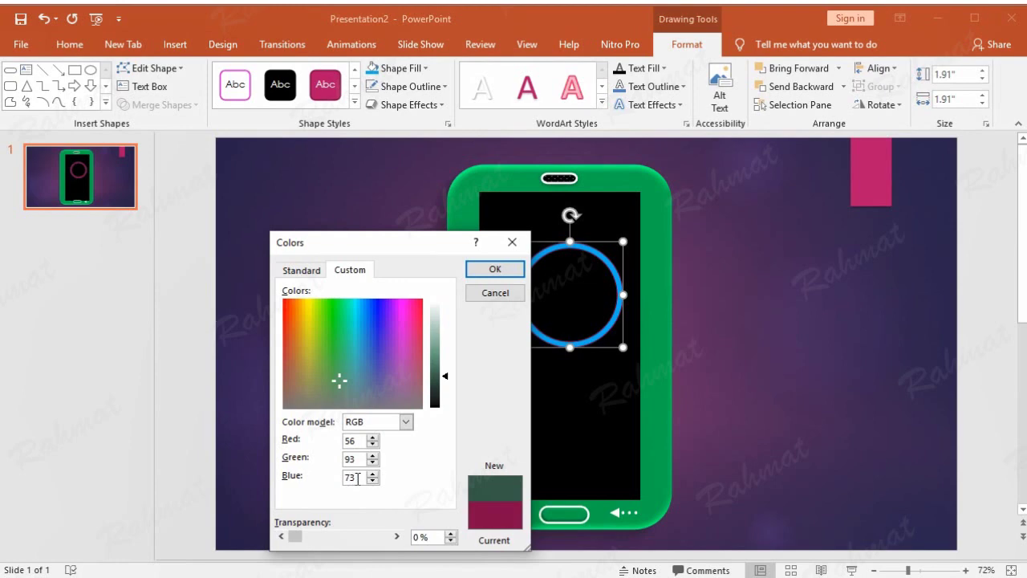
text(138)
click(486, 271)
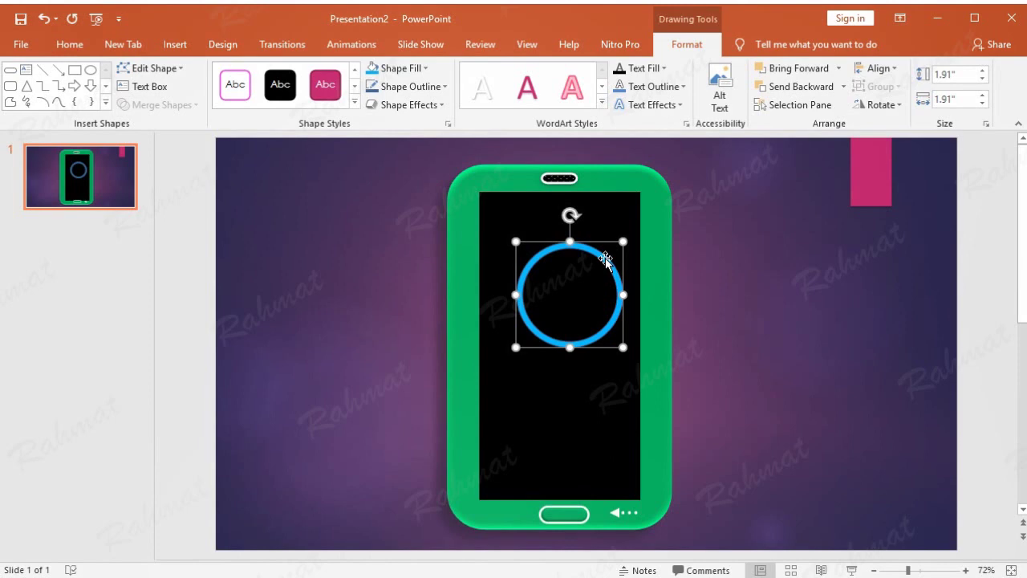
click(176, 47)
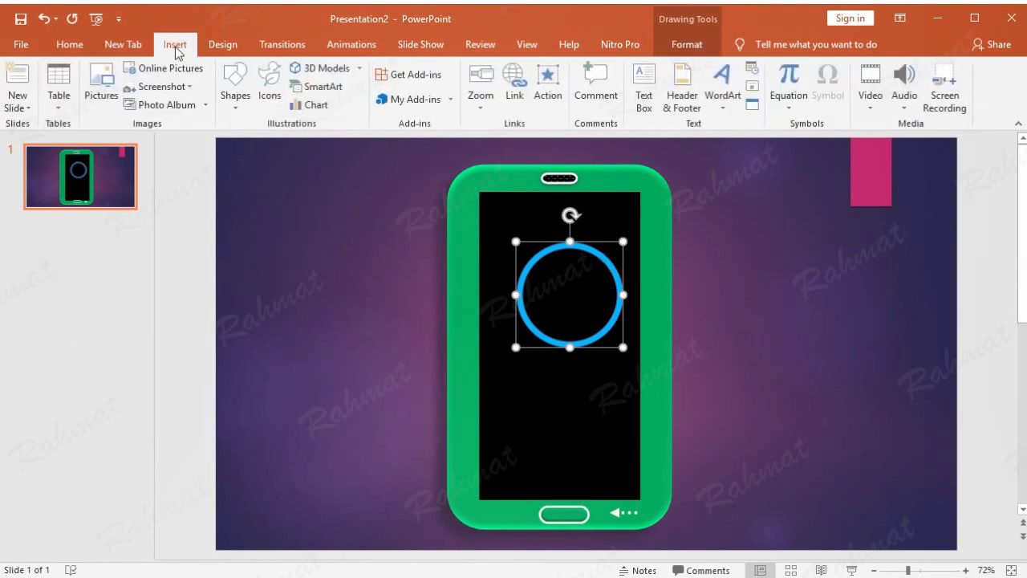
Draw an oval below the blue ring and size it to 1.53 × 1.53 inches.
click(236, 88)
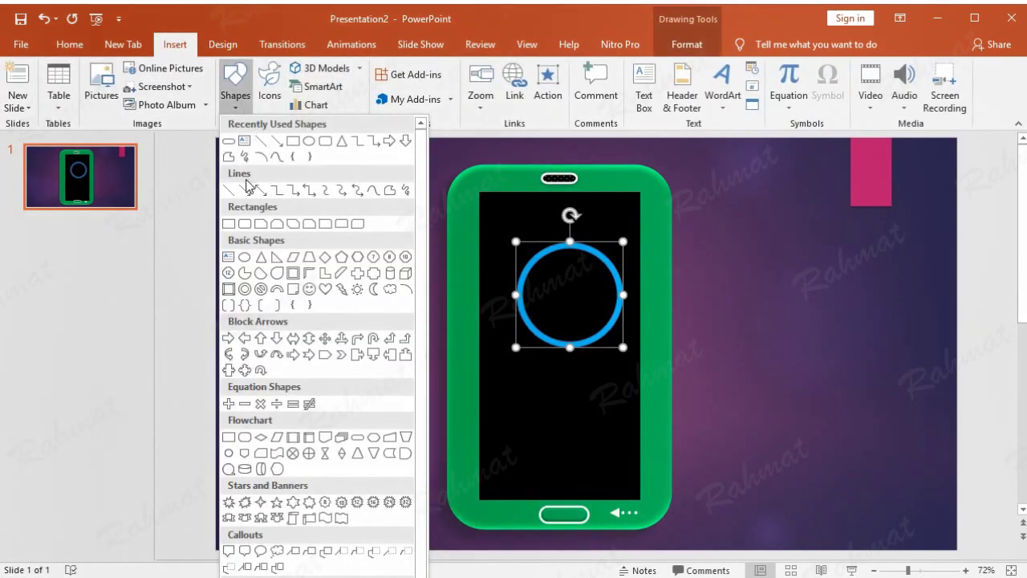
click(243, 257)
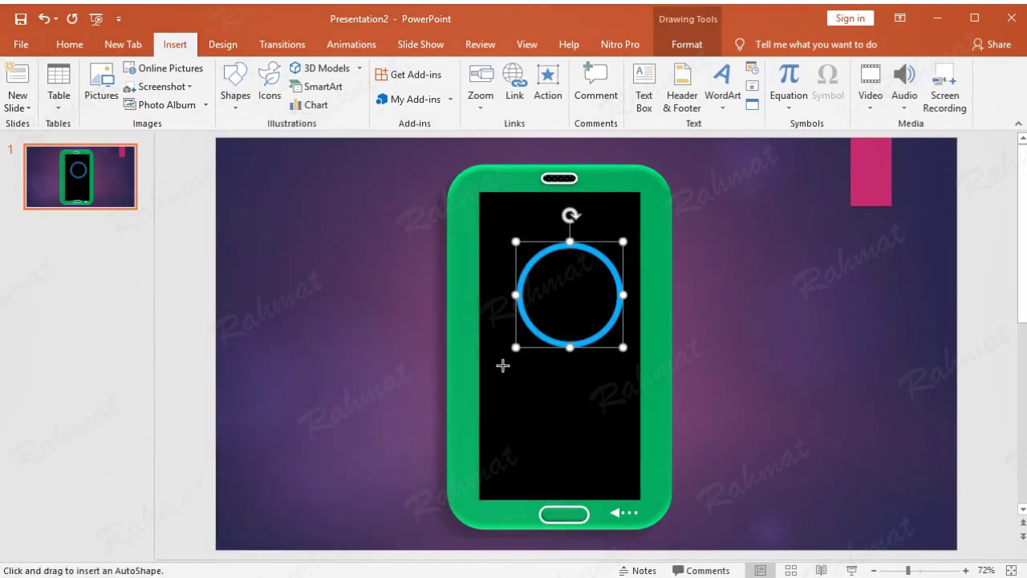
drag(514, 373, 584, 442)
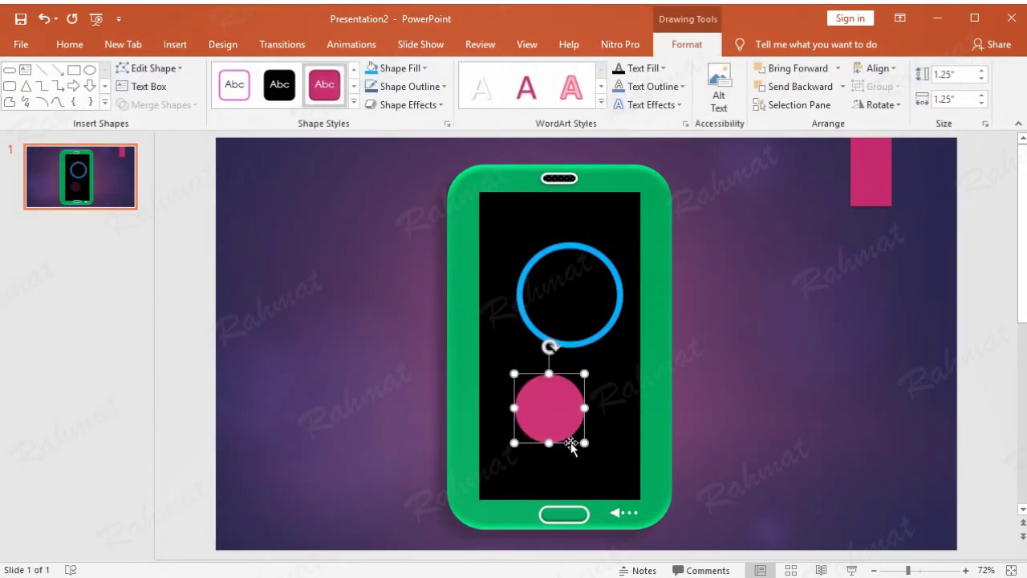
click(965, 75)
click(945, 75)
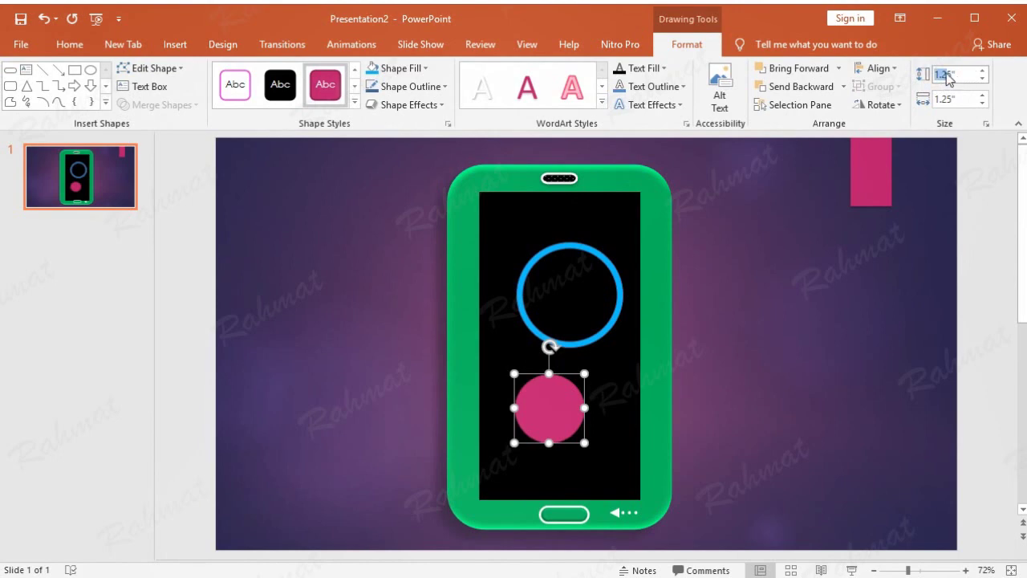
text(1)
click(958, 99)
text(1)
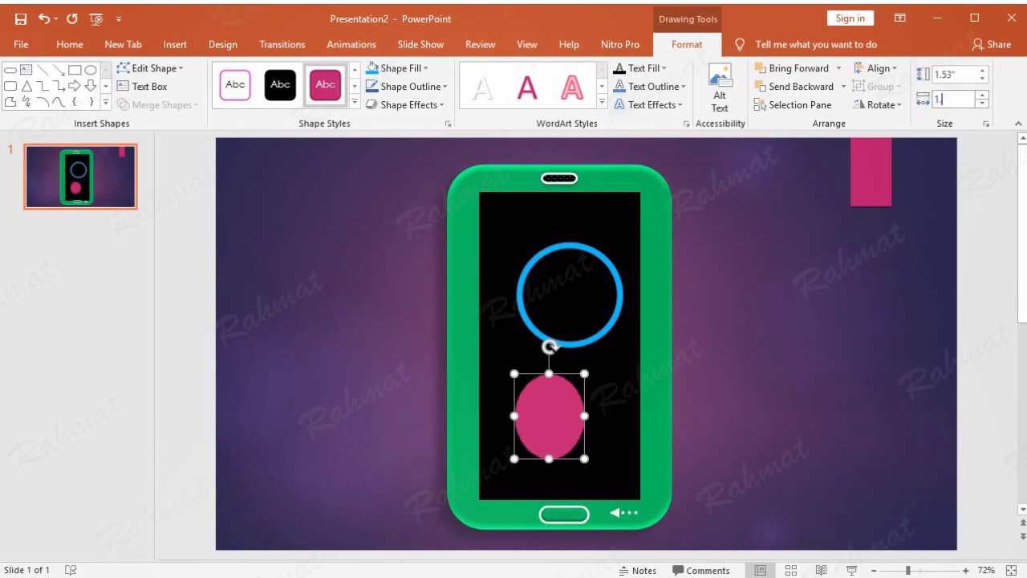
key(Return)
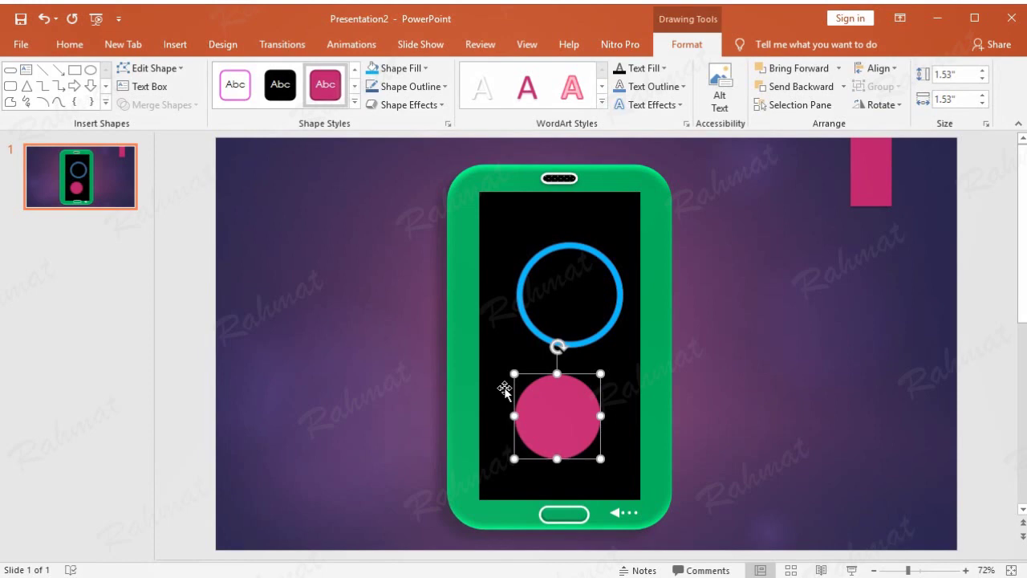
Fill the circle white with no outline, then open its Size and Position settings.
click(413, 69)
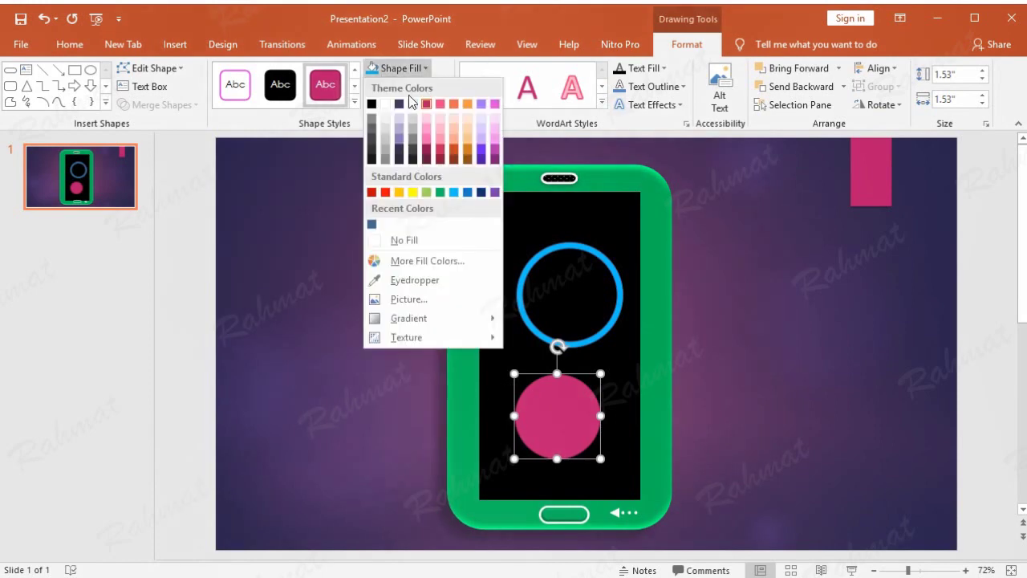
click(384, 104)
click(425, 87)
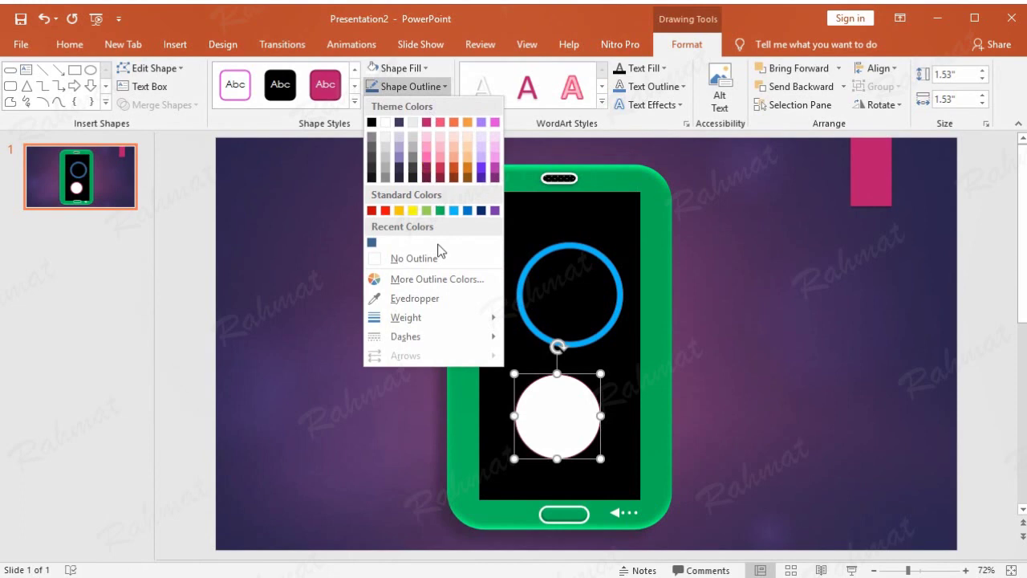
click(451, 266)
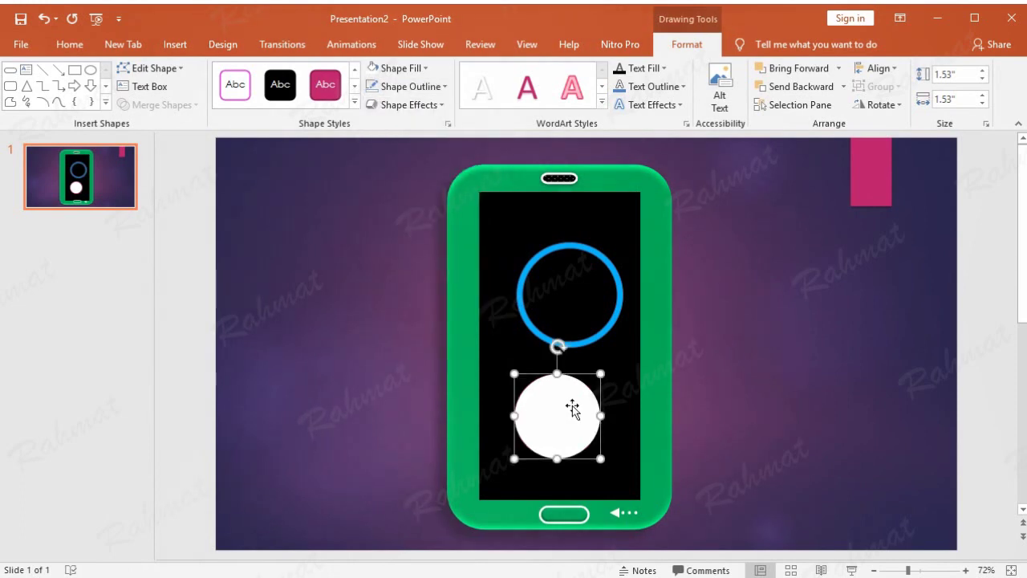
right_click(572, 408)
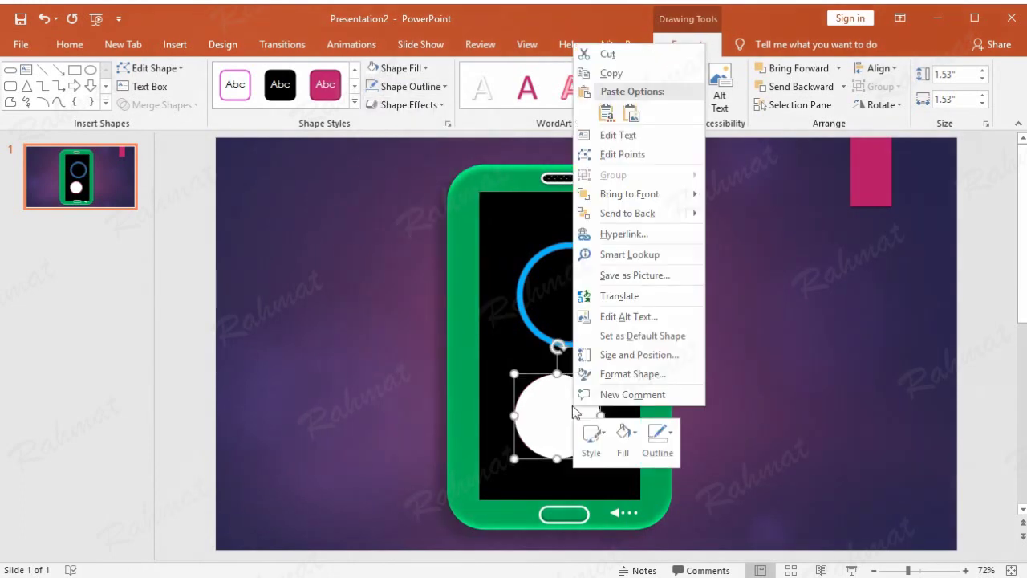
click(672, 354)
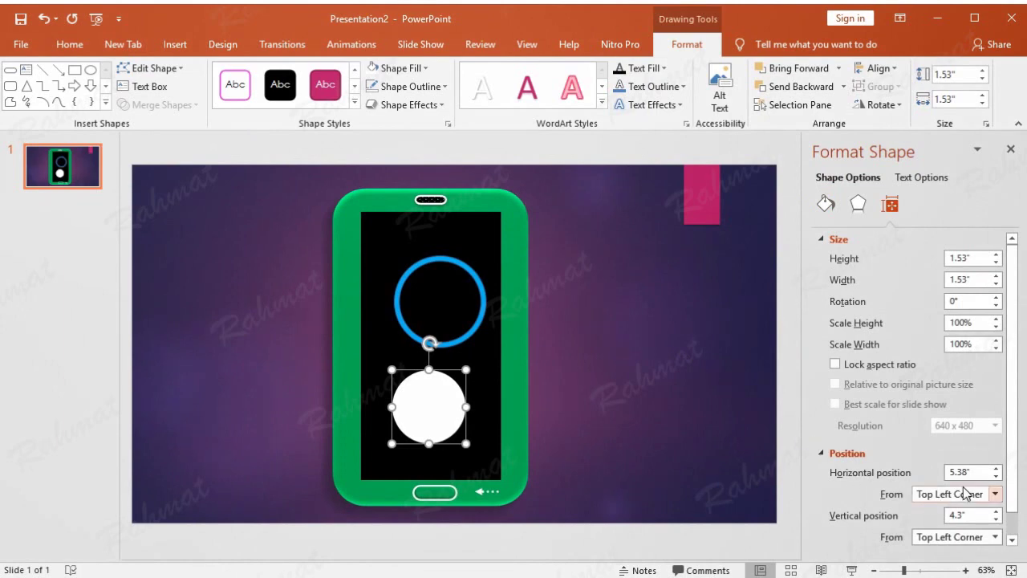
Set the selected shape's position to 6.05" horizontal and 2.54" vertical.
drag(986, 475, 931, 477)
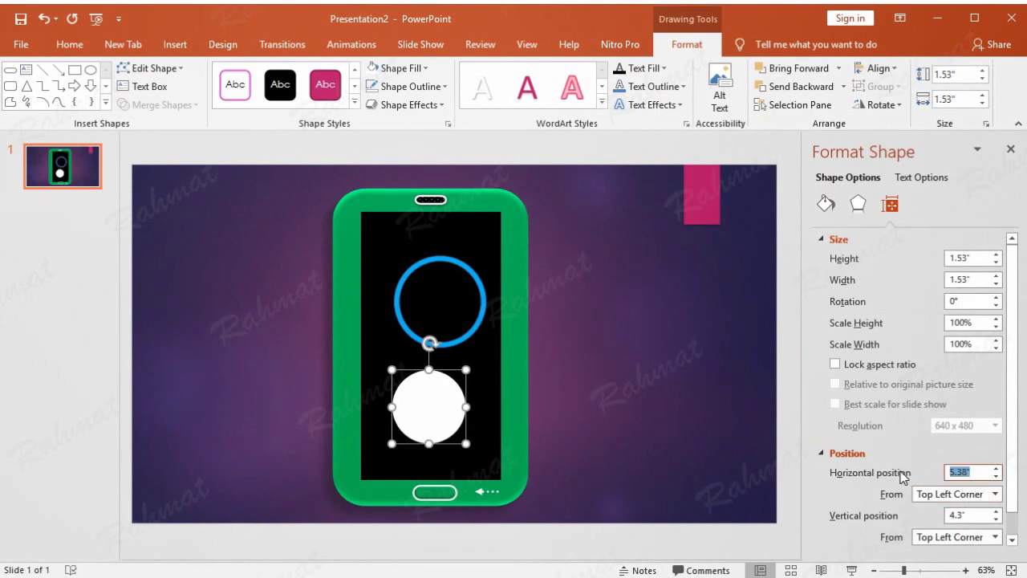
text(6.05)
drag(971, 515, 897, 520)
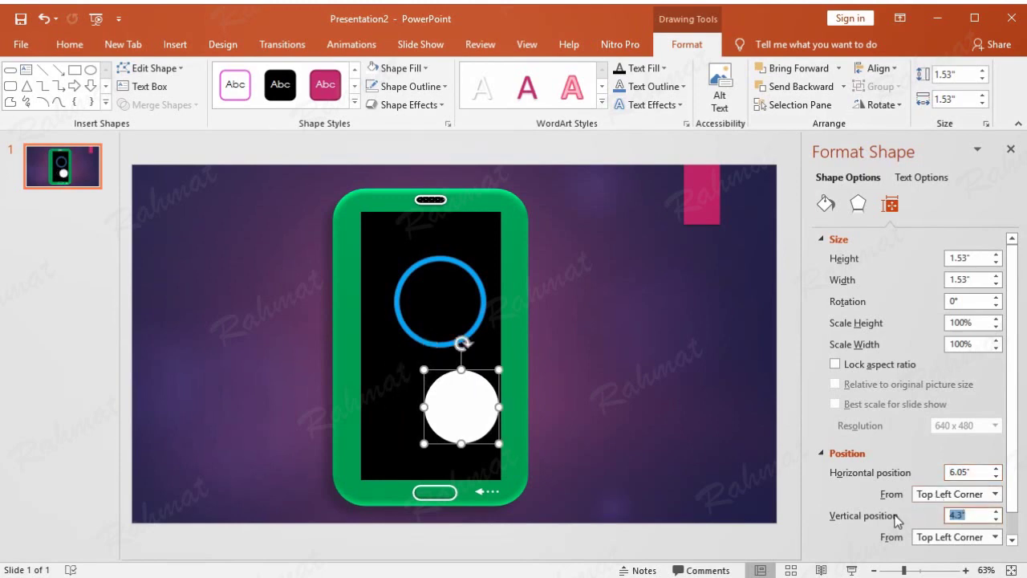
text(2.5)
text(4)
key(Return)
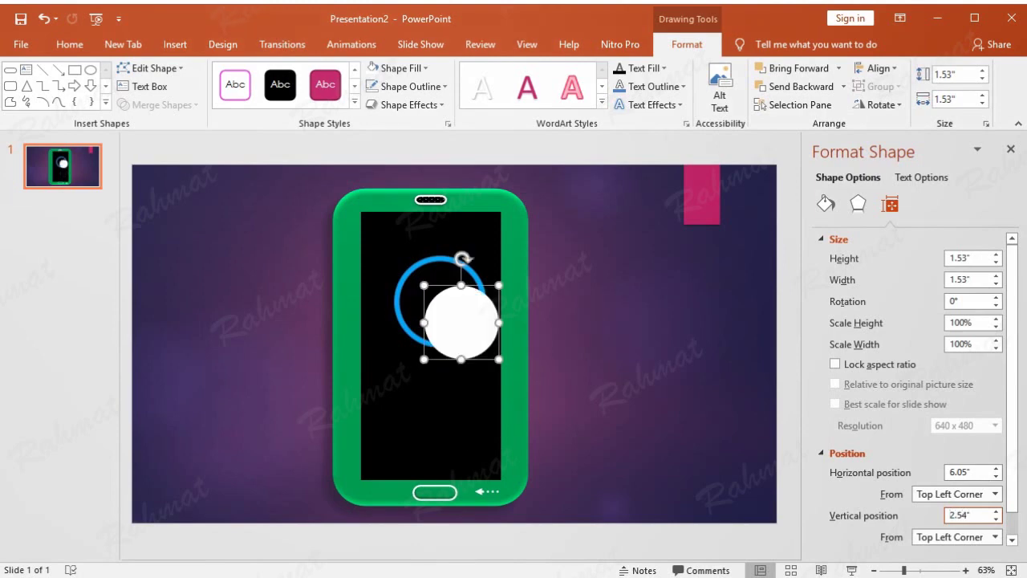
Group the phone body, top speaker, black screen, home button and bottom arrow.
click(479, 197)
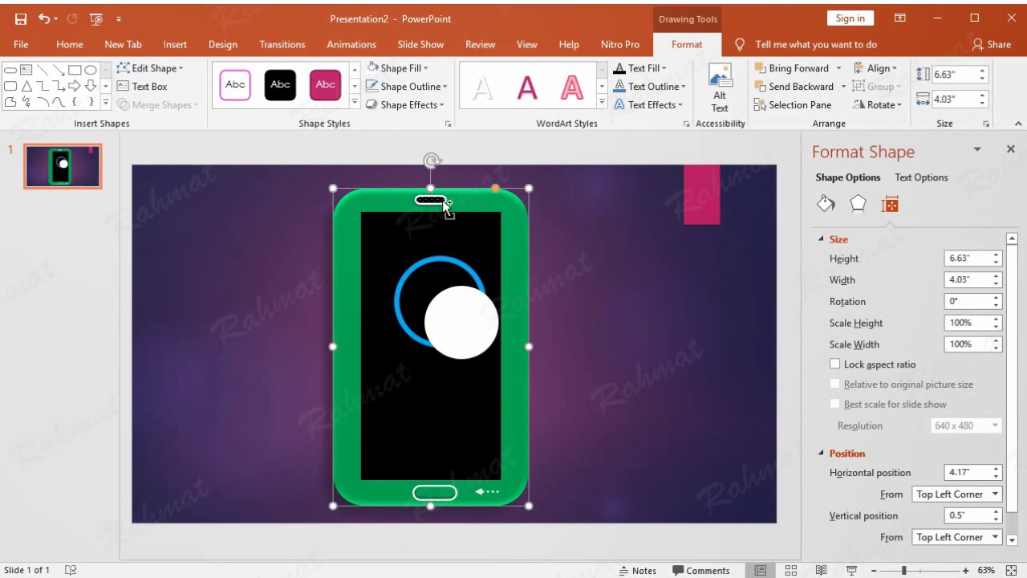
shift+click(439, 200)
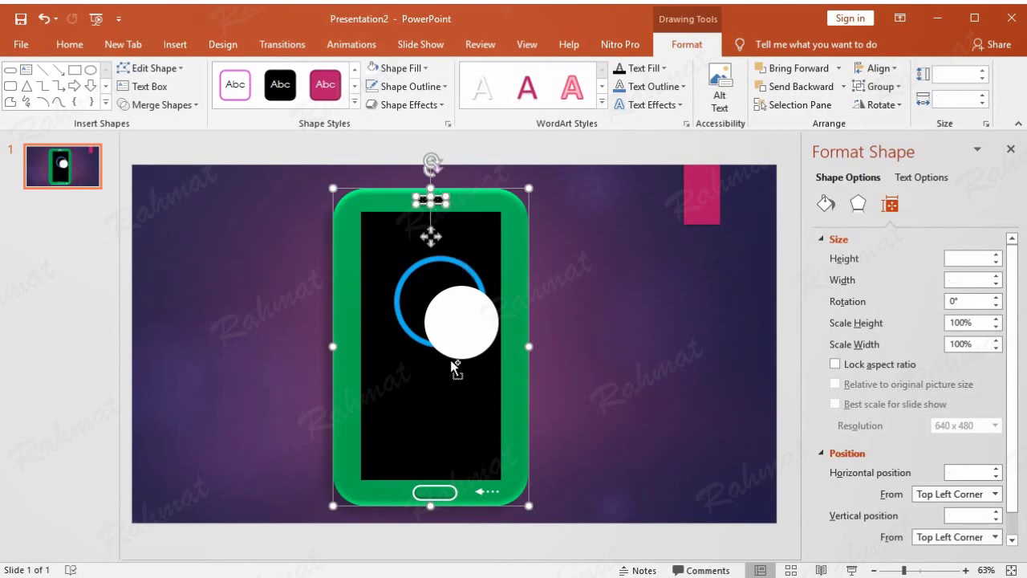
shift+click(465, 446)
shift+click(448, 494)
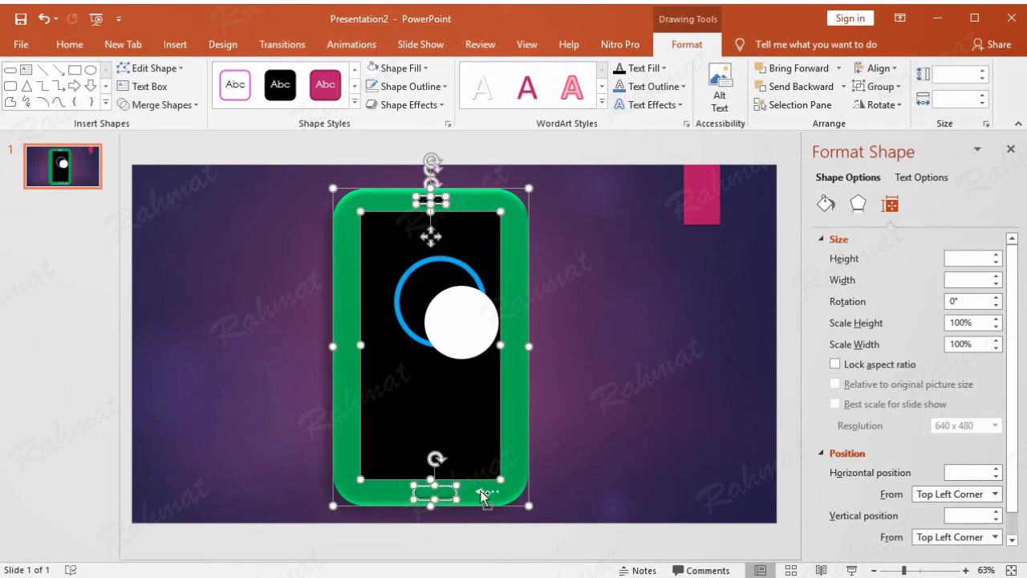
shift+click(486, 489)
right_click(486, 488)
mouse_move(579, 313)
click(624, 317)
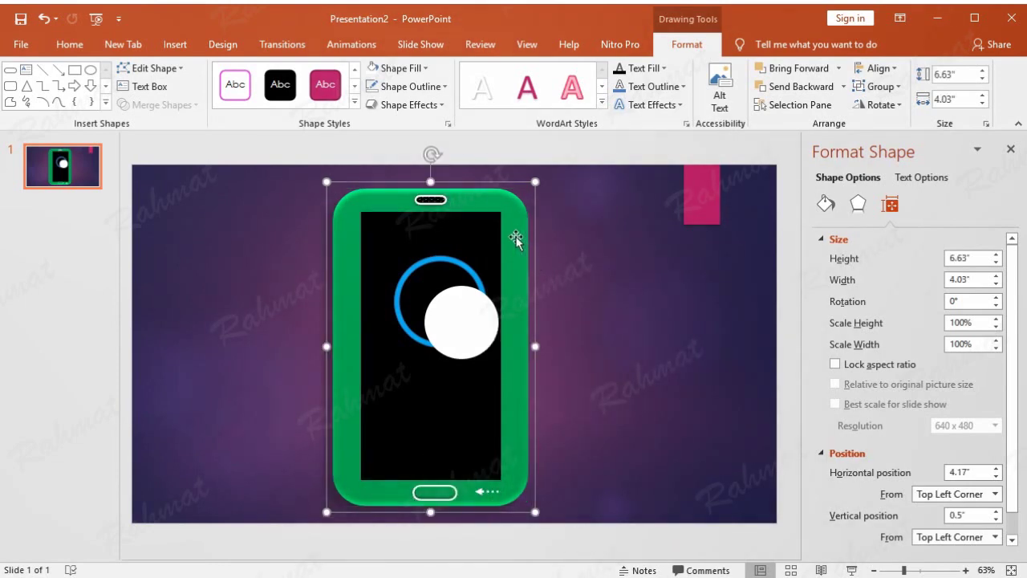
Nudge the grouped phone slightly right and up with the arrow keys.
key(Right)
key(Right)
key(Right)
key(Right)
key(Right)
key(Right)
key(Right)
key(Left)
key(Left)
key(Left)
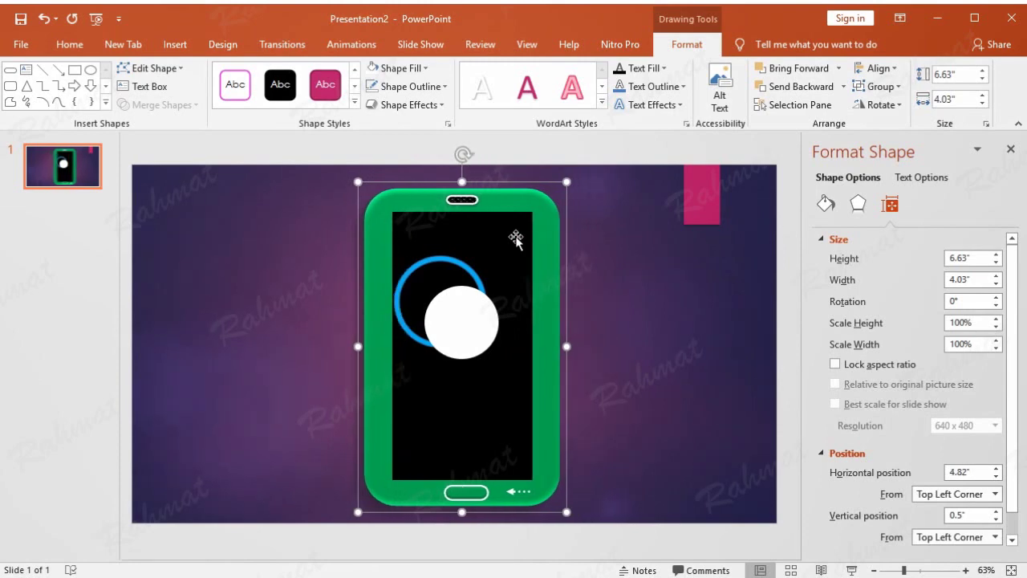
key(Up)
key(Up)
key(Up)
key(Up)
key(Left)
Drag the blue ring so it is centred on the white circle, then fine-tune it.
click(460, 262)
drag(459, 261, 481, 285)
key(ctrl+Left)
key(ctrl+Up)
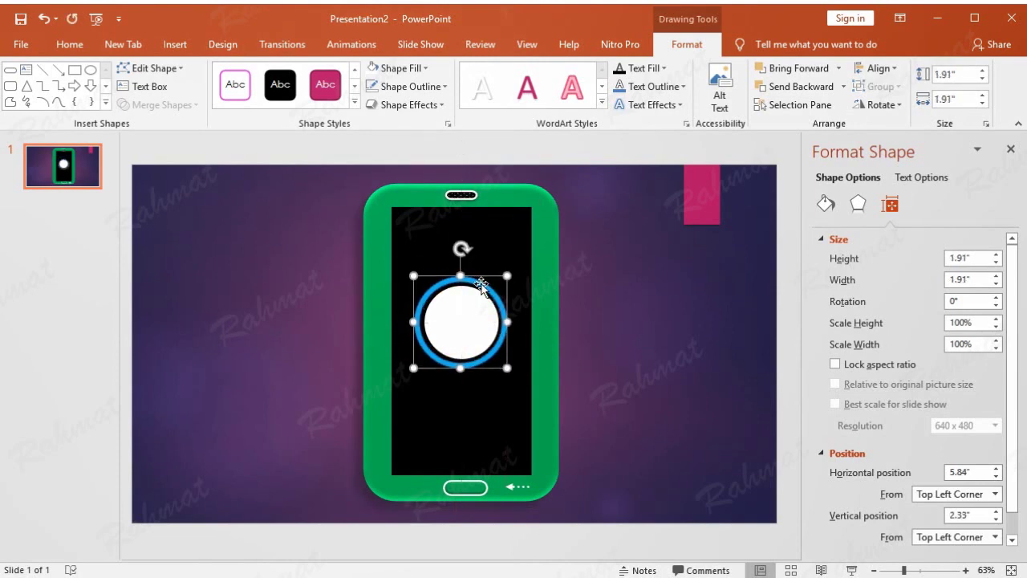
drag(481, 285, 498, 287)
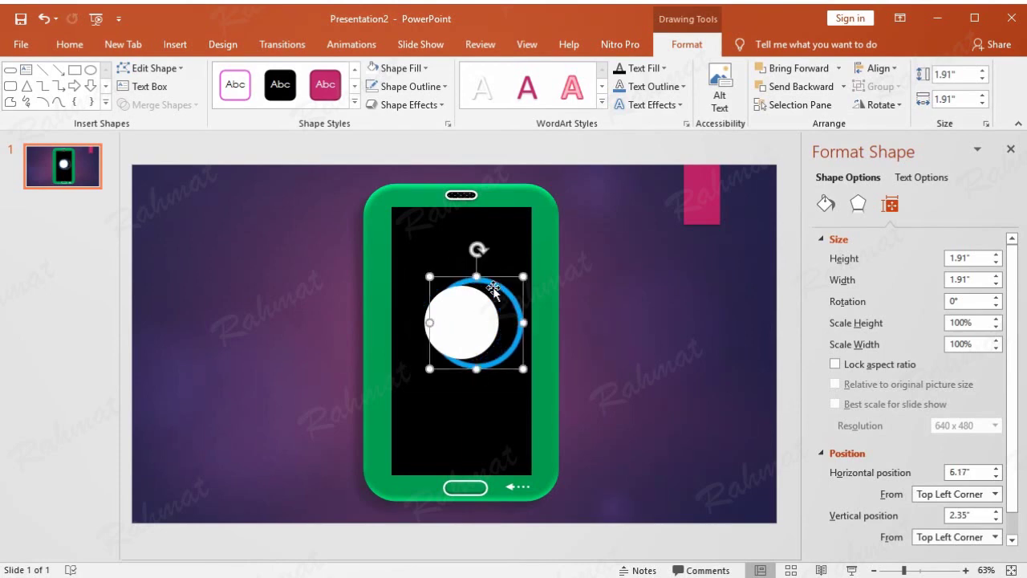
shift+click(476, 306)
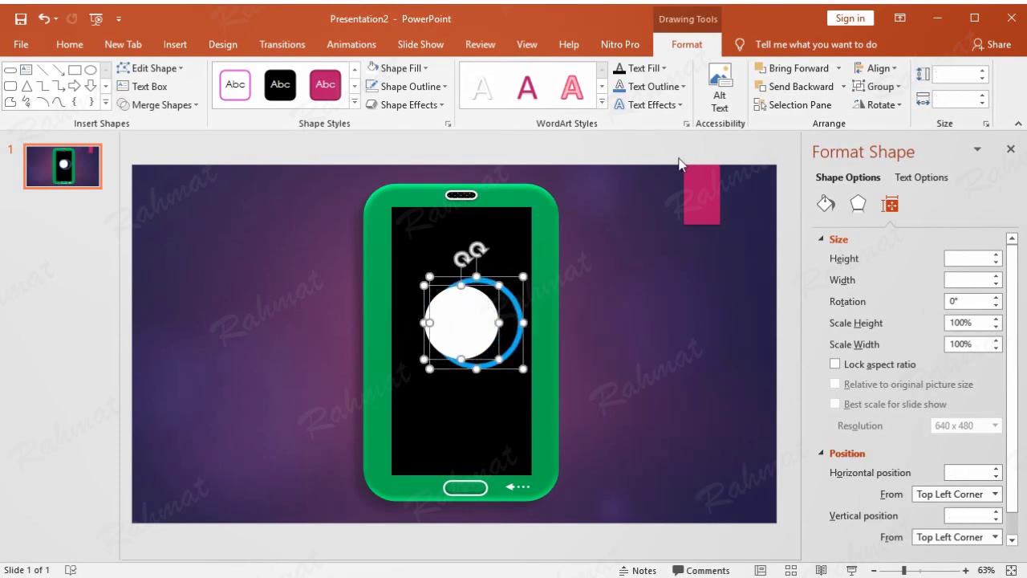
click(878, 69)
click(909, 108)
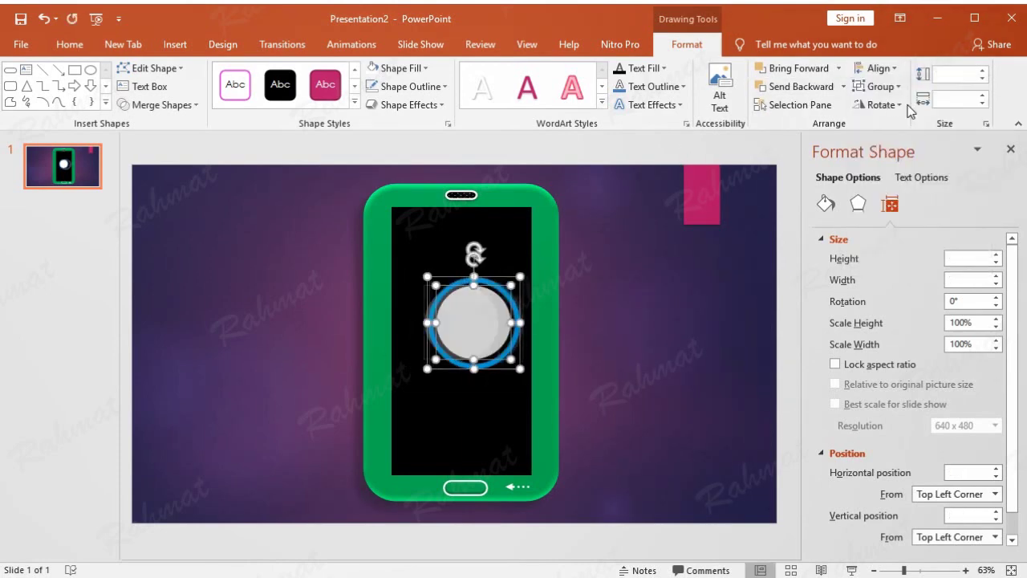
click(44, 18)
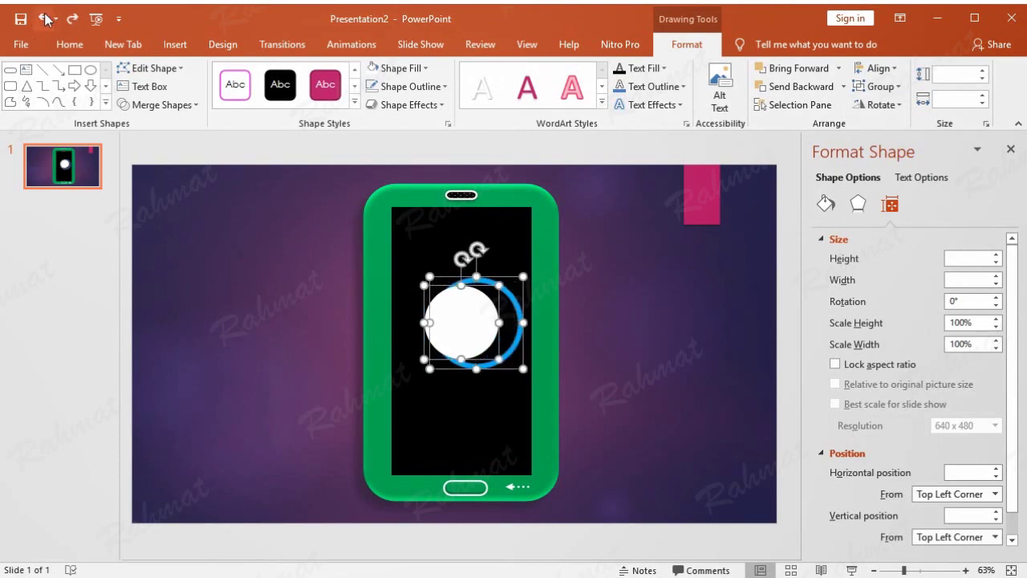
click(588, 321)
click(509, 296)
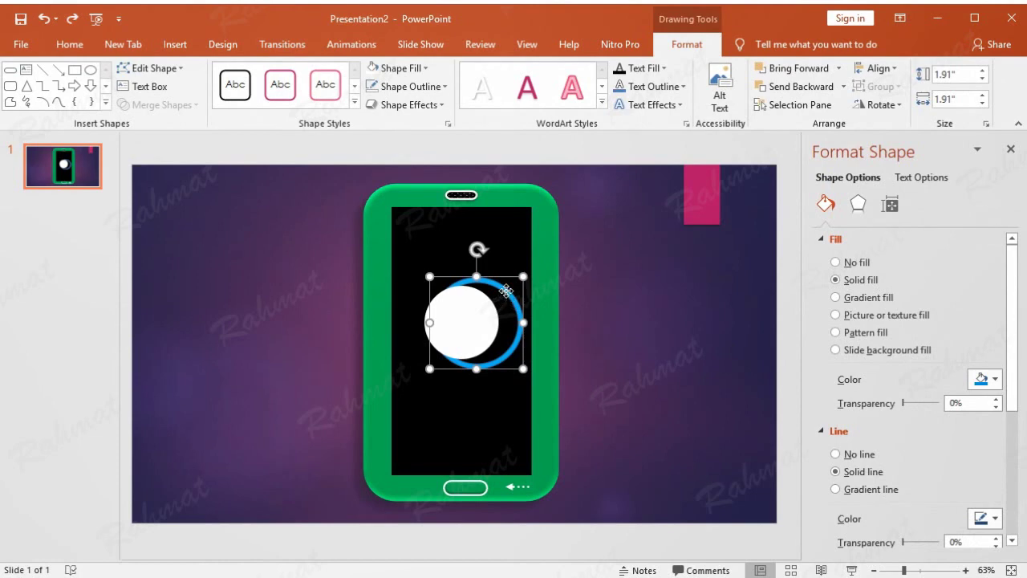
drag(505, 291, 492, 291)
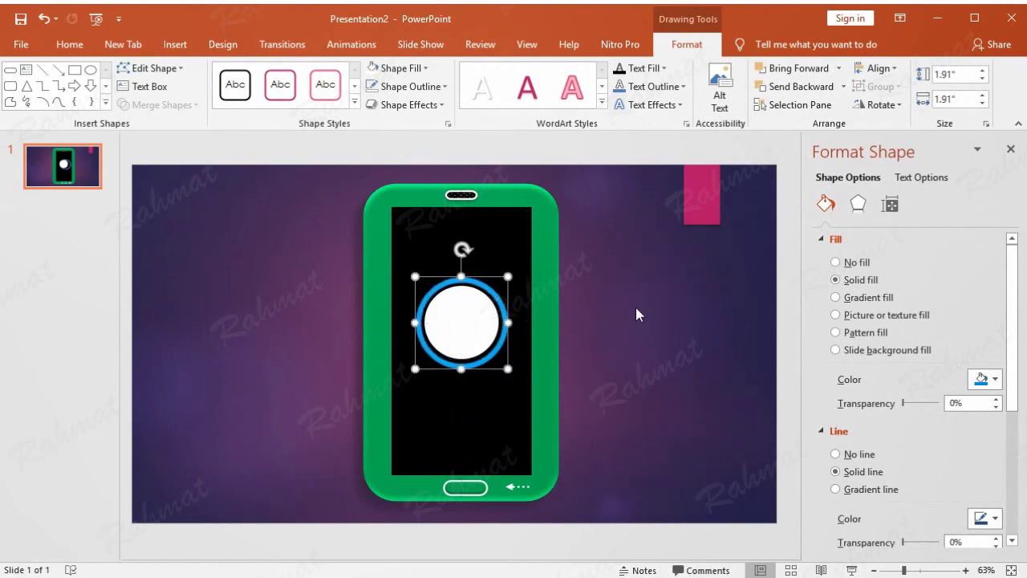
click(619, 308)
click(487, 353)
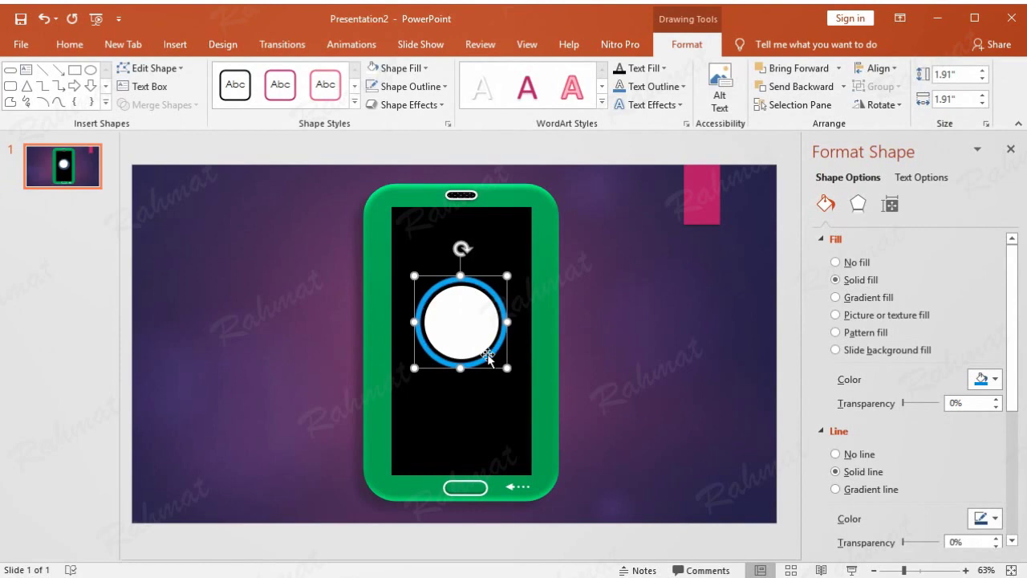
click(630, 350)
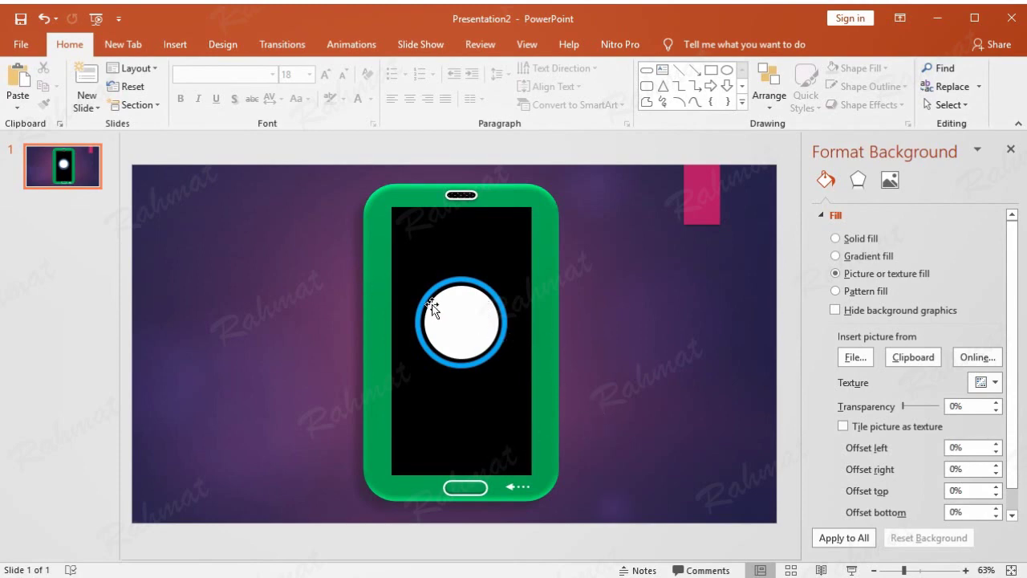
click(479, 241)
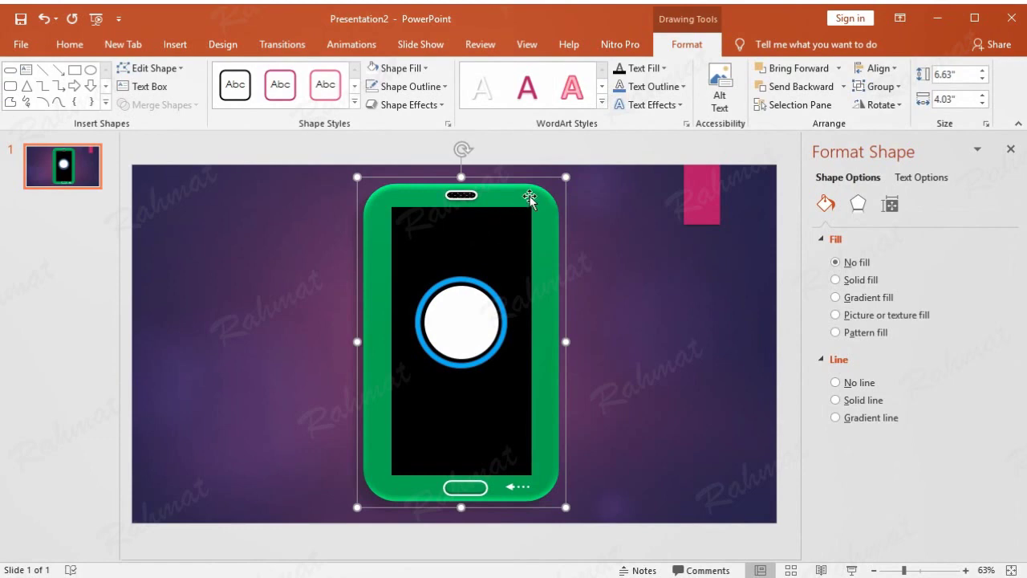
click(497, 253)
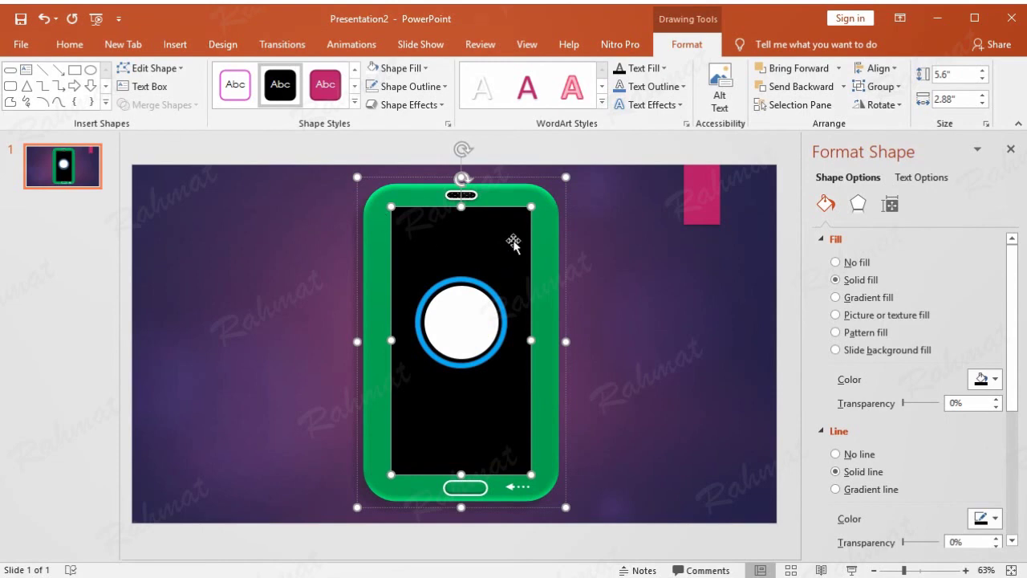
click(316, 226)
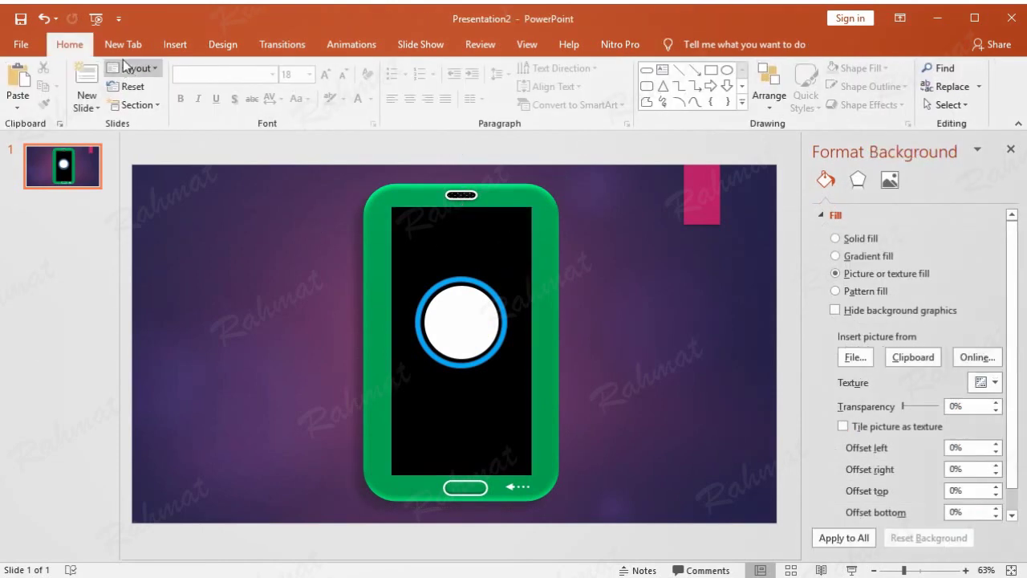
click(172, 46)
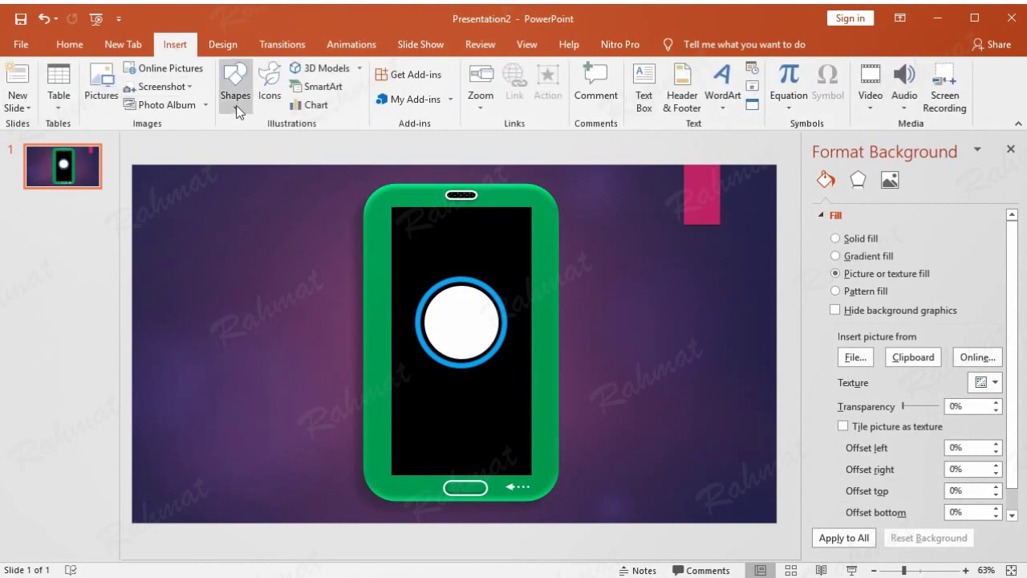
Ungroup the phone into its separate parts and clear the selection.
click(499, 224)
right_click(503, 225)
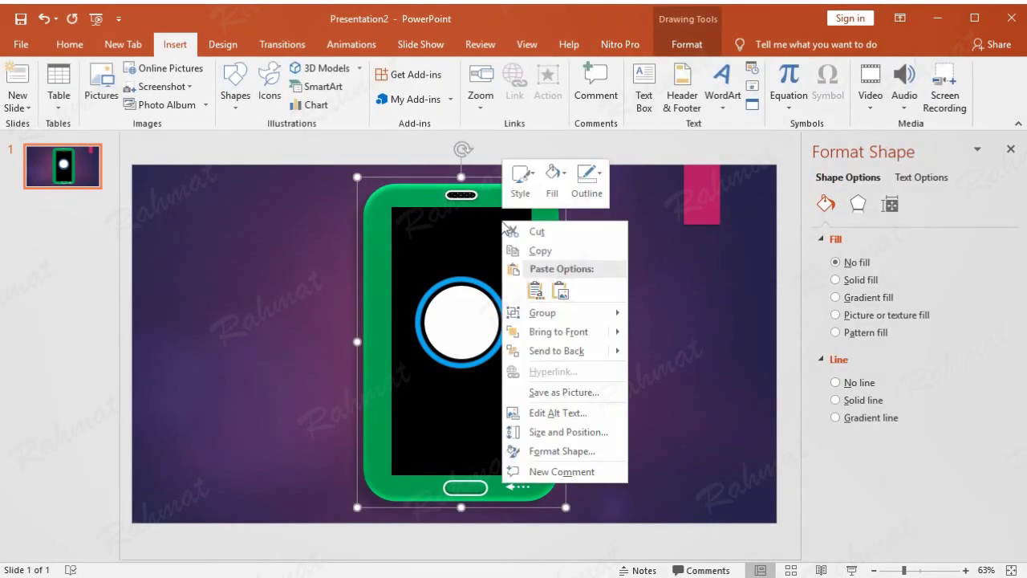
mouse_move(604, 315)
click(679, 357)
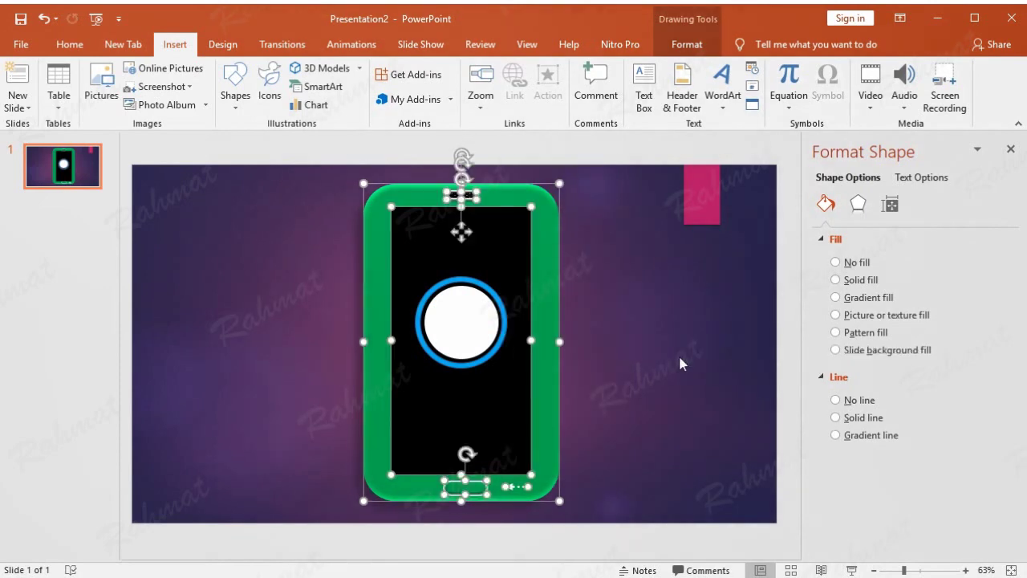
click(680, 360)
Drag the black screen aside, undo the move, and return to the Home commands.
click(473, 235)
mouse_move(474, 235)
mouse_down()
mouse_move(514, 250)
mouse_move(603, 240)
mouse_up()
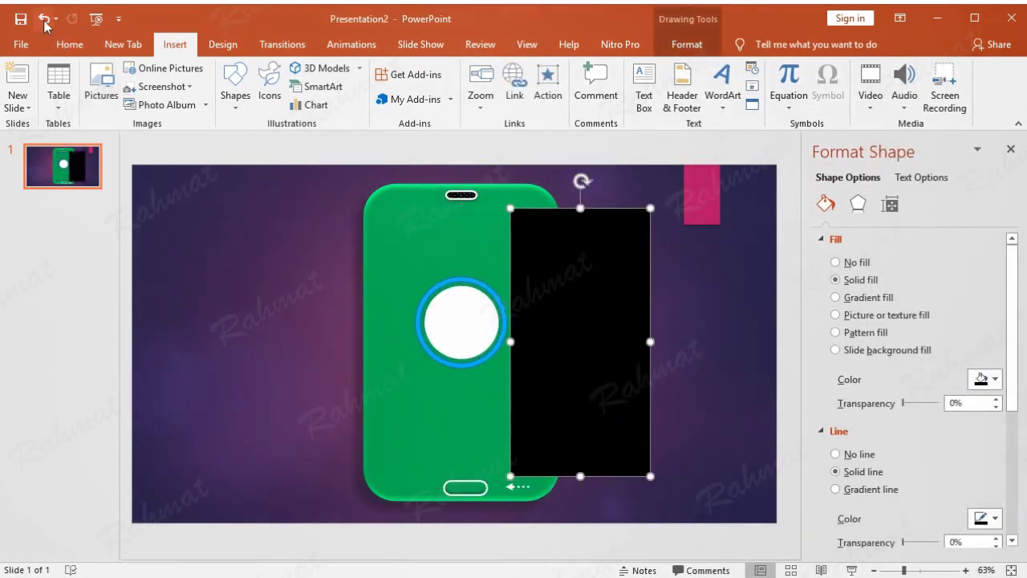
click(44, 24)
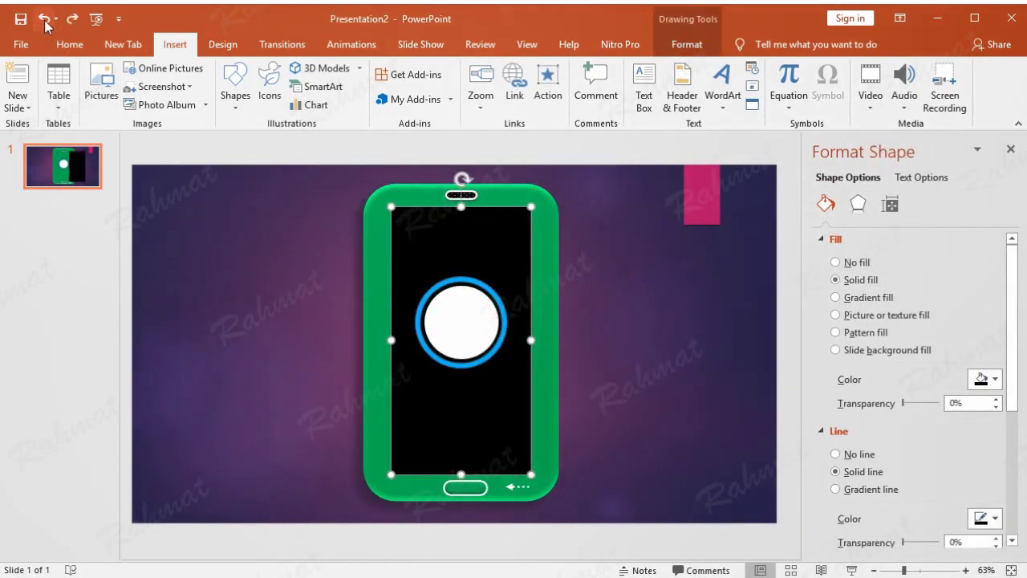
click(459, 321)
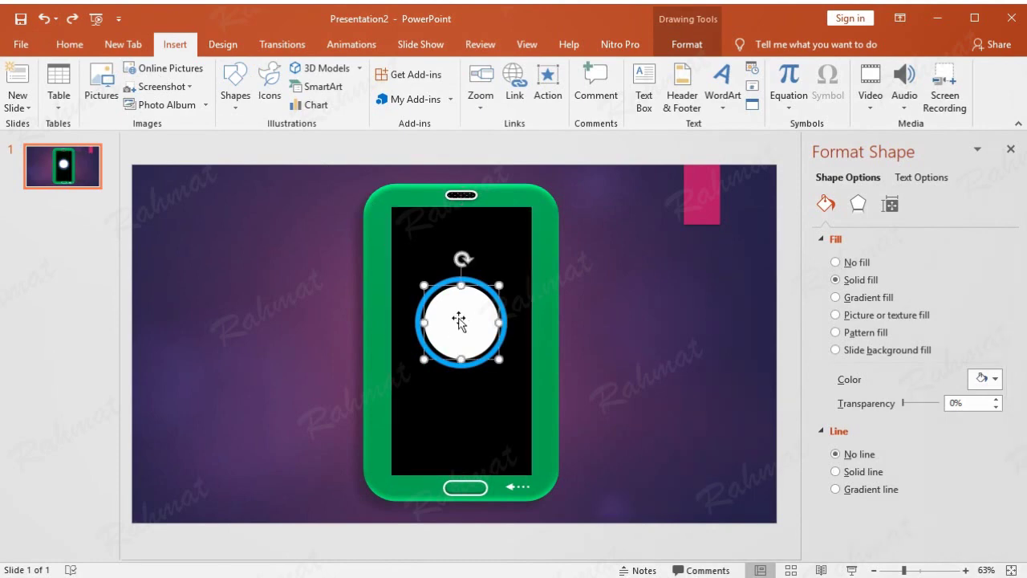
click(491, 234)
Copy and paste the black screen, move the copy aside, then delete it.
click(69, 43)
click(44, 87)
click(17, 80)
mouse_move(476, 281)
mouse_down()
mouse_move(640, 275)
mouse_move(643, 267)
mouse_up()
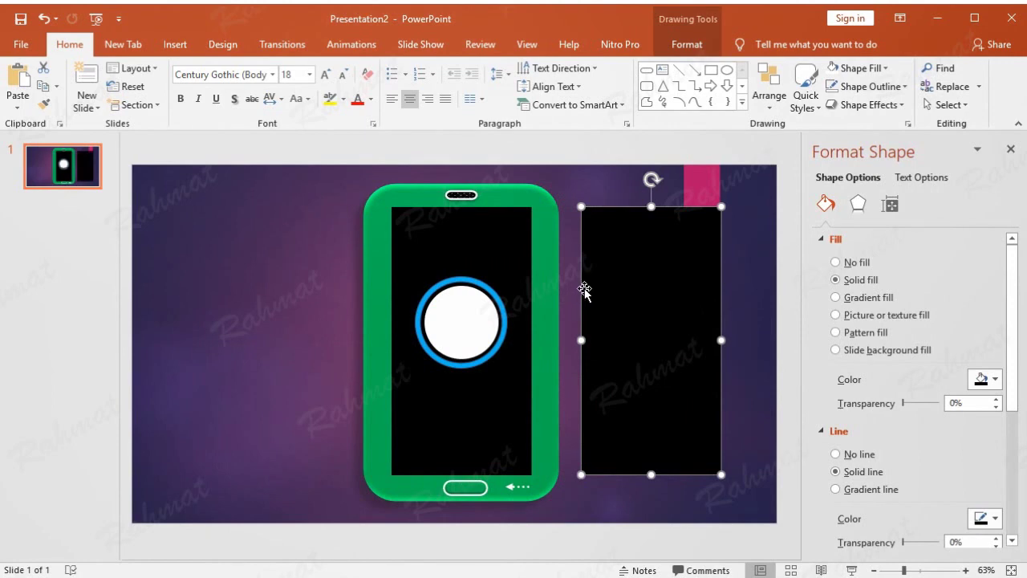
key(Delete)
click(475, 297)
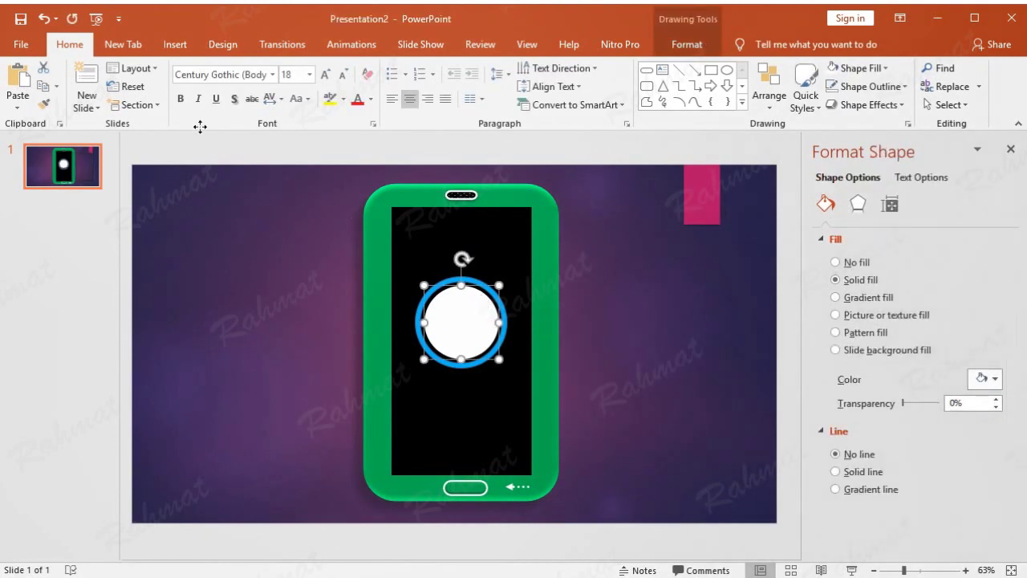
Place a copy of the white circle right of the phone and move the blue ring off it.
click(49, 97)
click(18, 81)
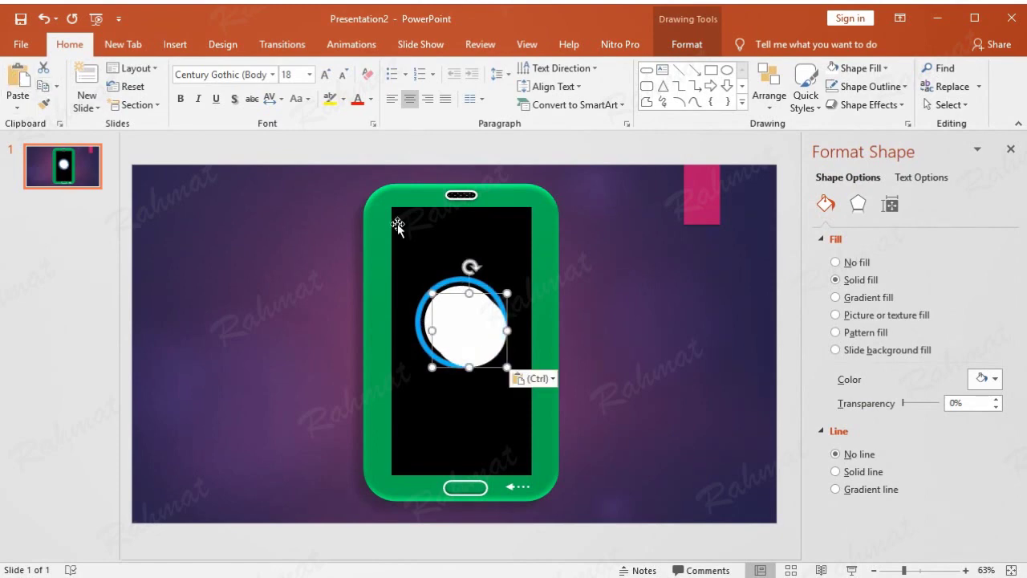
drag(477, 330, 674, 328)
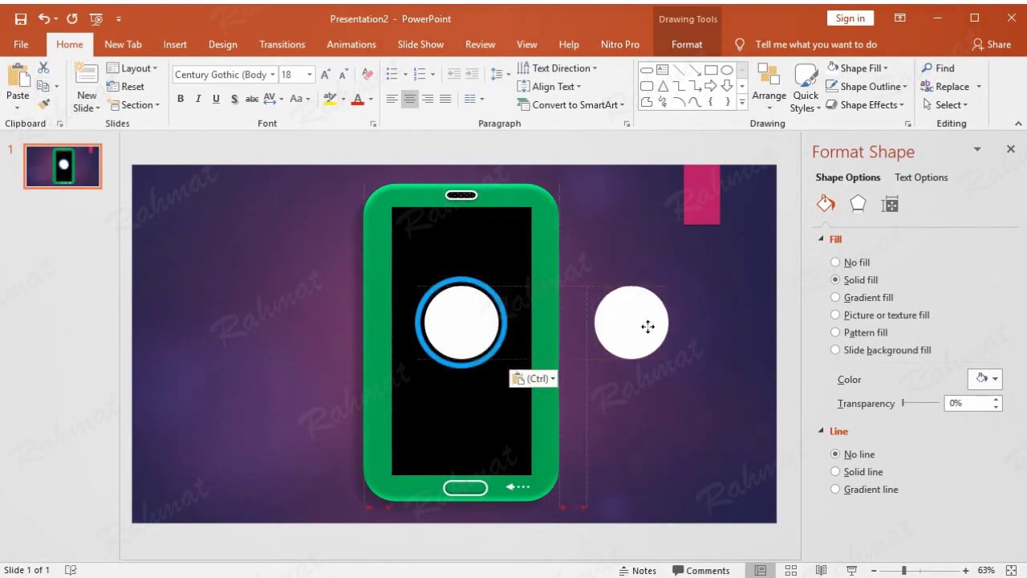
click(457, 315)
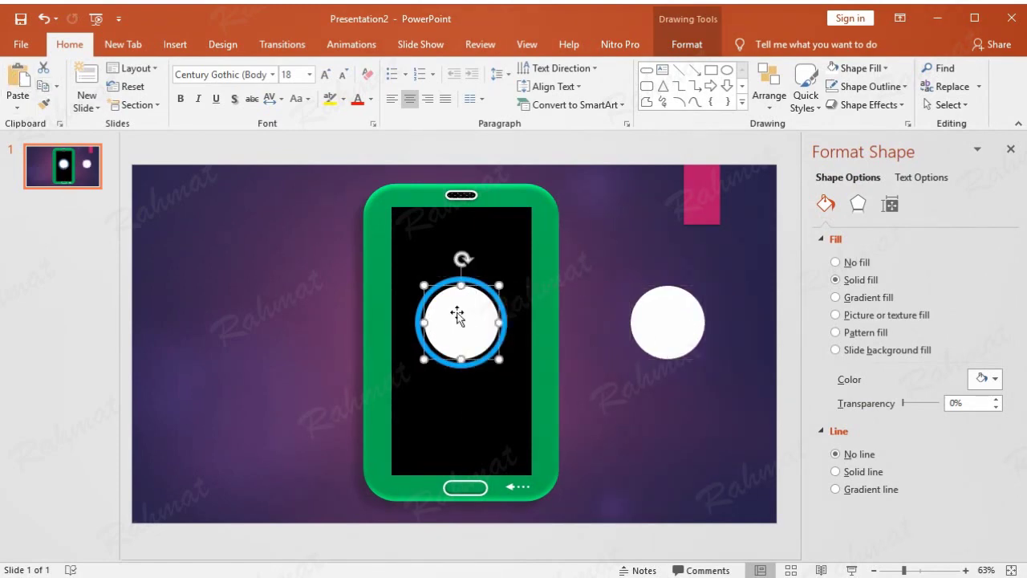
click(475, 280)
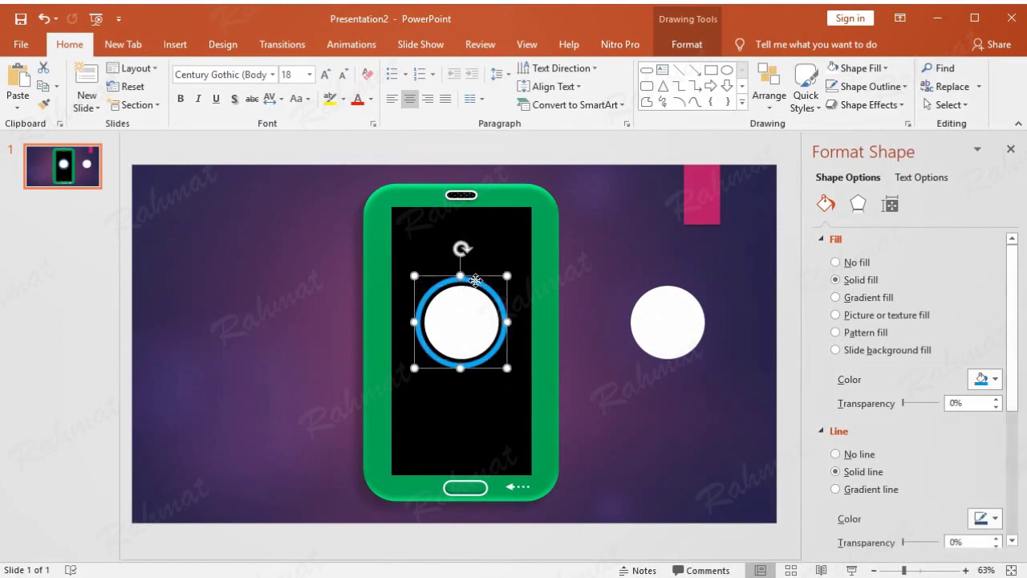
drag(475, 280, 657, 177)
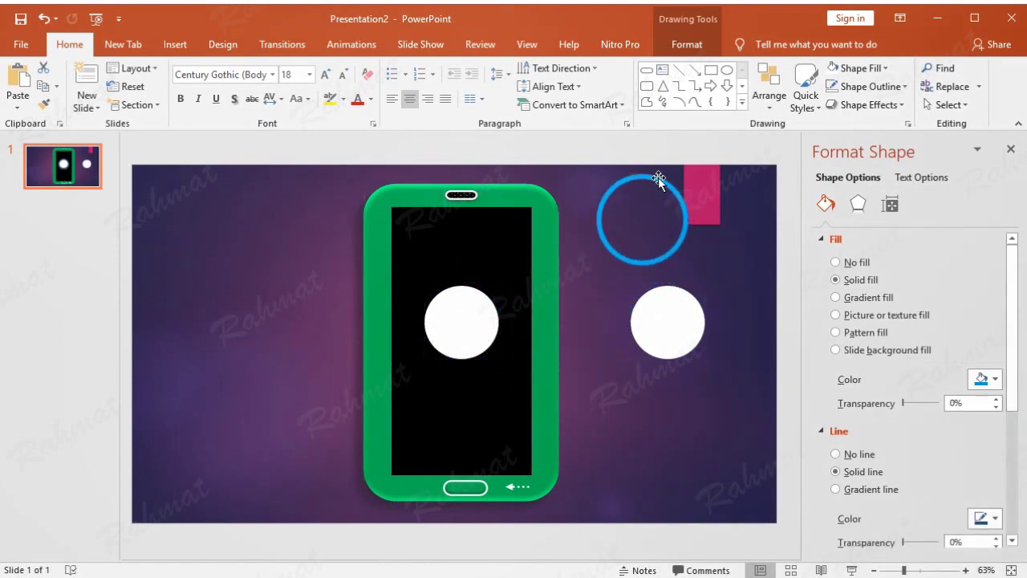
Select the black screen rectangle and the white circle together for merging.
click(467, 249)
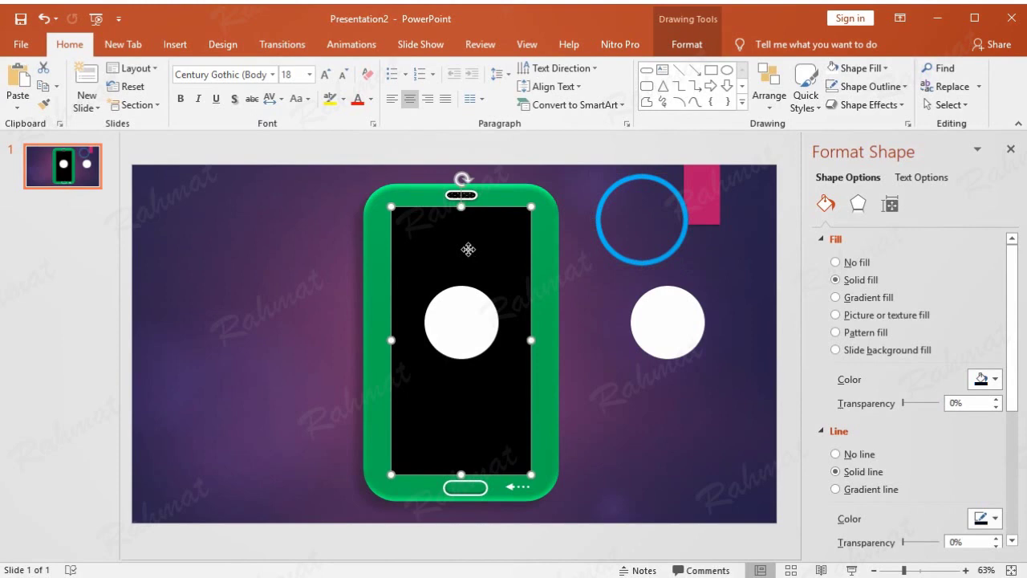
click(467, 311)
click(485, 250)
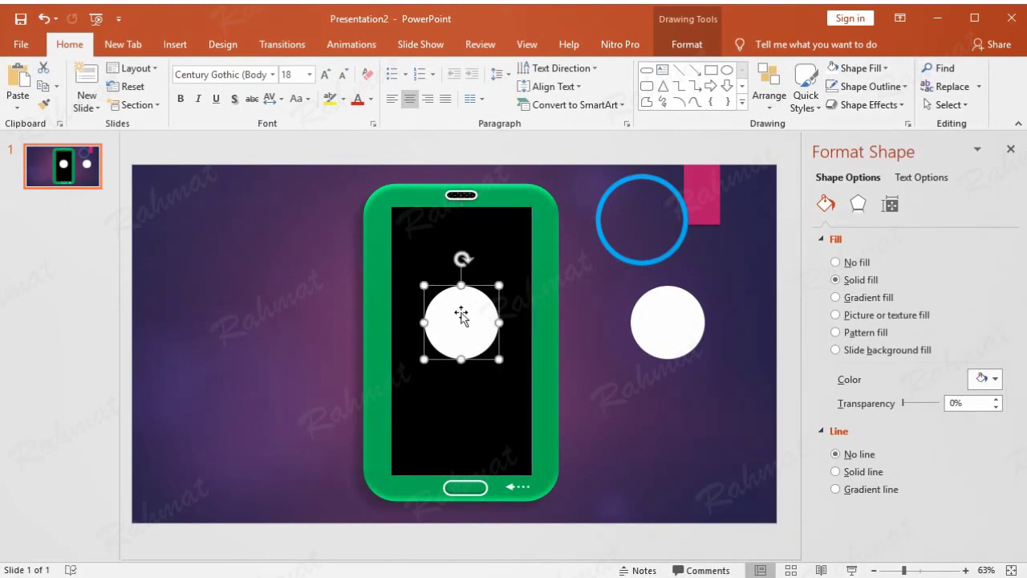
click(488, 258)
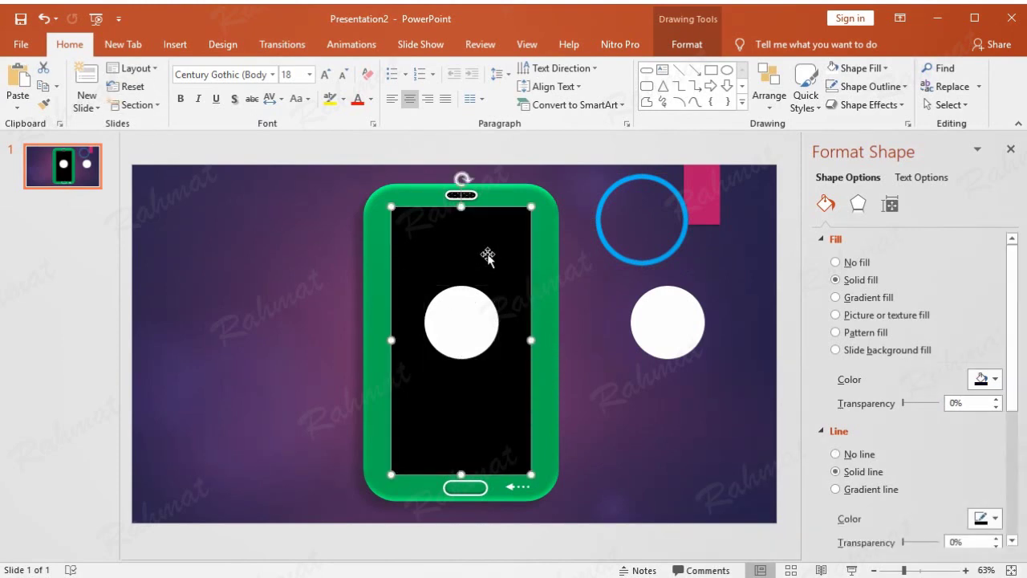
click(482, 318)
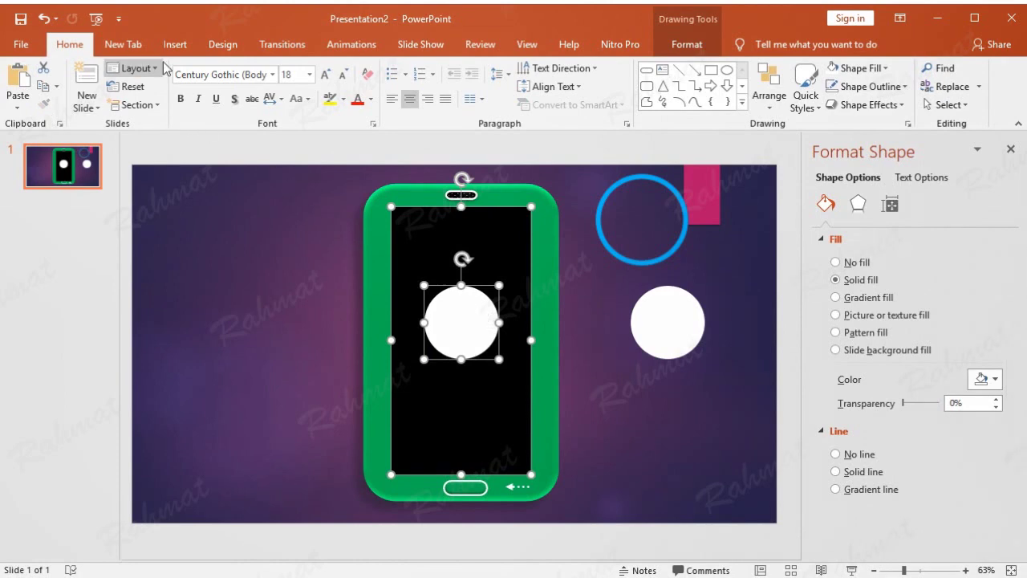
click(139, 50)
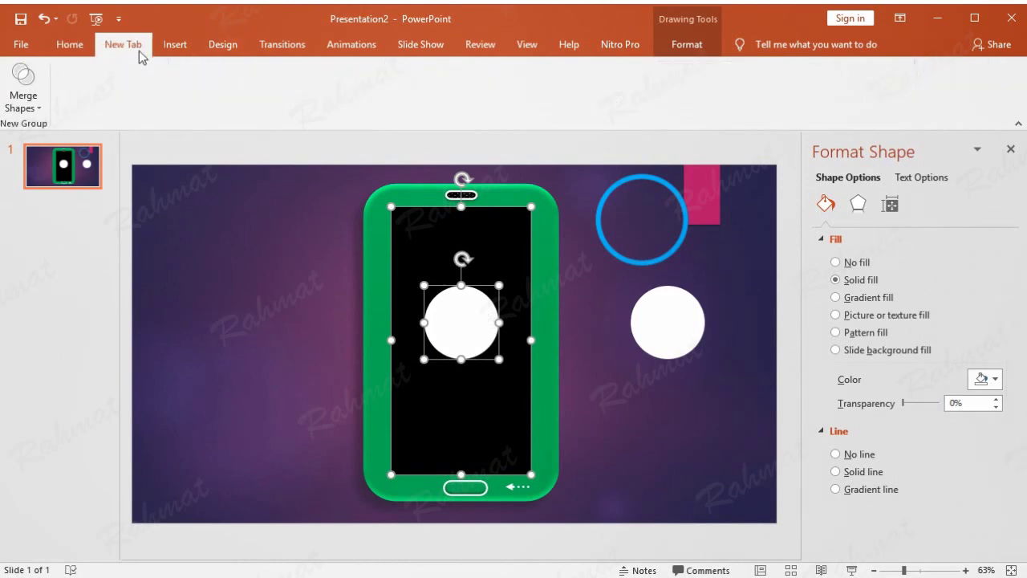
Combine the screen and circle with Merge Shapes to cut a circular hole.
click(23, 87)
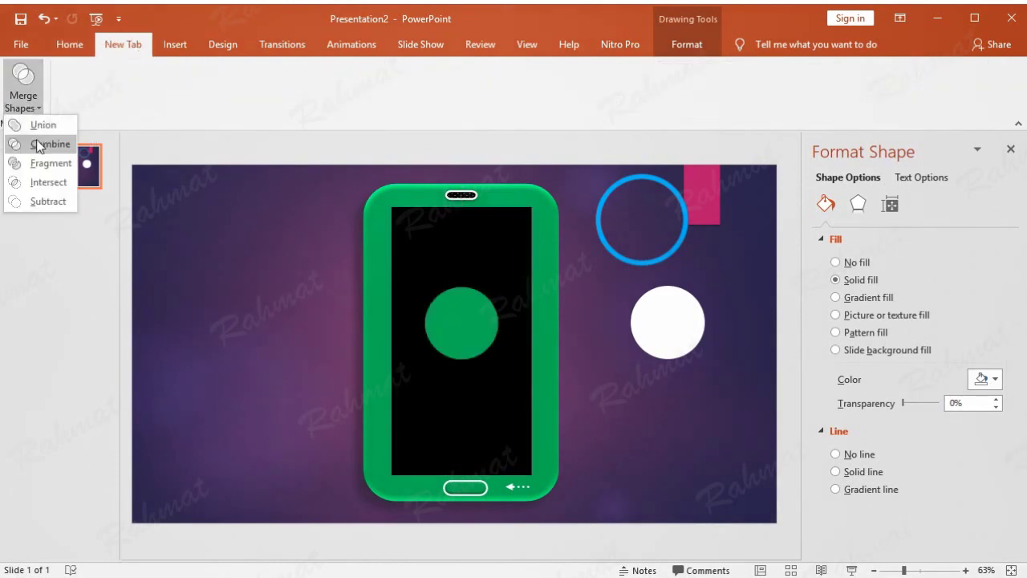
click(50, 144)
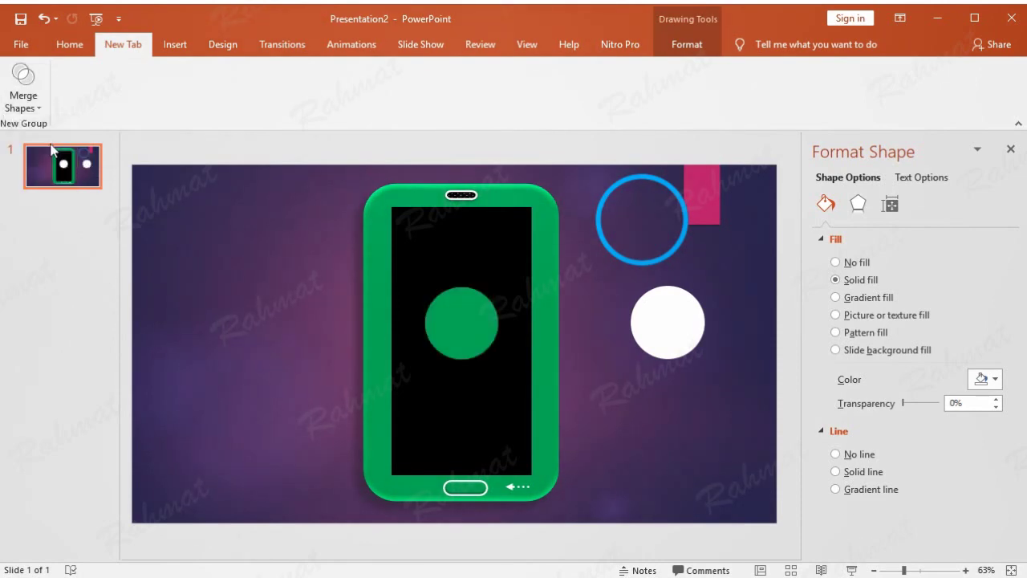
mouse_move(503, 259)
mouse_down()
mouse_move(436, 266)
mouse_move(410, 232)
mouse_move(435, 233)
mouse_up()
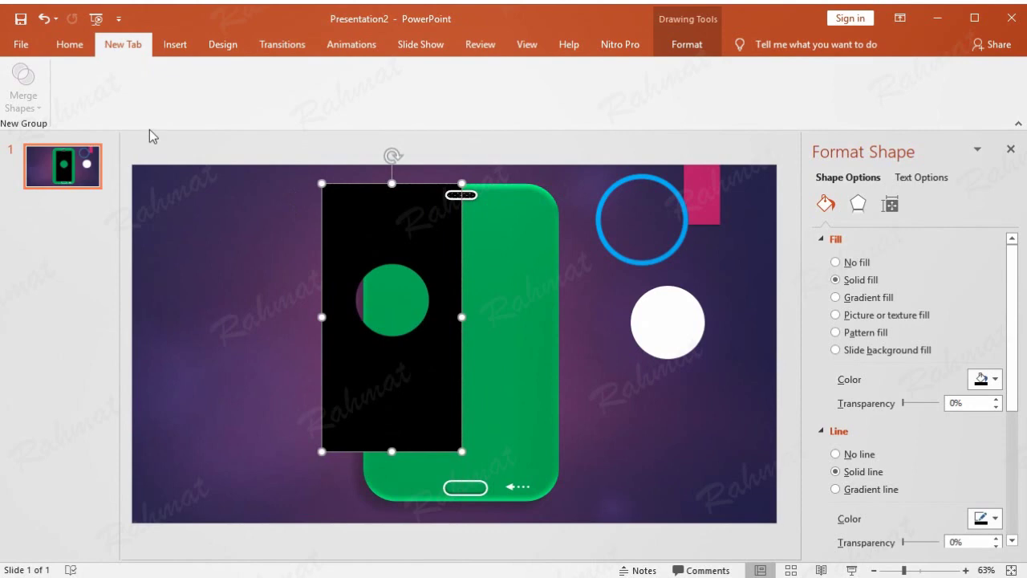
click(45, 19)
click(614, 392)
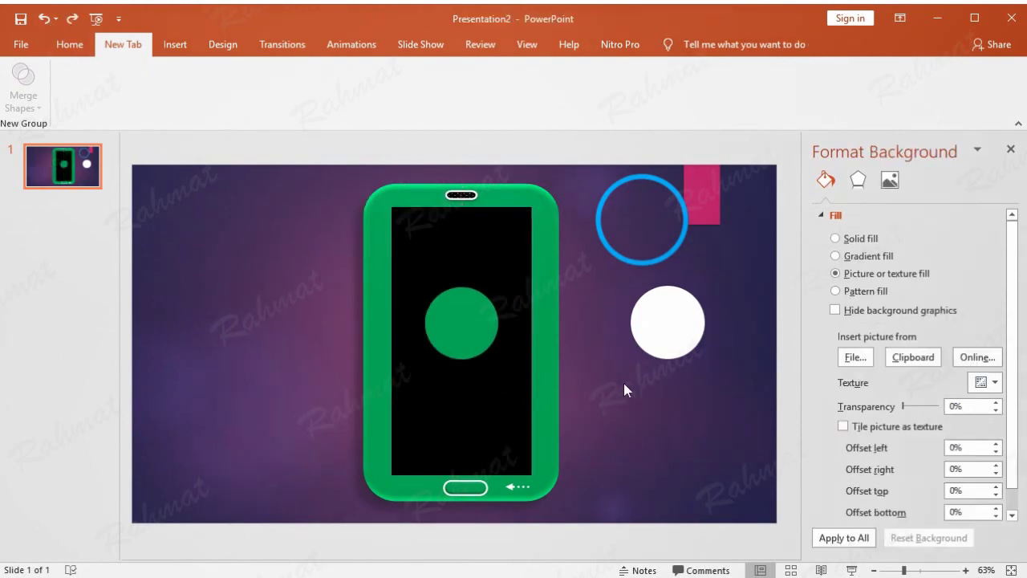
Centre the white circle and blue ring over the hole and close Format Background.
drag(687, 324, 479, 321)
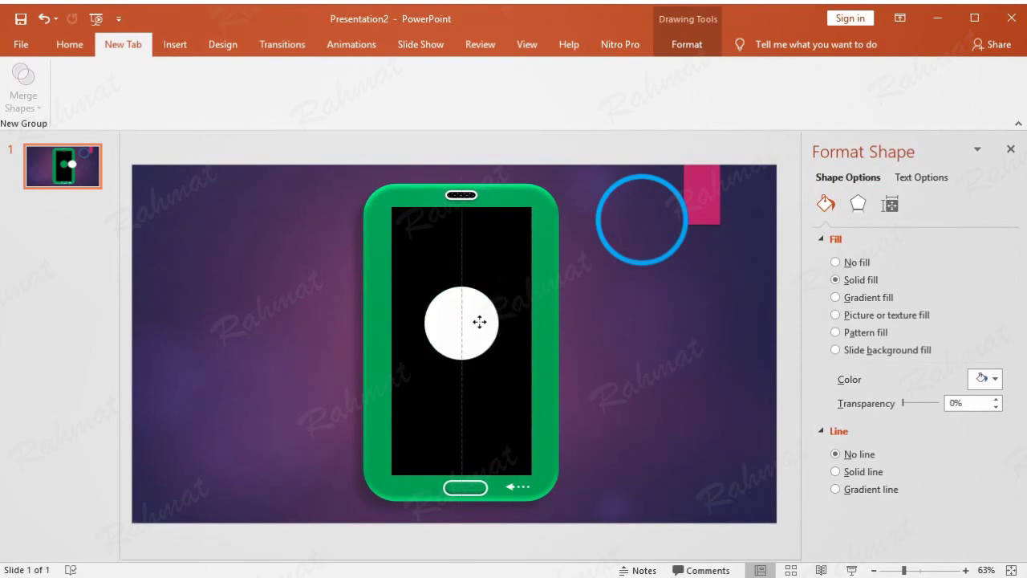
drag(479, 321, 479, 322)
drag(685, 245, 499, 345)
key(ctrl+z)
key(ctrl+z)
key(ctrl+z)
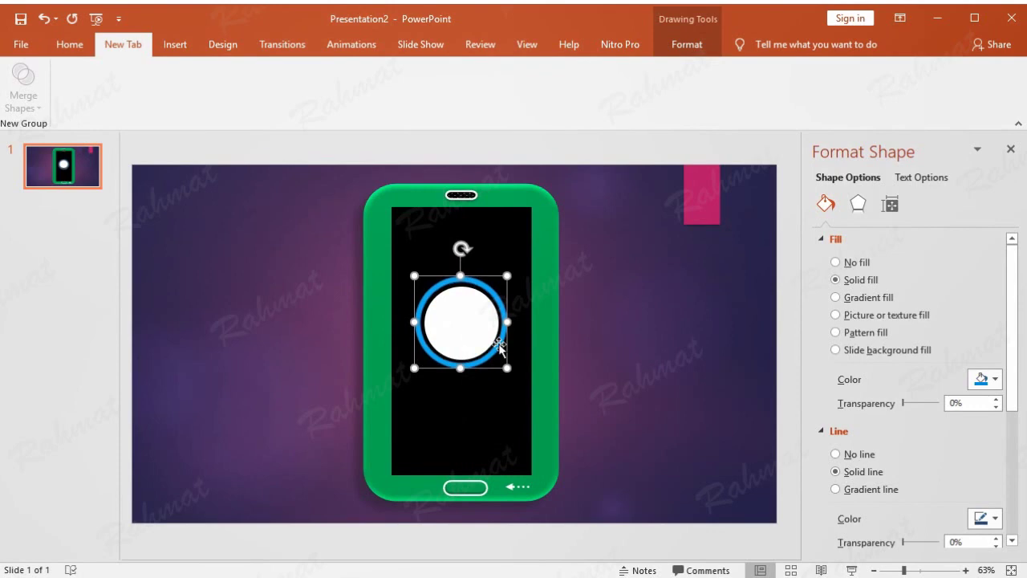
key(ctrl+y)
key(ctrl+y)
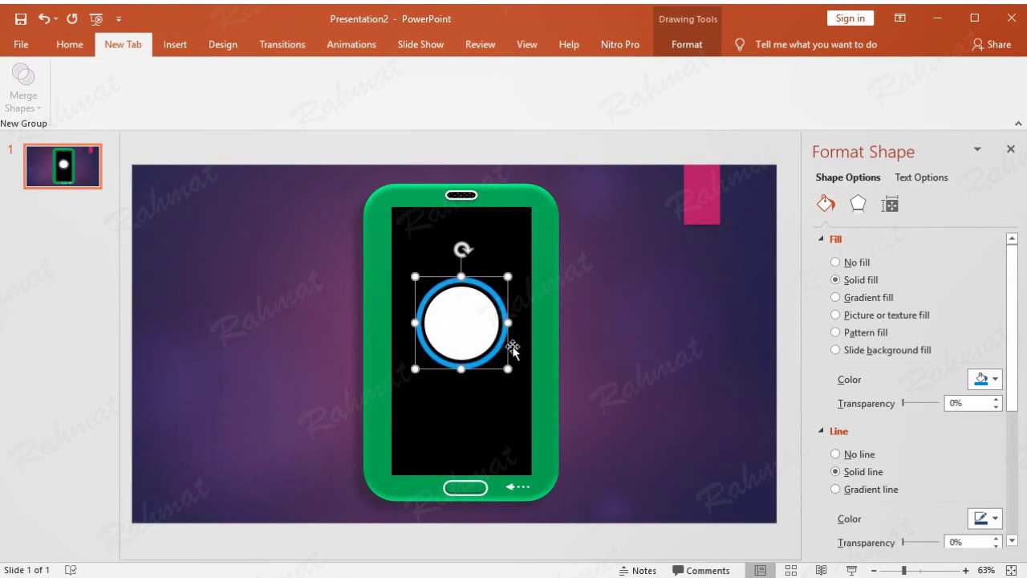
key(ctrl+z)
click(654, 349)
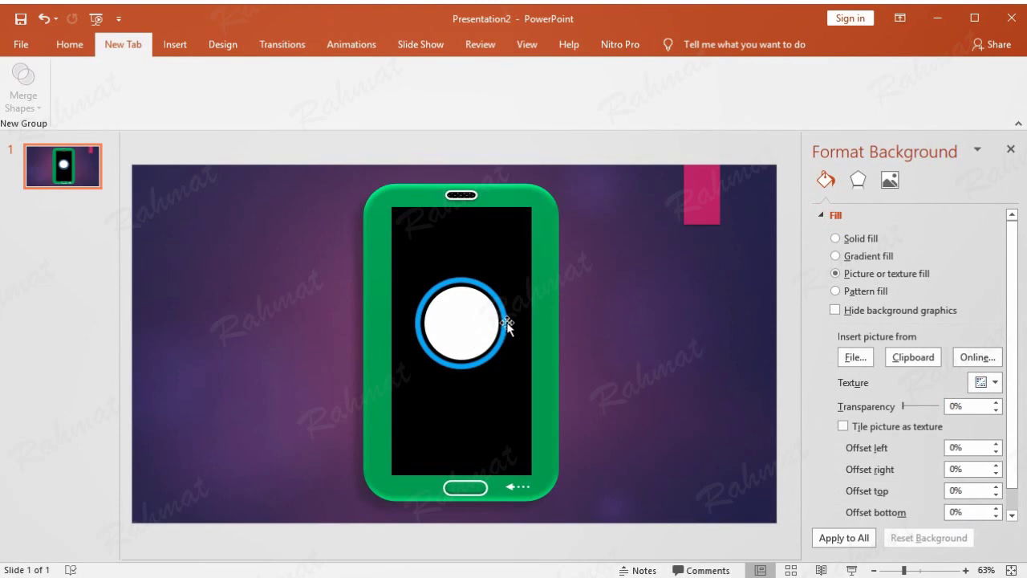
click(76, 48)
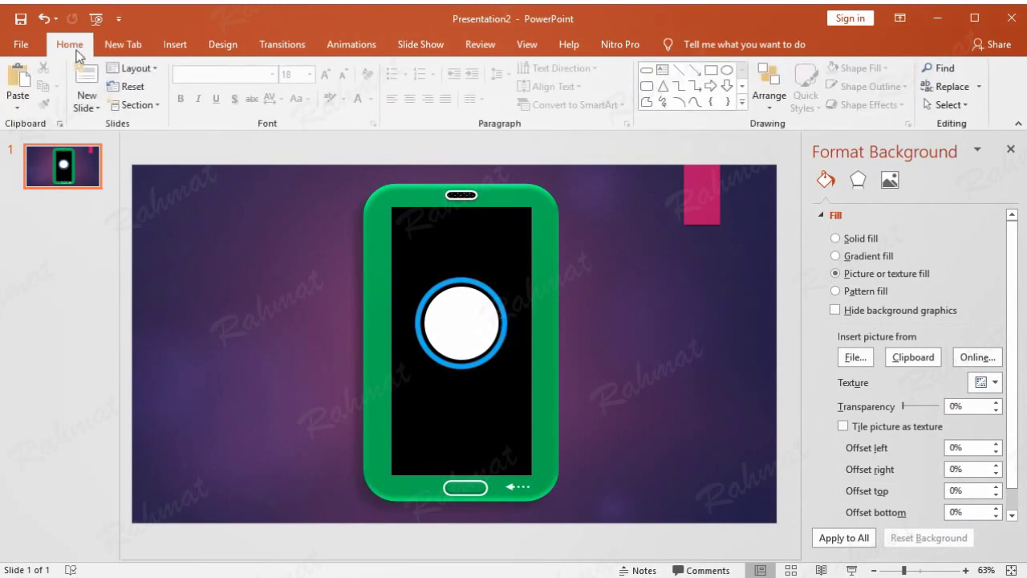
click(1011, 151)
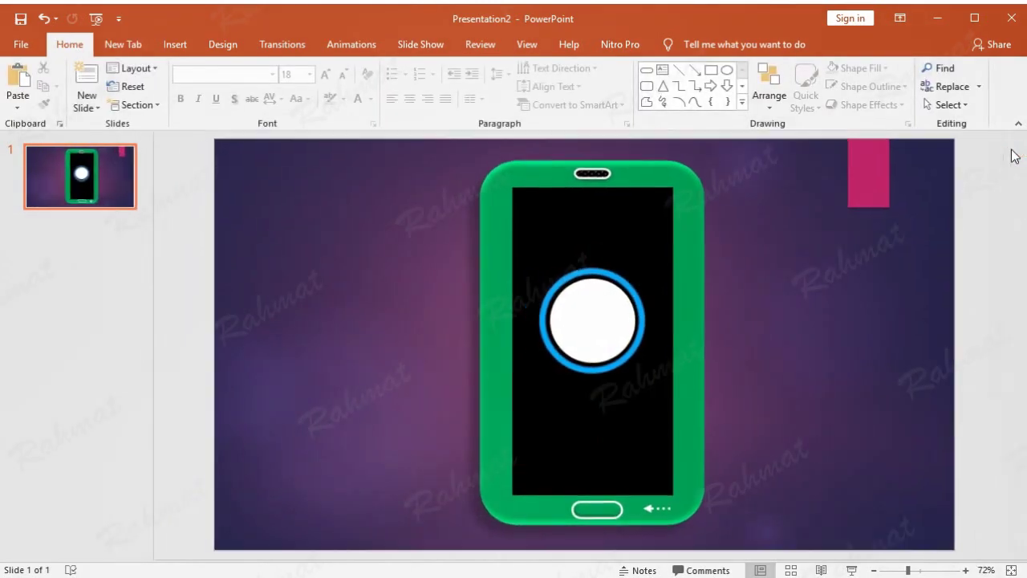
Draw a rectangle below the circle, sized 0.2" high by 1.55" wide.
click(174, 45)
click(232, 96)
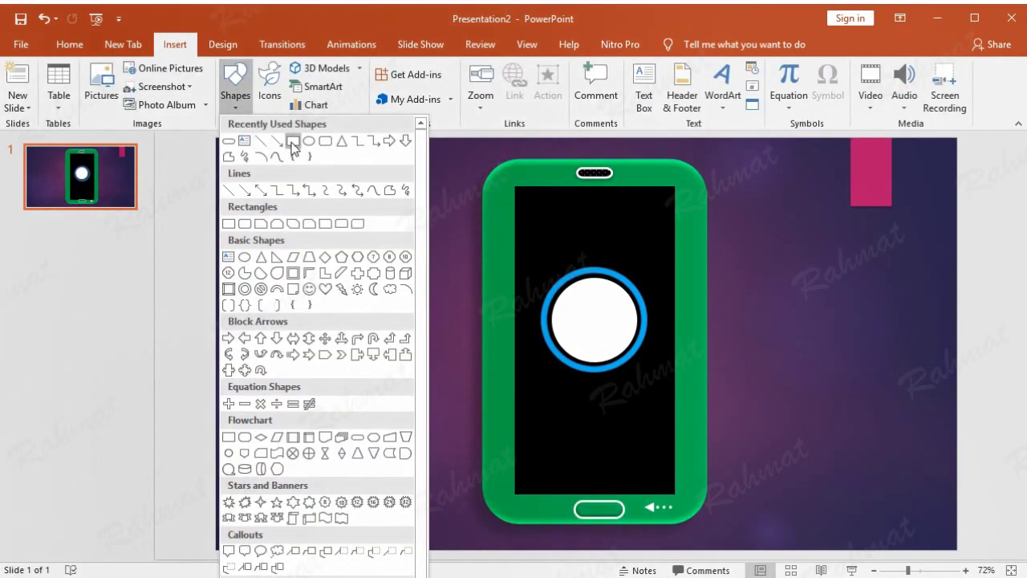
click(230, 224)
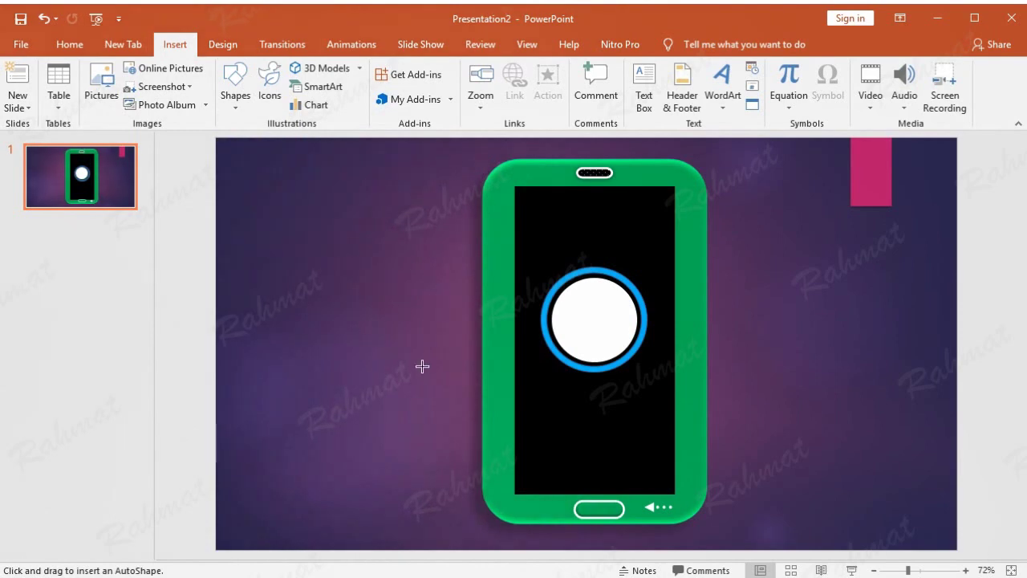
drag(534, 407, 602, 422)
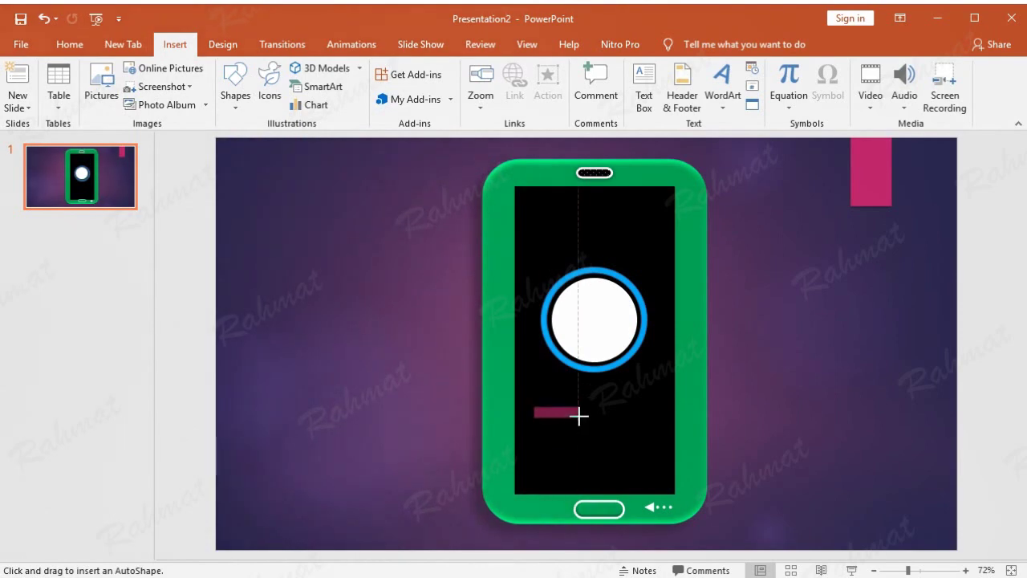
drag(603, 422, 604, 422)
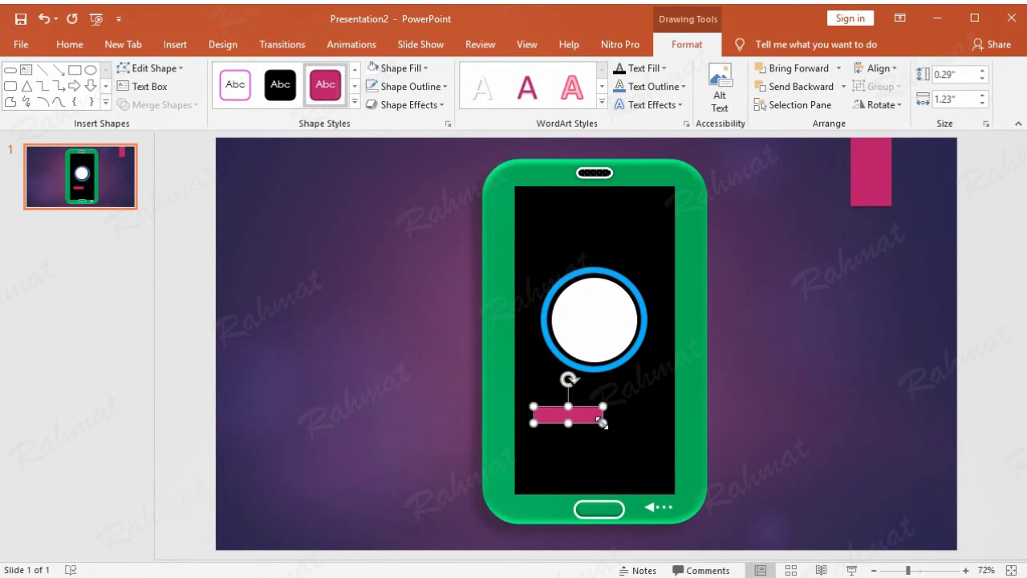
click(961, 75)
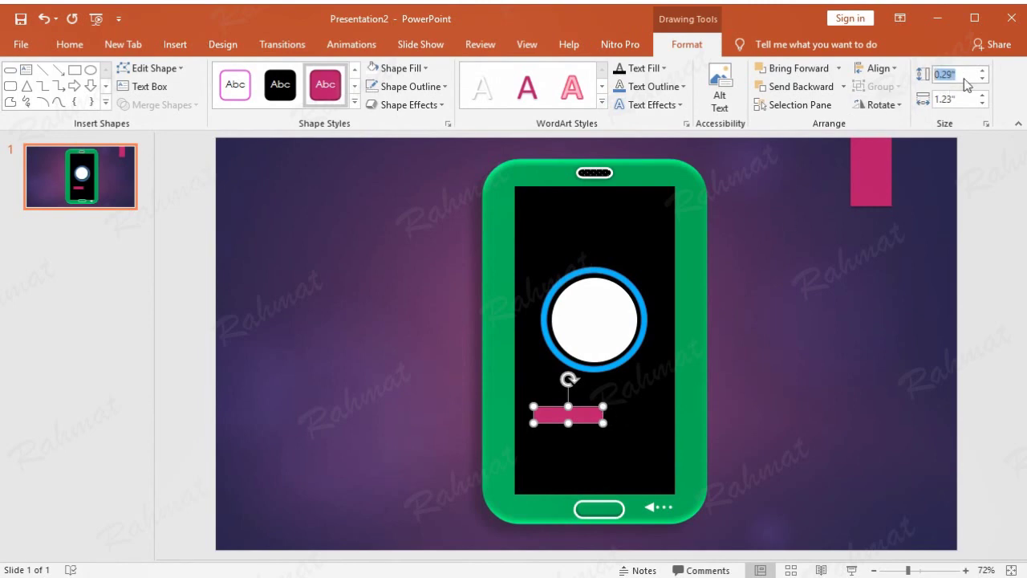
text(0.2)
key(Tab)
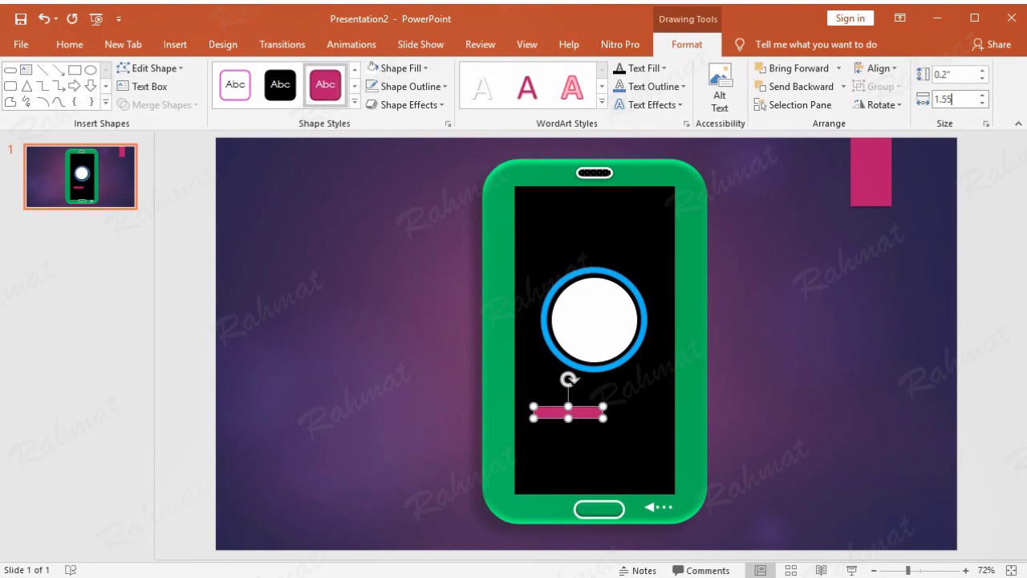
key(Return)
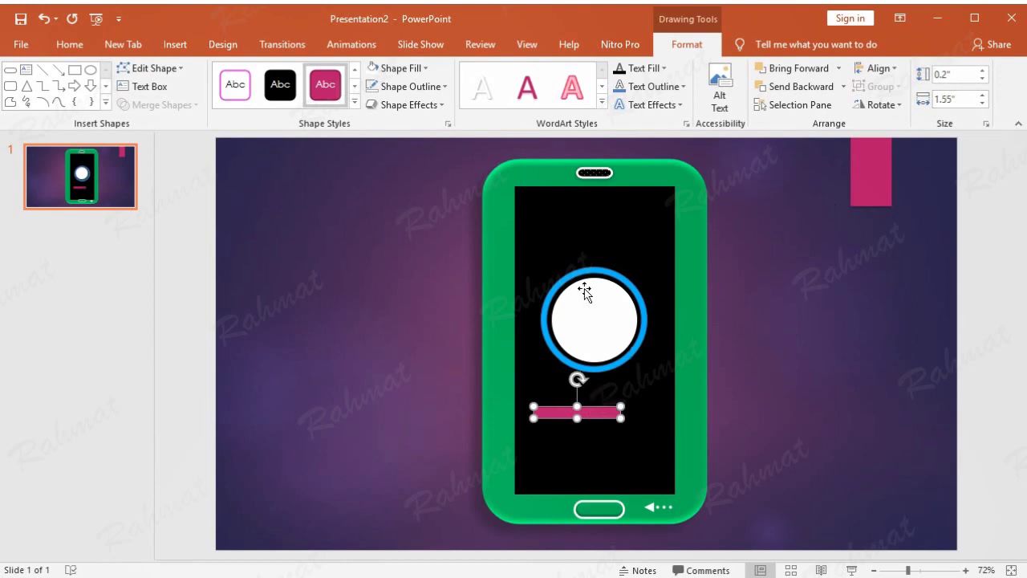
Fill the bar light blue and give it no outline.
click(426, 69)
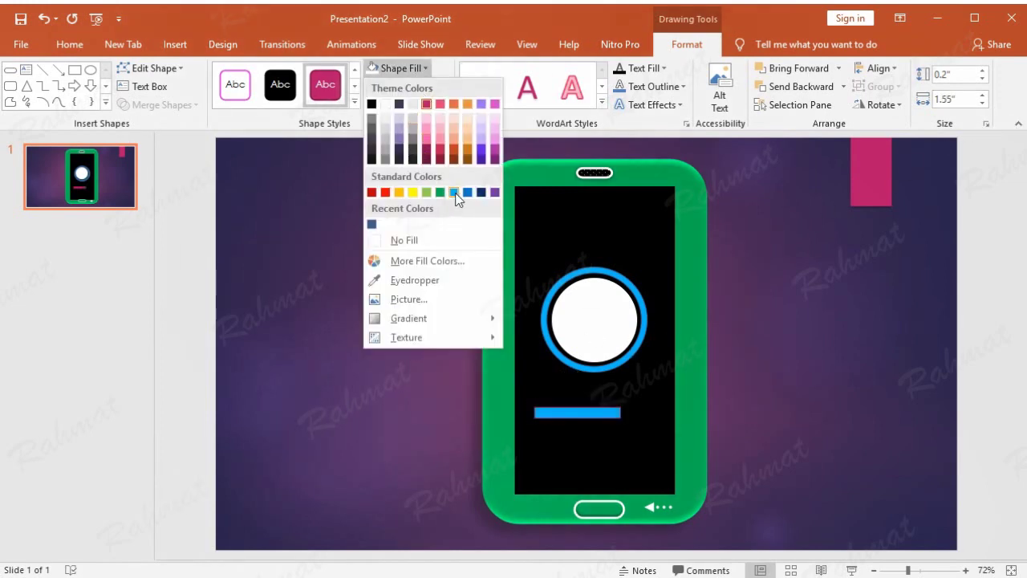
click(454, 190)
click(413, 86)
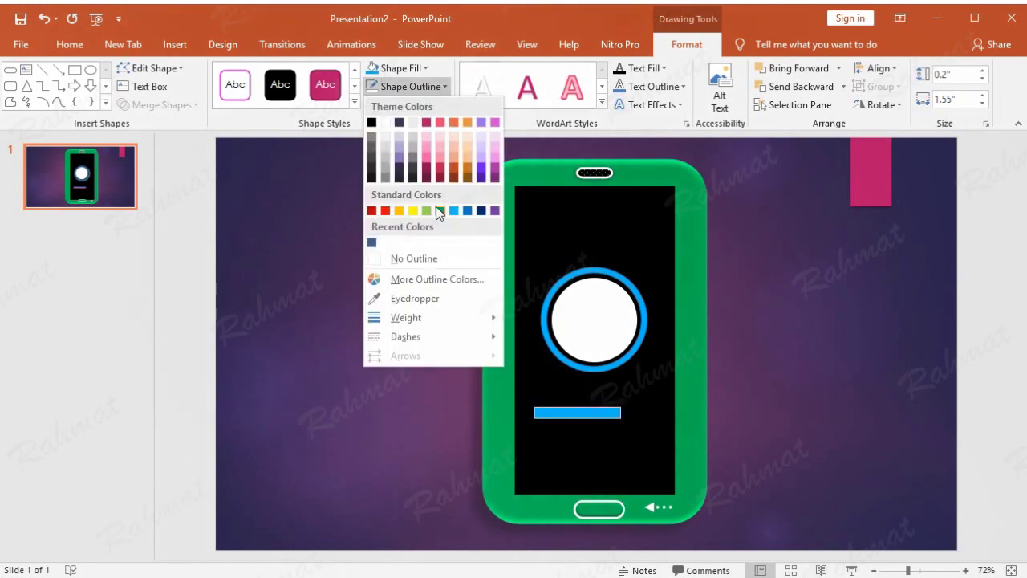
click(438, 260)
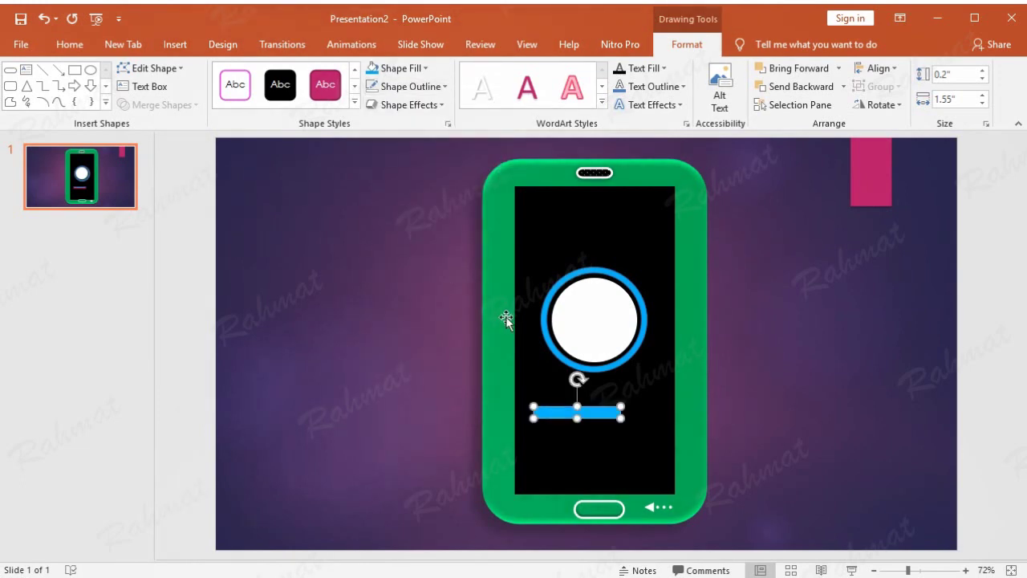
right_click(597, 413)
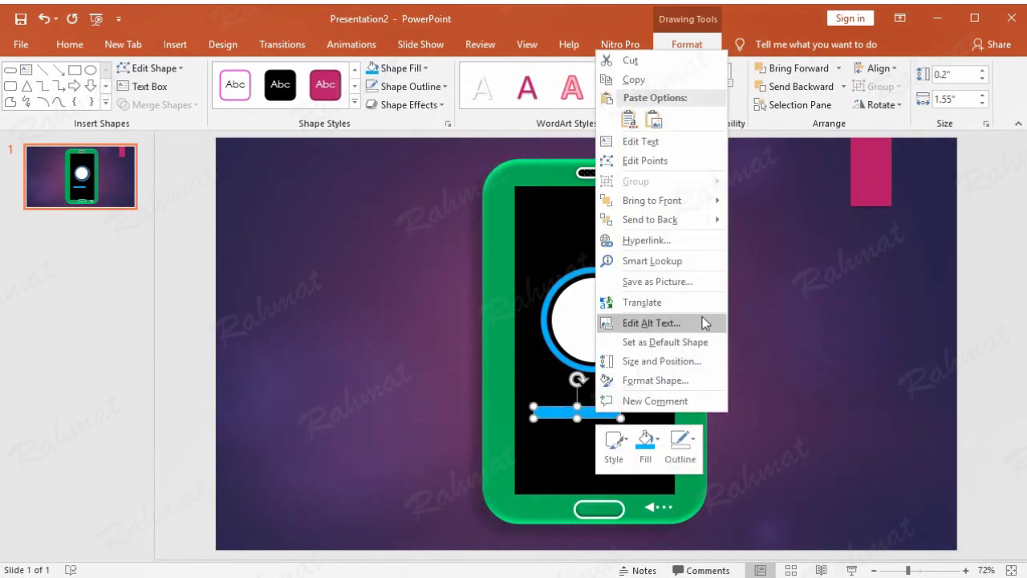
Set the blue bar's horizontal position to 6.03" in Size and Position.
click(695, 363)
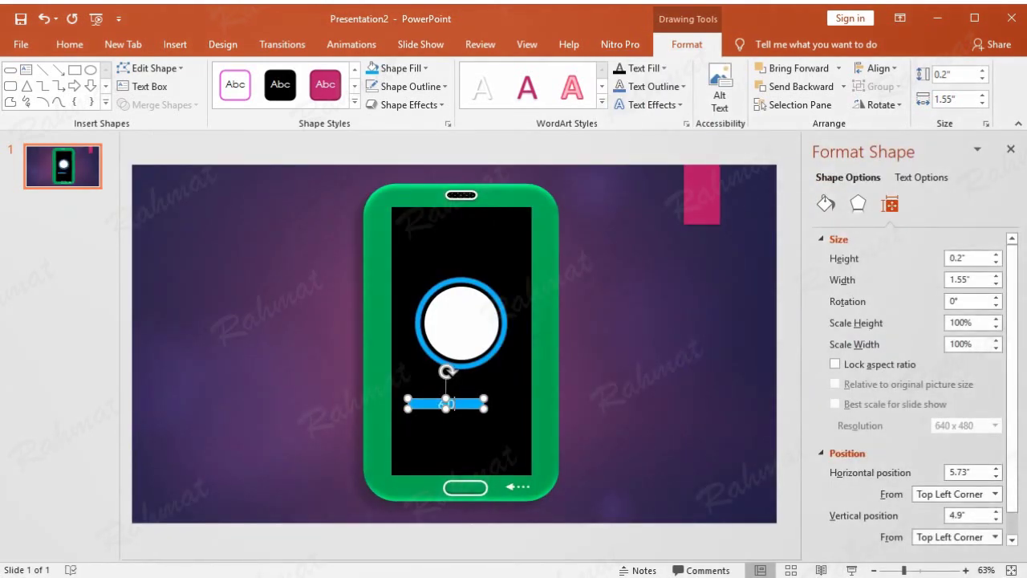
click(973, 472)
click(43, 18)
click(981, 474)
drag(981, 473, 893, 473)
text(6.03)
click(979, 514)
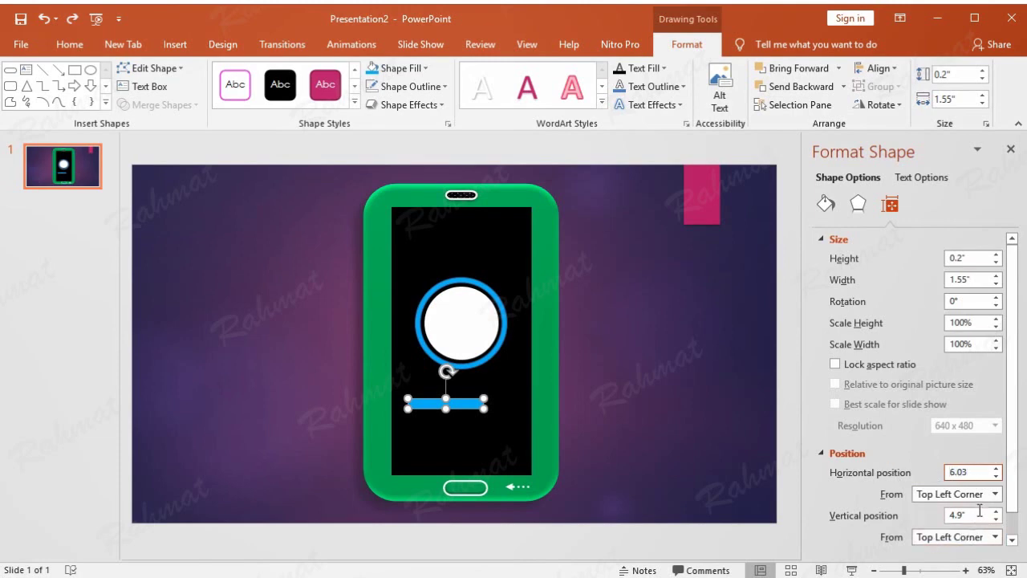
drag(973, 513, 914, 513)
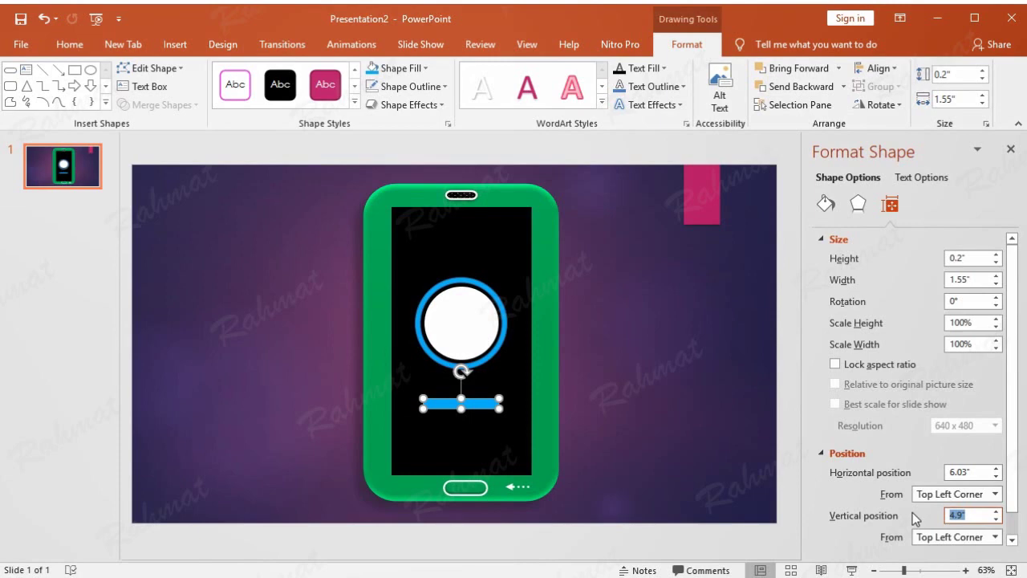
Set the blue bar's vertical position to 3.94" so it crosses the circle's base, then reselect it.
text(3.)
key(Return)
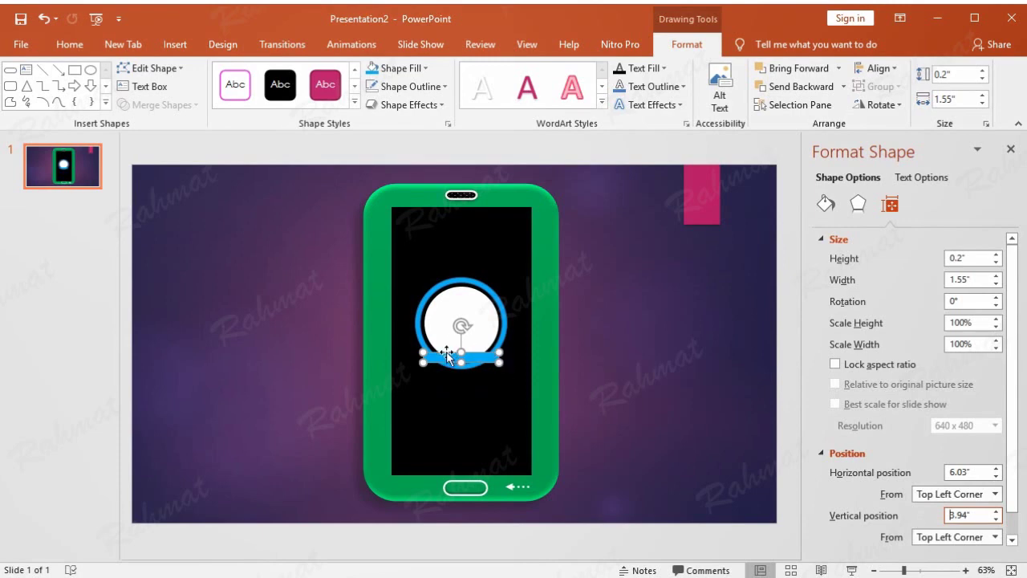
click(701, 347)
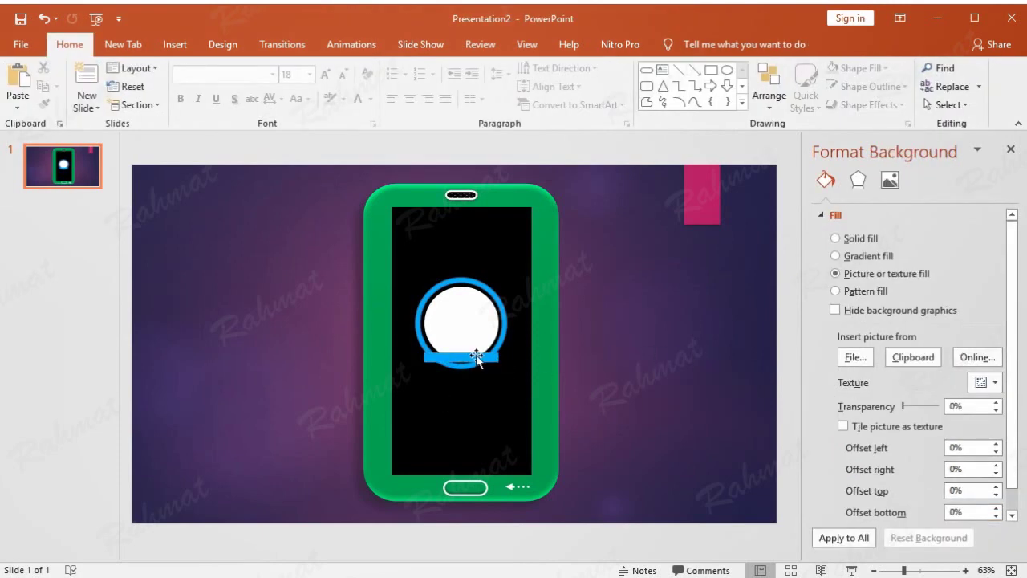
click(476, 358)
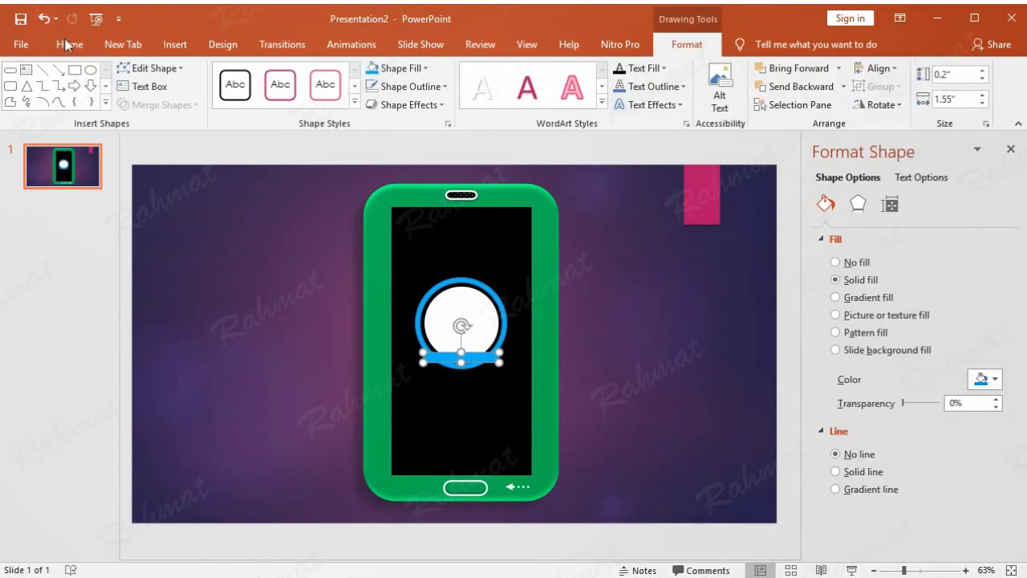
click(68, 44)
click(968, 103)
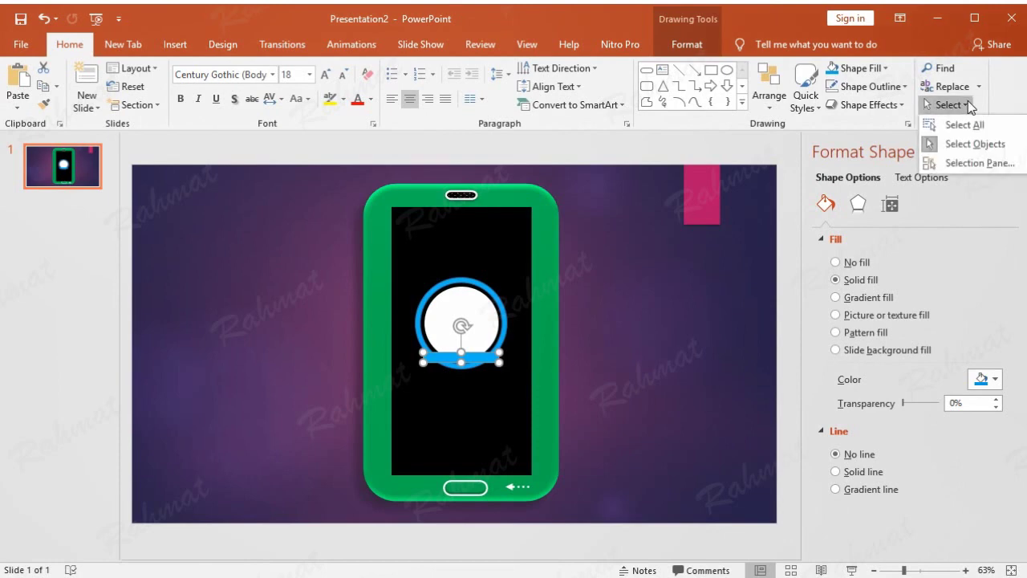
Open the Selection Pane, close Format Shape, and hide the blue ring Freeform: Shape 11.
click(979, 163)
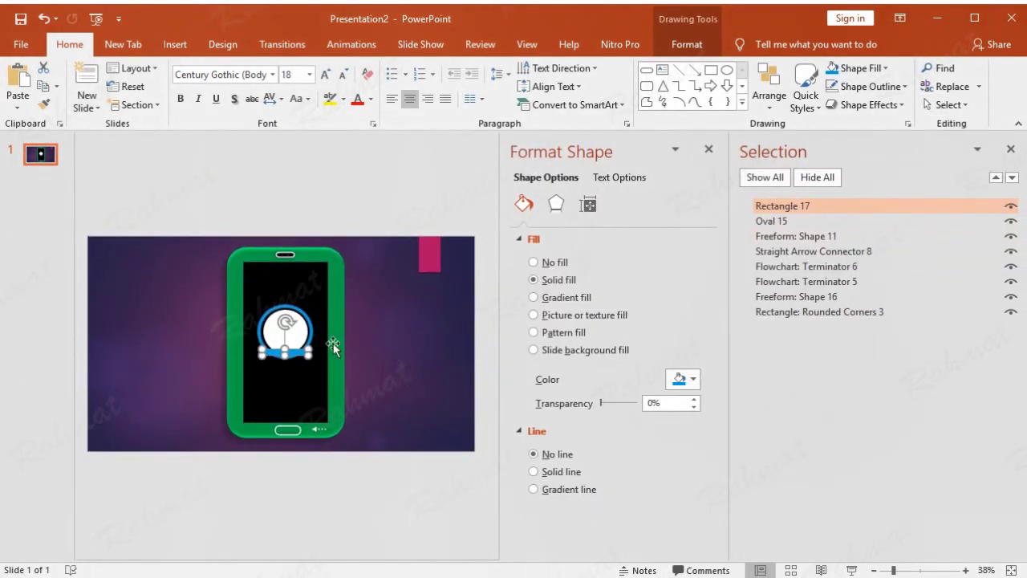
click(709, 152)
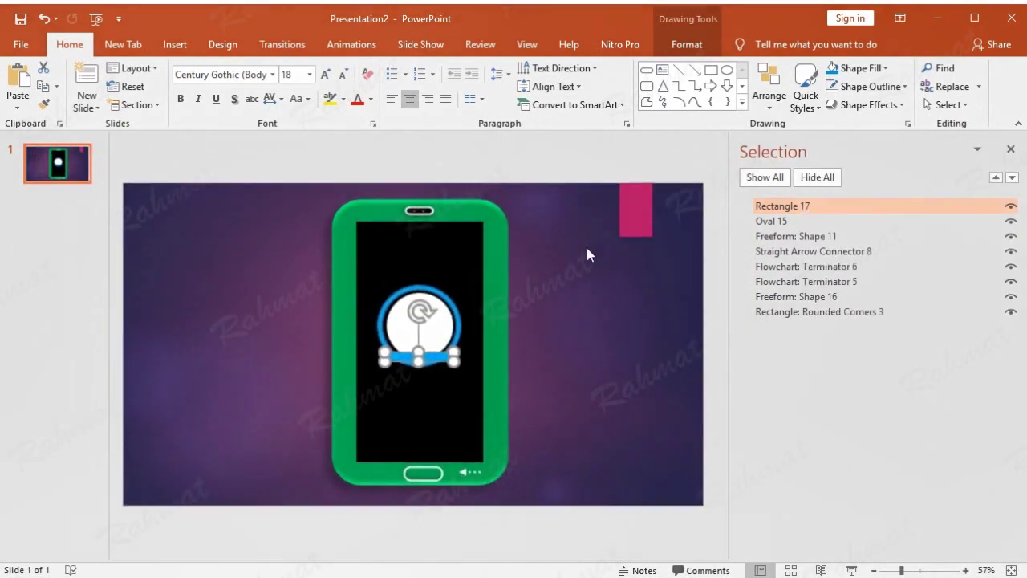
click(443, 297)
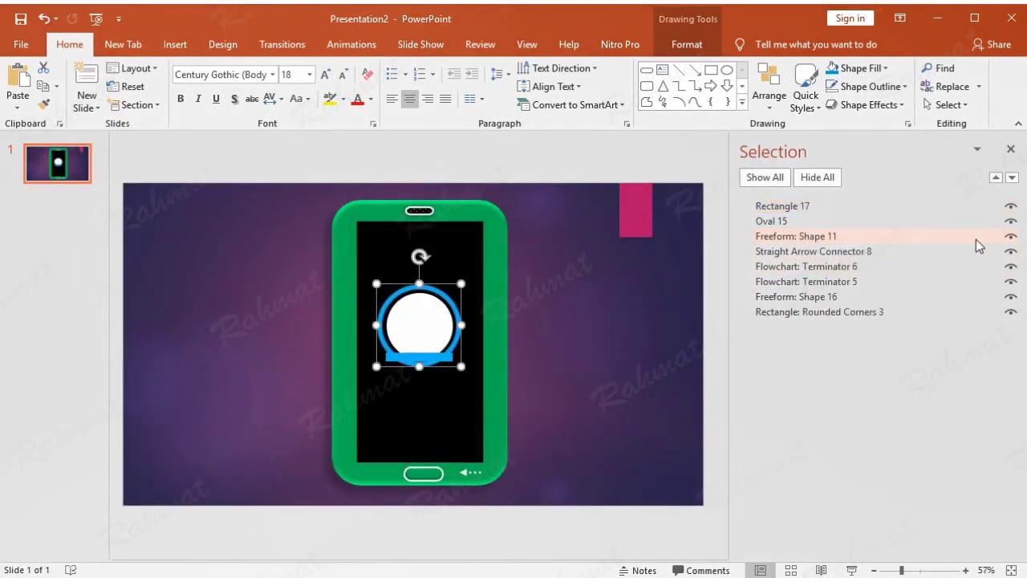
click(1010, 237)
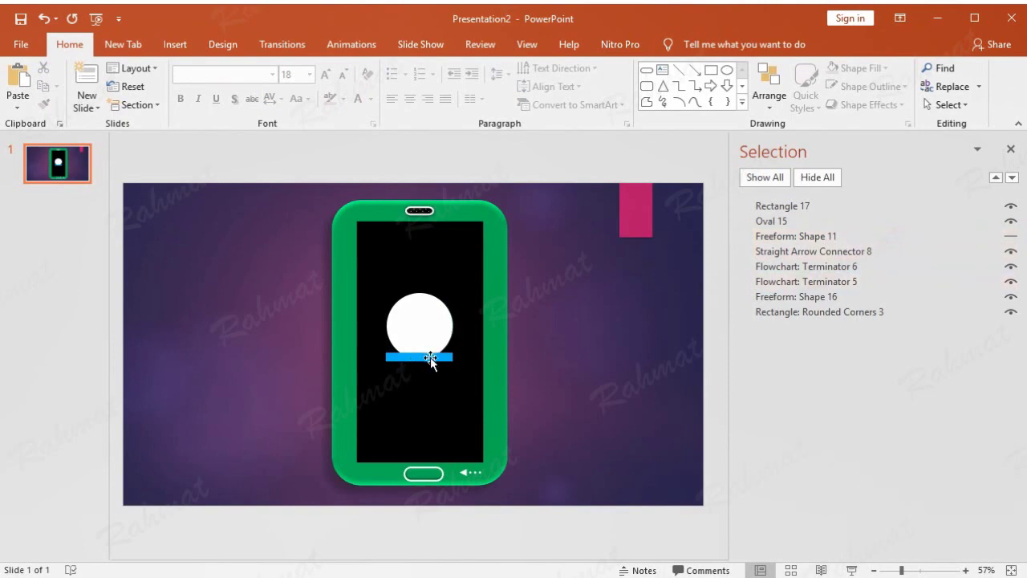
Zoom the view to 200% and reselect the blue bar.
click(527, 45)
click(422, 92)
click(474, 282)
click(482, 366)
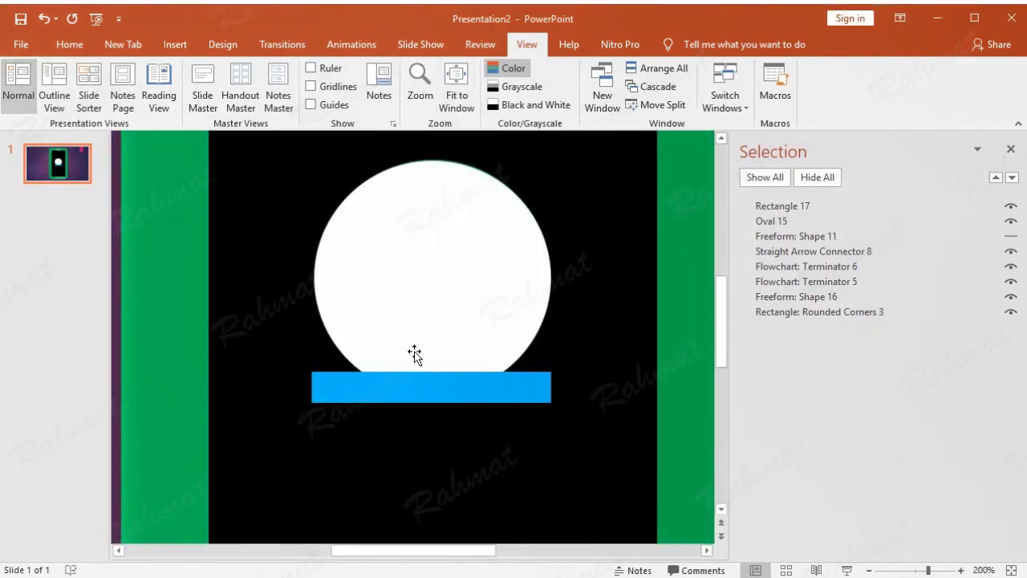
click(434, 405)
click(444, 390)
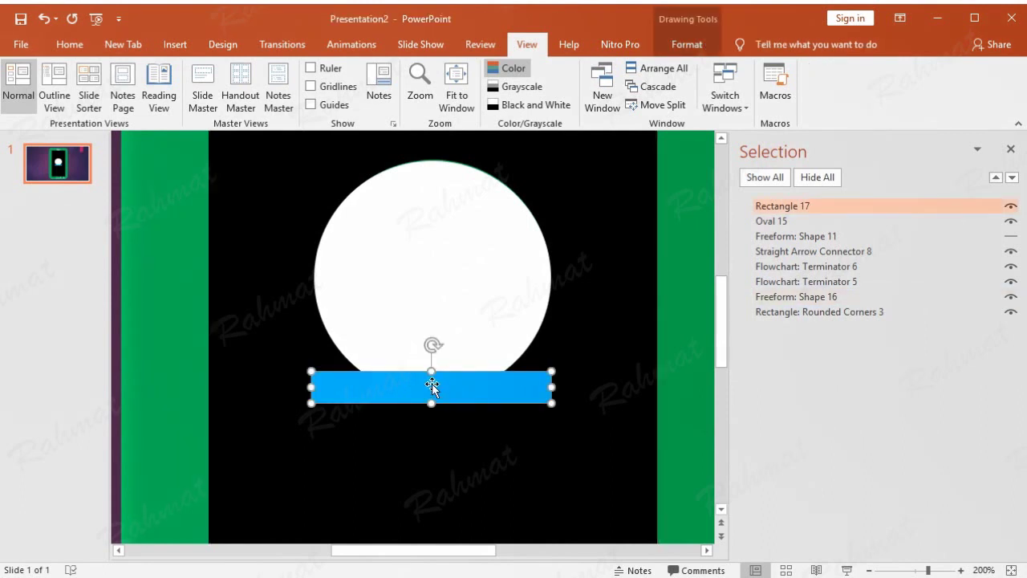
click(69, 44)
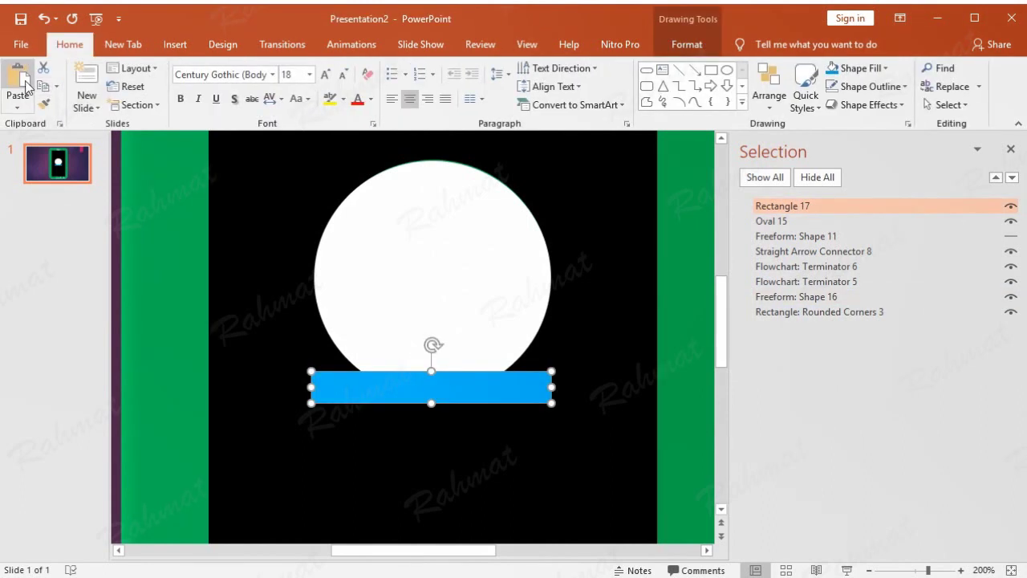
Paste a copy of the blue bar and align it flush on top of the original.
click(19, 80)
drag(428, 408, 414, 355)
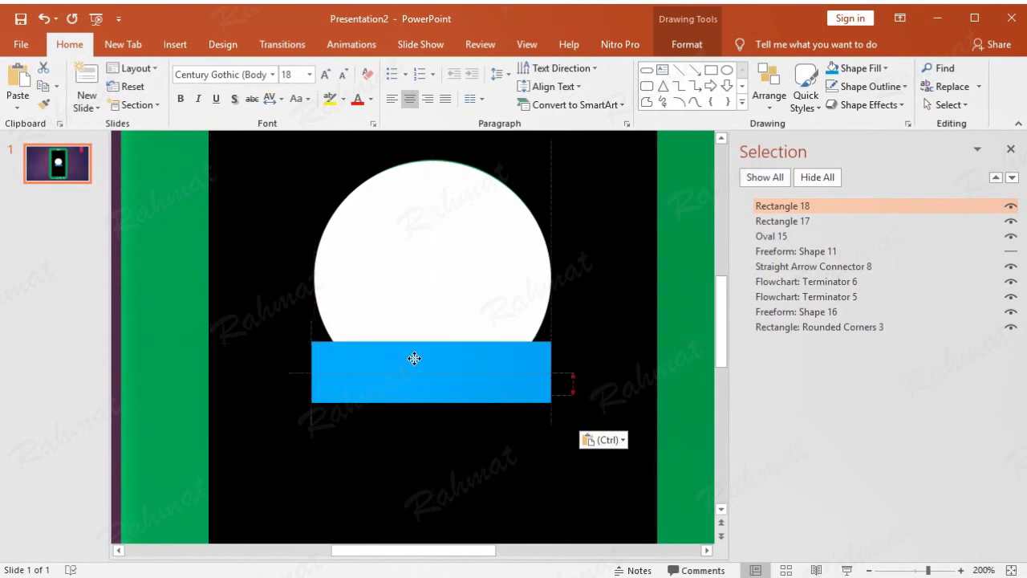
drag(414, 356, 414, 359)
click(684, 322)
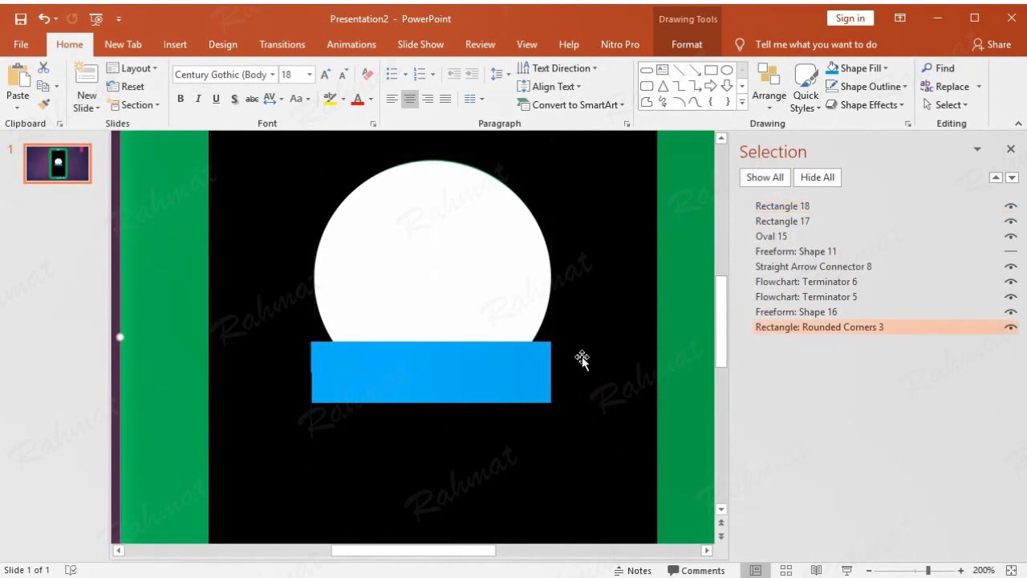
click(500, 361)
drag(501, 360, 502, 359)
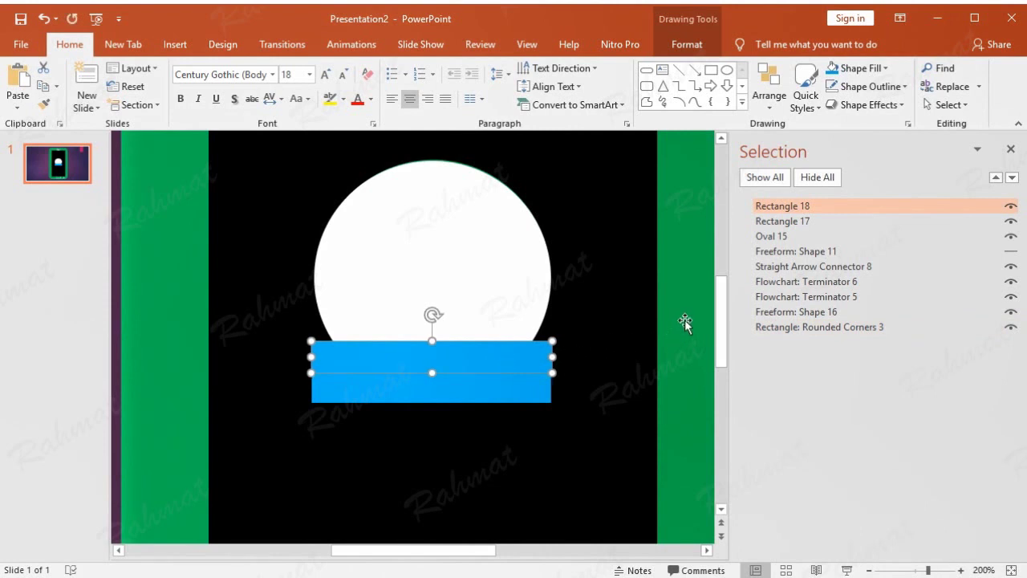
click(685, 321)
click(515, 356)
key(ctrl+Down)
key(ctrl+Down)
key(ctrl+Down)
key(ctrl+Down)
click(676, 299)
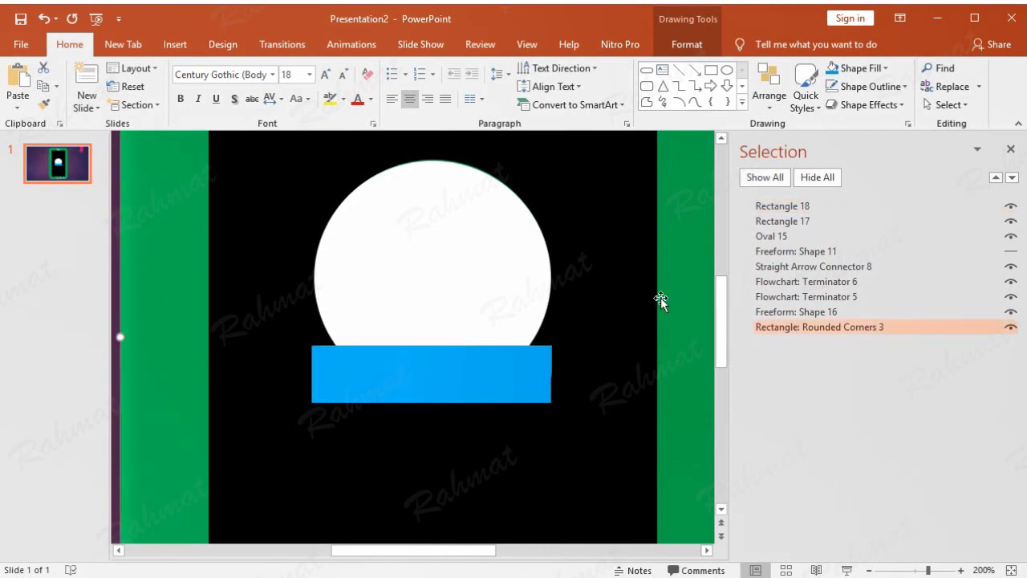
click(446, 355)
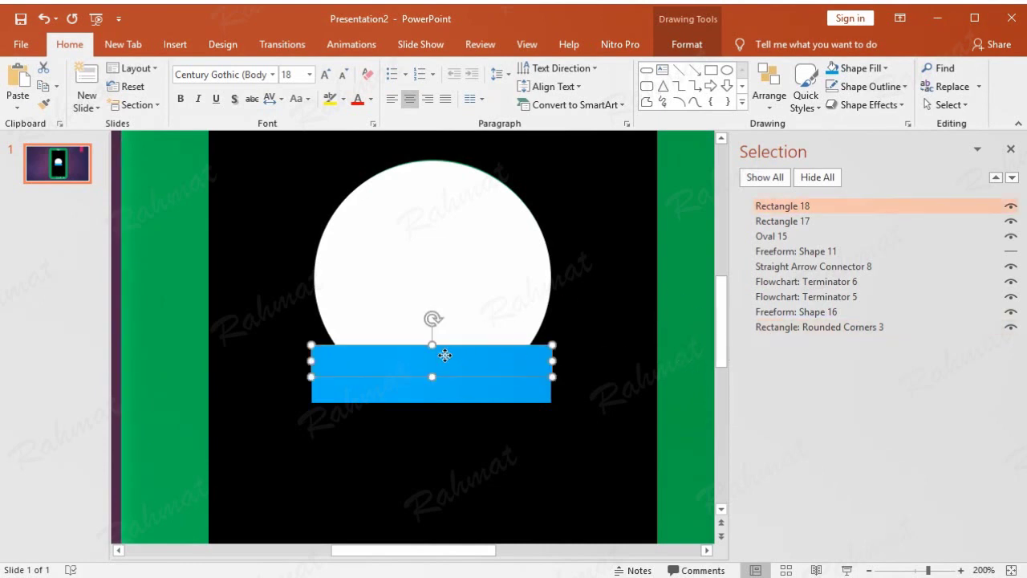
Paste three more blue bar copies, stacking each flush atop the previous one.
click(18, 80)
drag(428, 362, 414, 341)
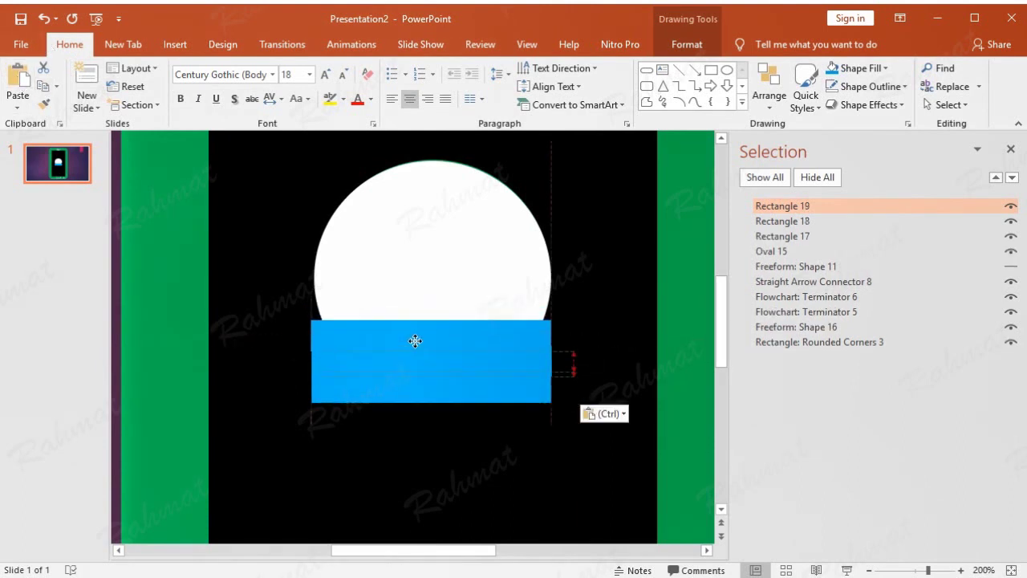
drag(415, 341, 417, 342)
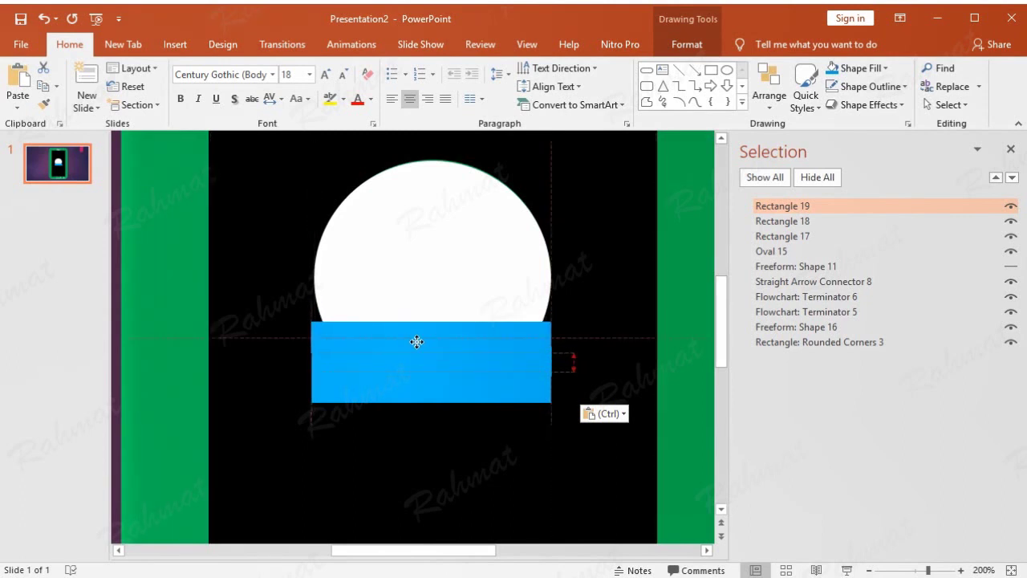
drag(416, 341, 417, 343)
click(591, 277)
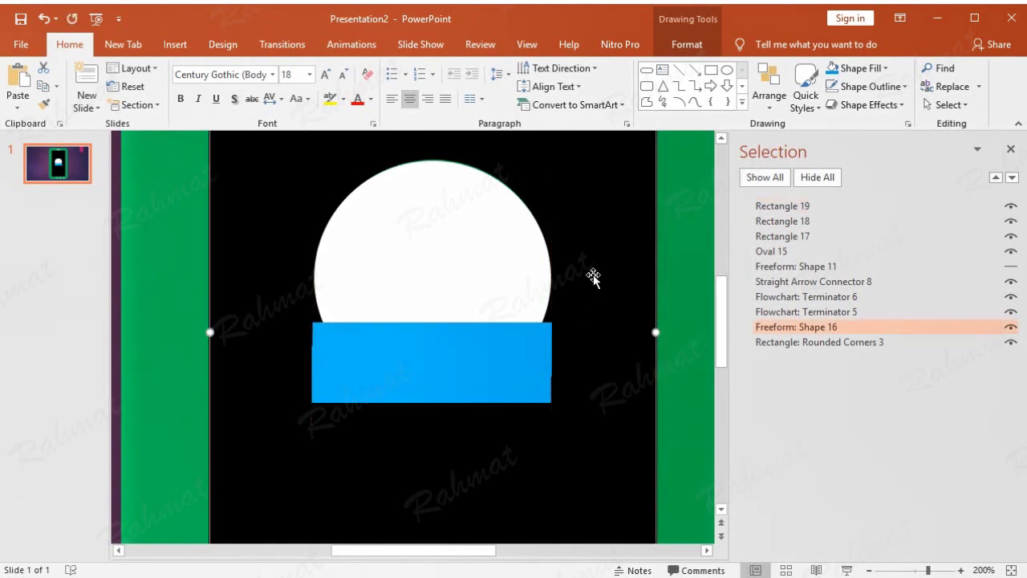
click(528, 392)
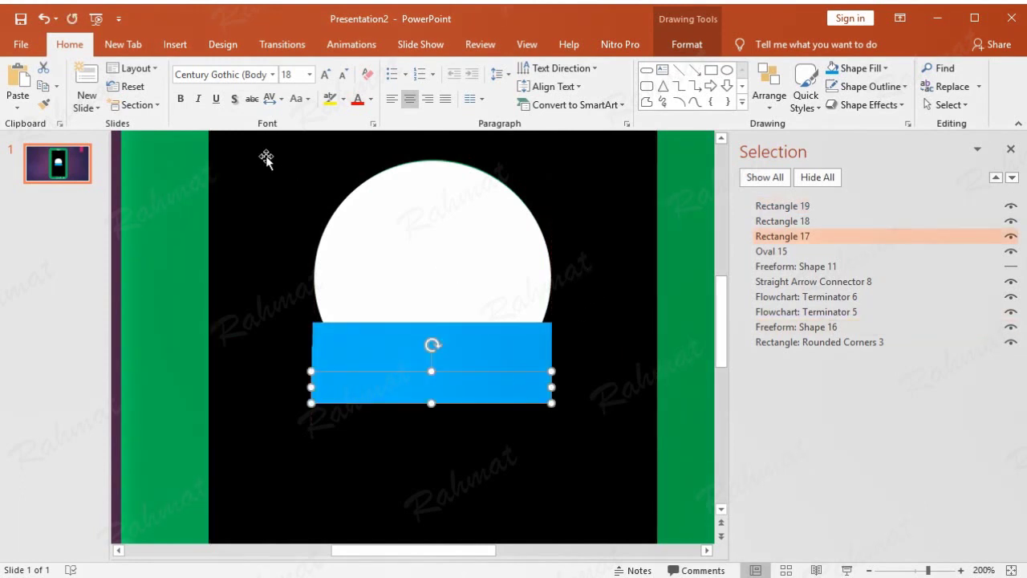
click(21, 77)
drag(433, 374, 462, 318)
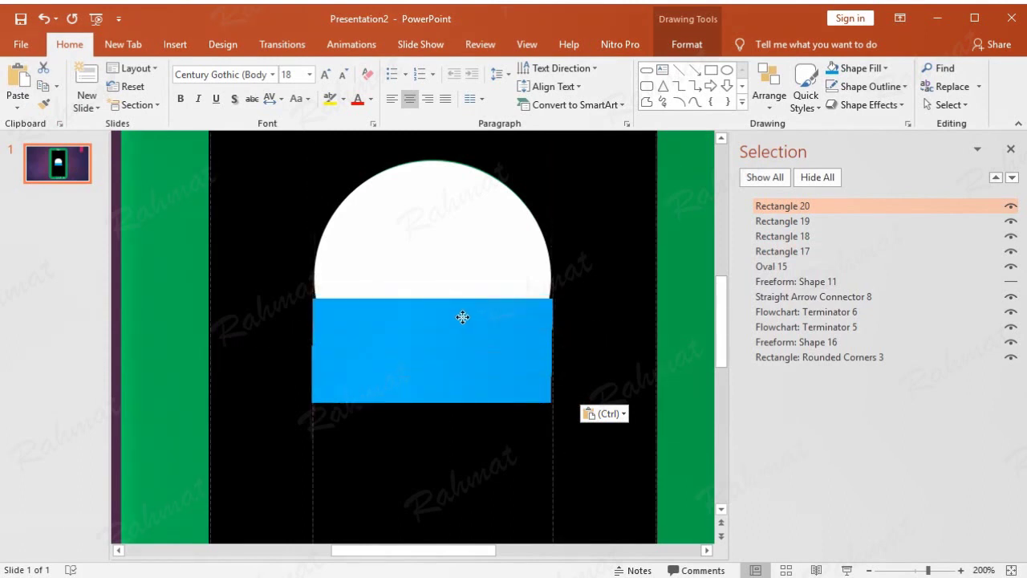
drag(462, 318, 462, 319)
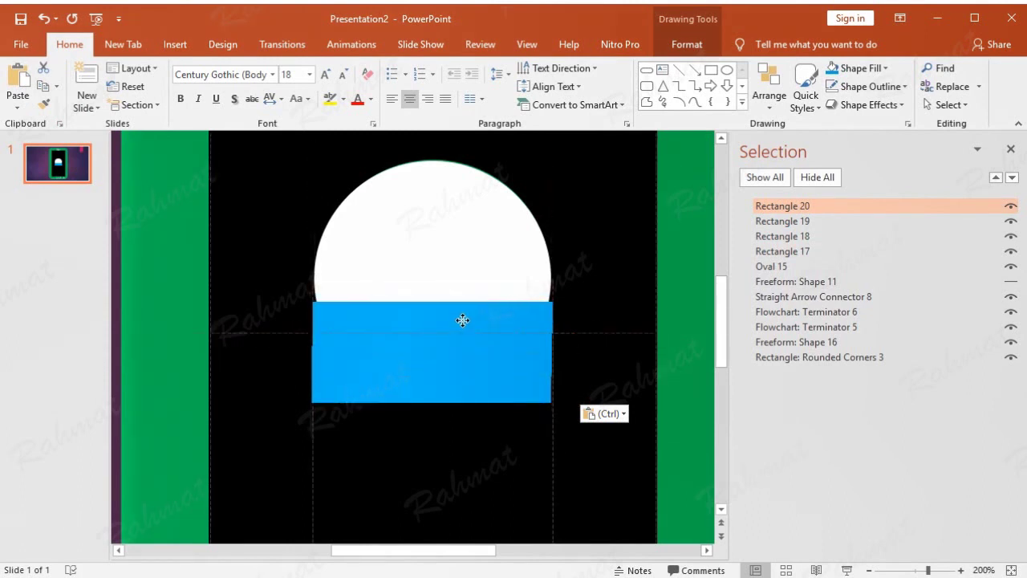
click(613, 341)
click(22, 77)
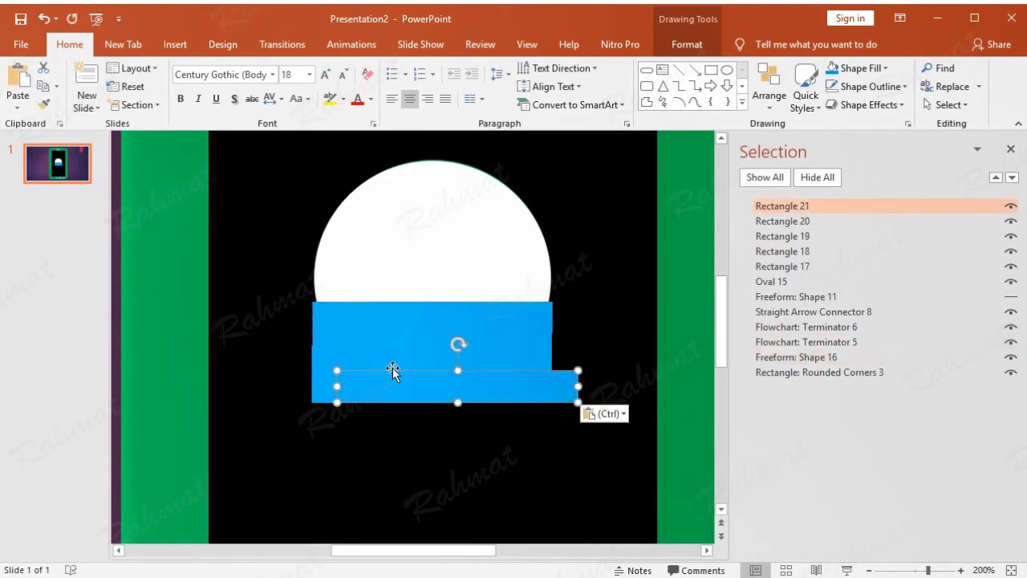
drag(418, 377, 391, 289)
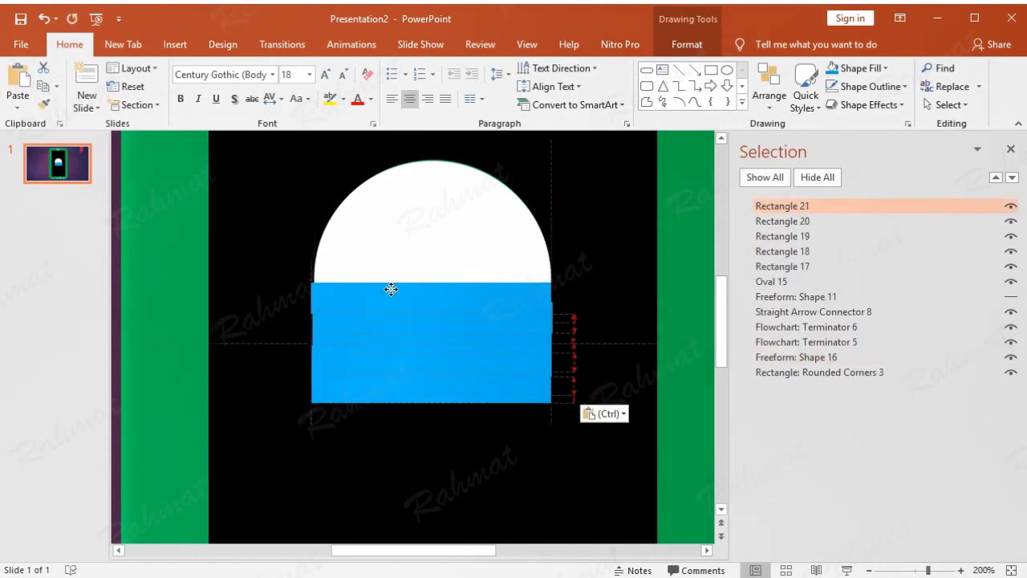
drag(391, 289, 393, 291)
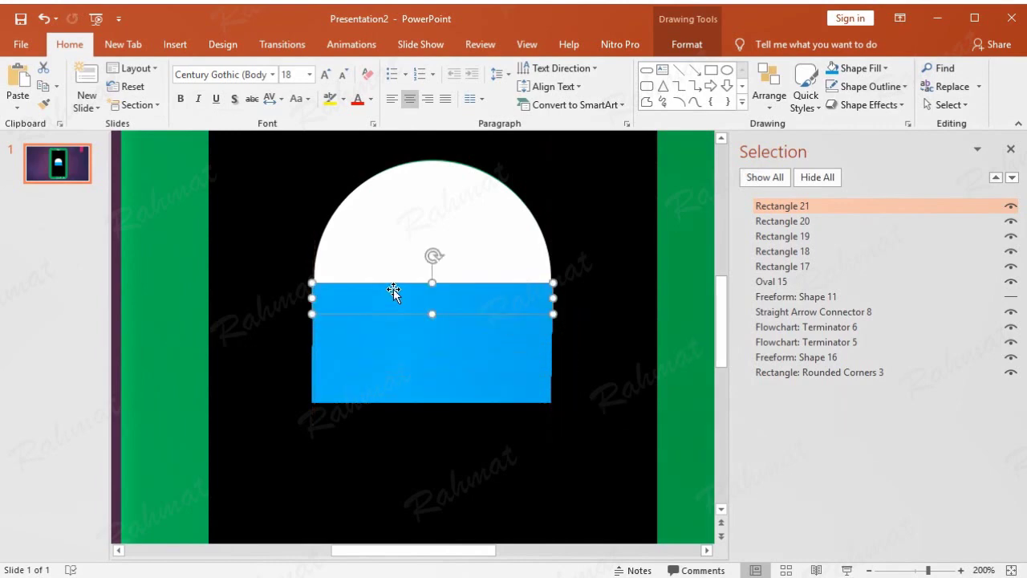
Paste three more blue strips and stack them up over the circle's lower half.
click(16, 84)
mouse_move(419, 383)
mouse_down()
mouse_move(408, 291)
mouse_move(422, 318)
mouse_move(421, 287)
mouse_up()
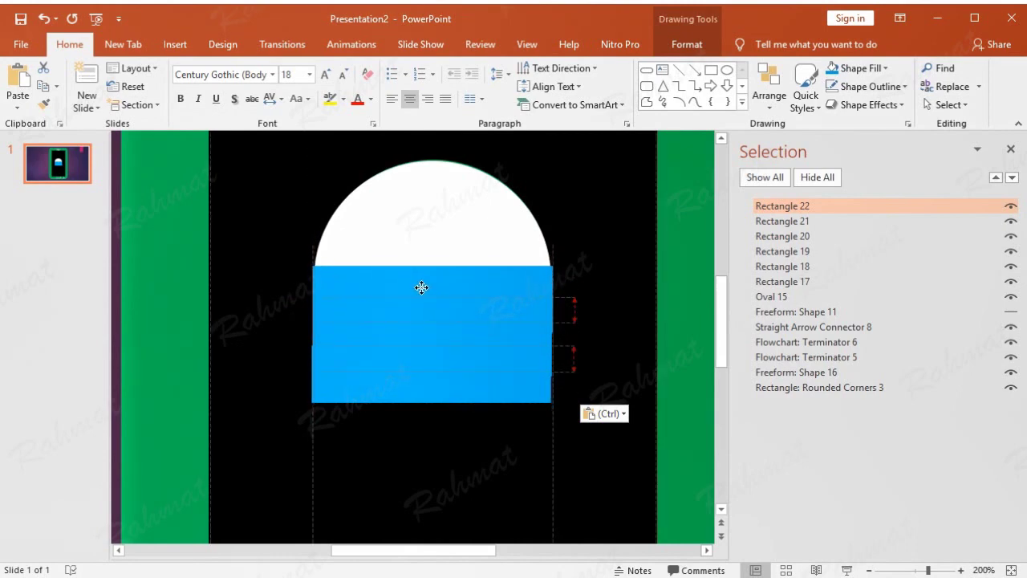
click(577, 408)
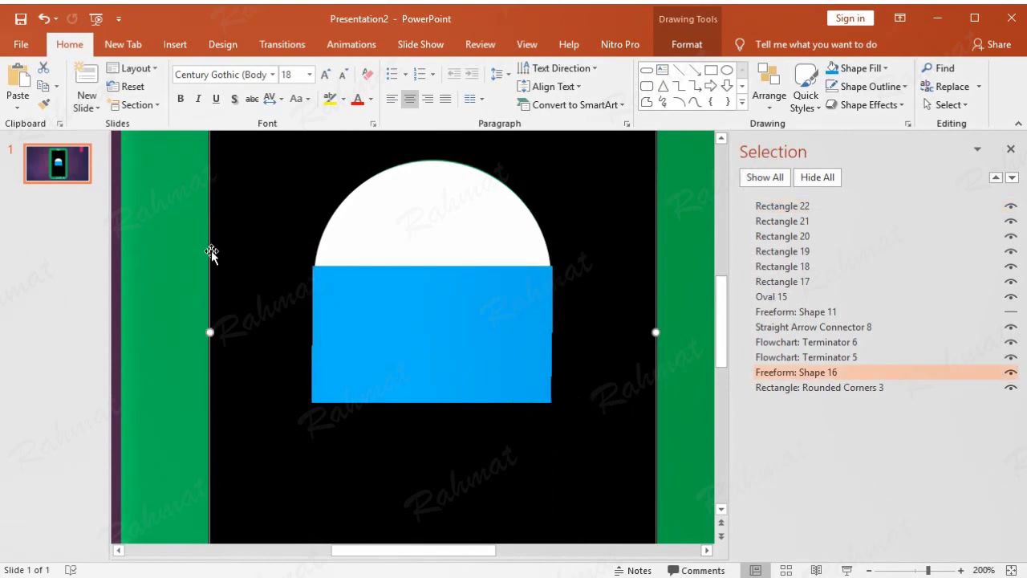
click(18, 81)
mouse_move(442, 382)
mouse_down()
mouse_move(417, 270)
mouse_move(431, 258)
mouse_up()
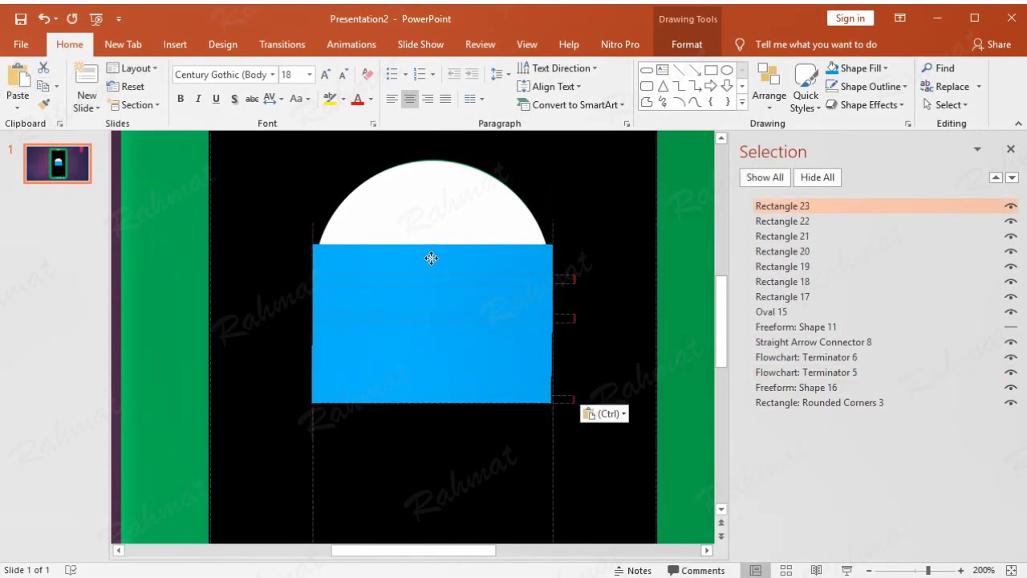
drag(431, 258, 433, 258)
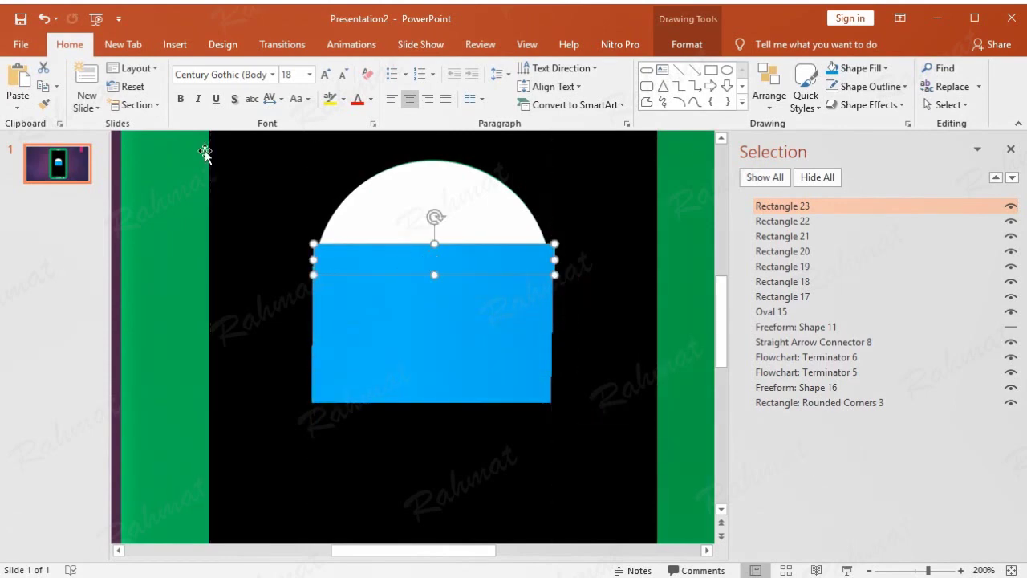
click(22, 81)
mouse_move(484, 395)
mouse_down()
mouse_move(452, 237)
mouse_move(461, 240)
mouse_up()
Paste three further strips, stacking the last one at the square's top edge.
click(19, 83)
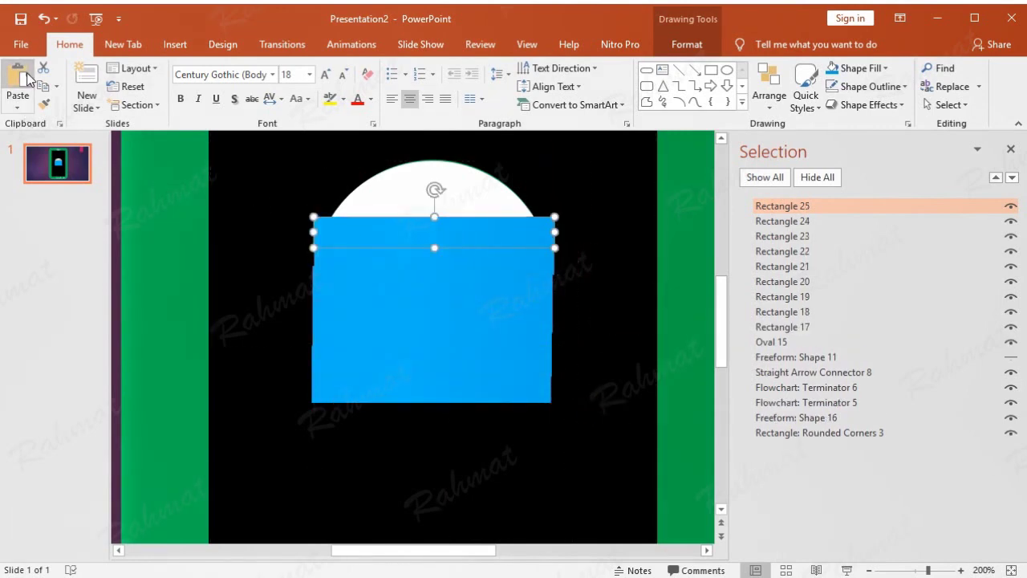
drag(458, 394, 442, 217)
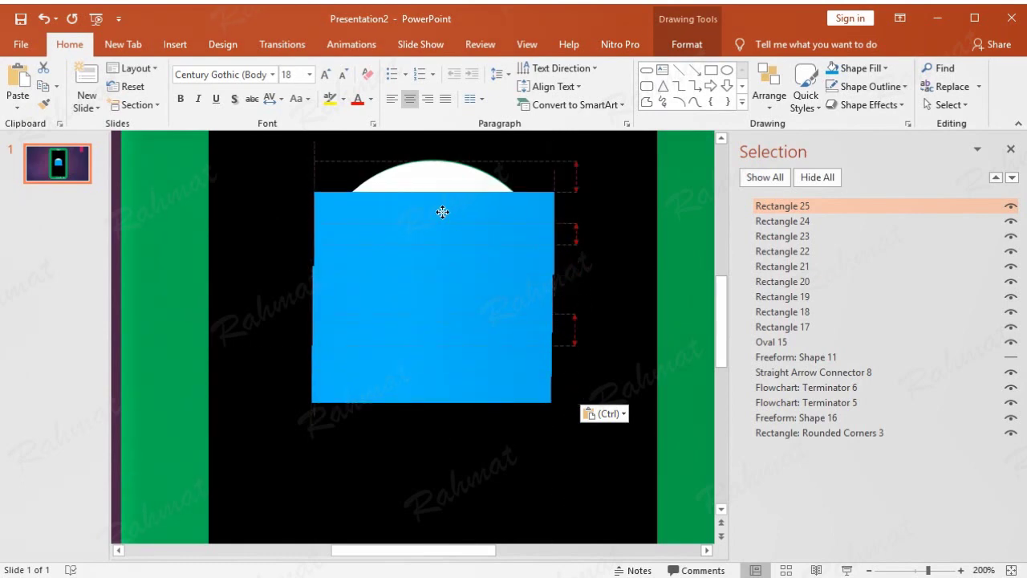
drag(443, 218, 443, 218)
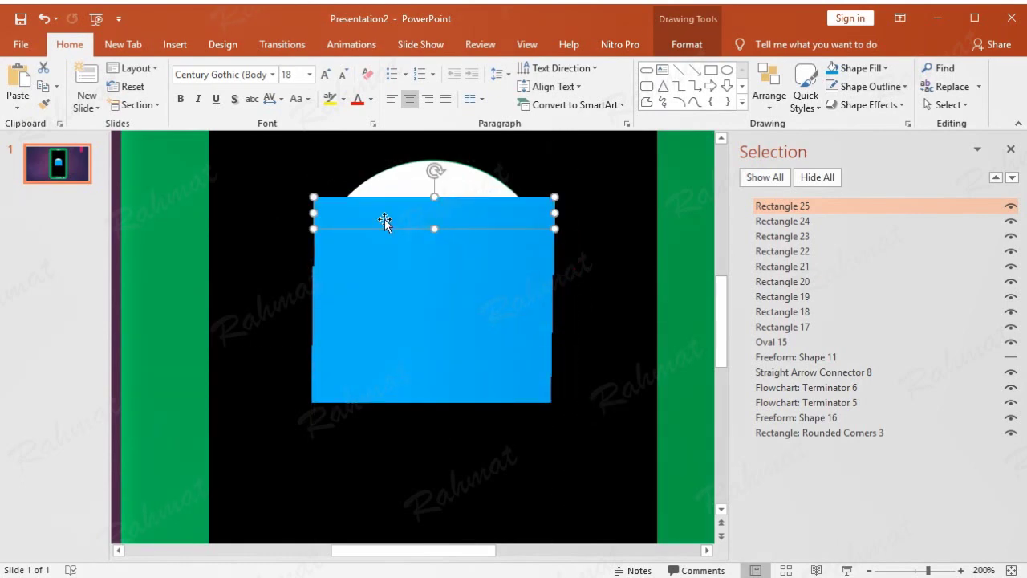
click(19, 83)
drag(472, 403, 451, 200)
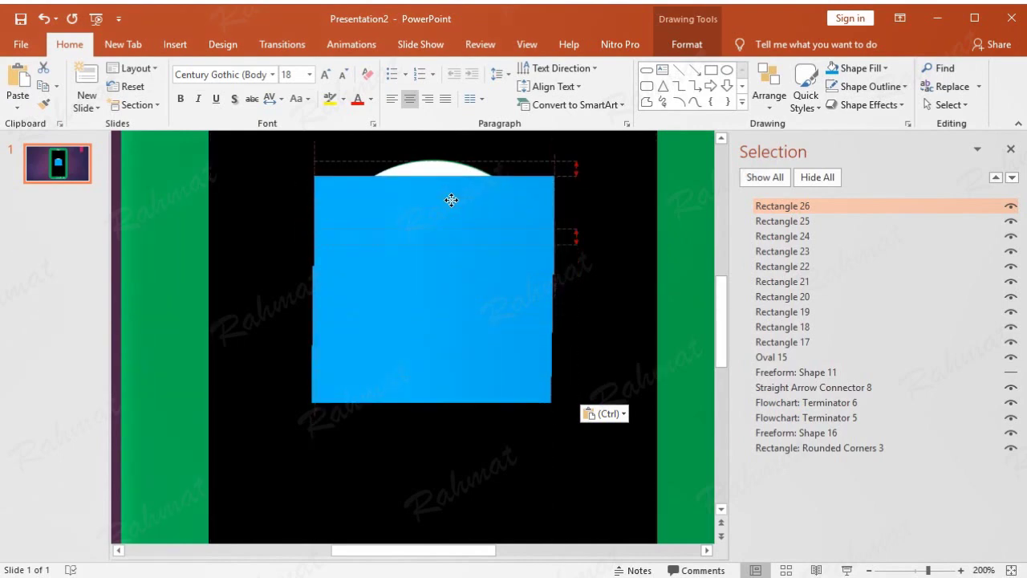
click(17, 80)
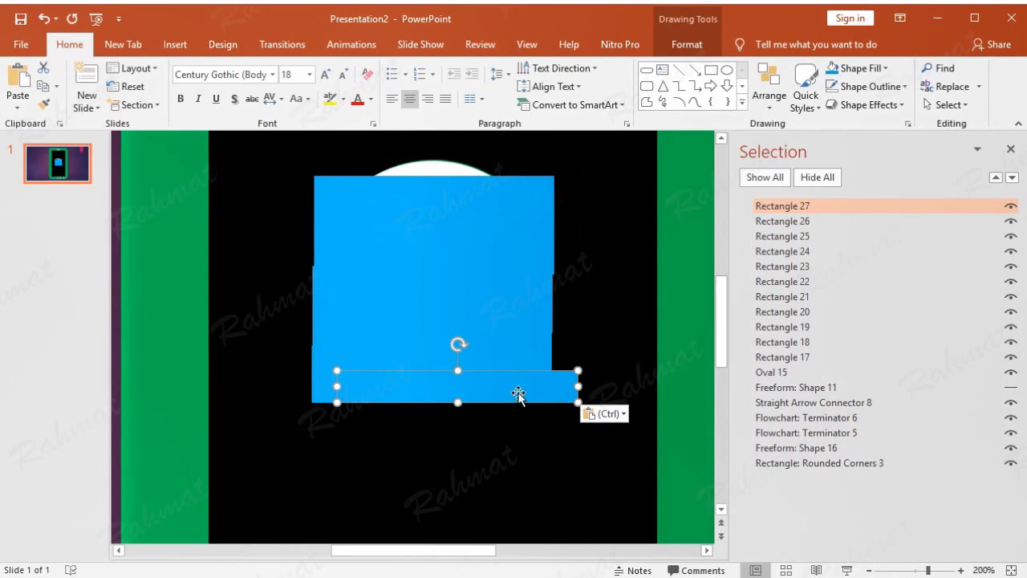
drag(518, 394, 495, 177)
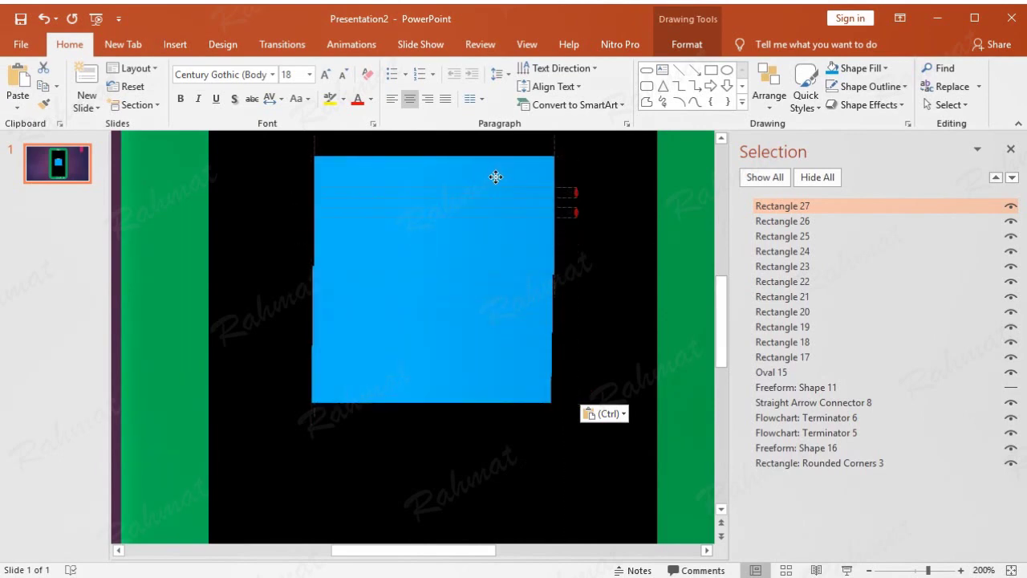
drag(496, 177, 497, 177)
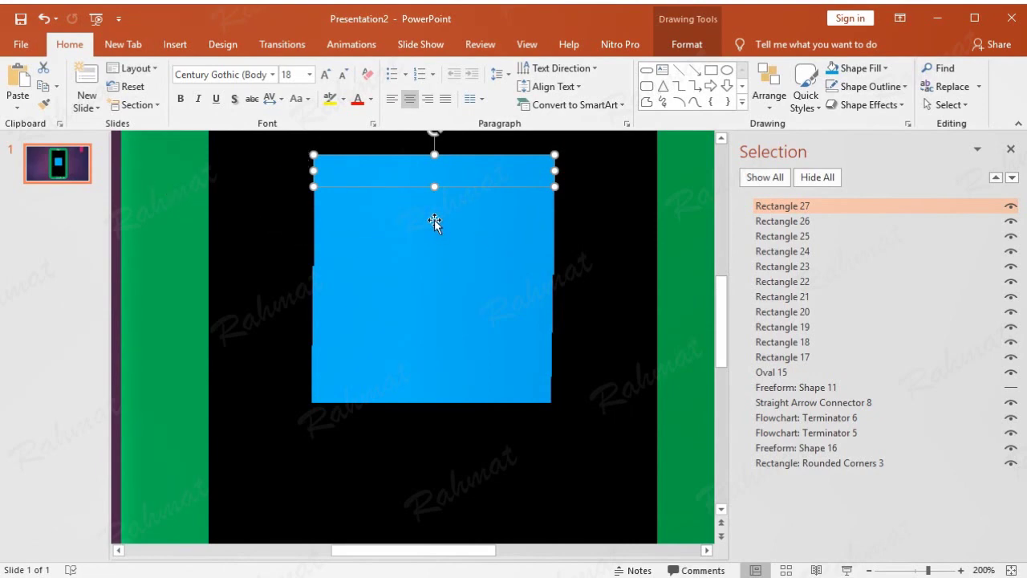
Select all eleven blue strips, Rectangles 27 down to 17, in the Selection Pane.
ctrl+click(806, 222)
ctrl+click(808, 236)
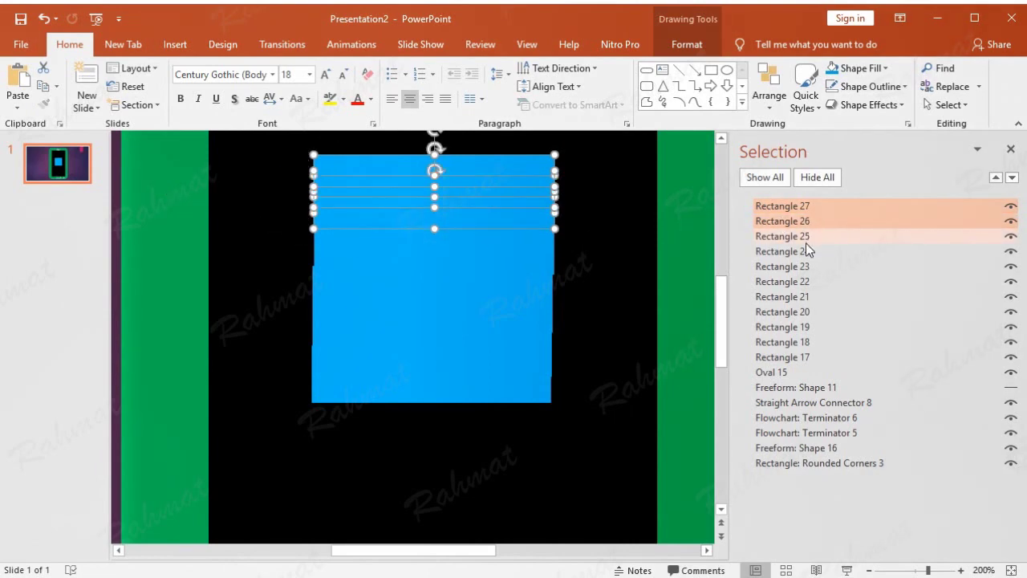
ctrl+click(805, 252)
ctrl+click(803, 267)
ctrl+click(801, 281)
ctrl+click(796, 297)
ctrl+click(797, 312)
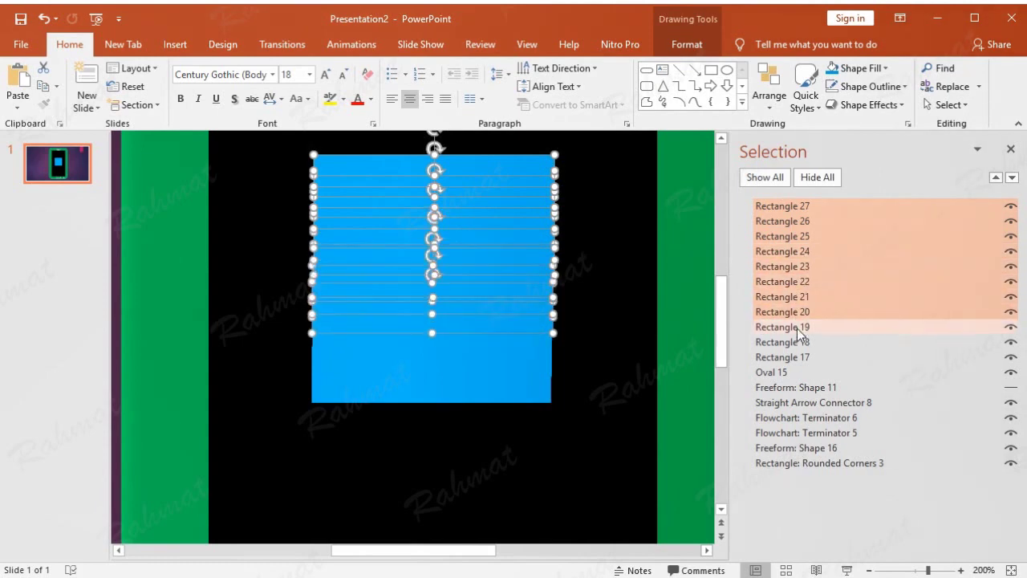
ctrl+click(797, 327)
ctrl+click(796, 342)
ctrl+click(796, 356)
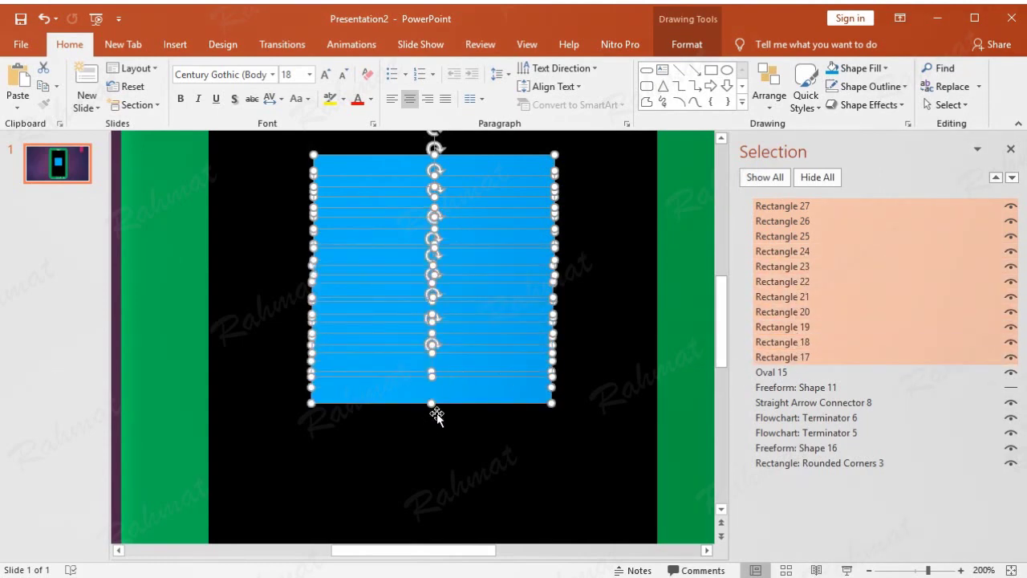
Align the strips' right edges, then select the bottom strip, Rectangle 17.
click(678, 49)
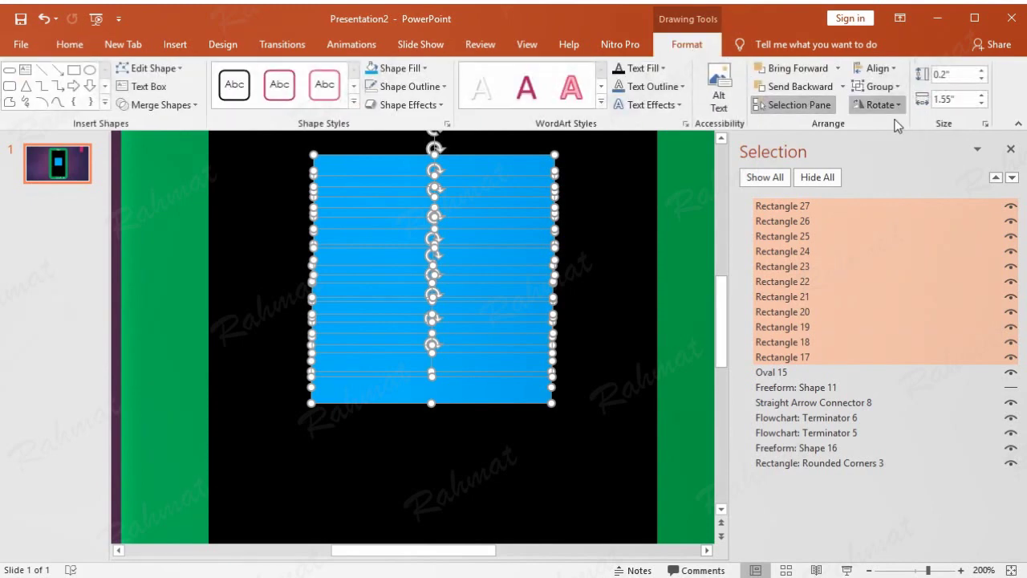
click(881, 69)
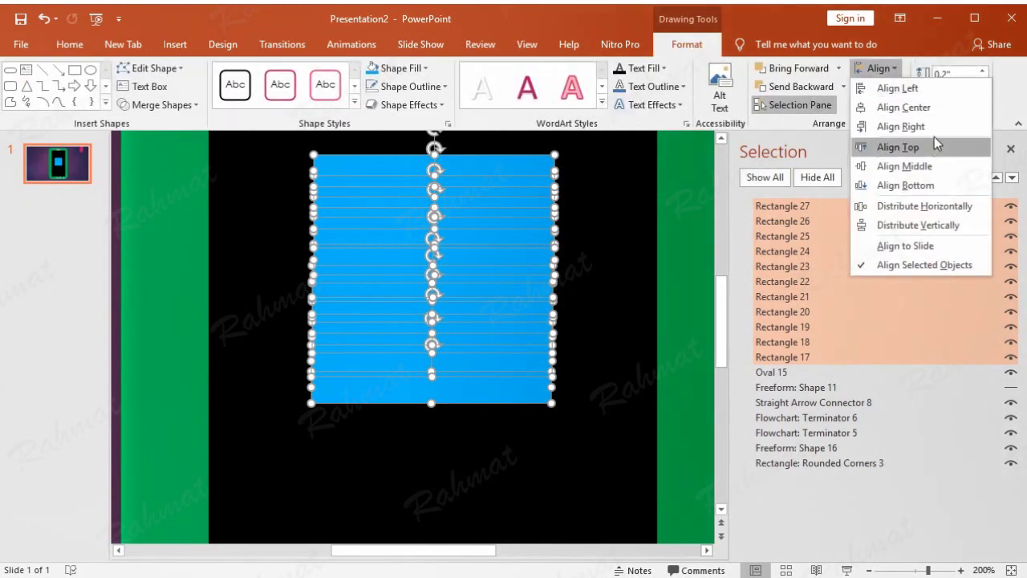
click(930, 128)
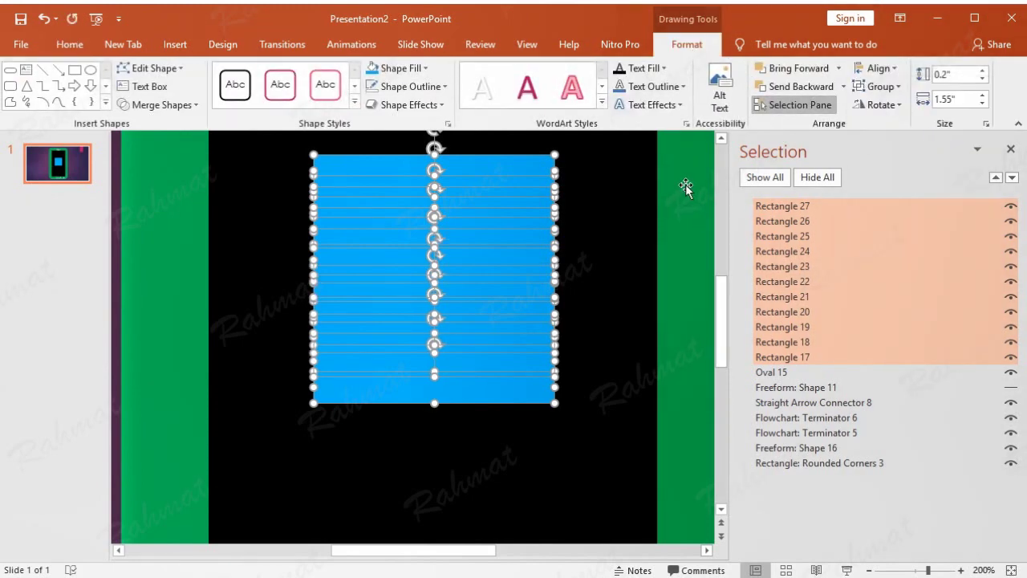
click(700, 241)
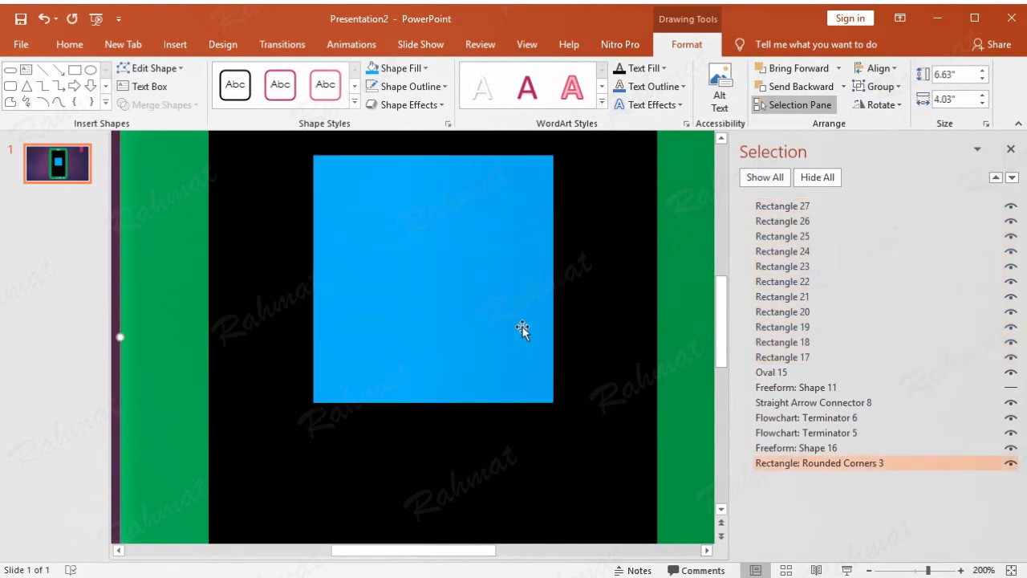
click(509, 393)
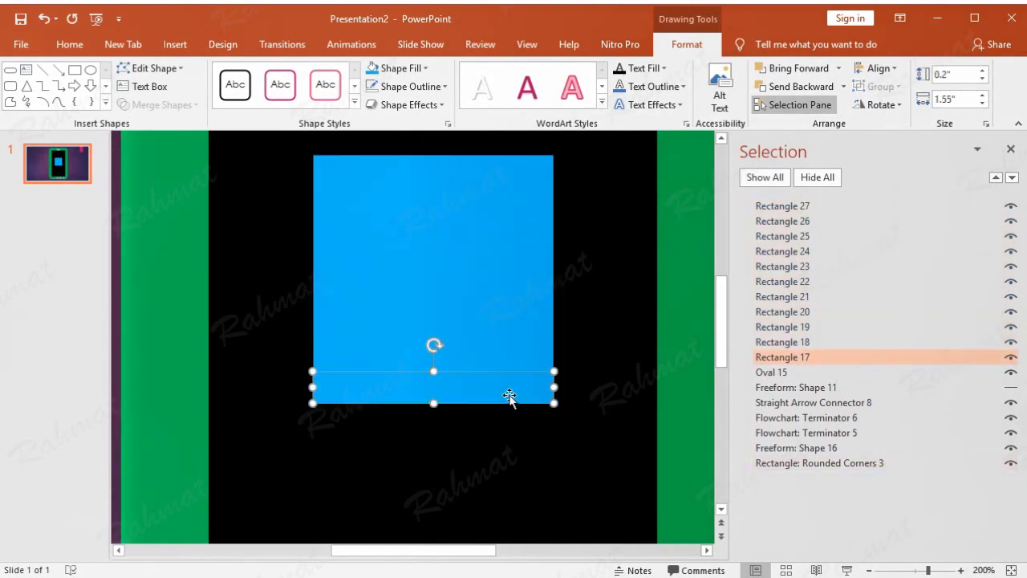
Rename Rectangles 17 and 18 to FULL 10% and FULL 20%.
click(813, 357)
drag(821, 357, 739, 358)
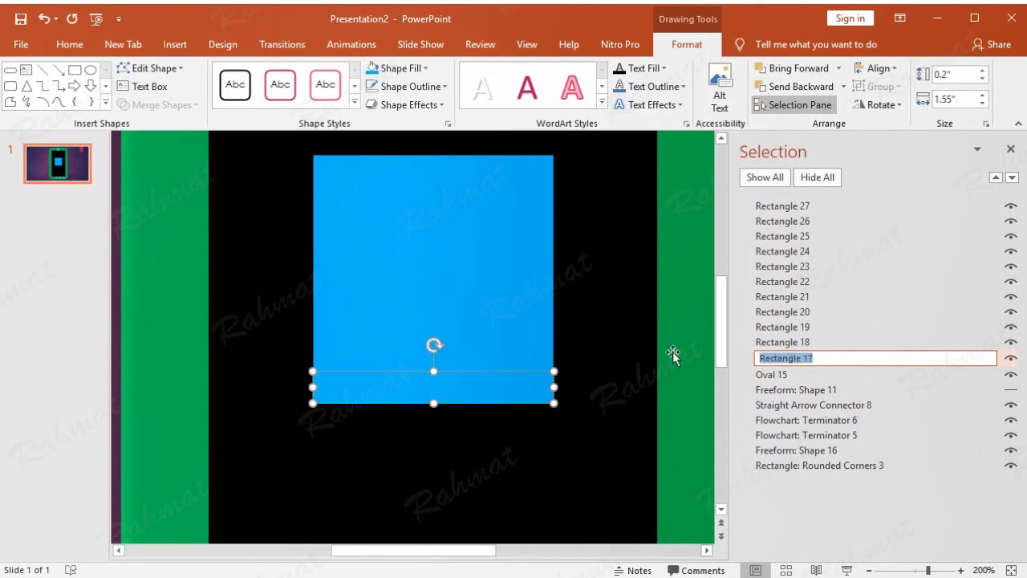
text(FULL 1)
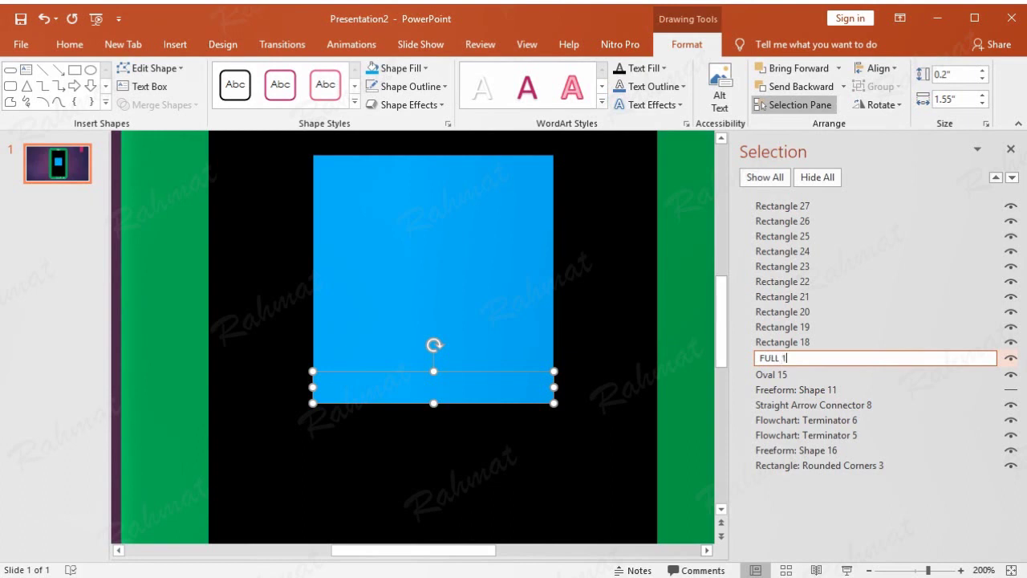
text(%)
text(%)
key(Return)
click(810, 341)
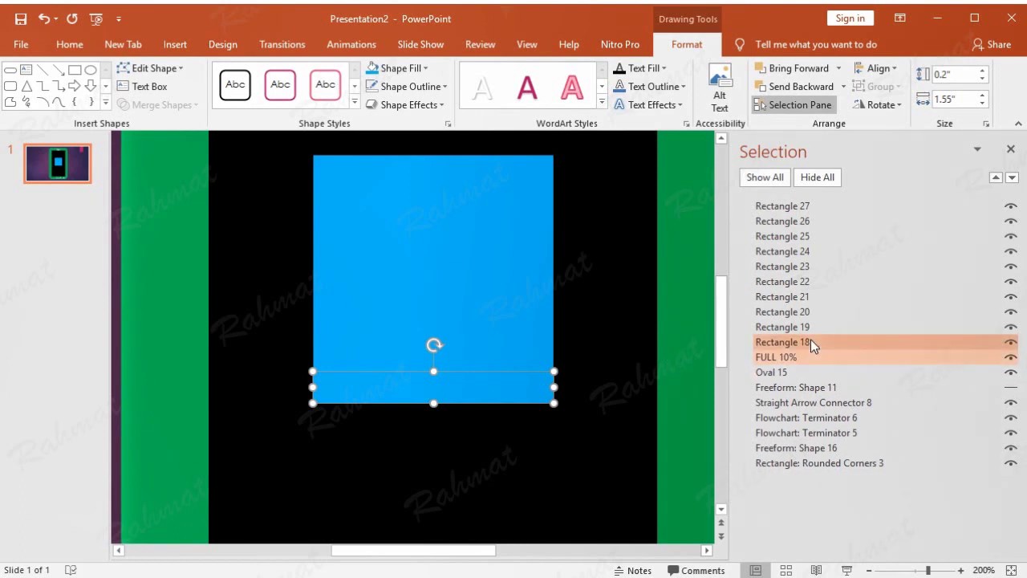
click(811, 342)
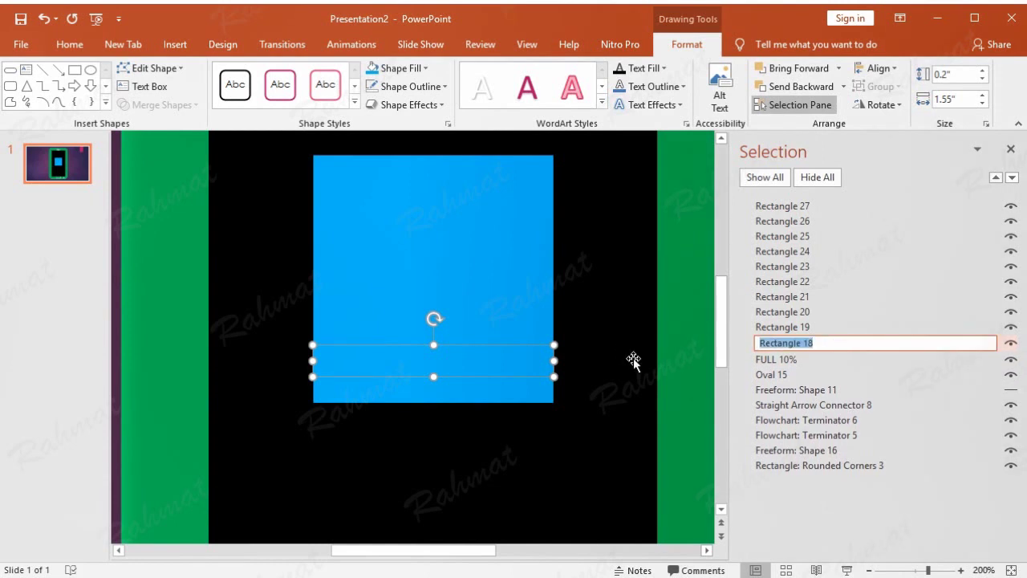
text(FULL 20)
text(%)
key(Return)
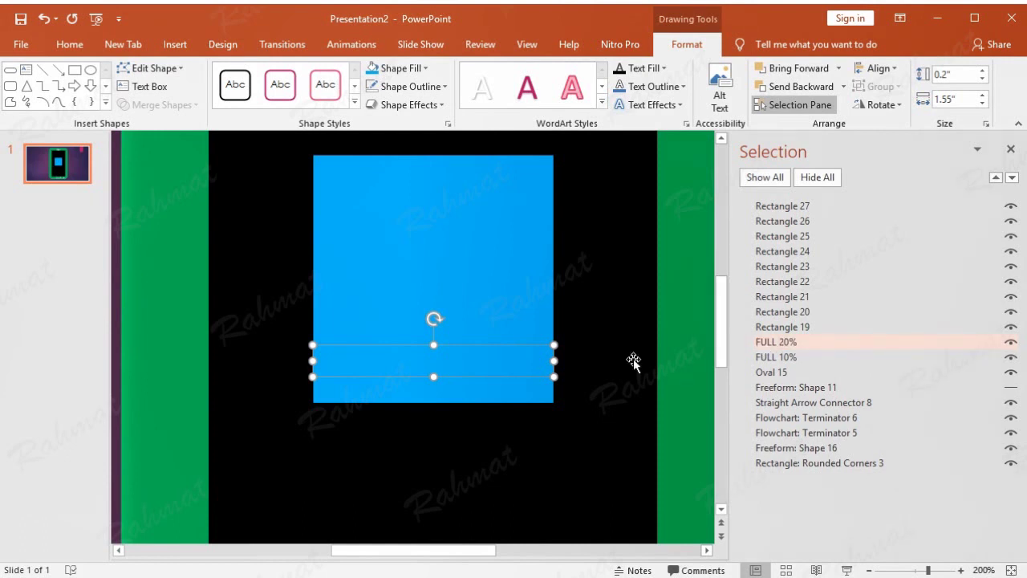
Rename Rectangles 19 and 20 to FULL 30% and FULL 40%, correcting a typo in the latter.
click(805, 328)
click(805, 328)
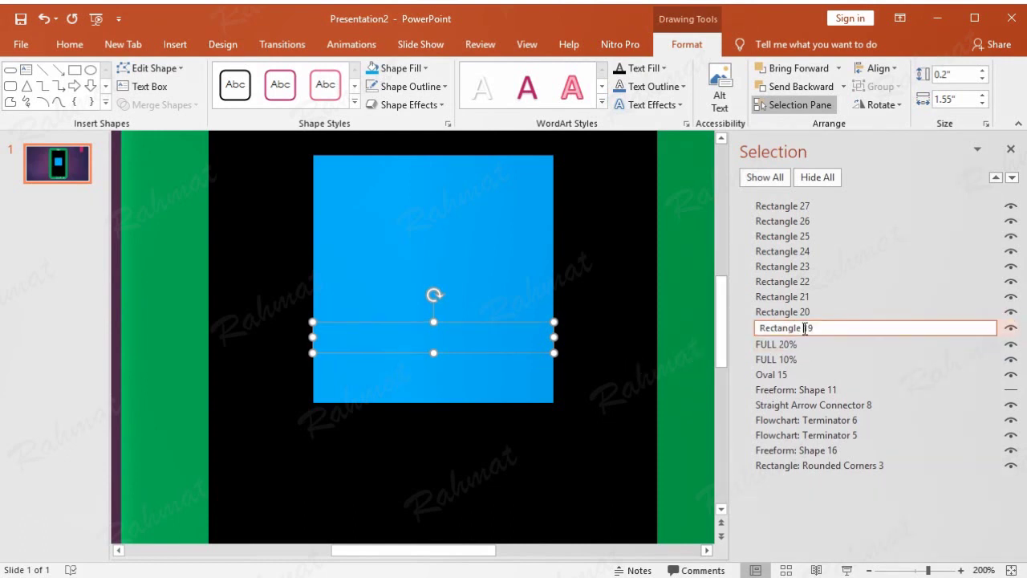
text(FU)
text(LL 30)
key(Return)
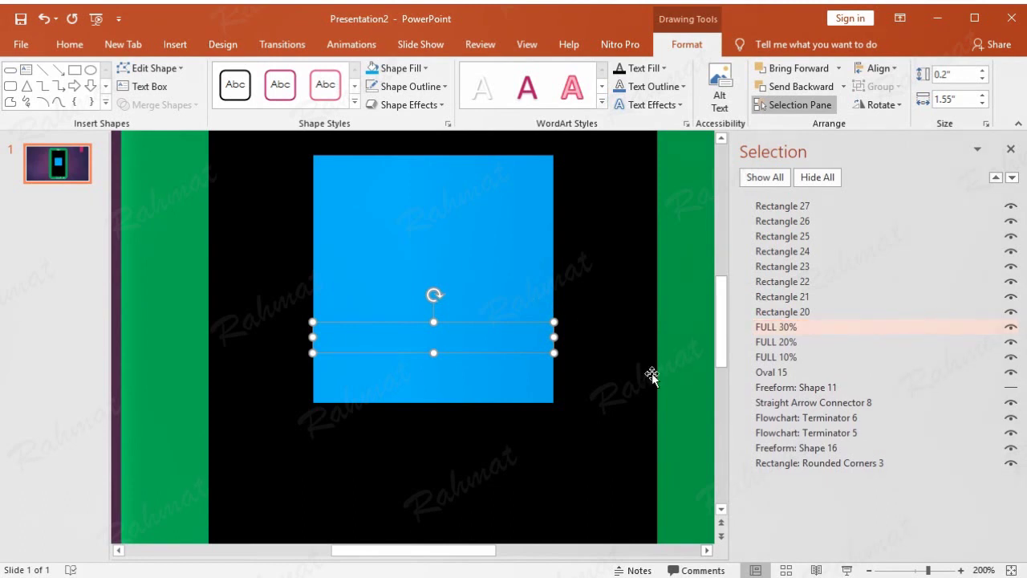
click(780, 313)
click(817, 312)
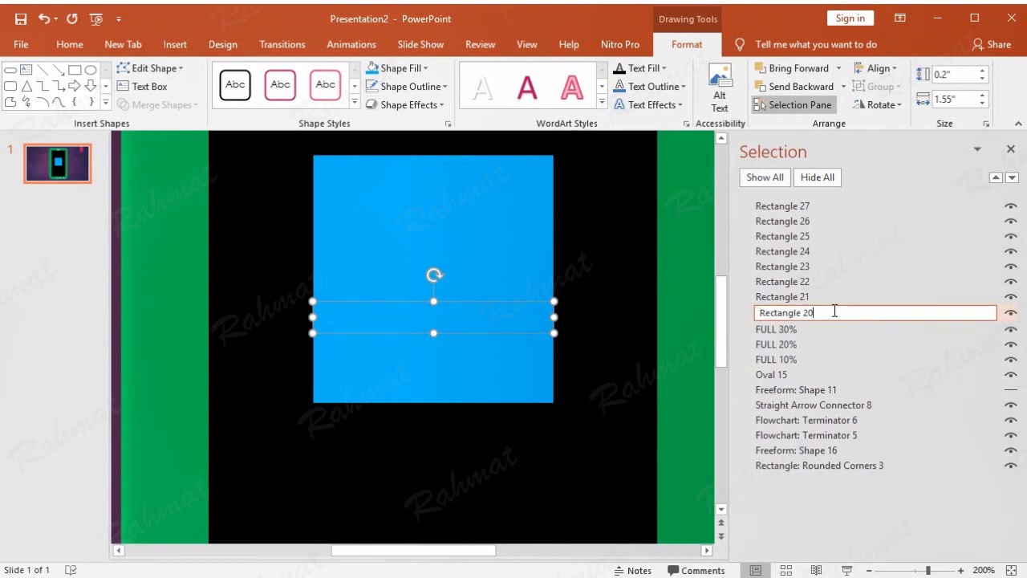
text(F)
text(KL)
text(LL40)
text(%)
key(Return)
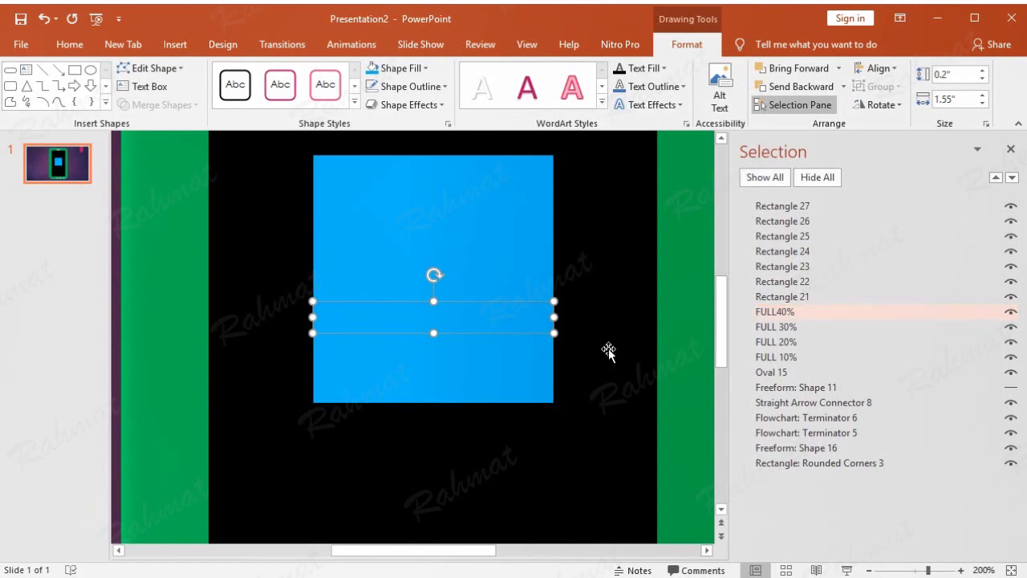
click(789, 311)
click(789, 311)
click(776, 312)
Rename Rectangles 21 and 22 to FULL 50% and FULL 60%.
click(792, 295)
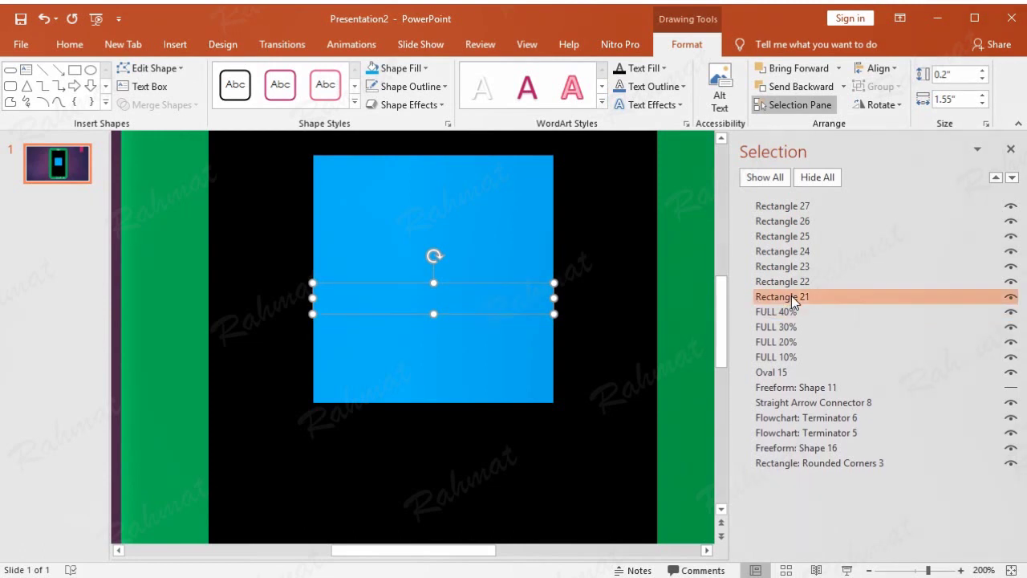
click(795, 295)
text(FULL 50)
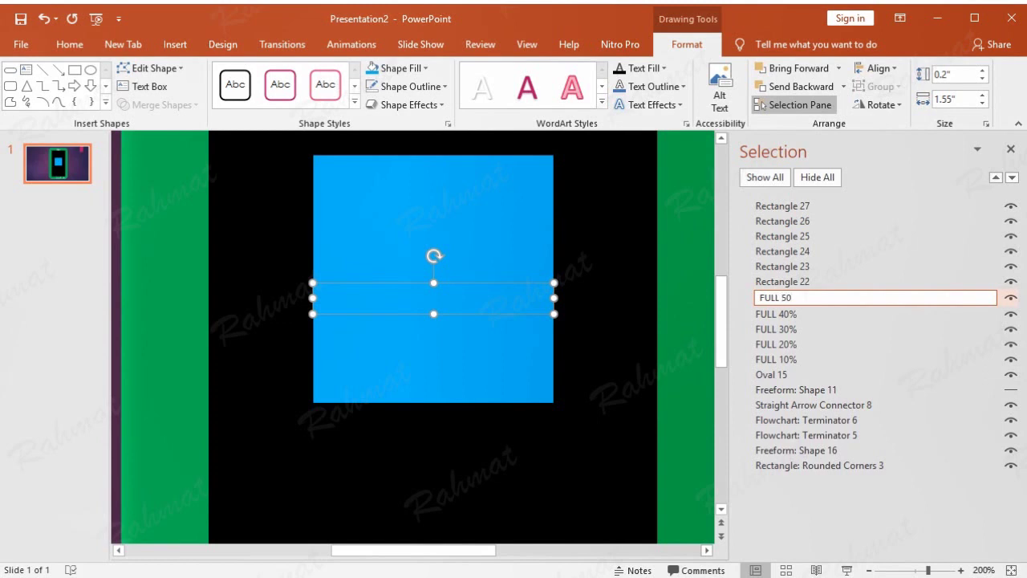
key(Return)
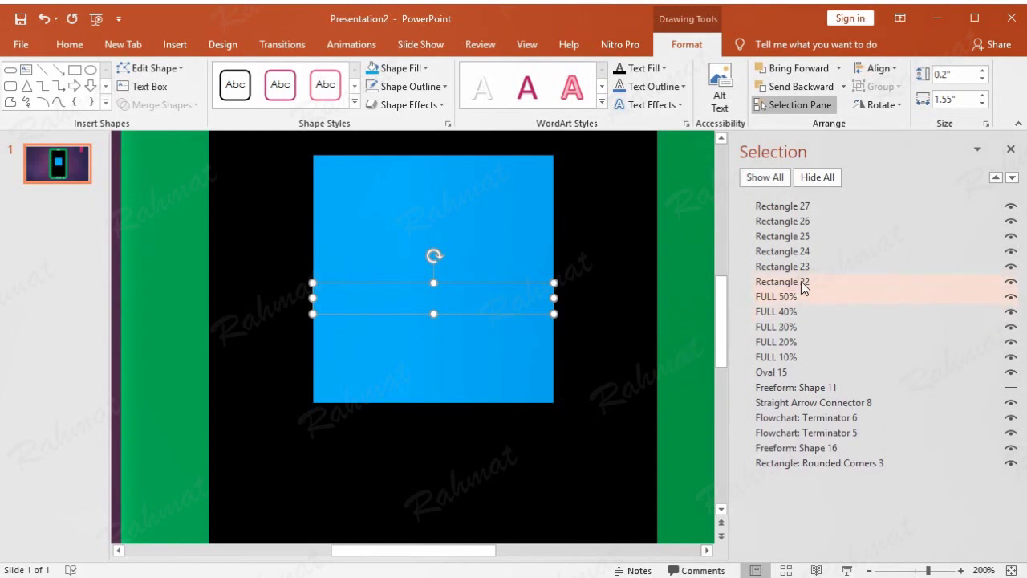
click(801, 281)
click(804, 280)
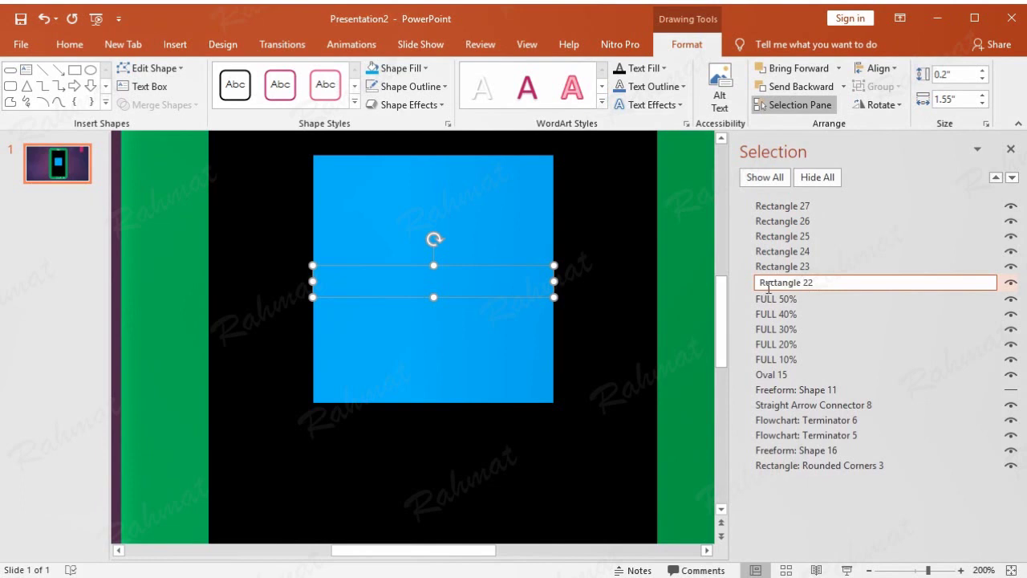
text(FULL 60%)
key(Return)
click(813, 268)
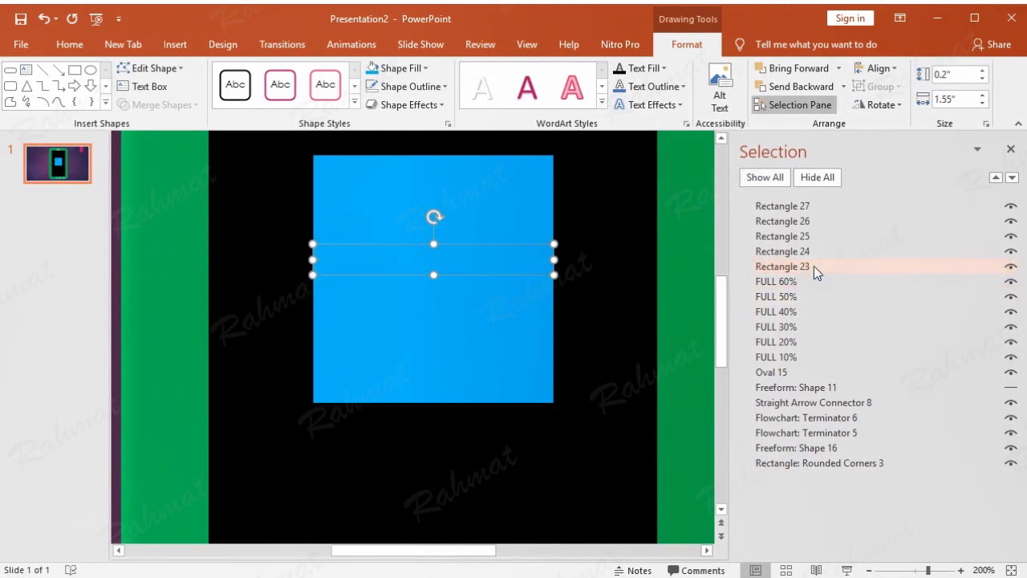
Rename Rectangles 23 and 24 to FULL 70% and FULL 80%.
click(823, 265)
text(FULL 70)
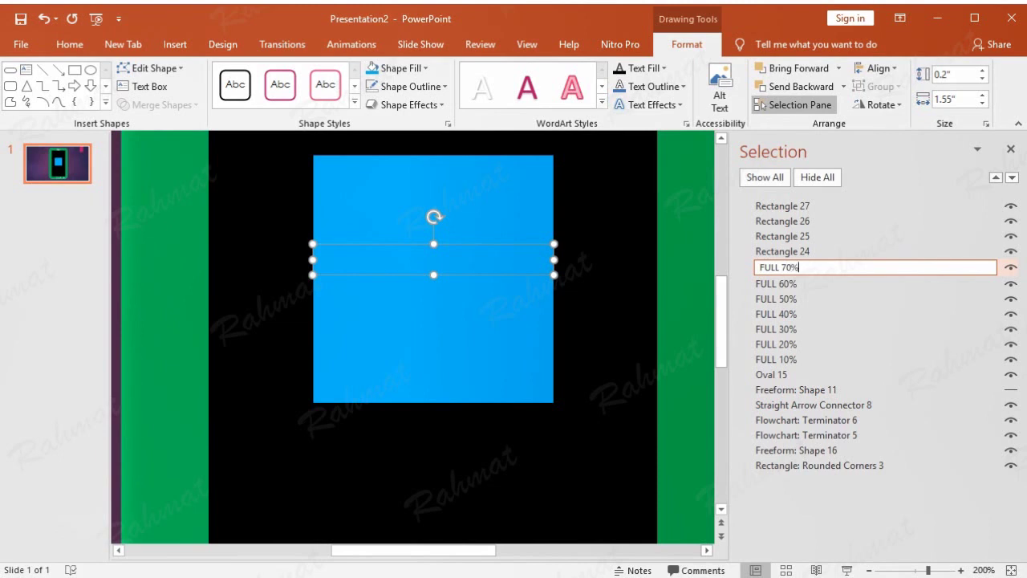
key(Return)
click(805, 251)
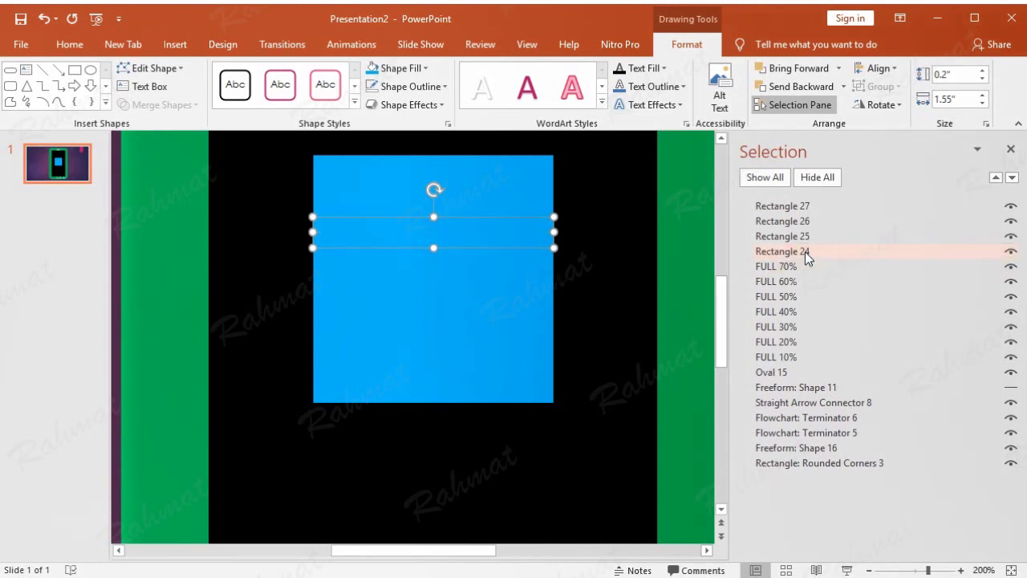
click(809, 251)
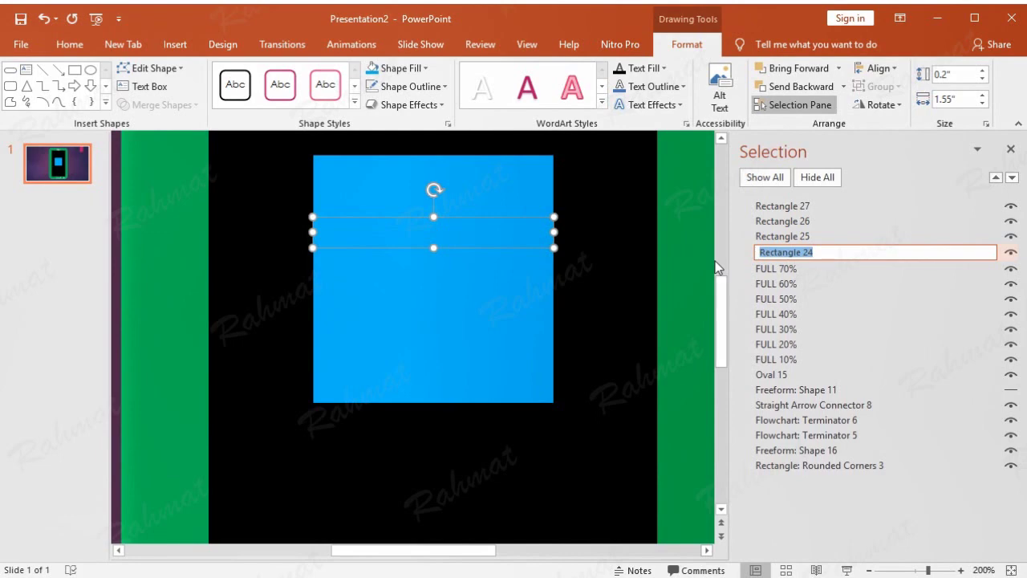
text(FULL 80)
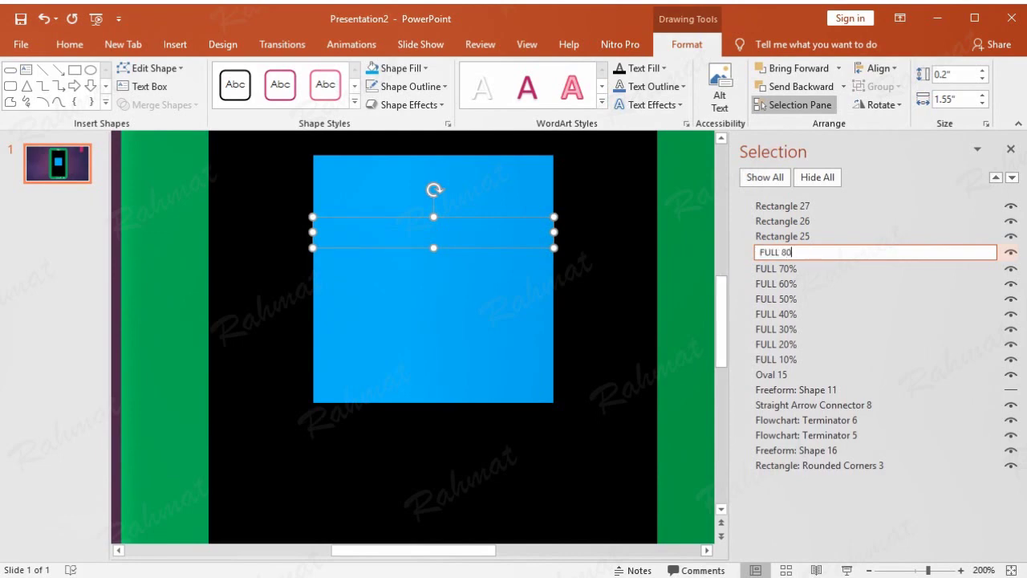
text(%)
key(Return)
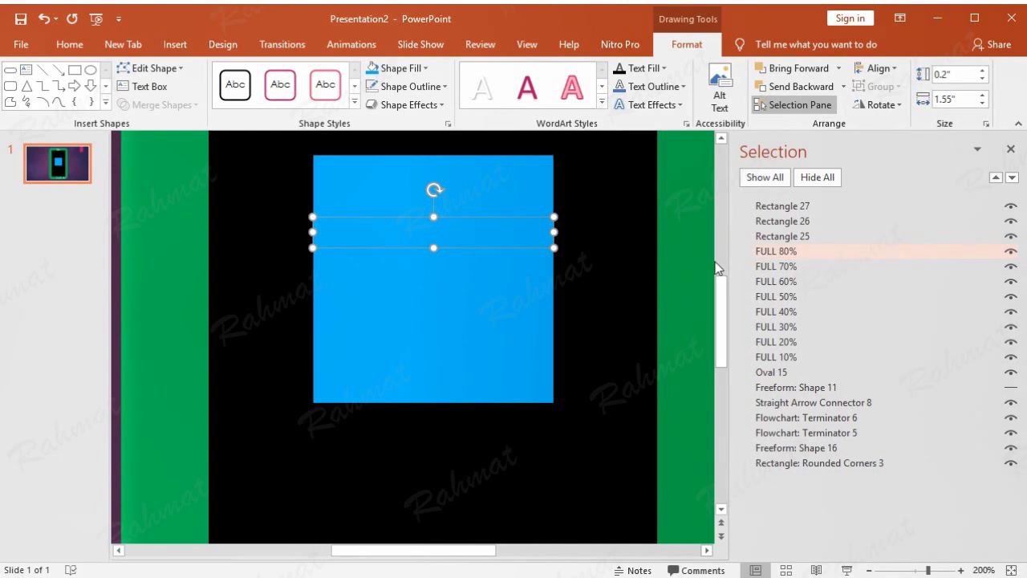
Rename Rectangle 25 to FULL 90% and begin renaming Rectangle 26 to FULL 100%.
click(783, 233)
click(786, 234)
drag(816, 237, 757, 237)
text(FULL 90%)
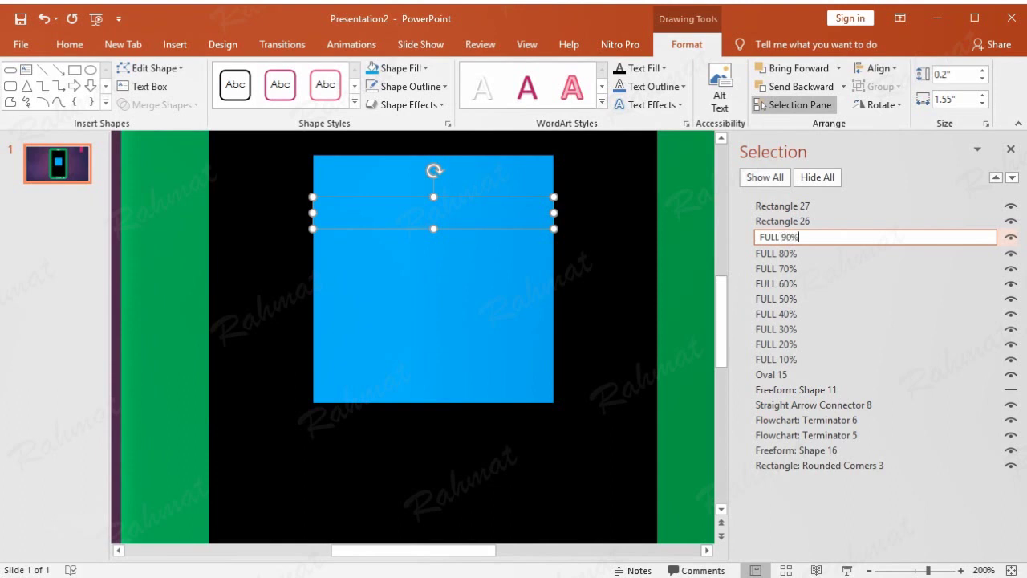
key(Return)
click(800, 221)
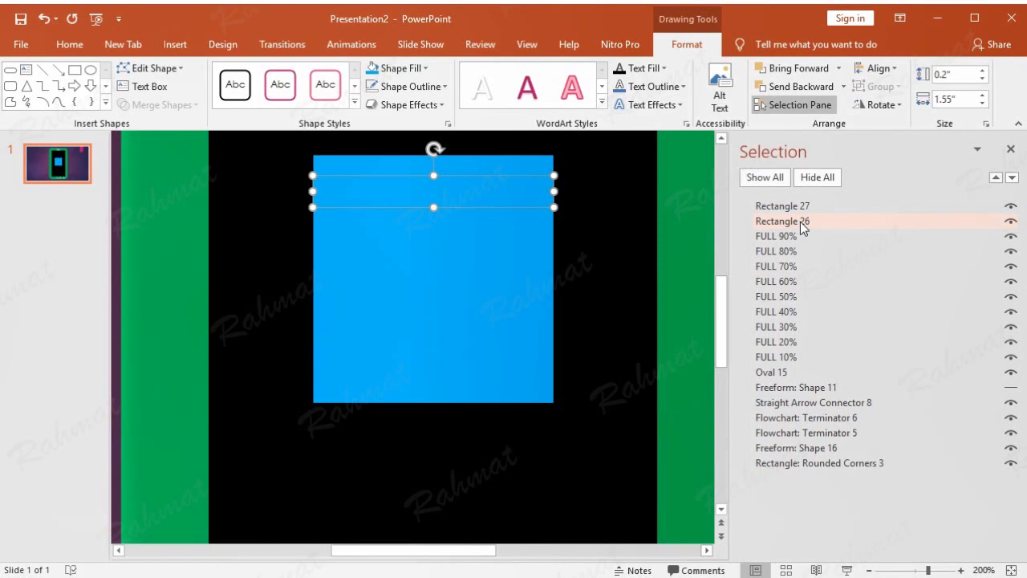
click(810, 223)
drag(819, 222, 759, 222)
text(FULL)
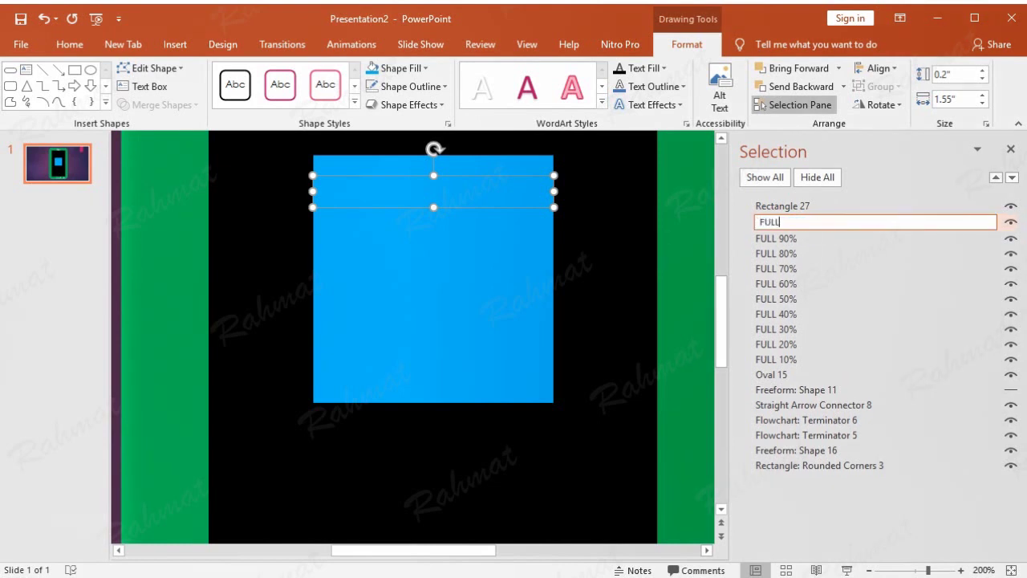
text( 100)
Confirm the FULL 100% name and hide Rectangle 27.
click(703, 196)
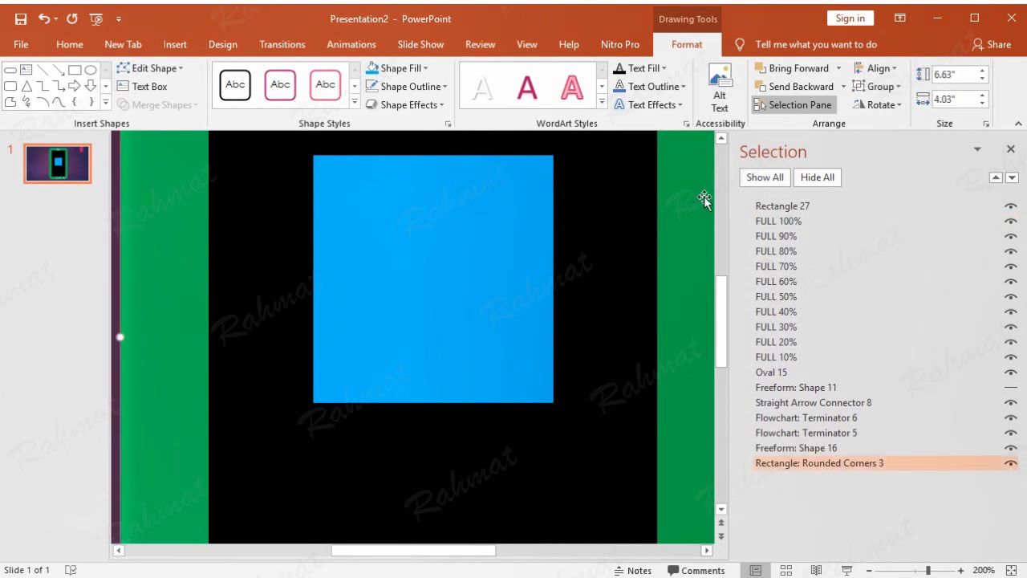
click(820, 206)
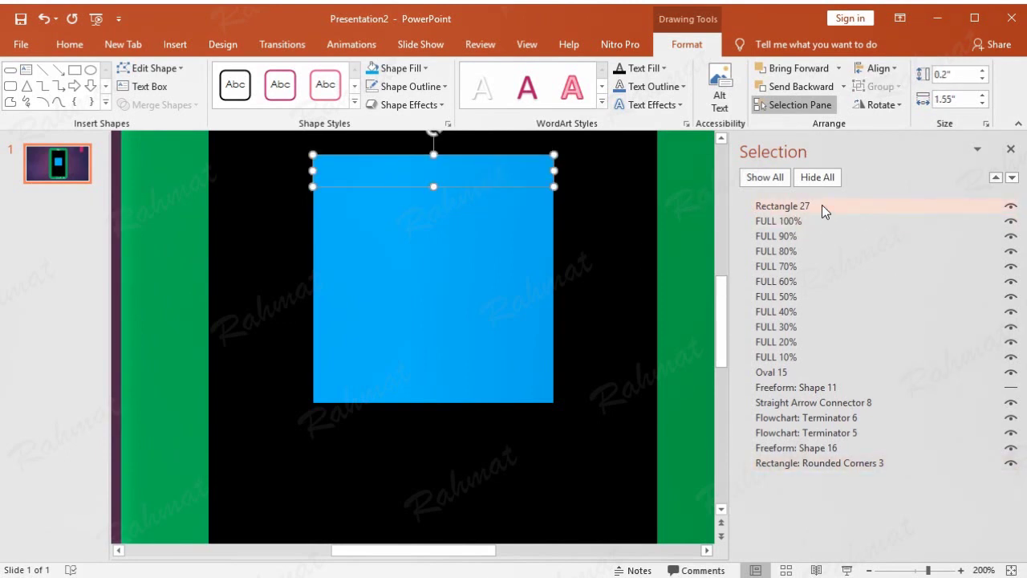
click(1010, 206)
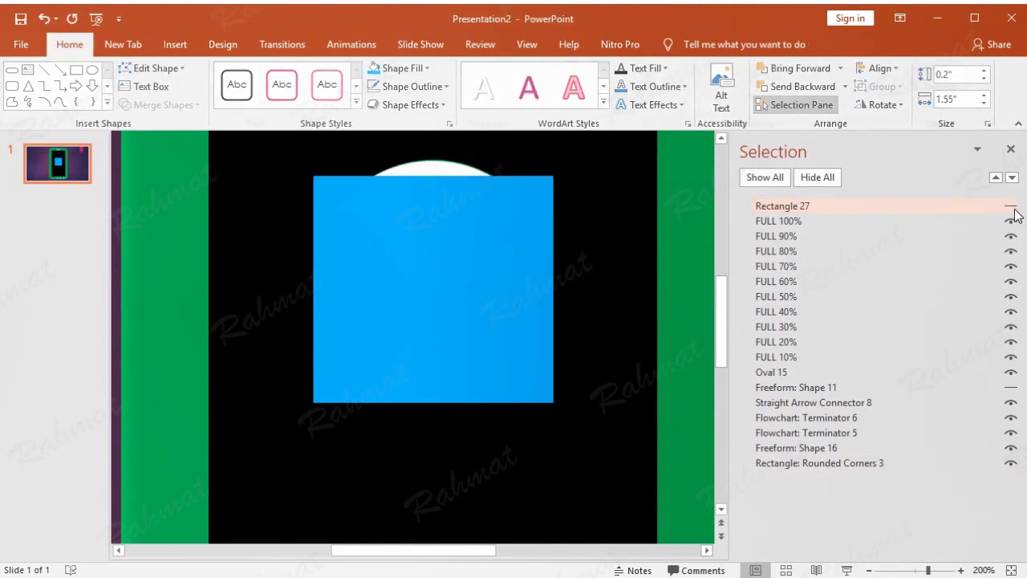
Nudge the FULL 100%, 90%, 80% and 60% strips upward to cover the white dome.
click(485, 185)
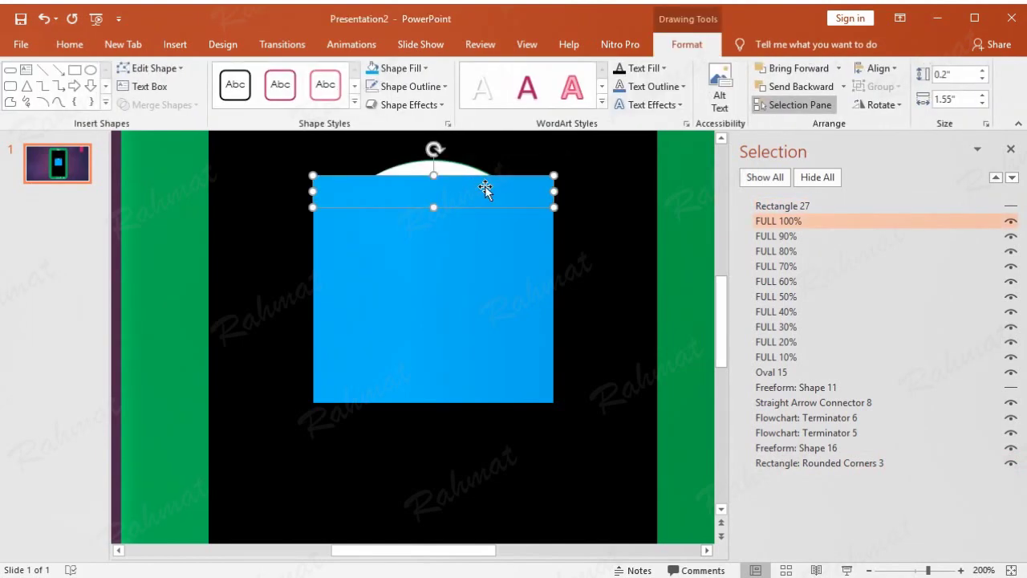
drag(484, 188, 486, 168)
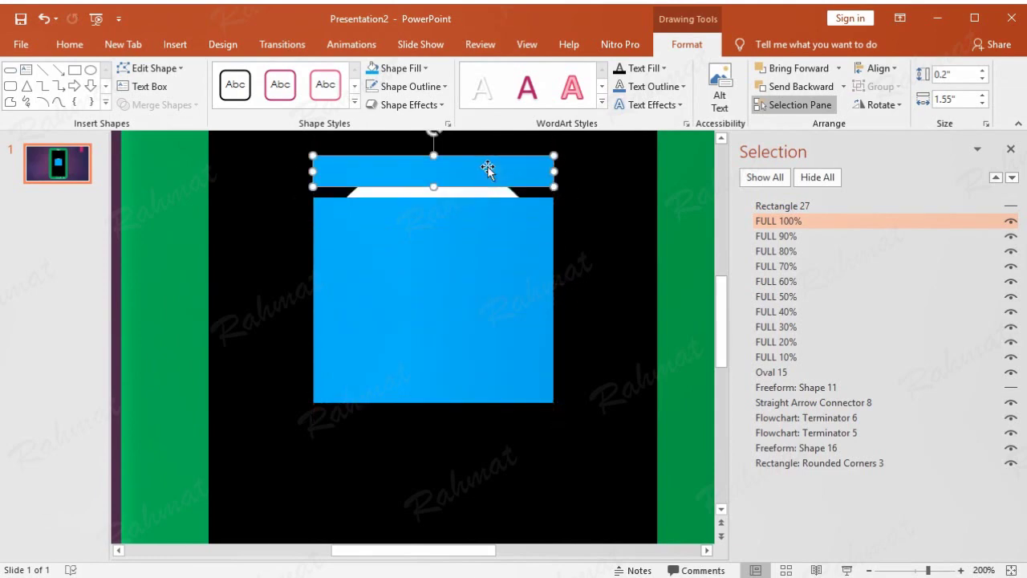
mouse_move(495, 211)
mouse_down()
mouse_move(493, 190)
mouse_move(487, 238)
mouse_up()
click(489, 224)
drag(483, 282, 487, 281)
click(623, 207)
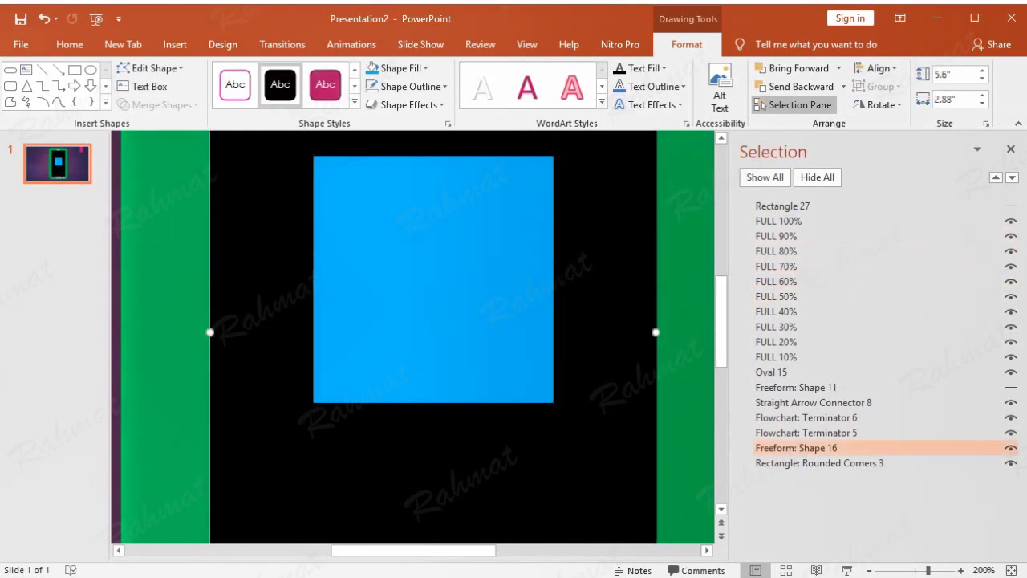
Hide the FULL 100% through 20% gauge strips, briefly toggling Oval 15 and the 10% strip.
click(1010, 220)
click(1011, 236)
click(1010, 251)
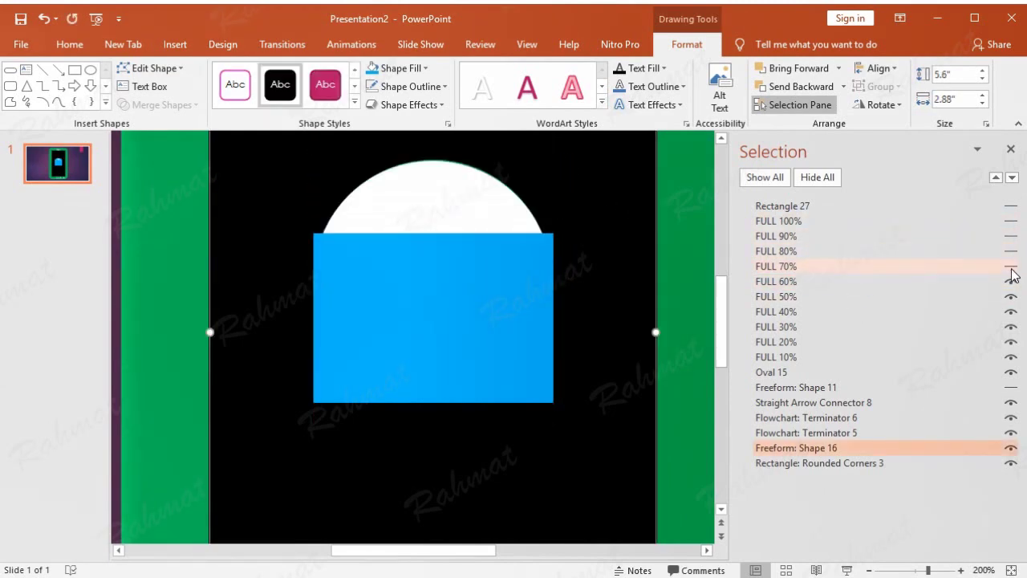
click(1010, 266)
click(1010, 281)
click(1010, 296)
click(1010, 311)
click(1010, 327)
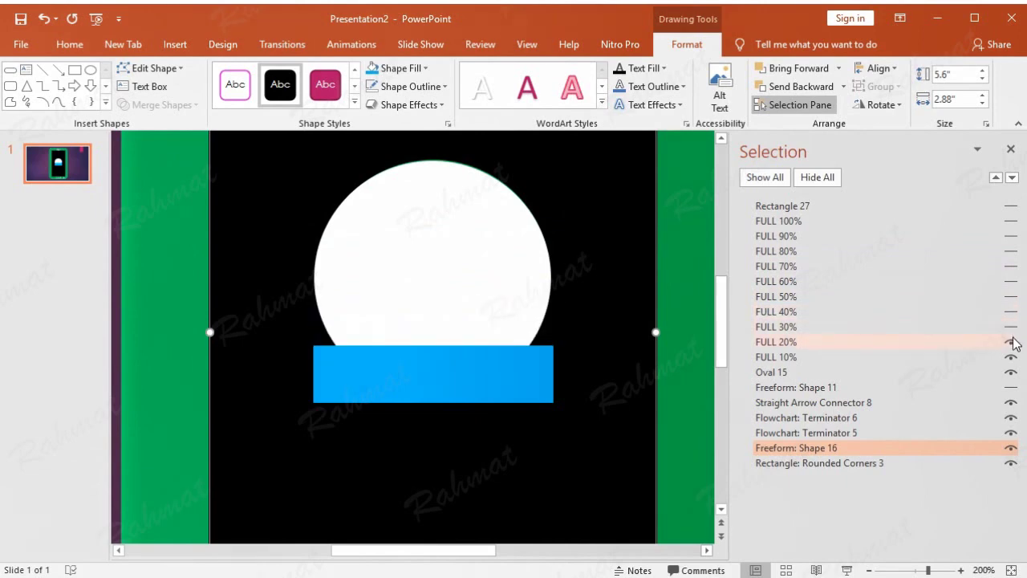
click(1010, 342)
click(1010, 373)
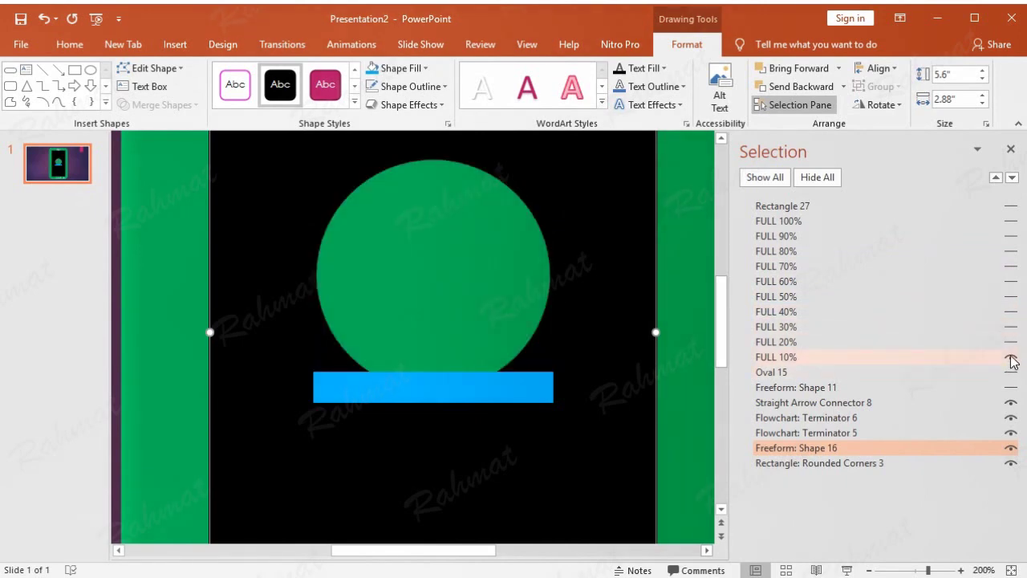
click(1011, 374)
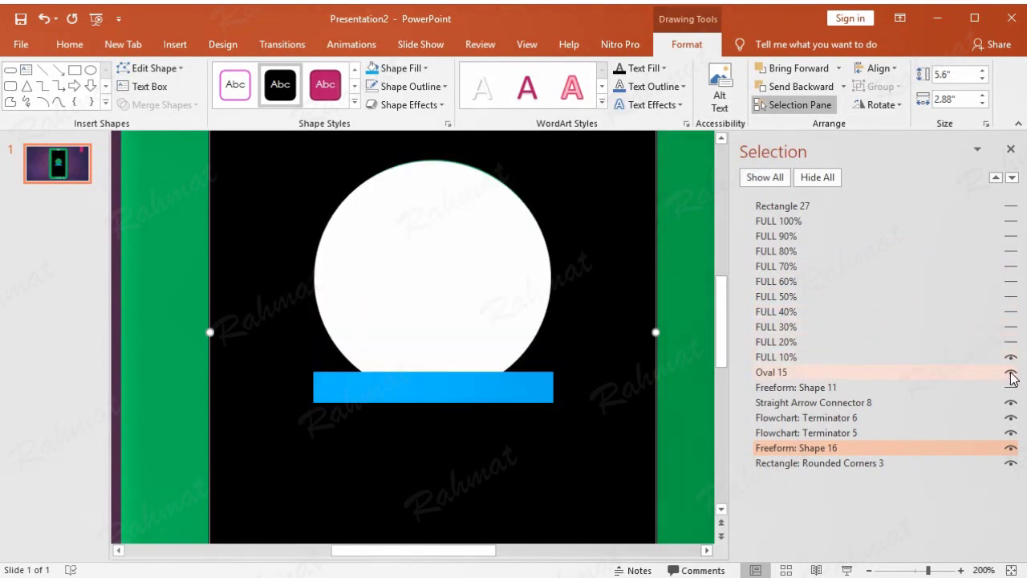
click(1011, 357)
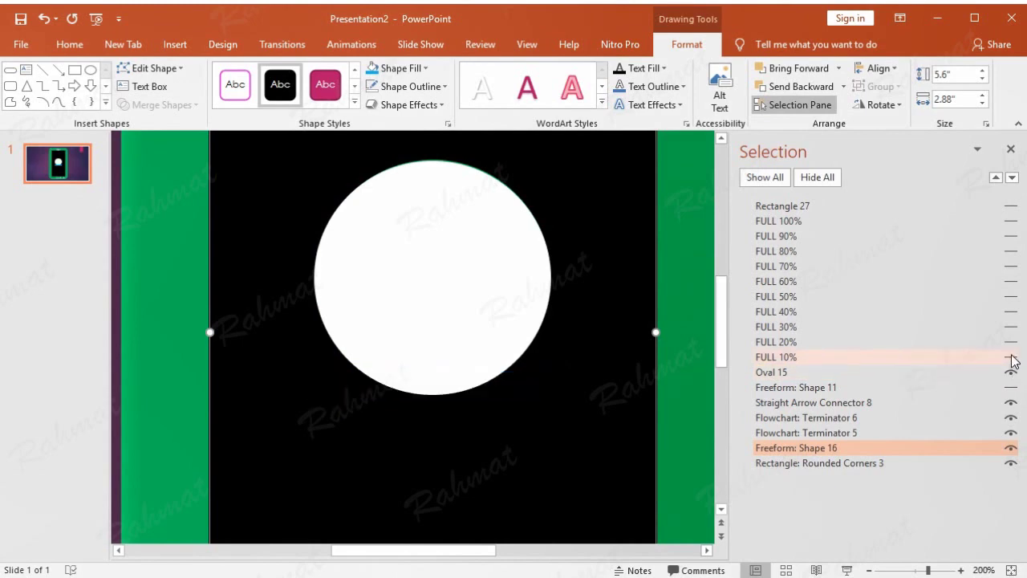
click(1011, 357)
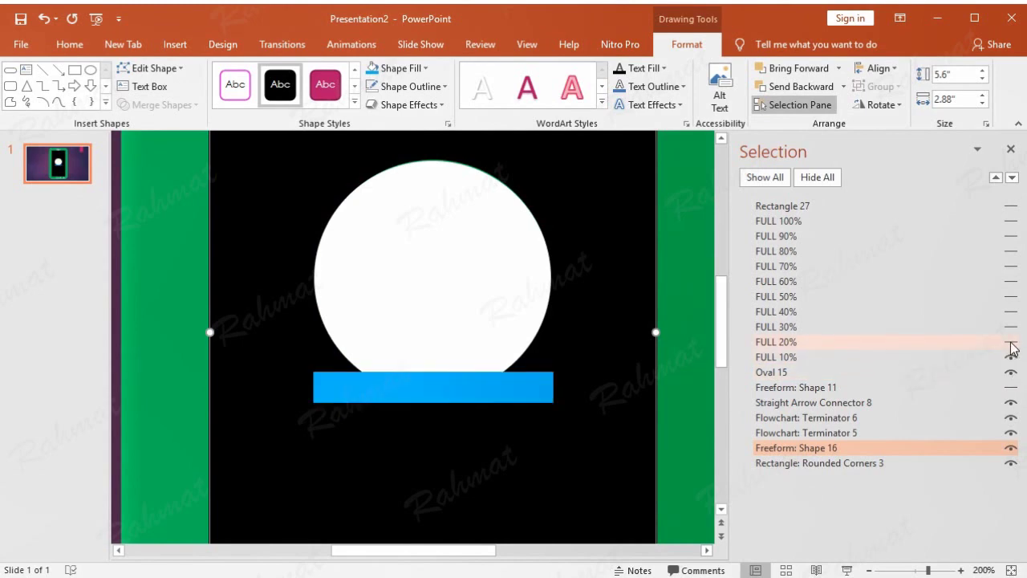
Unhide the FULL 20% through 100% strips so all gauge strips are visible again.
click(1011, 342)
click(1011, 326)
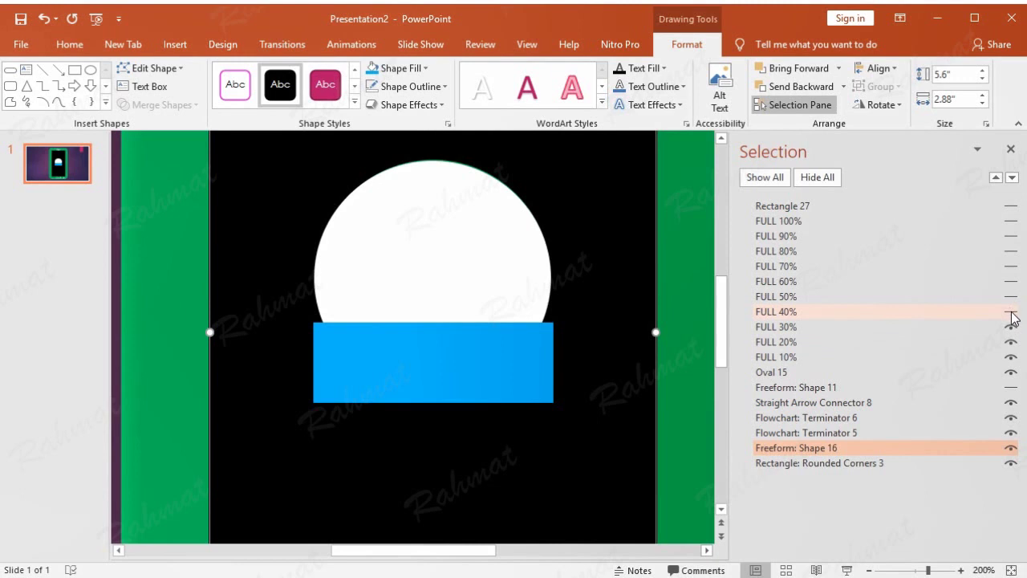
click(1011, 312)
click(1011, 296)
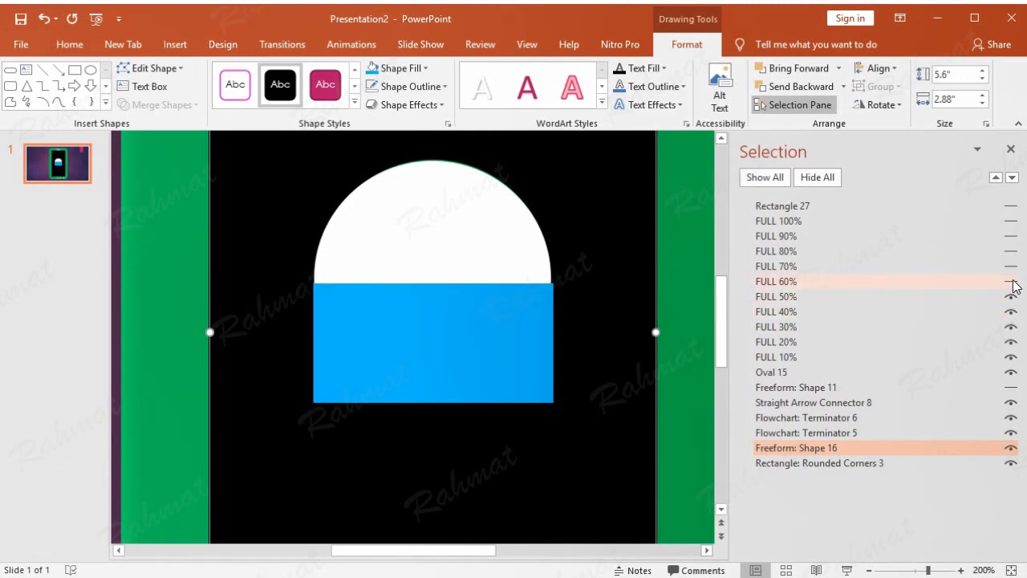
click(1011, 282)
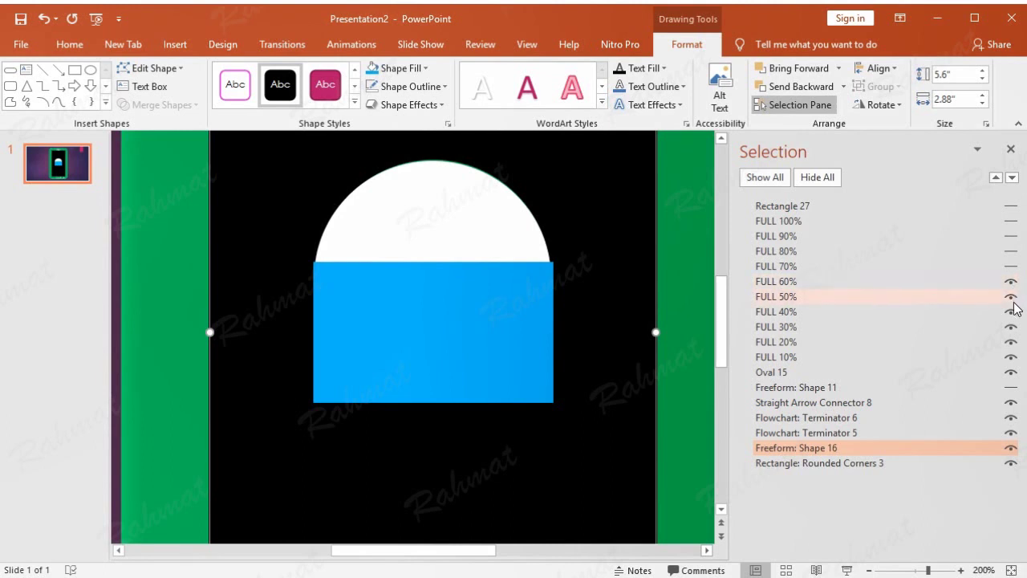
click(1012, 298)
click(1012, 299)
click(1011, 267)
click(1011, 251)
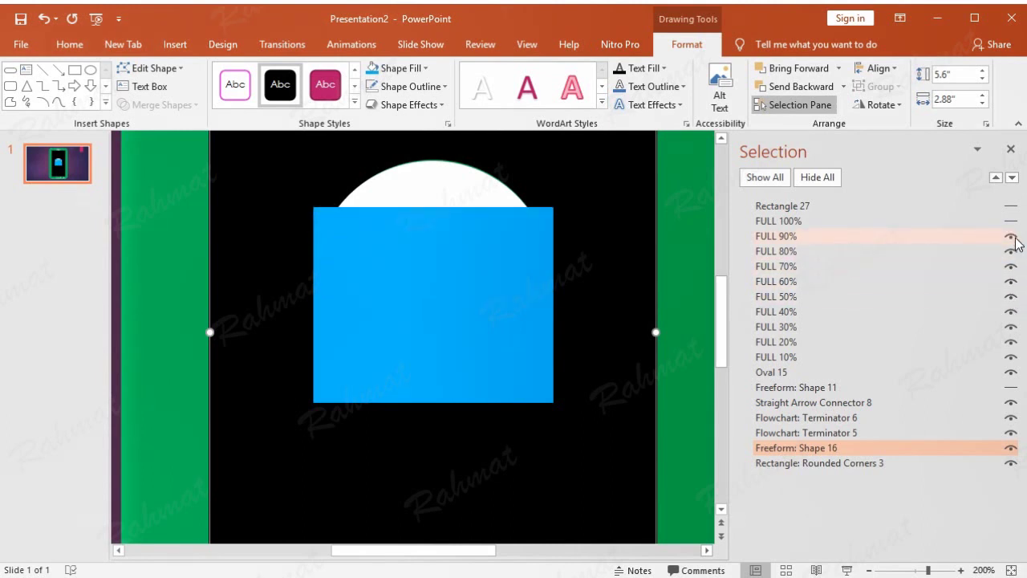
click(1011, 236)
click(1011, 221)
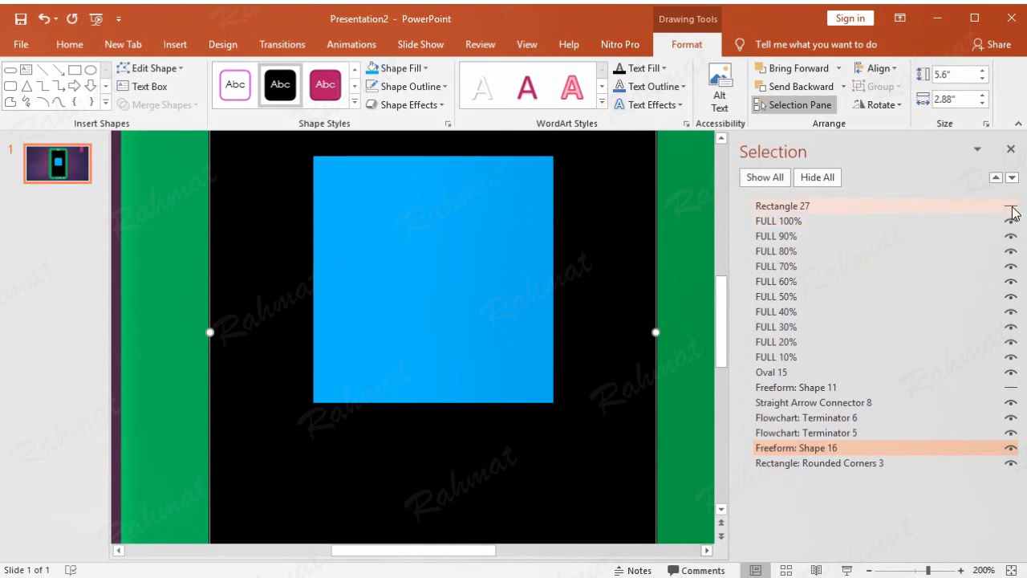
Show Rectangle 27, select it, and hide it again in the Selection Pane.
click(893, 208)
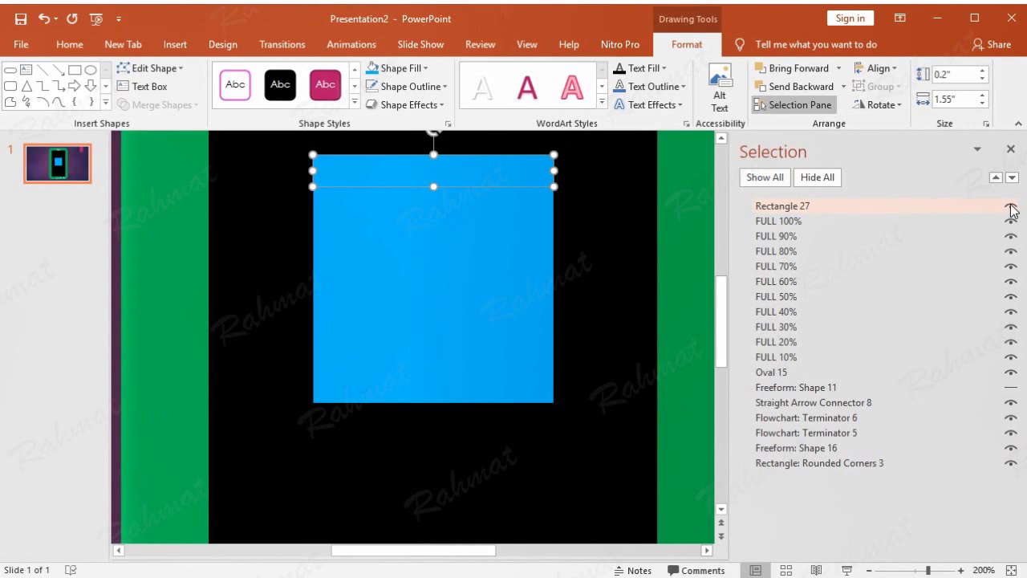
click(1012, 207)
click(875, 208)
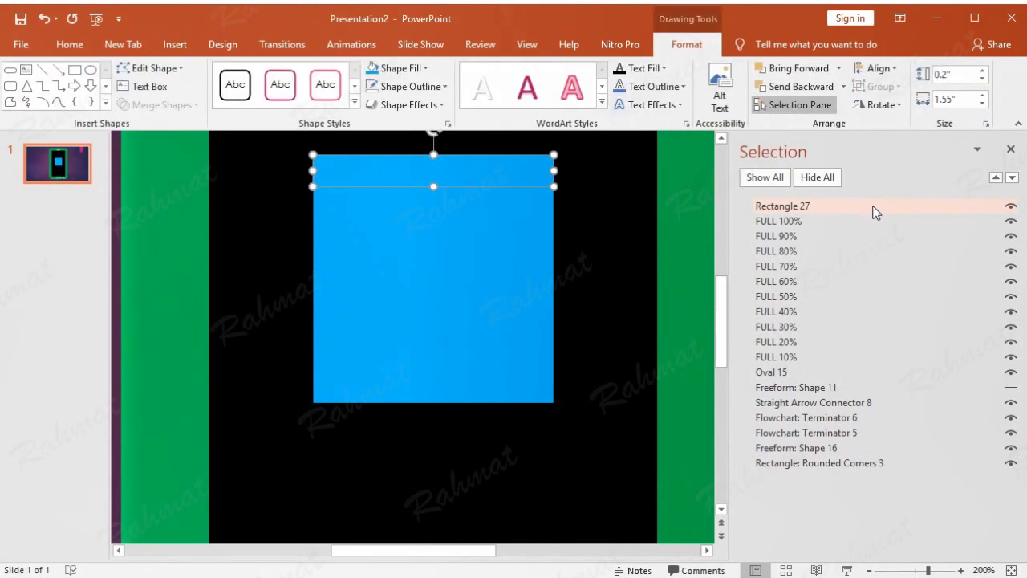
click(1011, 206)
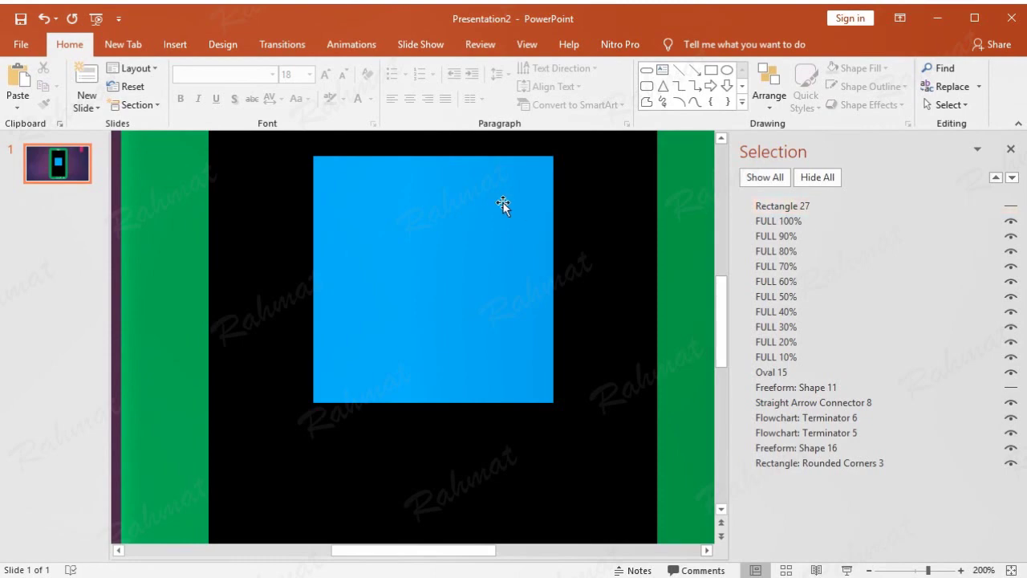
Try cutting the FULL 100% strip, then undo to restore it.
click(498, 159)
right_click(500, 160)
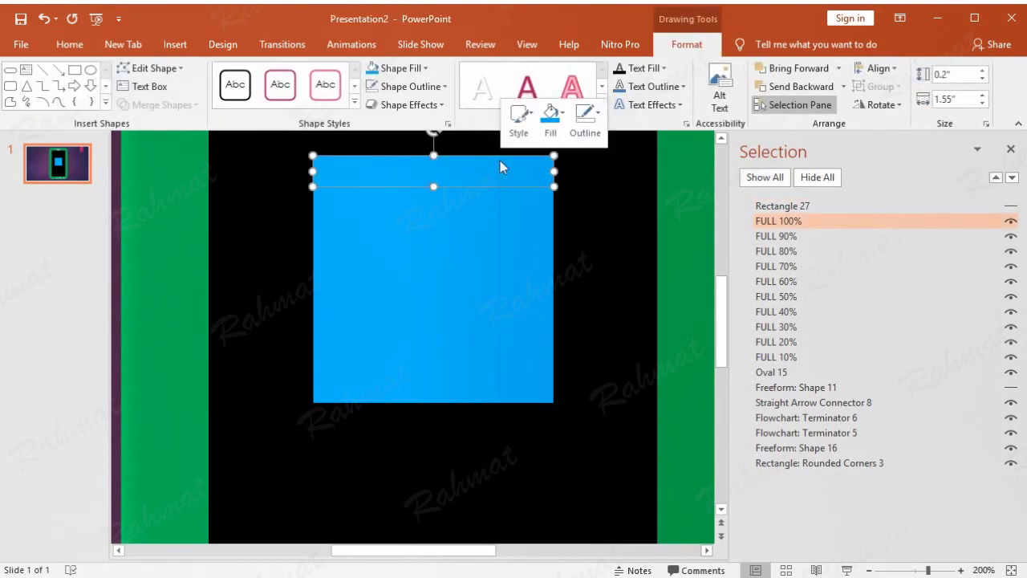
click(530, 172)
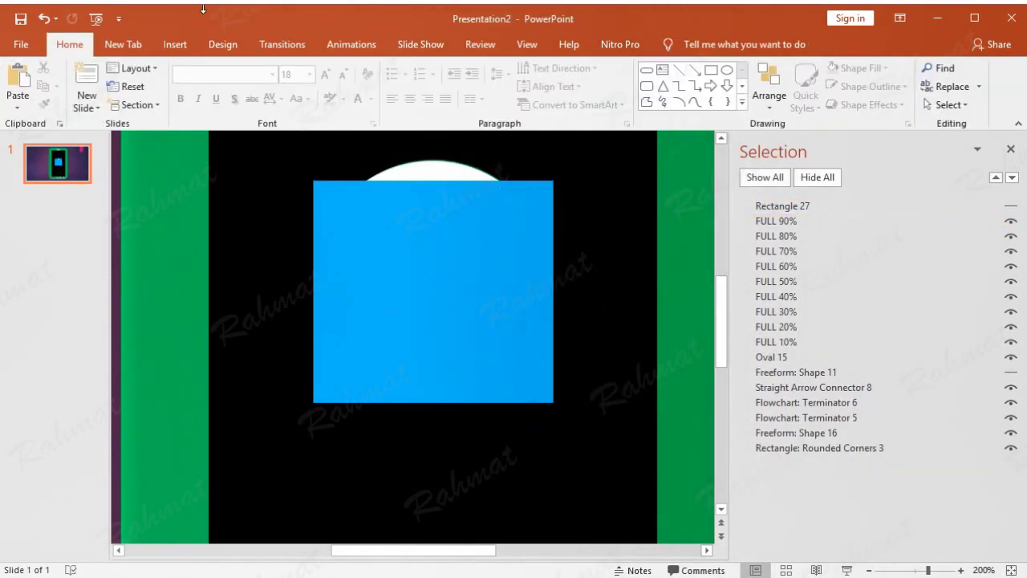
click(44, 18)
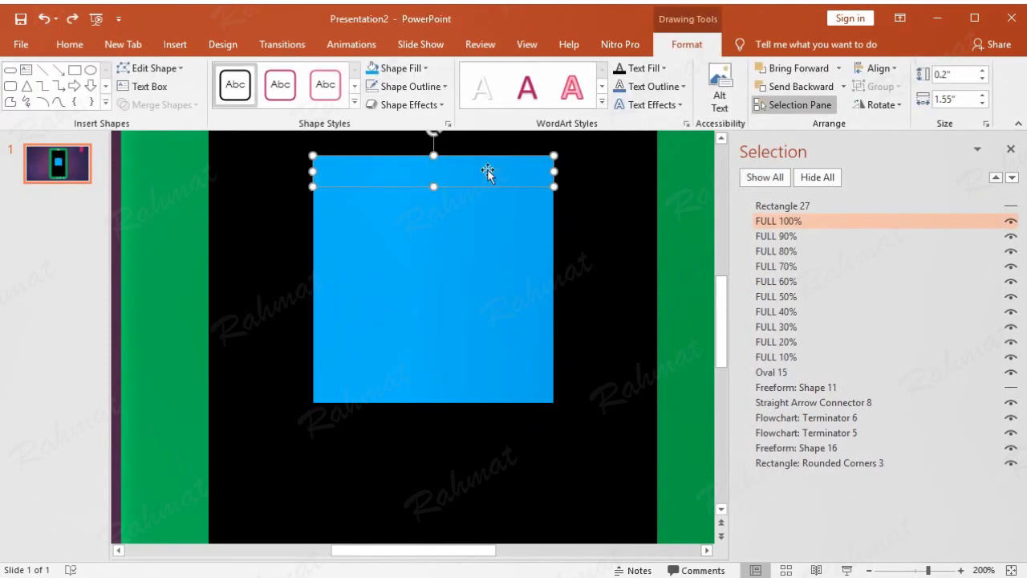
Cut Rectangle 27 off the slide and fit the slide to the window.
click(777, 206)
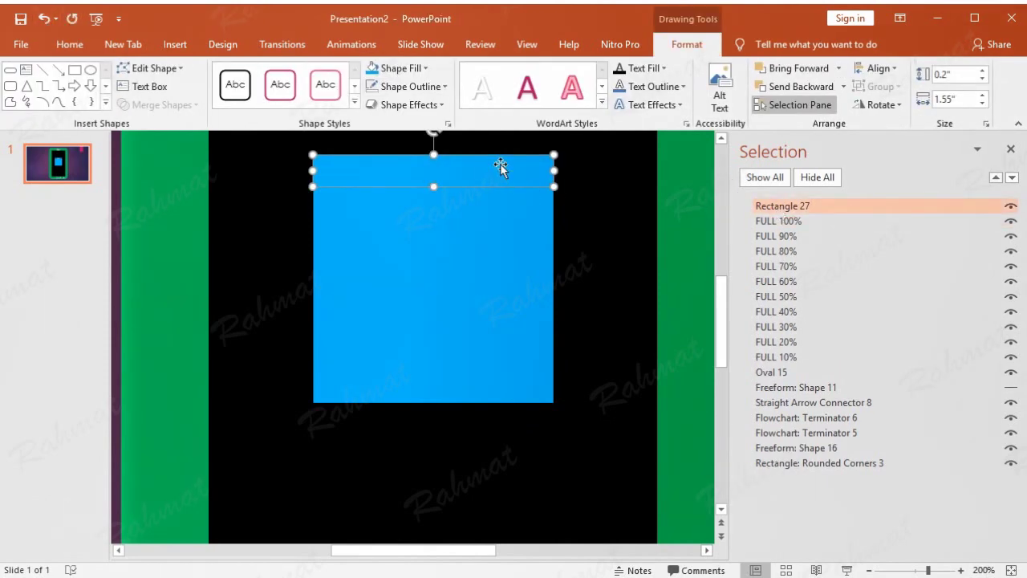
right_click(500, 166)
click(514, 173)
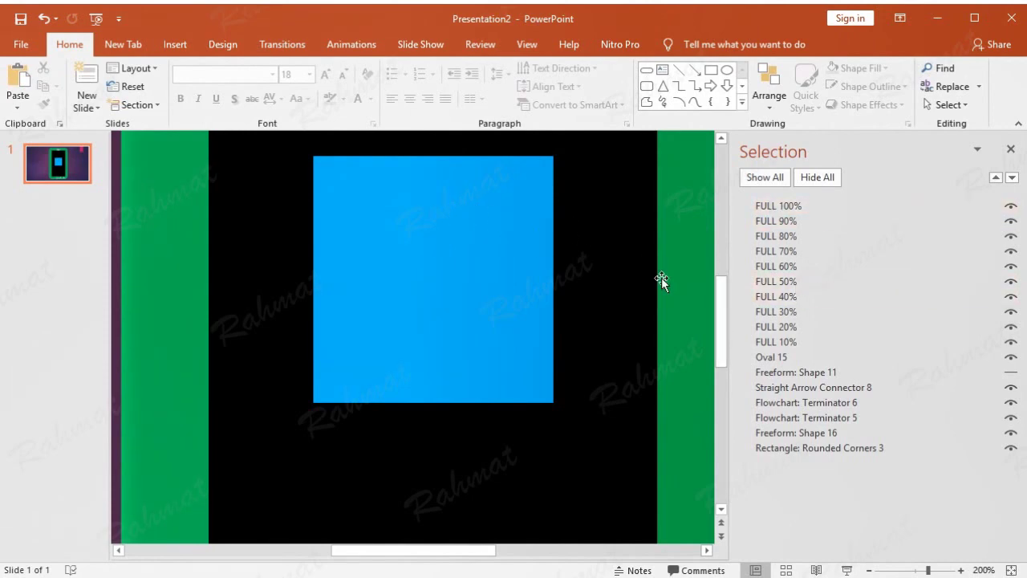
click(527, 44)
click(465, 94)
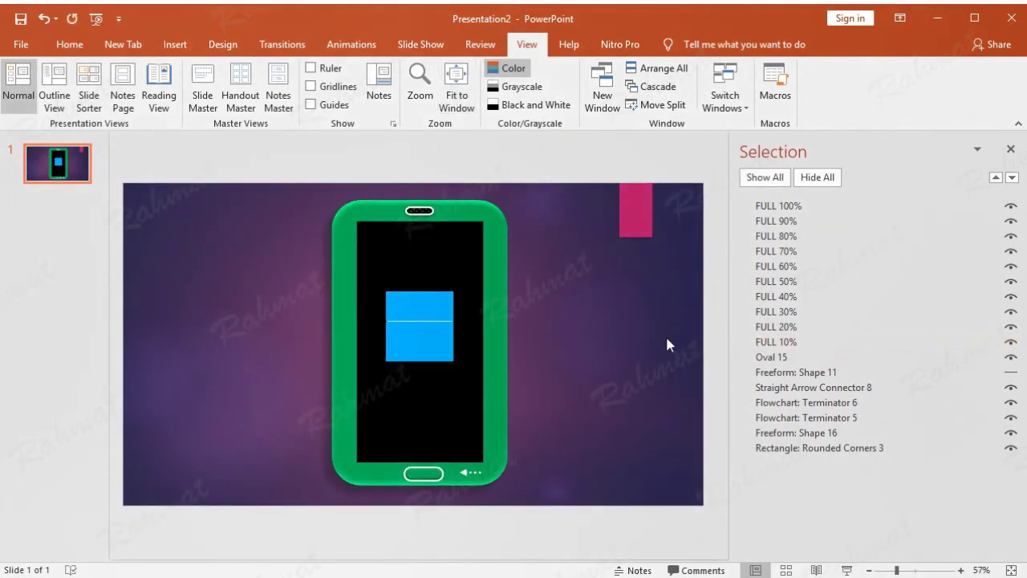
Zoom to 100%, then briefly show and rehide the ring Freeform: Shape 11.
click(419, 84)
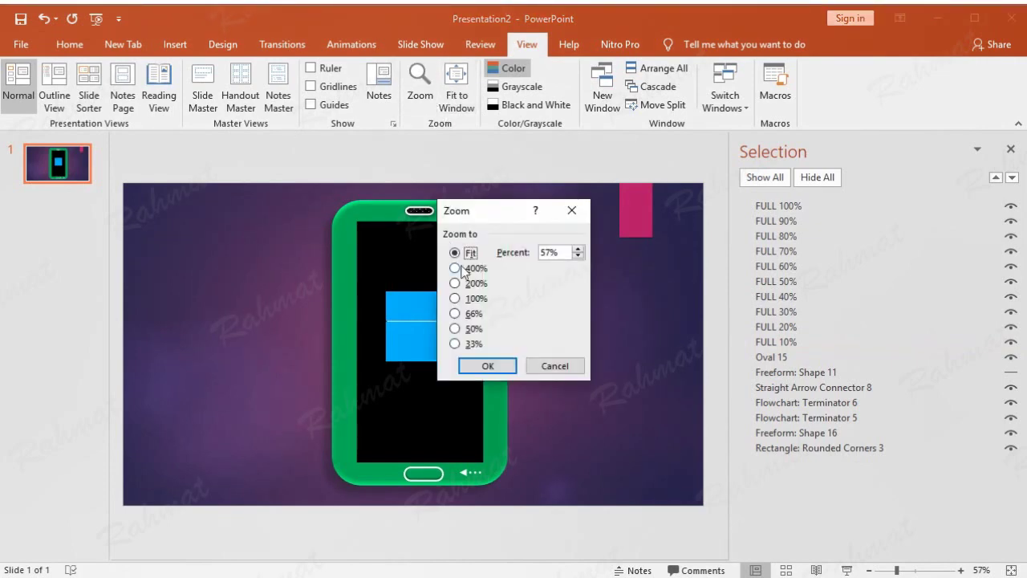
click(481, 298)
click(487, 365)
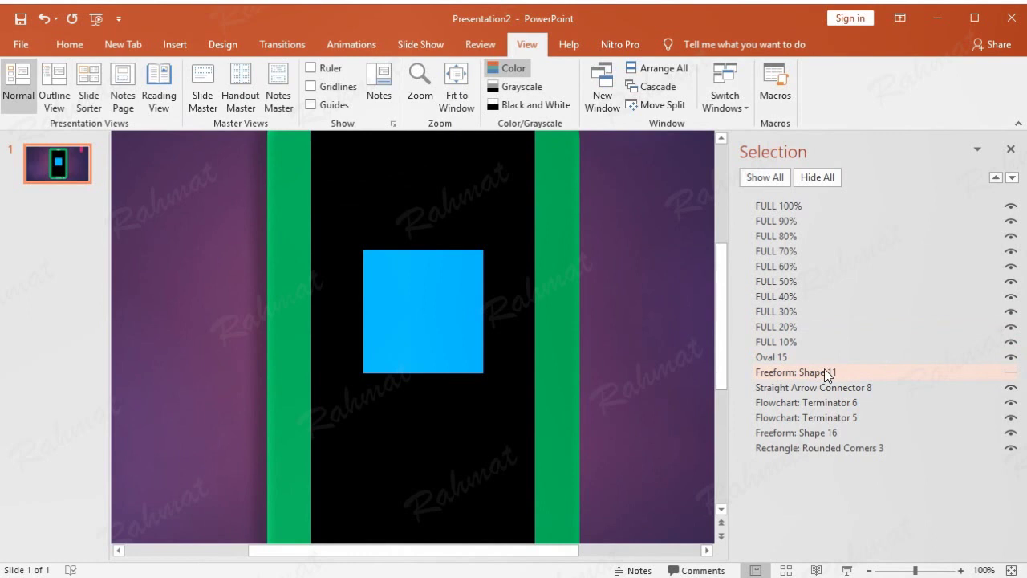
click(1013, 374)
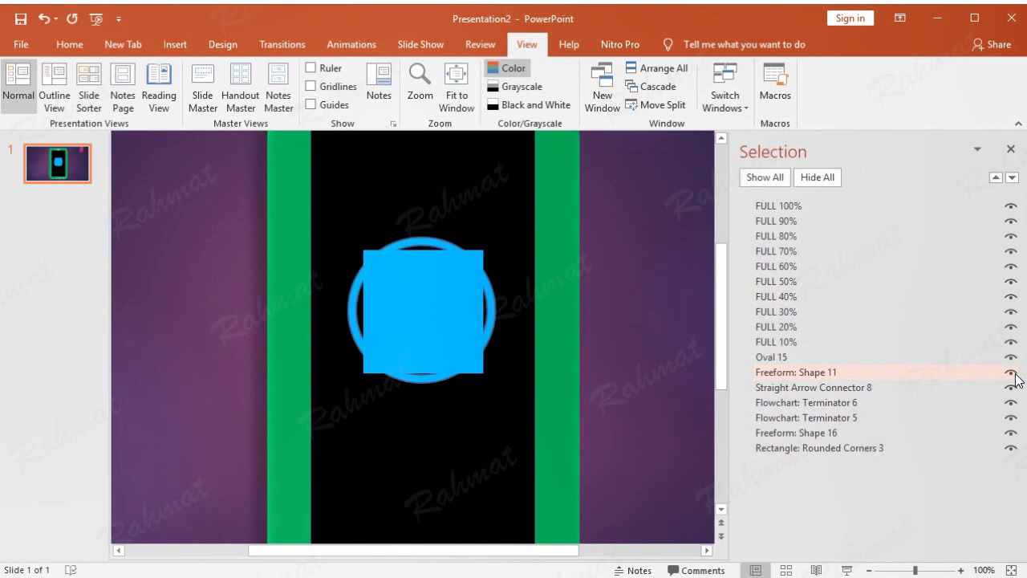
click(1013, 374)
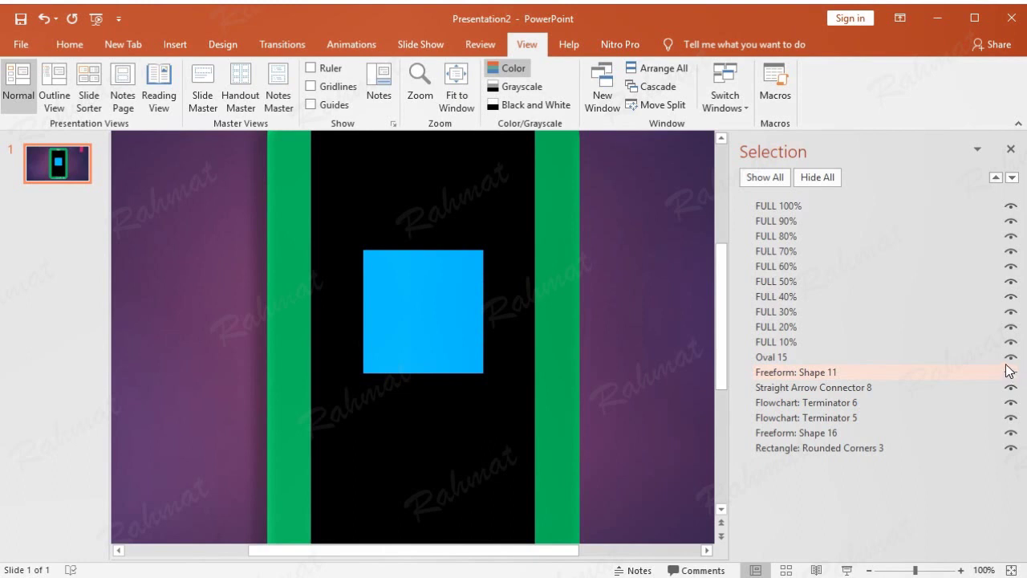
Bring the black screen Freeform: Shape 16 to the front and fit the slide to the window.
click(479, 176)
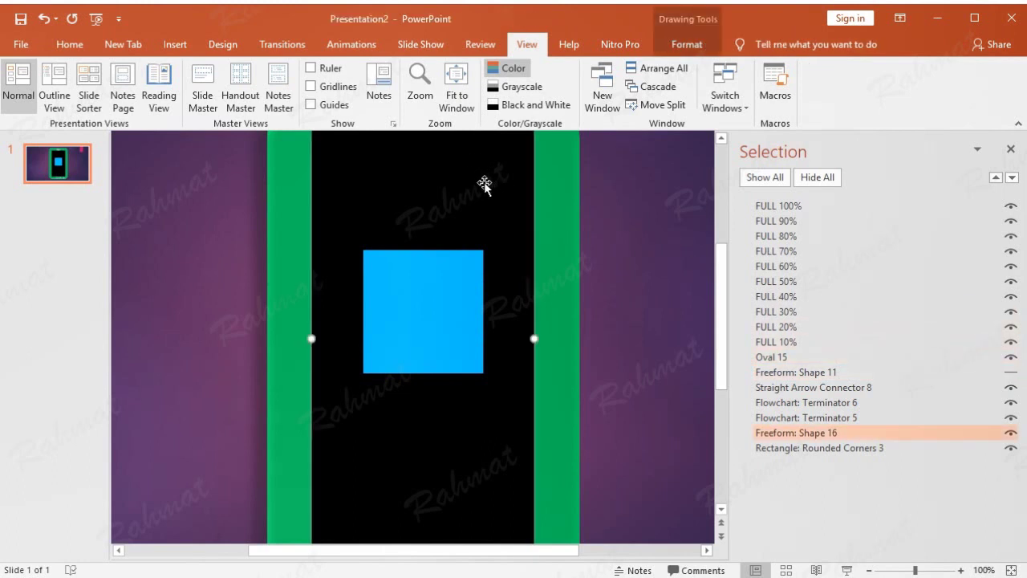
drag(479, 187, 617, 193)
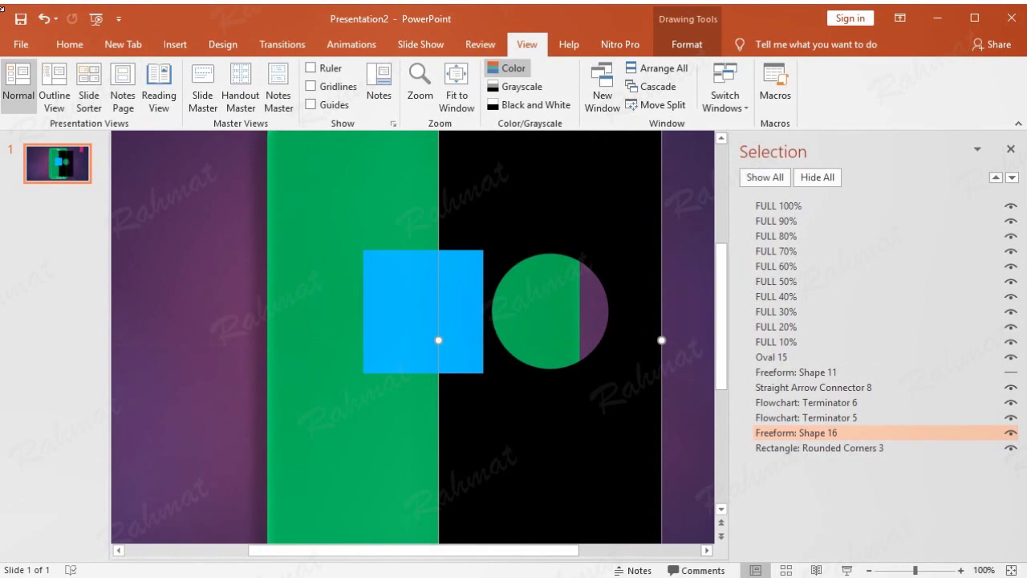
click(43, 18)
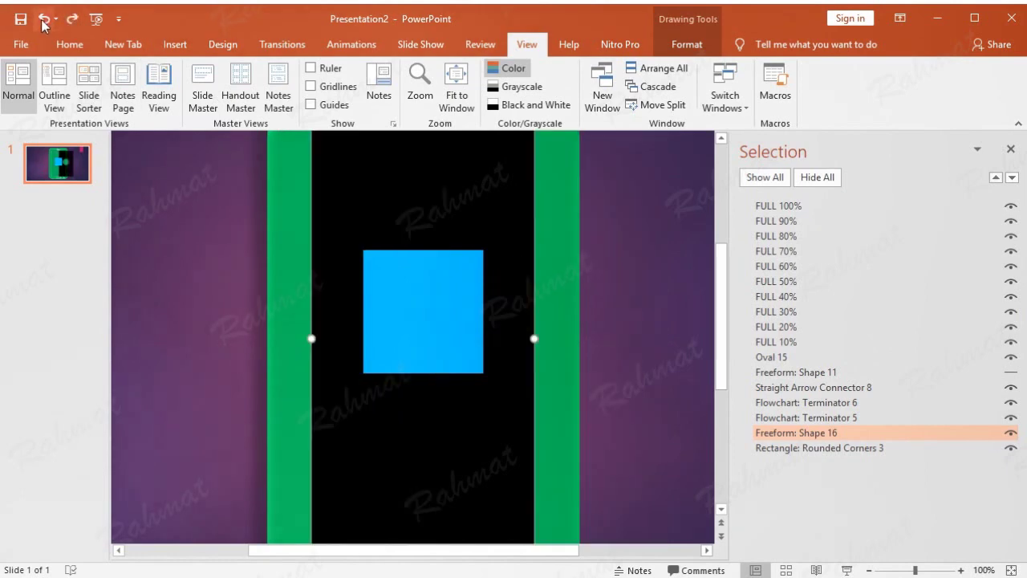
right_click(470, 191)
mouse_move(589, 347)
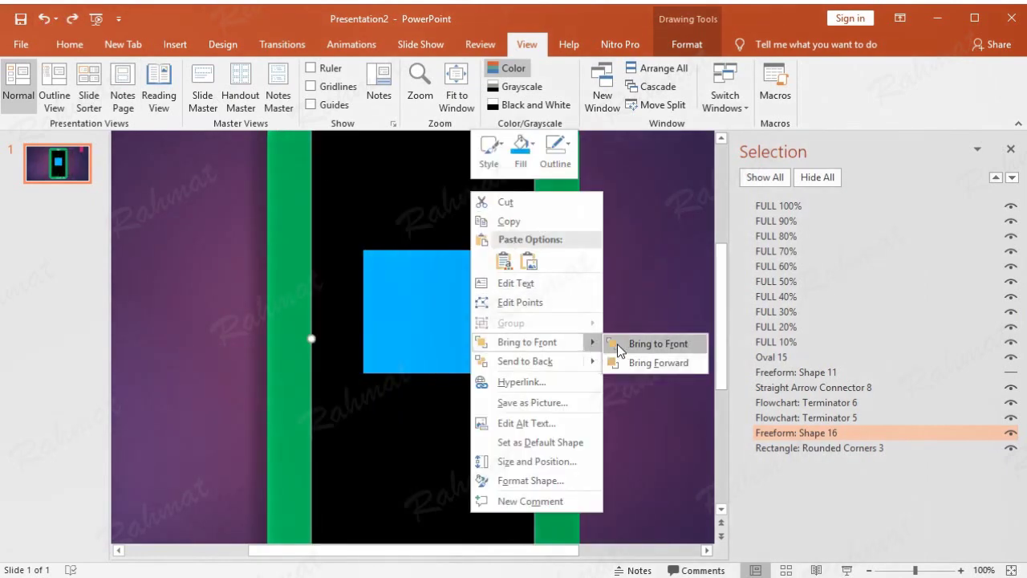
click(624, 342)
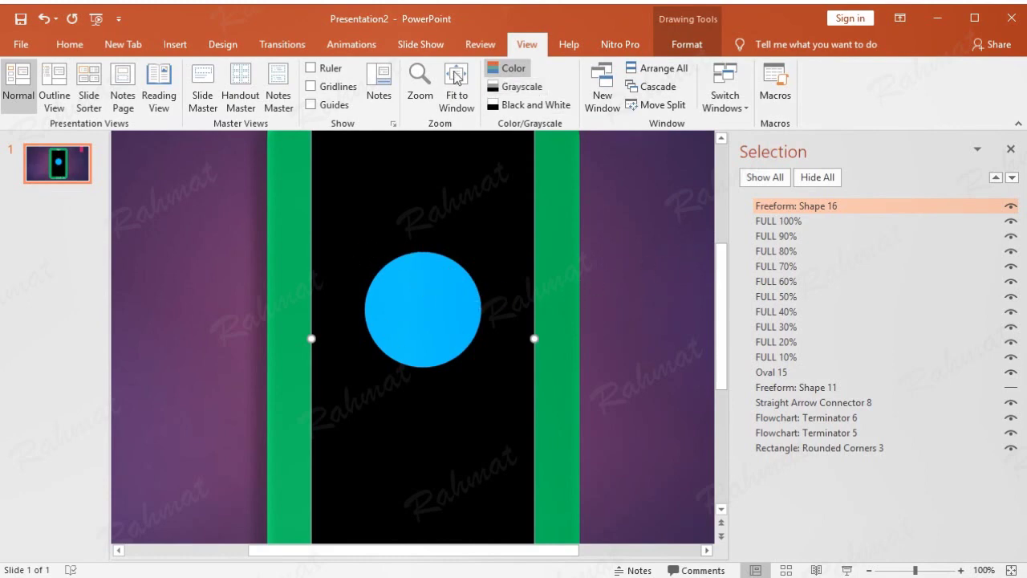
click(456, 84)
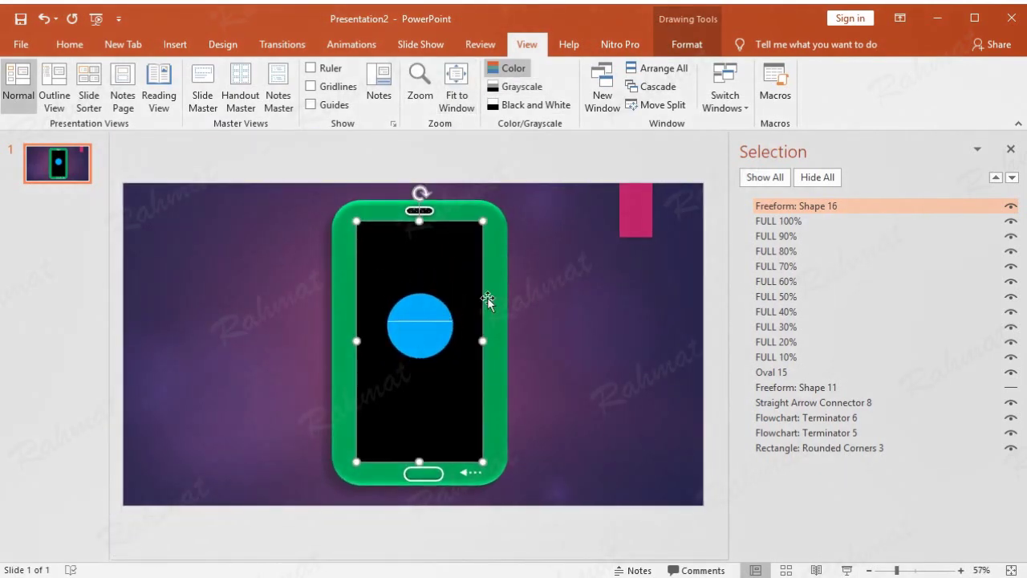
Hide the black screen Shape 16 and make the ring Freeform: Shape 11 visible.
click(567, 296)
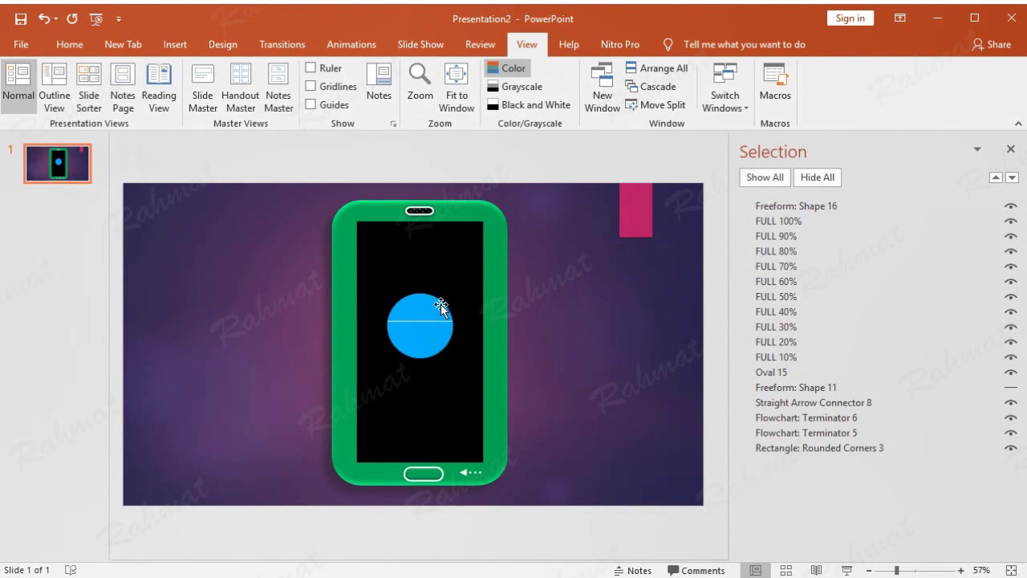
click(1009, 390)
click(441, 252)
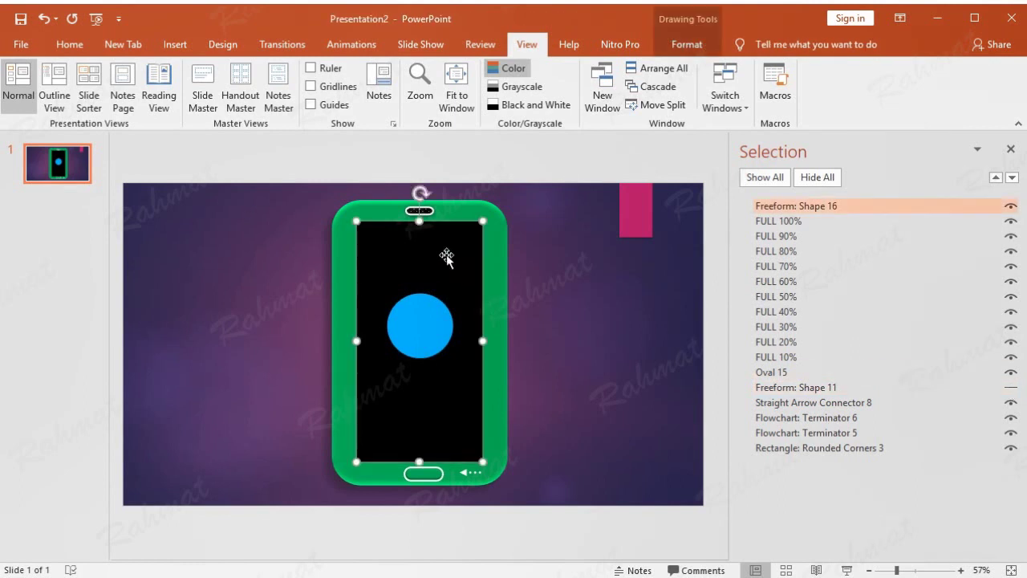
click(1011, 208)
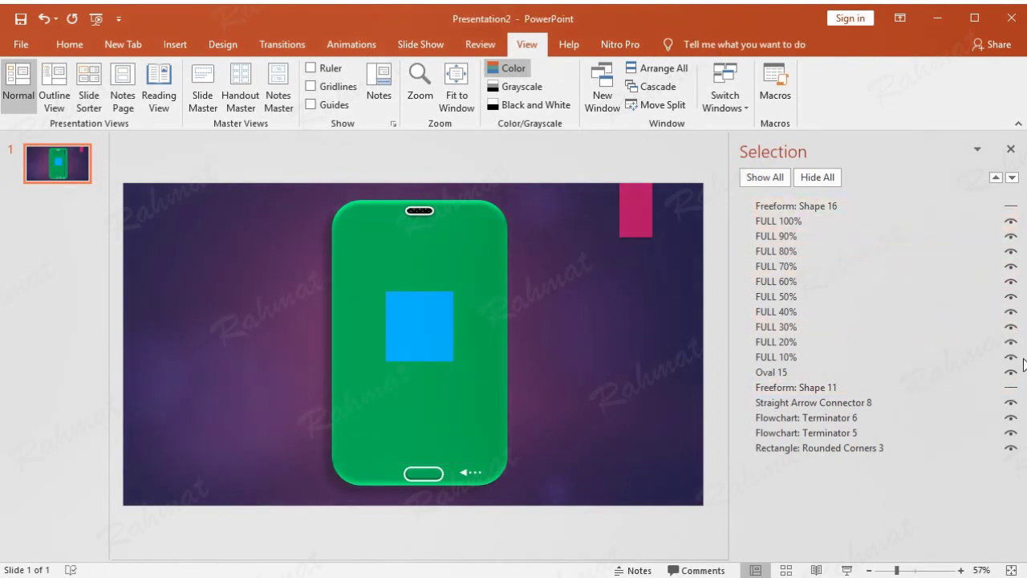
click(912, 389)
click(1011, 386)
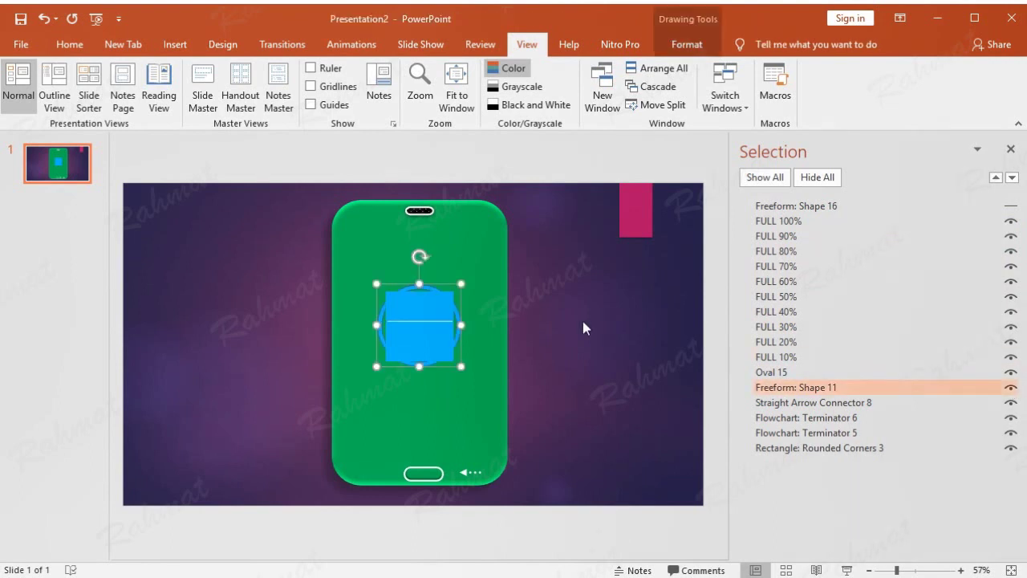
Bring the ring Freeform: Shape 11 to the front.
right_click(436, 281)
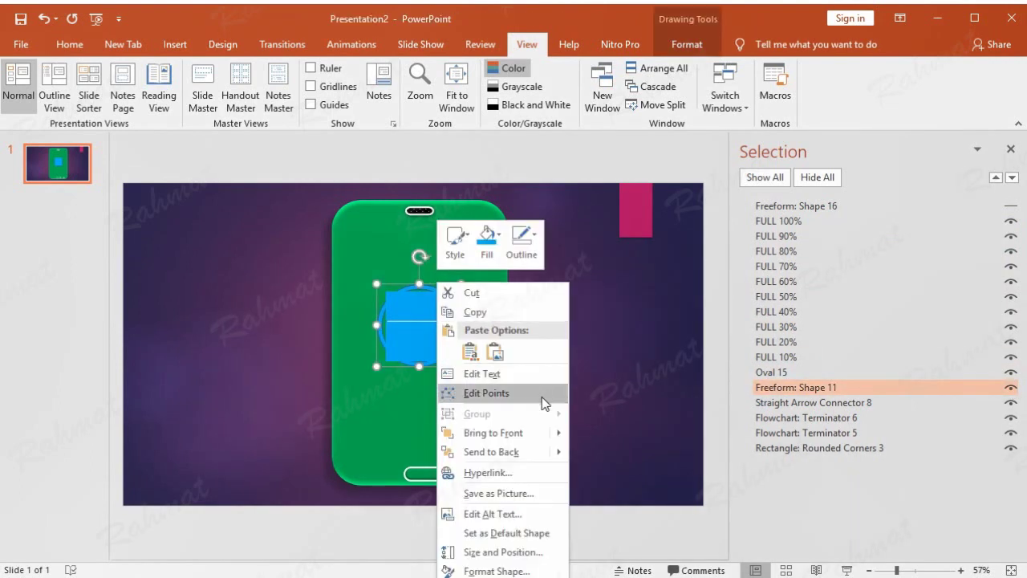
mouse_move(550, 434)
click(598, 434)
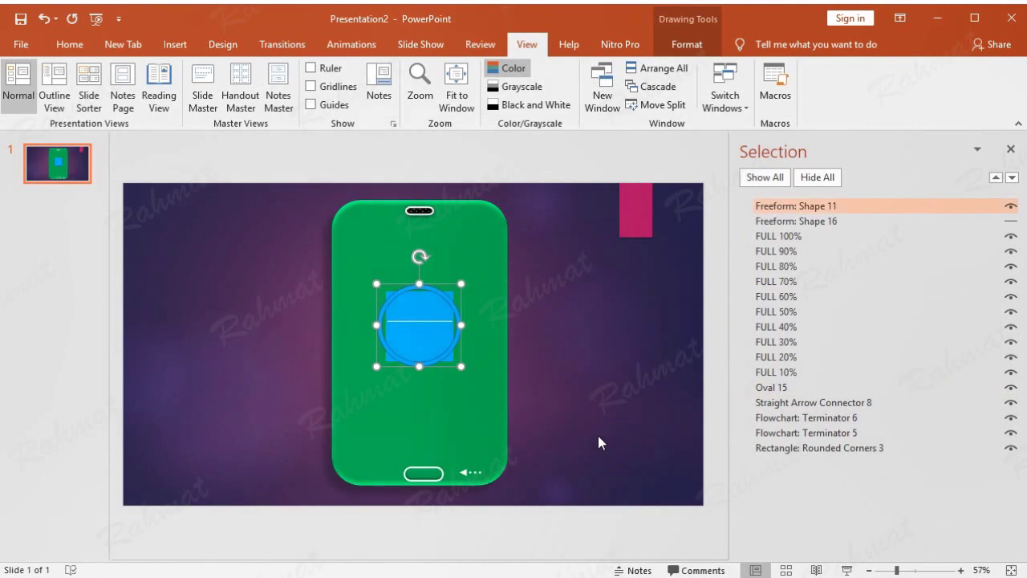
Unhide the black screen shape, keep the ring in place, and choose 100% zoom.
click(1011, 220)
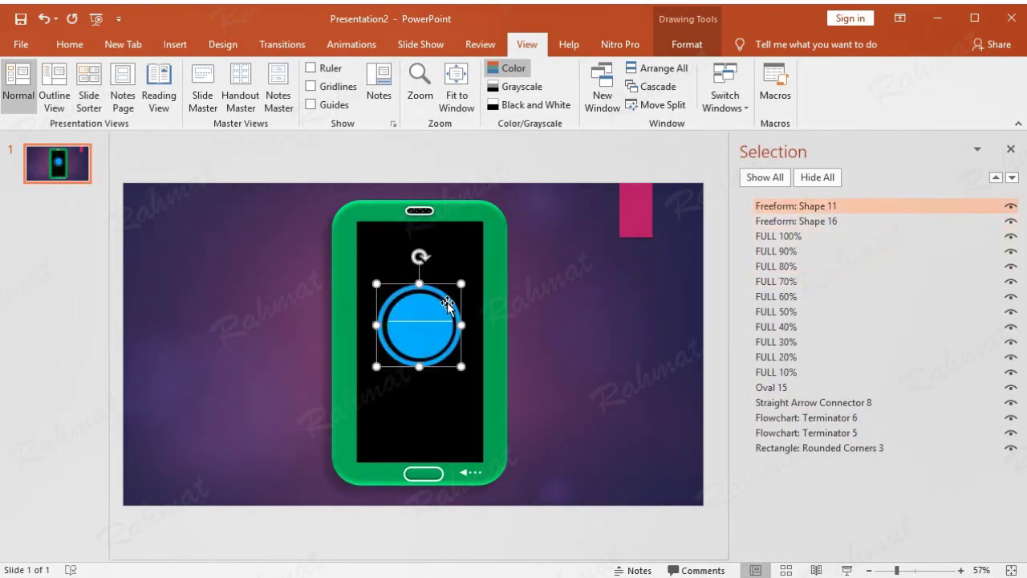
click(451, 286)
drag(452, 286, 586, 273)
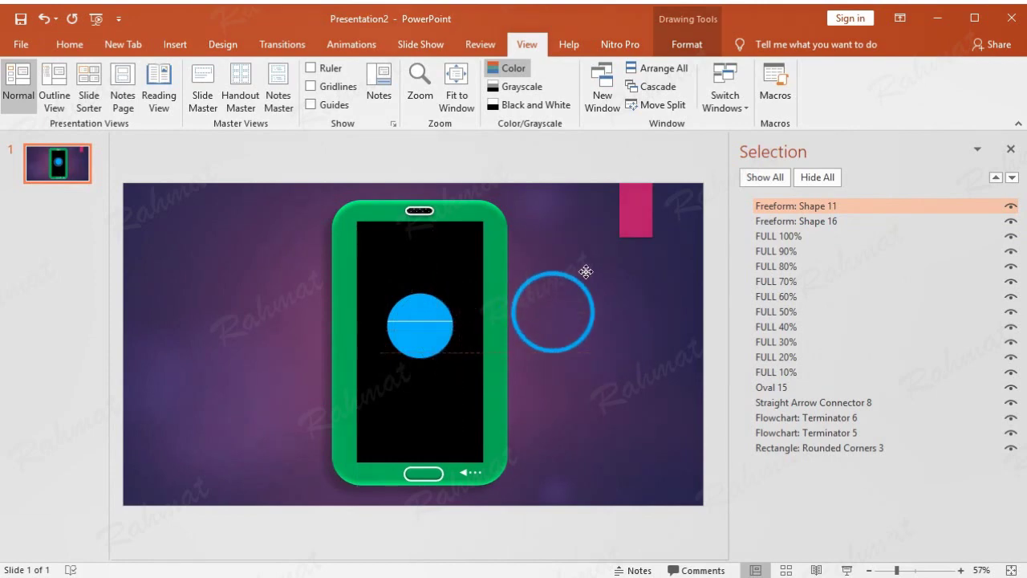
click(45, 18)
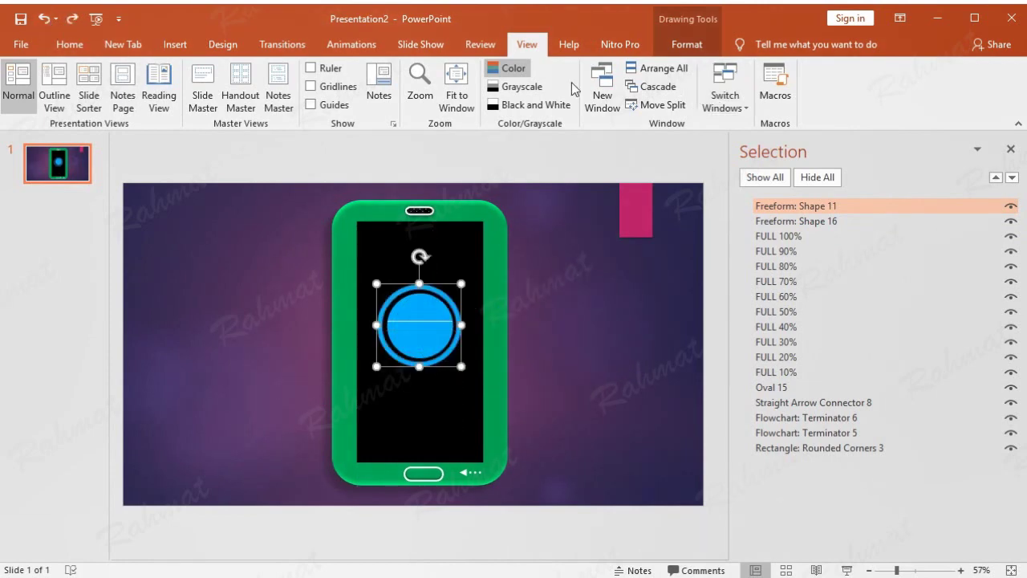
click(425, 92)
click(475, 298)
At 100% zoom, nudge the blue ring slightly right and up on the phone screen.
click(488, 366)
click(638, 304)
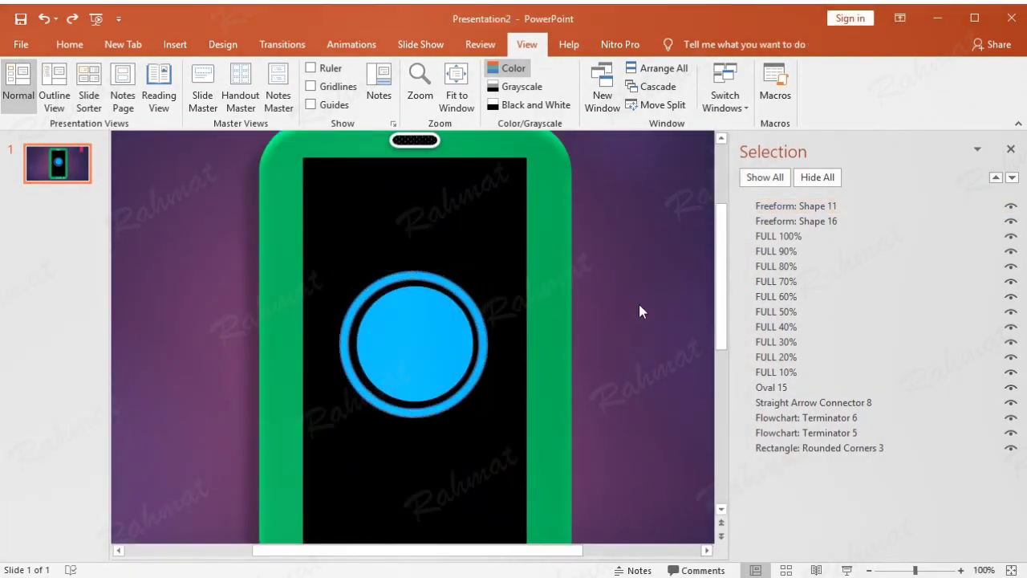
click(485, 333)
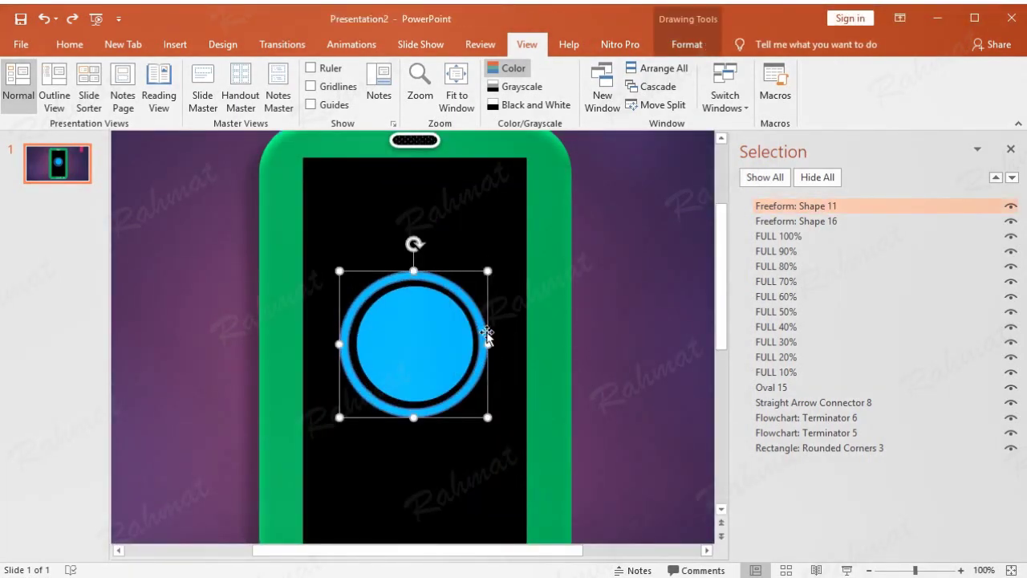
drag(485, 334, 487, 337)
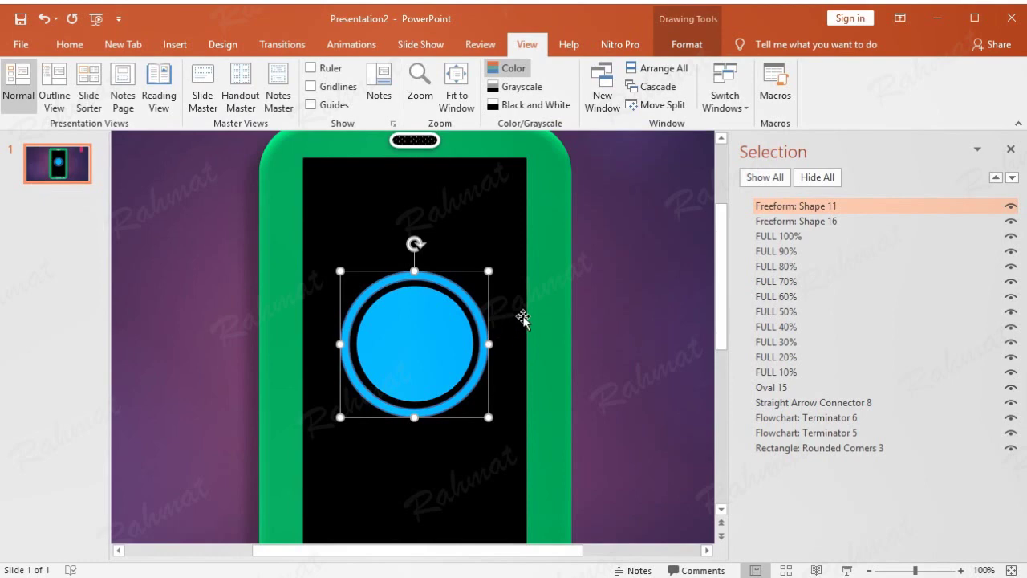
key(ctrl+Up)
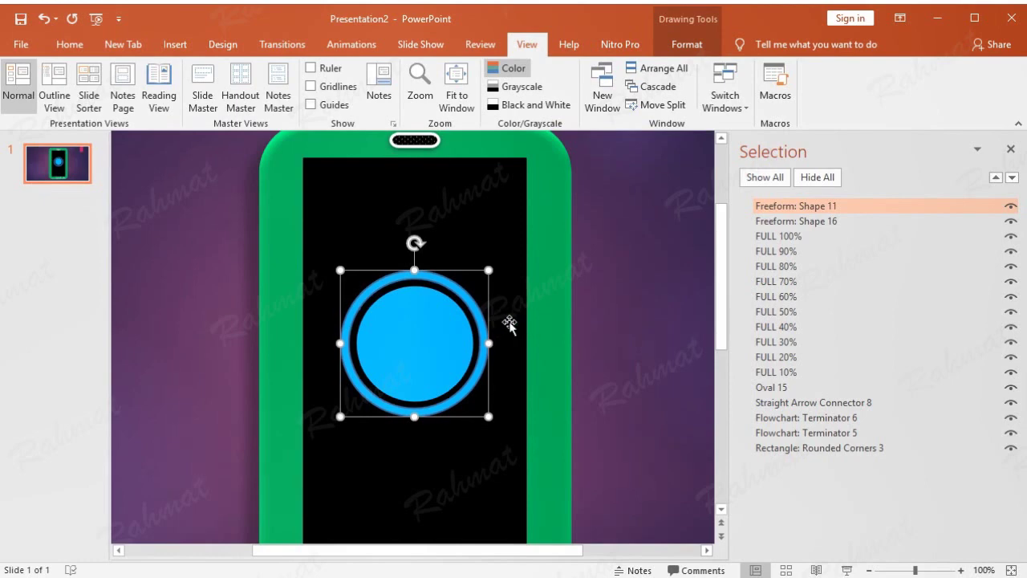
click(627, 279)
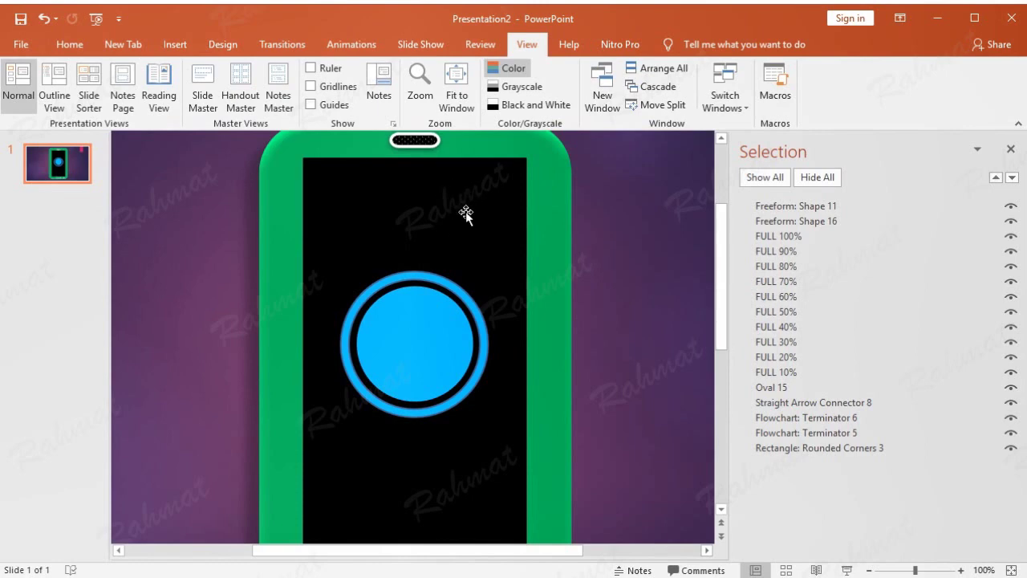
drag(435, 279, 633, 259)
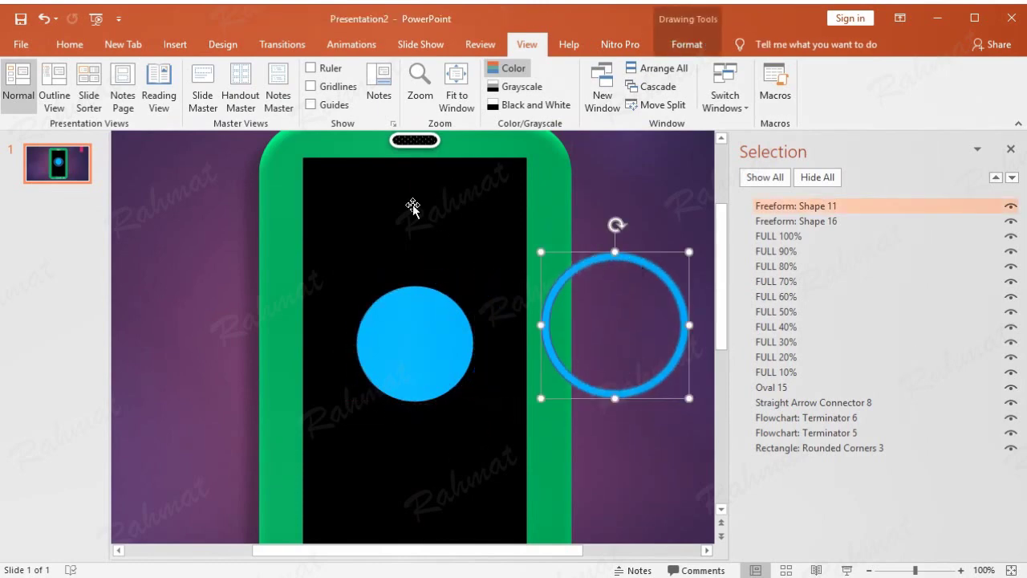
click(45, 22)
Slide the black screen shape aside and select the FULL 10% through 100% gauge segments.
drag(431, 213, 291, 196)
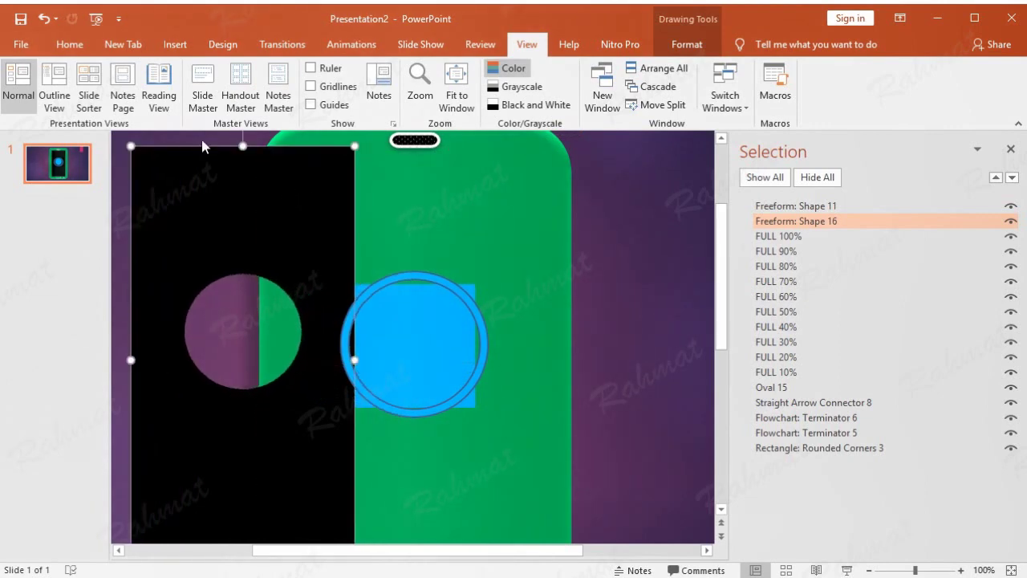
click(46, 23)
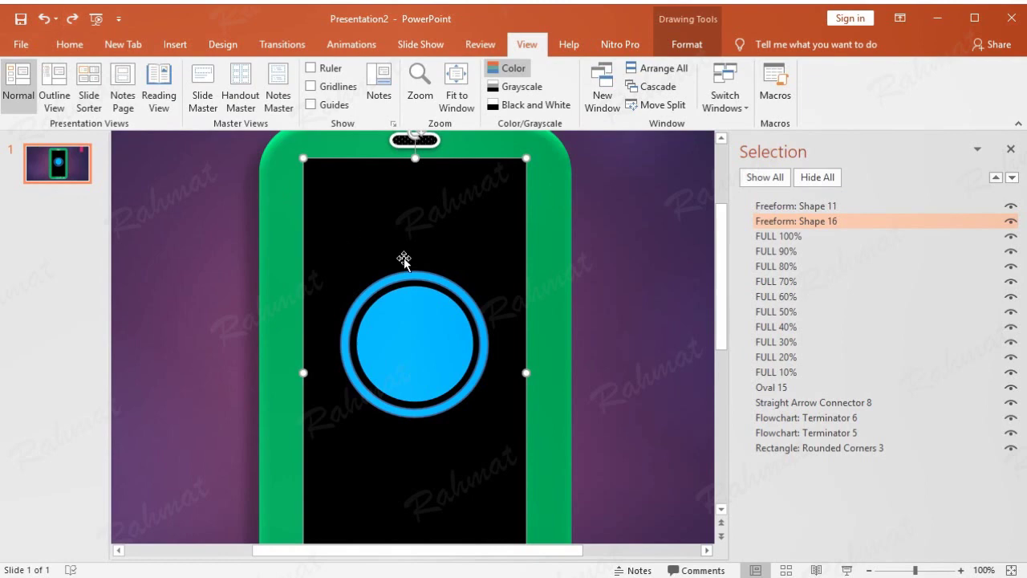
drag(410, 239, 248, 236)
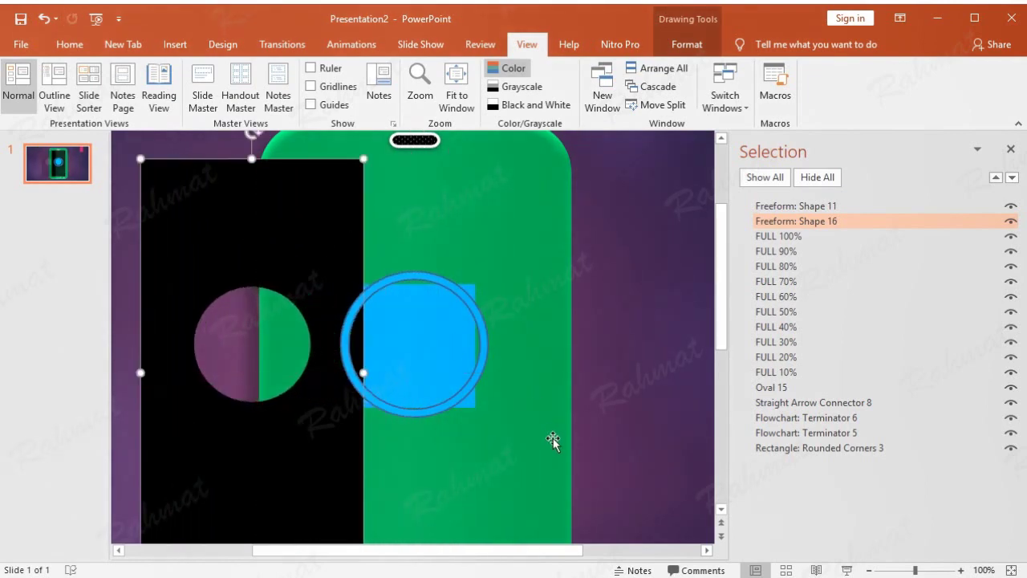
click(466, 407)
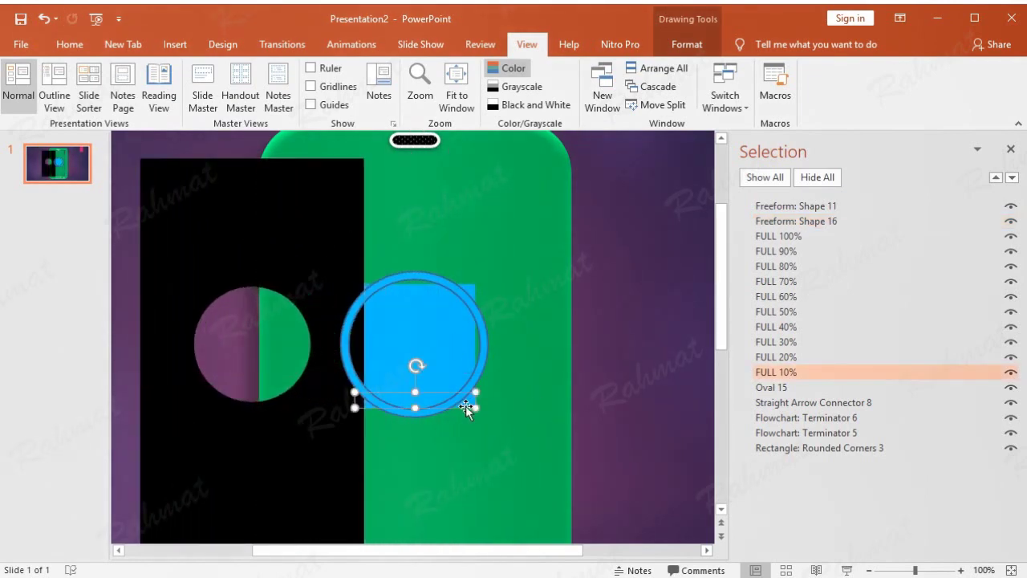
click(793, 357)
click(799, 341)
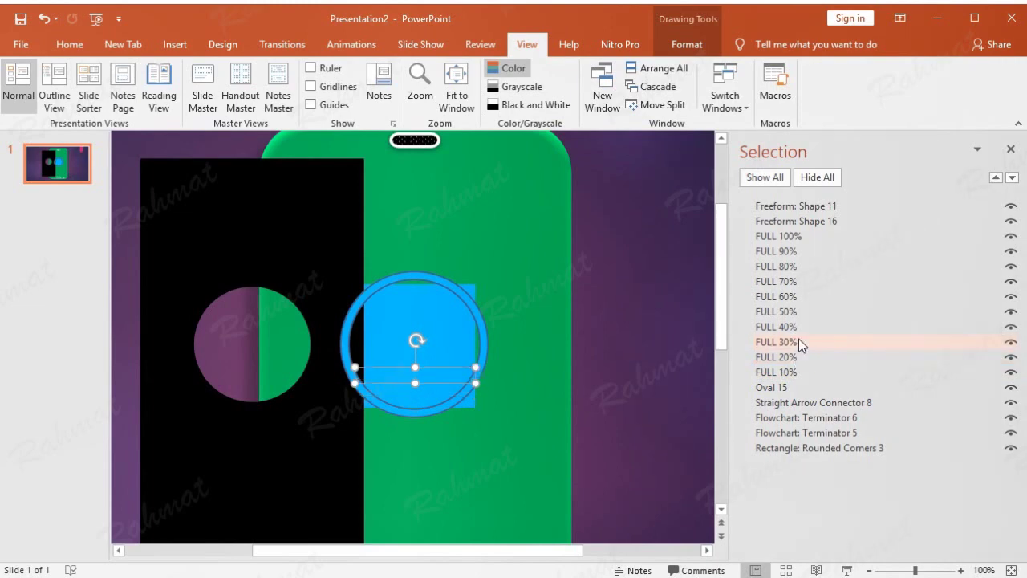
click(798, 330)
click(802, 313)
click(804, 298)
click(806, 282)
click(808, 266)
click(809, 251)
click(810, 236)
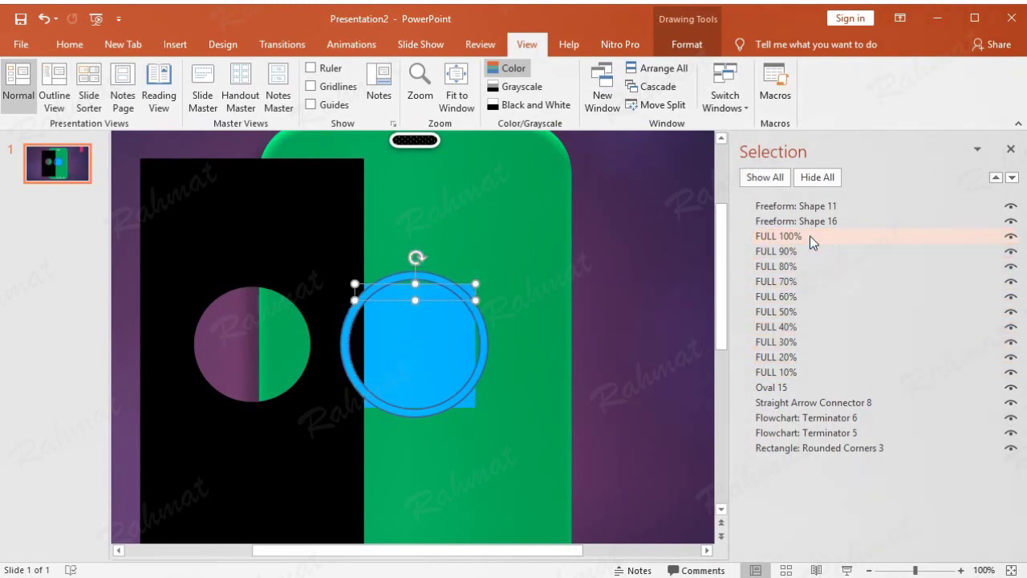
Undo to restore the black screen panel, fit the slide to the window, and select Oval 15.
right_click(46, 22)
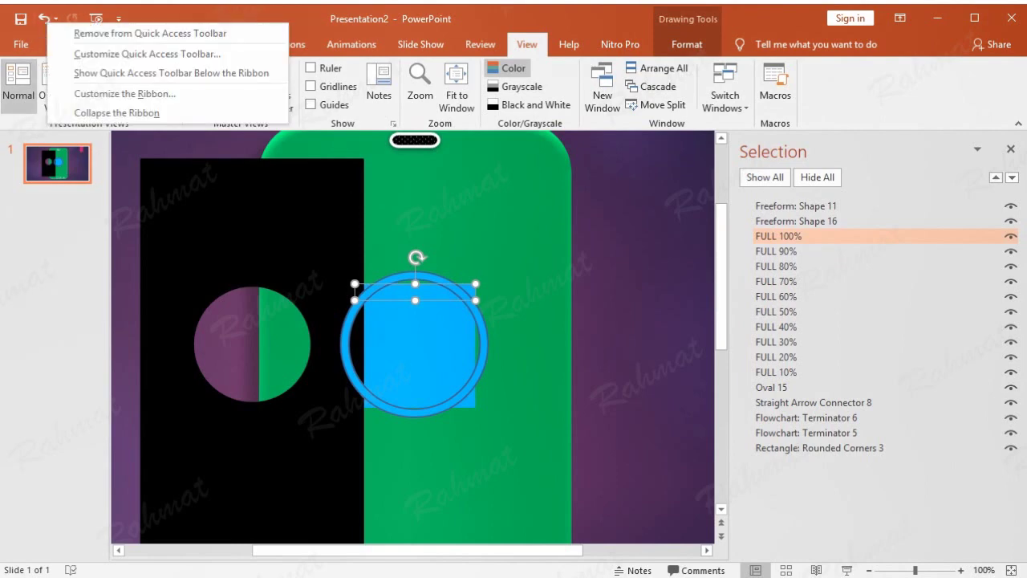
click(44, 18)
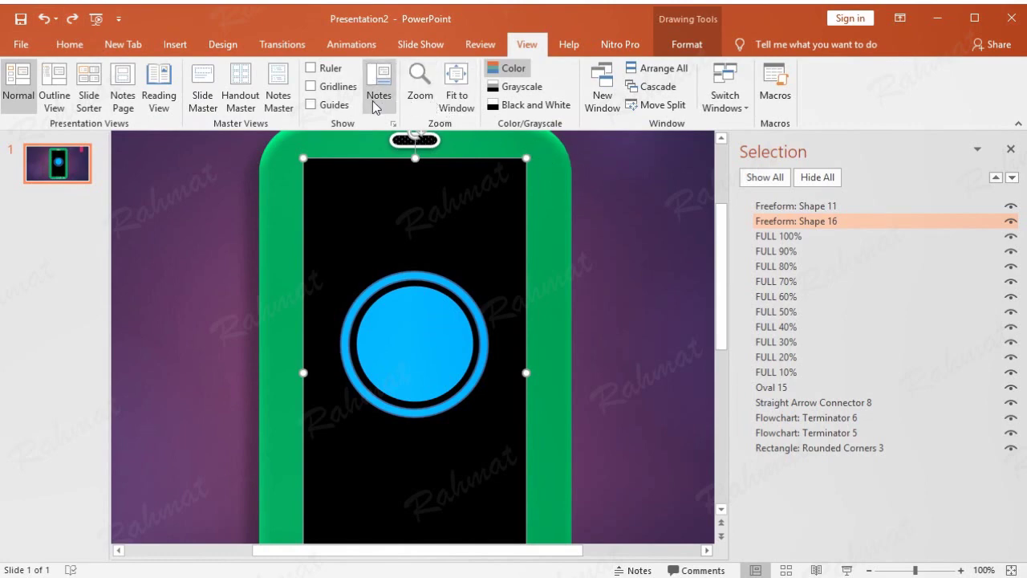
click(455, 95)
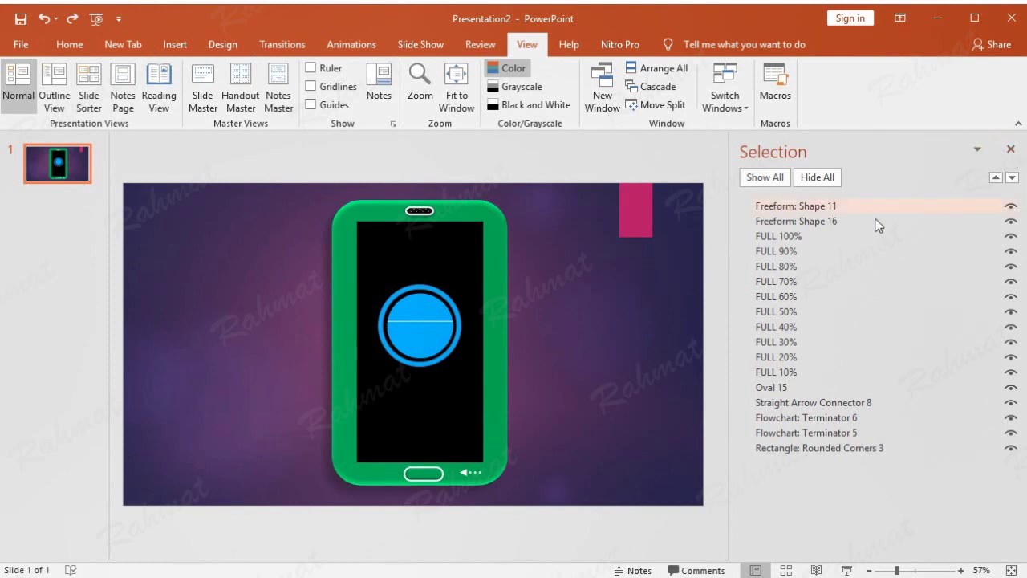
click(792, 386)
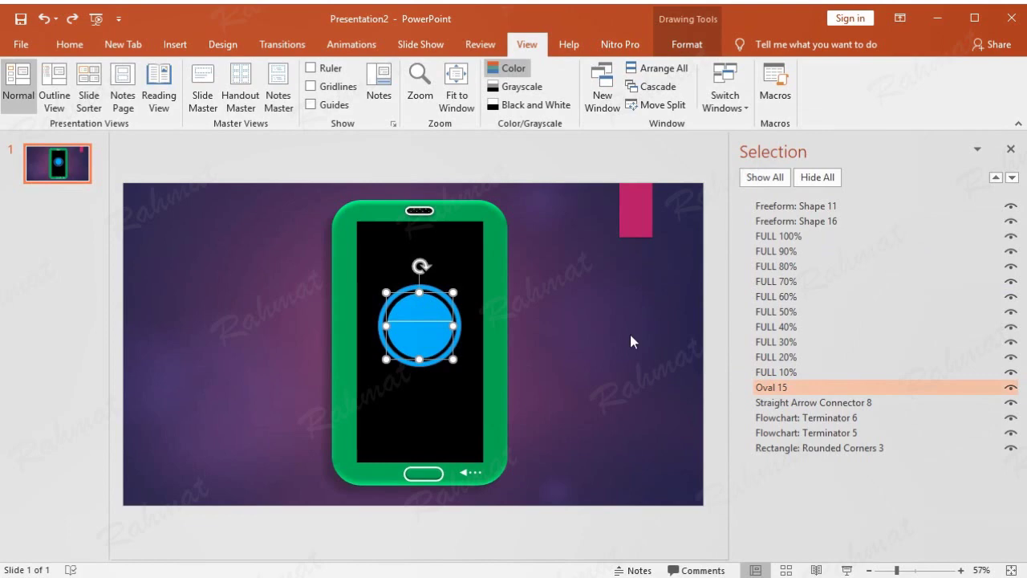
click(184, 47)
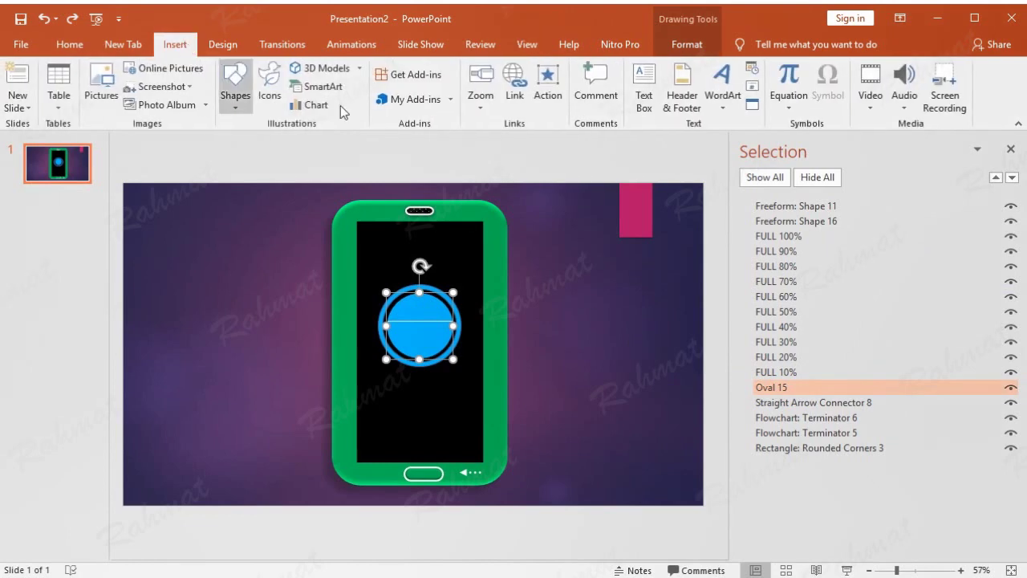
Draw a small oval, Oval 28, just to the right of the phone.
click(237, 112)
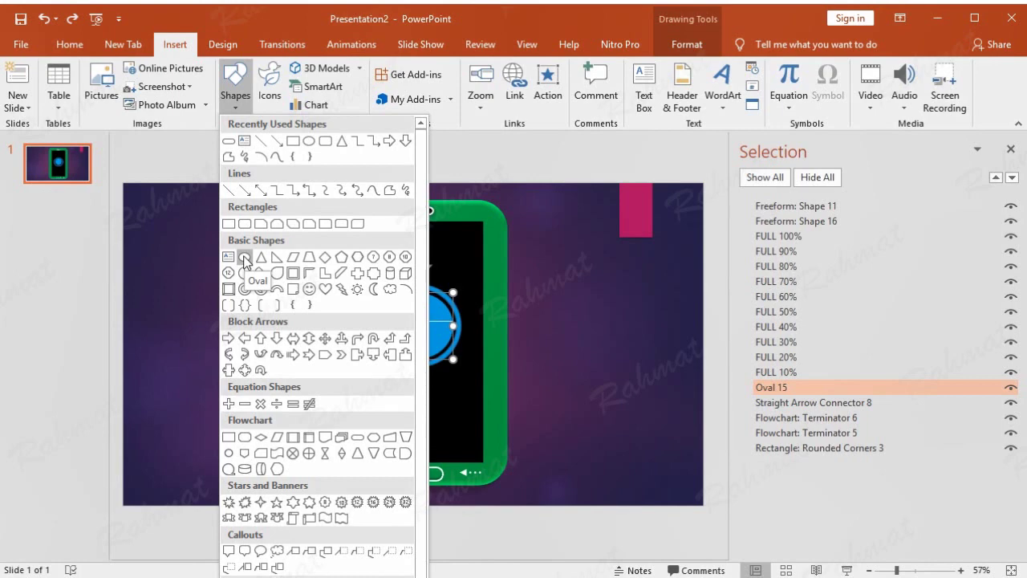
click(244, 257)
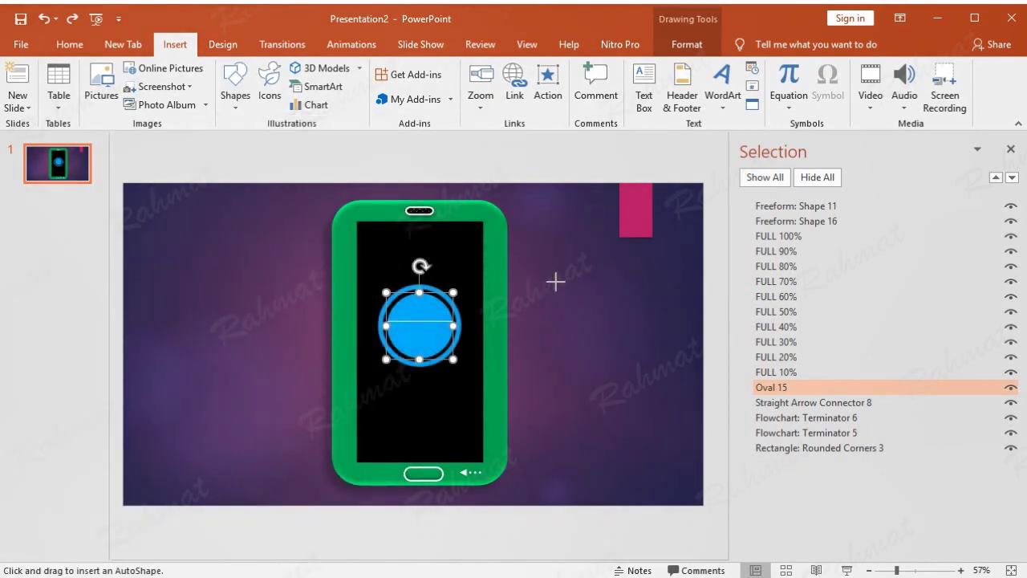
drag(576, 300, 552, 277)
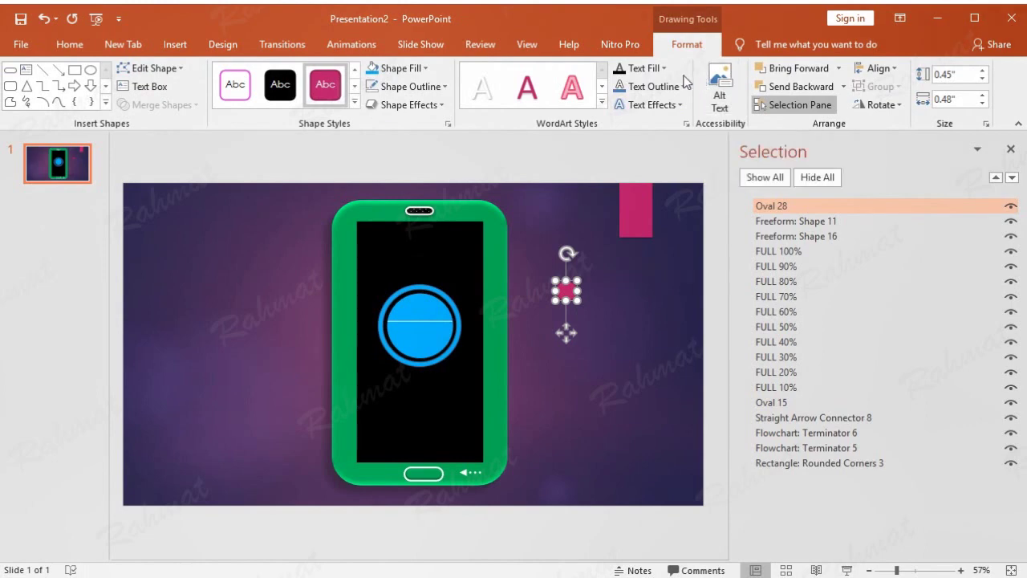
click(963, 74)
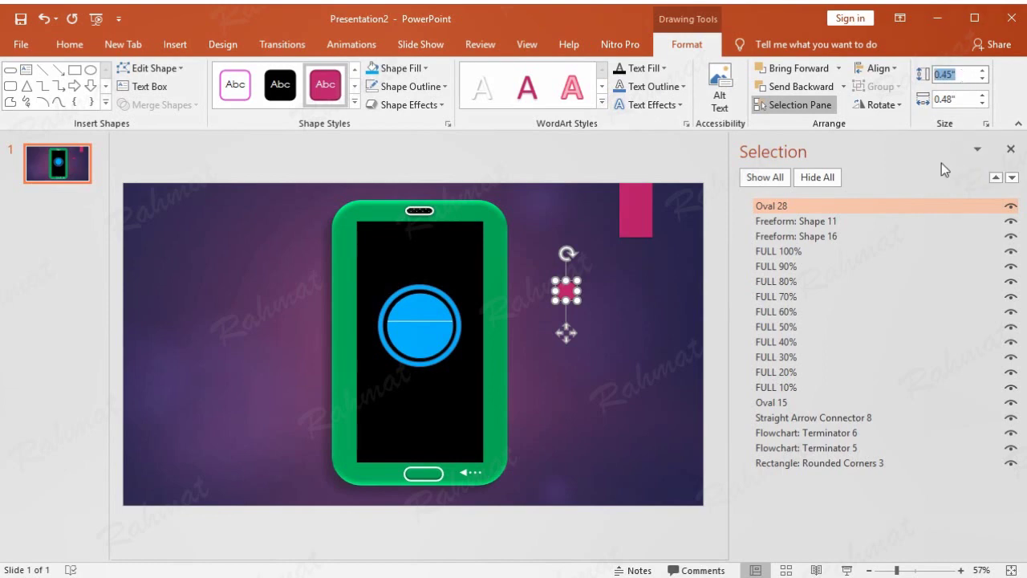
Size the oval to 0.3" height and 0.3" width.
text(0.3)
click(966, 100)
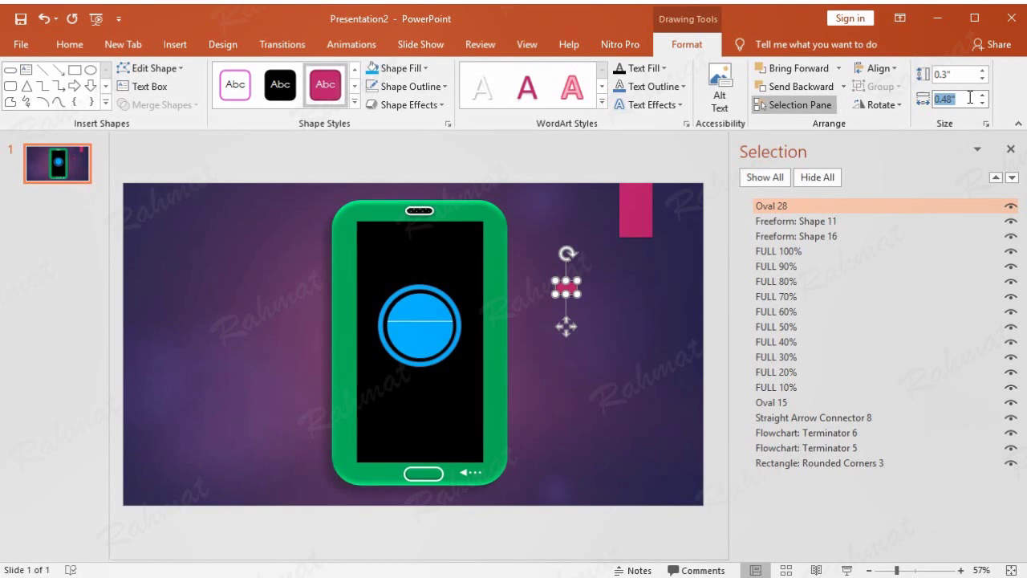
text(0)
key(Return)
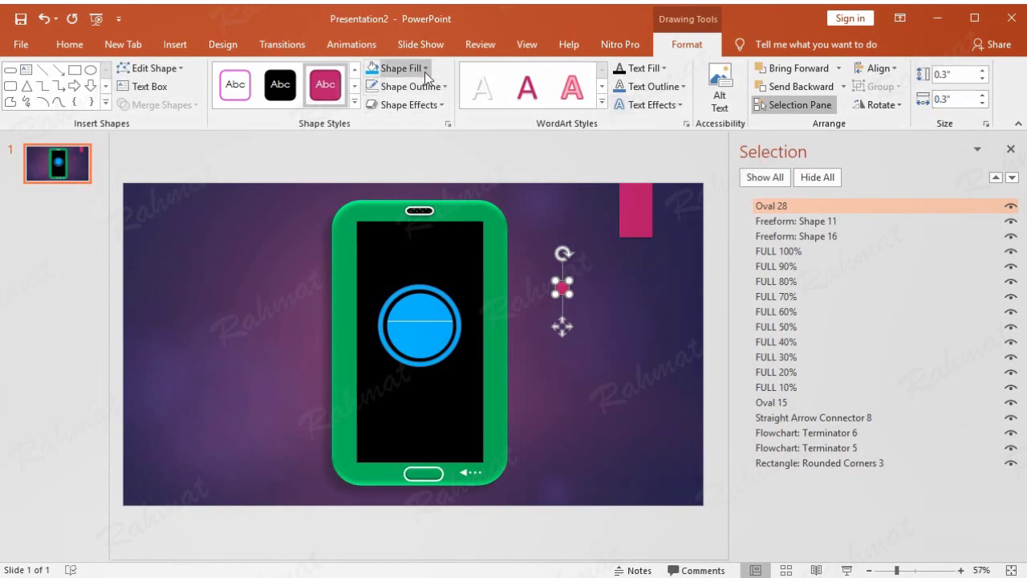
Fill the circle white with no outline and move it near the top of the phone screen.
click(424, 69)
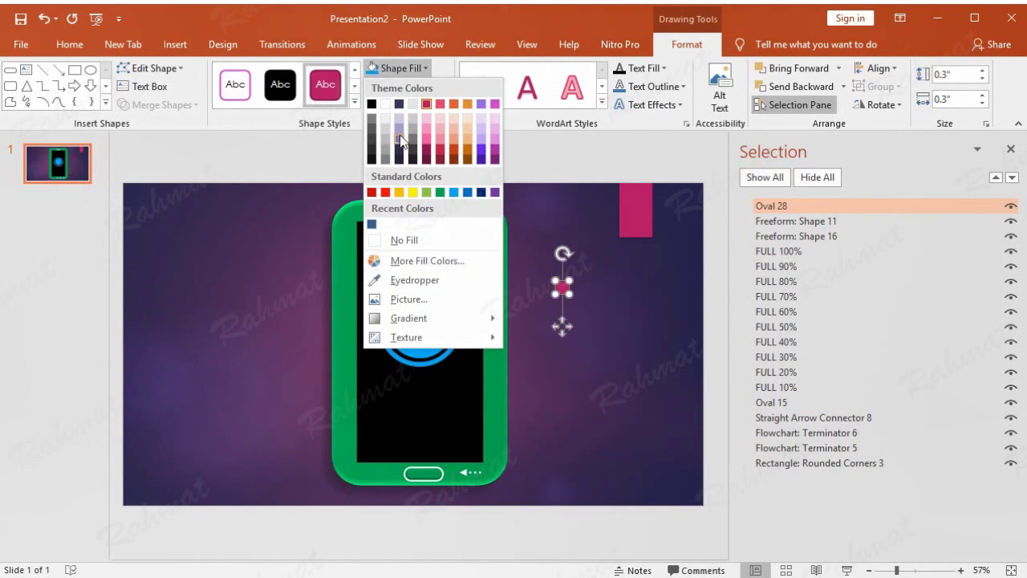
click(384, 104)
click(415, 87)
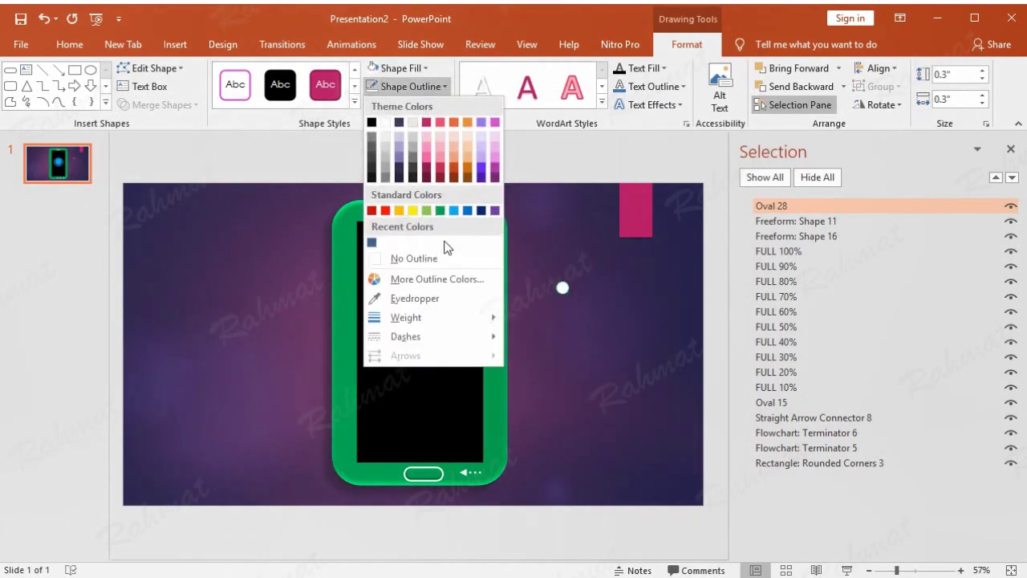
click(450, 260)
drag(563, 290, 442, 250)
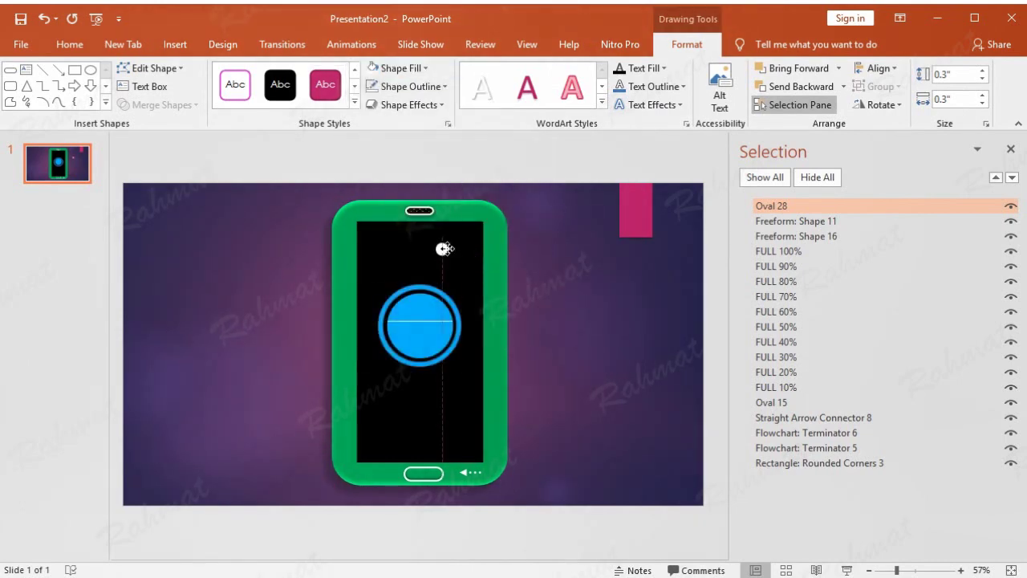
click(434, 105)
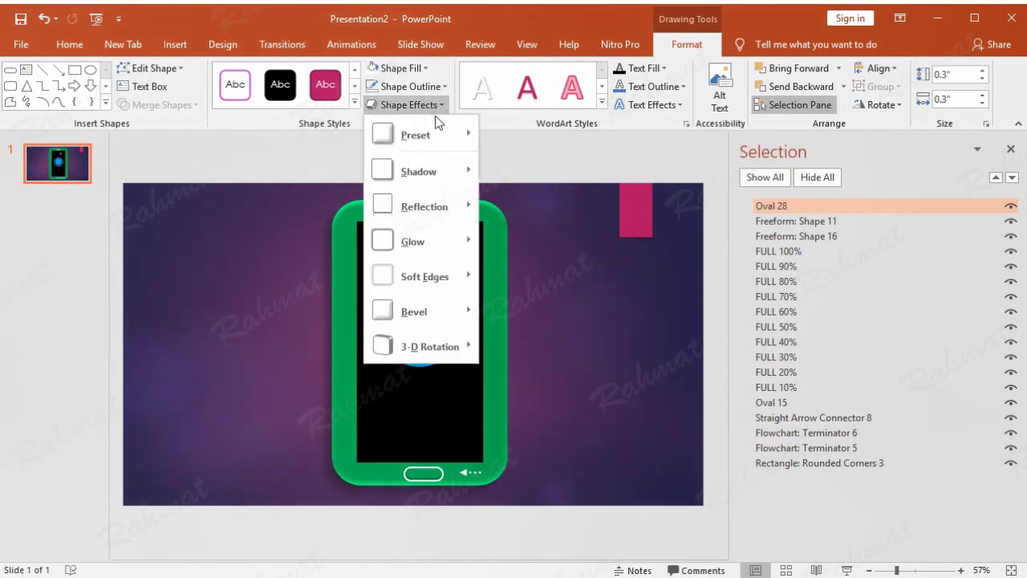
mouse_move(453, 321)
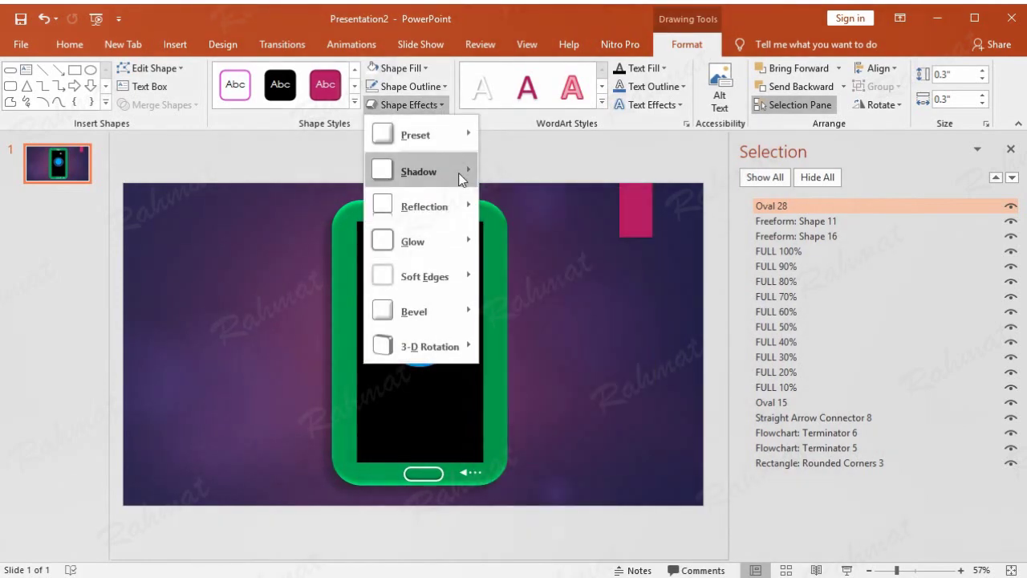
mouse_move(458, 172)
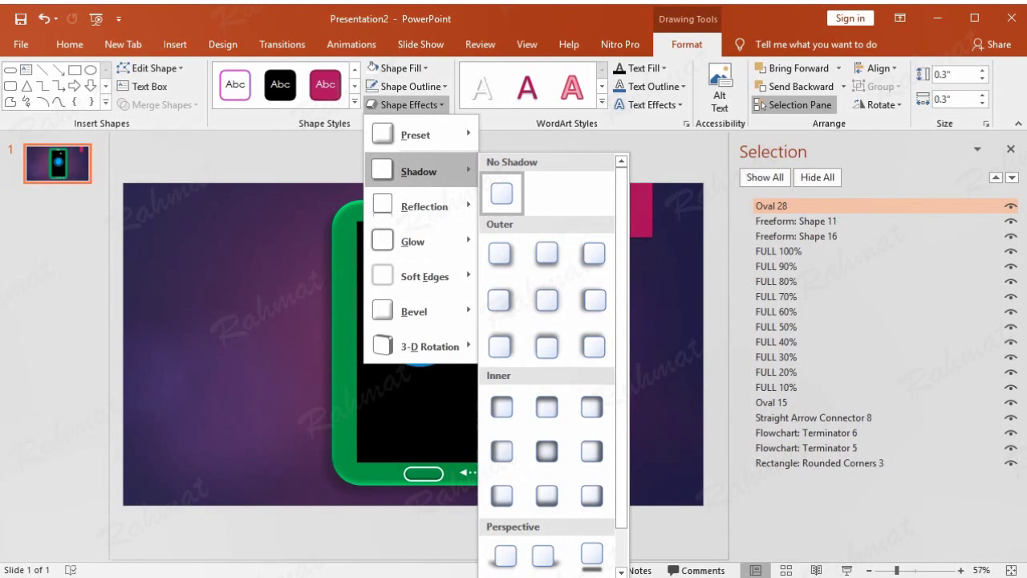
Apply the Outer center shadow preset to the white circle.
click(555, 522)
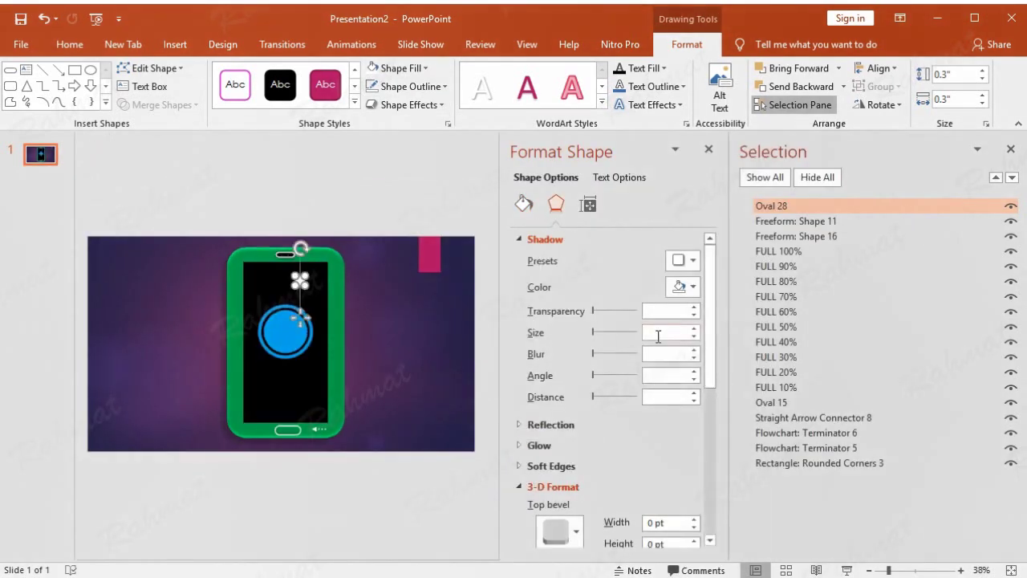
click(681, 260)
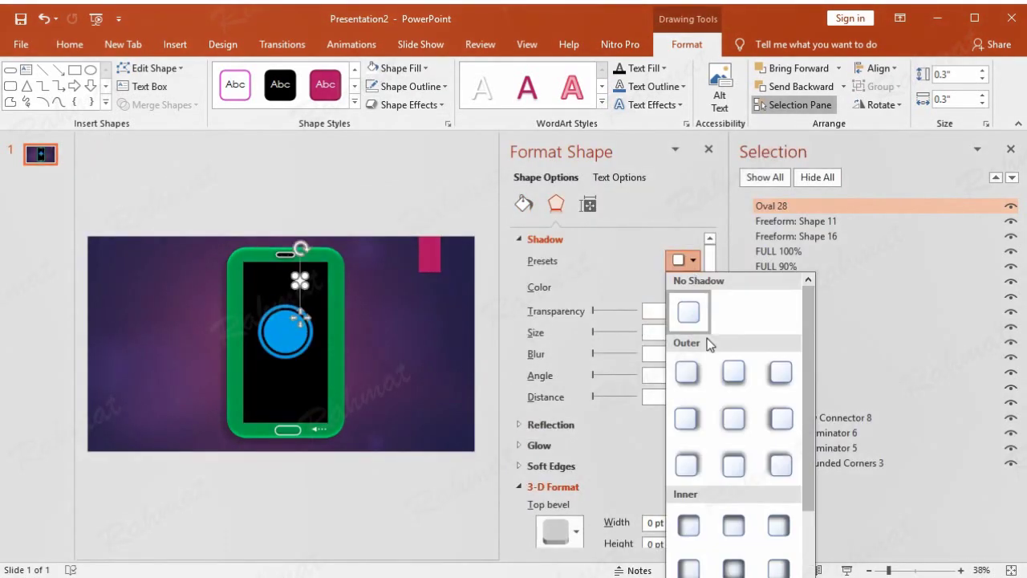
click(735, 418)
click(686, 287)
click(639, 321)
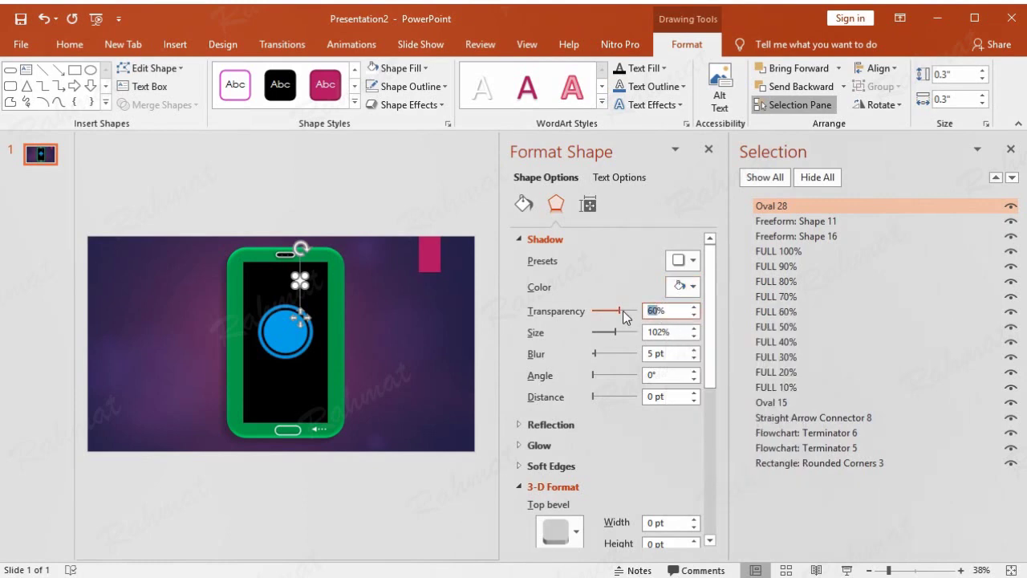
Set the shadow to 2% transparency, 133% size, 31 pt blur and 90° angle, then close Format Shape.
text(2)
key(Tab)
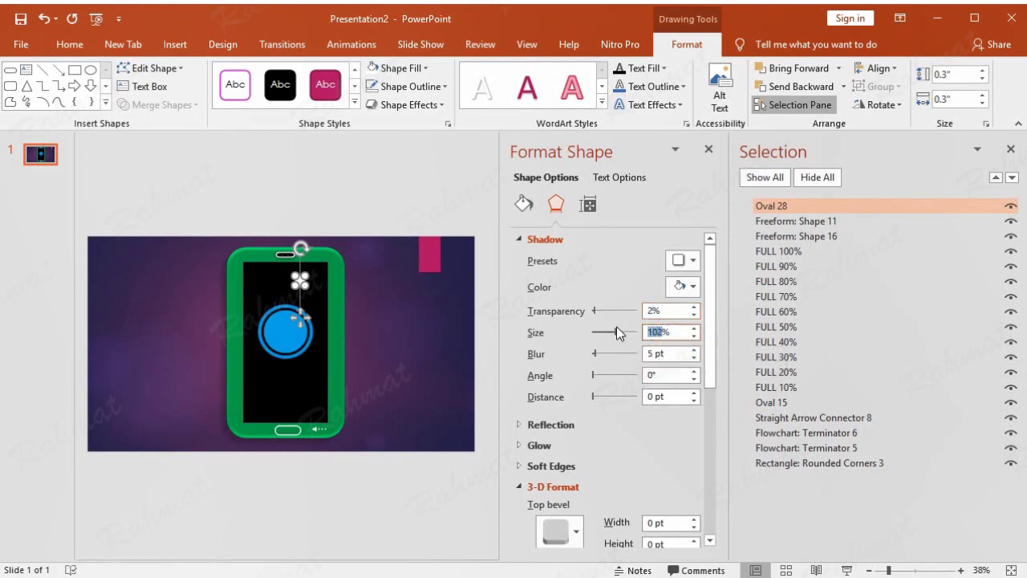
text(133)
double_click(653, 354)
text(31)
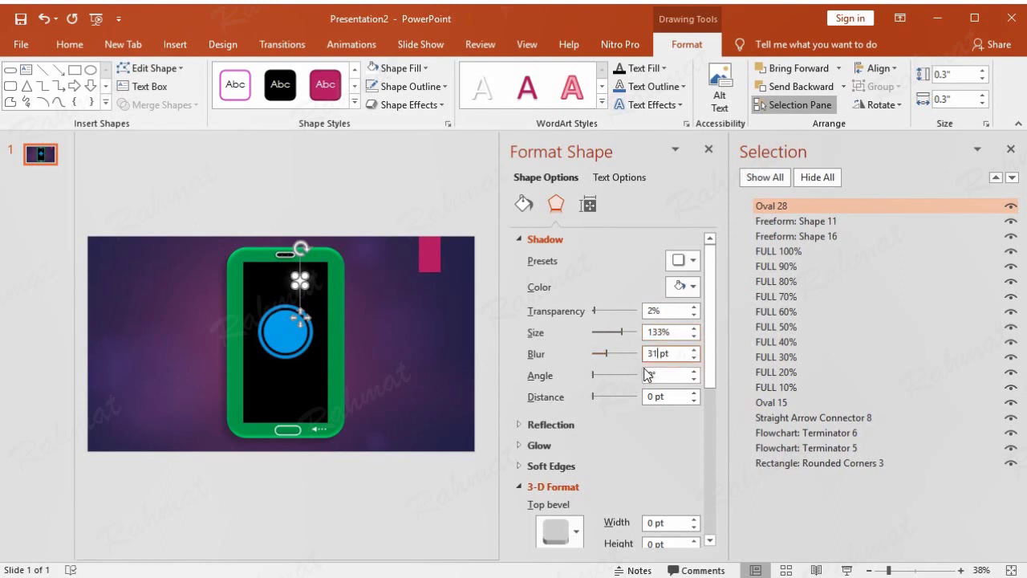
click(651, 375)
text(90)
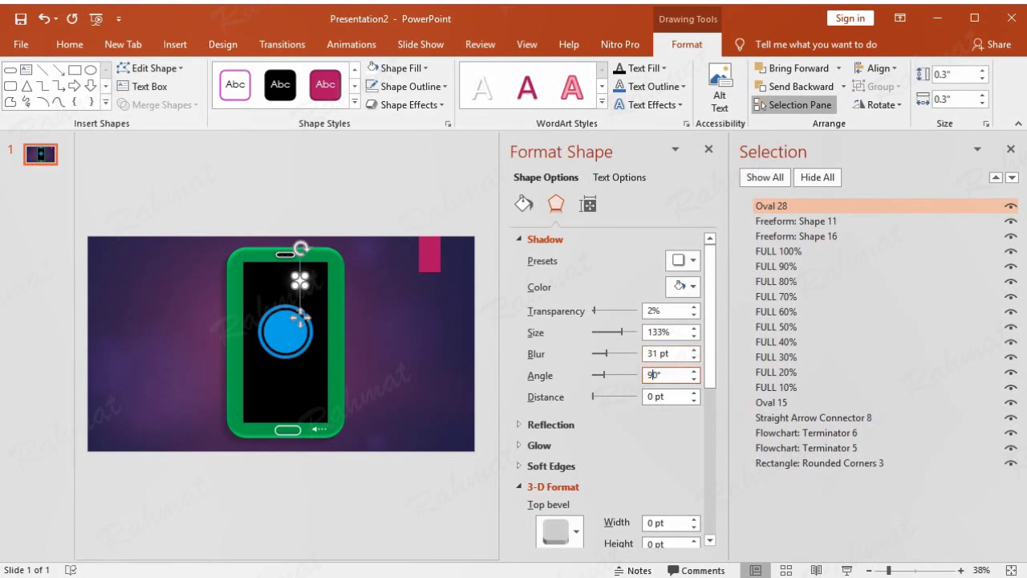
double_click(654, 397)
text(4)
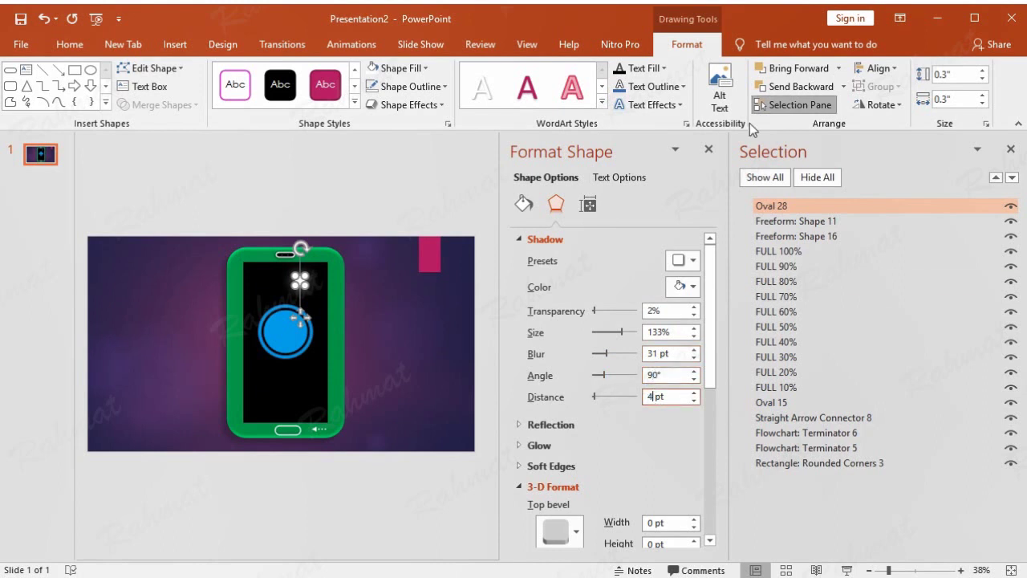
click(709, 150)
click(525, 179)
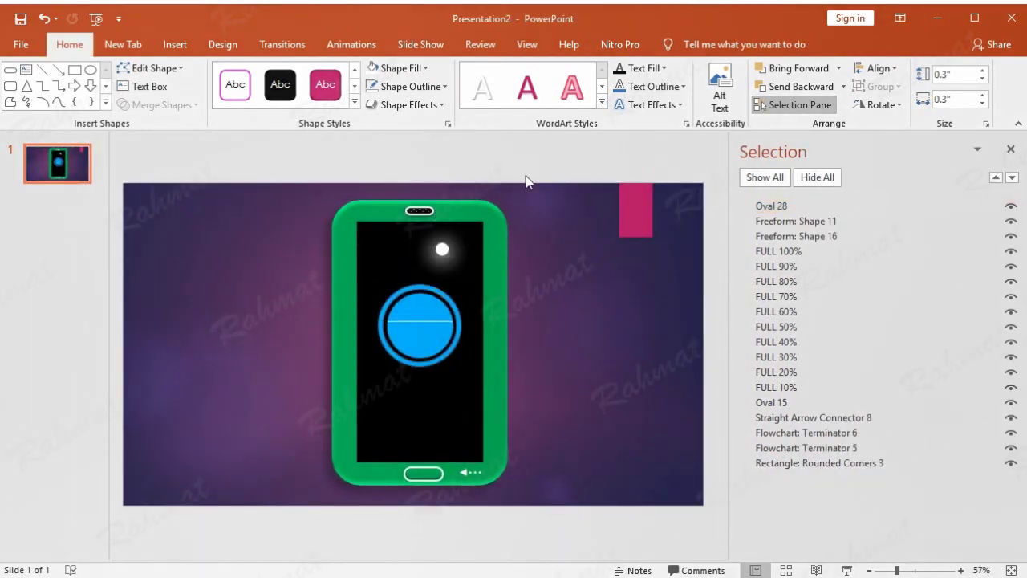
Place the glowing white dot on top of the blue ring and select it.
mouse_move(442, 261)
mouse_down()
mouse_move(432, 255)
mouse_move(421, 284)
mouse_up()
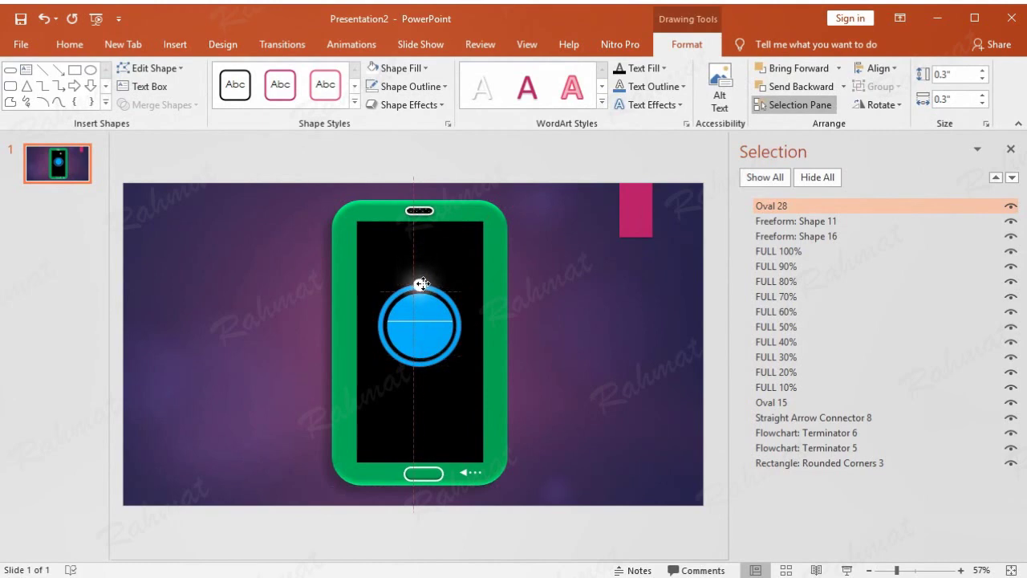
drag(422, 284, 421, 283)
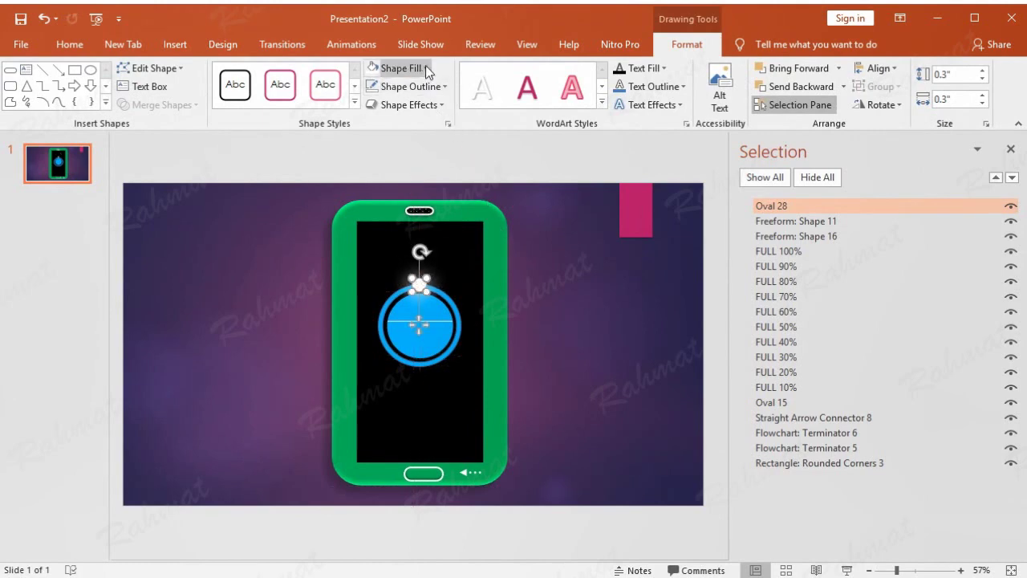
click(594, 297)
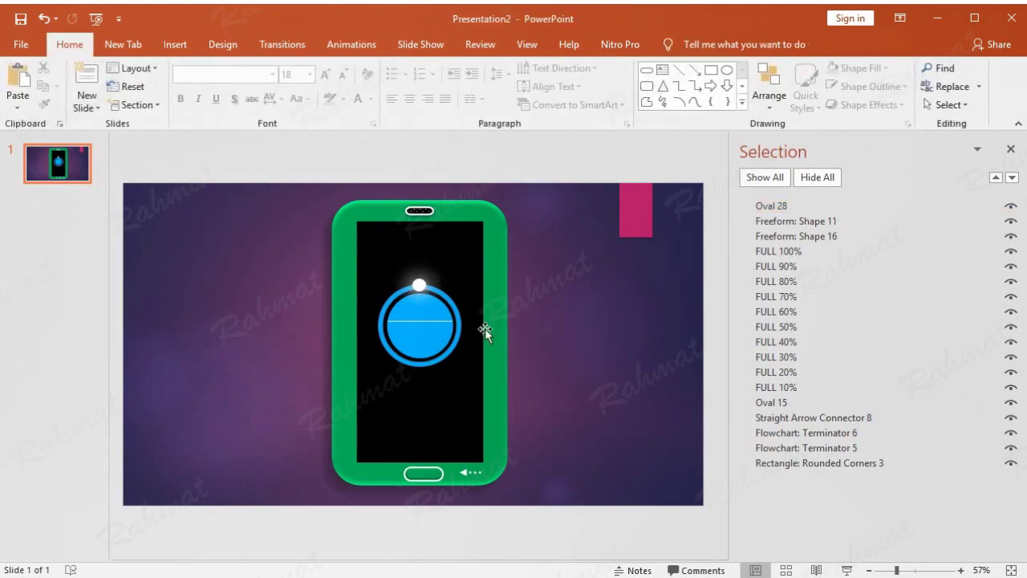
click(424, 284)
Rename Oval 28 to Oval 1 in the Selection Pane.
click(818, 206)
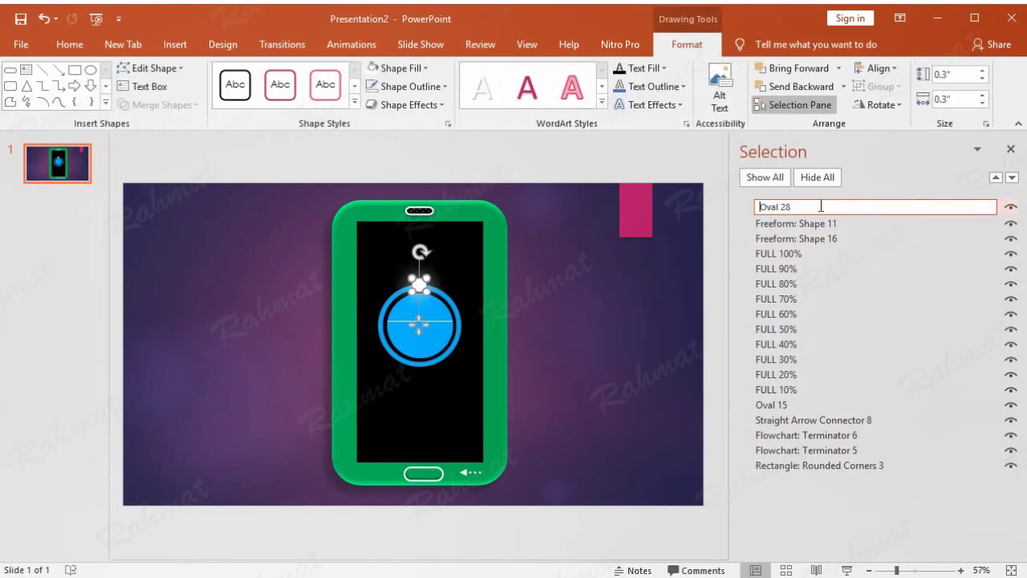
drag(792, 207, 778, 209)
text(1)
click(517, 133)
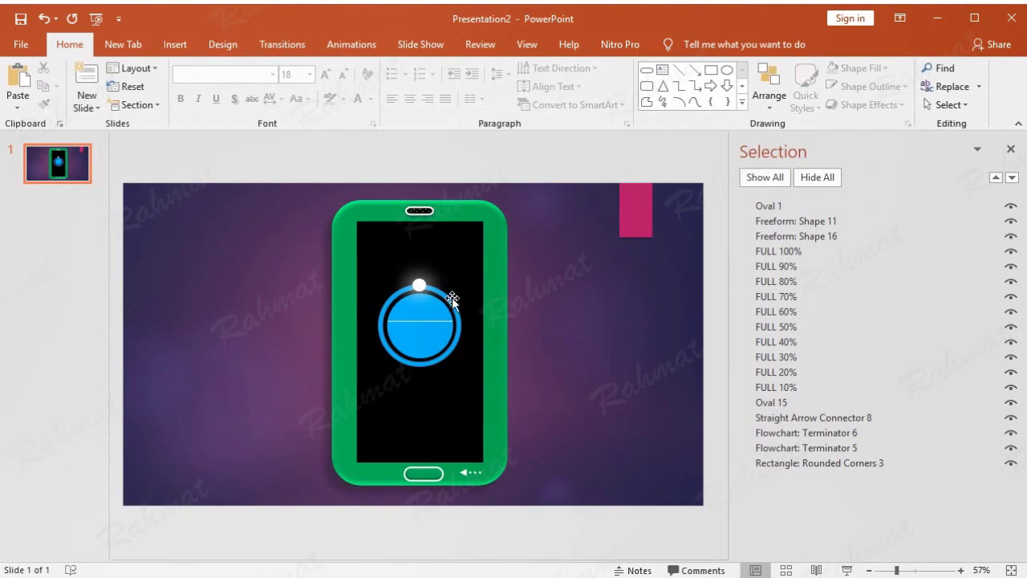
Rename the Freeform: Shape 11 entry to OVAL 2 in the Selection Pane.
click(452, 298)
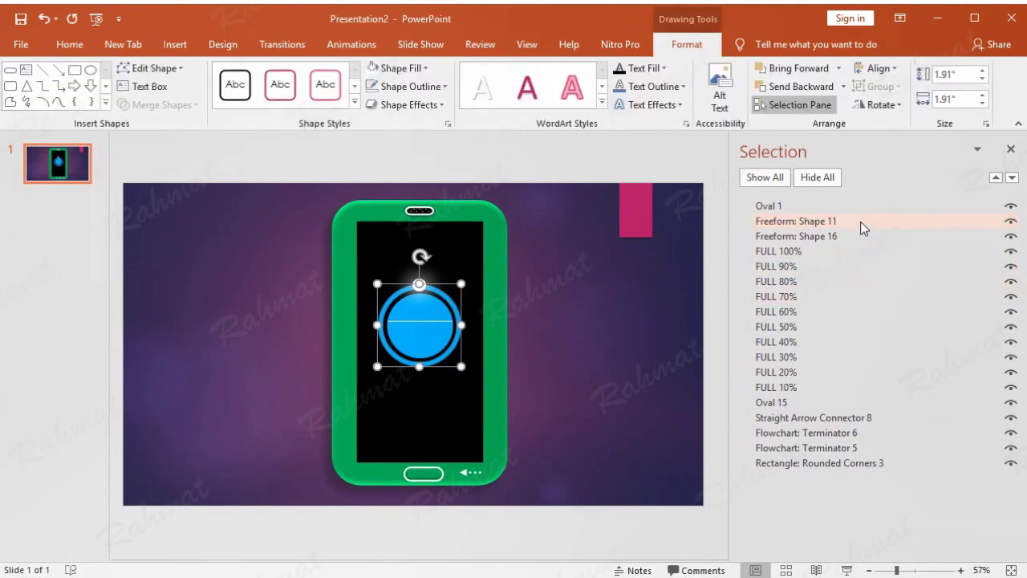
drag(448, 283, 471, 268)
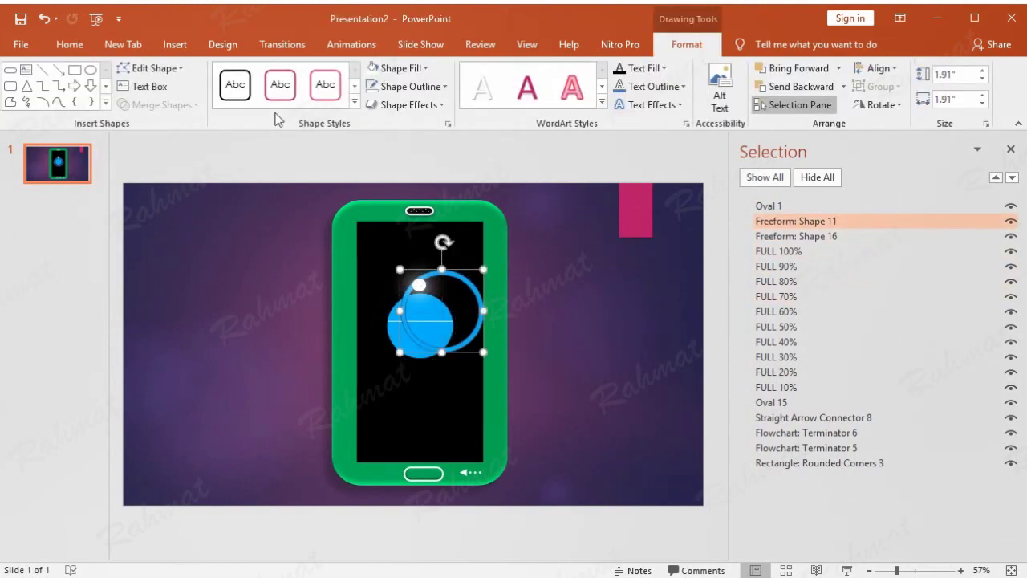
click(44, 19)
double_click(863, 221)
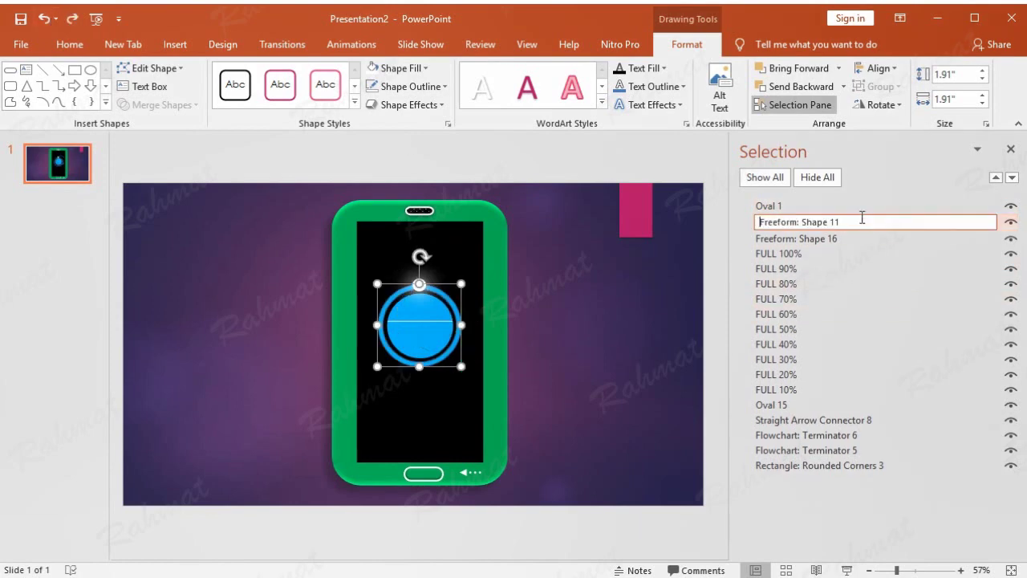
key(ctrl+a)
text(O)
click(781, 206)
Rename the Oval 1 entry to OVAL 1.
click(780, 206)
double_click(780, 206)
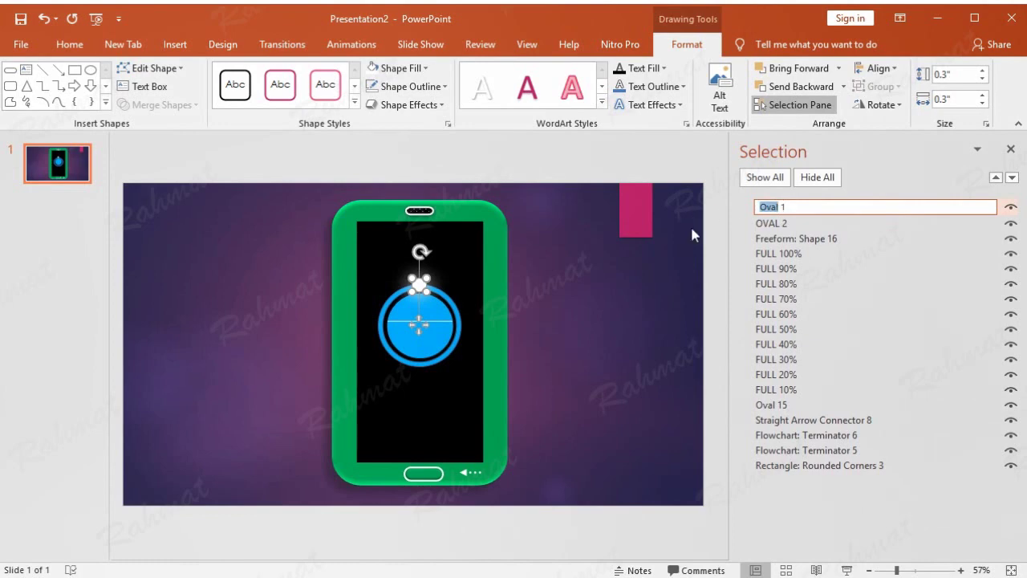
text(OVAL)
key(Return)
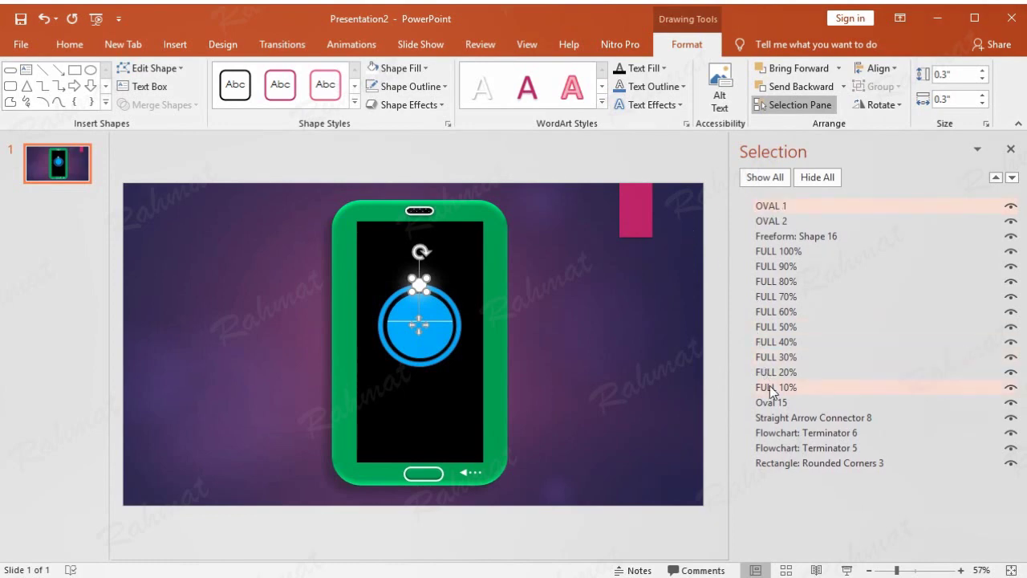
Rename the white circle, Oval 15, to OVAL 3.
click(778, 401)
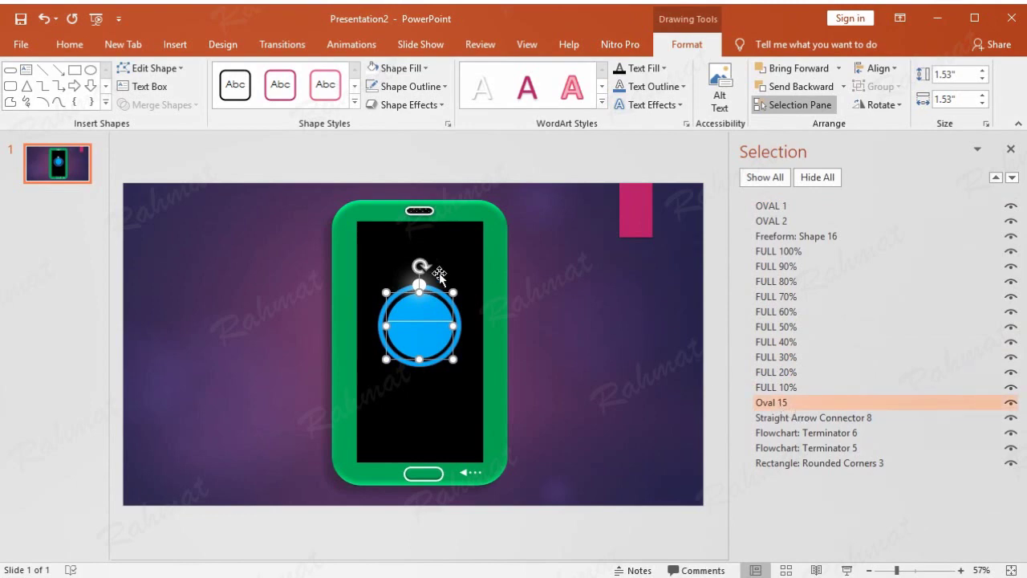
drag(443, 278, 504, 242)
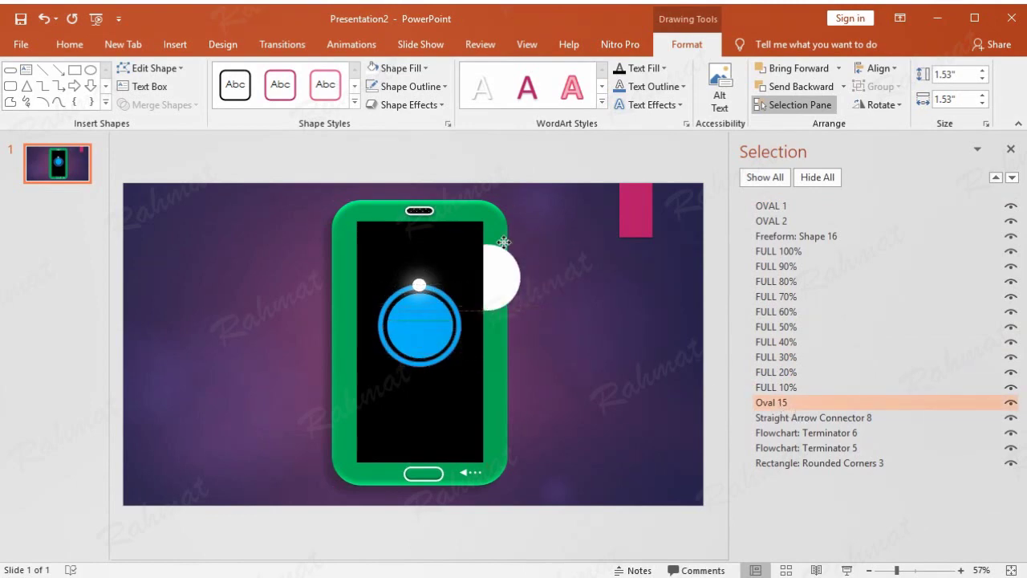
drag(504, 242, 513, 236)
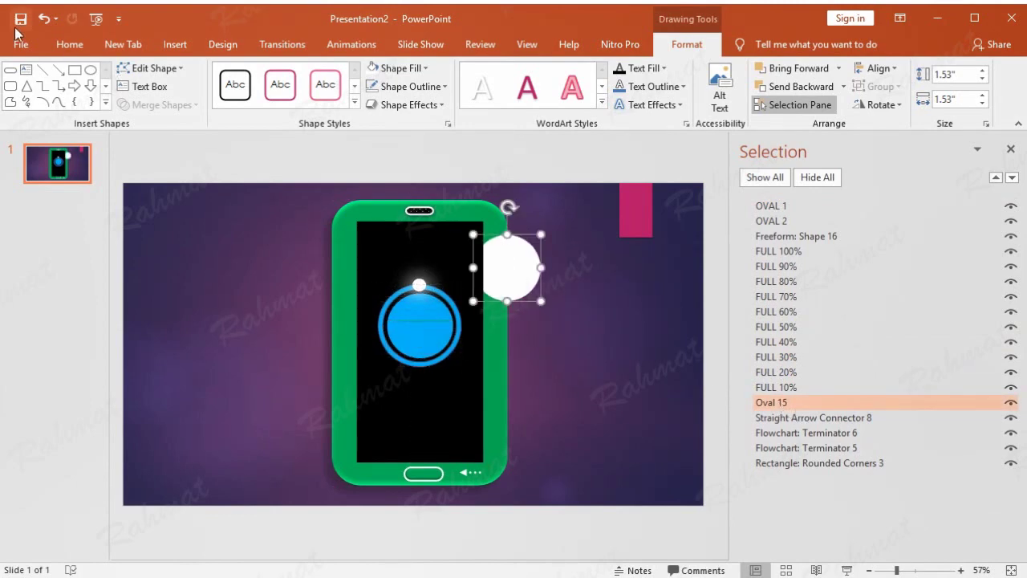
click(44, 18)
double_click(805, 404)
drag(807, 406, 735, 401)
text(OV)
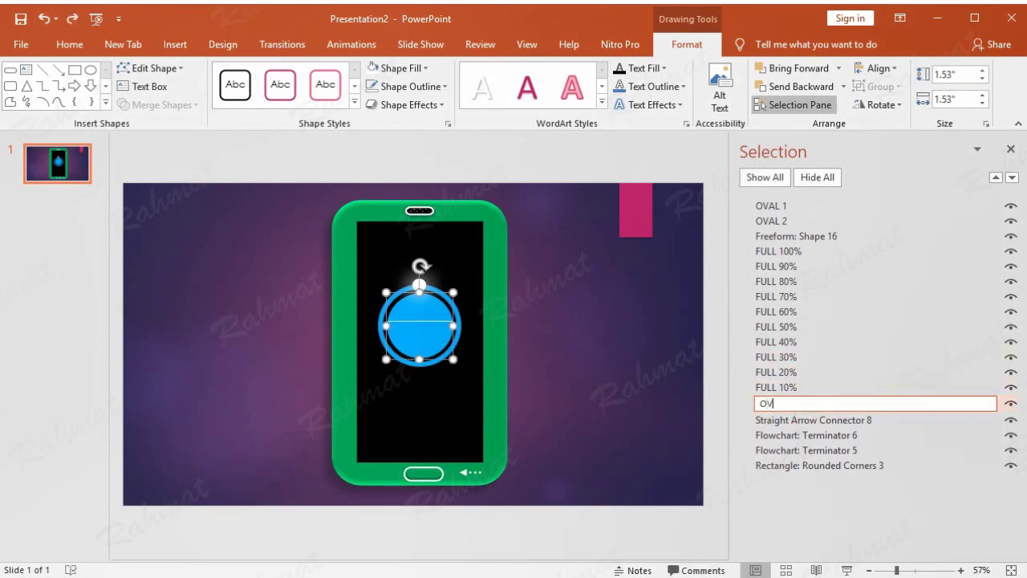
text(AL 3)
key(Return)
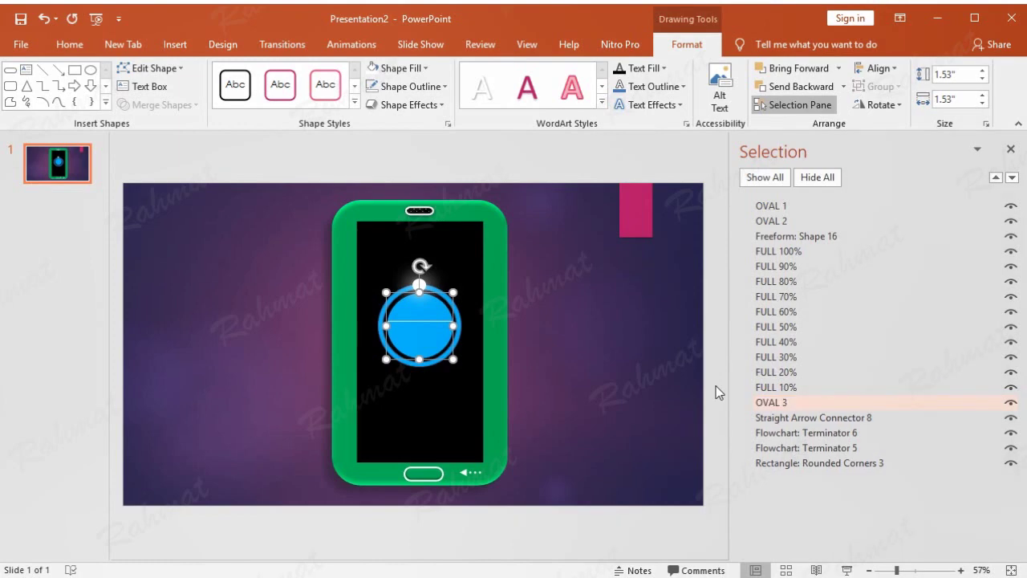
click(568, 183)
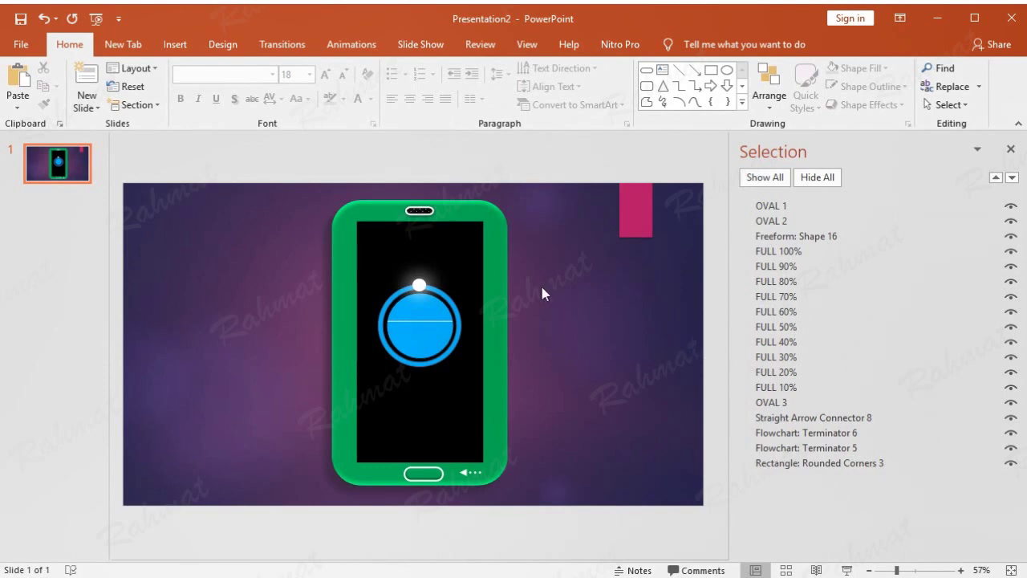
click(497, 219)
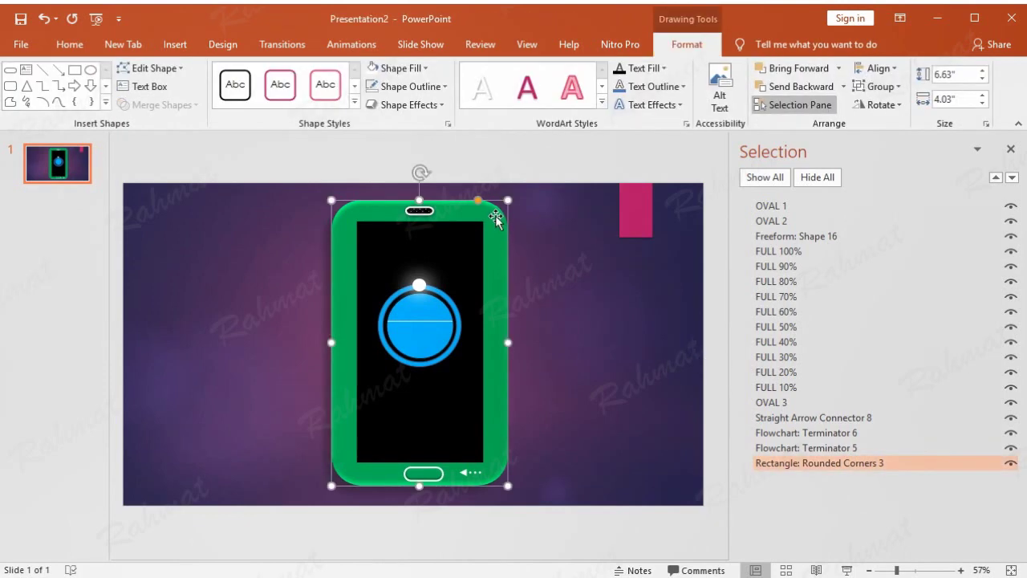
Group the green phone body, top pill, bottom pill and arrow together.
shift+click(418, 211)
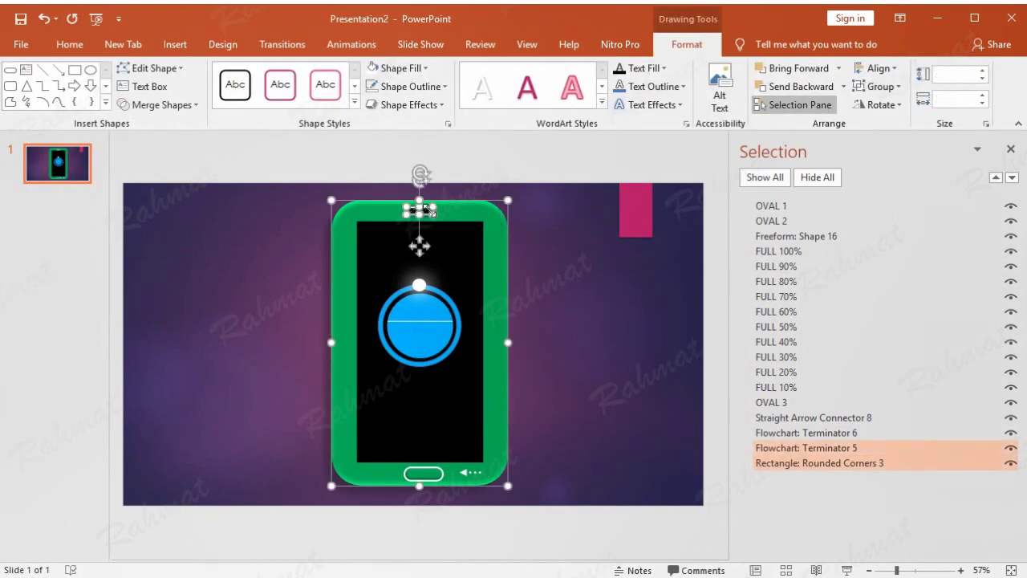
shift+click(435, 475)
shift+click(467, 473)
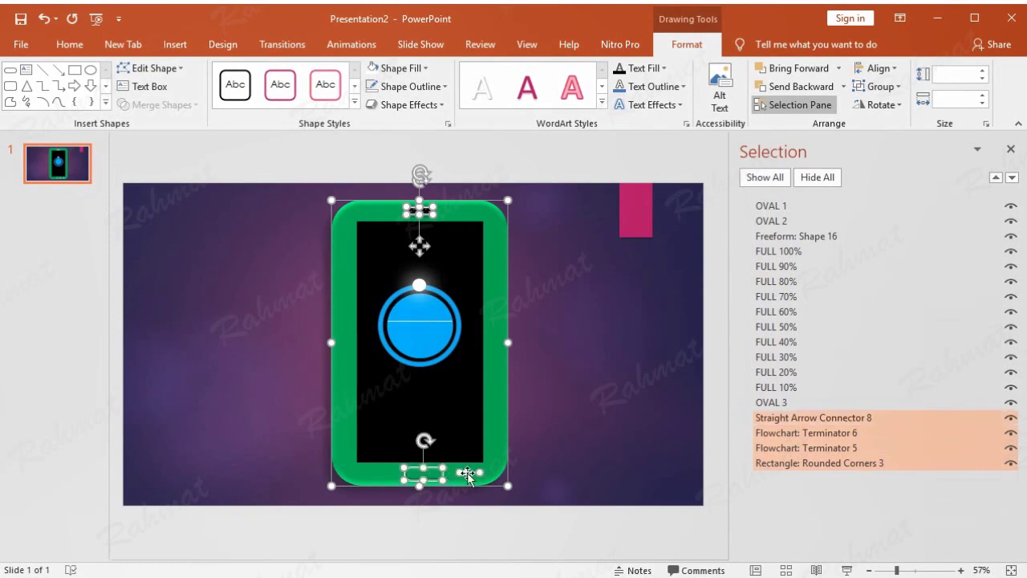
right_click(467, 474)
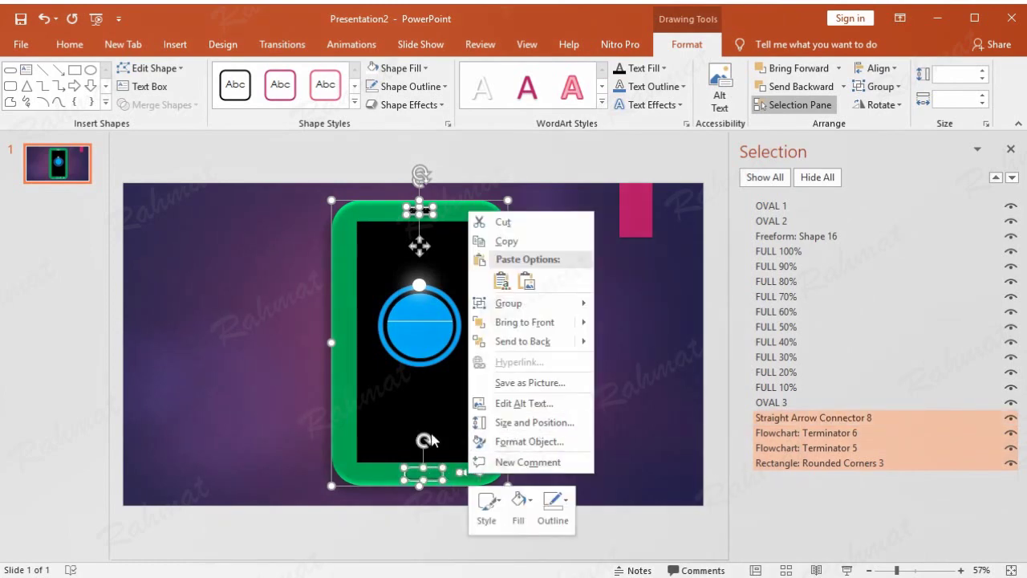
click(442, 394)
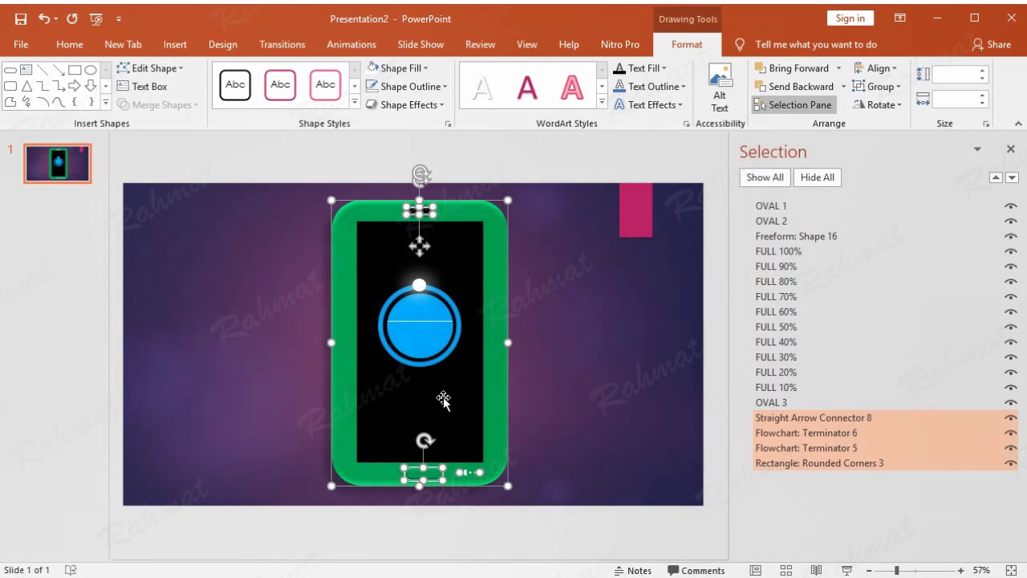
right_click(498, 385)
mouse_move(606, 213)
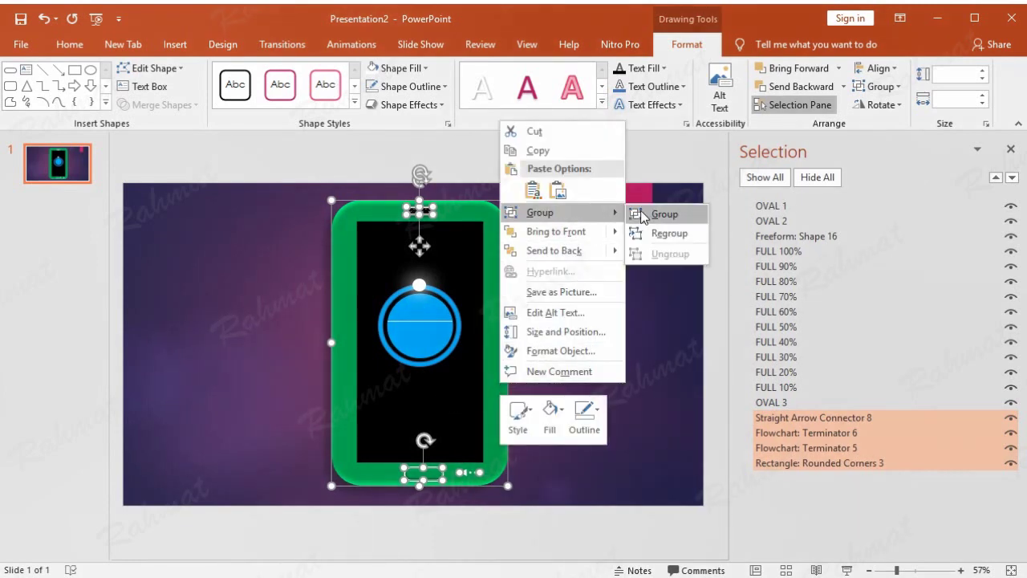
click(662, 214)
click(625, 287)
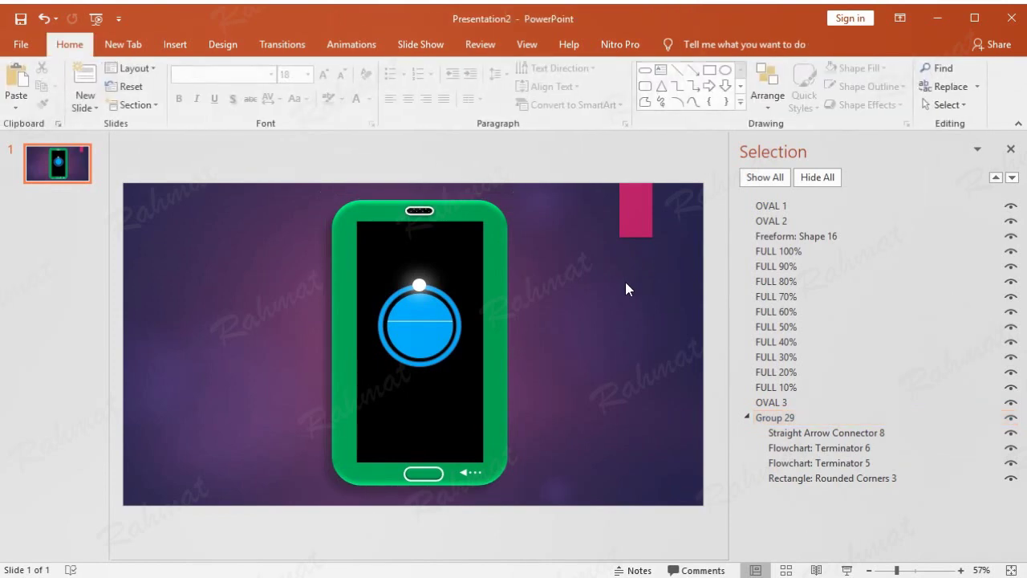
Rename Group 29 to Group 2 and close the Selection Pane.
click(804, 416)
click(804, 416)
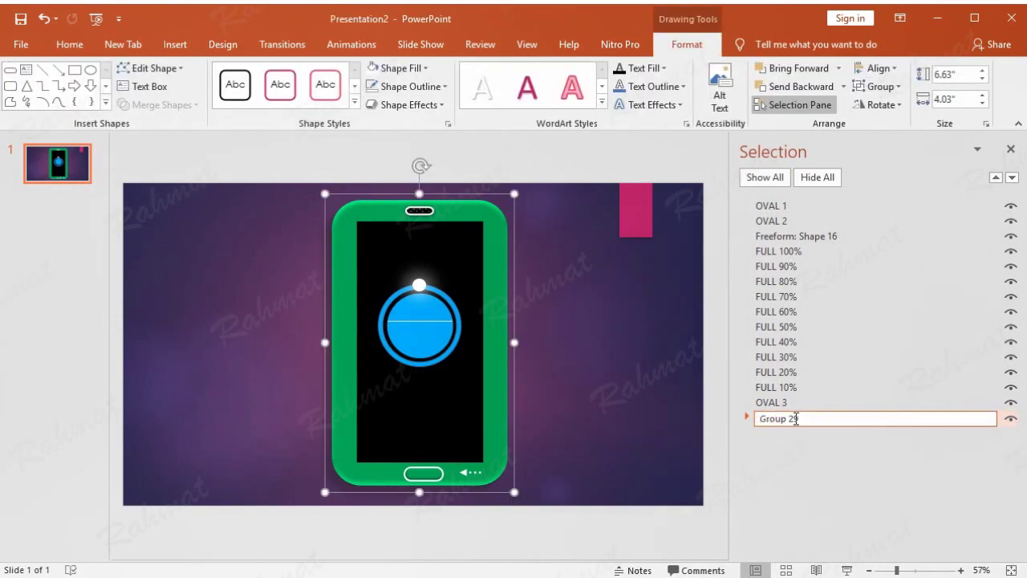
click(635, 361)
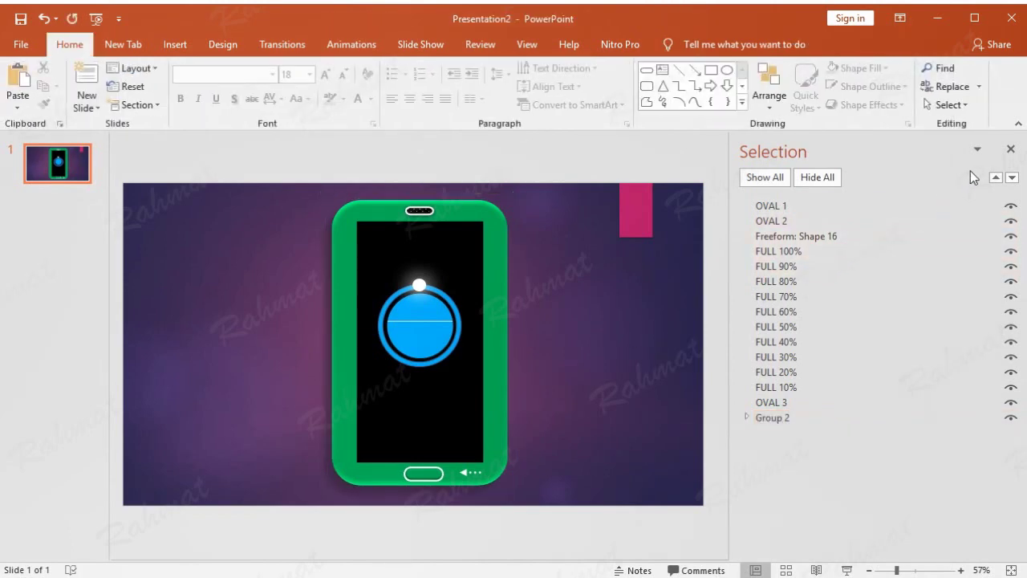
click(1010, 148)
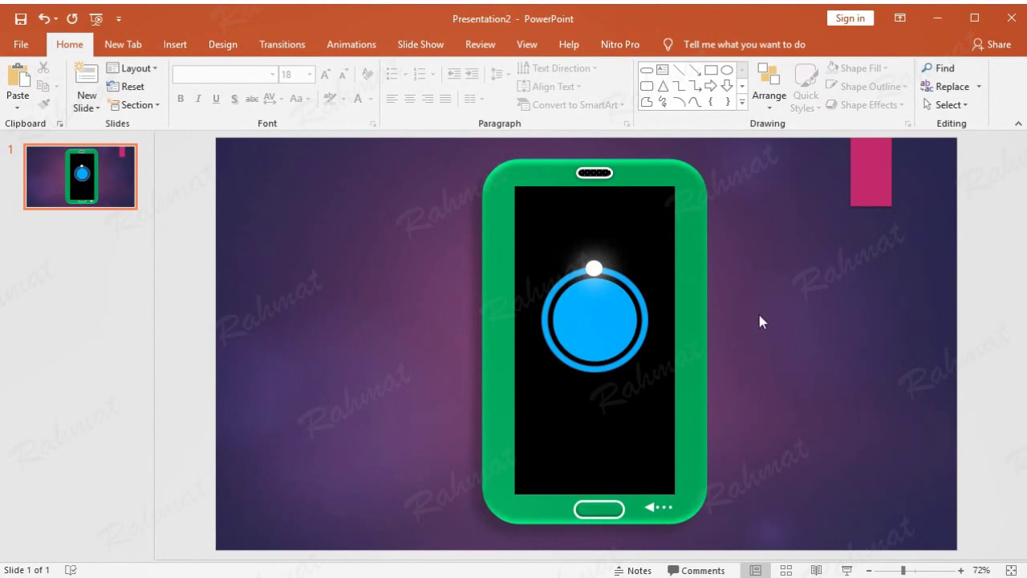
Draw a small rectangle right of the phone, 0.6" tall and 0.5" wide.
click(175, 44)
click(239, 98)
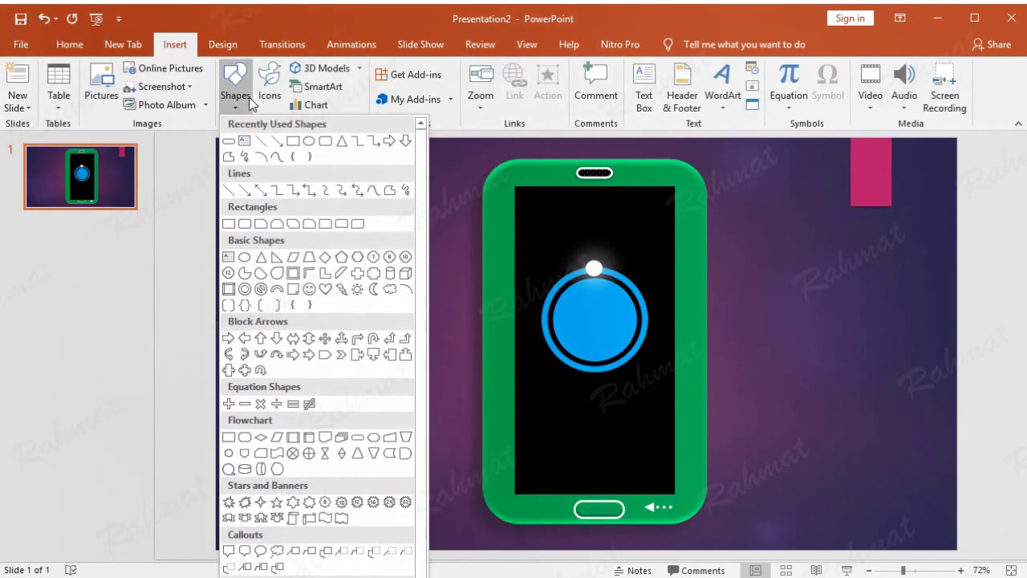
click(245, 224)
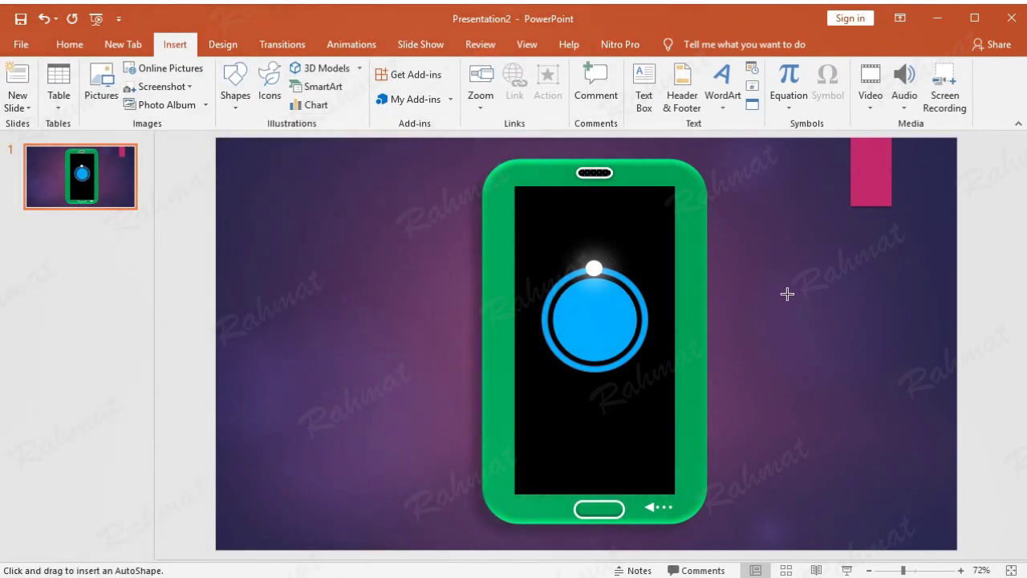
drag(787, 294, 805, 324)
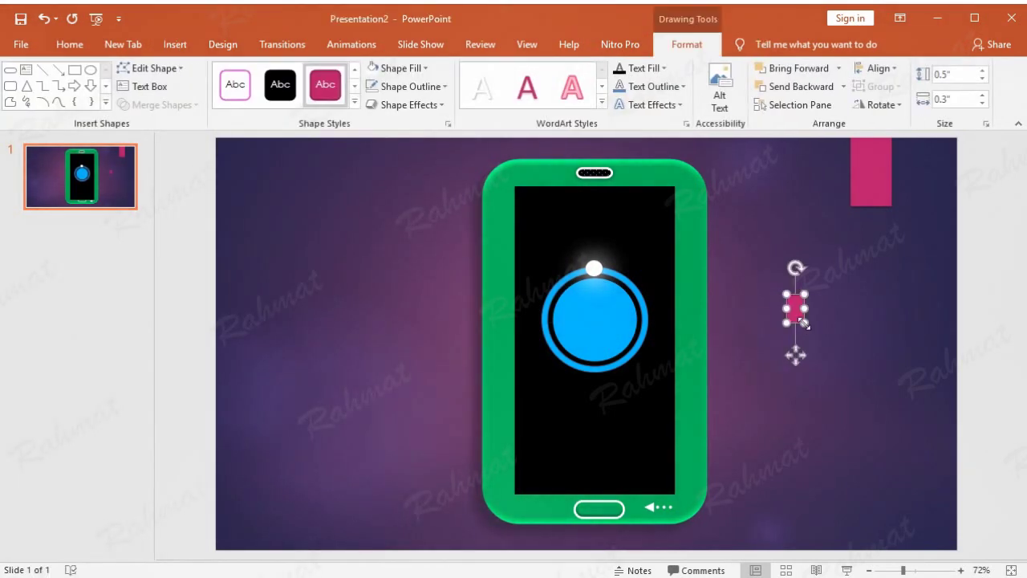
click(958, 74)
click(939, 73)
click(957, 101)
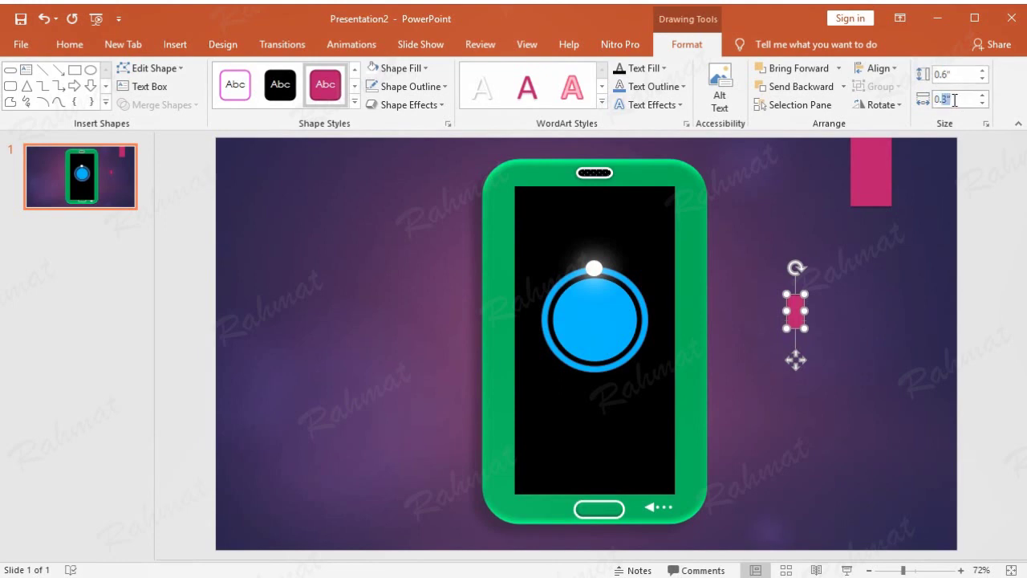
text(0.5)
key(Return)
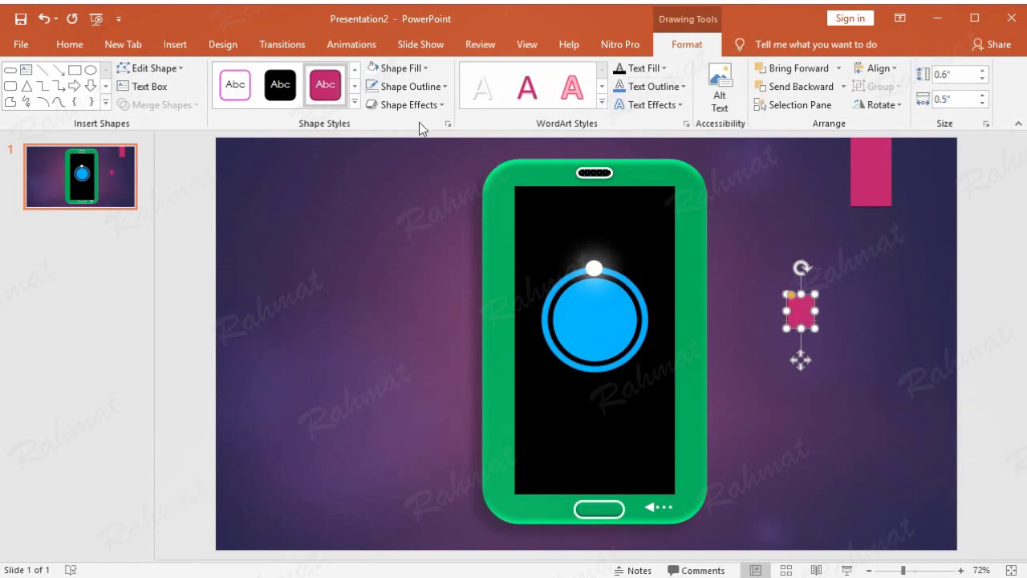
Fill the small square with a light gradient.
click(421, 68)
click(383, 102)
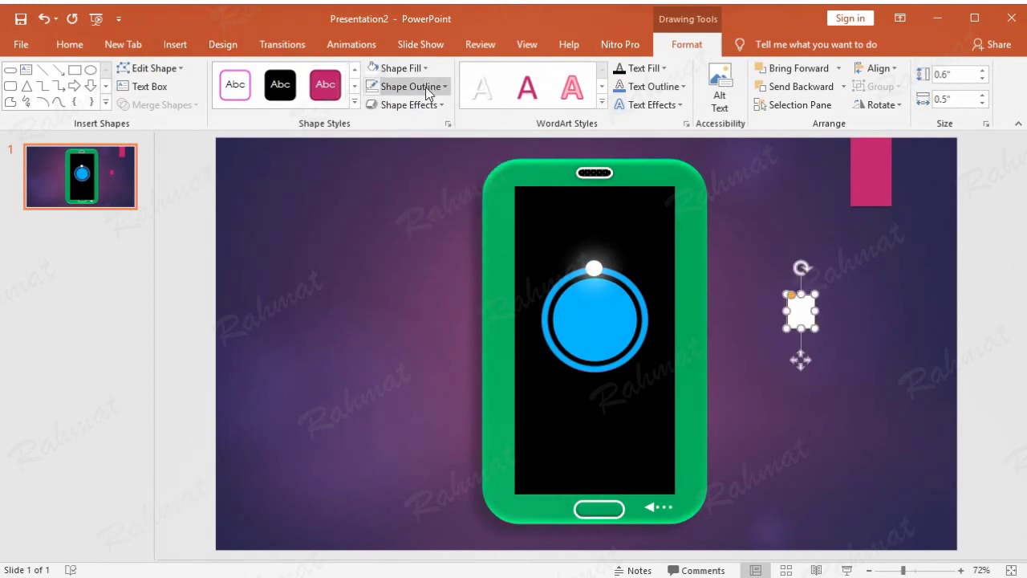
click(425, 69)
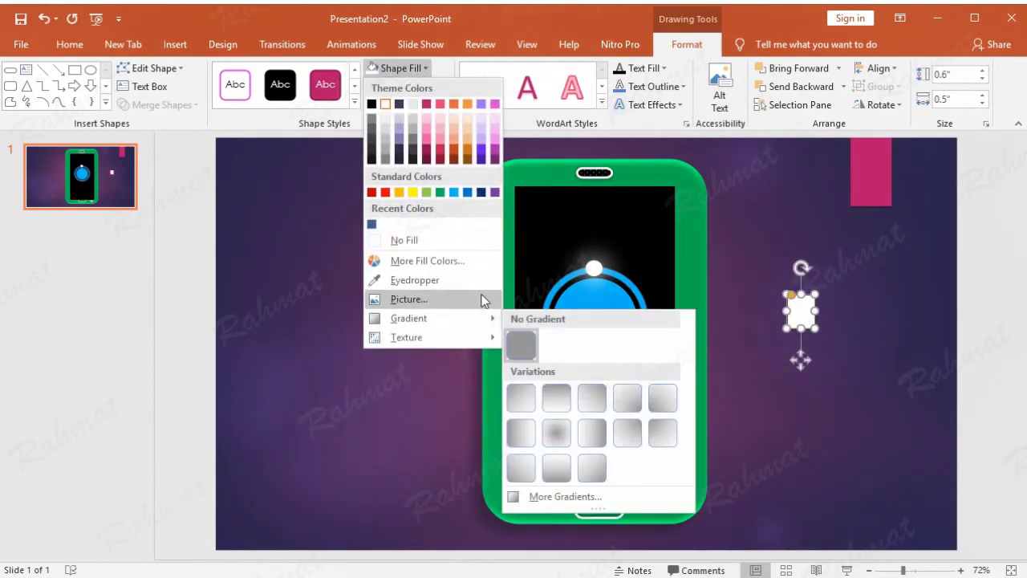
mouse_move(469, 321)
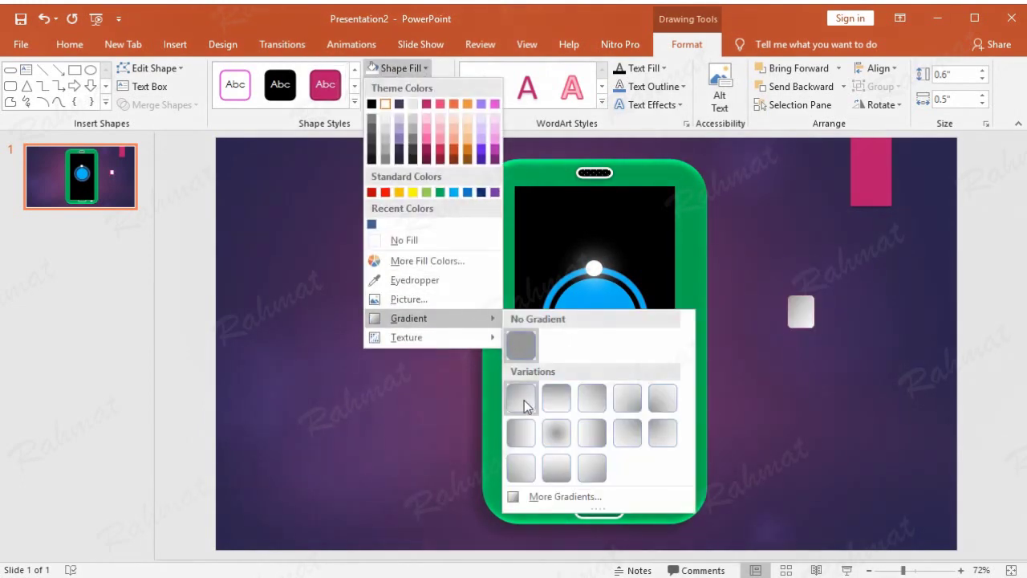
click(522, 401)
Remove the square's outline and apply a preset 3D effect.
click(409, 86)
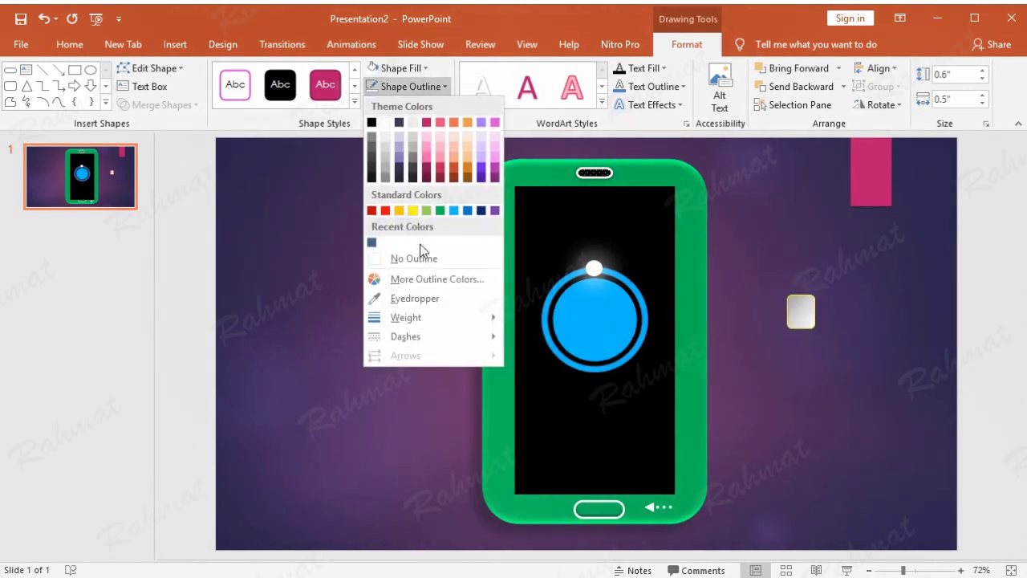
click(395, 249)
click(424, 104)
mouse_move(428, 134)
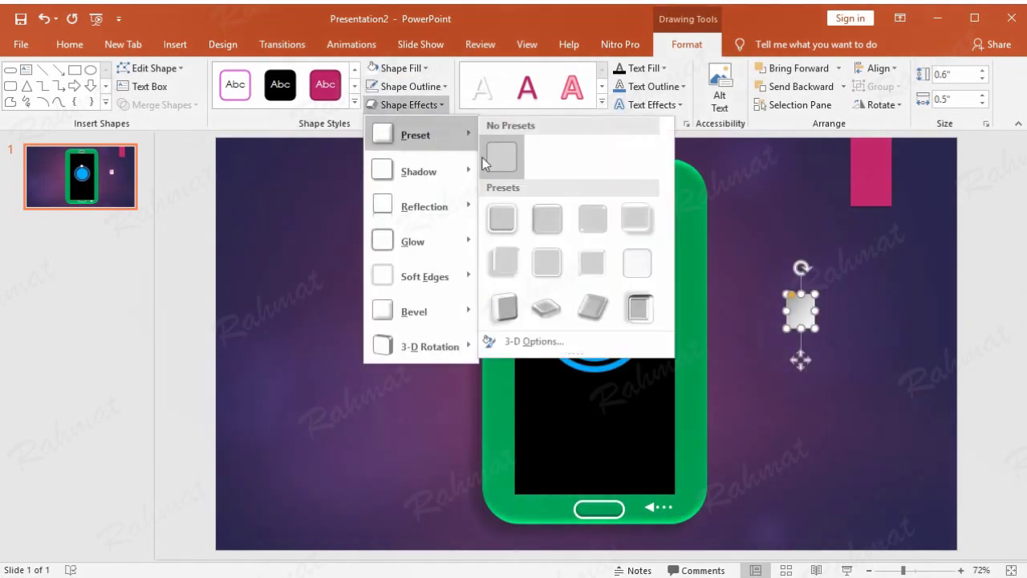
click(553, 255)
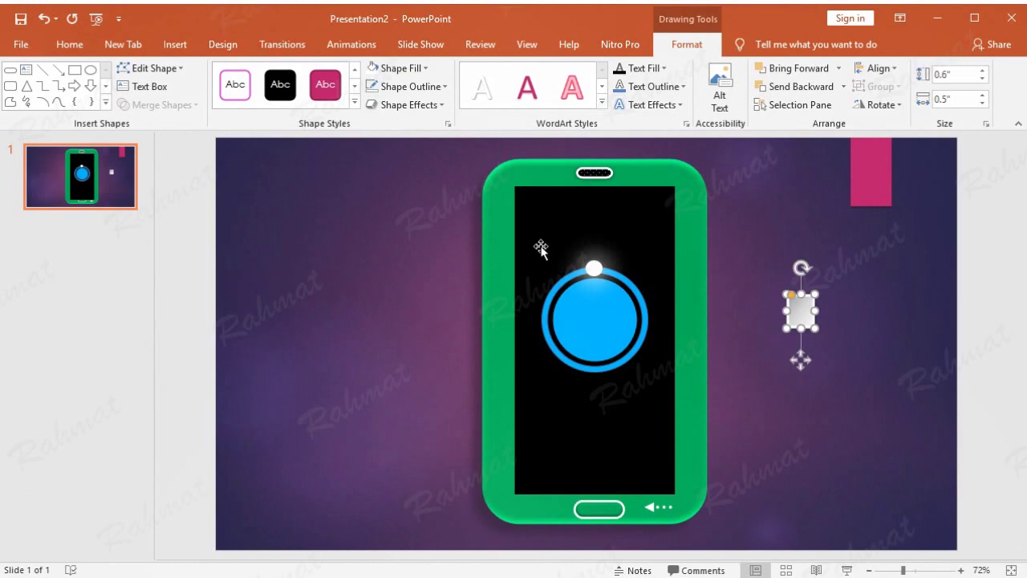
Pick the Rounded Rectangle shape from the Insert shapes gallery.
click(175, 47)
click(235, 104)
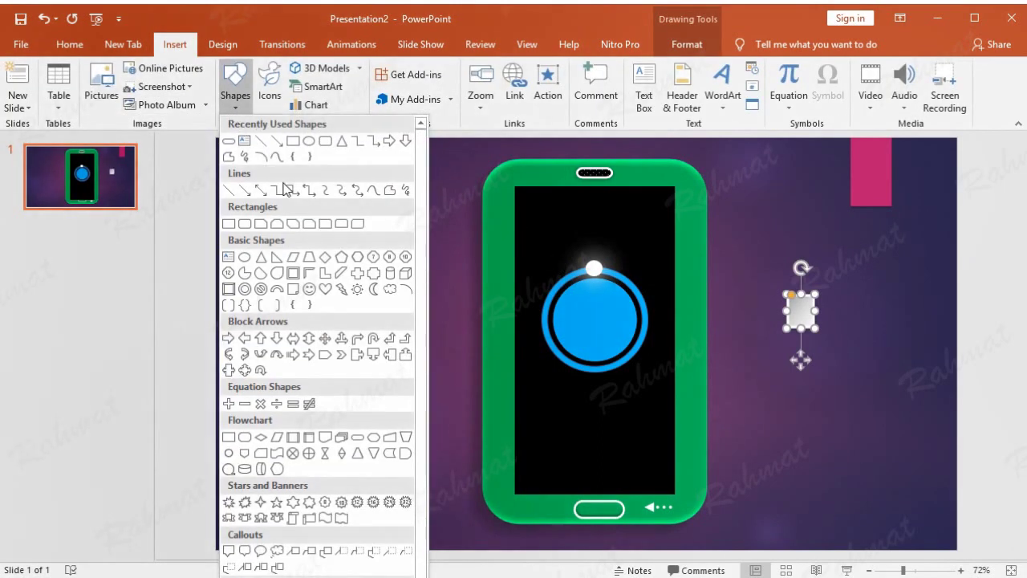
click(258, 224)
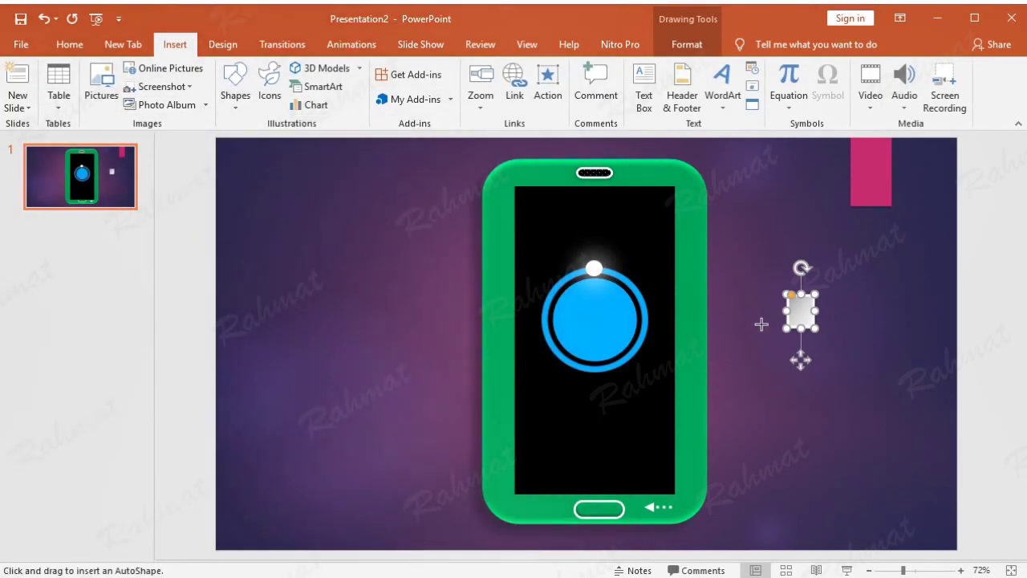
Draw a rounded rectangle right of the phone, 2.54" tall and 0.97" wide.
drag(771, 318, 872, 429)
double_click(957, 73)
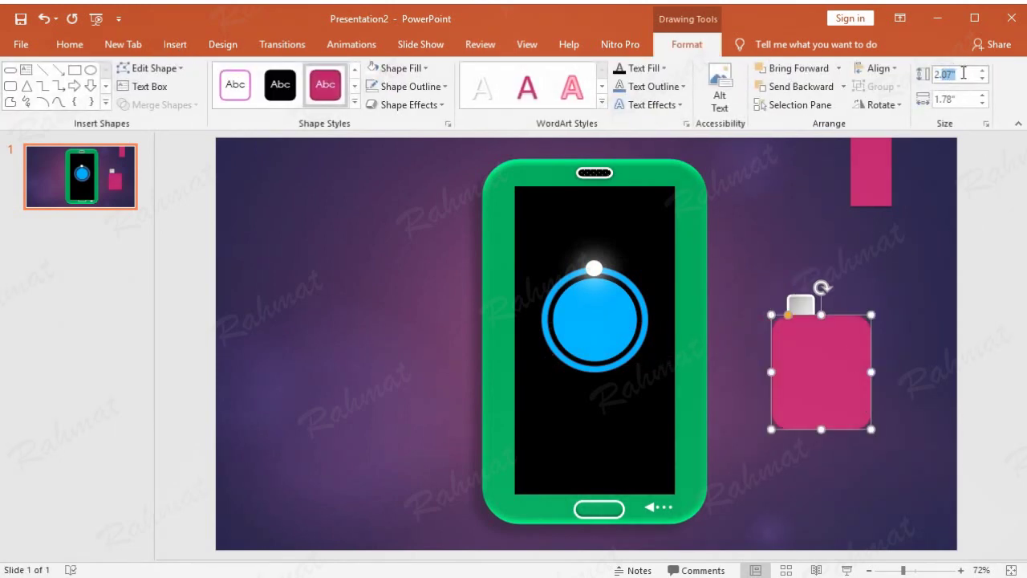
text(2.54)
click(961, 100)
text(0.)
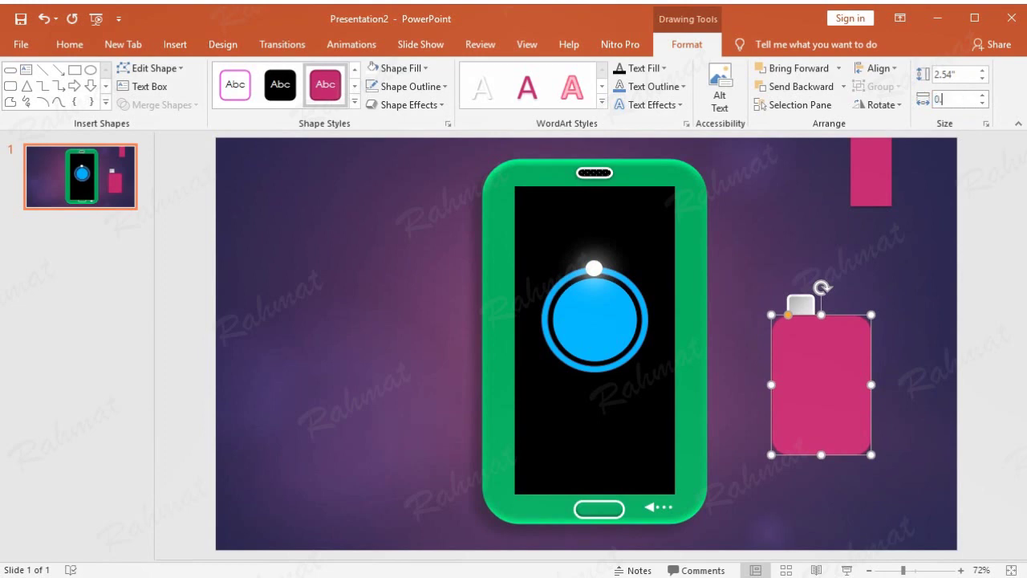
text(97)
key(Return)
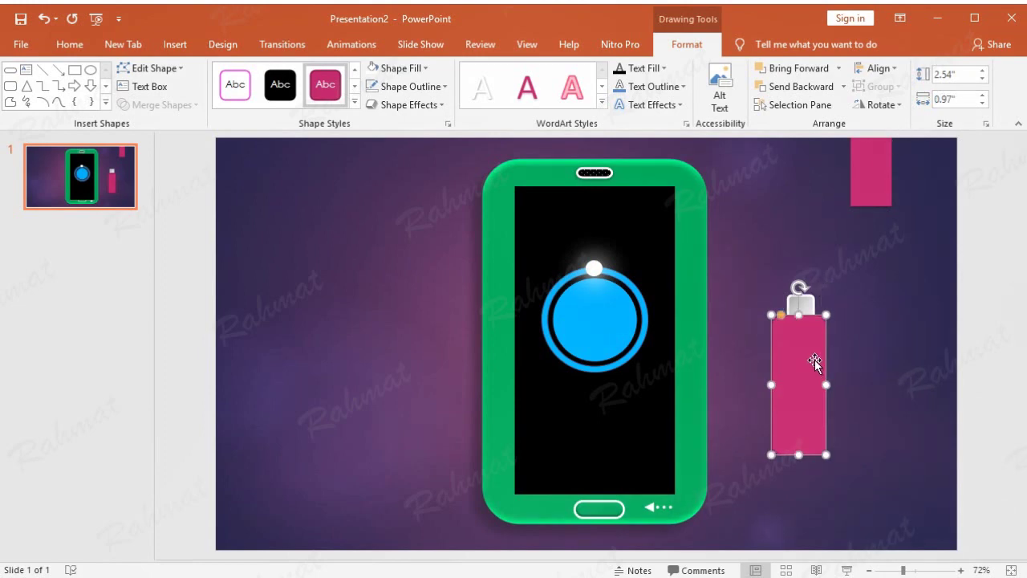
Give the rounded rectangle a 3D preset and yellow fill, aligned under the grey cap.
click(429, 105)
mouse_move(431, 132)
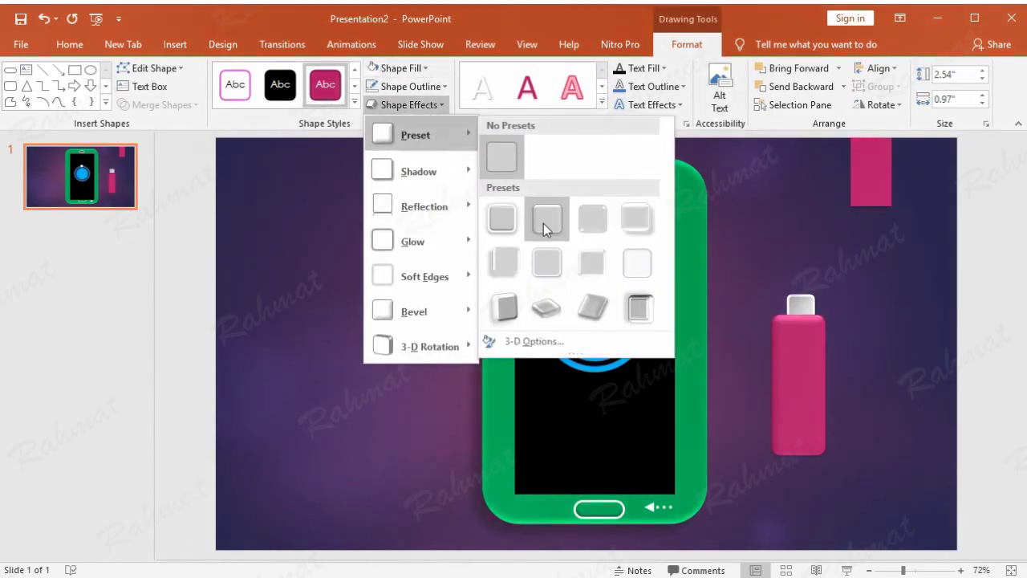
click(540, 231)
click(426, 70)
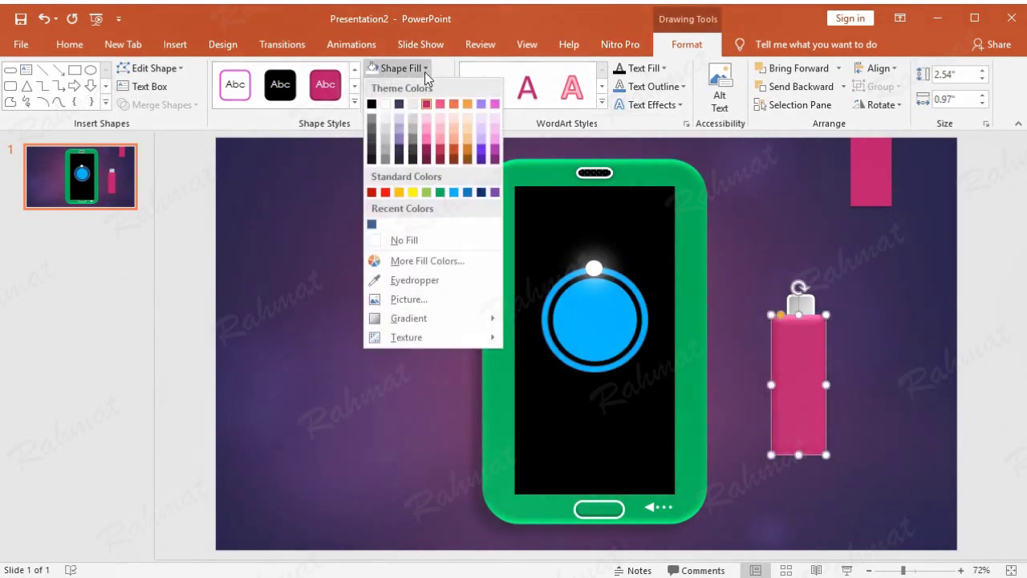
click(413, 192)
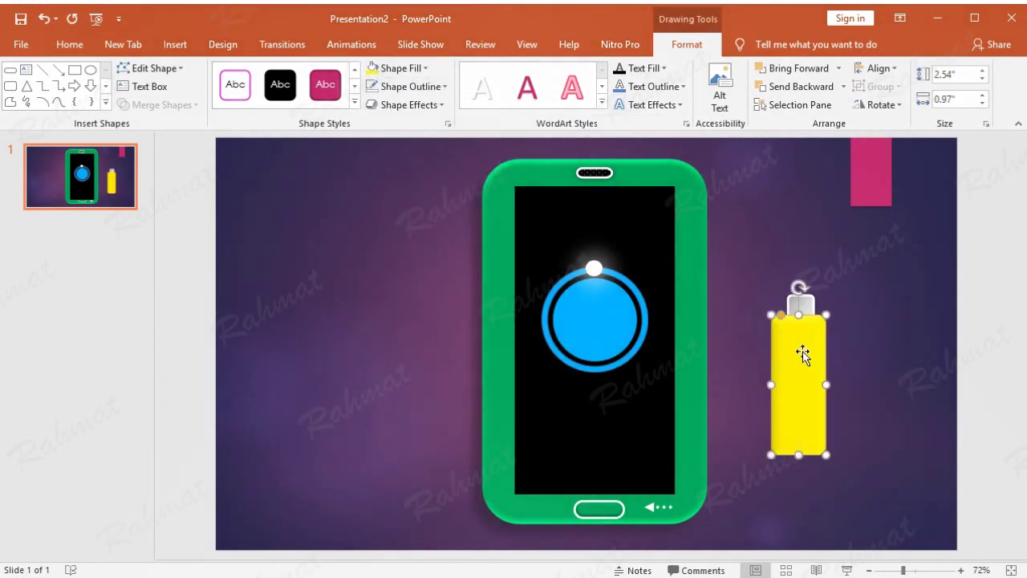
drag(803, 353, 807, 350)
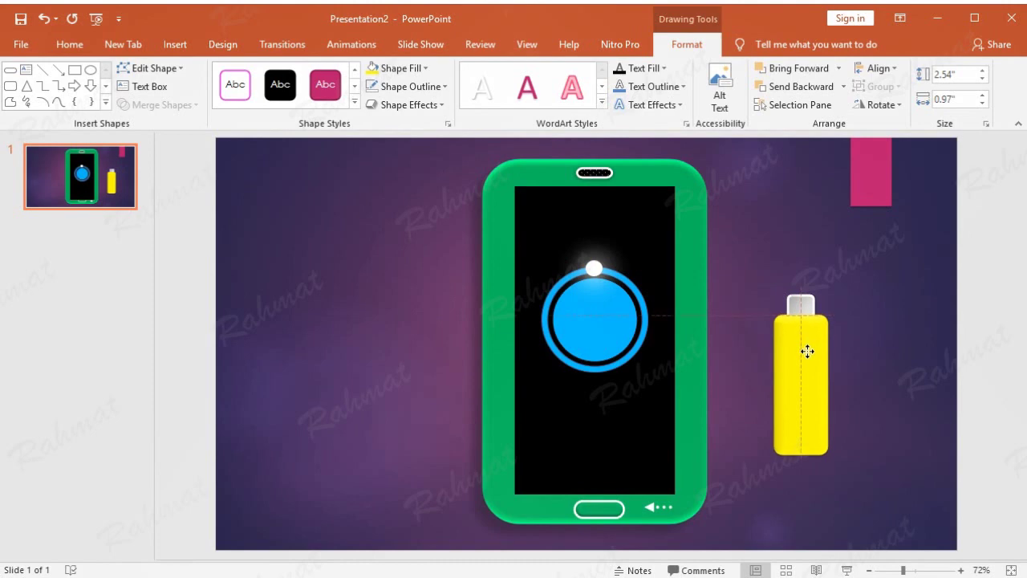
click(862, 299)
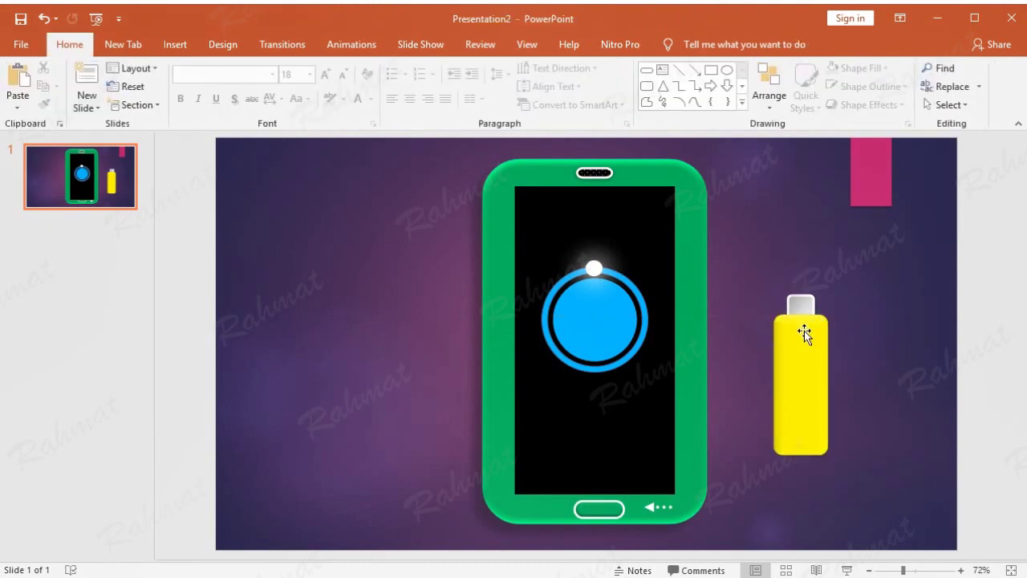
Group the yellow body with its grey cap.
click(803, 329)
shift+click(804, 308)
right_click(809, 300)
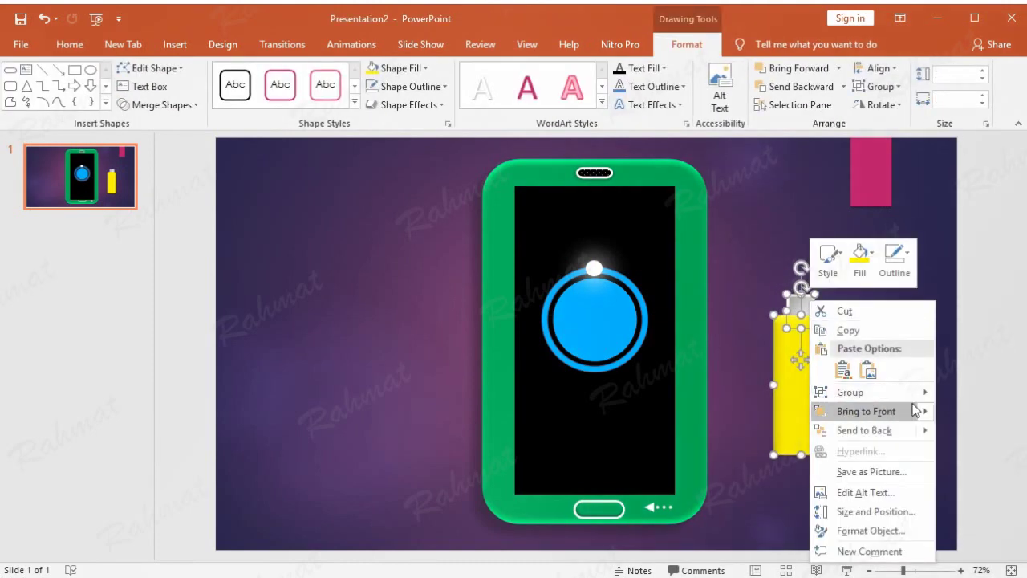
mouse_move(927, 399)
click(972, 394)
Position the charger at the phone's bottom port and send it behind the phone.
mouse_move(807, 344)
mouse_down()
mouse_move(622, 544)
mouse_move(603, 551)
mouse_up()
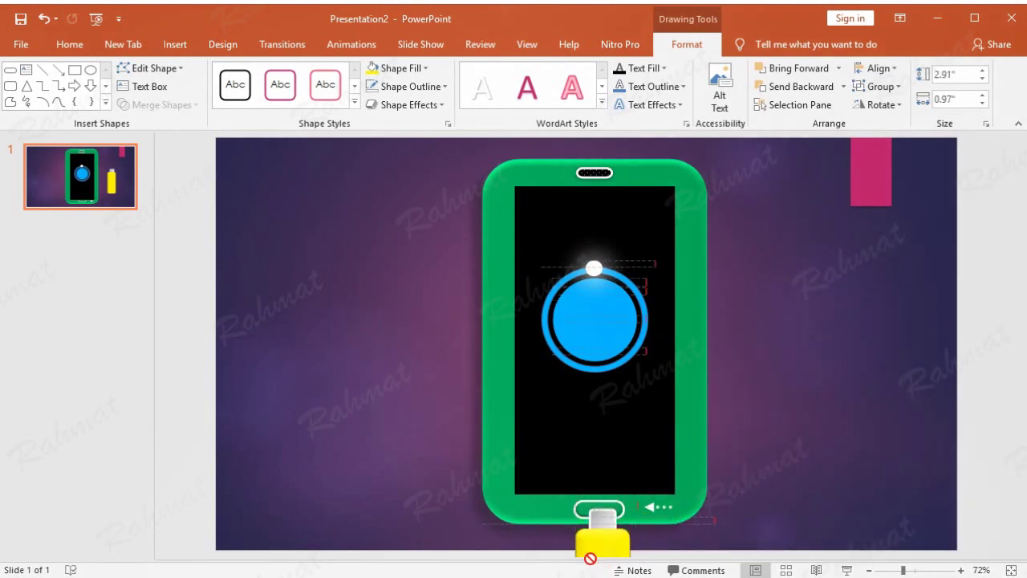
drag(603, 551, 613, 543)
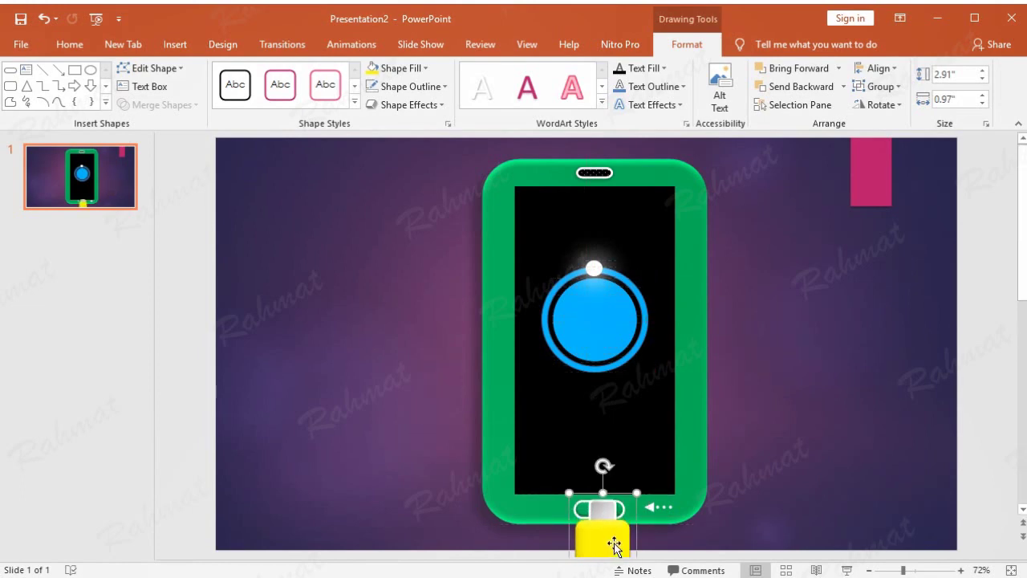
key(Down)
key(Down)
key(Down)
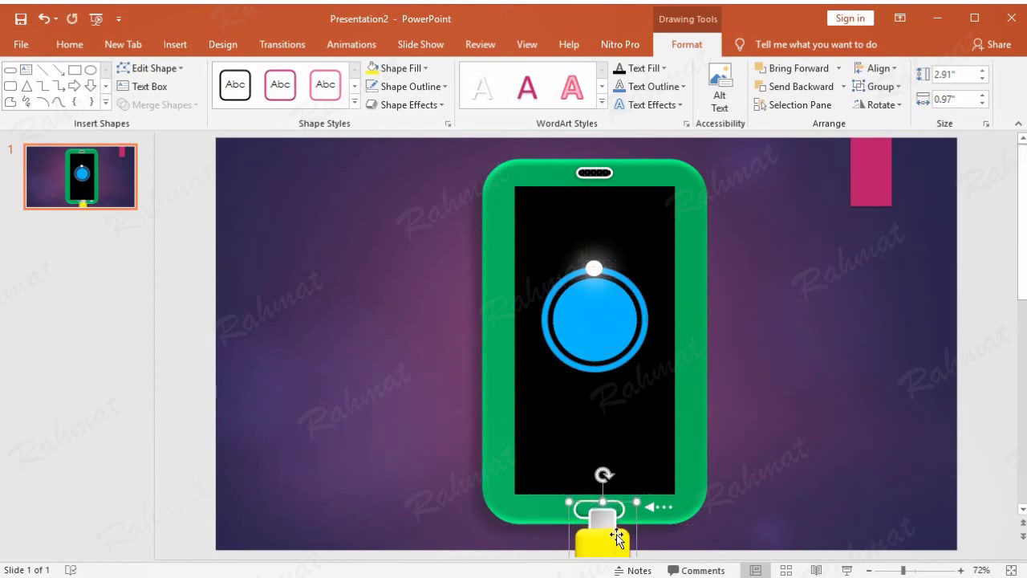
key(Left)
key(Left)
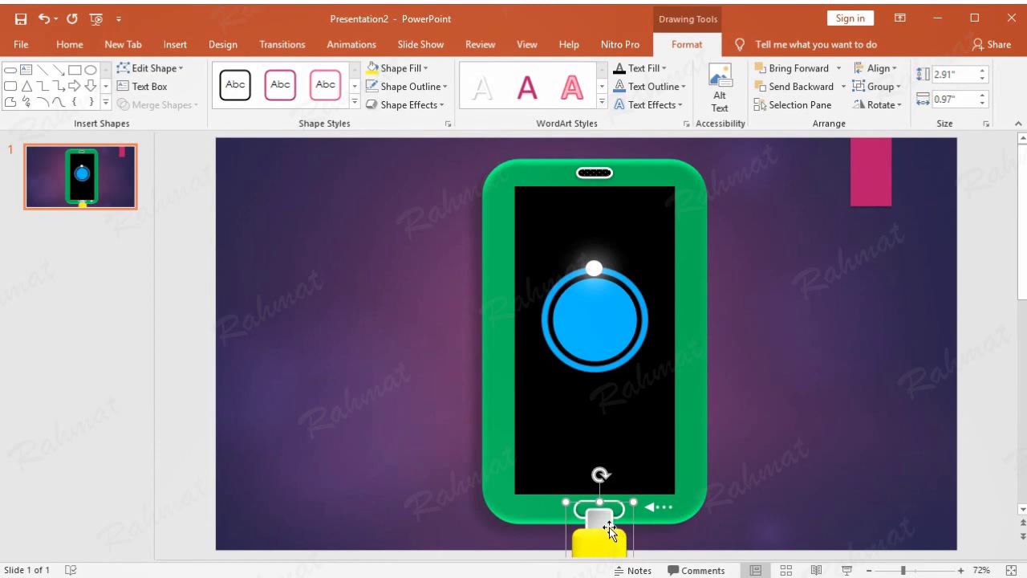
key(Right)
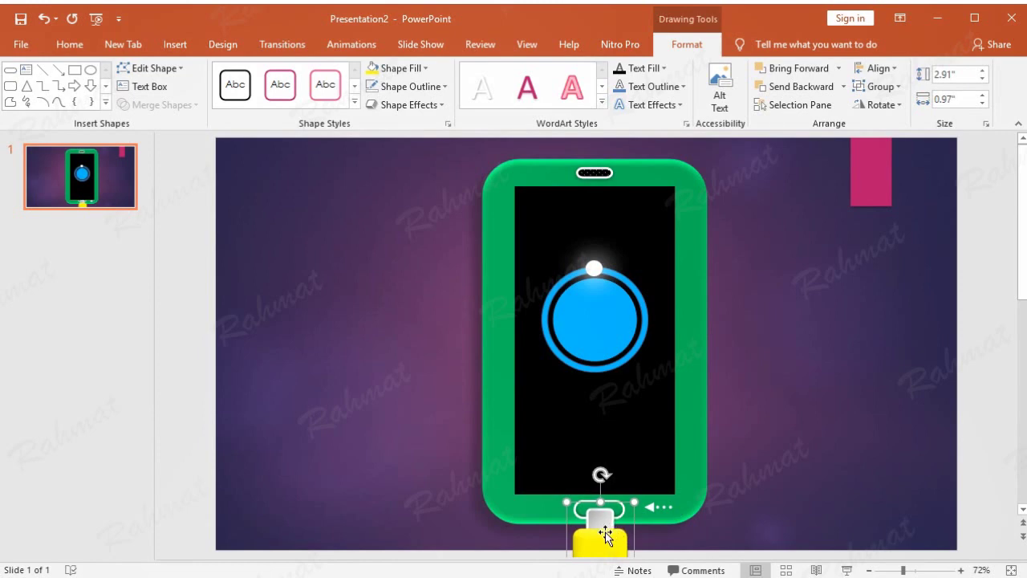
right_click(606, 533)
mouse_move(720, 402)
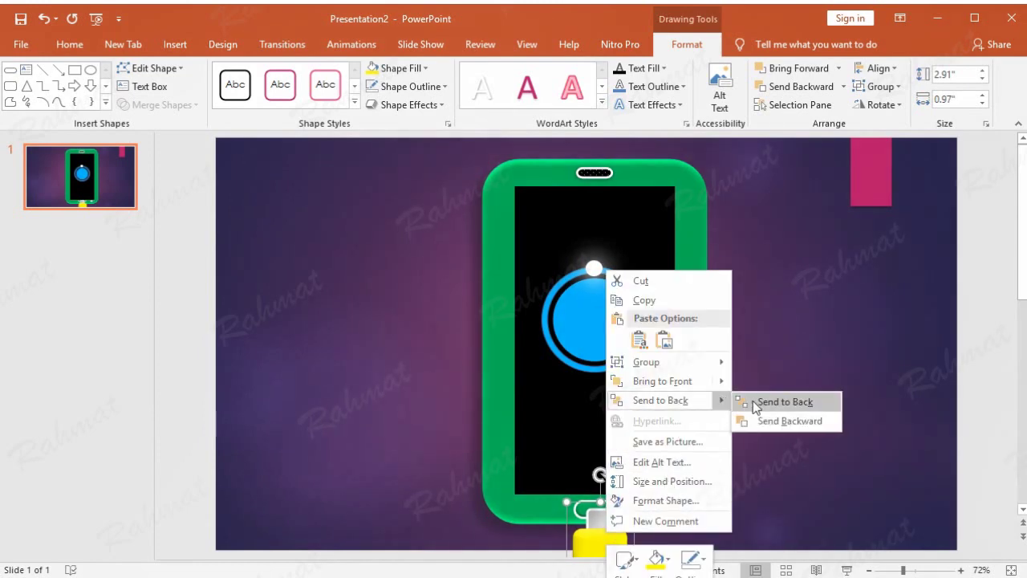
click(785, 401)
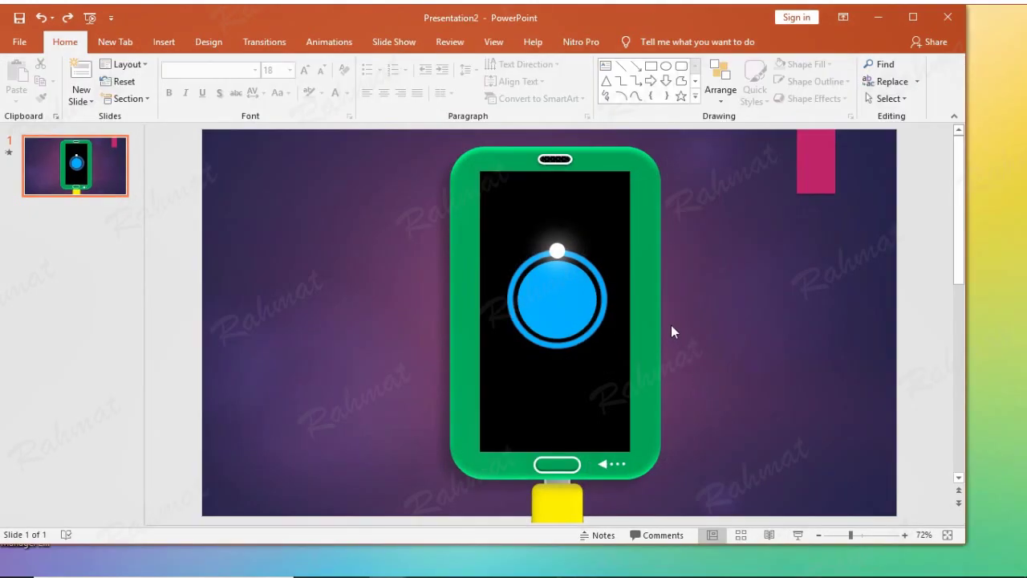
Box-select the blue ring gauge shapes across the phone's screen.
drag(491, 139, 634, 440)
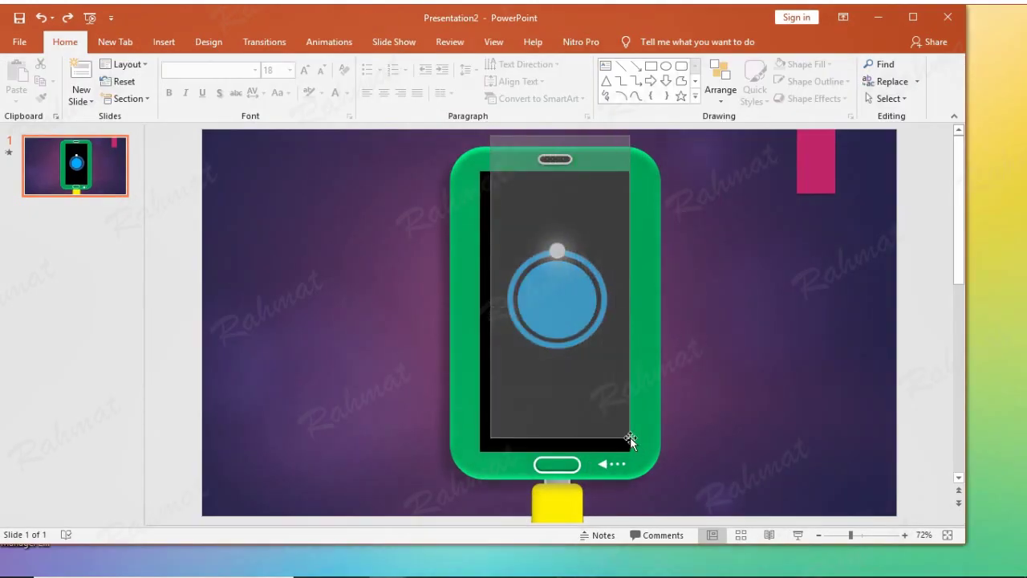
drag(634, 439, 635, 440)
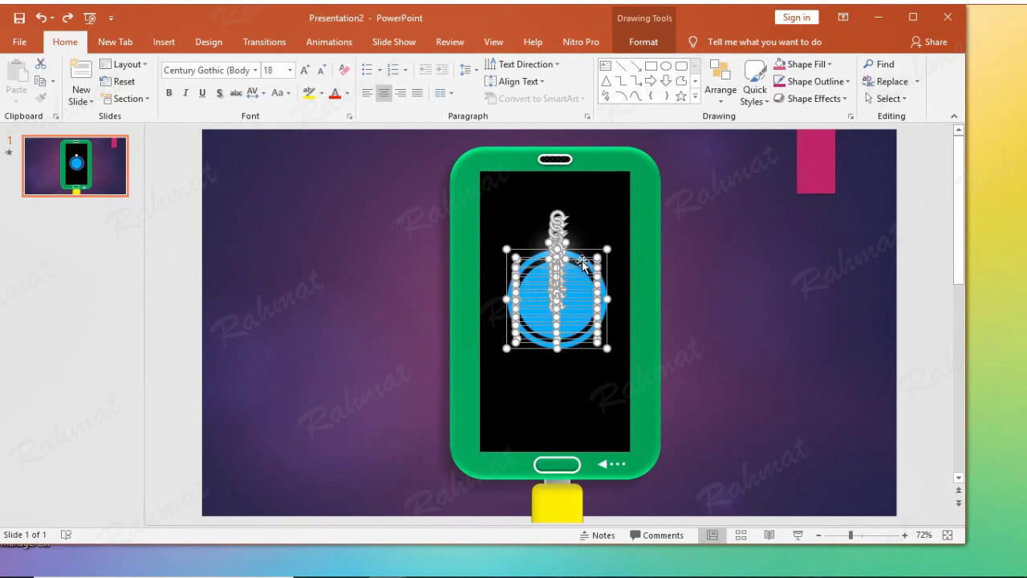
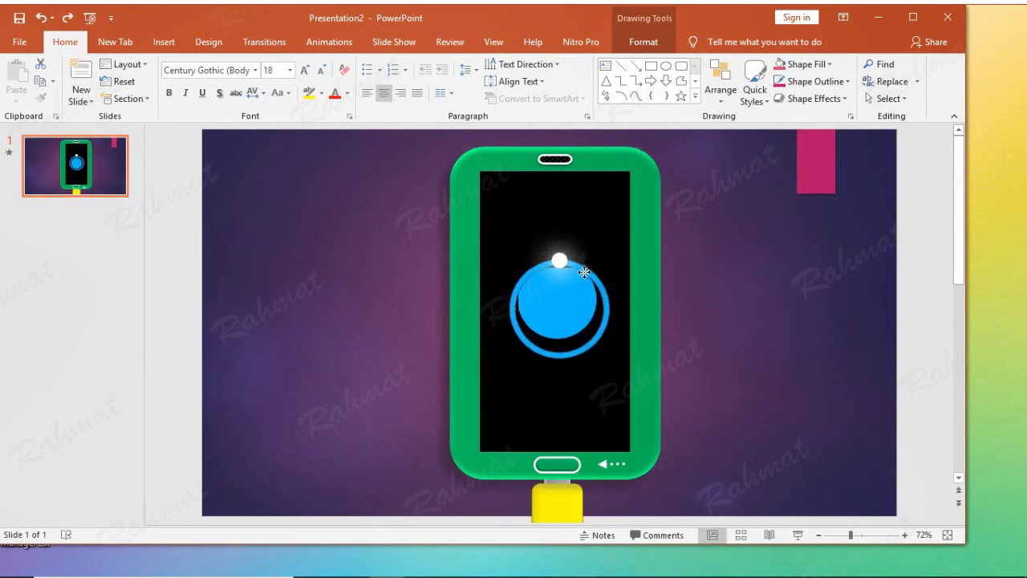
Redo then undo the screen-shape shift, and nudge the phone group right onto the blue circle.
click(68, 18)
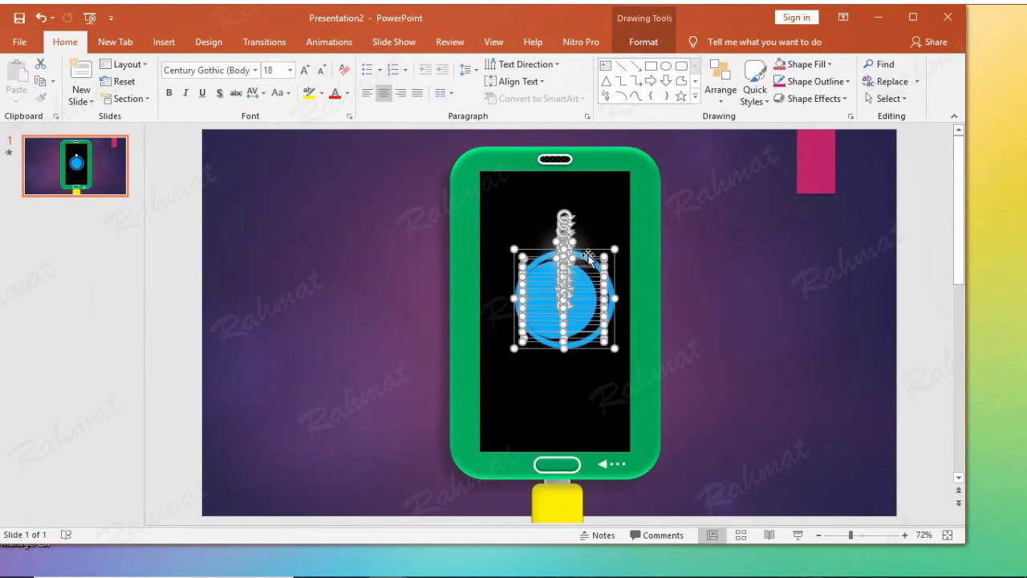
click(41, 17)
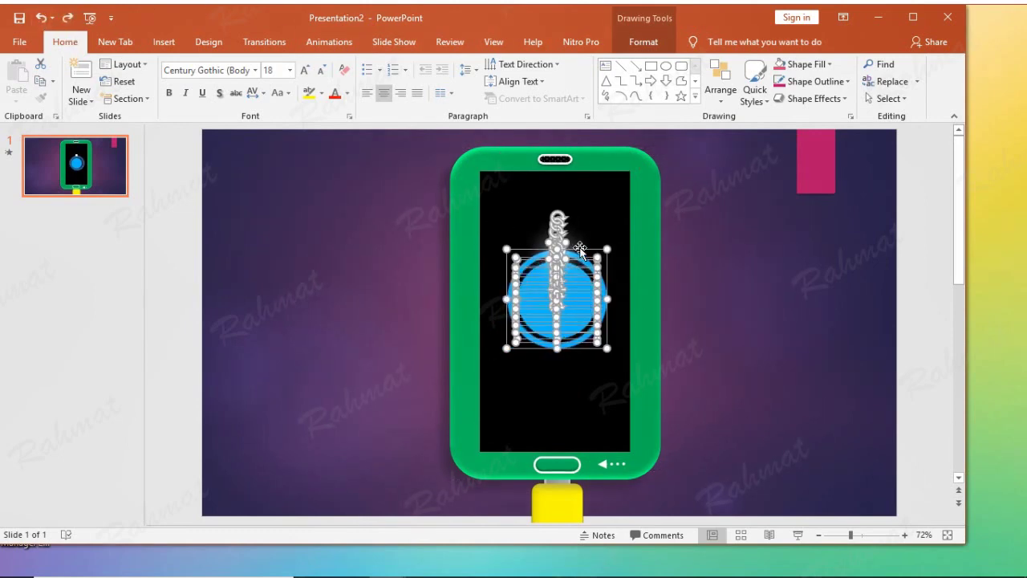
click(649, 193)
mouse_move(592, 158)
mouse_down()
mouse_move(602, 157)
mouse_move(593, 160)
mouse_up()
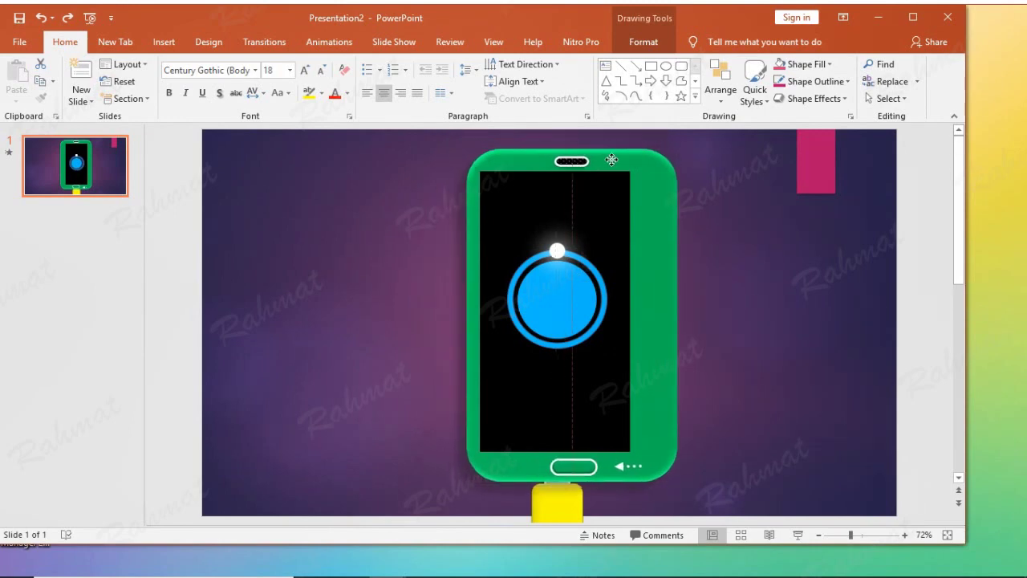
drag(593, 161, 598, 160)
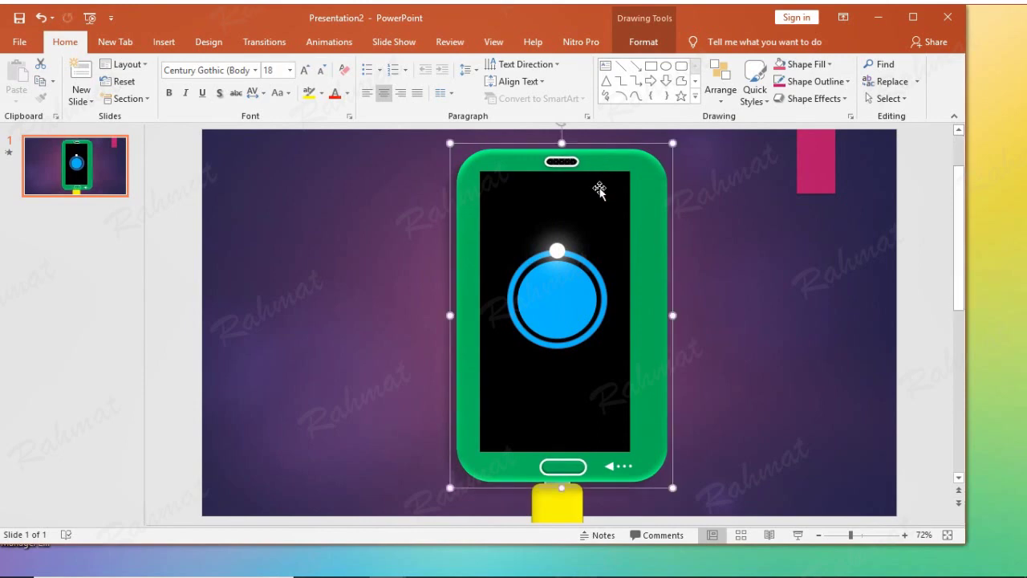
click(412, 275)
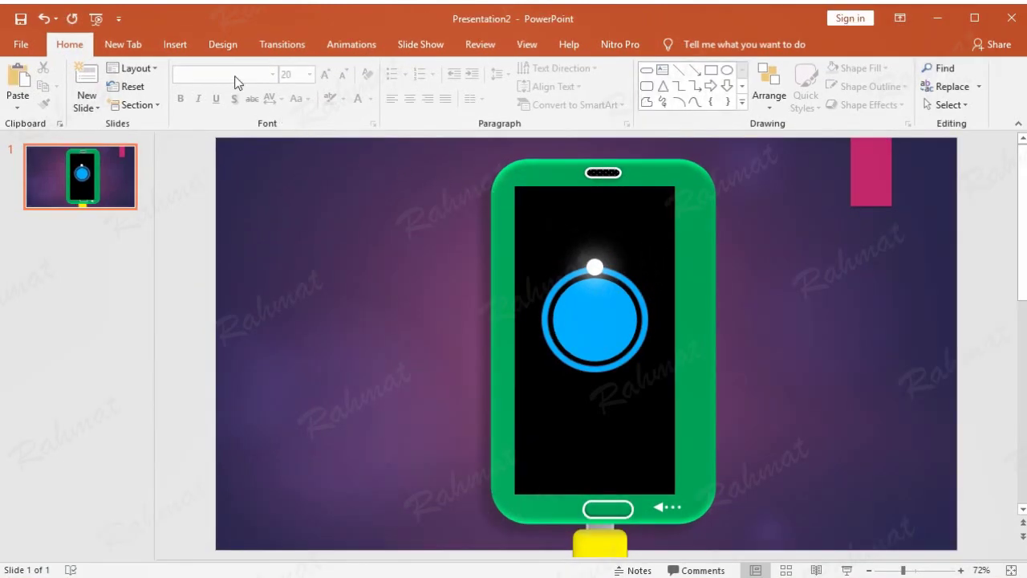
click(190, 50)
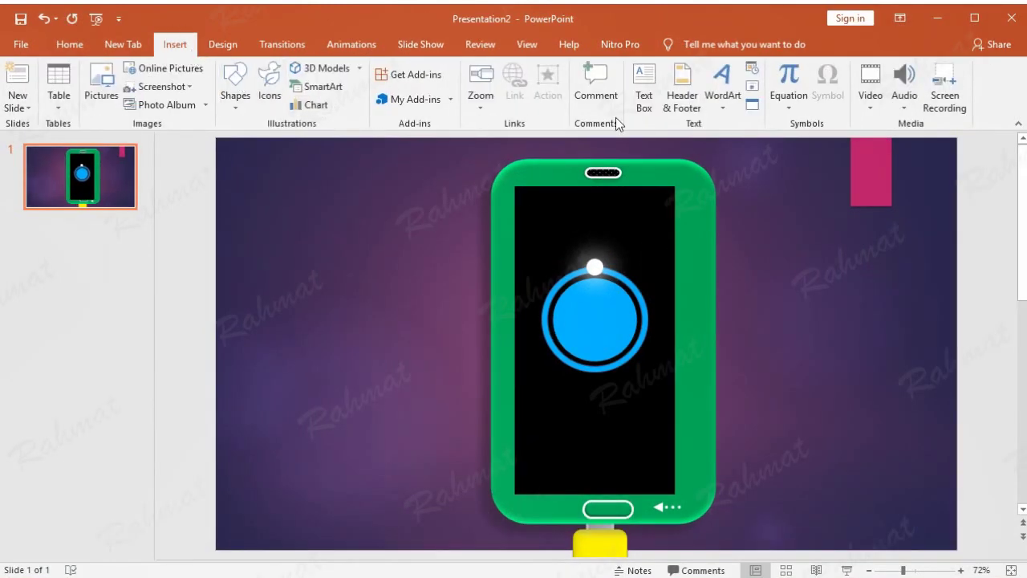
Insert a WordArt text box reading '10%' and select its text for font changes.
click(726, 100)
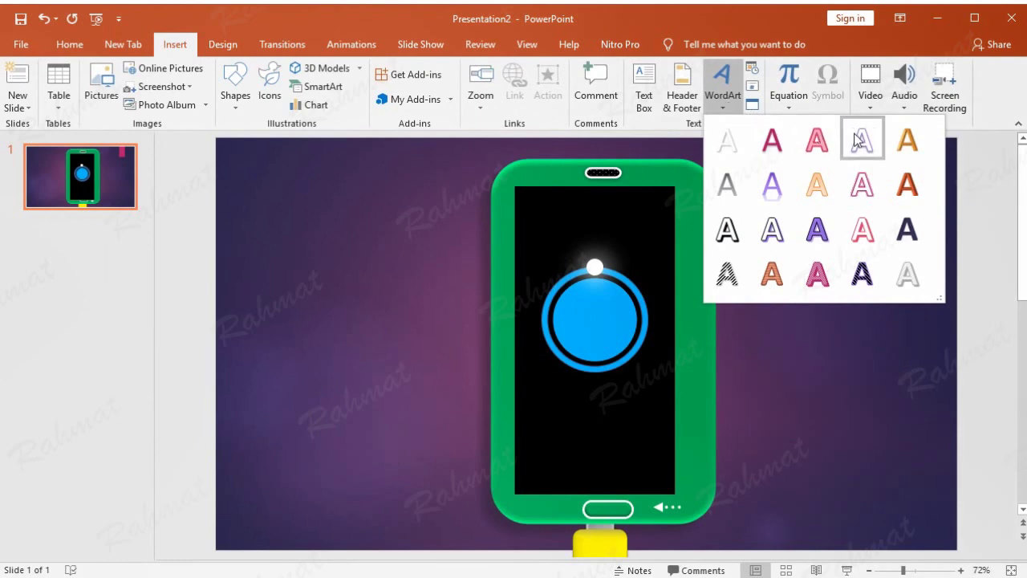
click(860, 140)
text(10%)
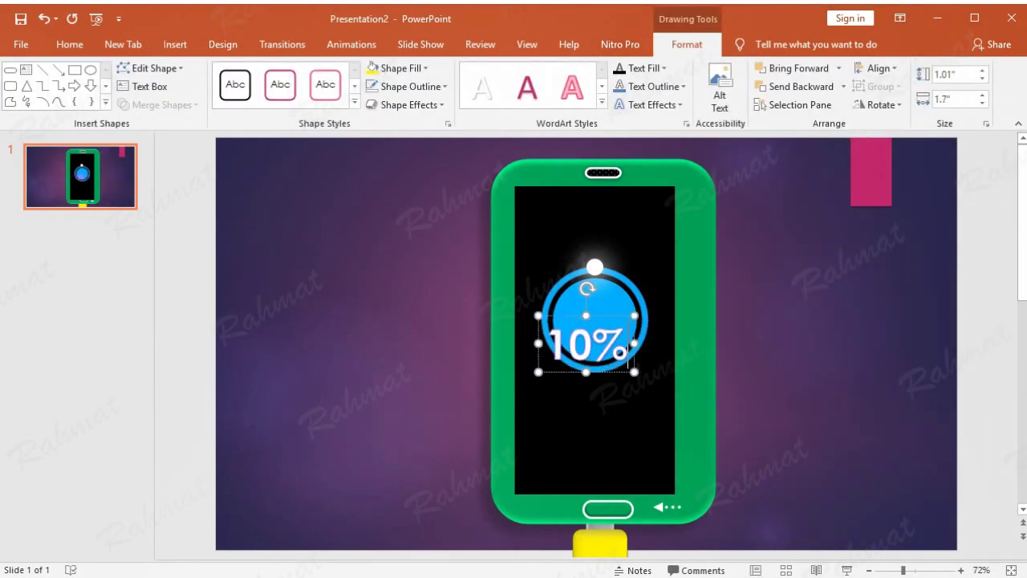
drag(629, 345, 549, 345)
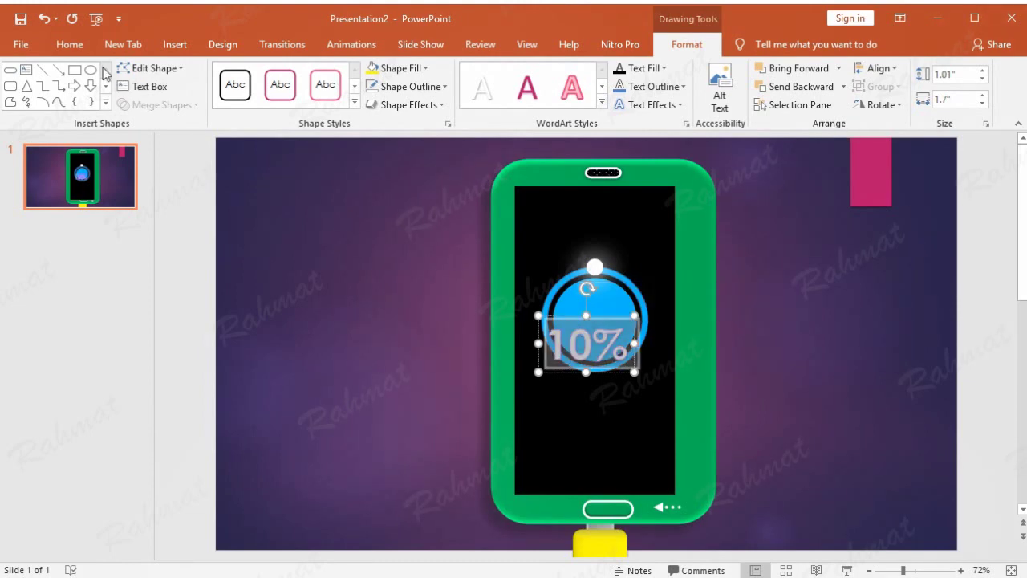
click(74, 45)
click(273, 74)
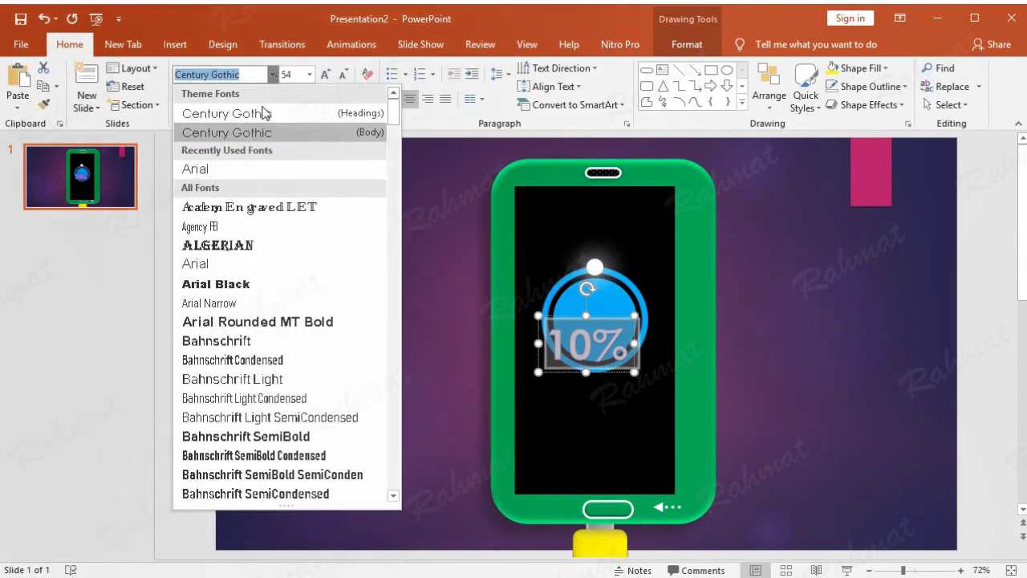
Set the 10% label's font to Arial, size 20.
click(248, 169)
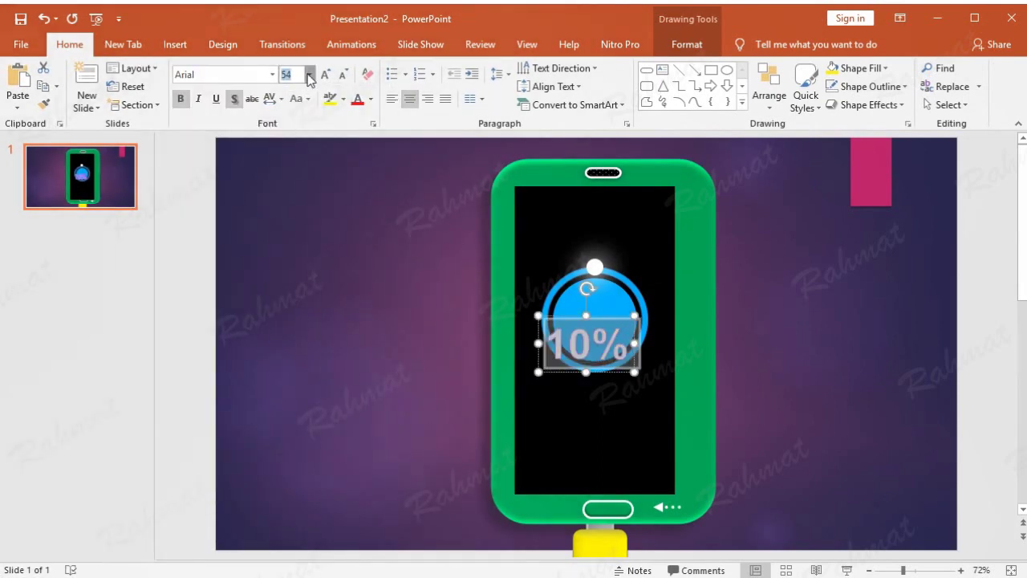
click(310, 75)
click(291, 226)
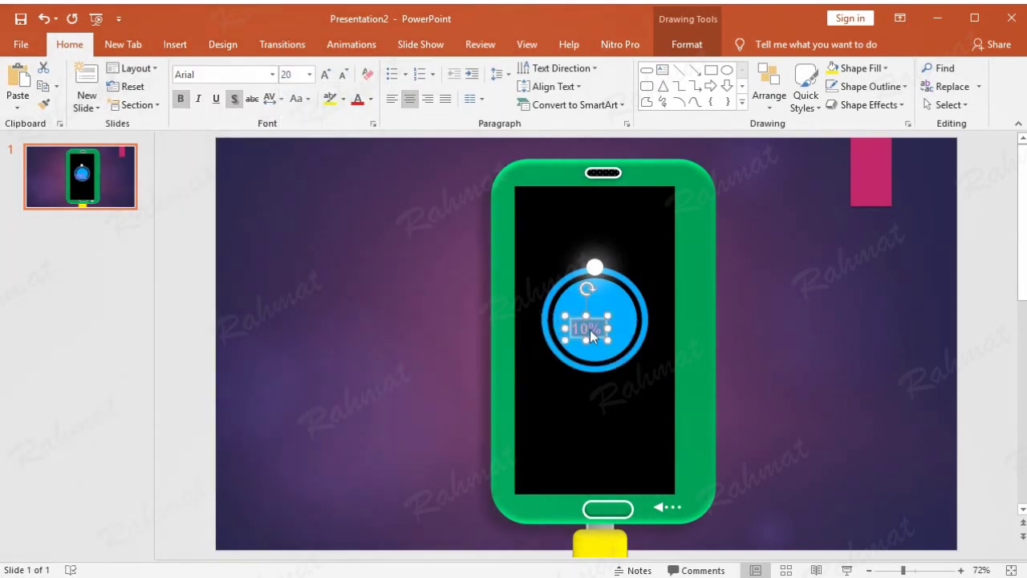
Give the label a custom text outline colour of RGB 79, 129, 189.
click(686, 45)
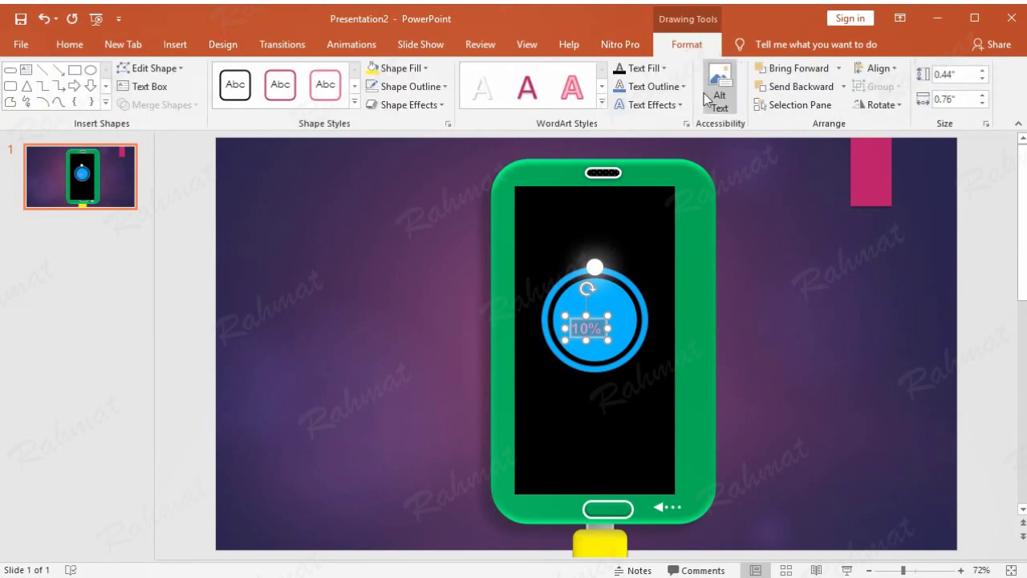
click(682, 85)
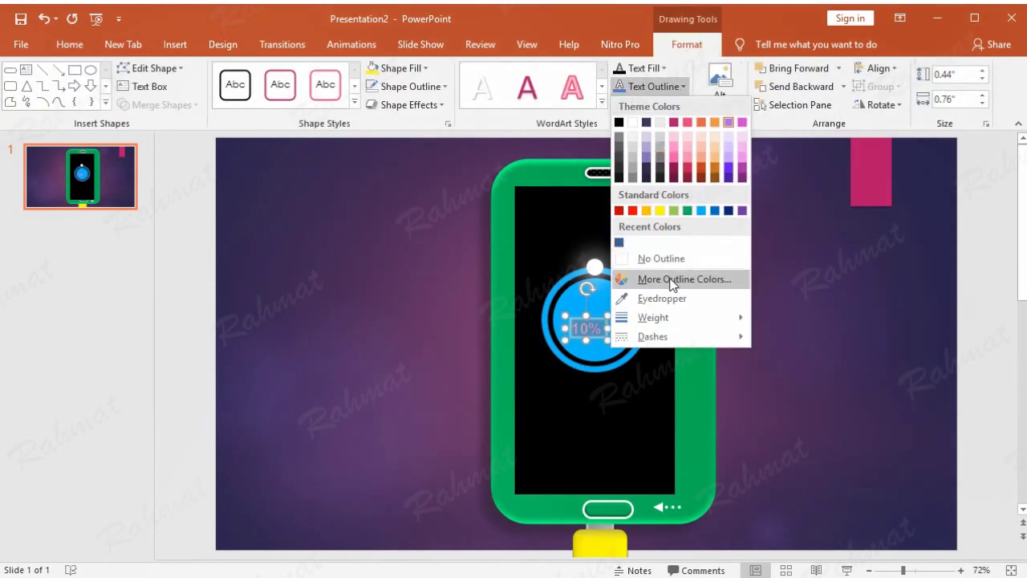
click(672, 281)
double_click(353, 458)
text(79)
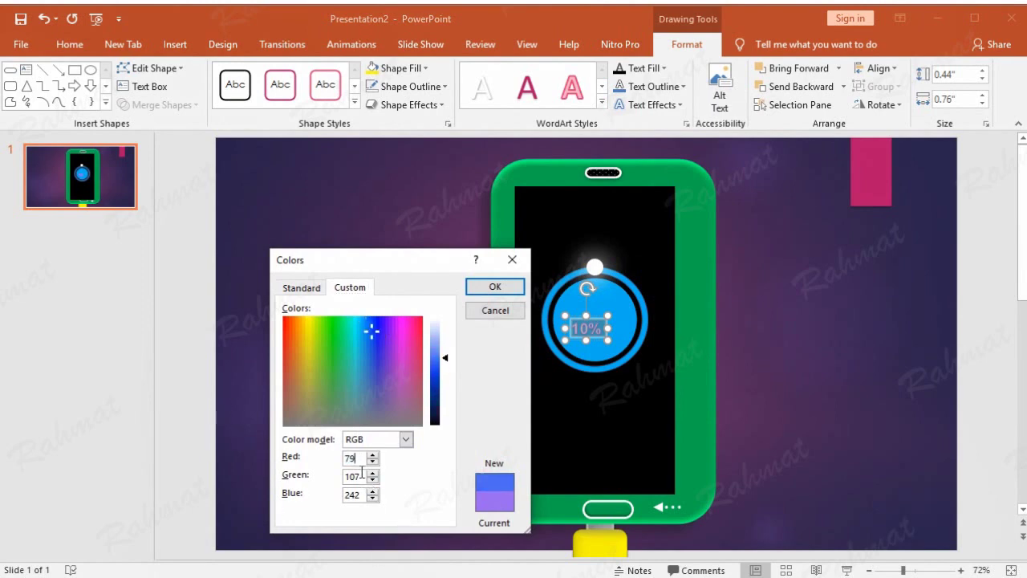
text(12)
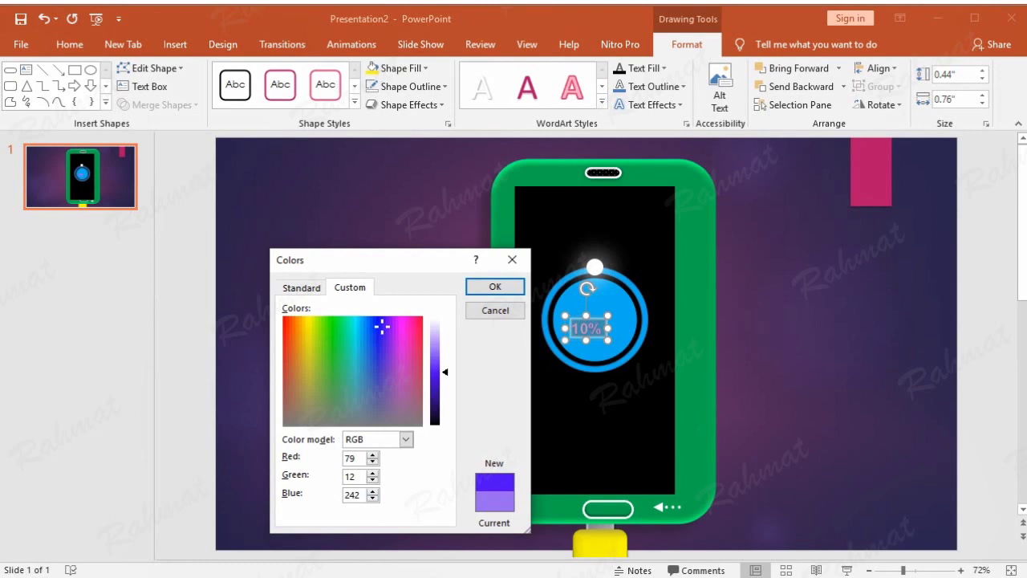
text(9)
double_click(361, 494)
text(189)
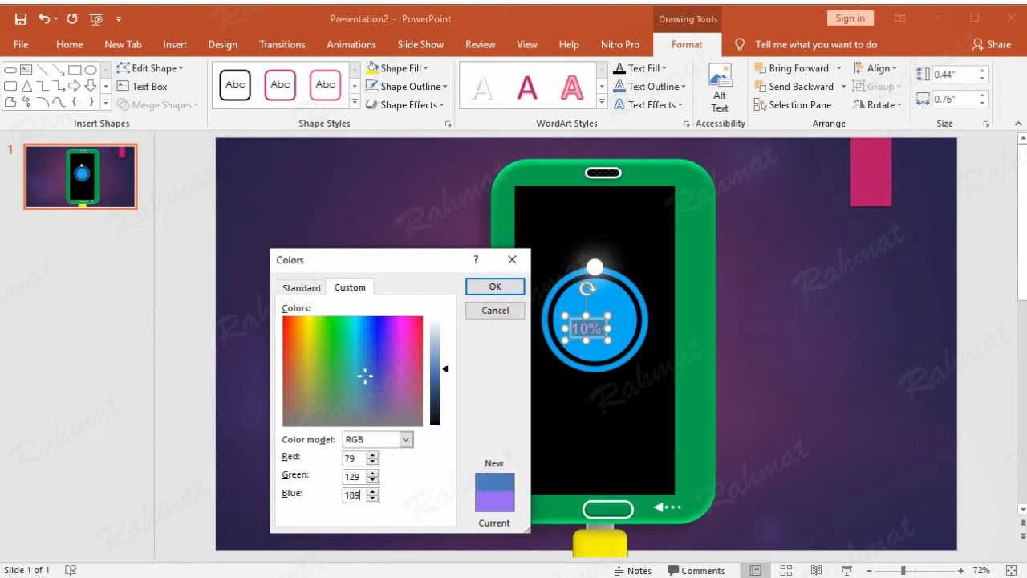
click(491, 290)
right_click(600, 319)
click(594, 321)
right_click(594, 319)
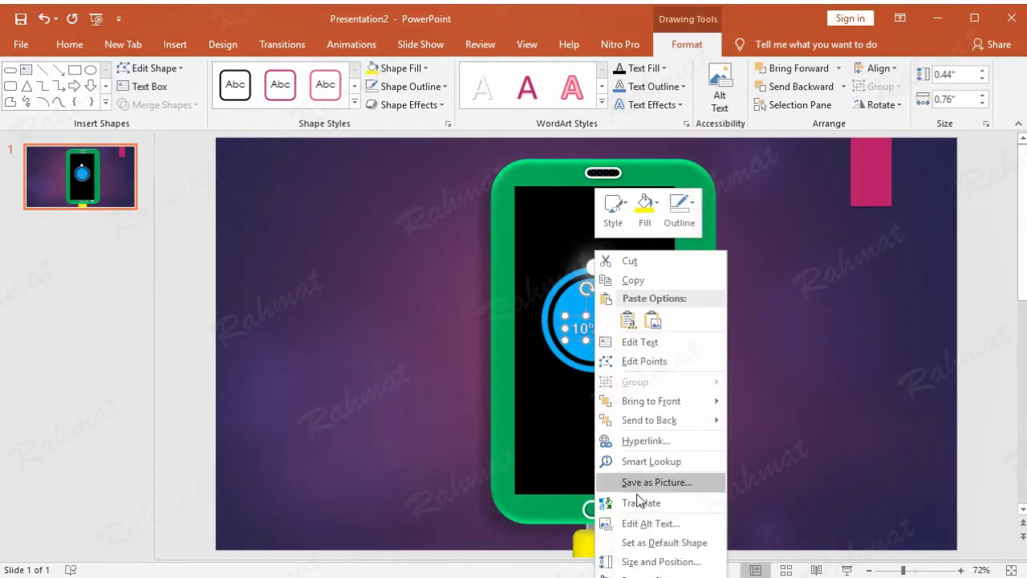
Position the 10% label at 6.49" horizontal and 3.01" vertical via Size and Position.
click(666, 561)
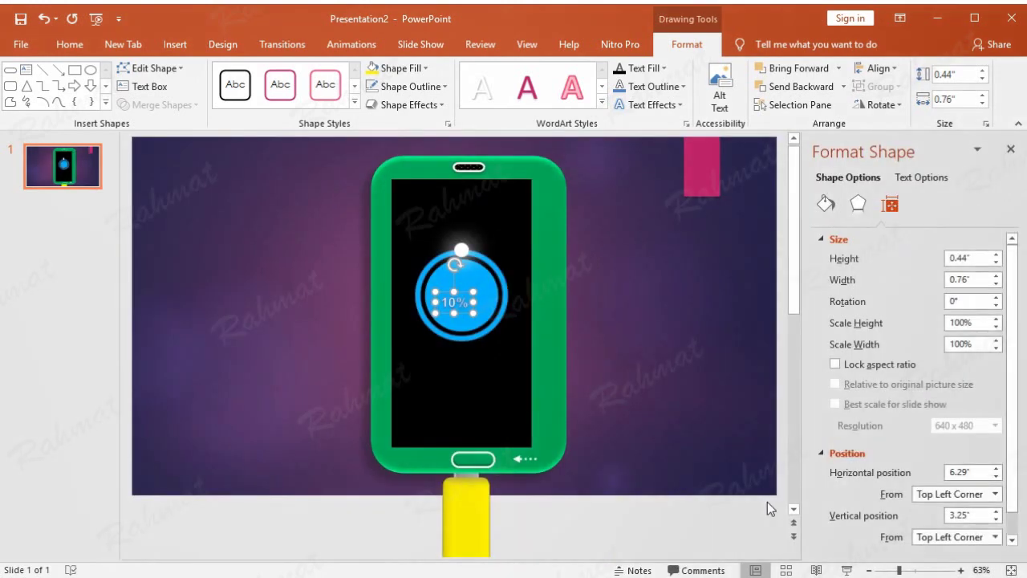
drag(977, 474, 890, 476)
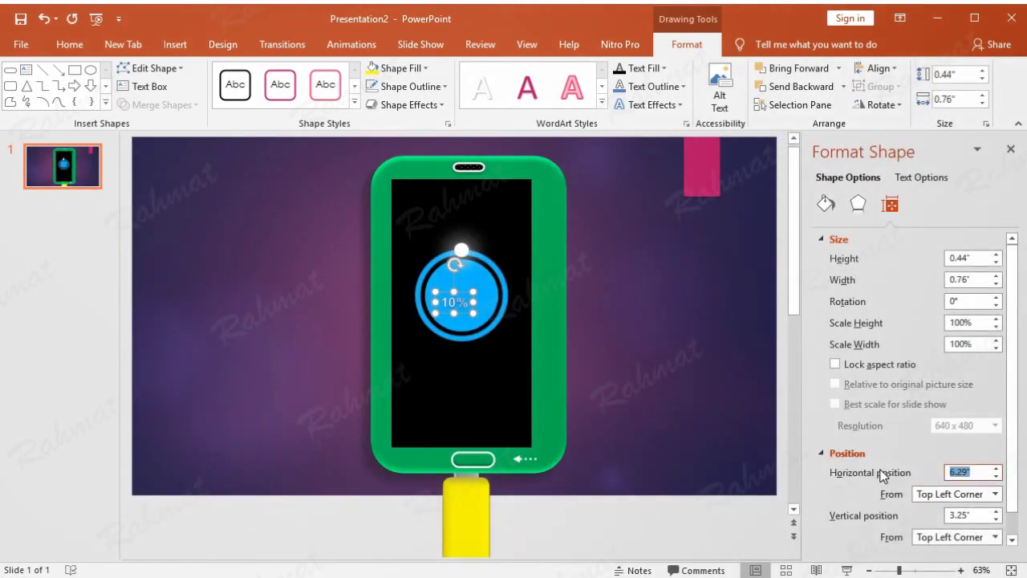
text(6)
drag(973, 515, 943, 516)
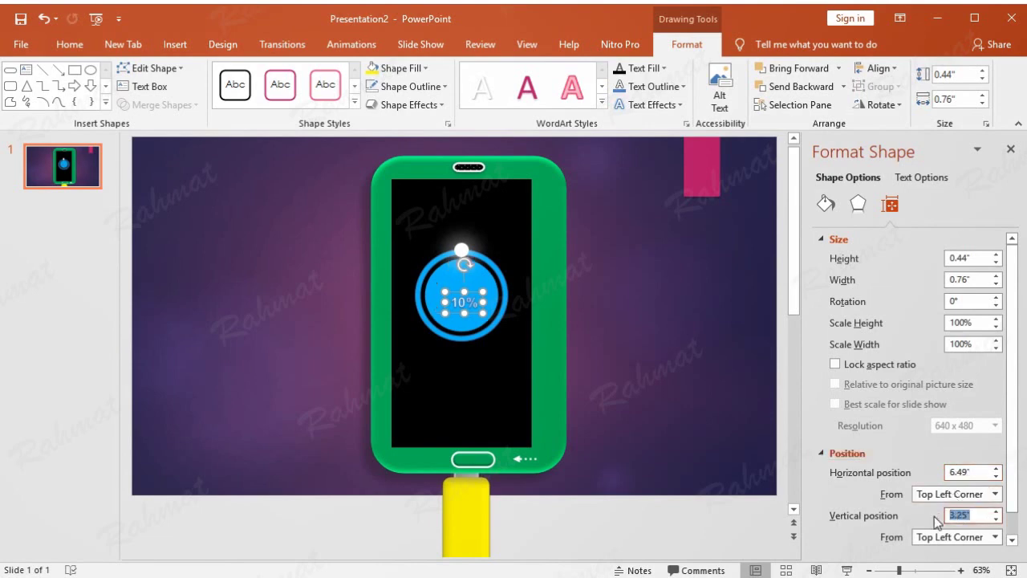
text(3.01)
key(Return)
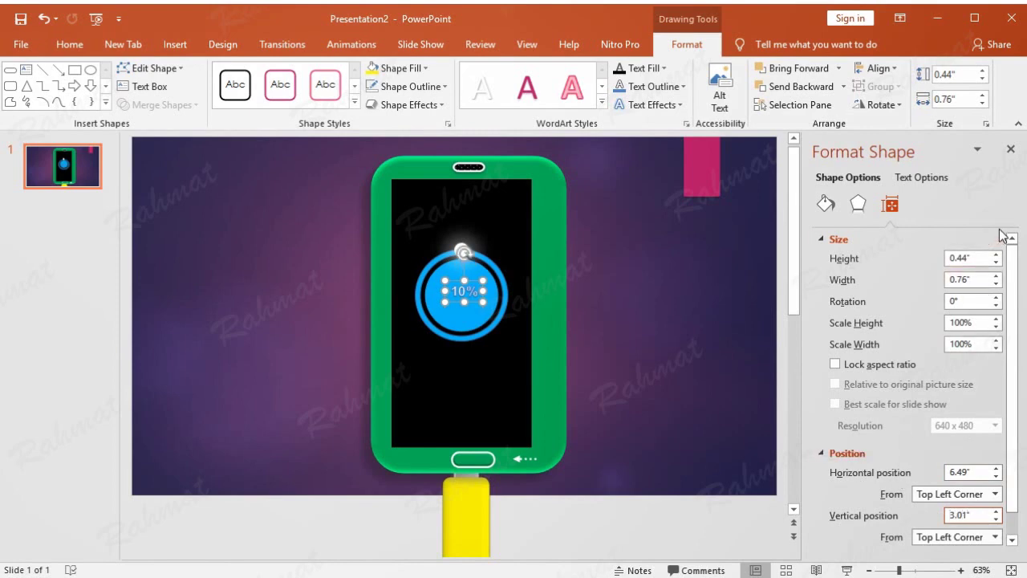
click(646, 312)
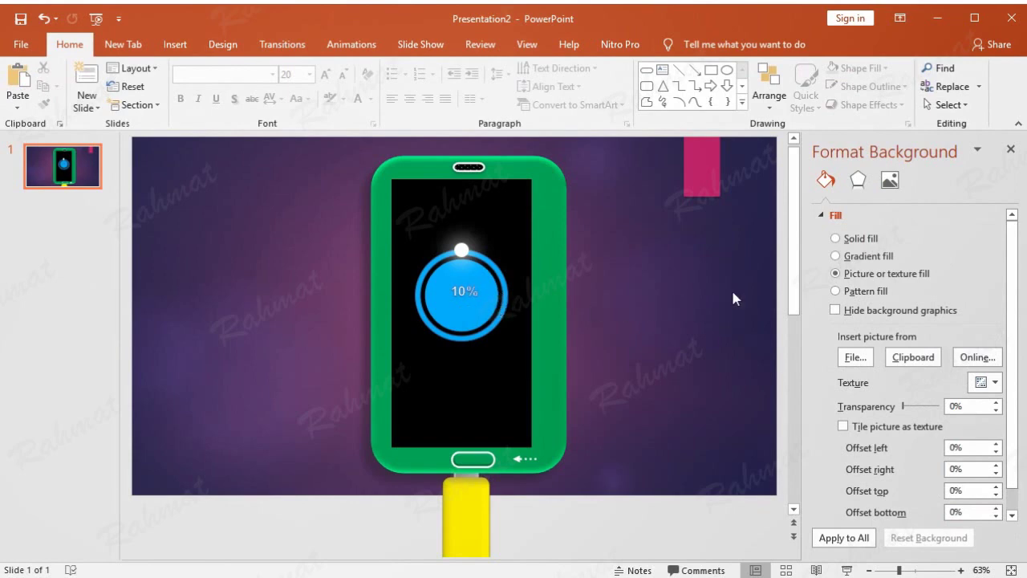
click(460, 301)
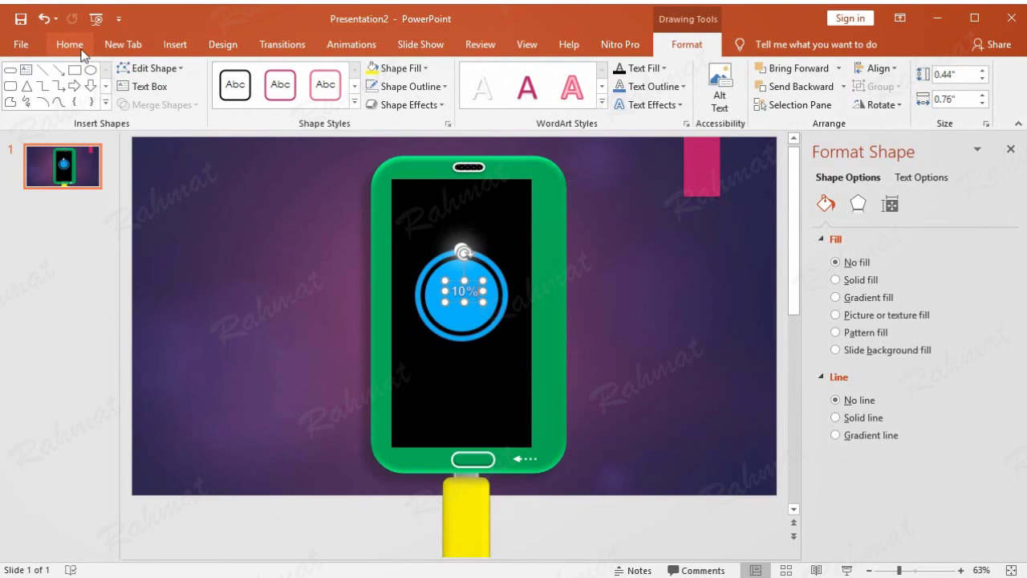
Copy the 10% label and paste three duplicates.
click(71, 45)
click(471, 286)
click(35, 85)
click(23, 81)
click(22, 81)
click(22, 80)
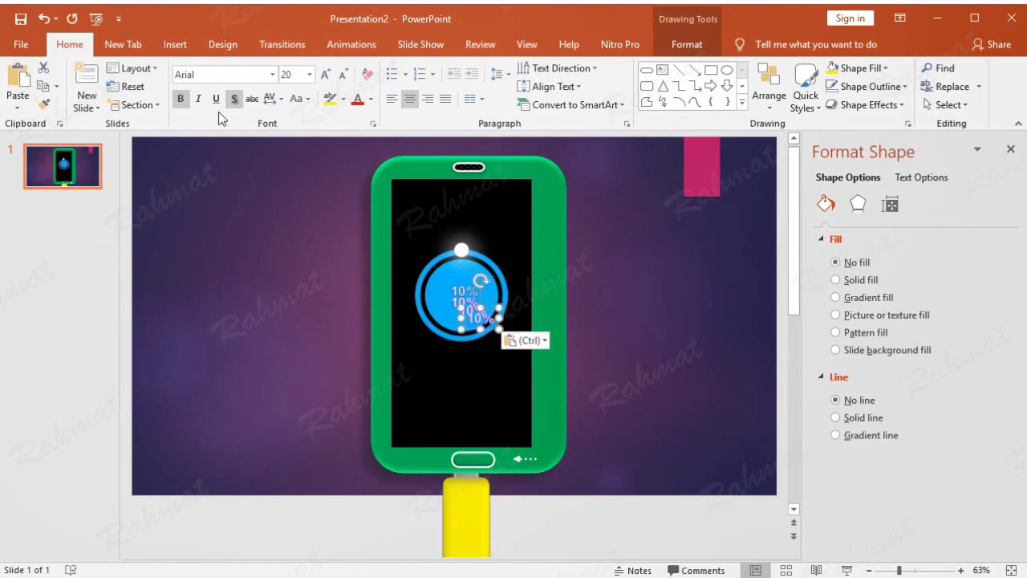
Close Format Shape and show the Selection Pane listing all slide objects.
click(1011, 150)
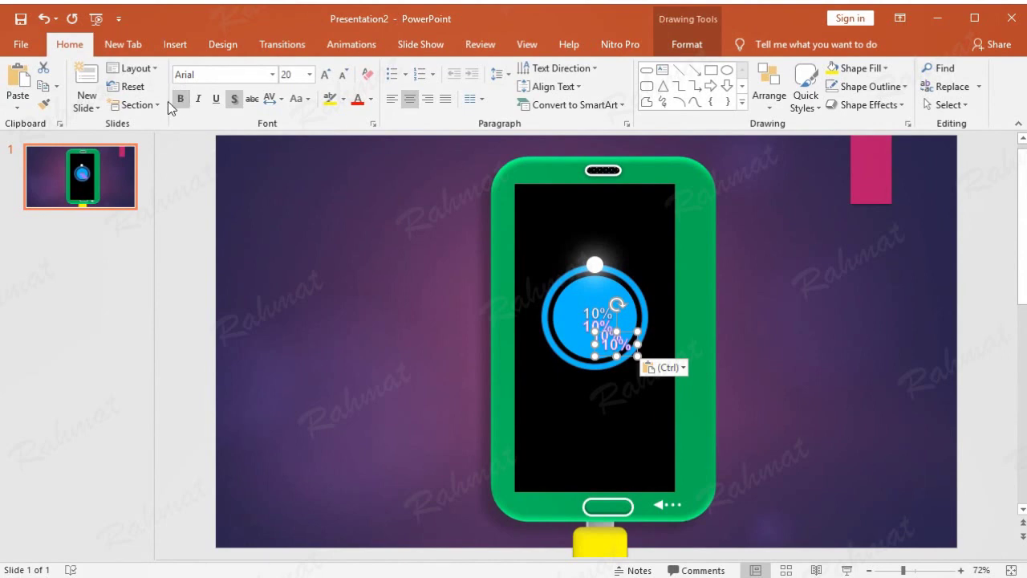
click(944, 105)
click(955, 160)
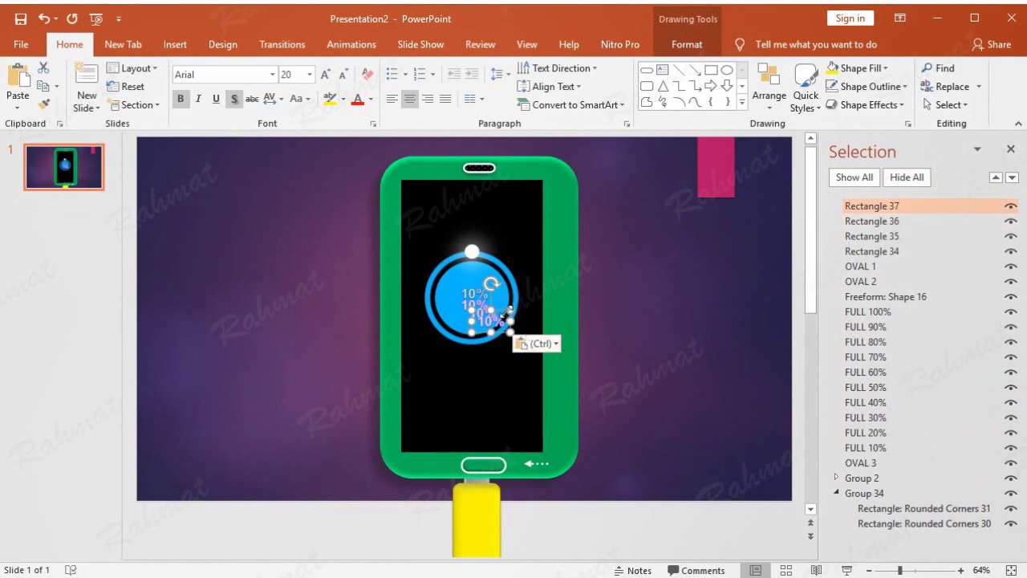
Move the pasted 10% copies out of the circle to beside the phone.
drag(500, 312, 636, 304)
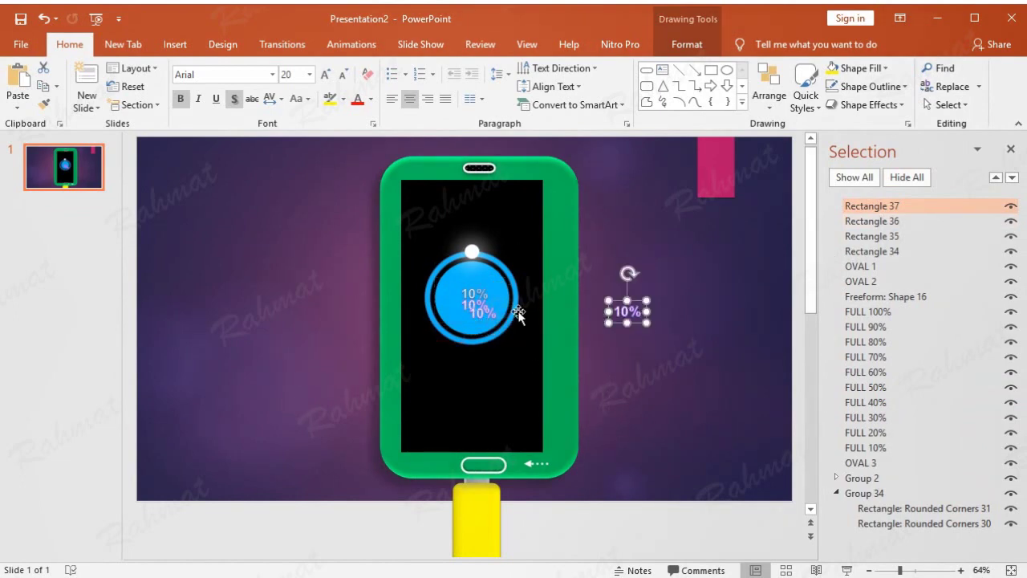
click(873, 221)
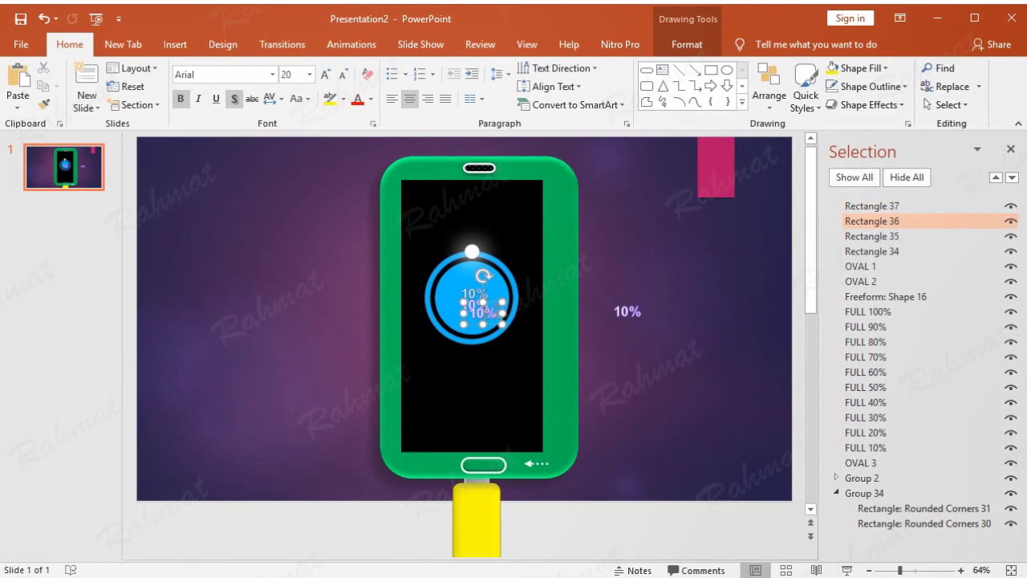
drag(497, 302, 580, 343)
click(480, 309)
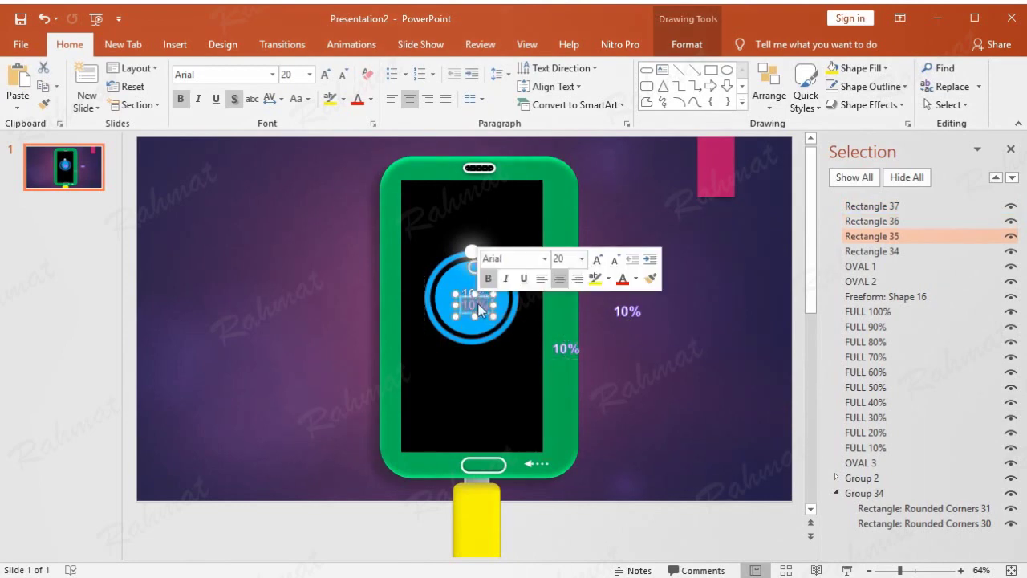
click(687, 44)
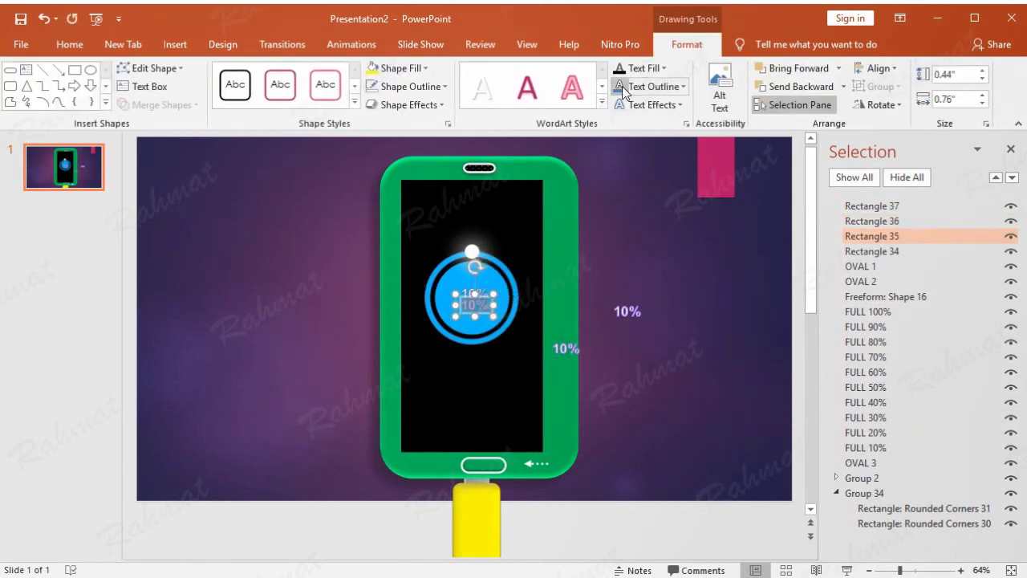
click(551, 344)
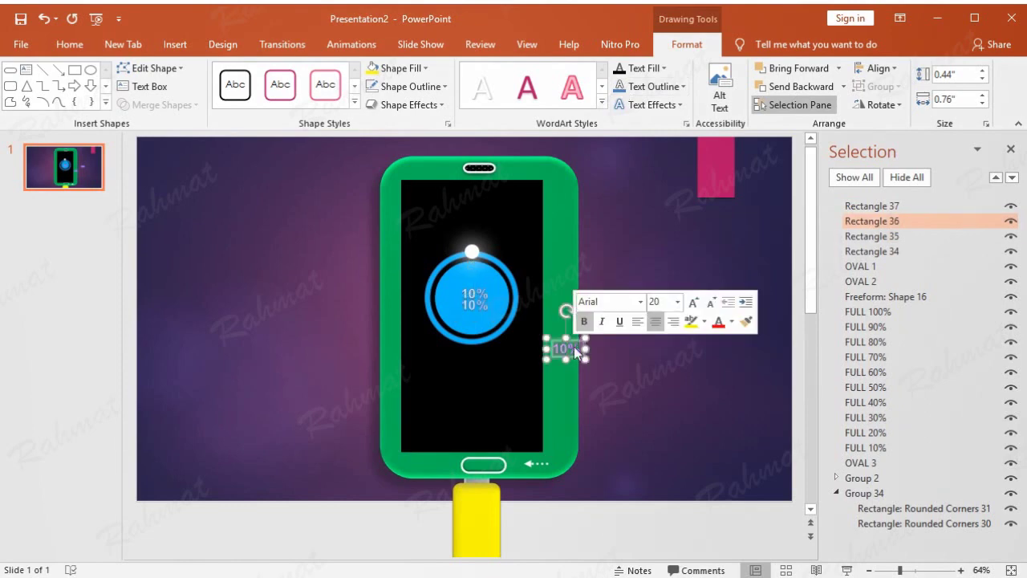
click(627, 310)
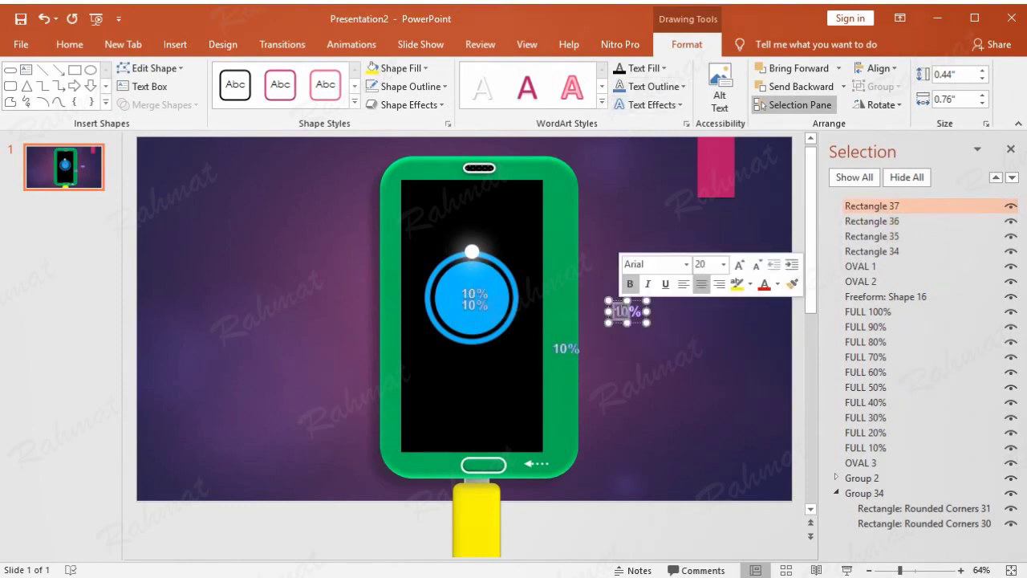
click(723, 266)
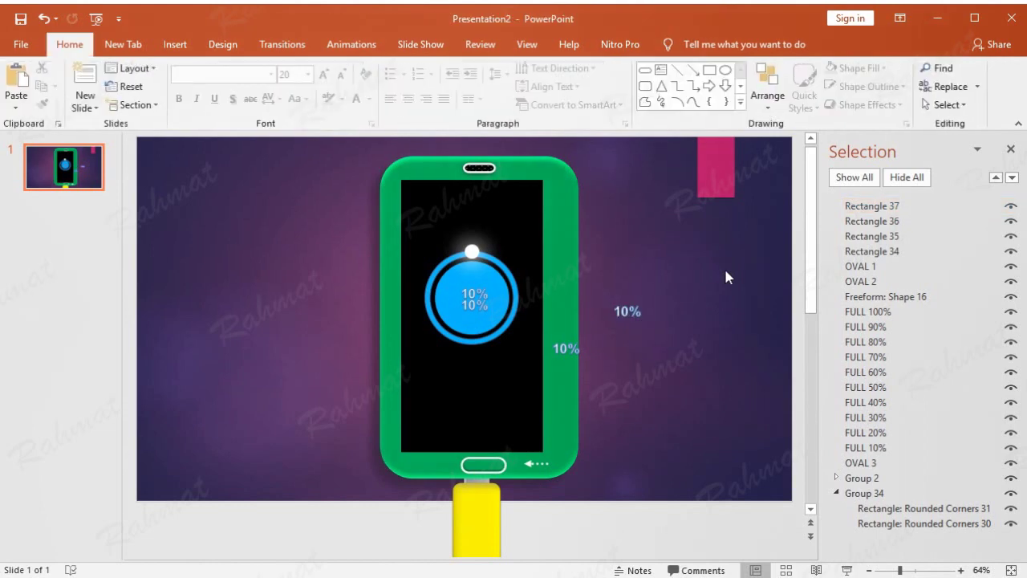
click(474, 305)
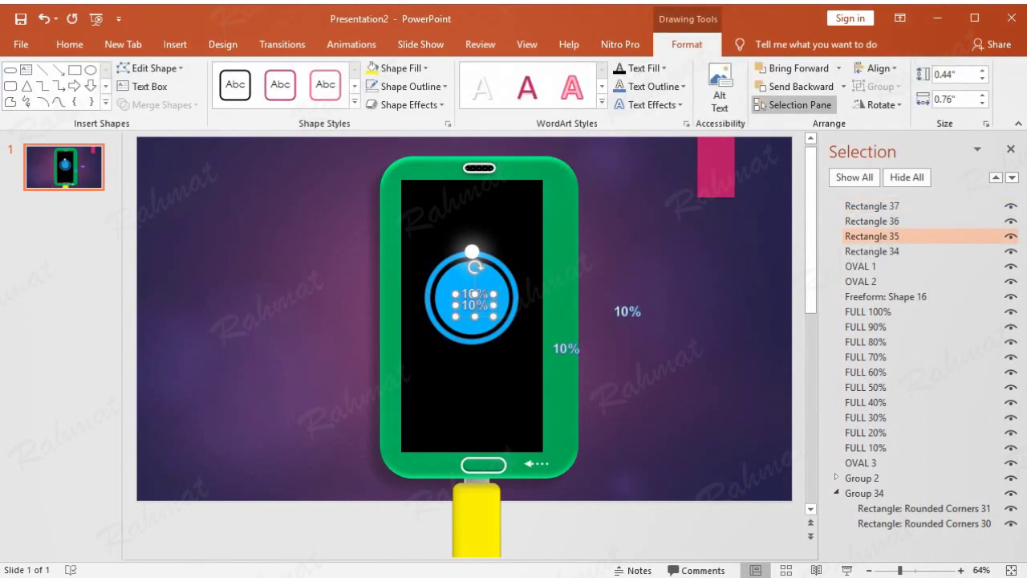
Relabel three copies as 20%, 30% and 40%.
mouse_move(484, 296)
mouse_down()
mouse_move(502, 304)
mouse_move(488, 313)
mouse_up()
text(2)
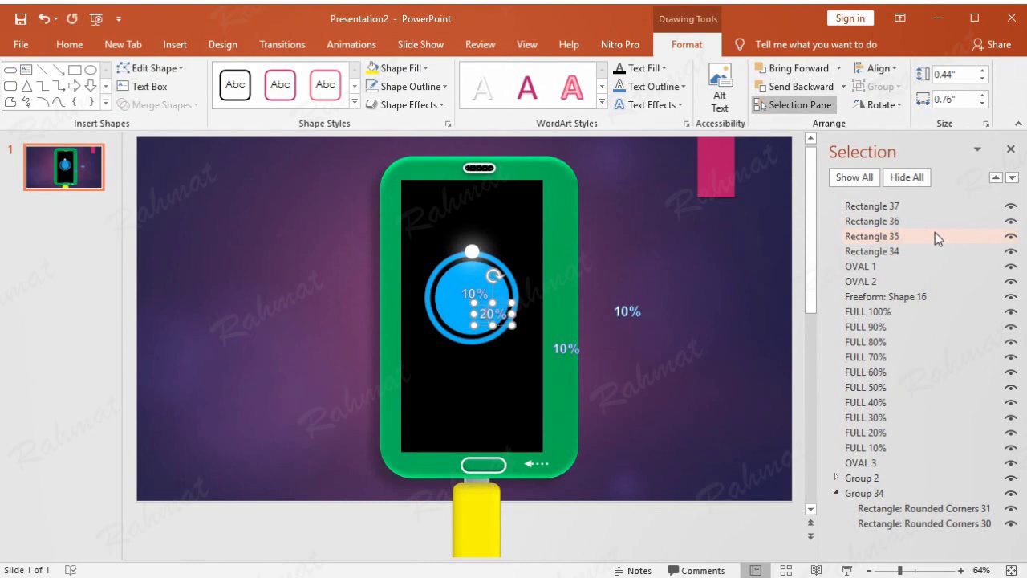
click(559, 349)
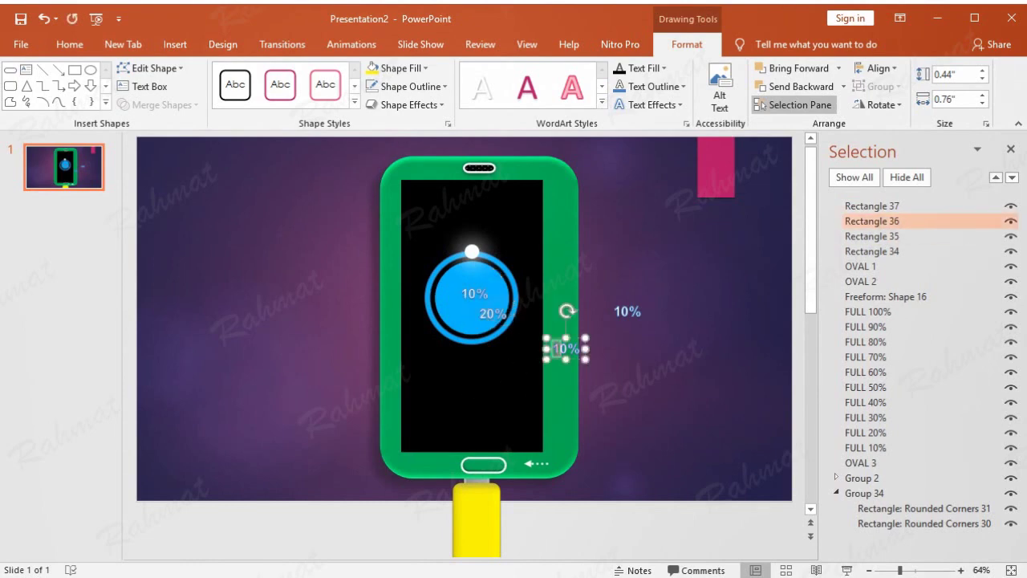
text(3)
drag(623, 312, 614, 310)
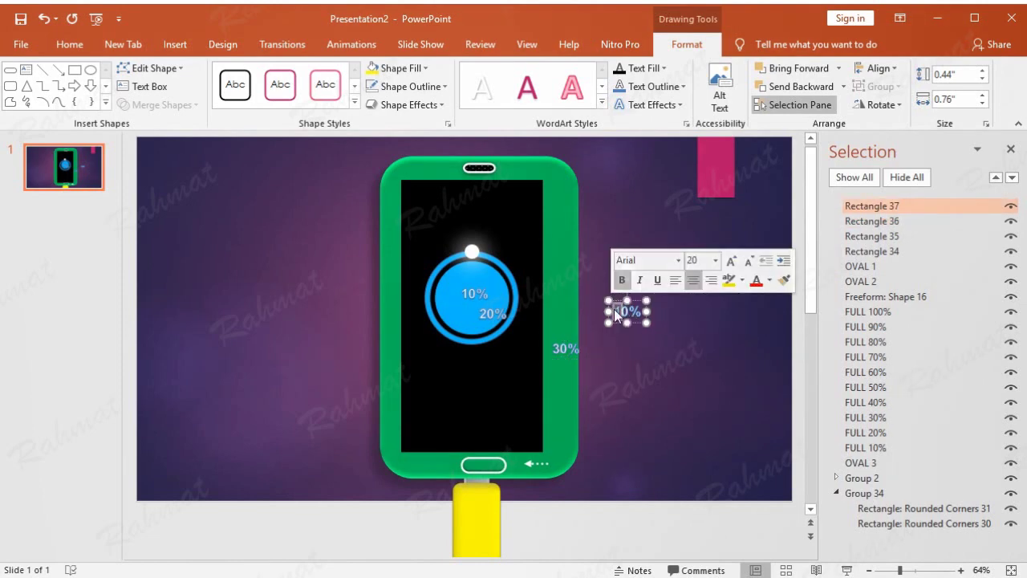
text(4)
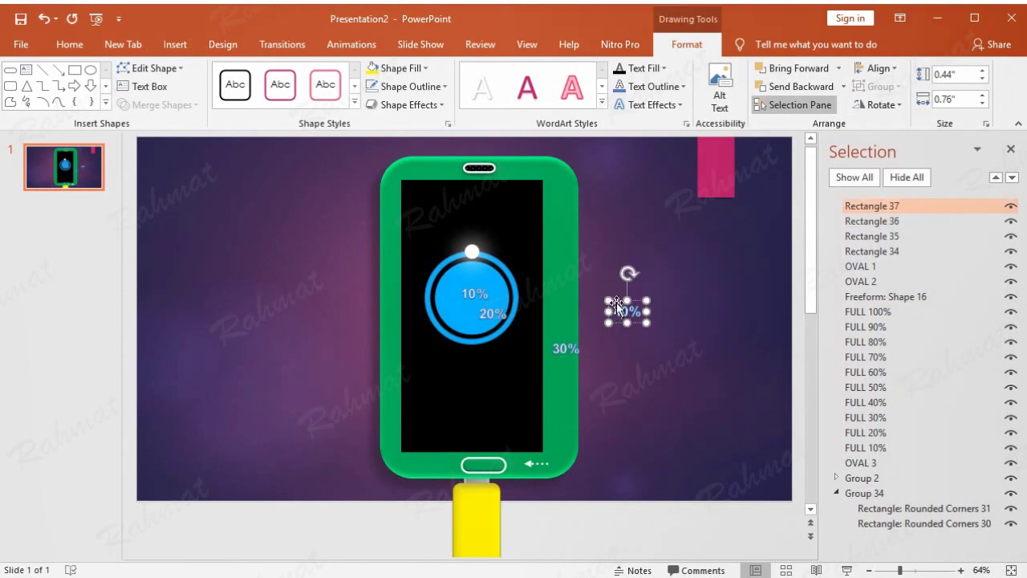
click(688, 280)
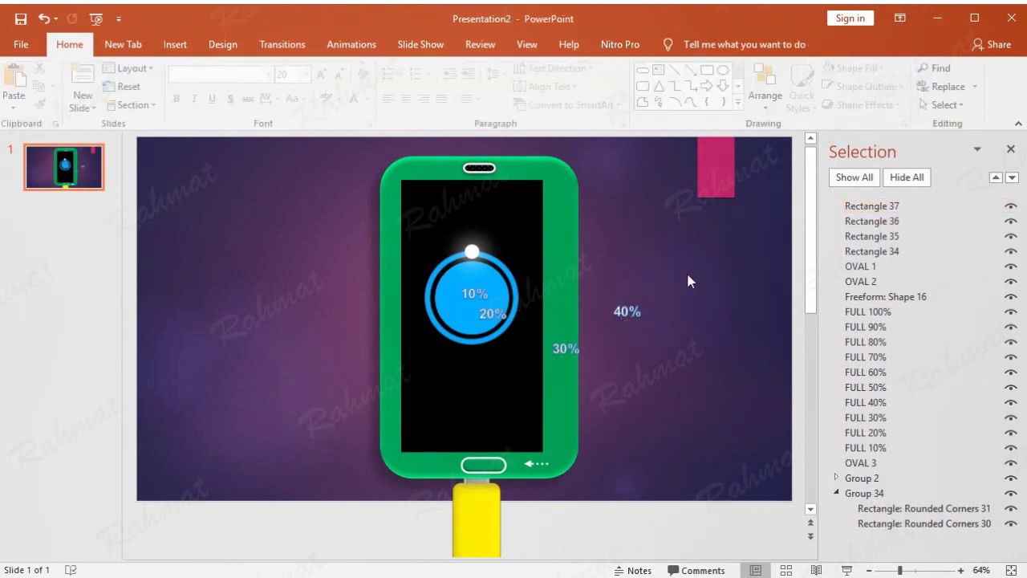
click(623, 311)
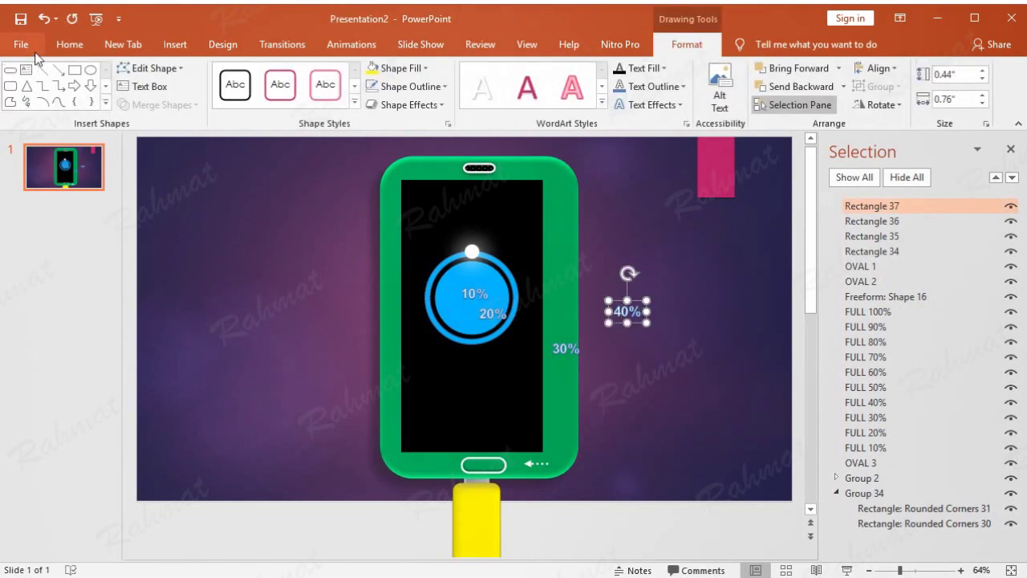
Paste three more 10% copies and move two toward the phone's upper right.
click(70, 44)
click(24, 83)
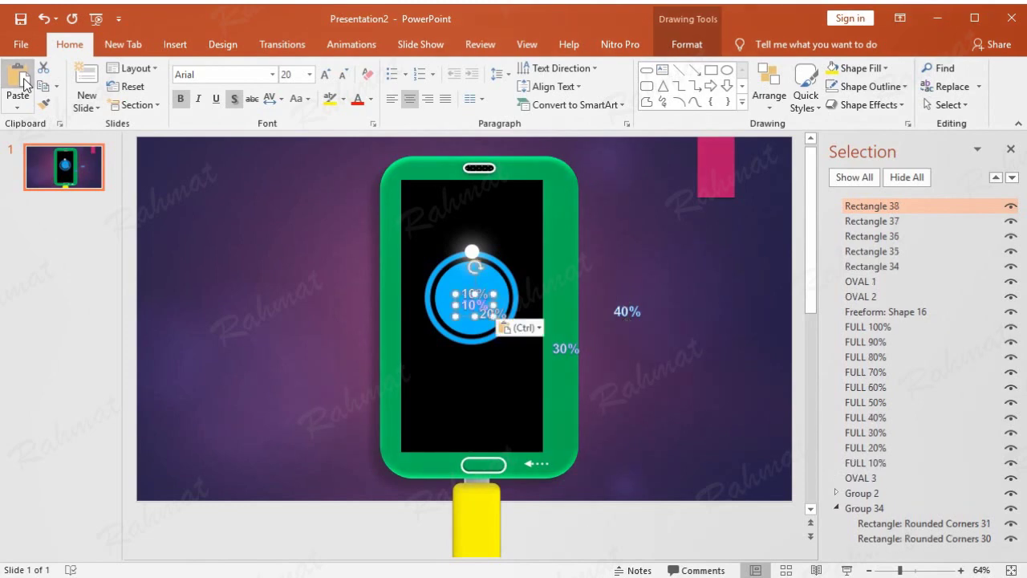
click(24, 83)
click(24, 82)
click(25, 82)
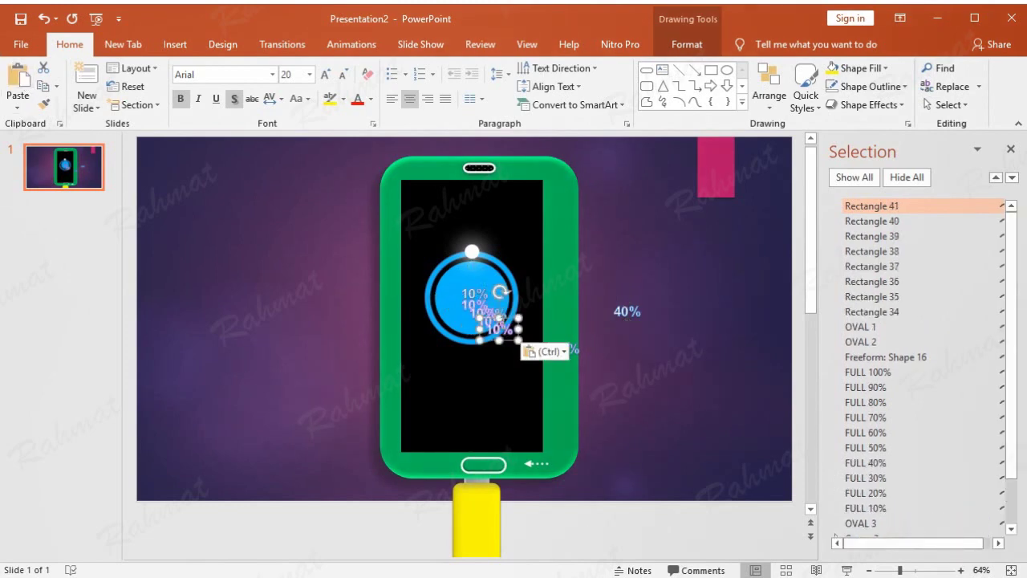
drag(505, 320, 701, 239)
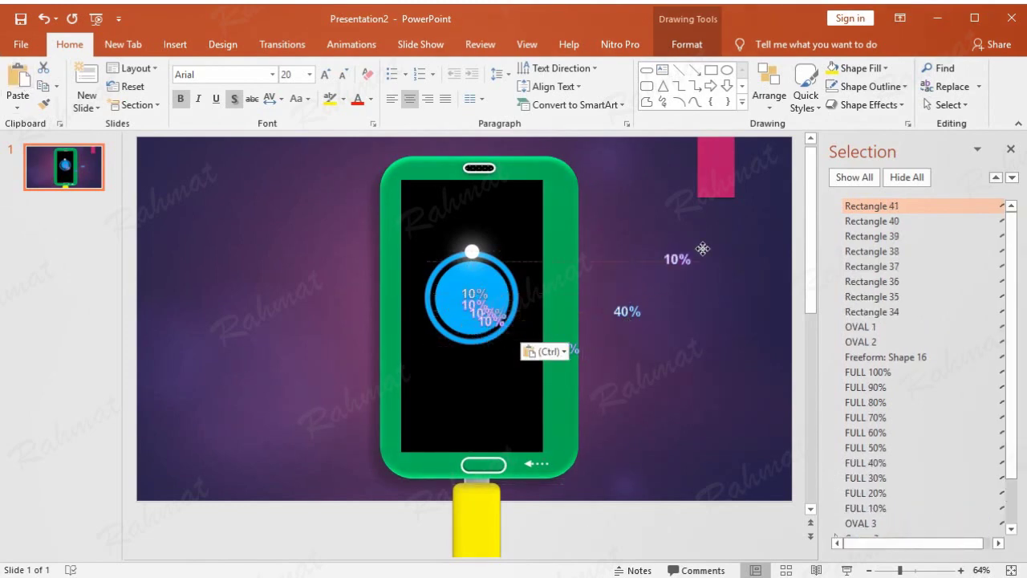
click(490, 312)
drag(491, 313, 652, 201)
Move the remaining circle copies out beside the phone's top-right area.
click(489, 311)
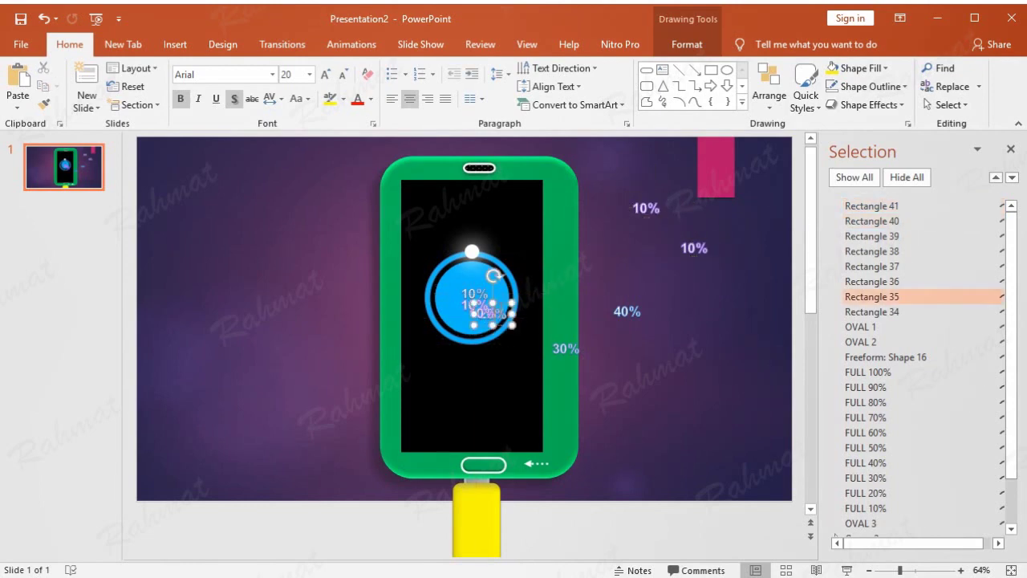
drag(491, 313, 614, 266)
click(483, 313)
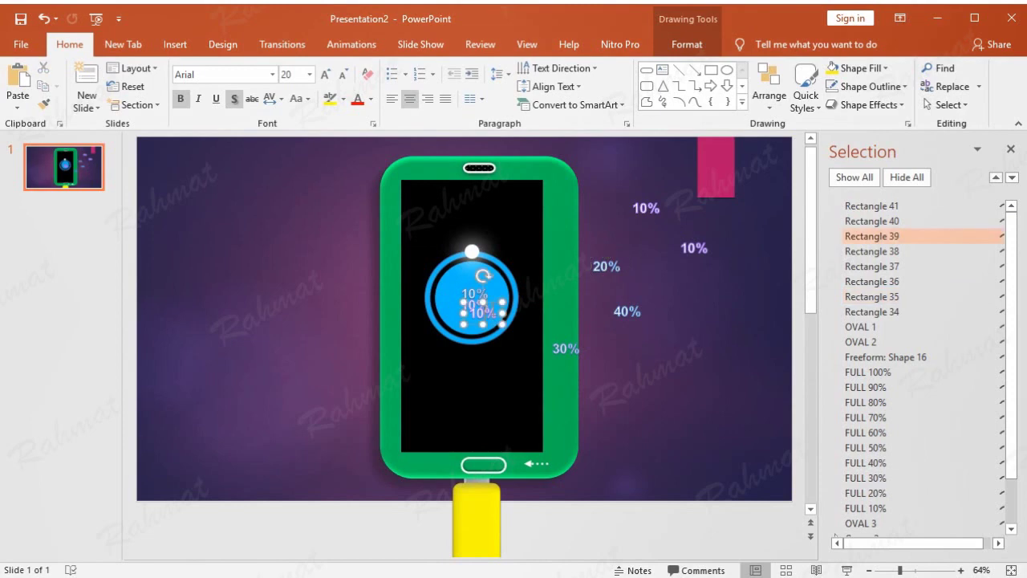
drag(495, 303, 609, 215)
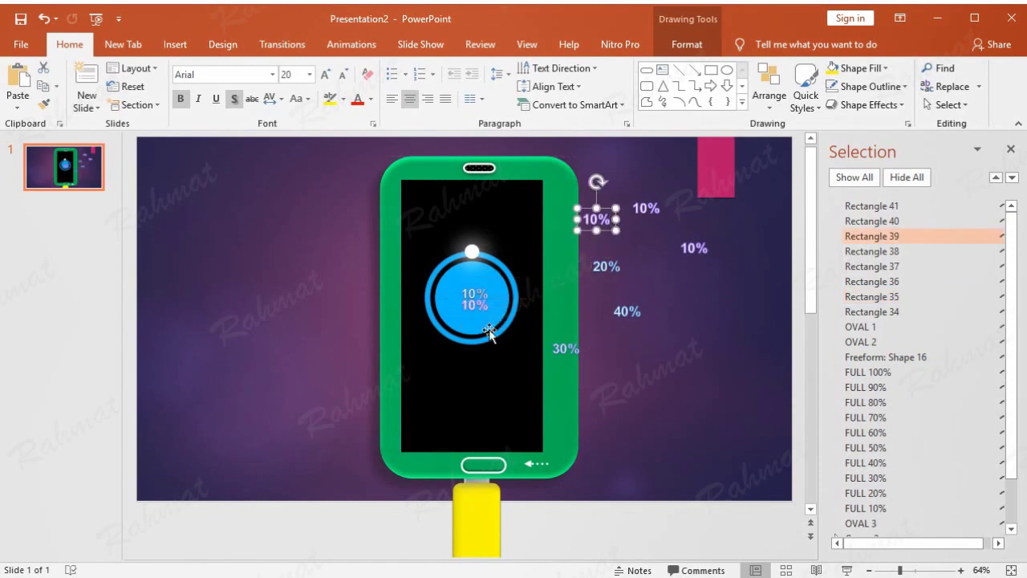
click(489, 296)
drag(487, 299, 602, 165)
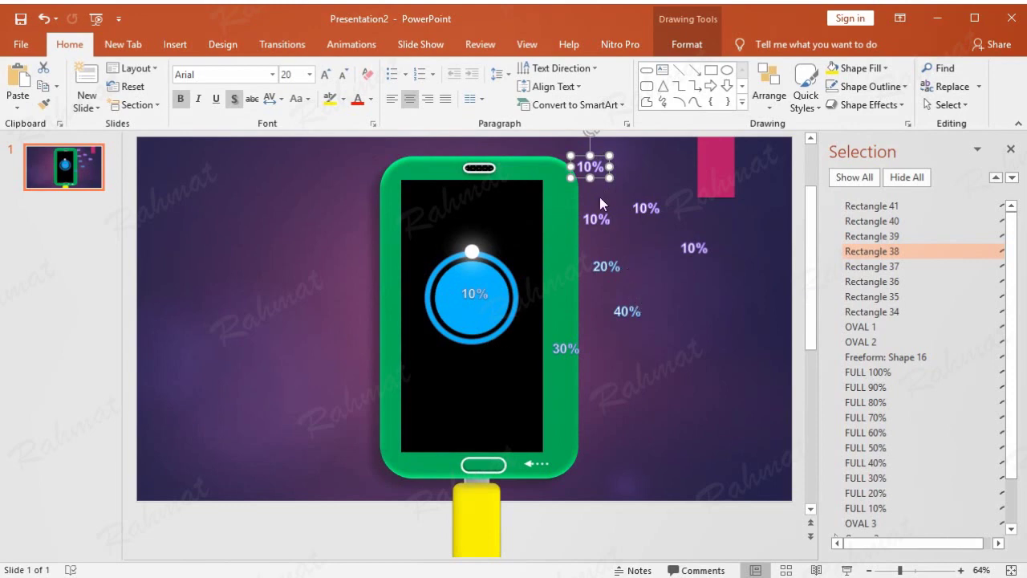
Relabel the upper copies as 50%, 60%, 70% and 80%.
double_click(587, 166)
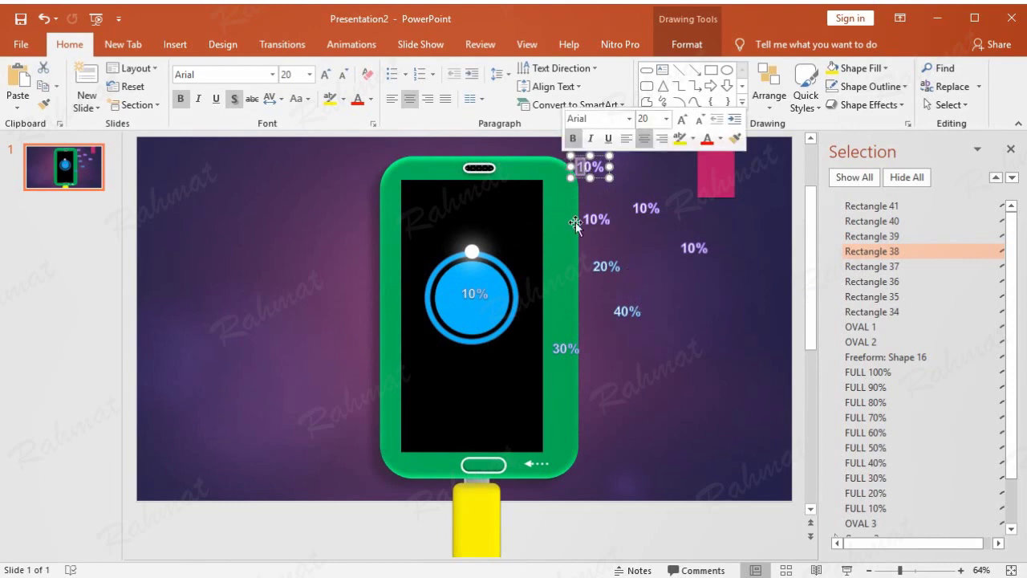
text(50)
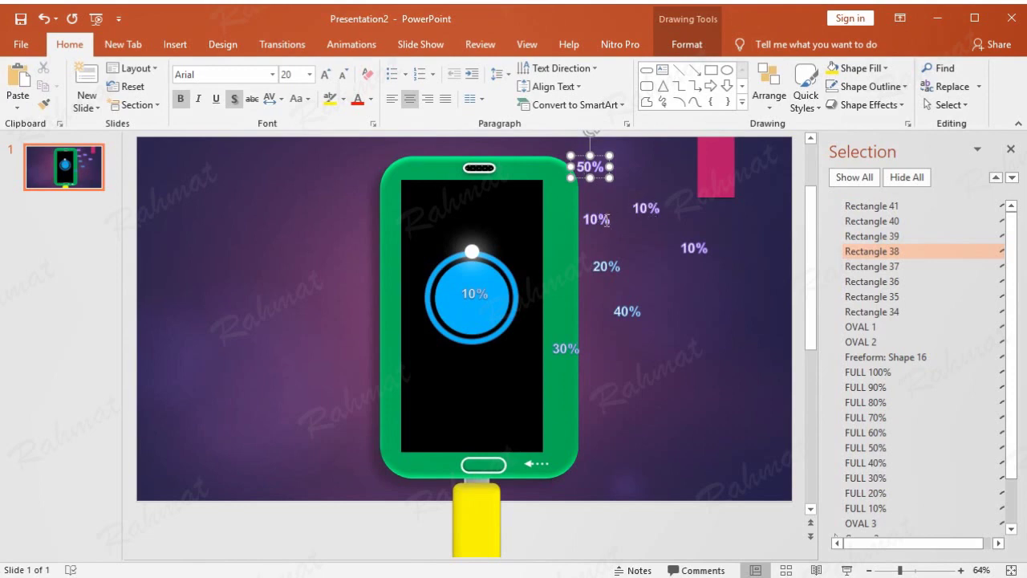
click(617, 222)
drag(593, 219, 571, 226)
text(6)
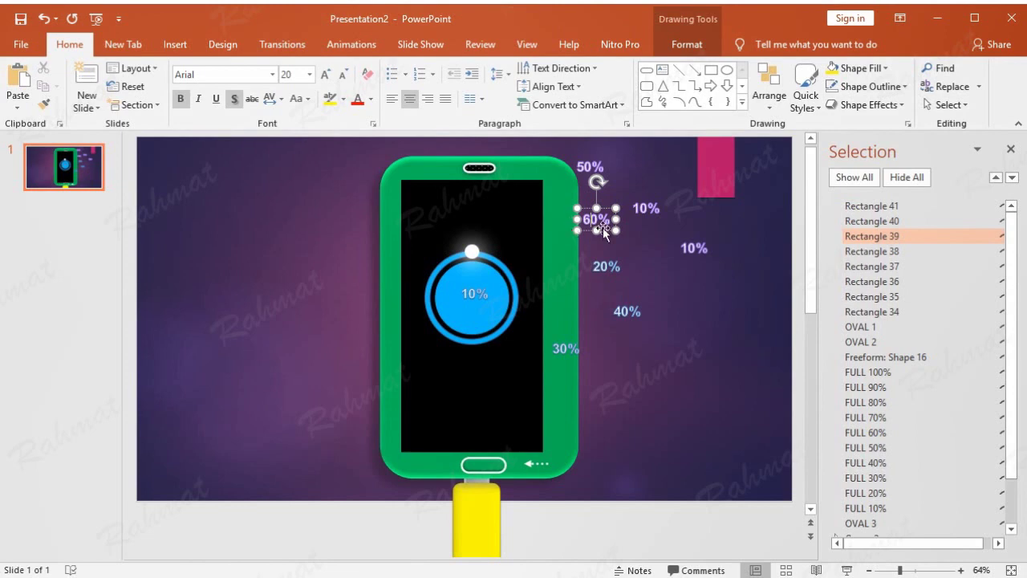
click(638, 208)
drag(638, 208, 630, 208)
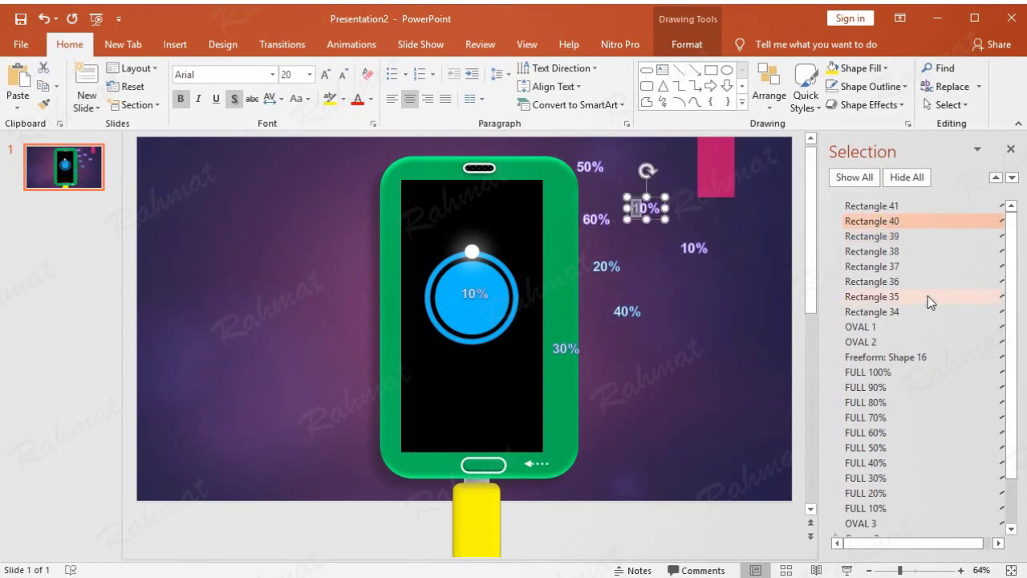
text(7)
click(690, 249)
drag(690, 248, 680, 248)
text(8)
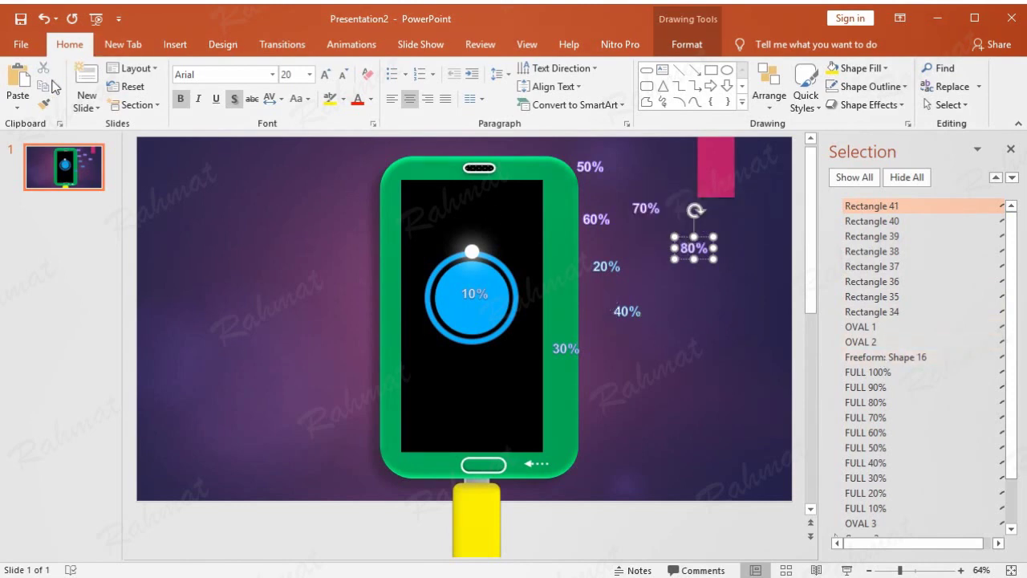
Paste and place more copies on the right, labelling them 90% and 100%.
click(18, 81)
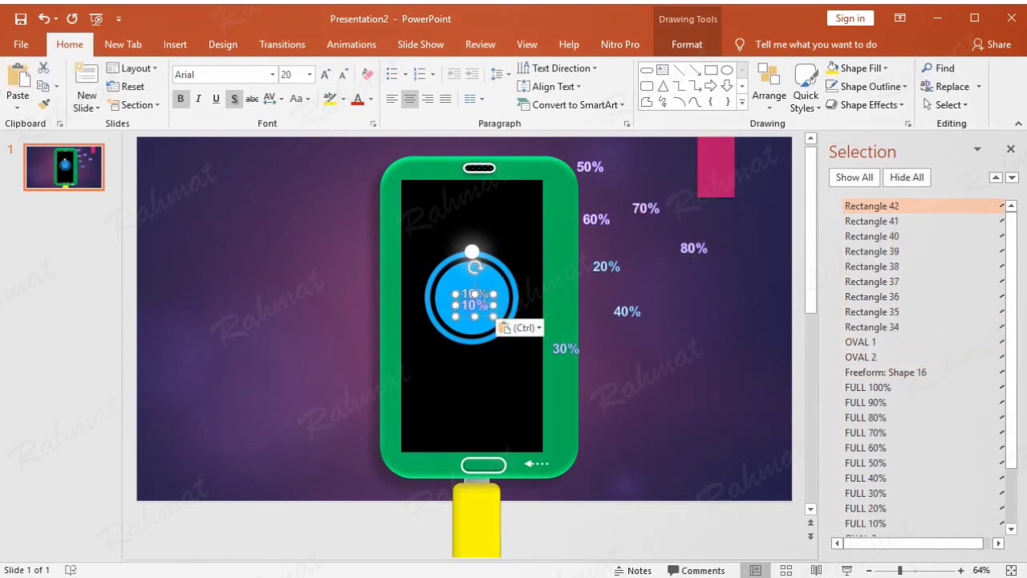
drag(475, 303, 713, 289)
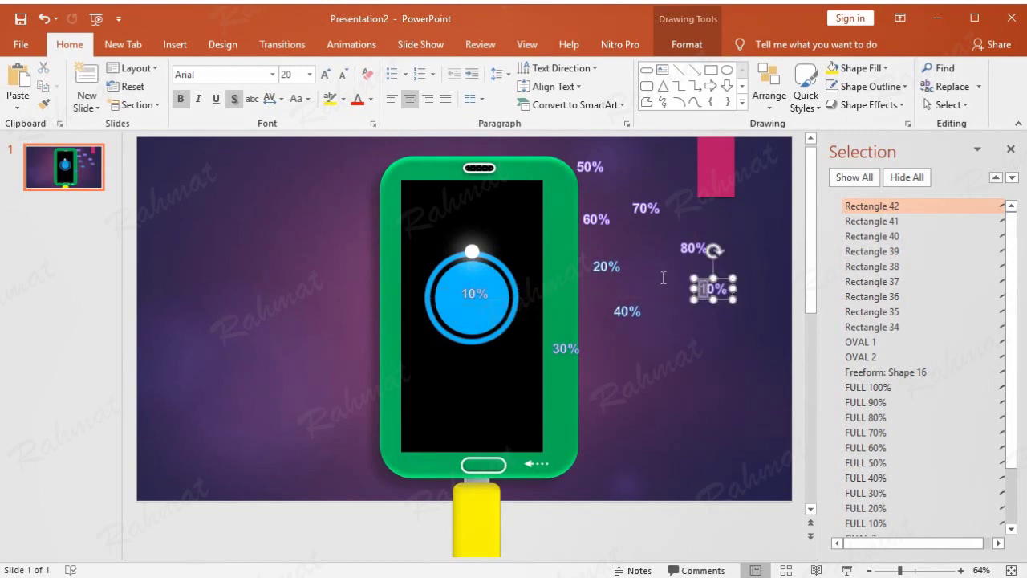
text(9)
click(26, 80)
click(26, 80)
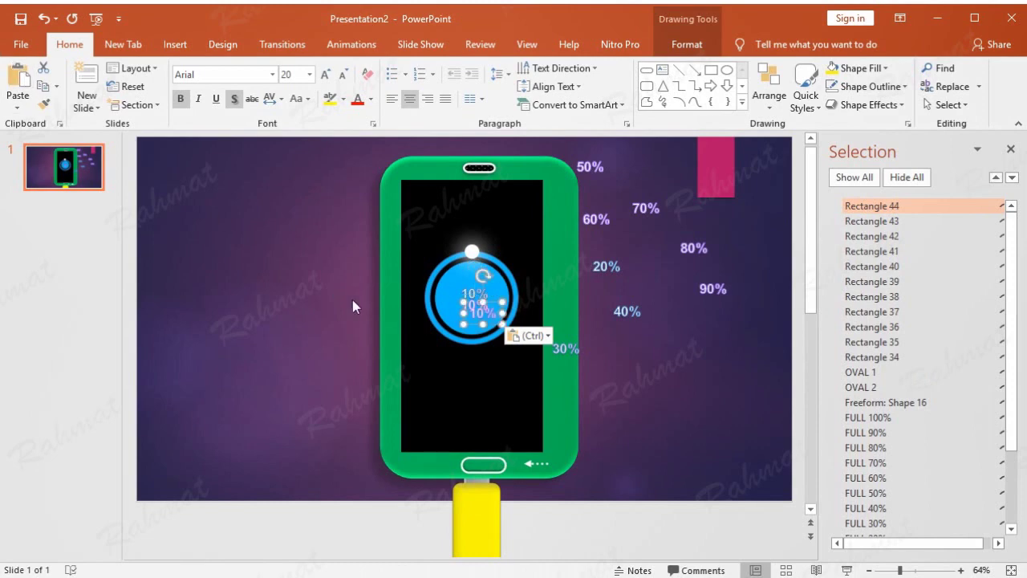
drag(495, 306, 706, 373)
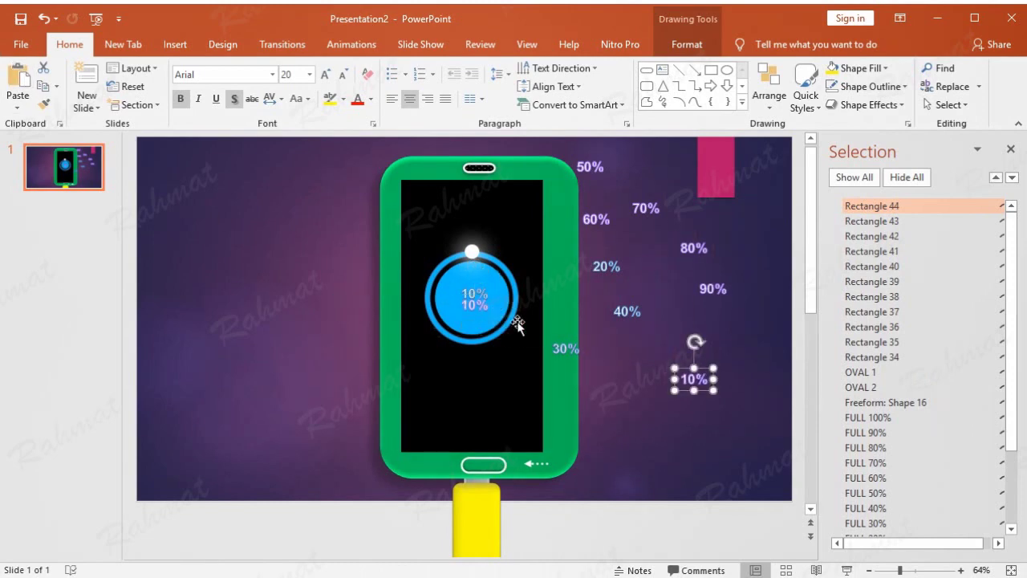
click(475, 297)
drag(483, 300, 717, 338)
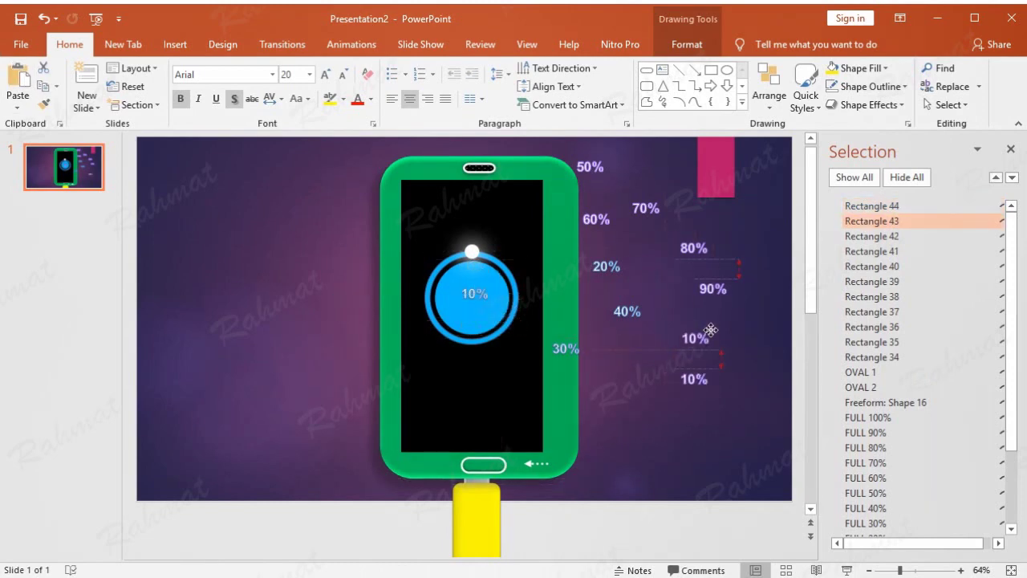
text(100%)
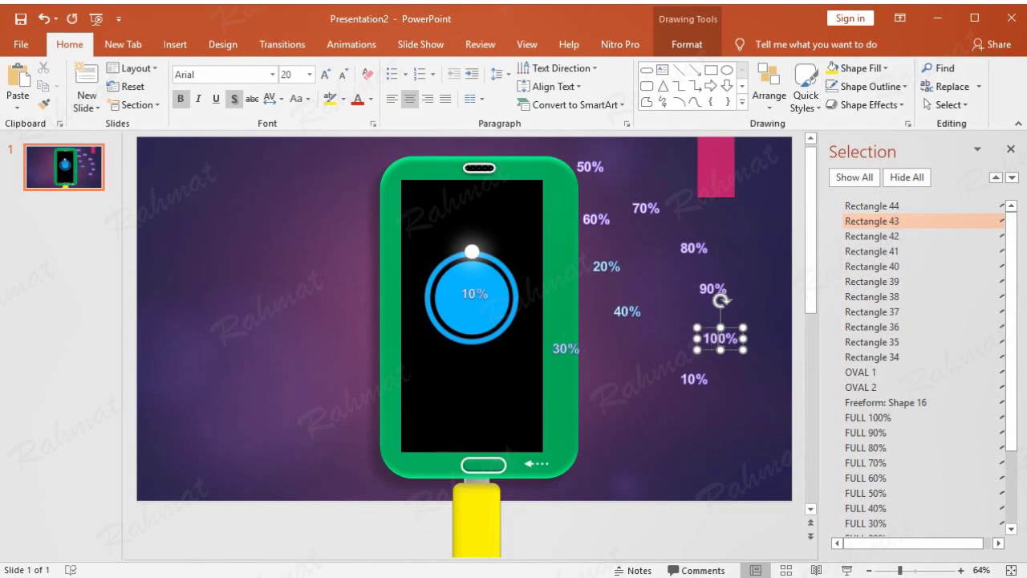
Change the lowest copy below 100% to read FULL.
double_click(696, 378)
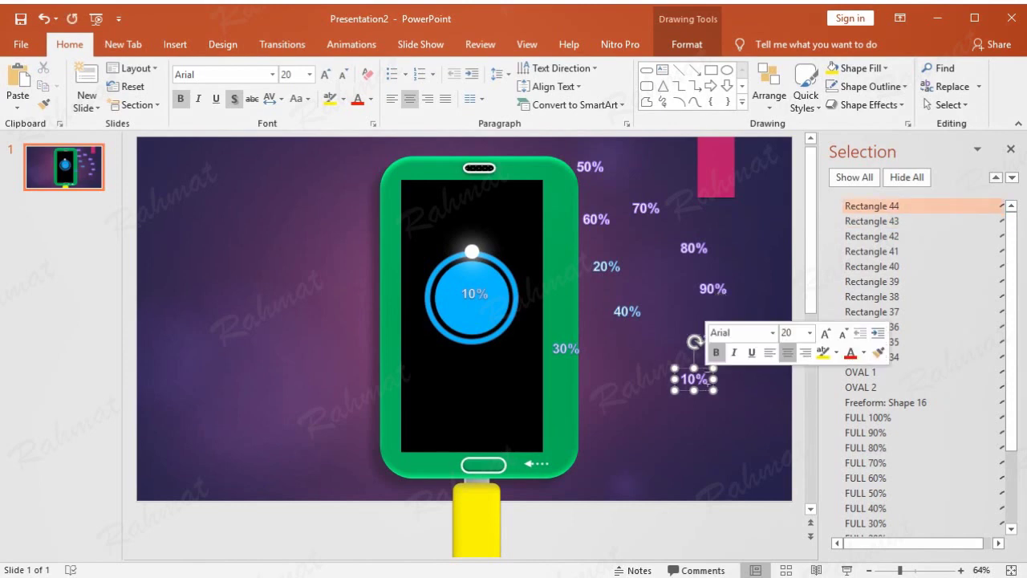
text(FU)
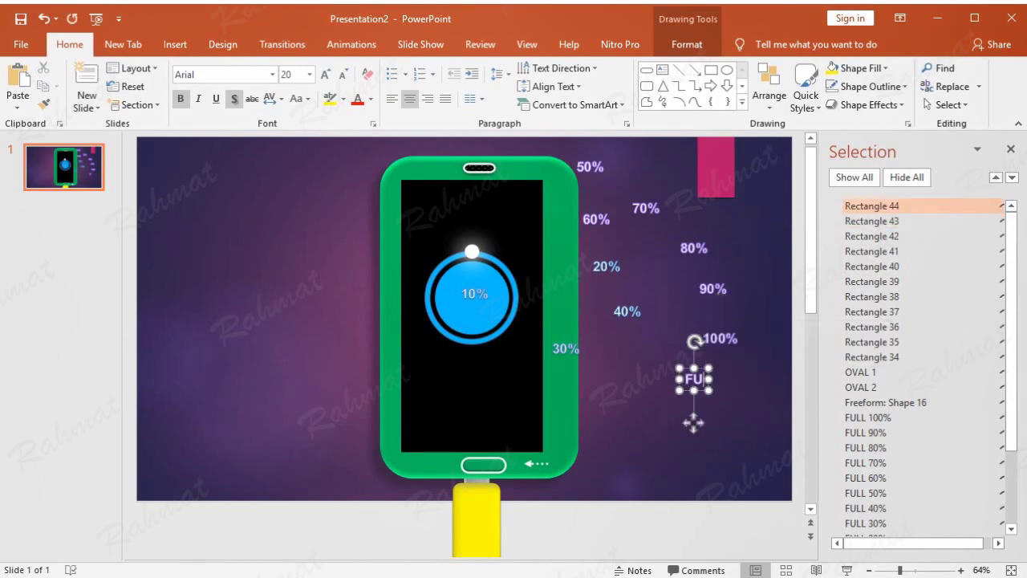
text(LL)
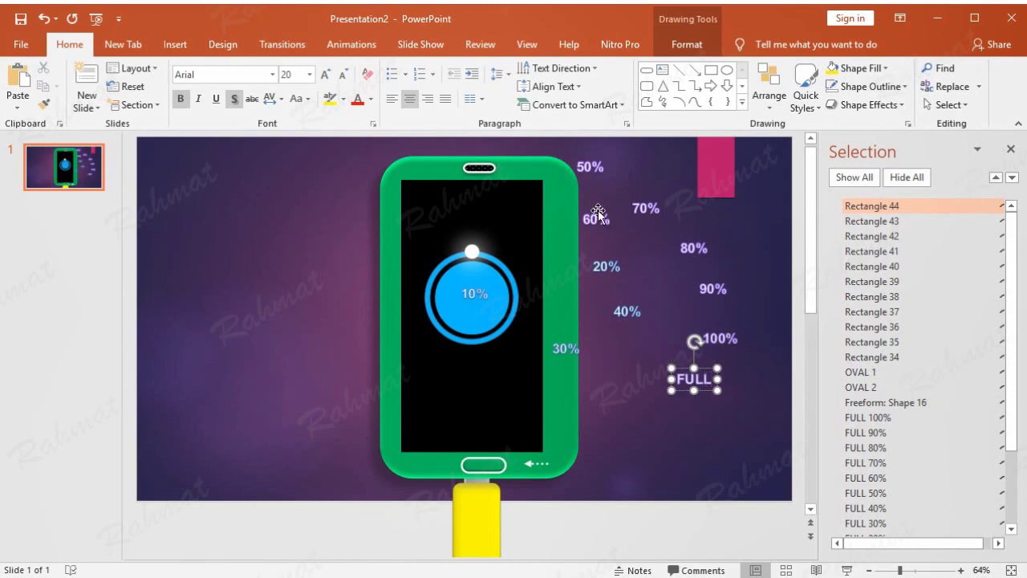
click(604, 217)
double_click(596, 219)
click(674, 46)
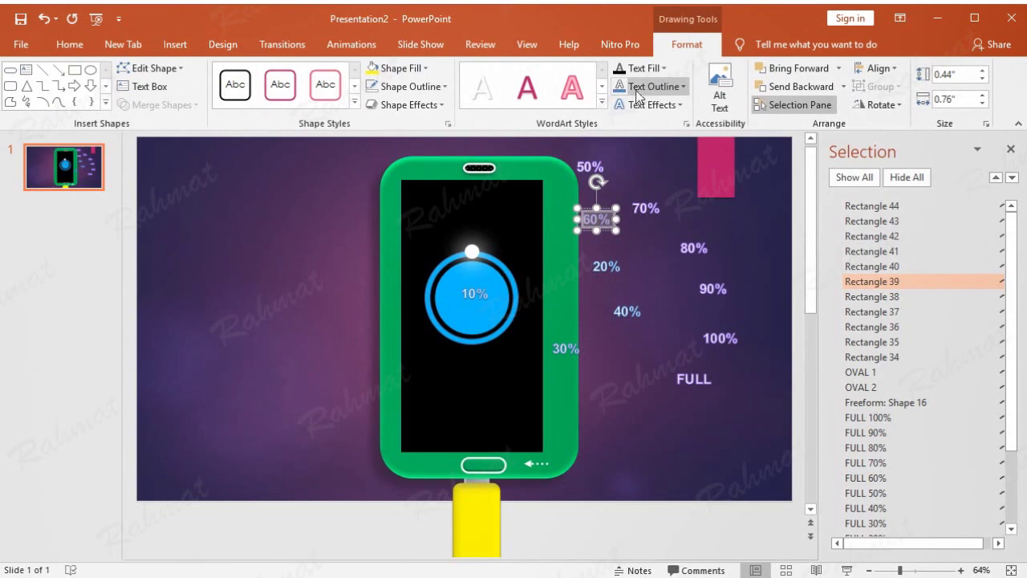
Apply the recent blue text outline to the 50% through 100% and FULL labels.
click(631, 87)
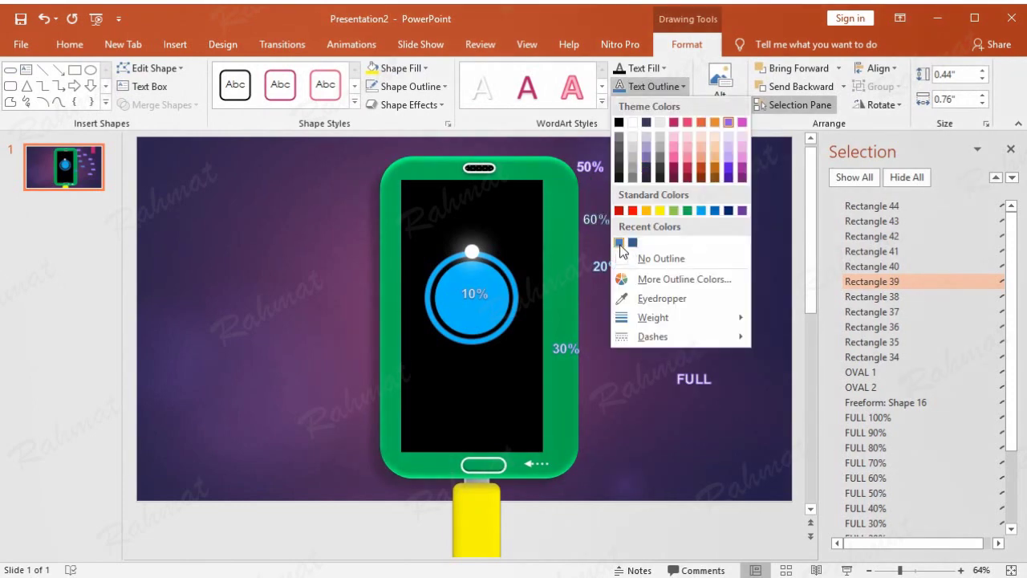
click(620, 243)
click(590, 166)
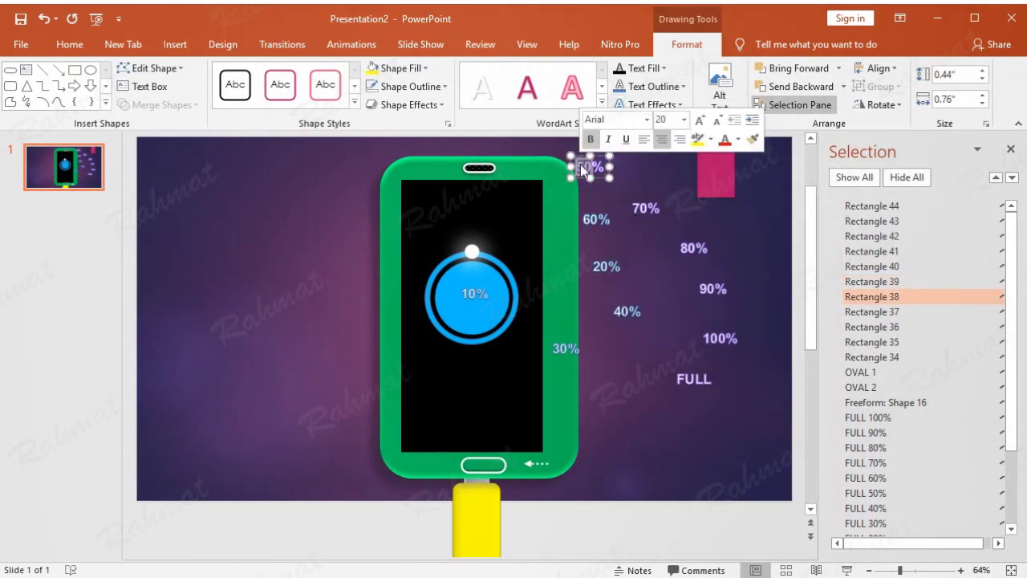
click(619, 86)
click(643, 207)
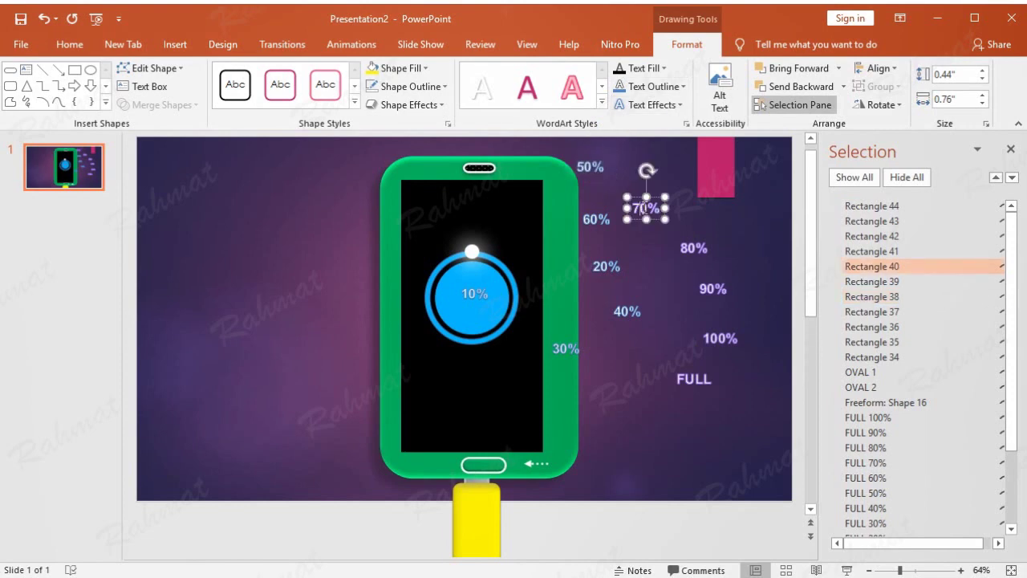
click(620, 87)
click(693, 248)
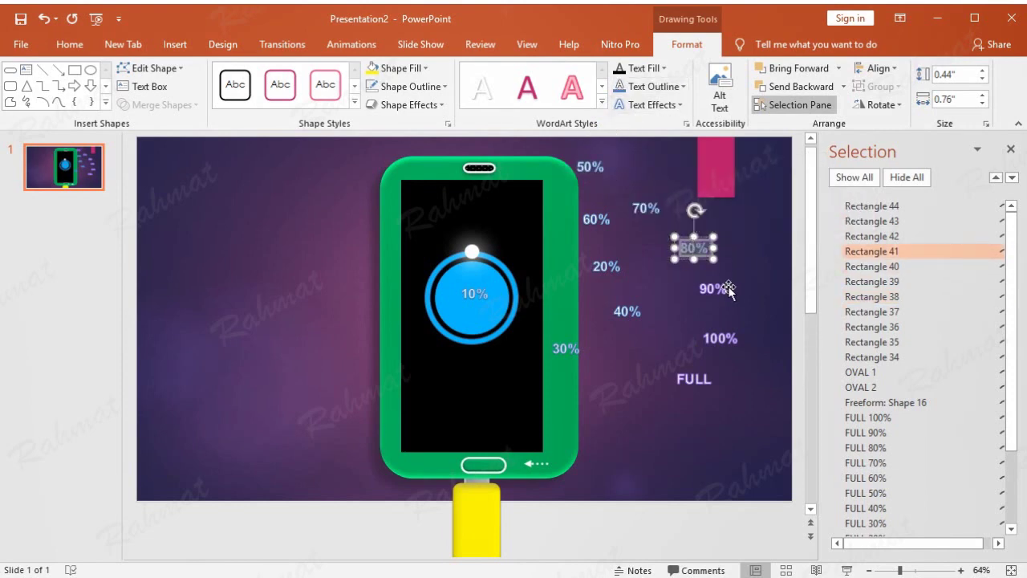
click(711, 291)
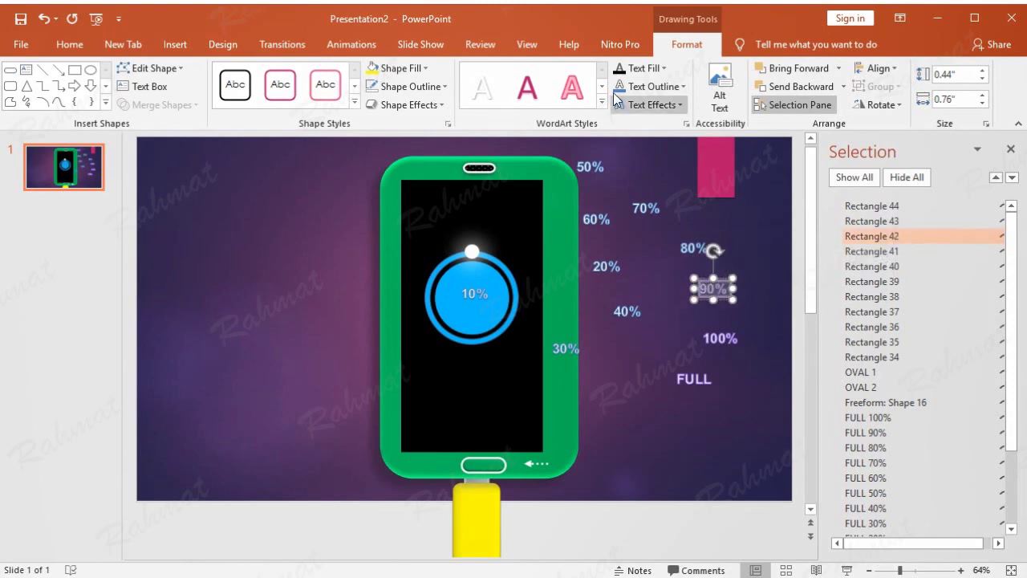
click(719, 337)
click(620, 87)
click(698, 369)
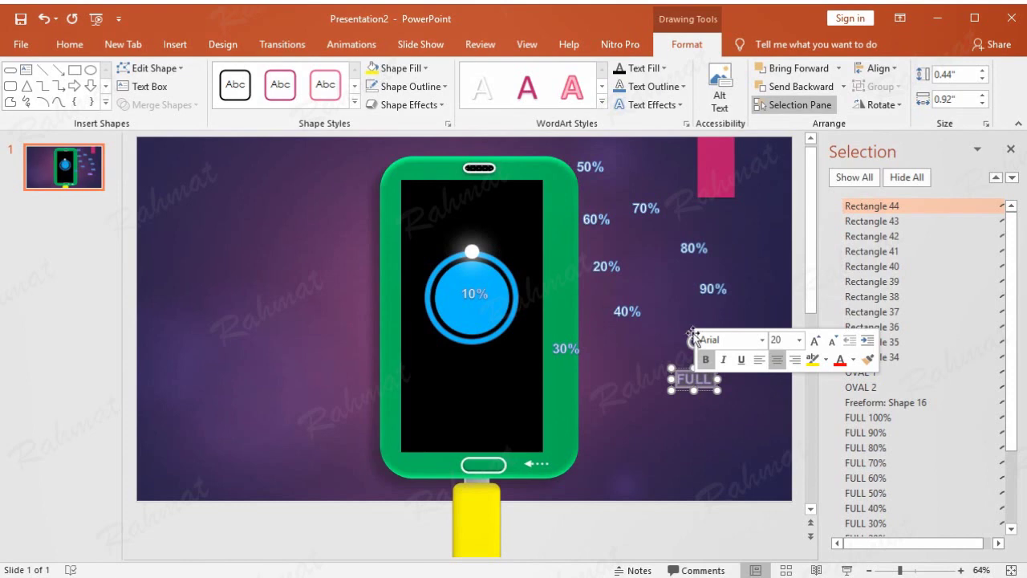
click(739, 271)
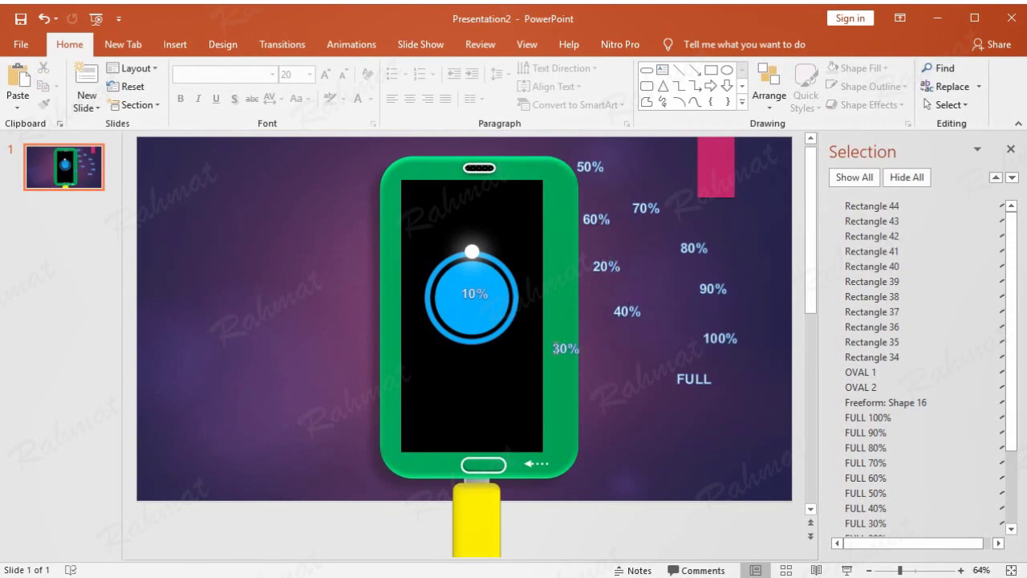
click(471, 294)
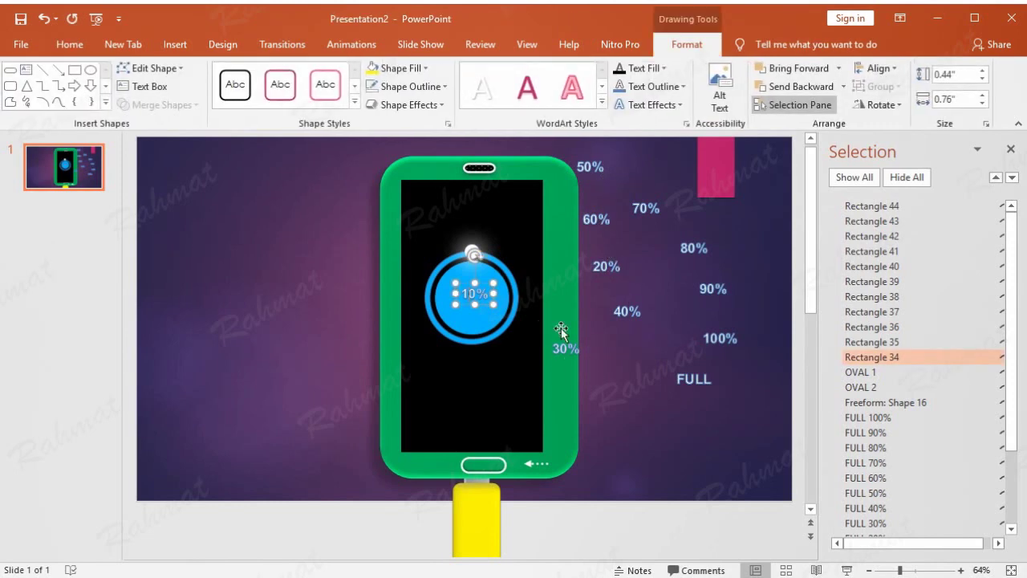
Rename the centre label objects to 10% and 20% in the Selection Pane.
double_click(878, 363)
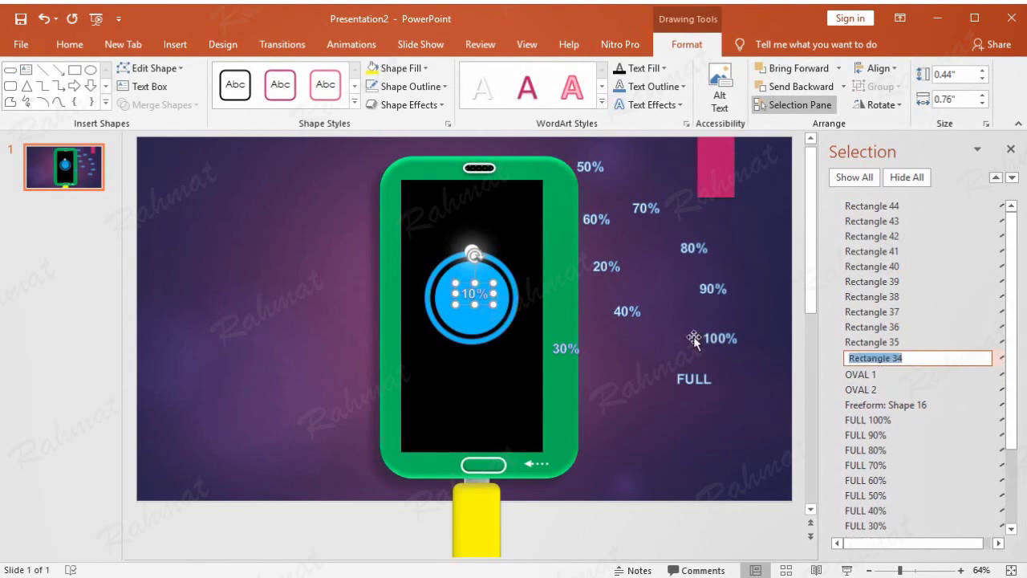
text(10%)
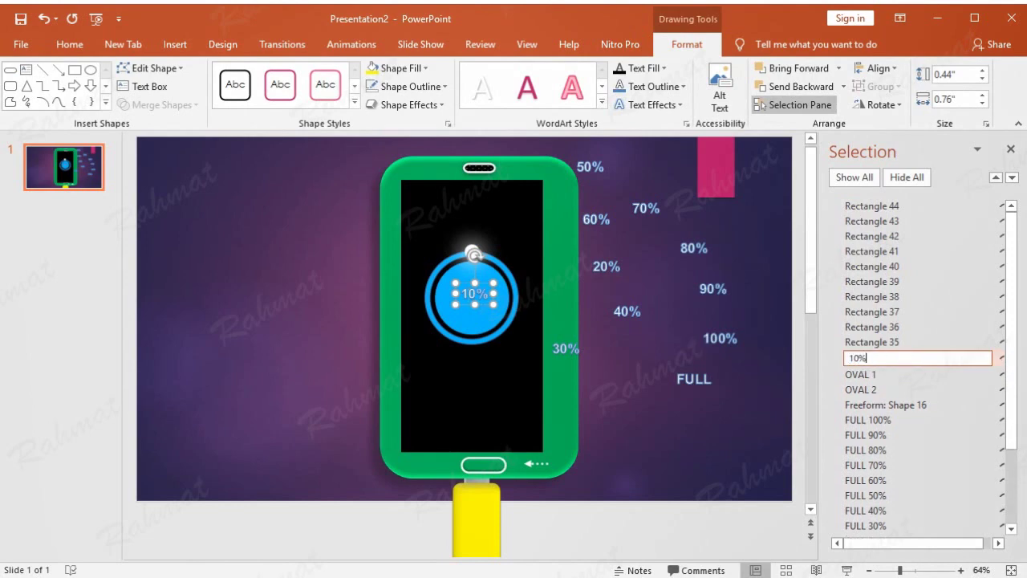
key(Return)
click(871, 345)
click(870, 345)
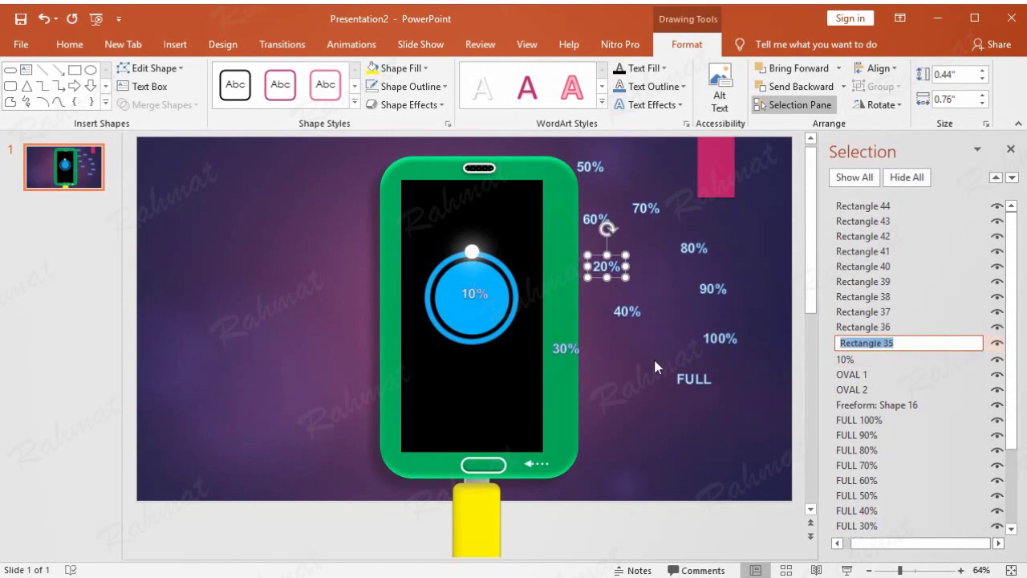
text(20%)
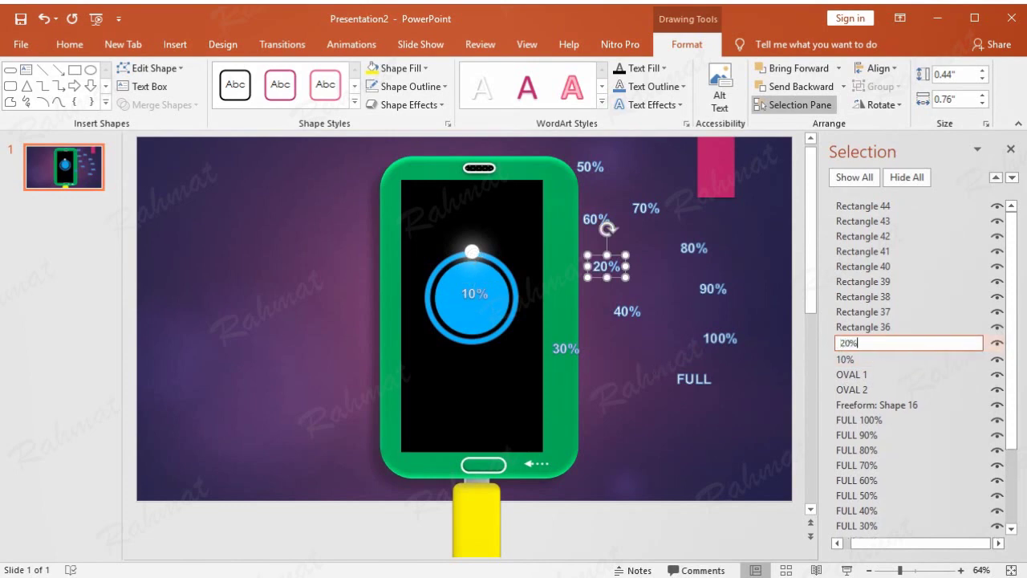
key(Return)
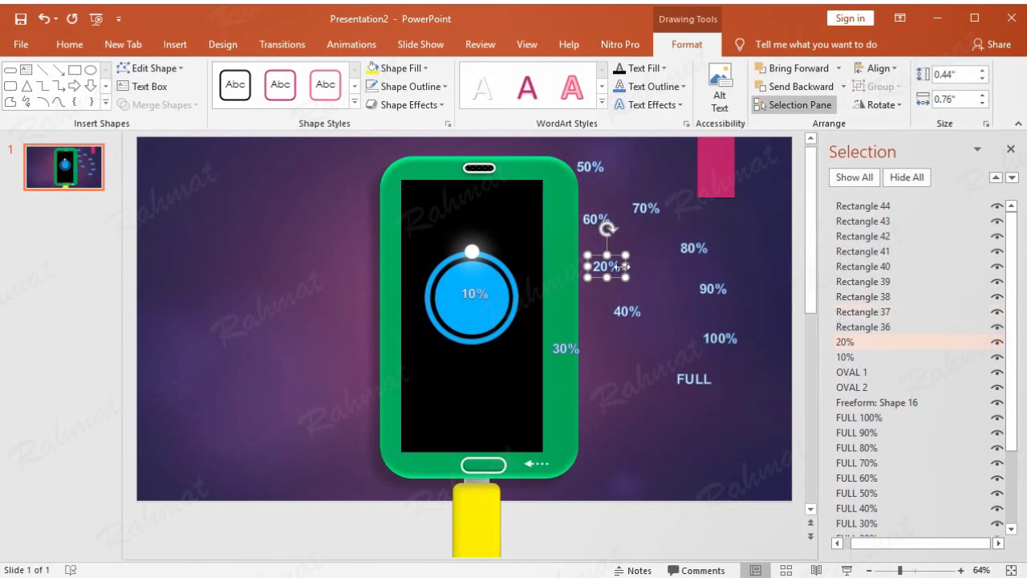
Rename the 30% and 40% label objects to match their text.
click(561, 365)
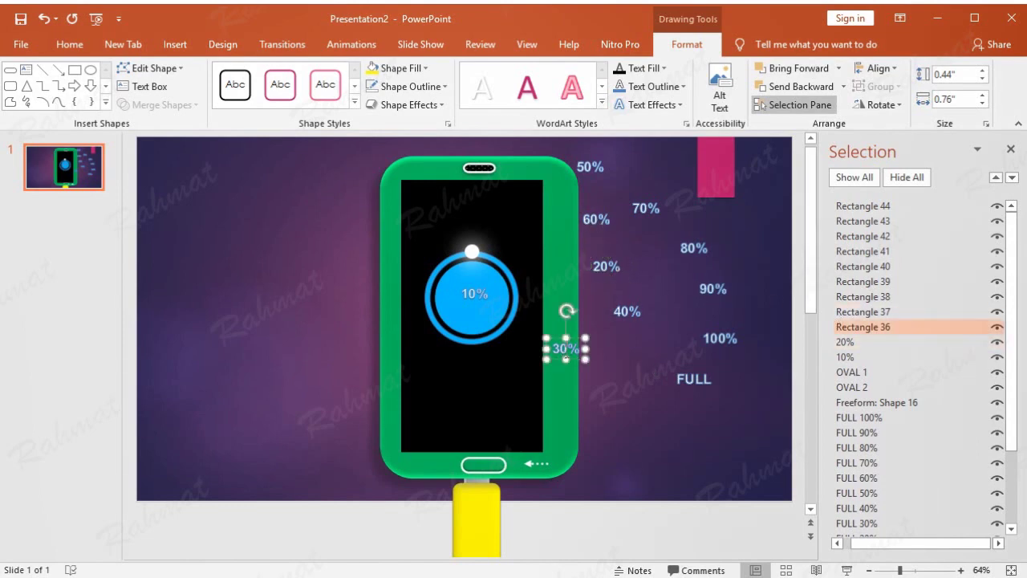
double_click(862, 327)
key(ctrl+a)
text(30)
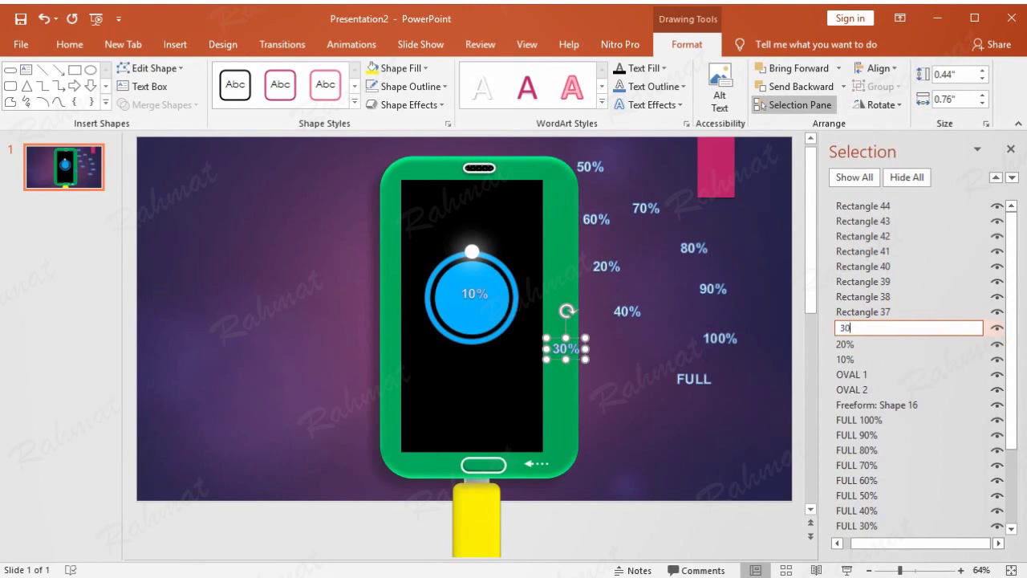
text(%)
click(625, 311)
double_click(880, 312)
key(ctrl+a)
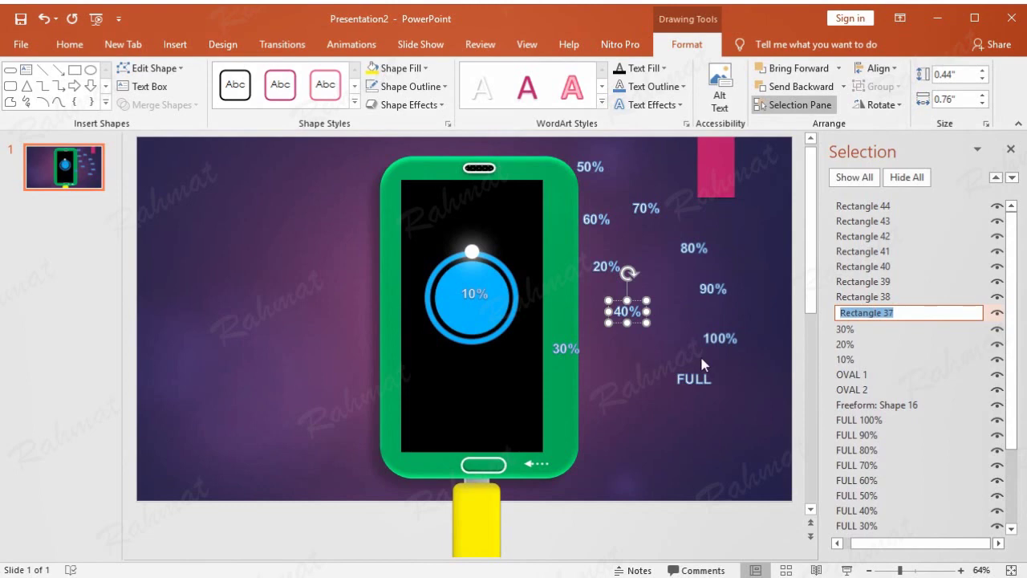
text(40%)
Name the 50% and 60% label objects in the object list.
click(590, 167)
double_click(935, 296)
key(ctrl+a)
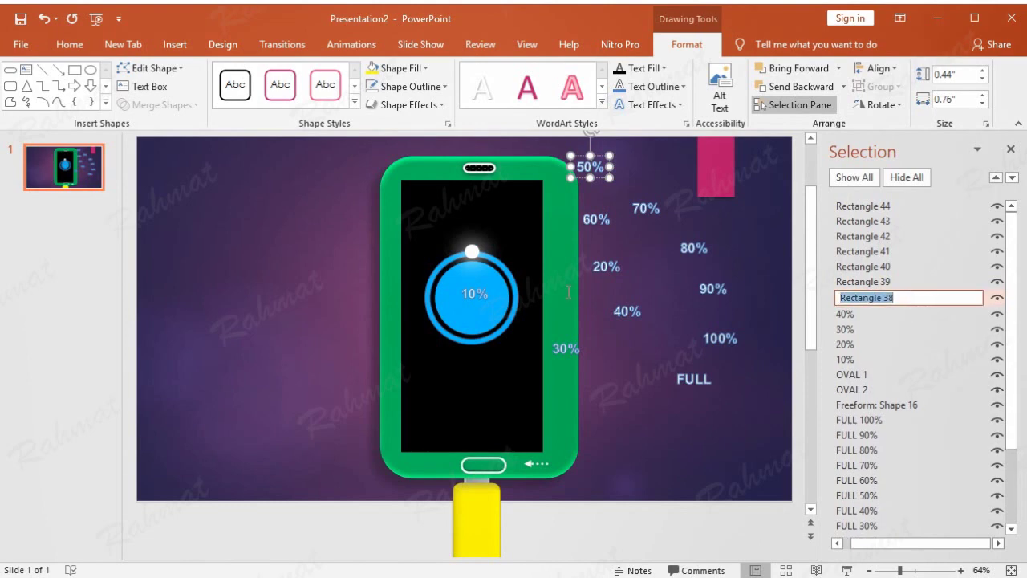
text(50)
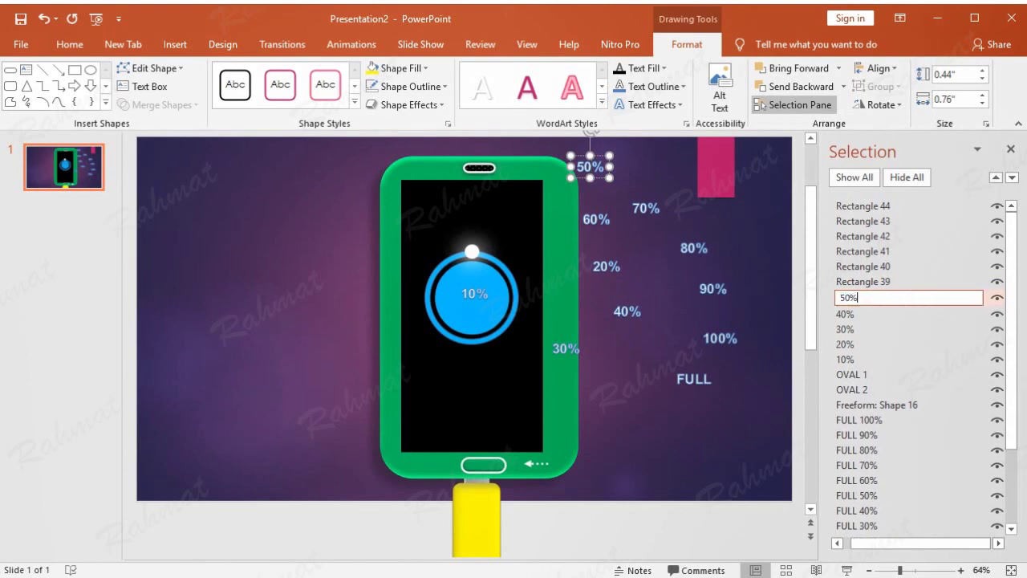
key(Return)
click(596, 219)
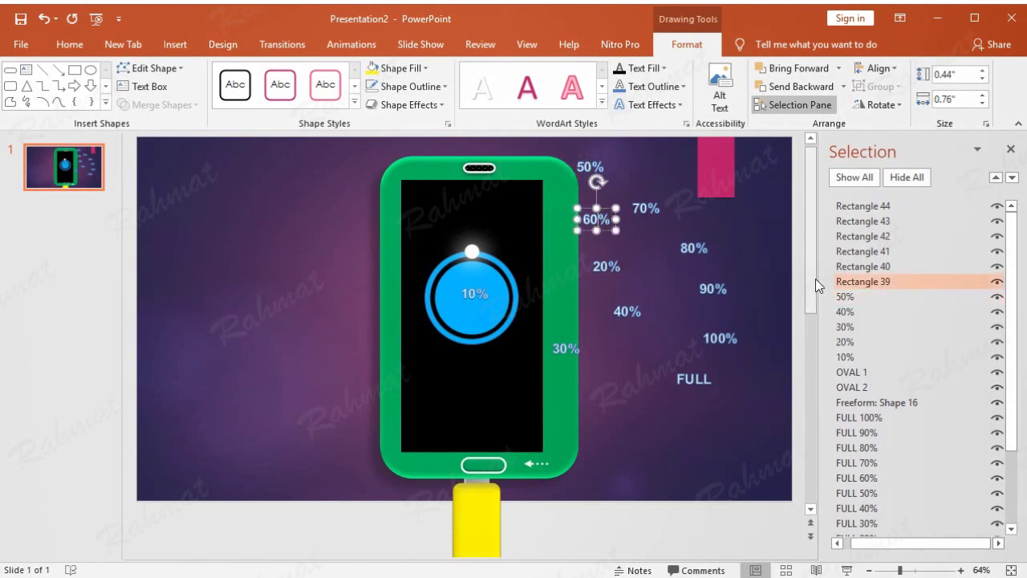
double_click(878, 282)
key(ctrl+a)
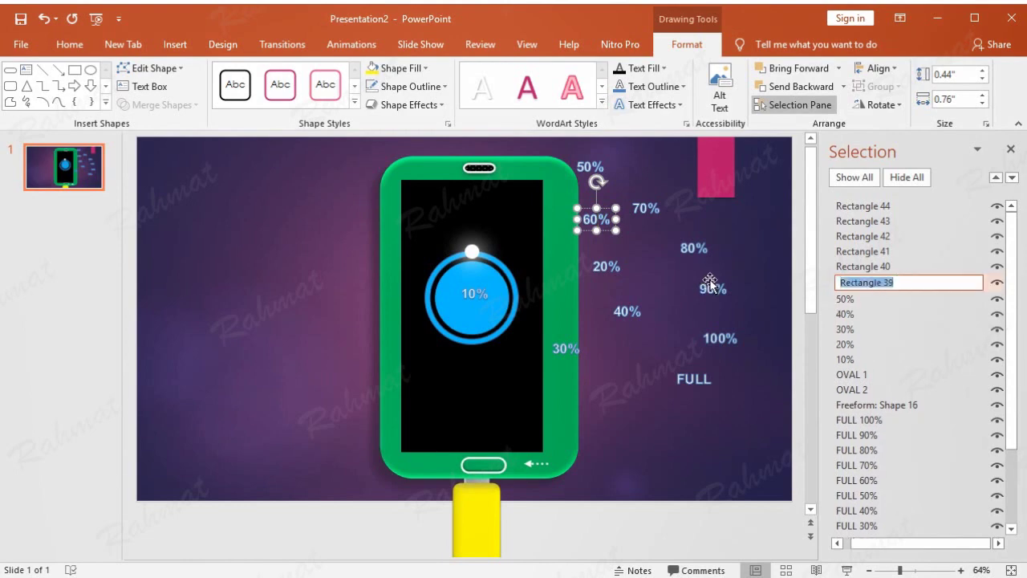
text(60)
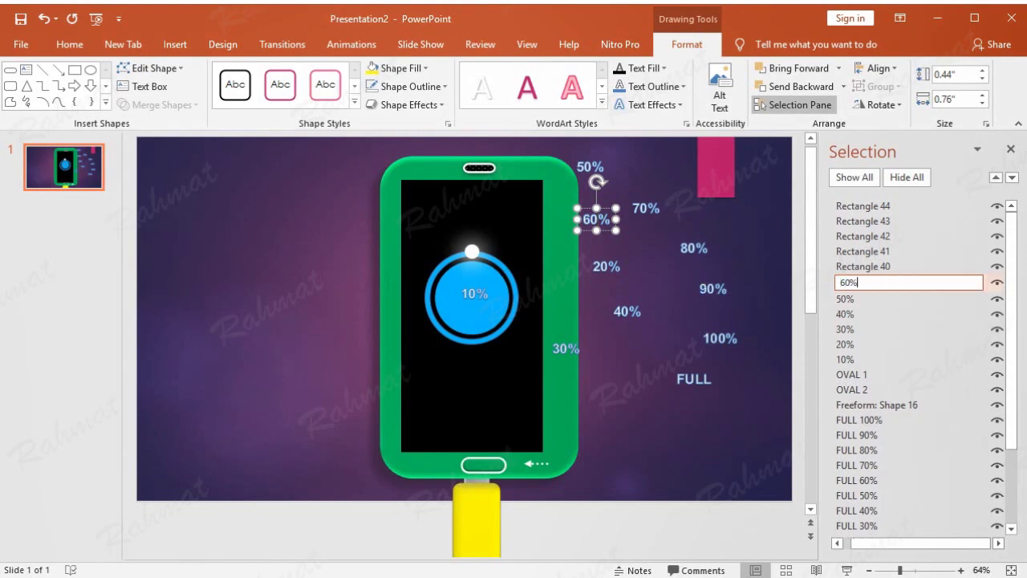
Name the 70% and 80% label objects in the object list.
click(646, 207)
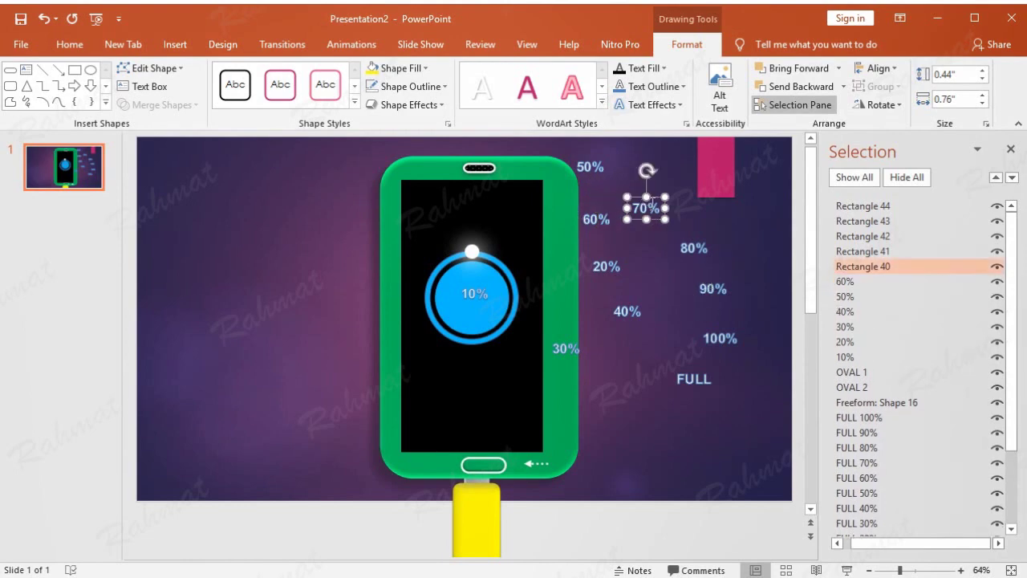
double_click(870, 266)
drag(895, 267, 802, 268)
text(70%)
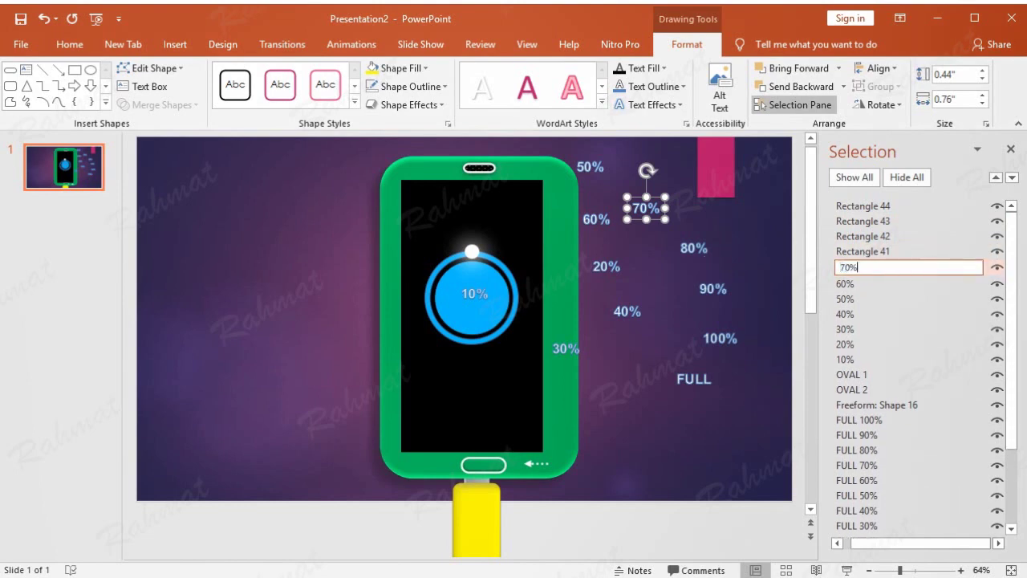
click(694, 247)
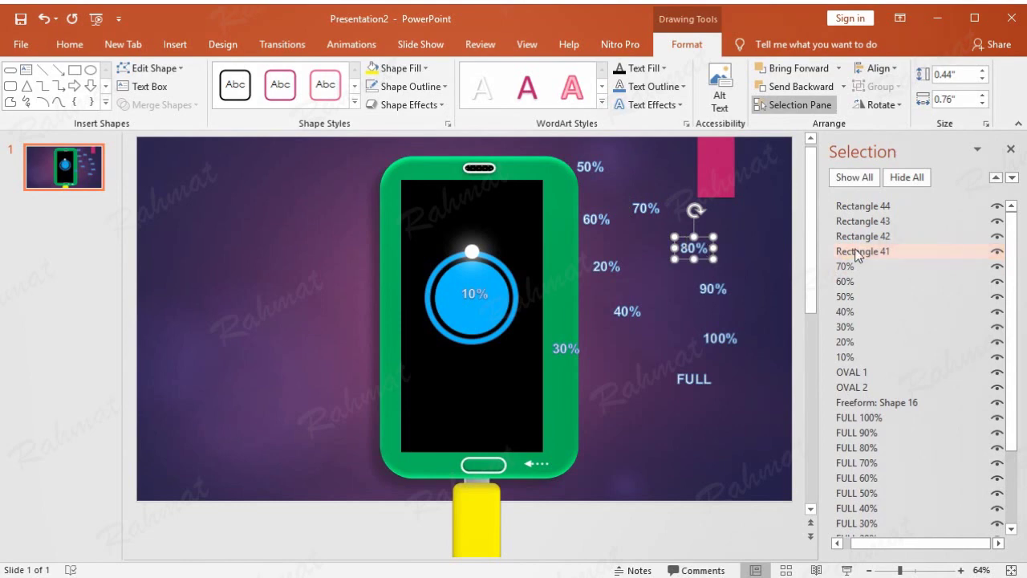
click(911, 256)
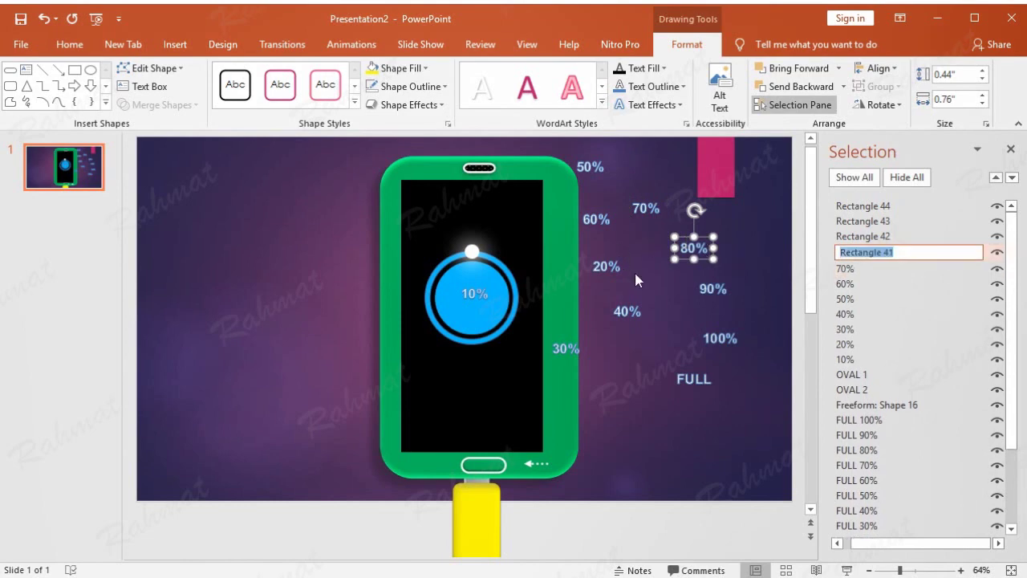
text(80%)
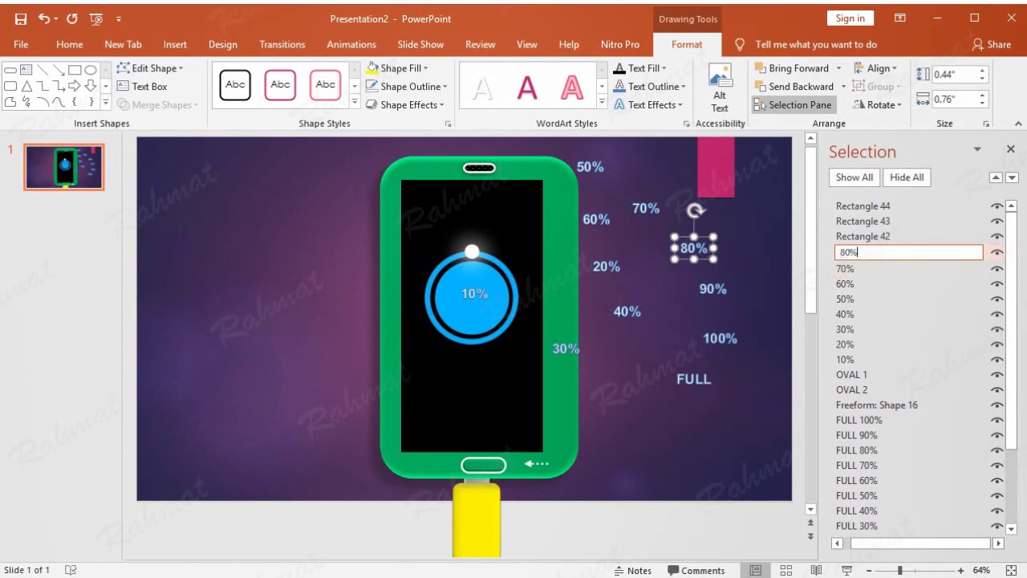
Name the remaining label objects 90%, 100% and FULL.
click(687, 283)
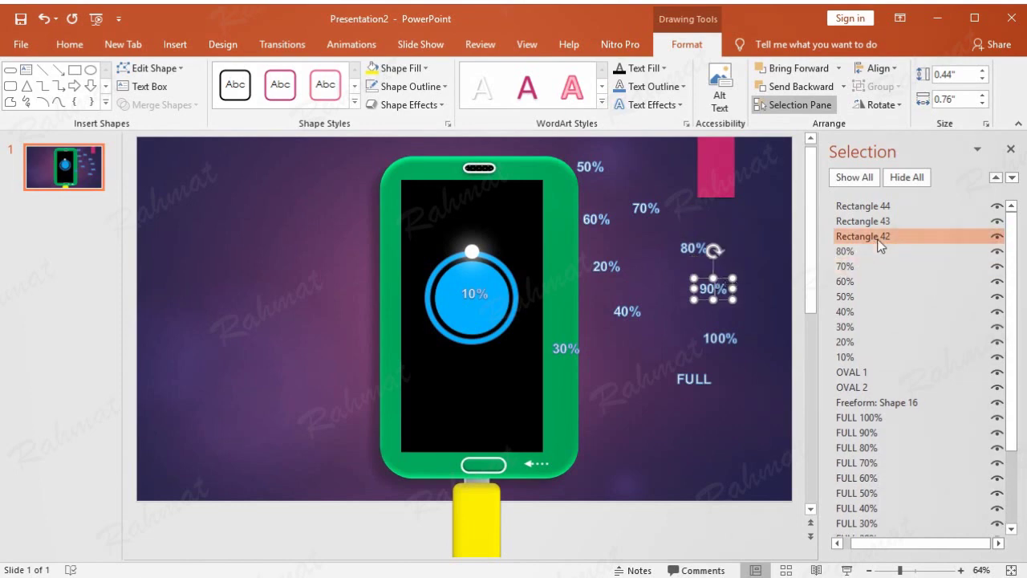
click(902, 237)
text(90%)
click(719, 338)
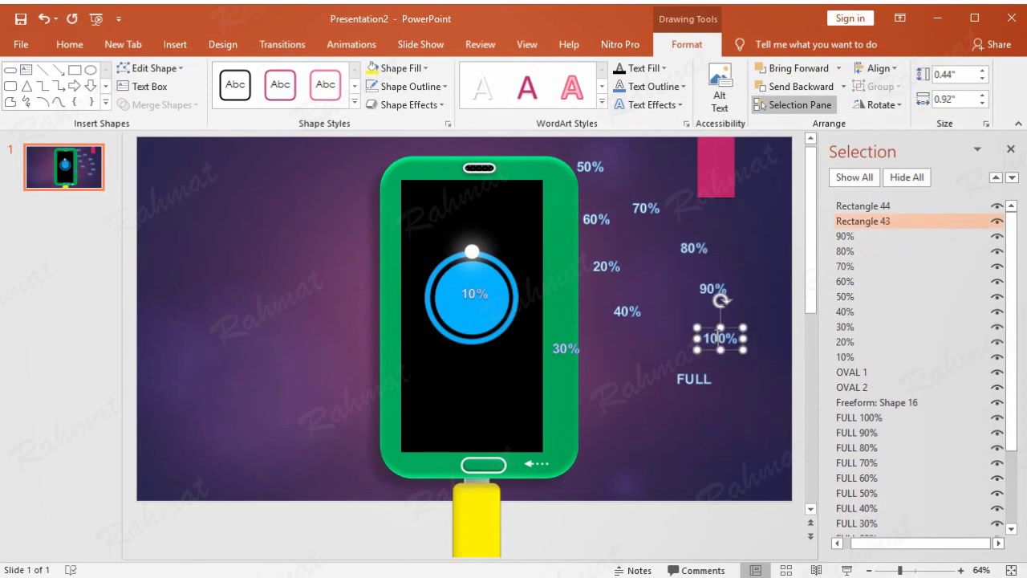
click(866, 222)
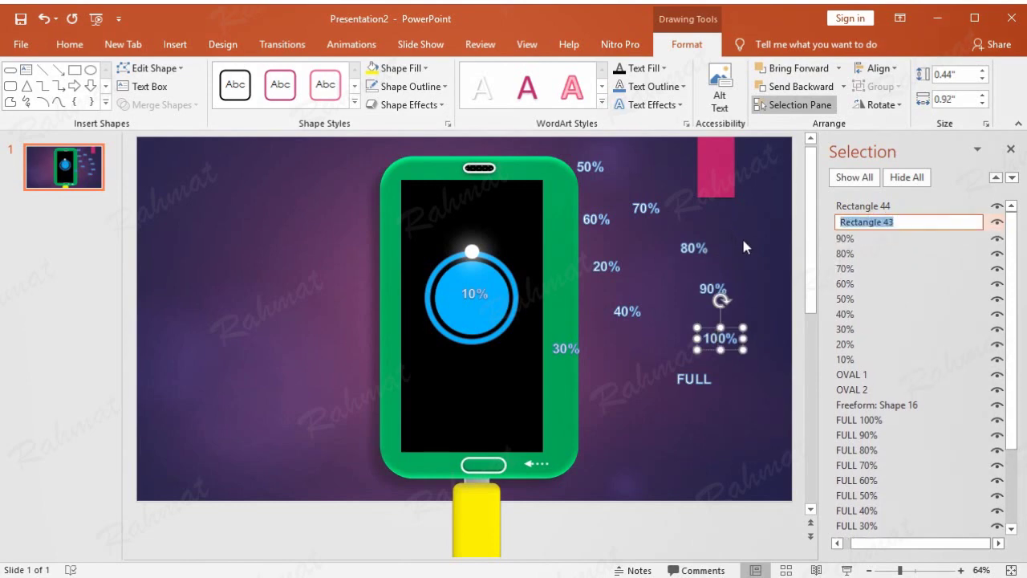
text(100%)
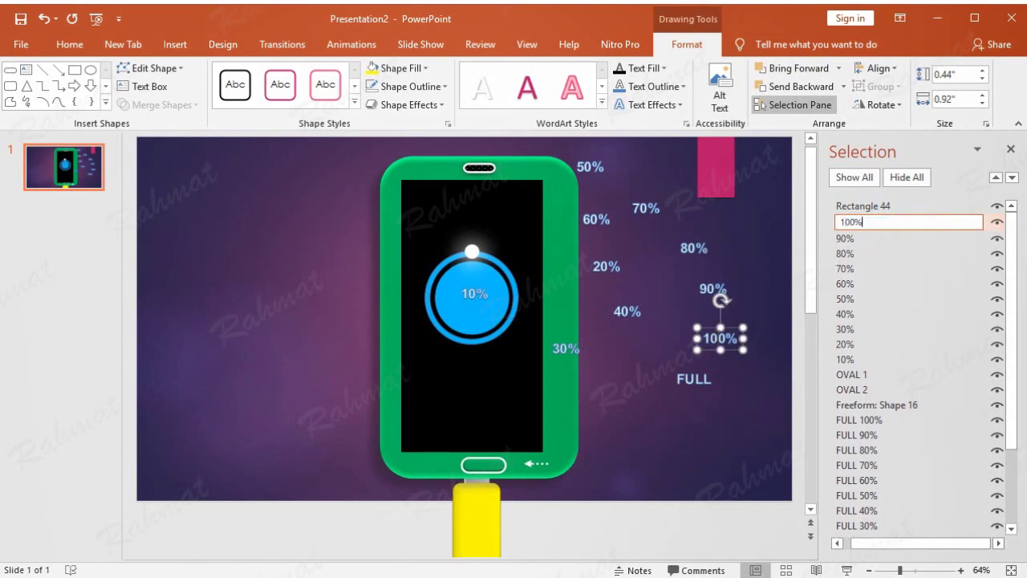
key(Return)
click(719, 380)
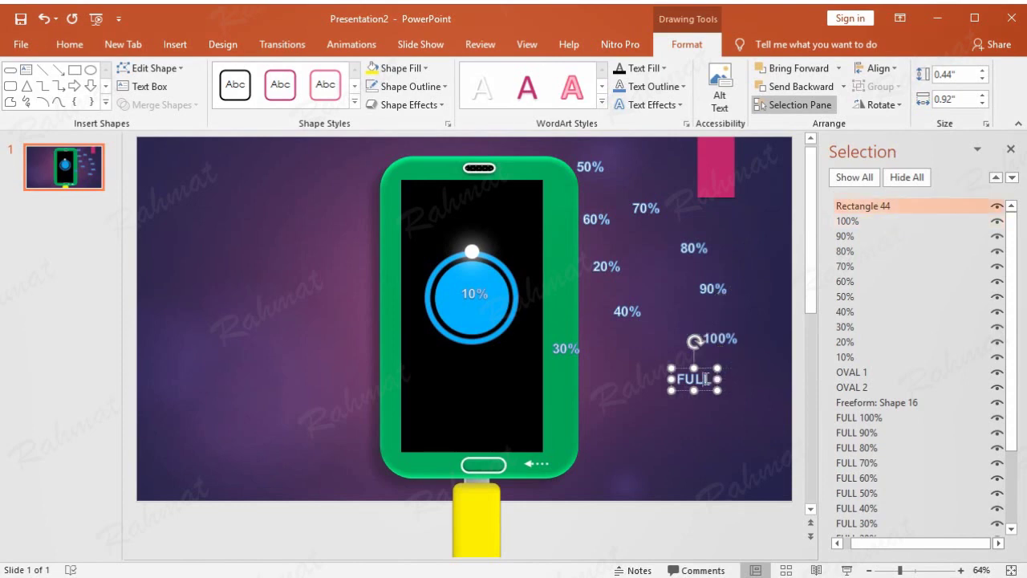
click(907, 206)
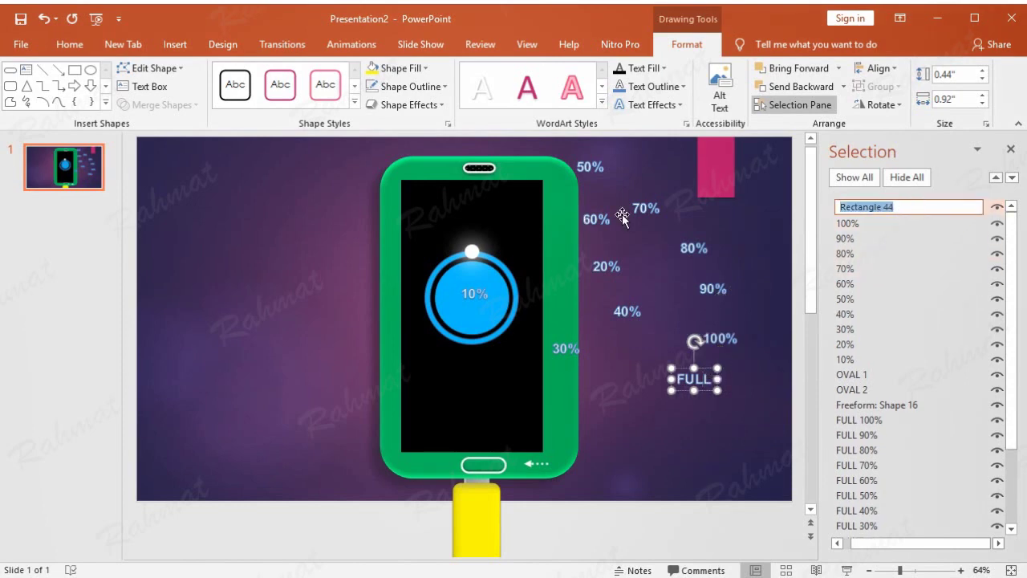
text(FULL)
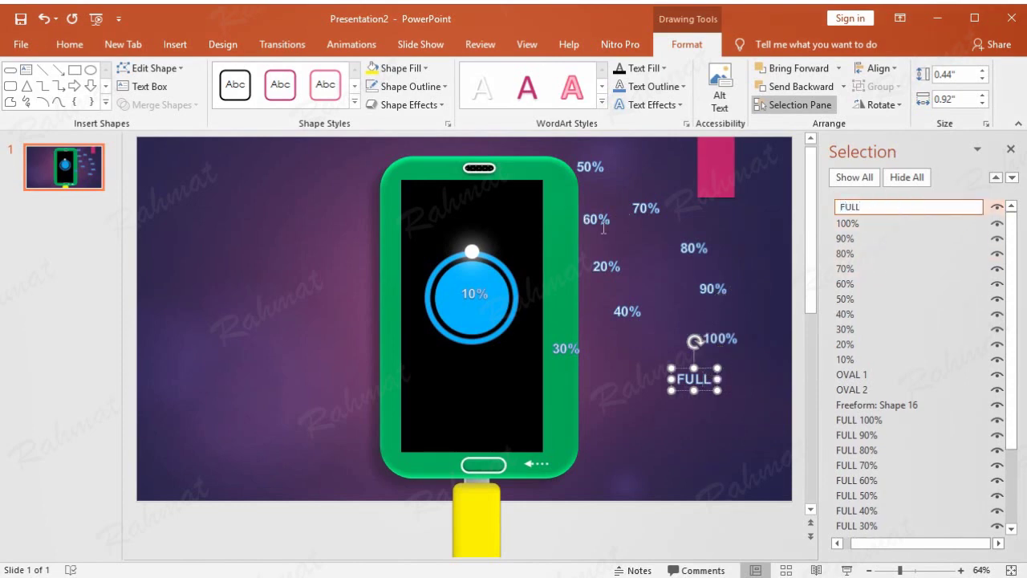
click(751, 229)
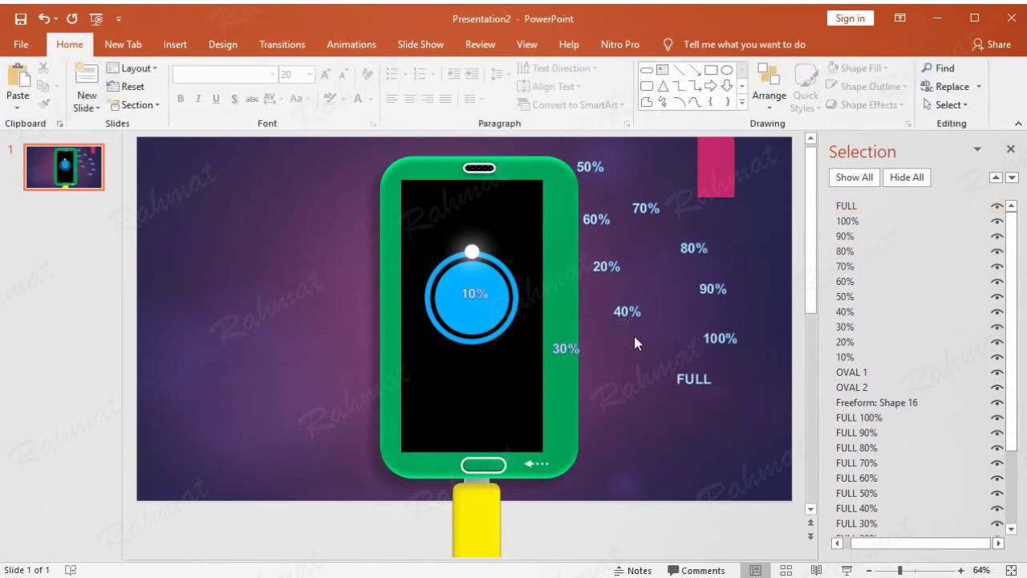
click(618, 261)
right_click(620, 260)
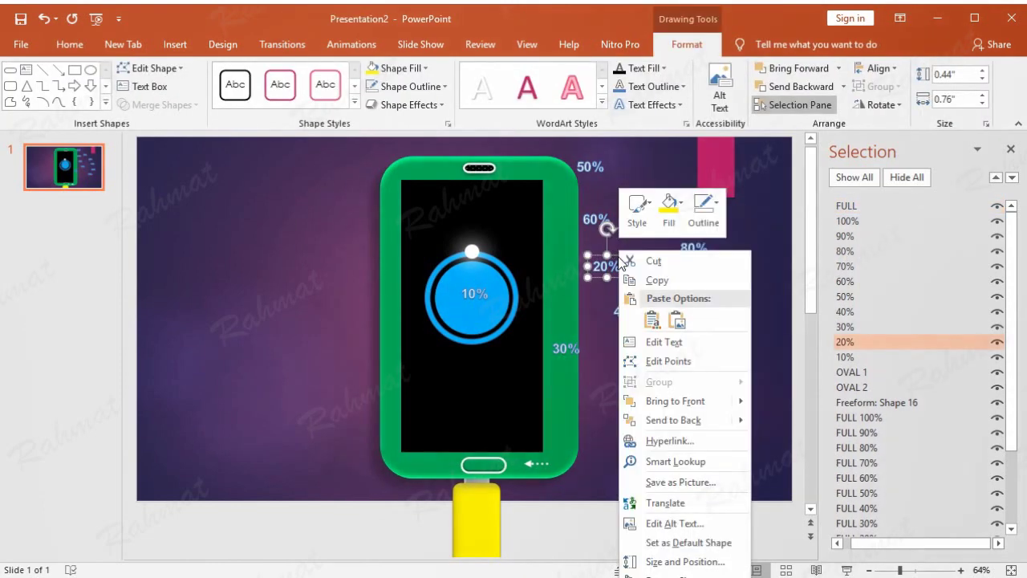
Position the 20% and 30% labels at horizontal 6.49" and vertical 3.01".
click(713, 559)
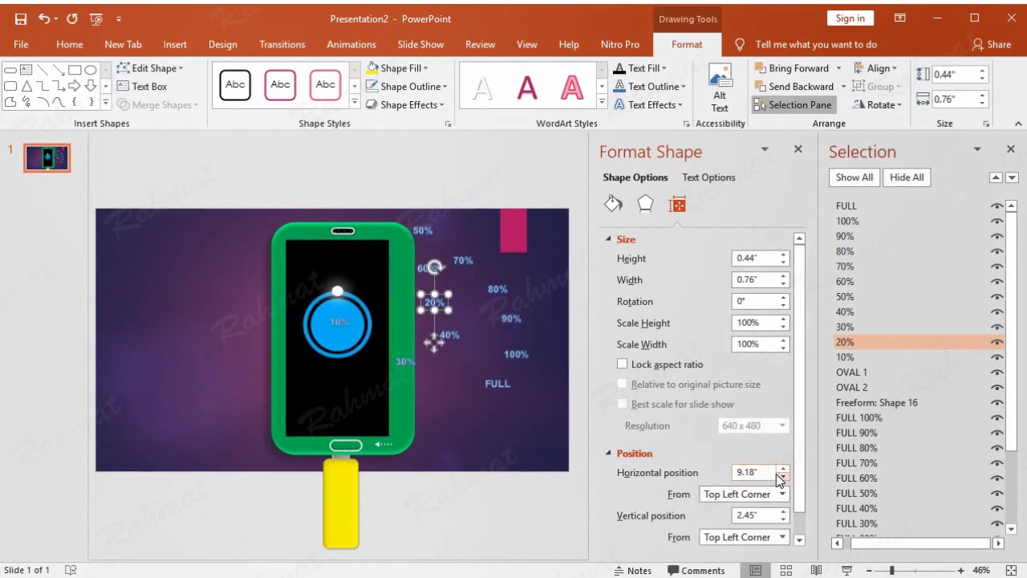
double_click(761, 472)
text(6.49)
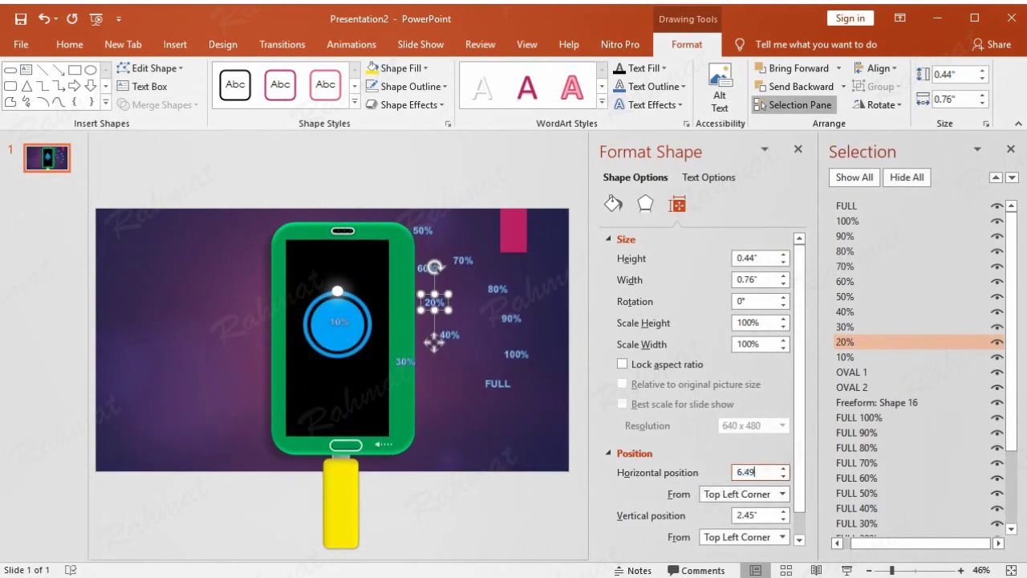
key(Tab)
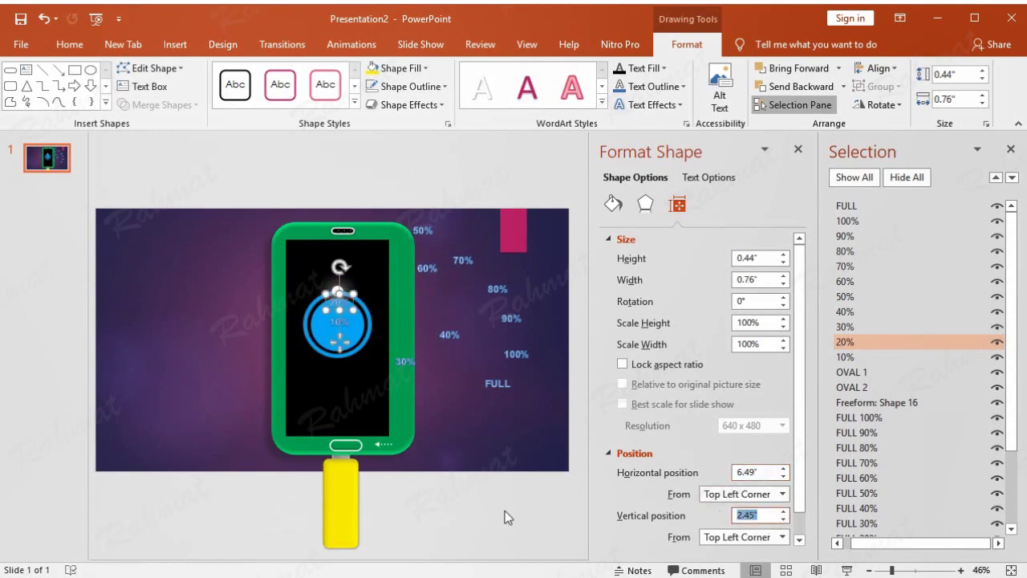
text(3.01)
key(Return)
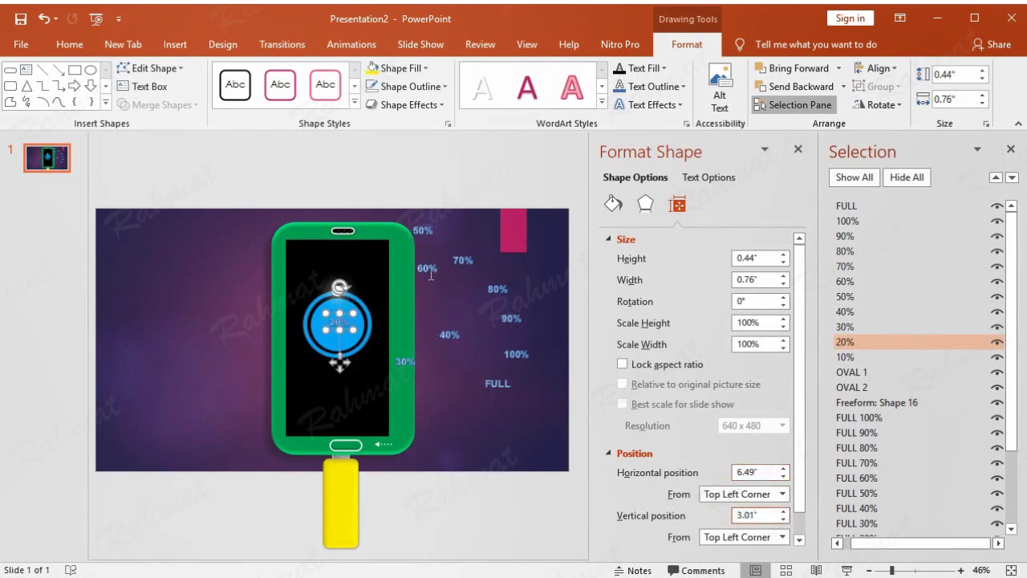
click(398, 366)
click(623, 478)
text(6)
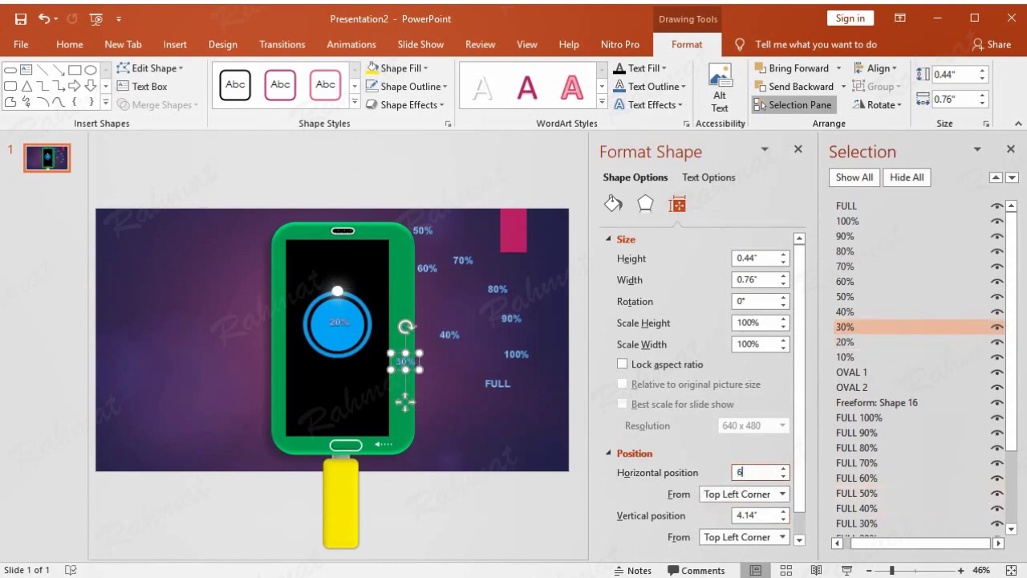
text(.49)
drag(768, 515, 686, 520)
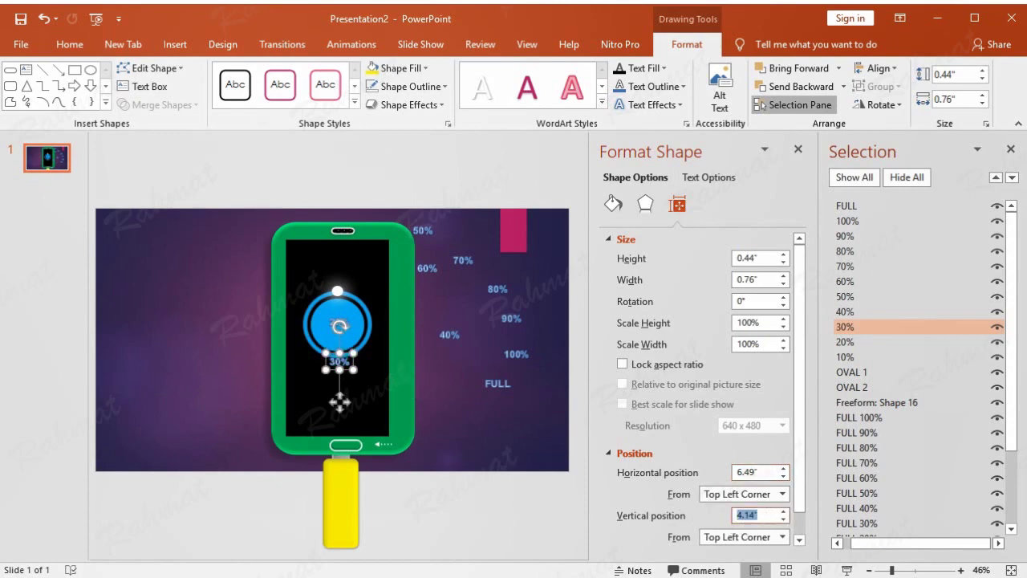
text(3.01)
key(Return)
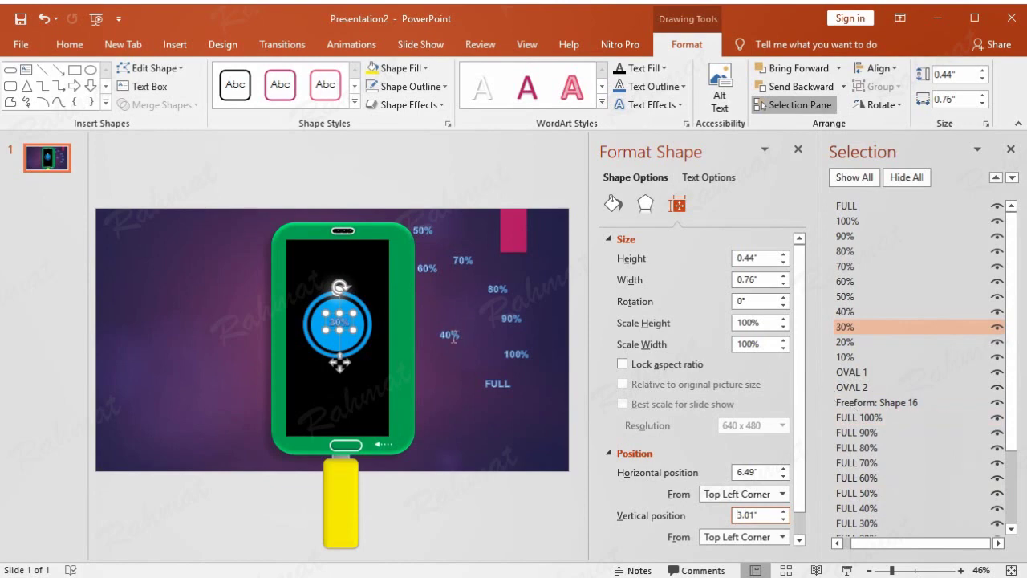
Move the 40% and 50% labels to the same 6.49" by 3.01" position.
click(453, 337)
drag(767, 472, 617, 470)
text(6.49)
key(Tab)
key(Tab)
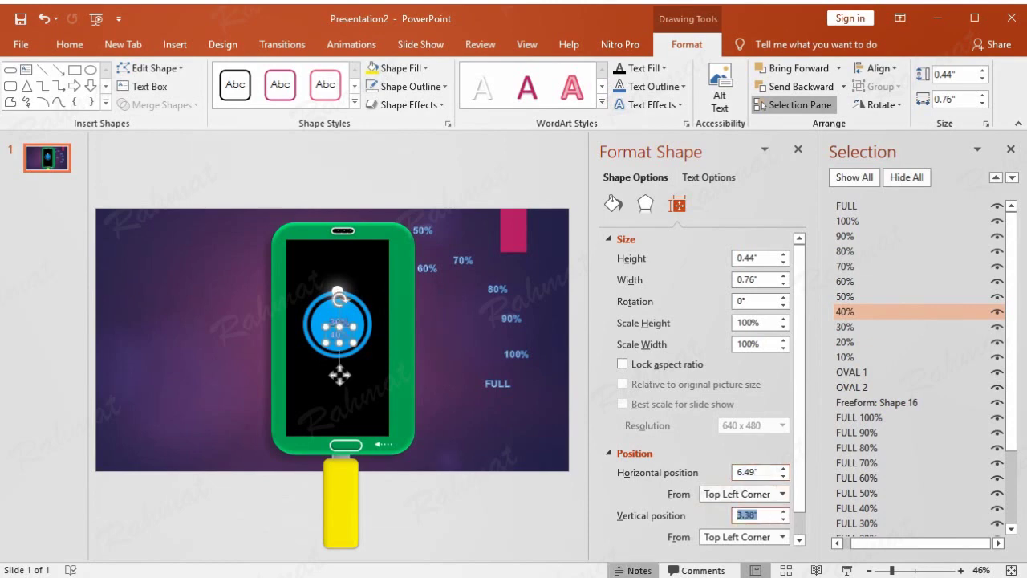
text(3.01)
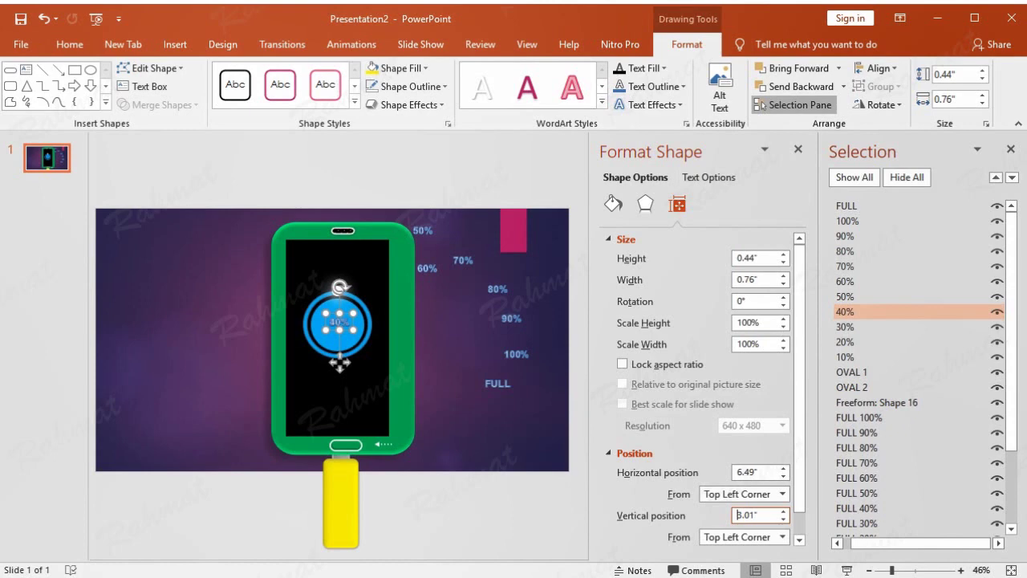
click(429, 236)
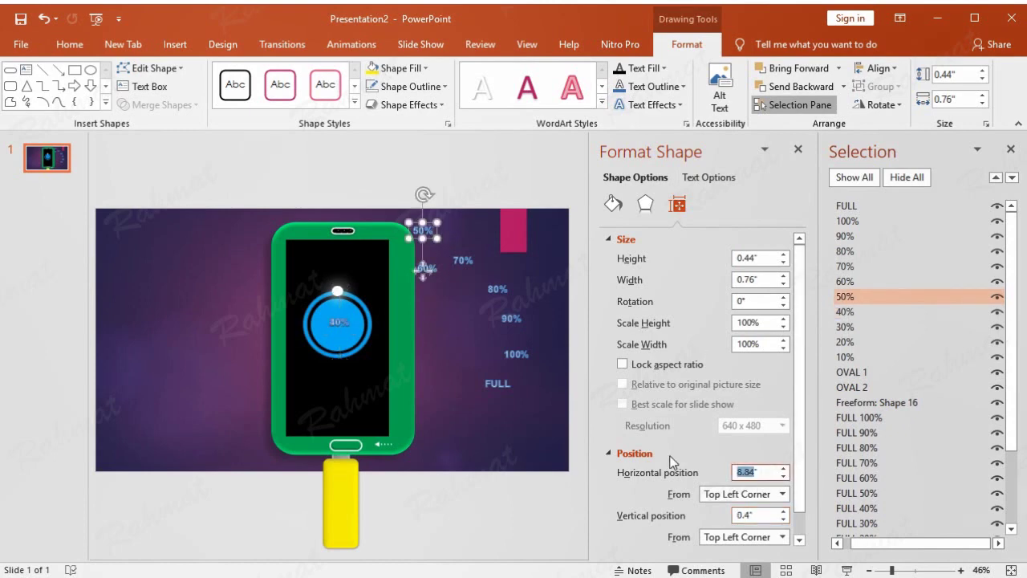
double_click(748, 473)
text(6.)
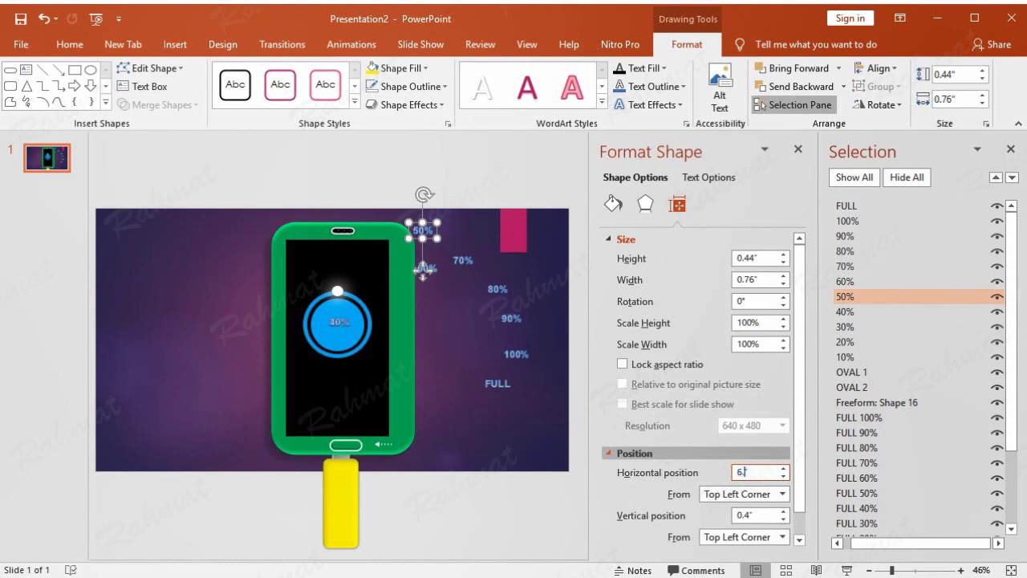
text(49")
double_click(750, 515)
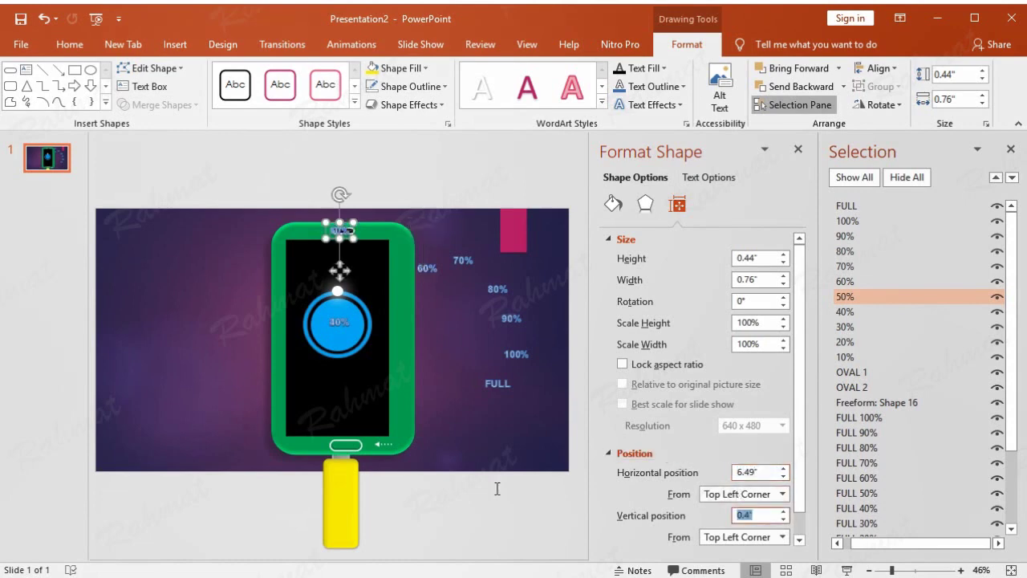
text(3.01)
key(Return)
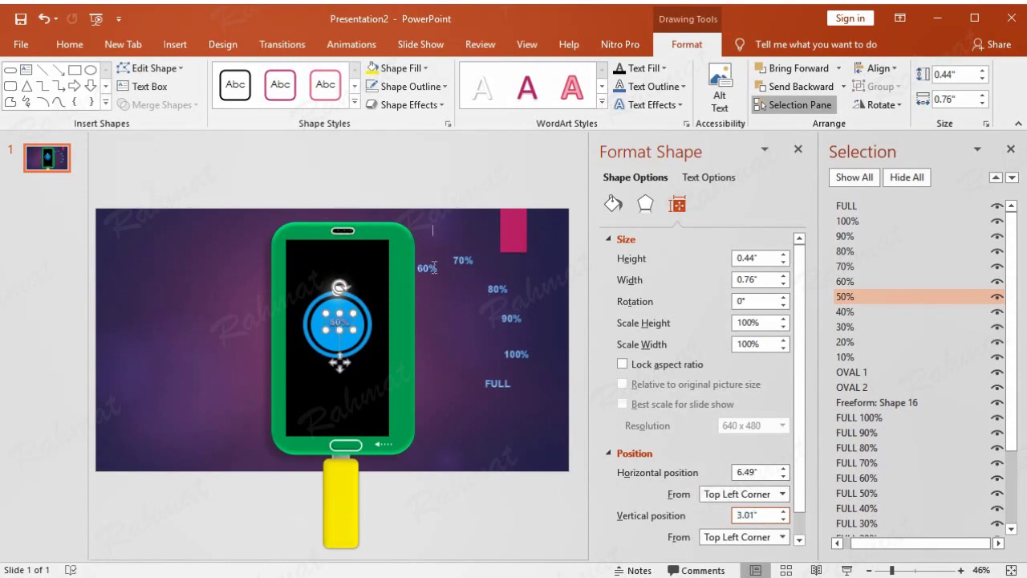
click(433, 267)
Move the 60% and 70% labels to 6.49" by 3.01" on the circle.
double_click(759, 472)
text(6.4)
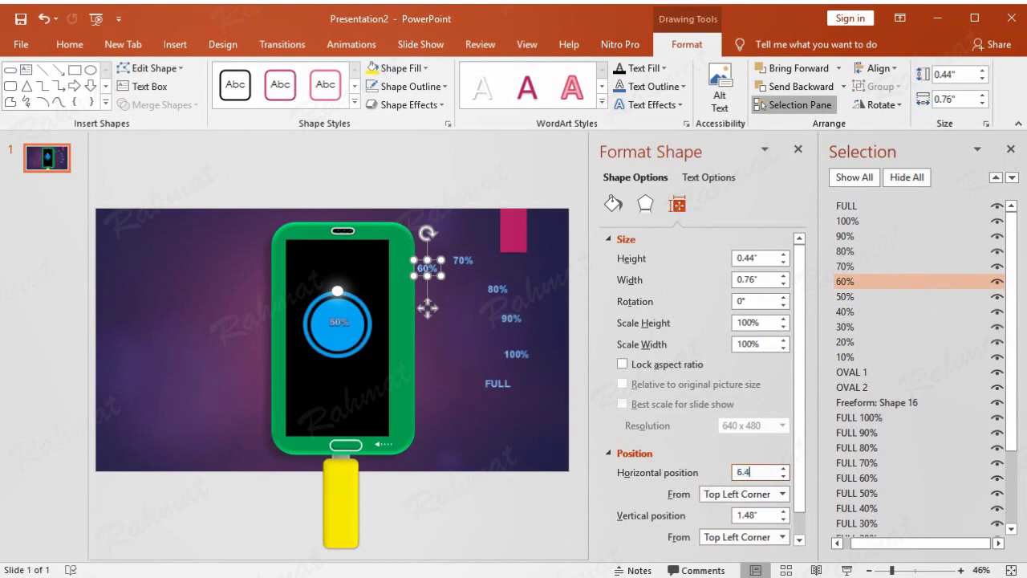
double_click(754, 514)
text(3.01)
key(Return)
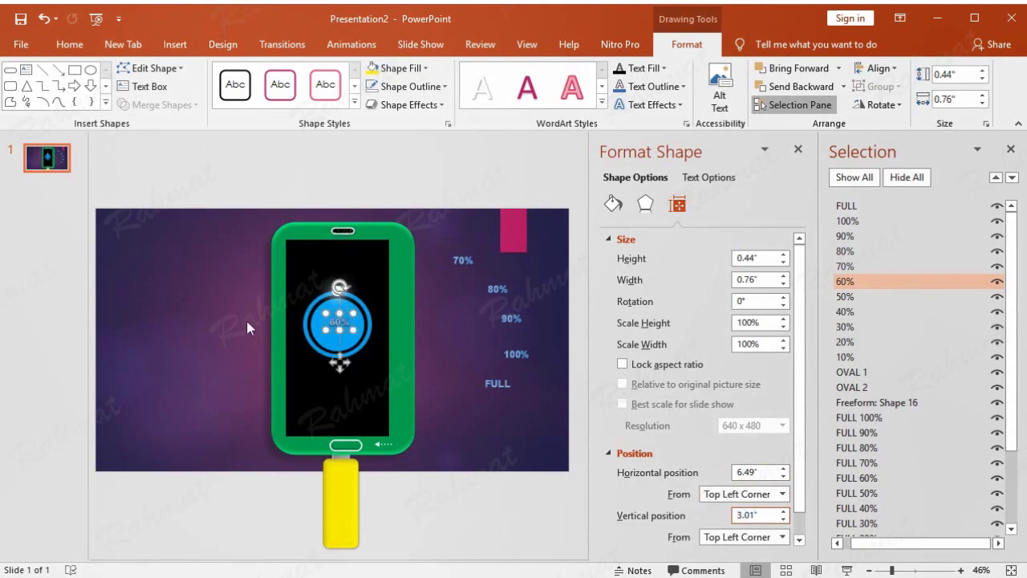
click(466, 260)
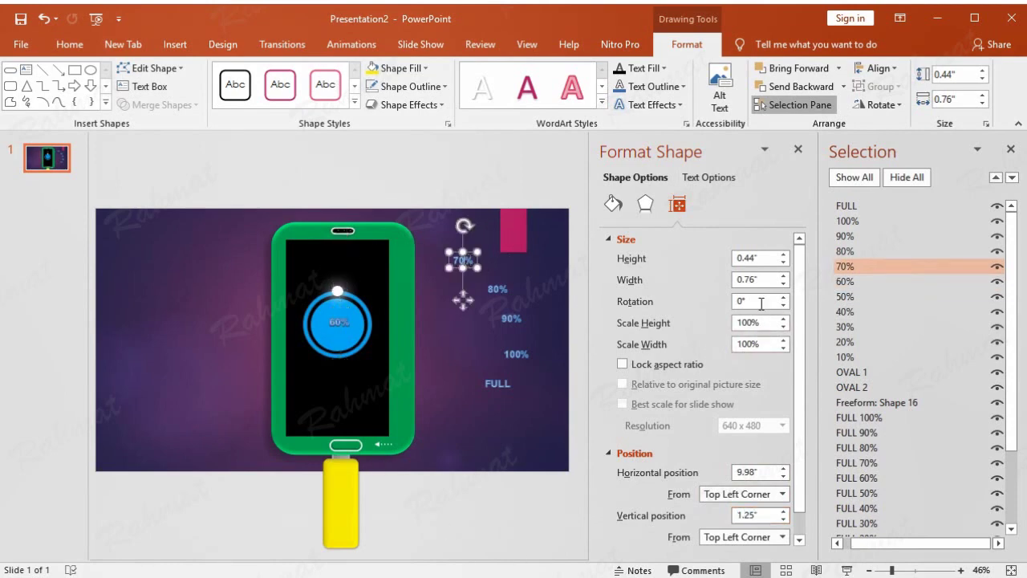
double_click(747, 473)
text(6.49)
double_click(773, 515)
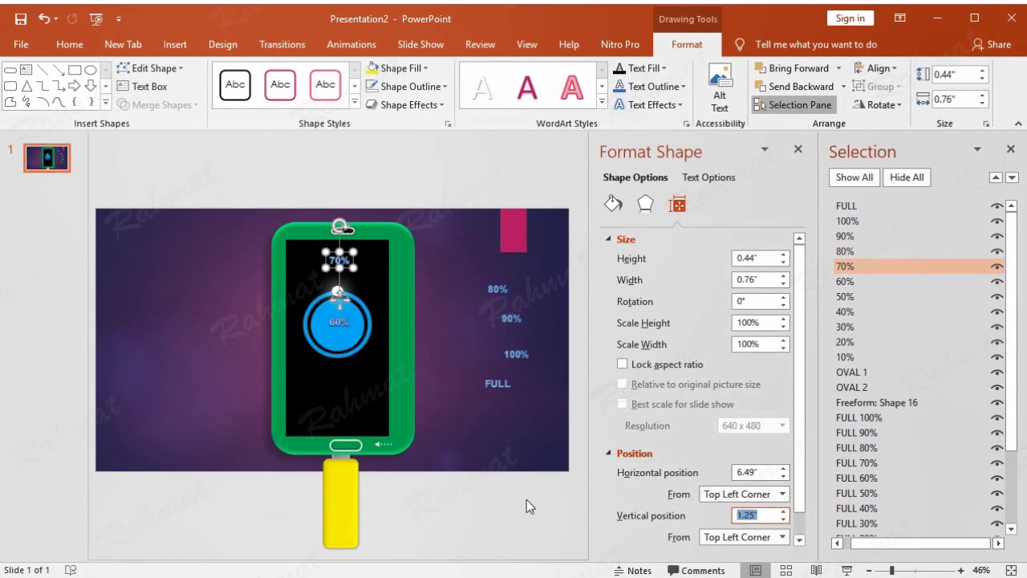
text(30)
text(01)
key(Return)
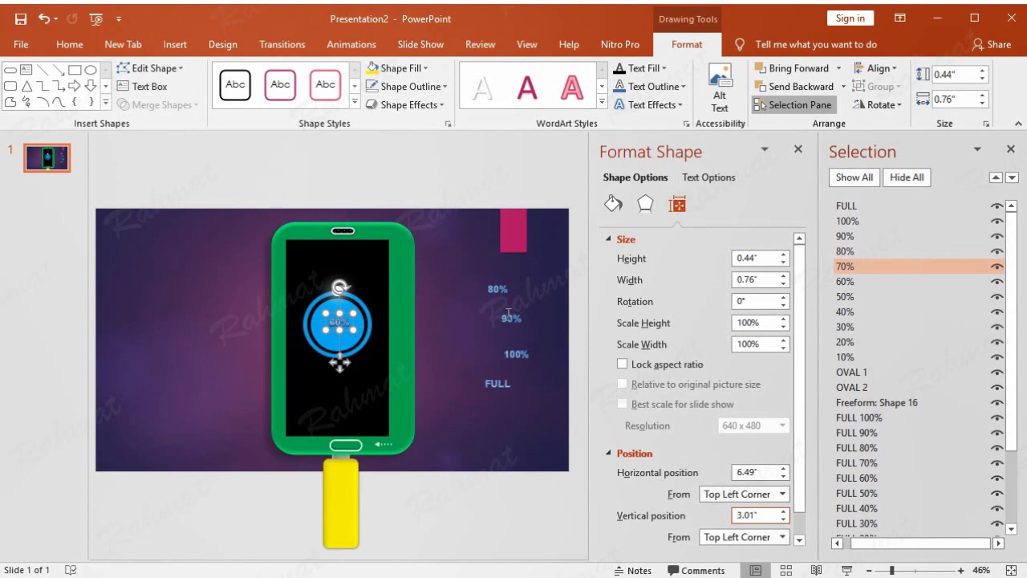
Set the 80% and 90% labels to horizontal 6.49" and vertical 3.01".
click(503, 290)
text(6.49)
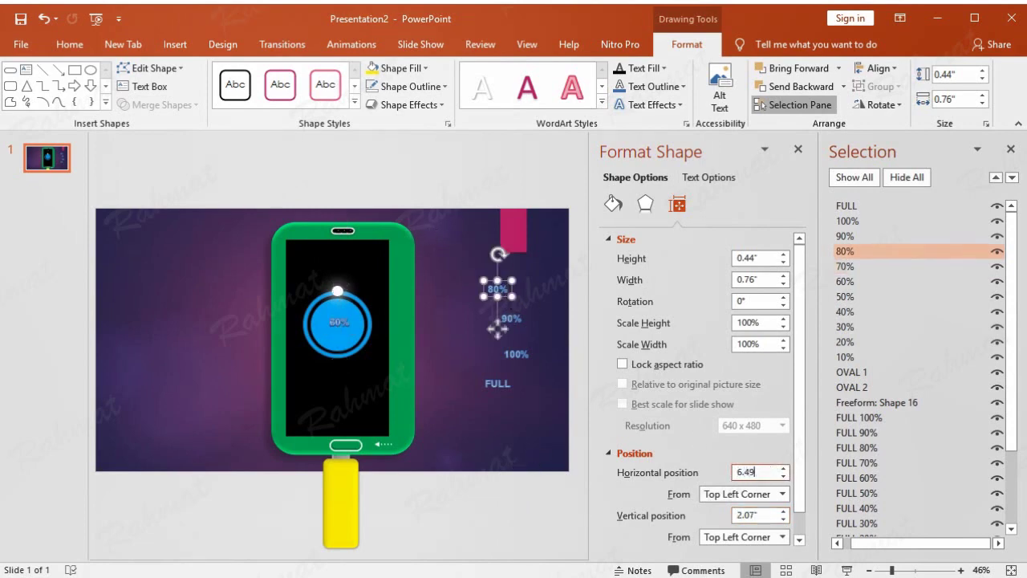
click(757, 514)
text(3.01)
key(Return)
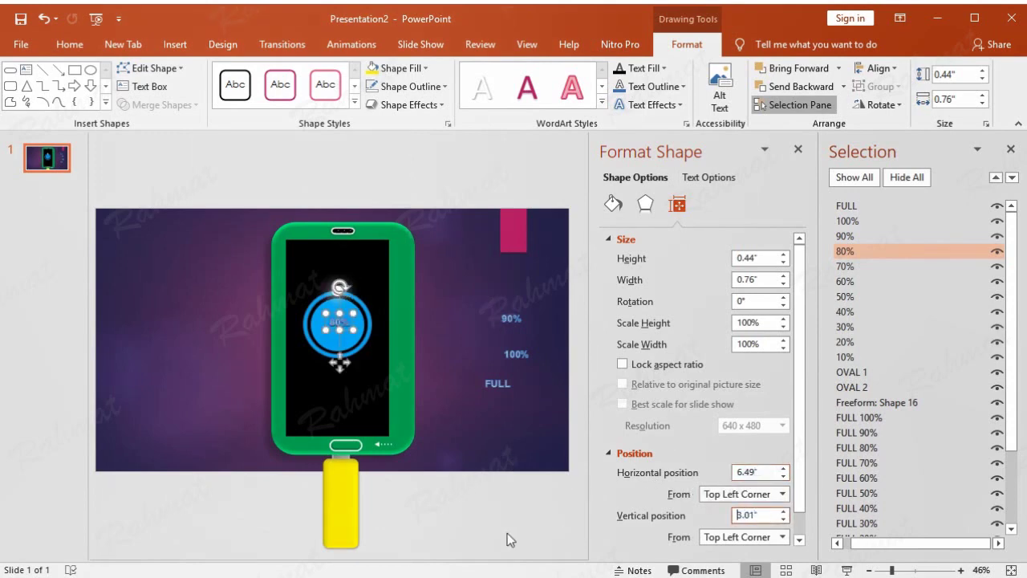
click(514, 318)
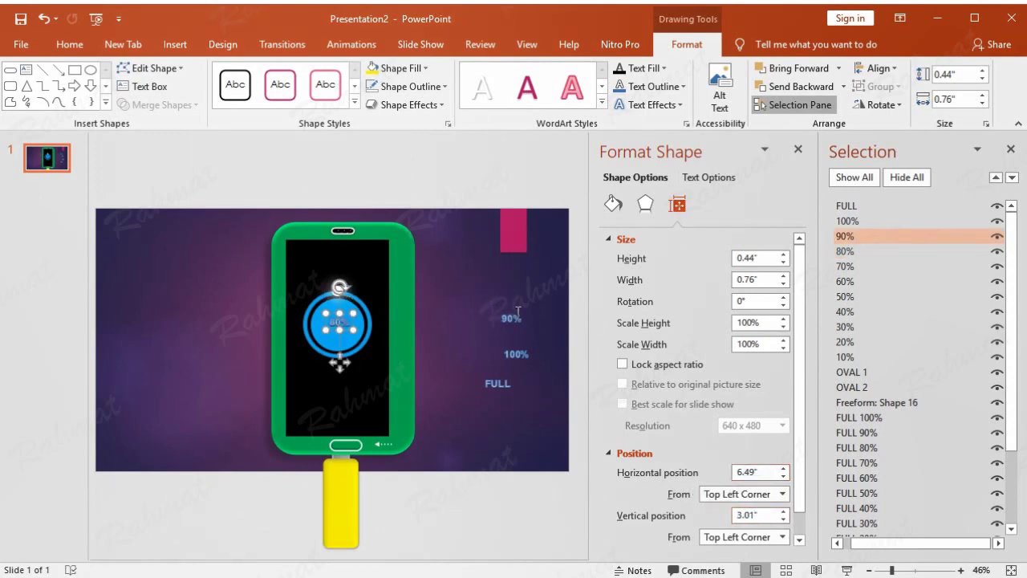
click(758, 472)
text(6.)
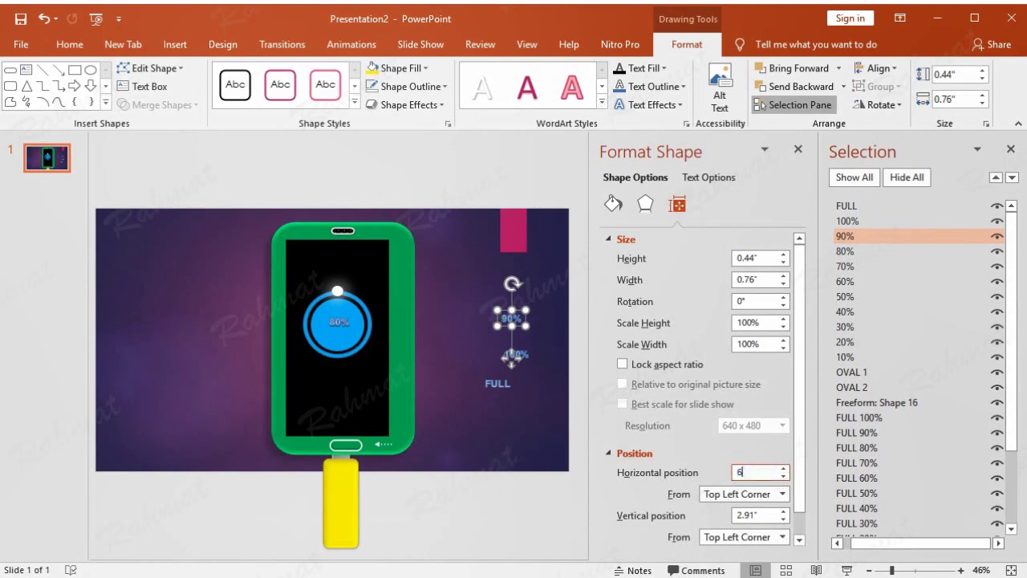
text(49)
click(761, 518)
text(3.01)
key(Return)
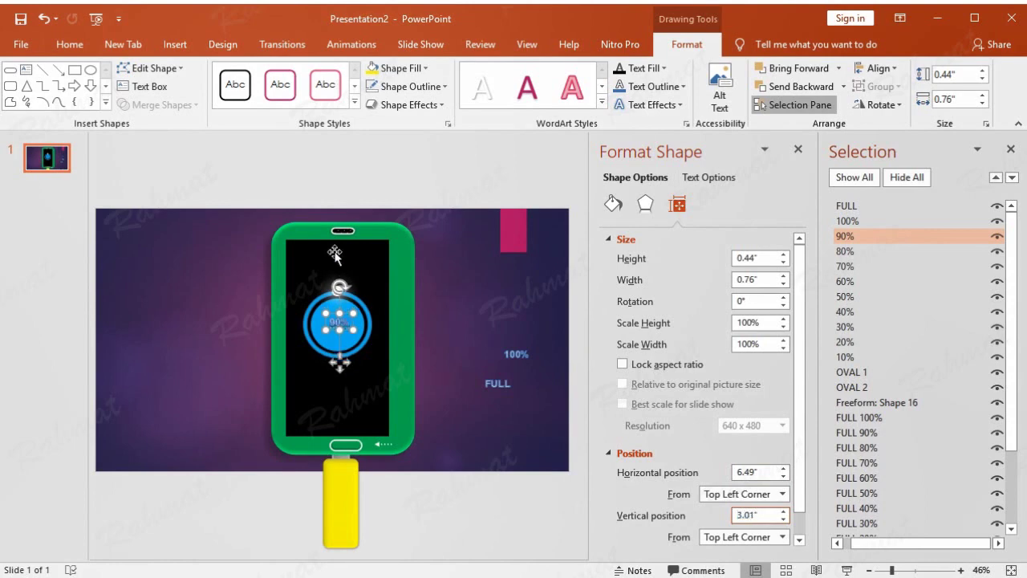
Position the 100% label at 6.49" by 3.01".
click(513, 351)
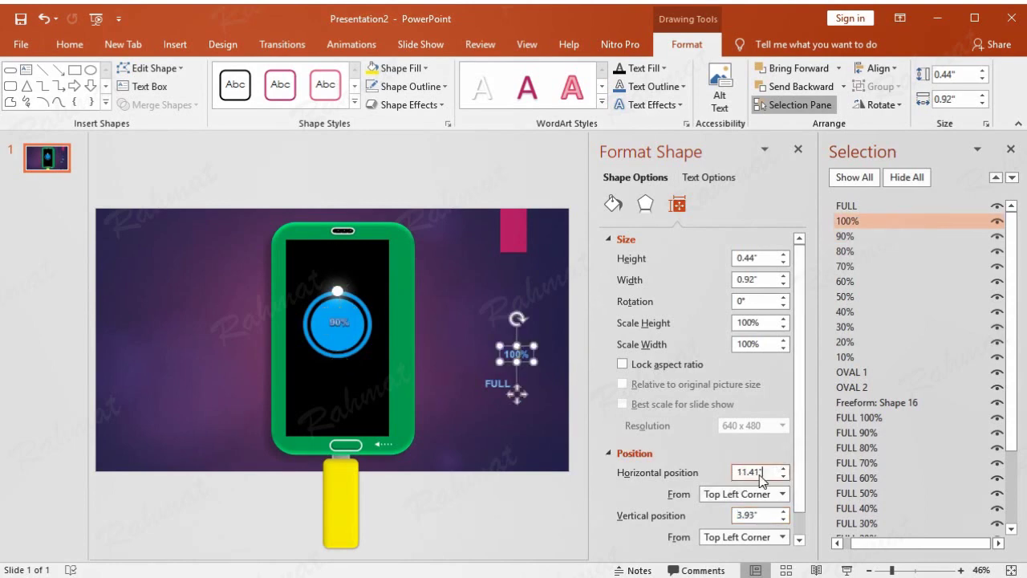
text(6.4)
text(9)
click(726, 515)
text(3.01)
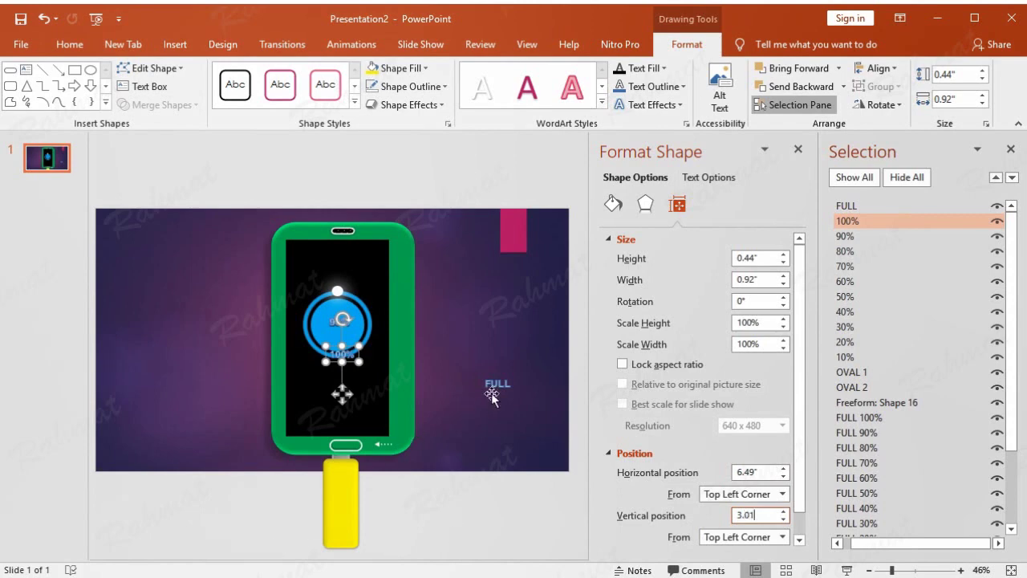
click(496, 385)
click(765, 472)
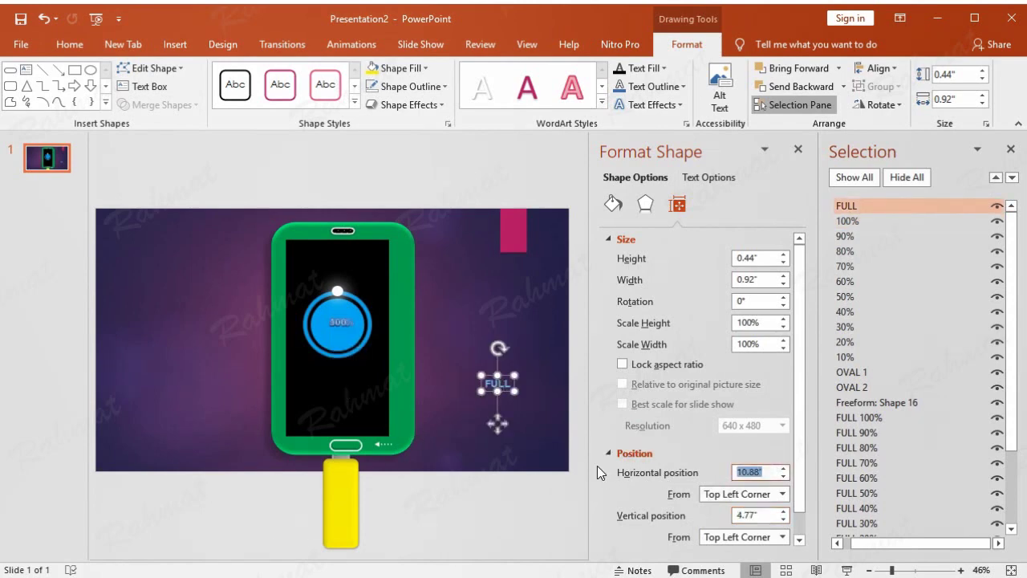
Place FULL at 6.49" by 3.01", nudge it left to 6.42", and close Format Shape.
text(6.49)
key(Tab)
key(Tab)
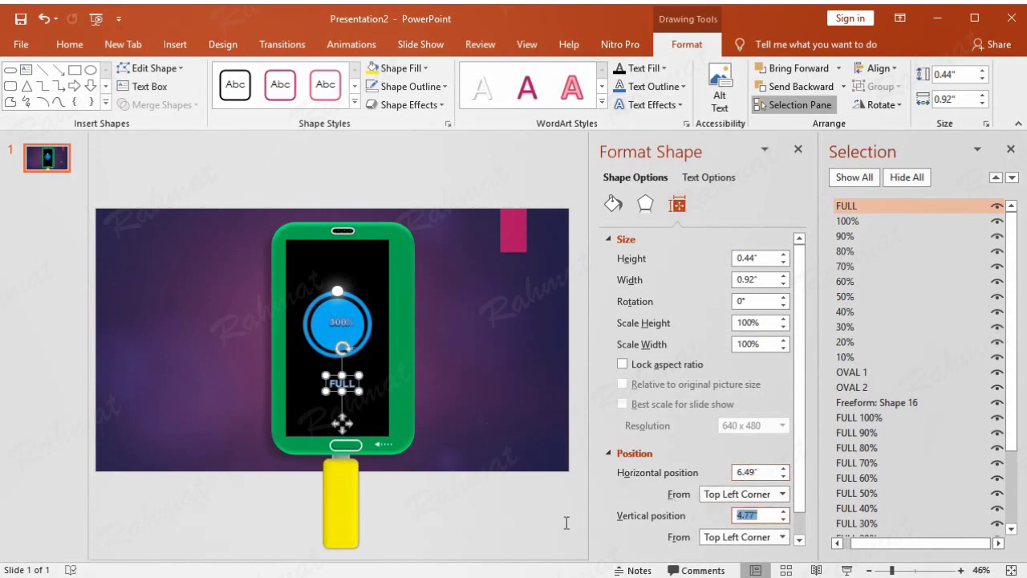
text(3.01)
key(Return)
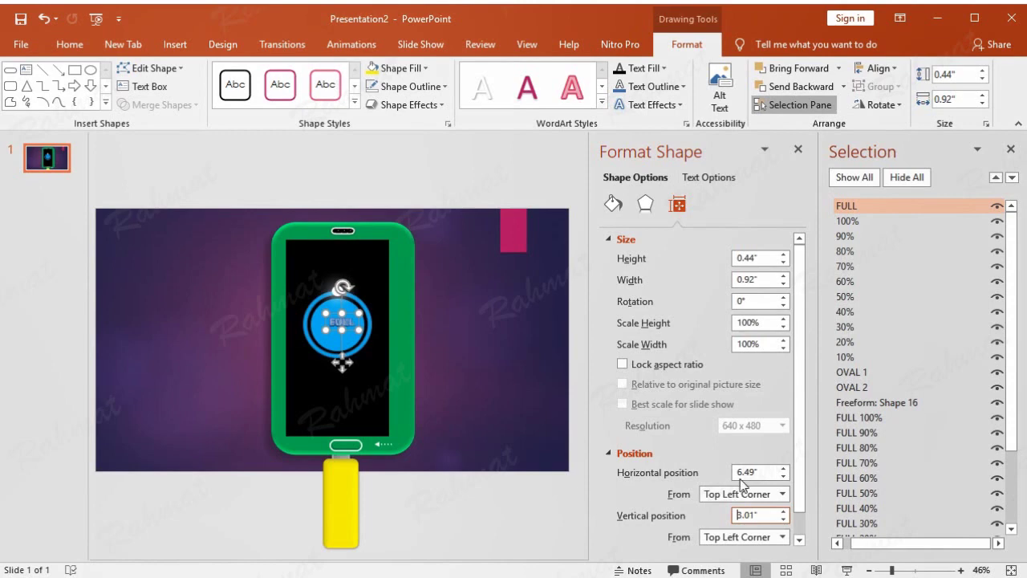
click(353, 315)
key(ctrl+Left)
key(ctrl+Left)
key(ctrl+Left)
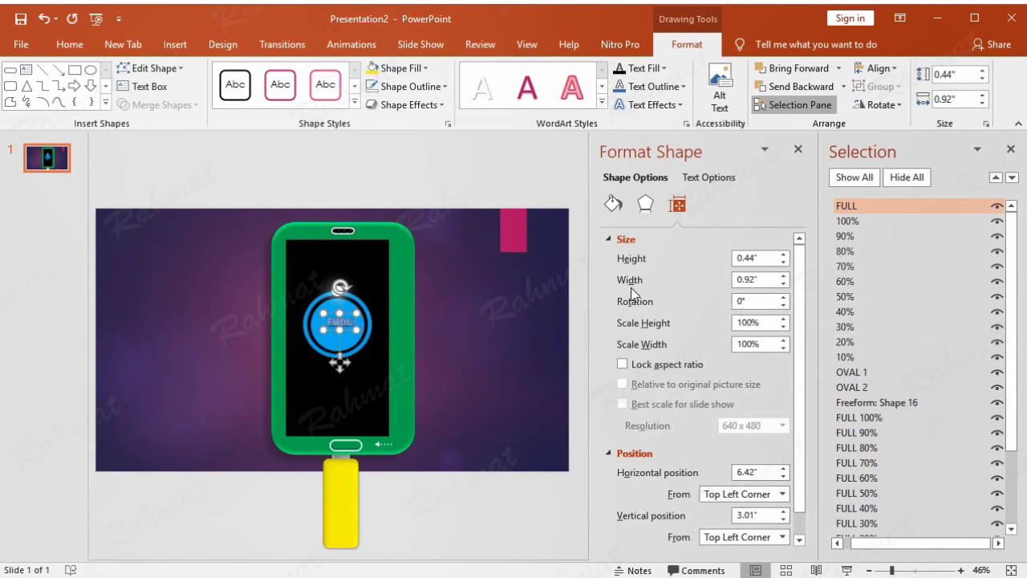
click(799, 149)
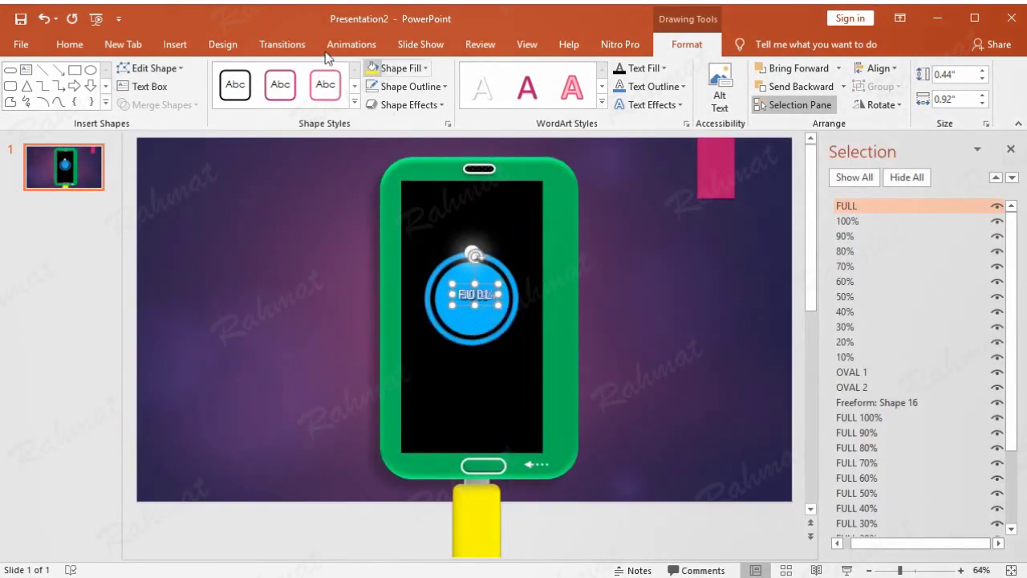
Show the Animation Pane from the Animations tab.
click(351, 47)
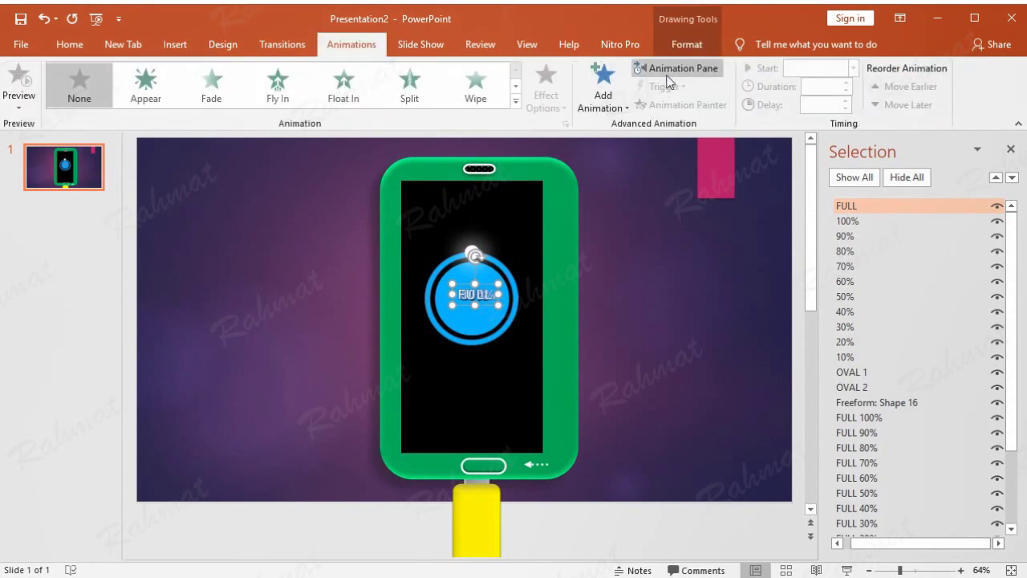
click(669, 70)
click(673, 210)
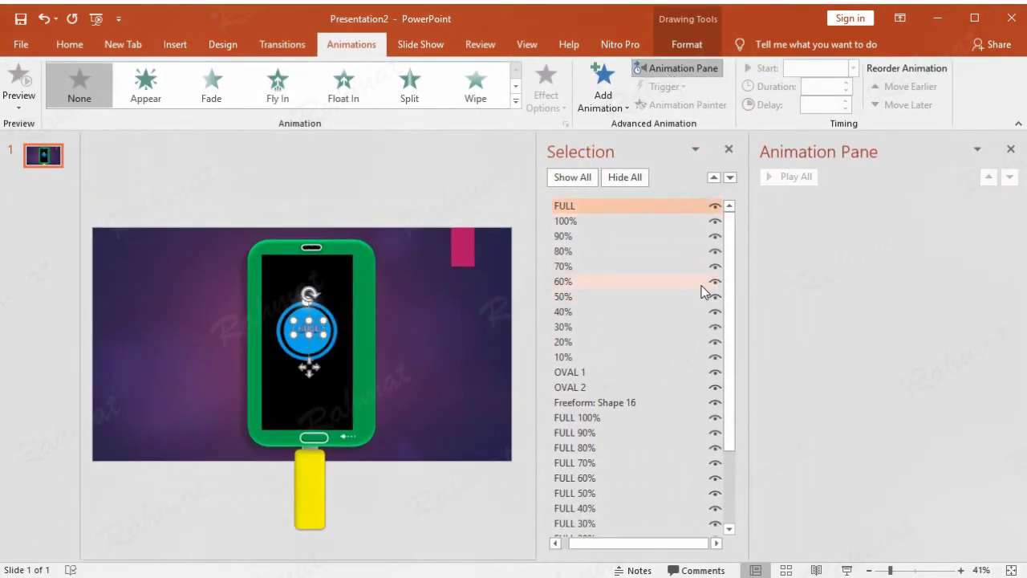
Set the slide zoom to 100% and select the phone body.
click(525, 43)
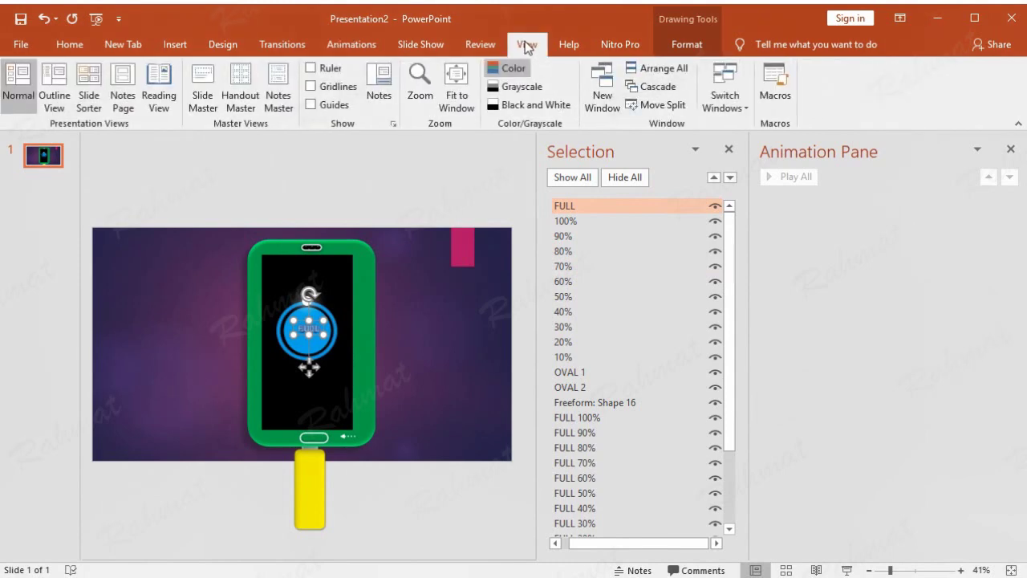
click(421, 89)
click(475, 299)
click(487, 366)
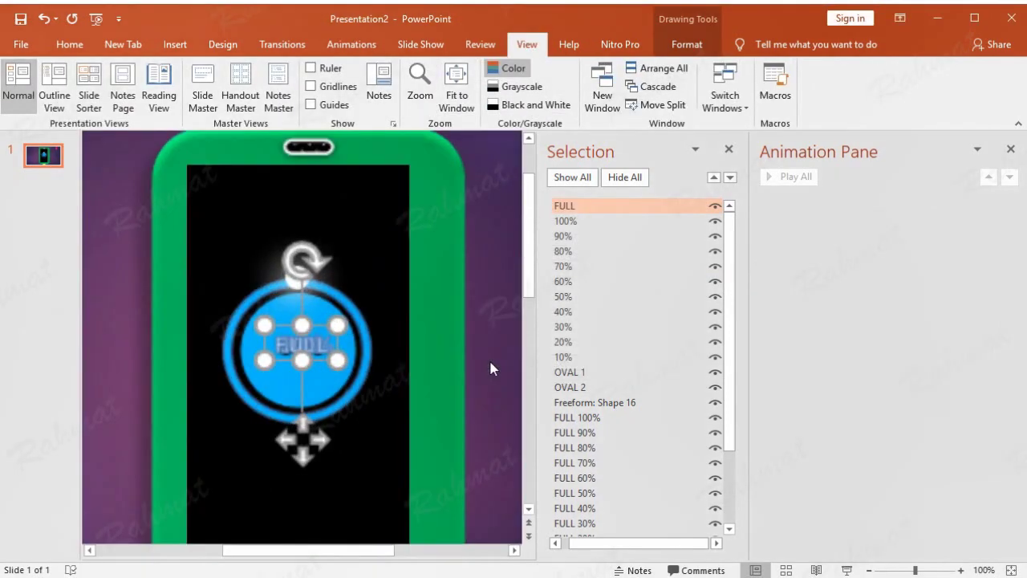
click(461, 258)
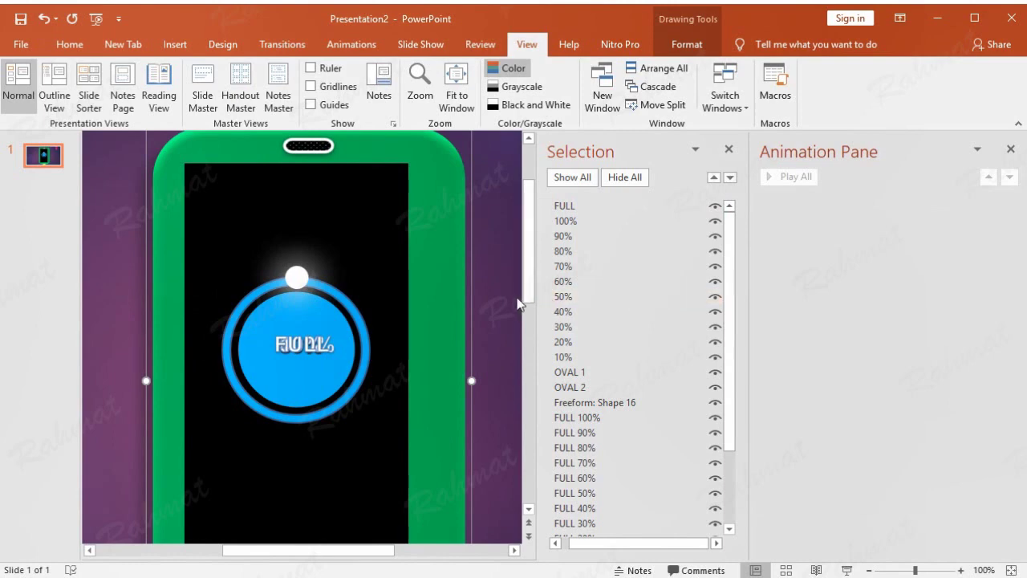
scroll(626, 313, down, 1)
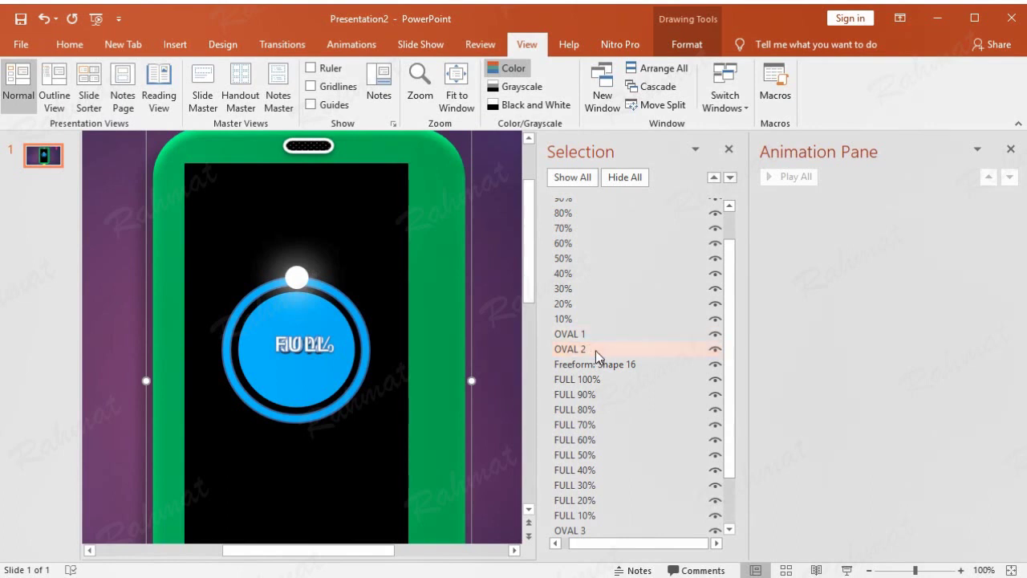
Give OVAL 2, the outer ring, a Disappear exit effect, undoing an accidental move.
click(595, 350)
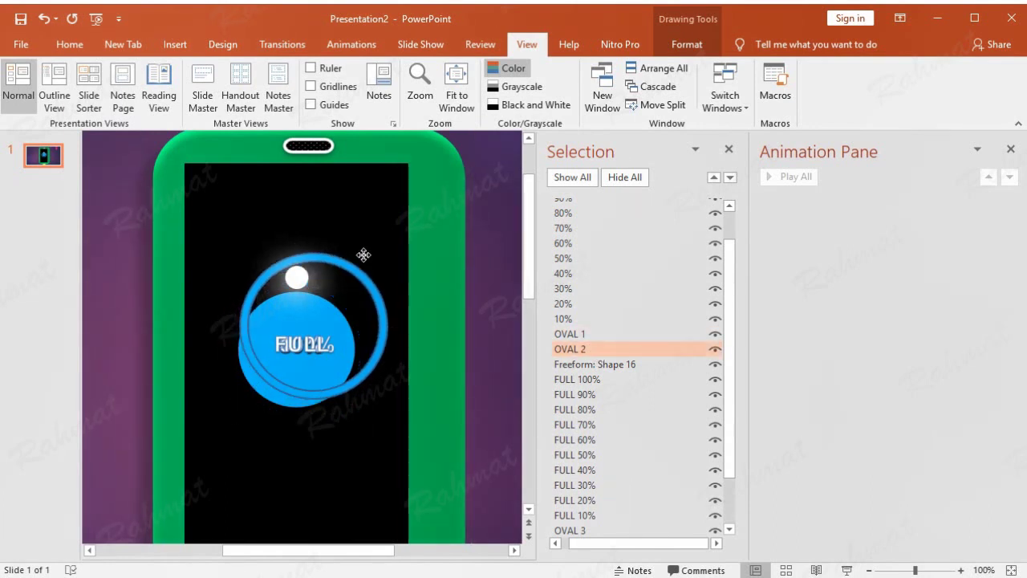
drag(352, 272, 362, 197)
click(44, 19)
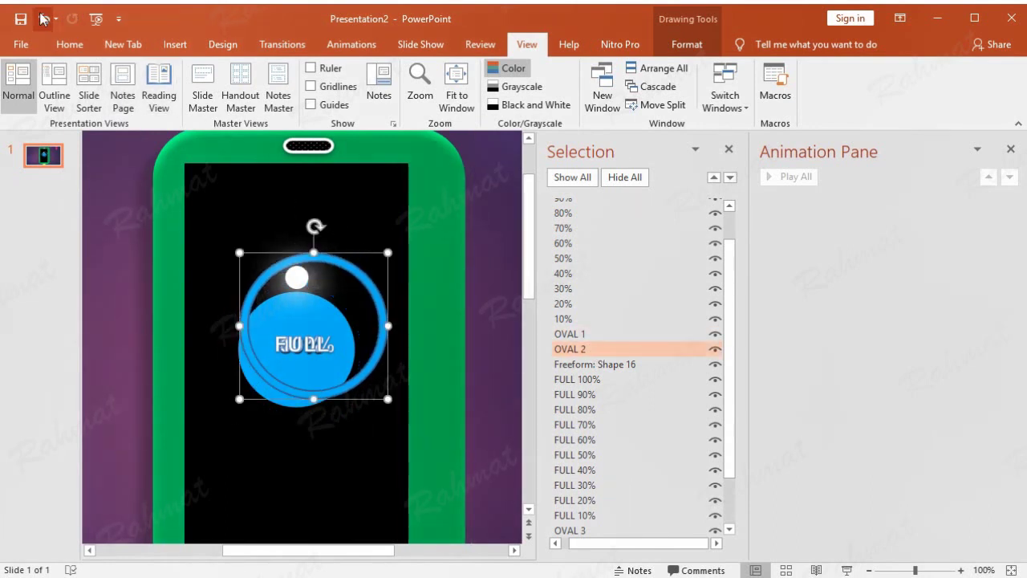
click(352, 44)
click(601, 92)
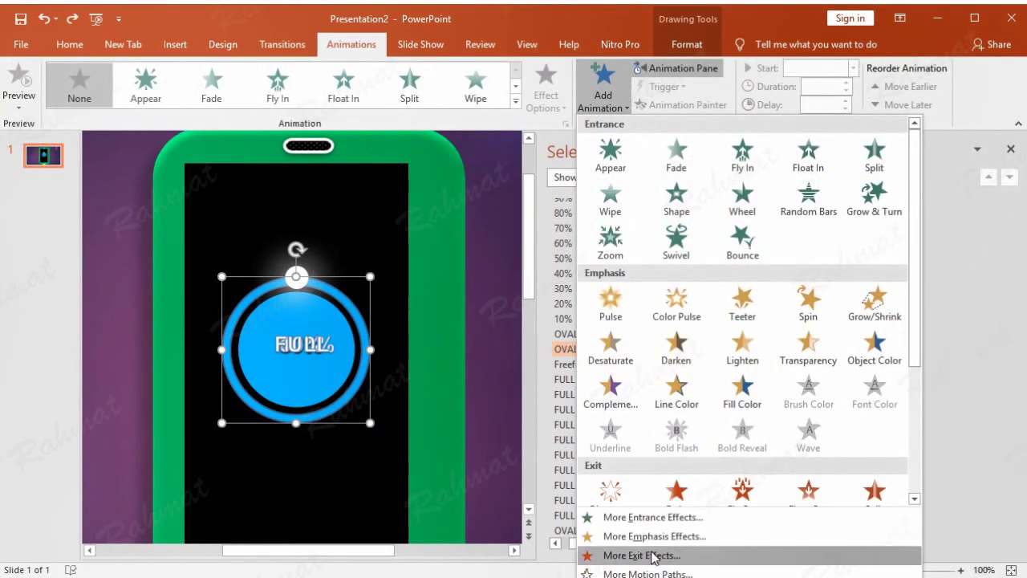
click(652, 555)
click(540, 203)
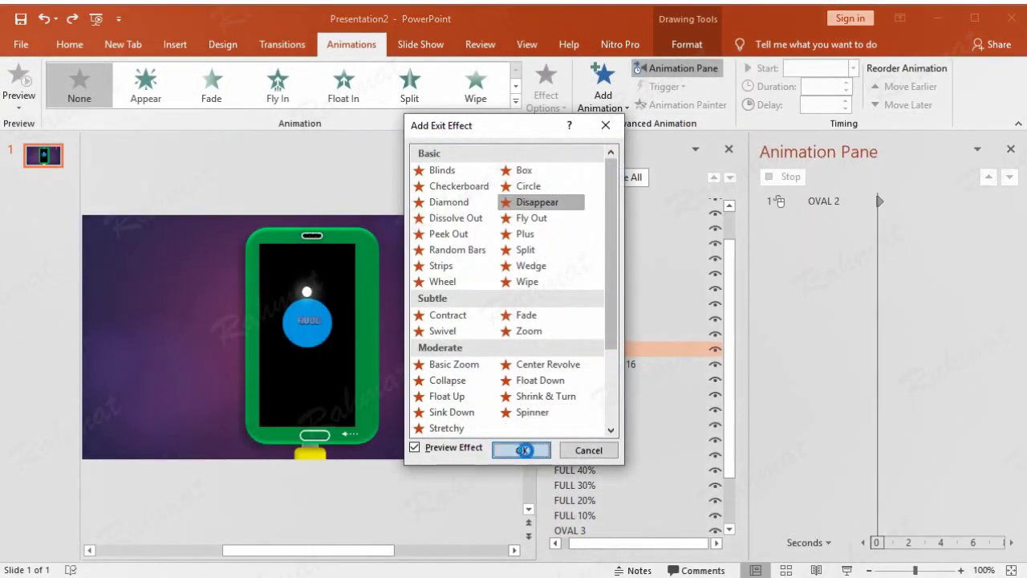
click(523, 449)
Set OVAL 2's animation timing to start With Previous.
click(1008, 201)
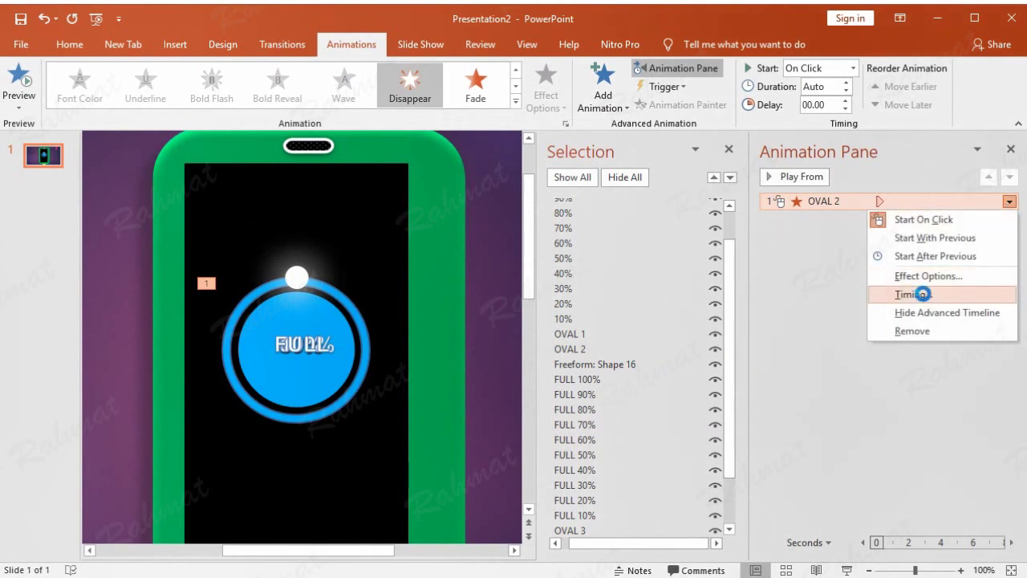
click(913, 293)
click(442, 334)
click(399, 365)
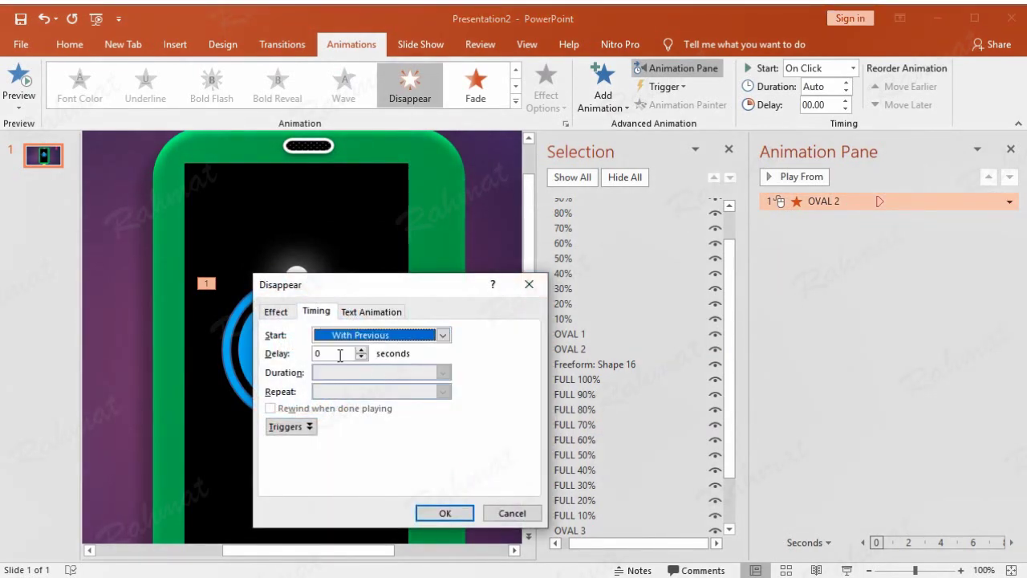
click(430, 513)
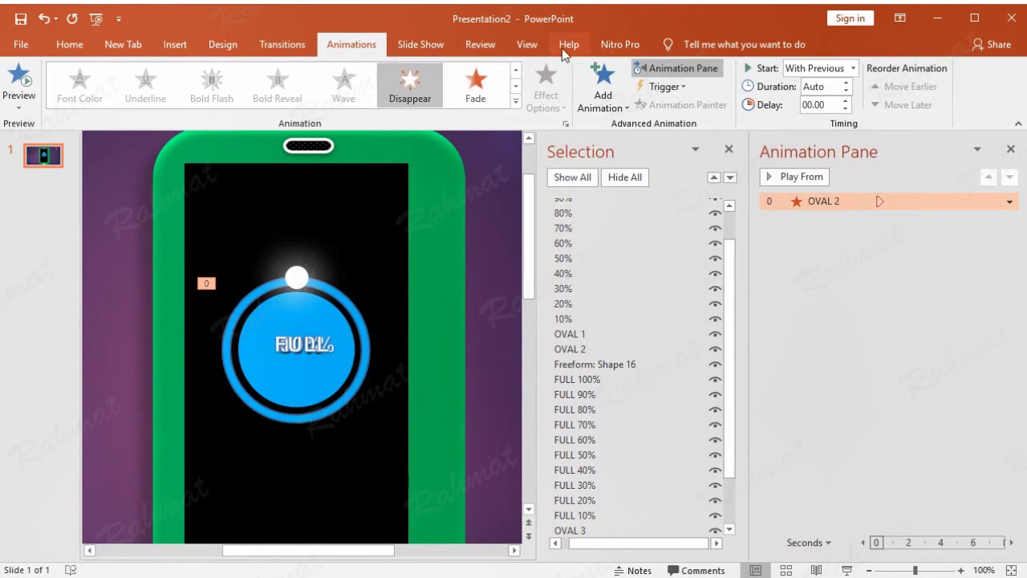
Fit the slide in the window and give the yellow charger an Up motion path.
click(528, 44)
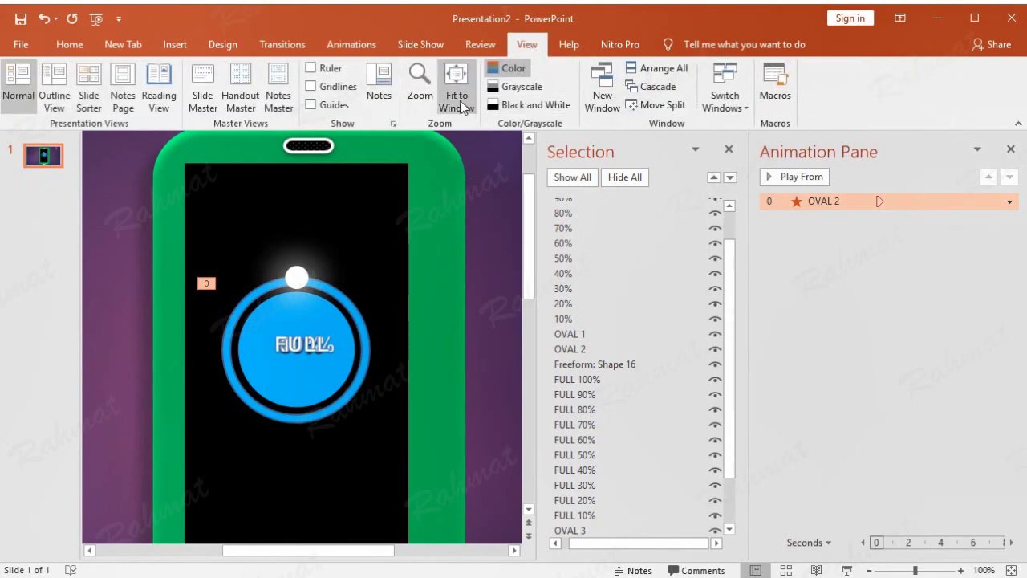
click(457, 90)
click(311, 475)
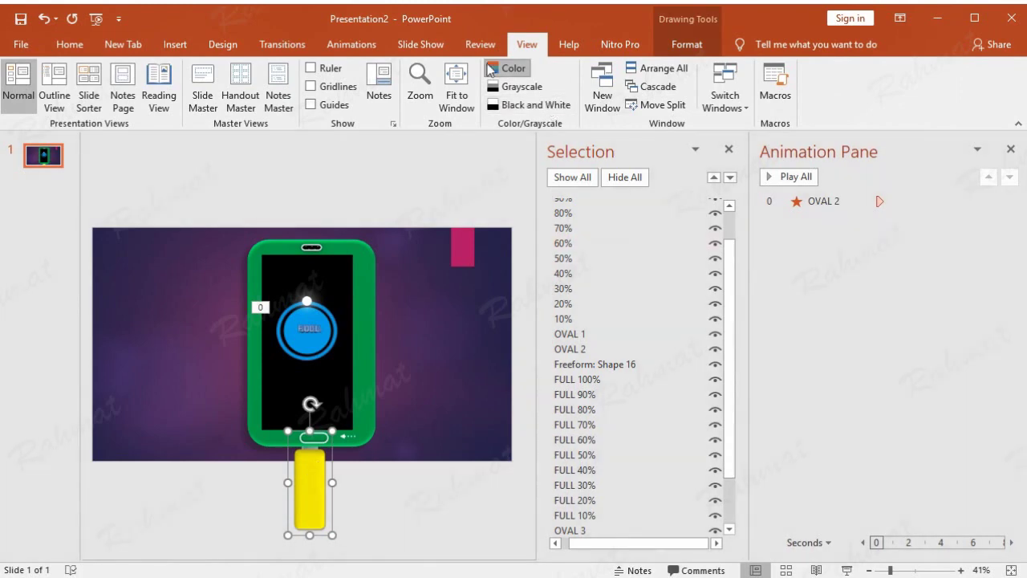
click(353, 45)
click(610, 108)
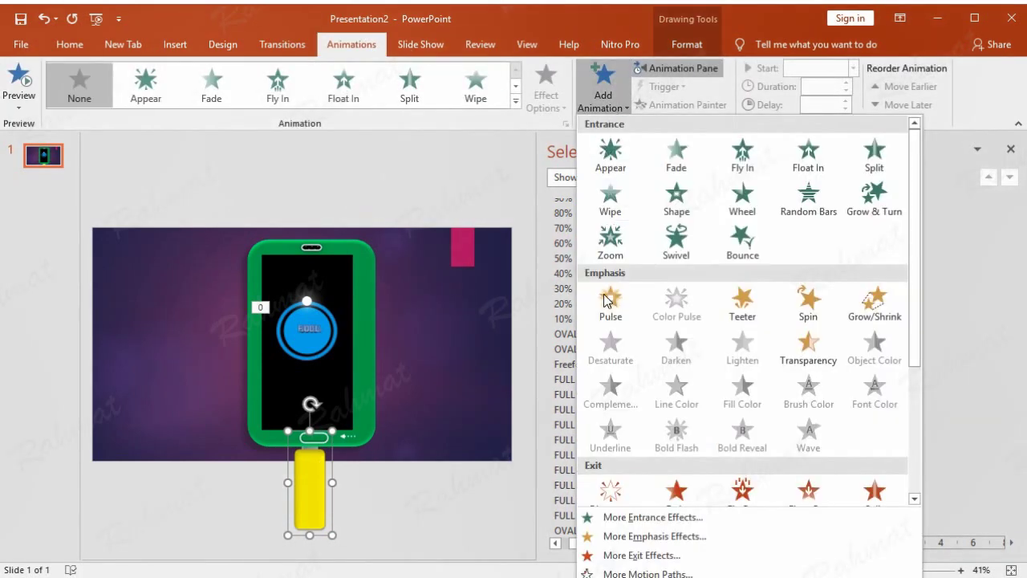
click(598, 571)
scroll(576, 408, down, 3)
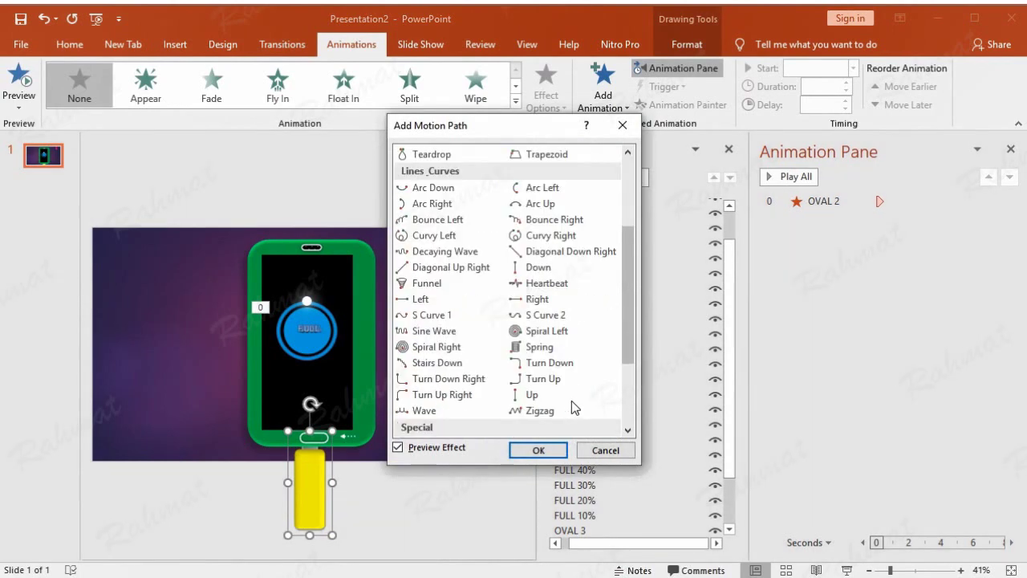
click(539, 394)
click(539, 447)
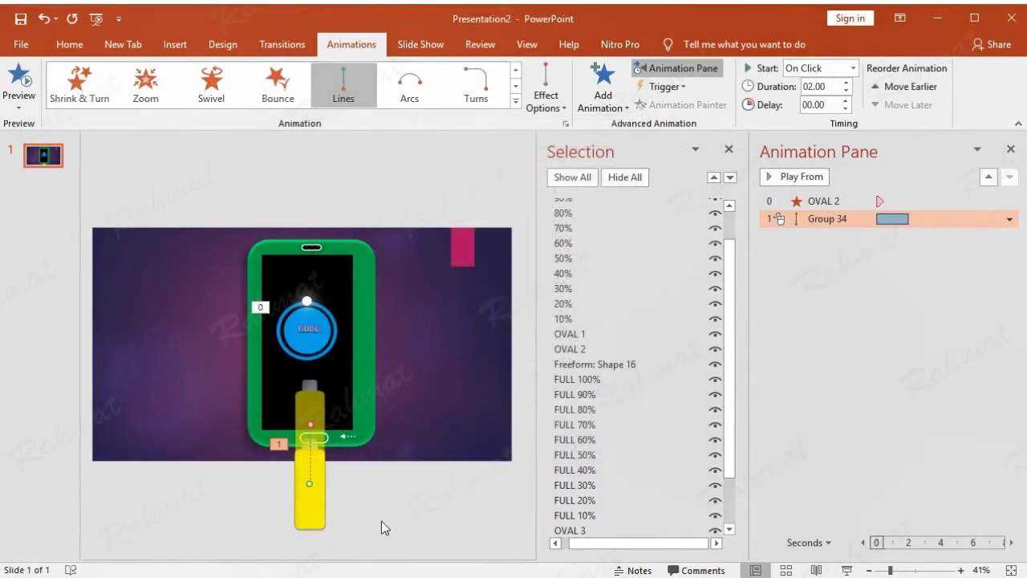
Move the charger's path lower below the phone and make it start After Previous.
drag(313, 482, 310, 523)
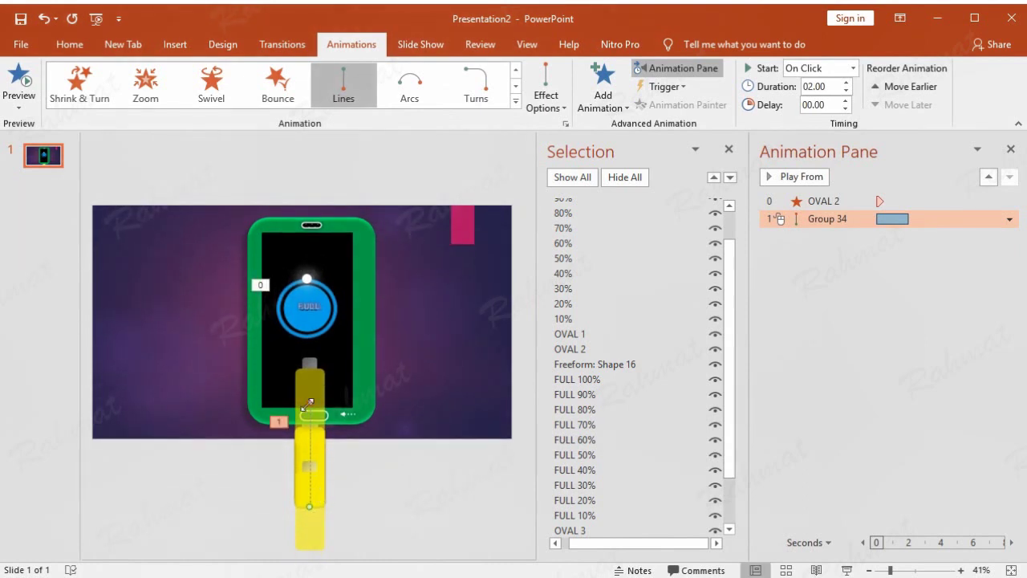
drag(312, 403, 314, 459)
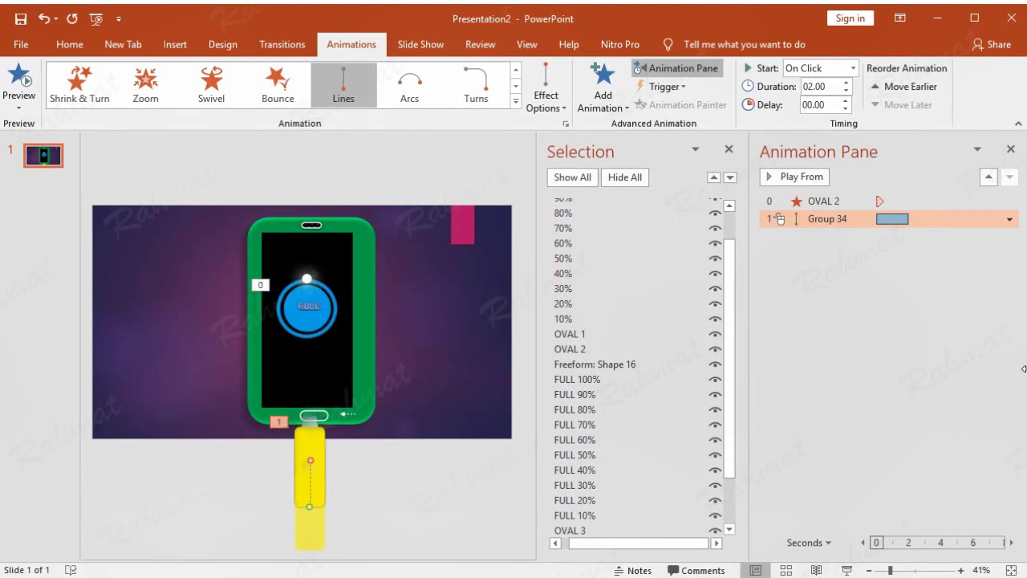
click(1008, 219)
click(953, 307)
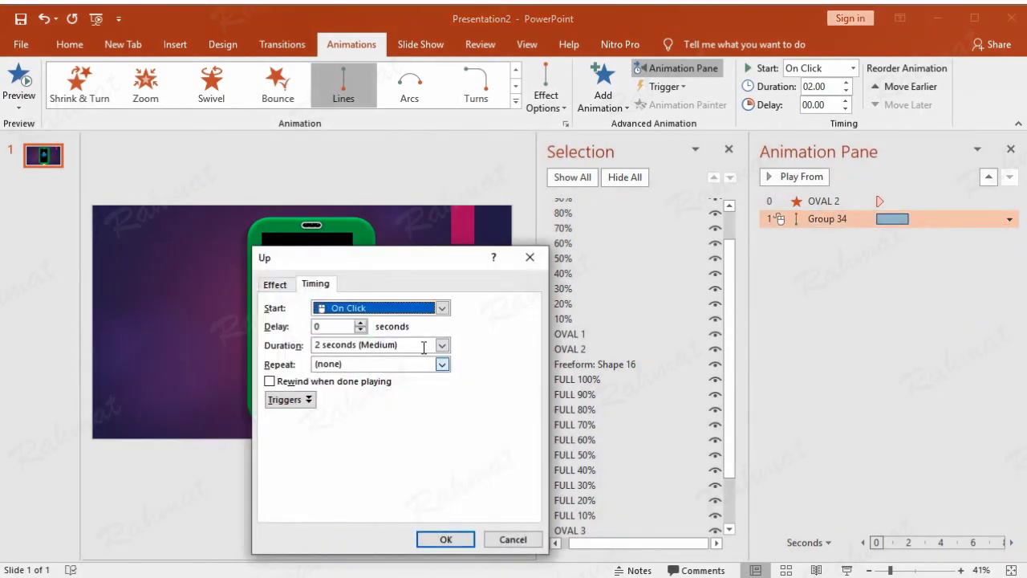
click(442, 308)
click(409, 351)
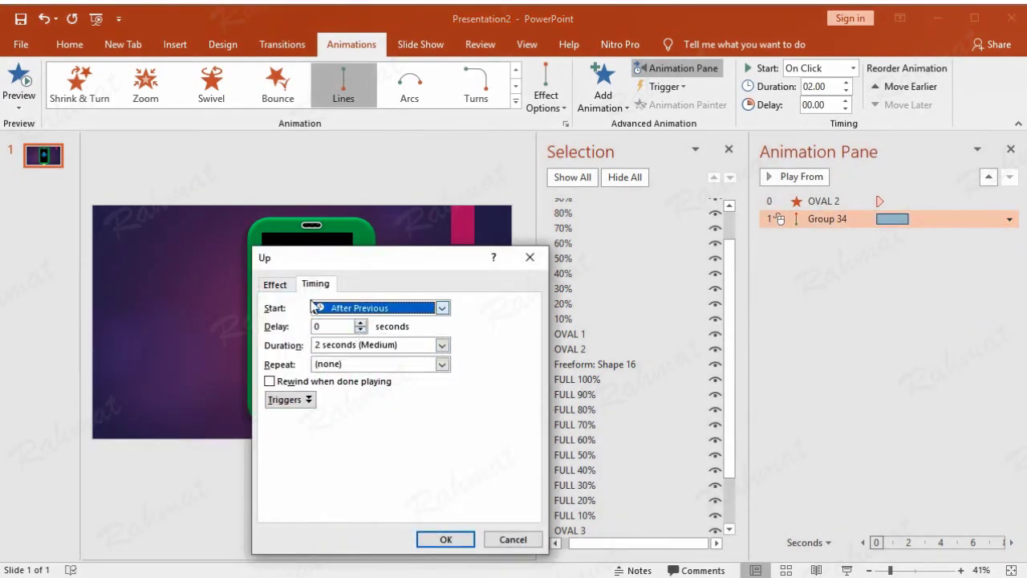
click(276, 285)
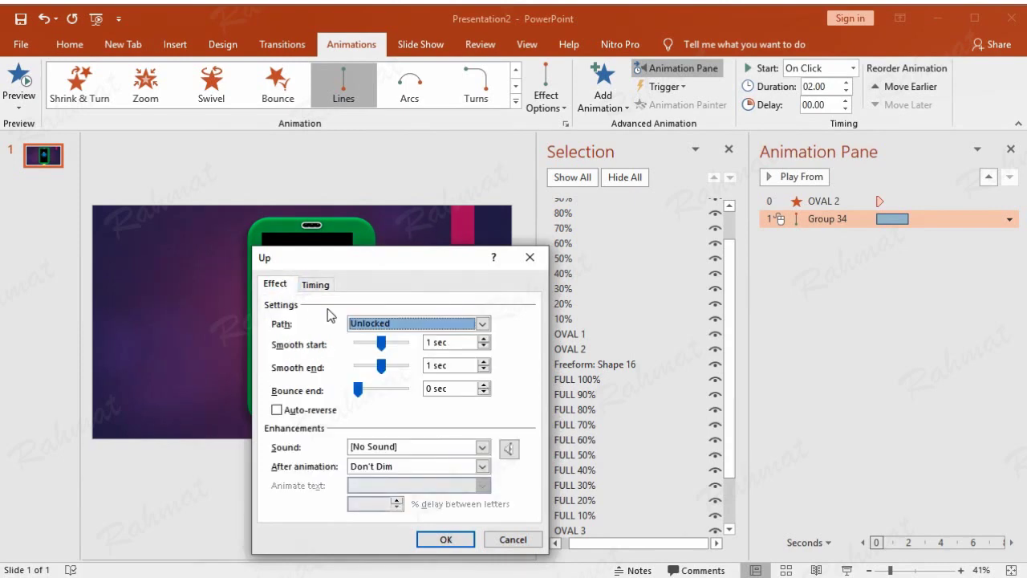
click(444, 539)
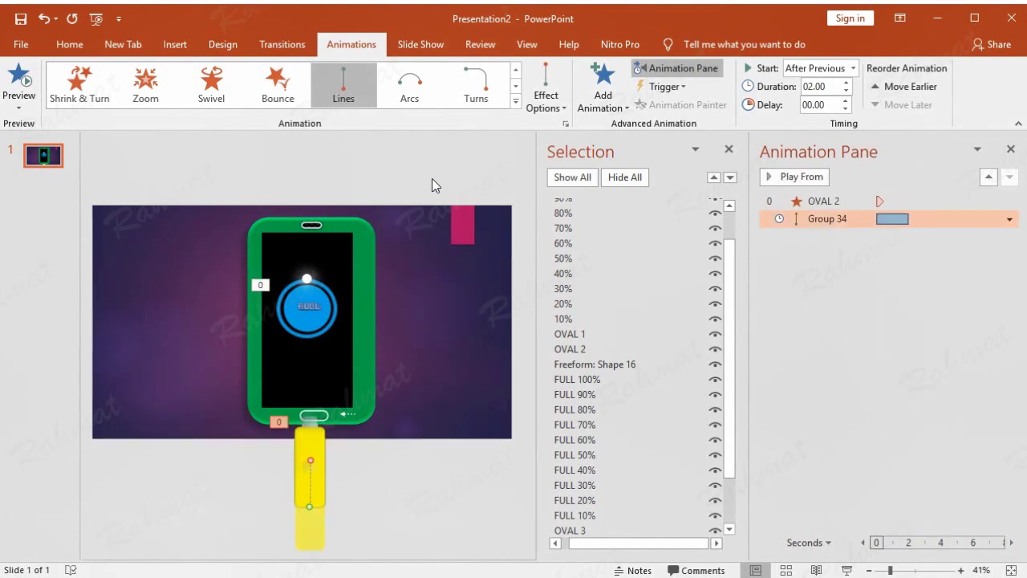
Select the white dot OVAL 3 and drag it off the blue indicator.
scroll(593, 440, down, 2)
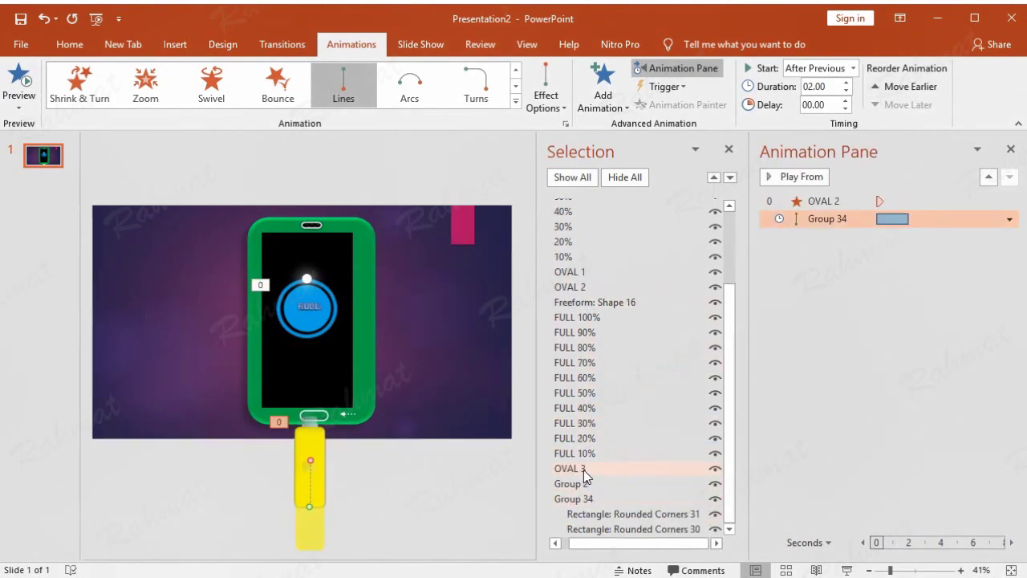
click(583, 468)
drag(337, 309, 398, 304)
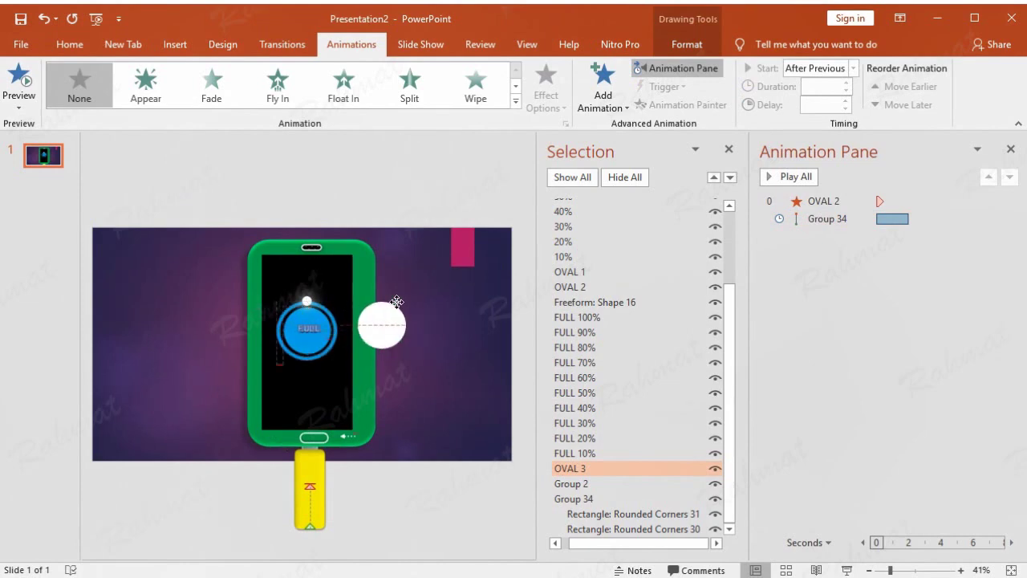
Undo the dot move and give OVAL 3 an Appear entrance starting After Previous.
click(41, 23)
click(599, 106)
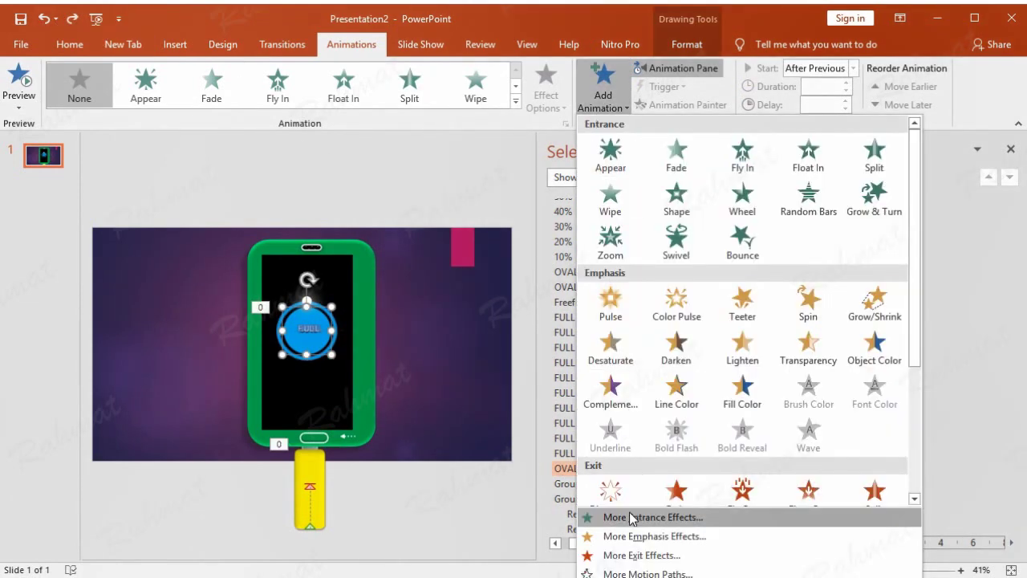
click(634, 518)
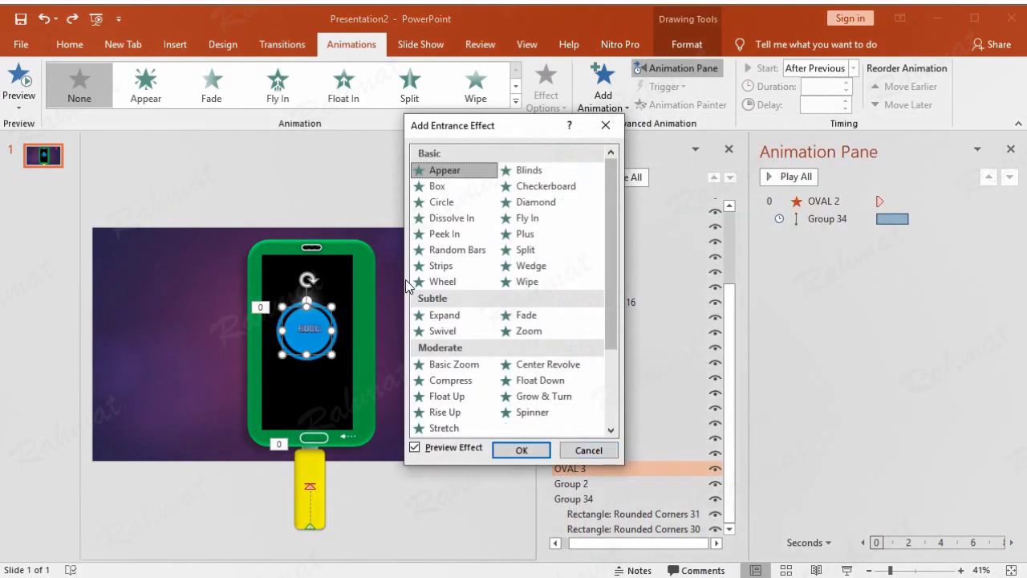
click(460, 171)
click(536, 446)
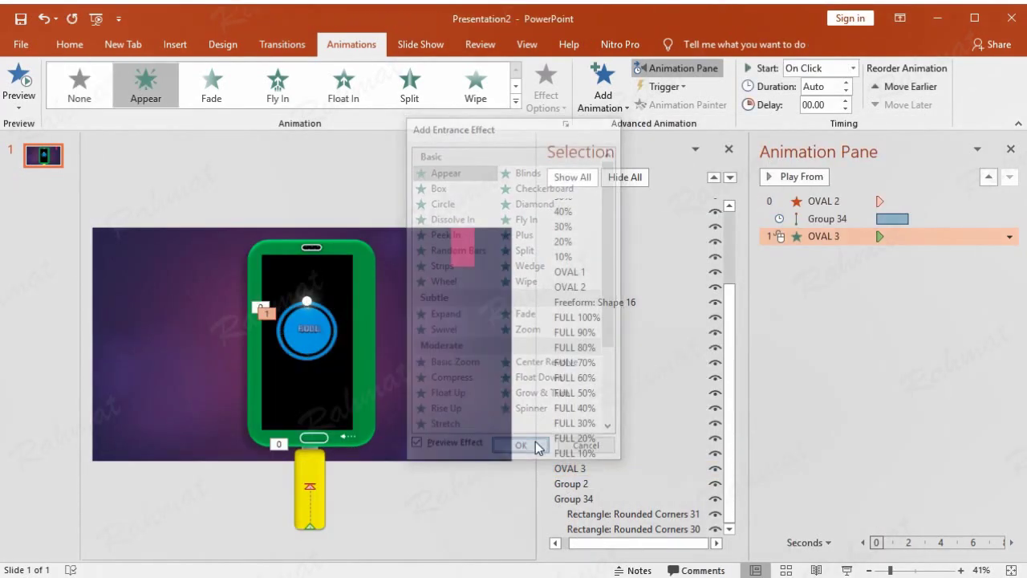
click(1009, 236)
click(887, 328)
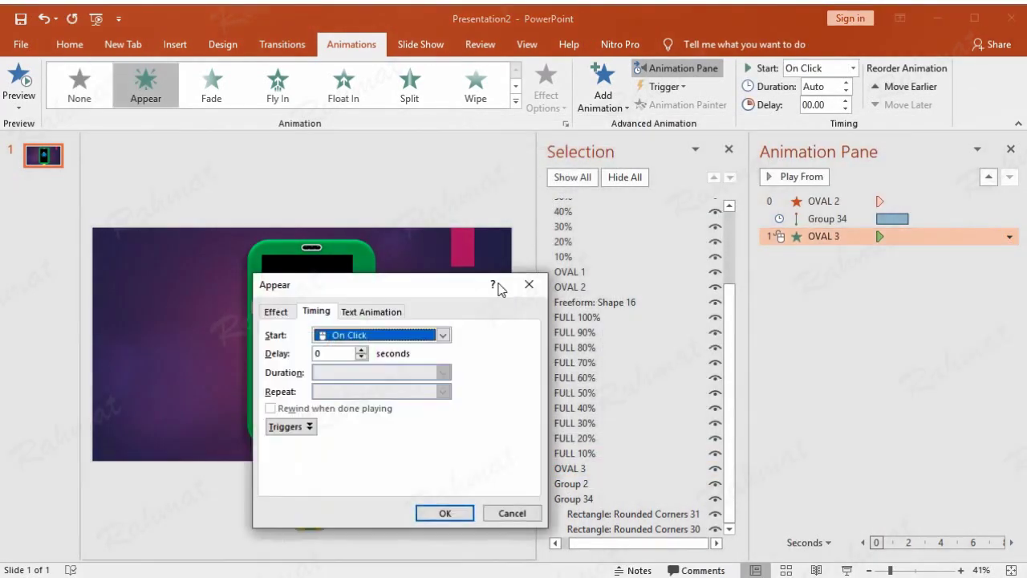
click(442, 335)
click(321, 374)
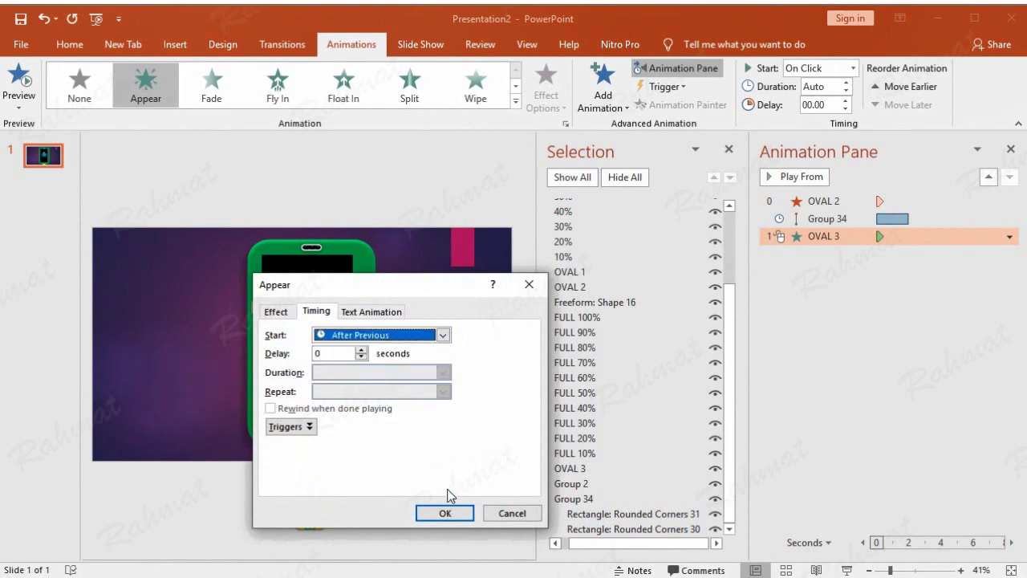
click(446, 512)
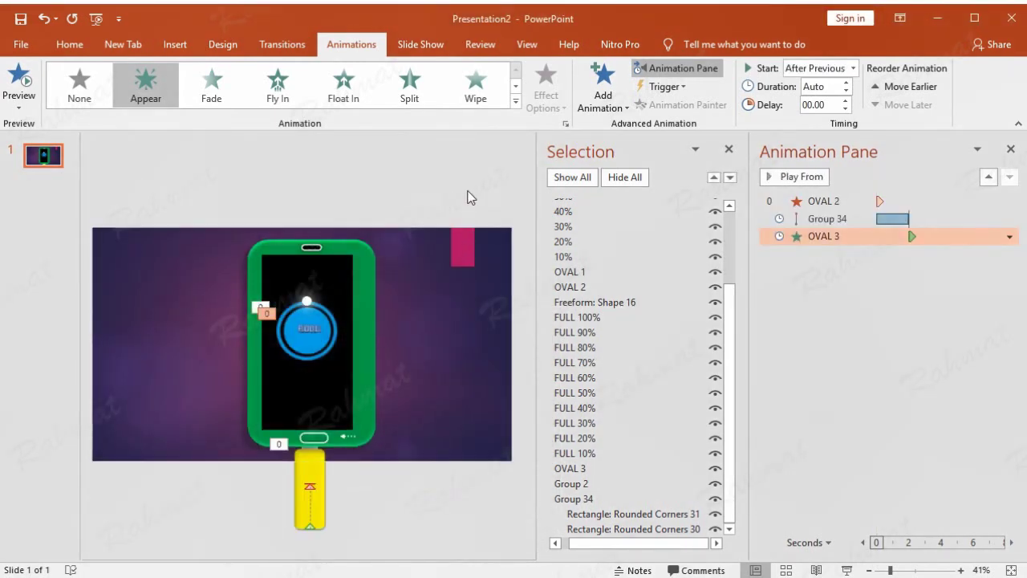
Give OVAL 1 a Rise Up entrance that starts After Previous.
click(567, 274)
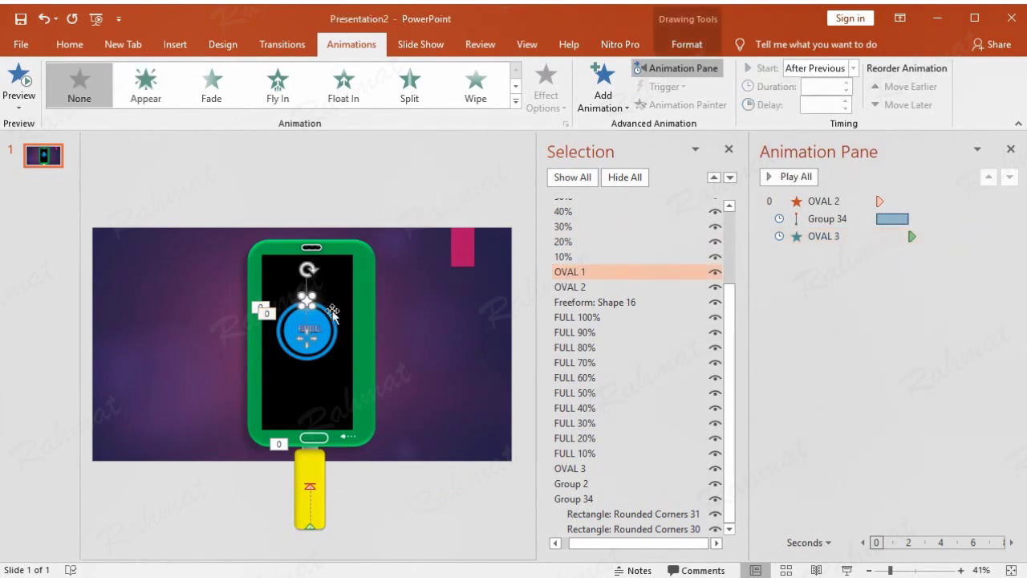
click(620, 106)
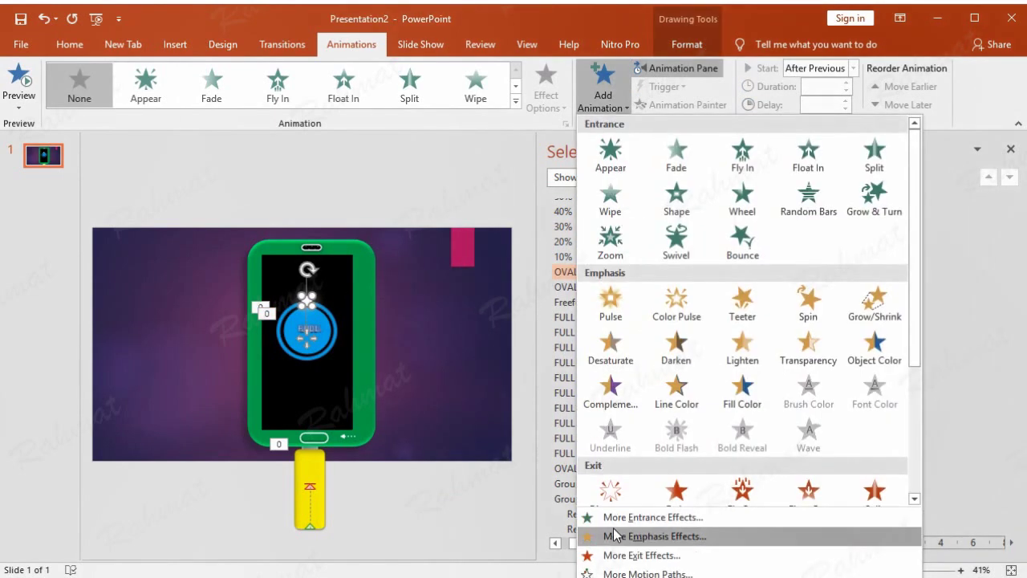
click(638, 518)
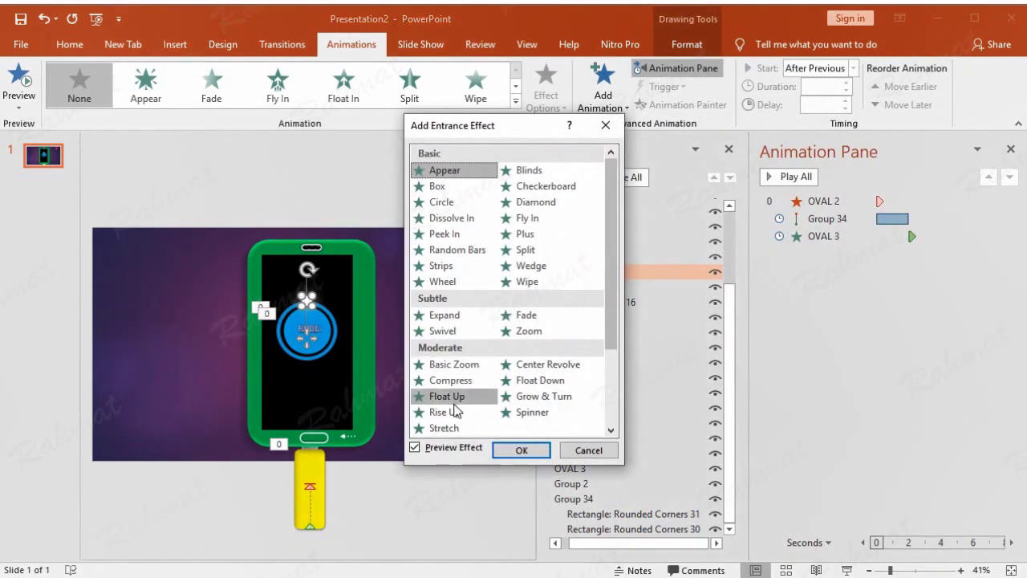
click(448, 412)
click(523, 450)
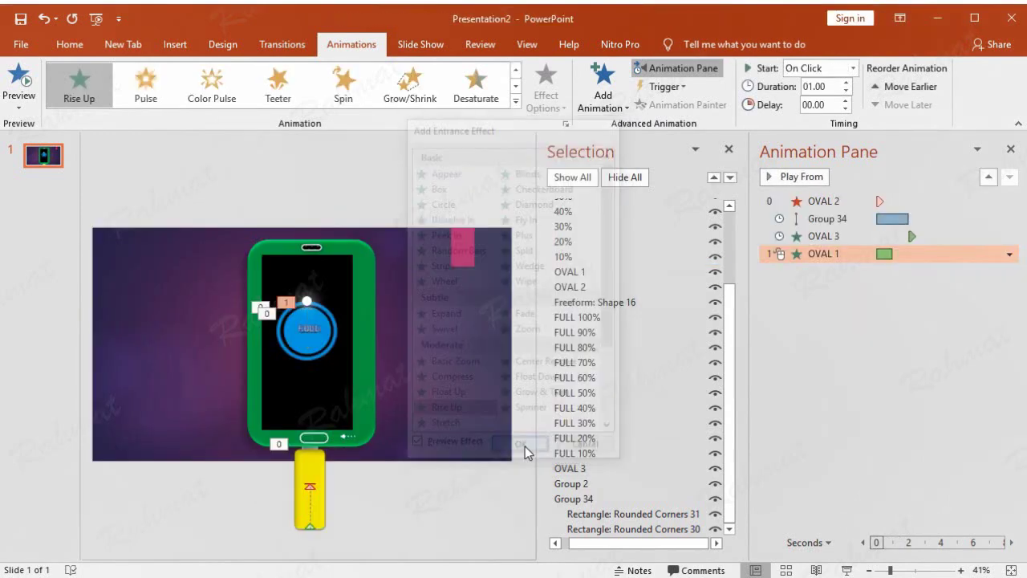
click(1009, 254)
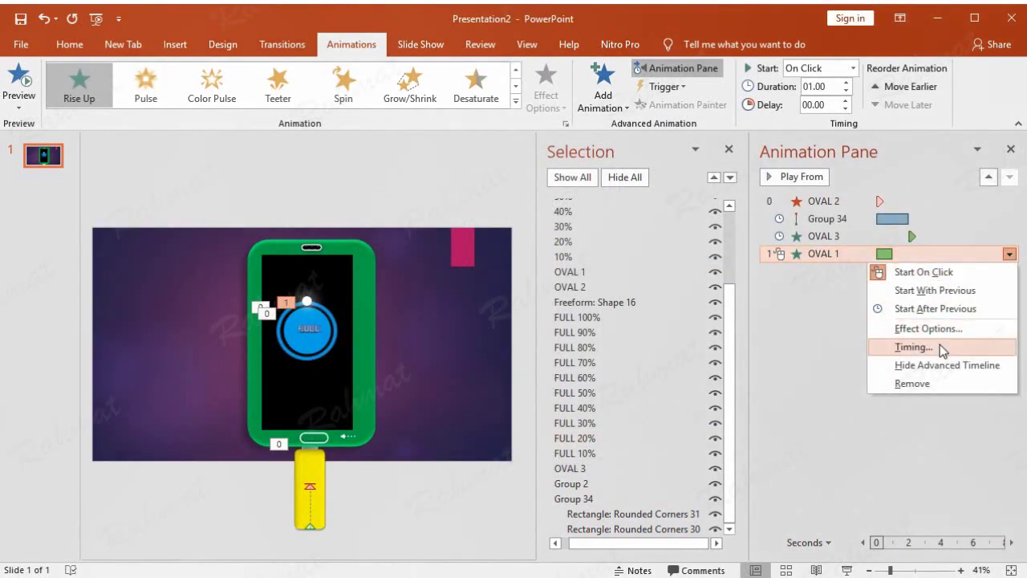
click(940, 344)
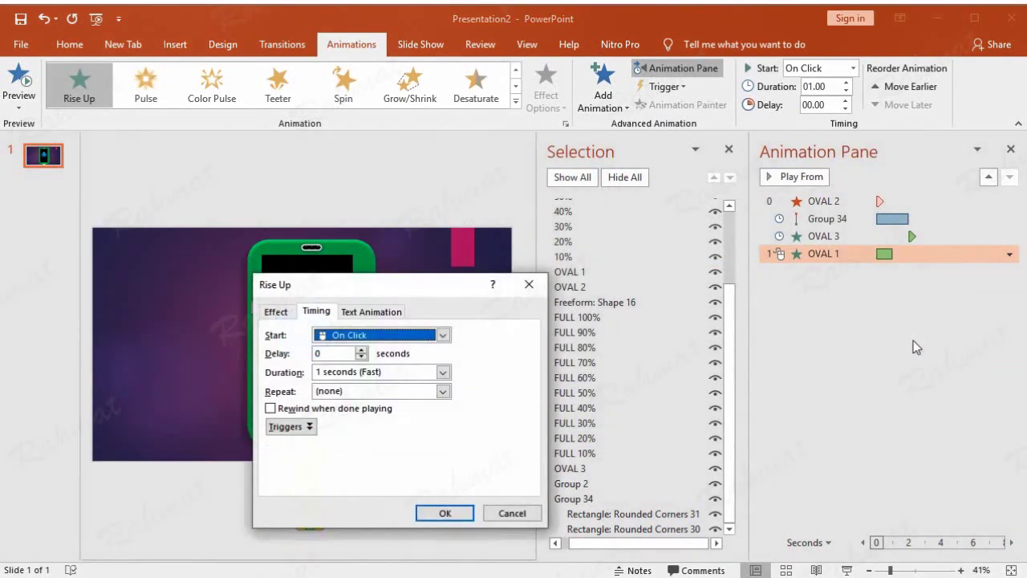
click(423, 338)
click(387, 379)
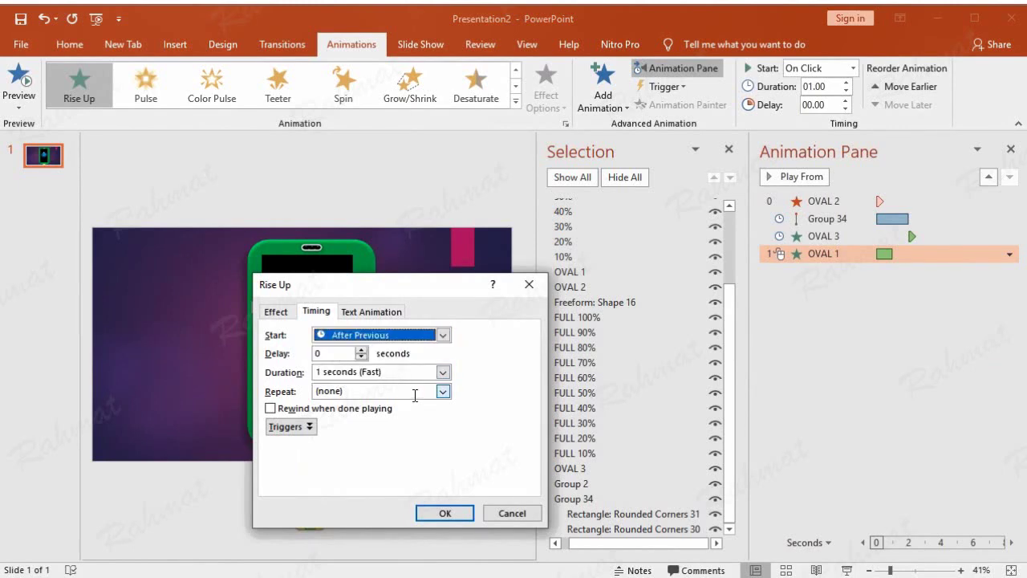
click(444, 513)
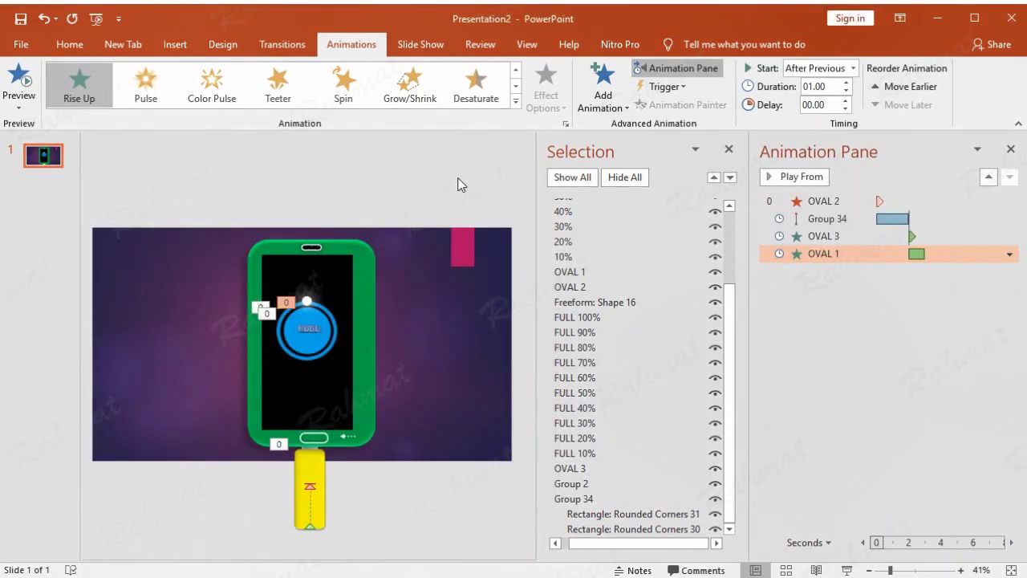
click(585, 287)
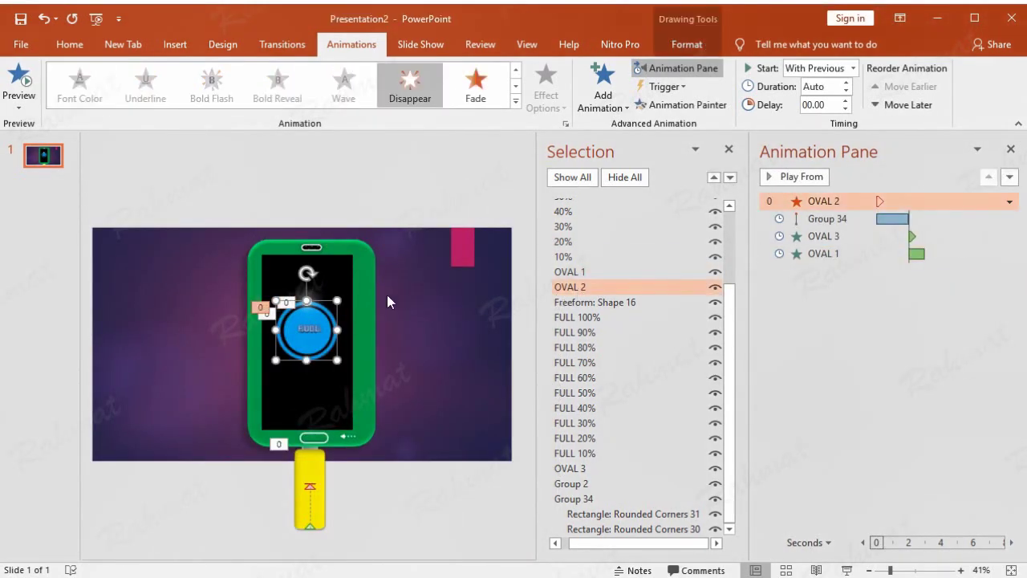
Apply a Wheel entrance to the ring OVAL 2, undoing an accidental nudge.
drag(330, 299, 365, 278)
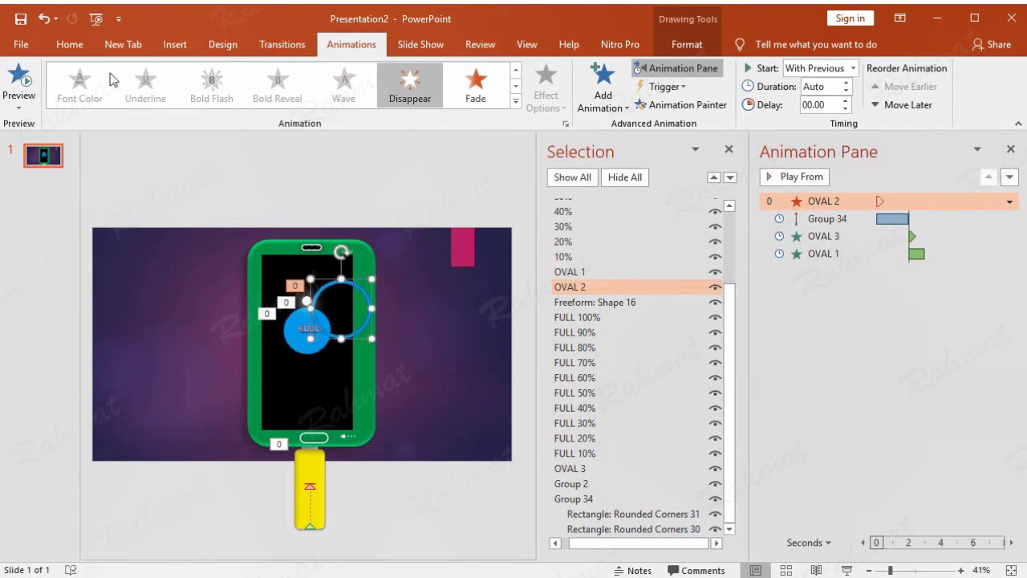
click(39, 22)
click(602, 94)
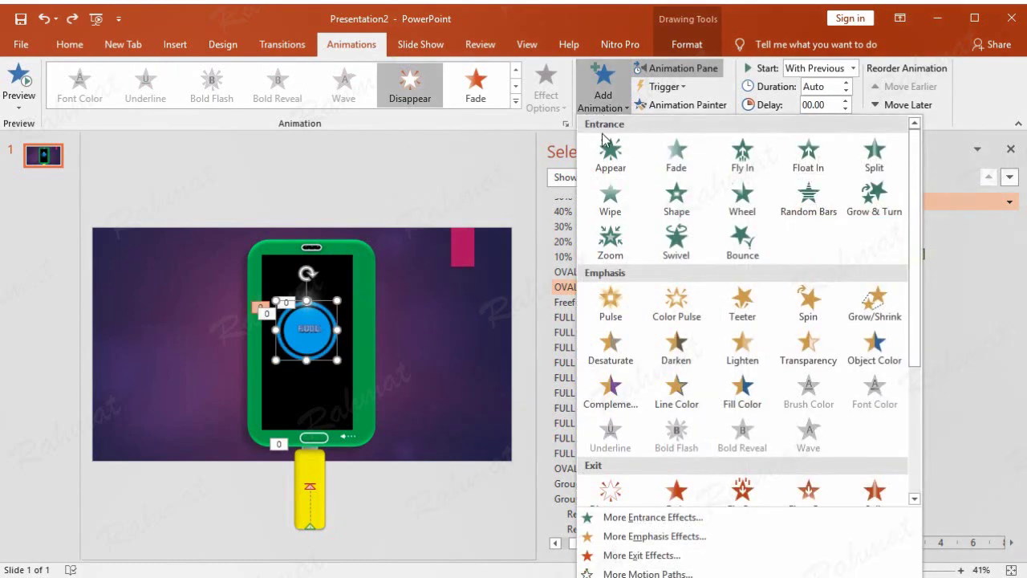
click(631, 517)
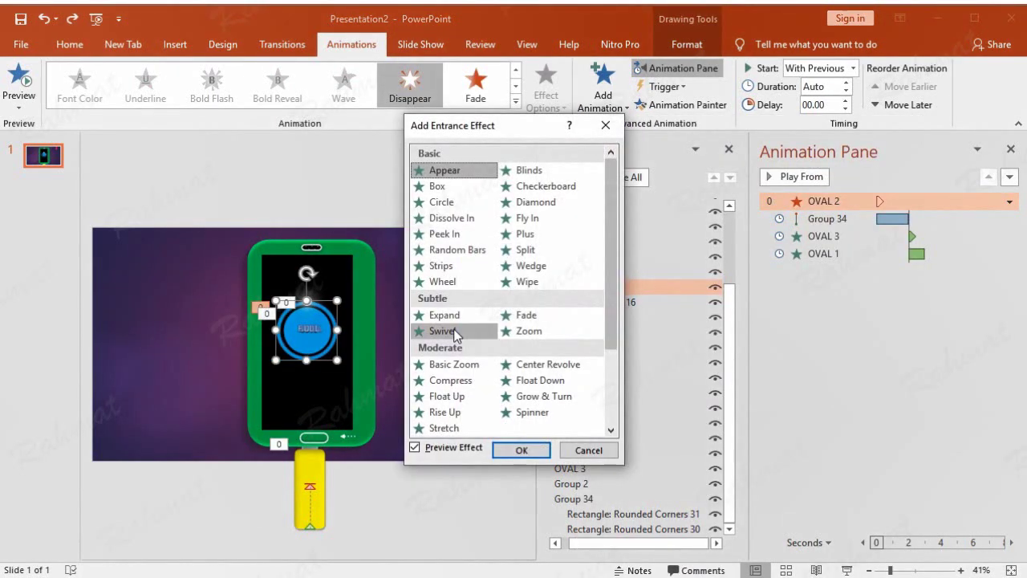
click(442, 281)
click(522, 449)
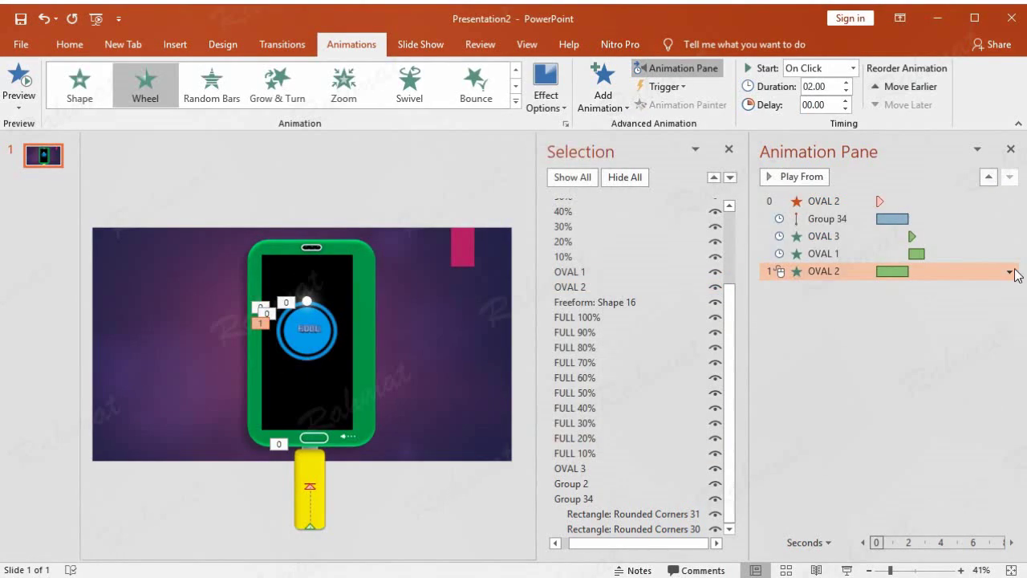
Set the Wheel to After Previous, 0.7 s delay, 3 seconds, repeating 11 times.
click(1009, 271)
click(937, 365)
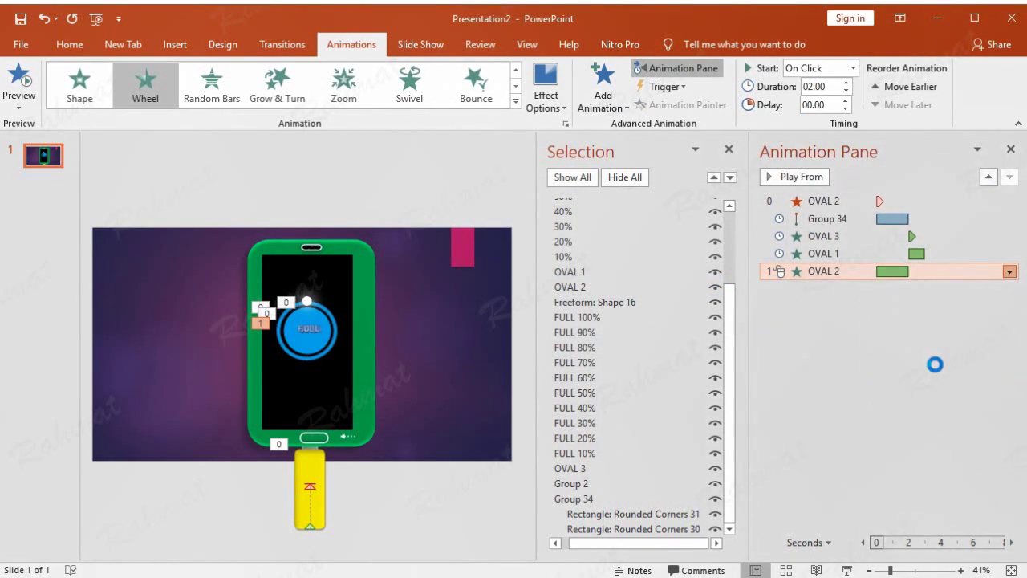
text(0.7)
click(442, 335)
click(396, 379)
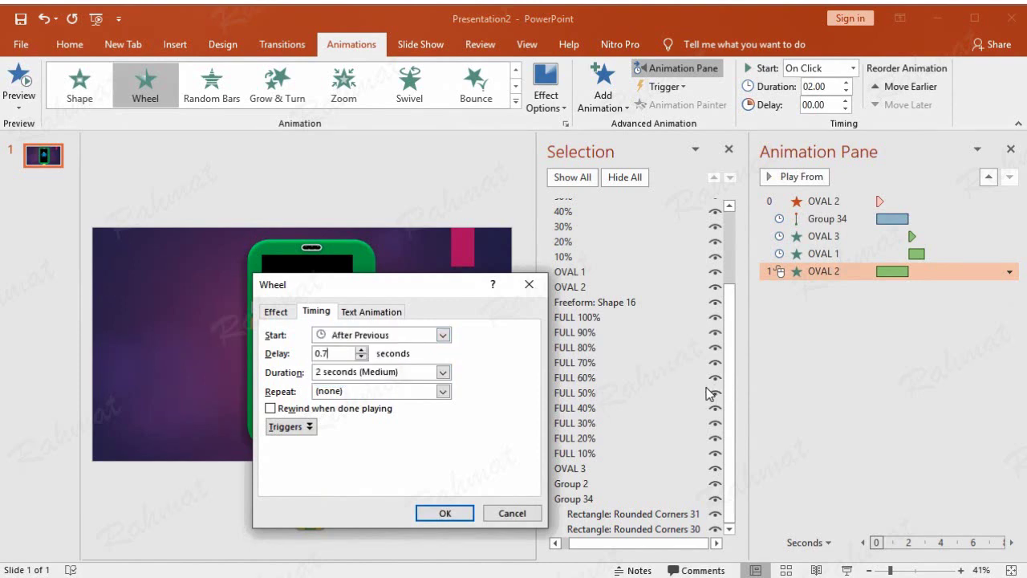
click(443, 371)
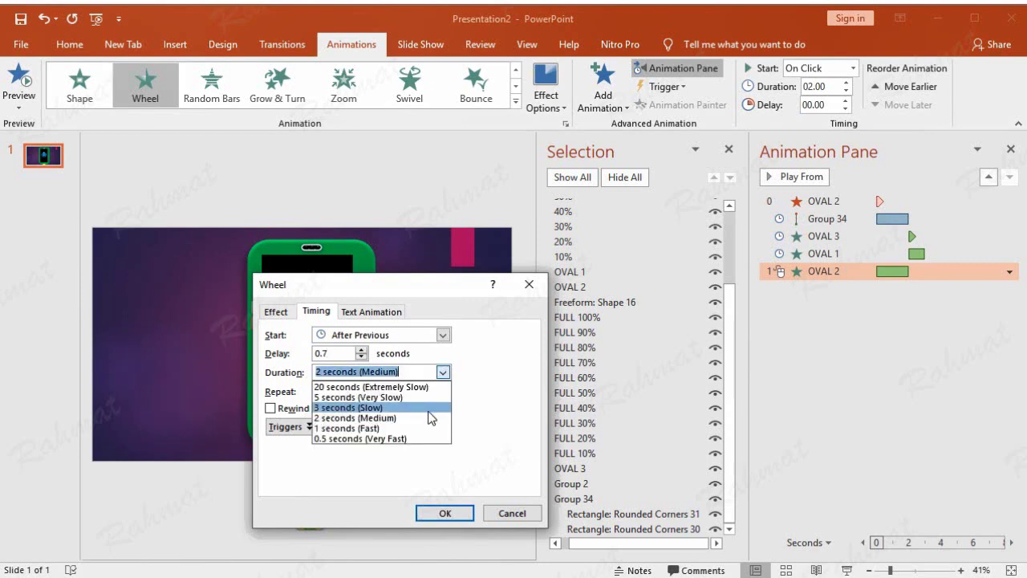
click(429, 409)
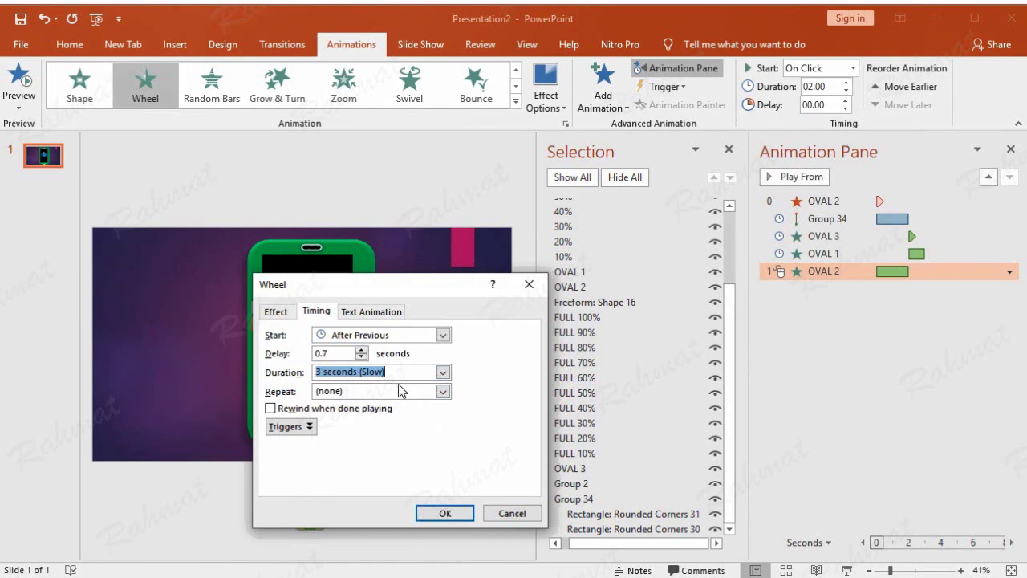
key(Tab)
click(442, 391)
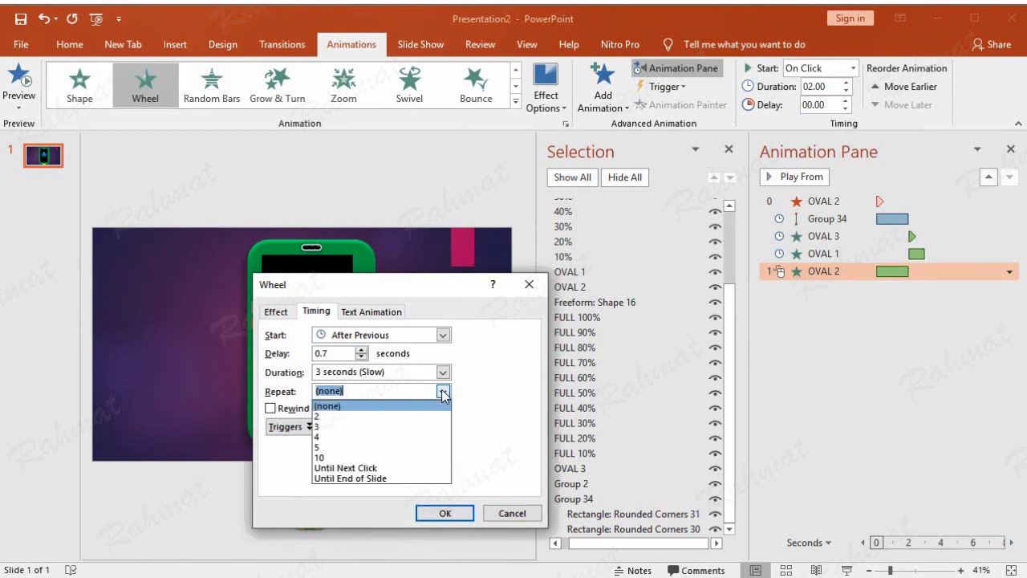
click(365, 452)
click(353, 390)
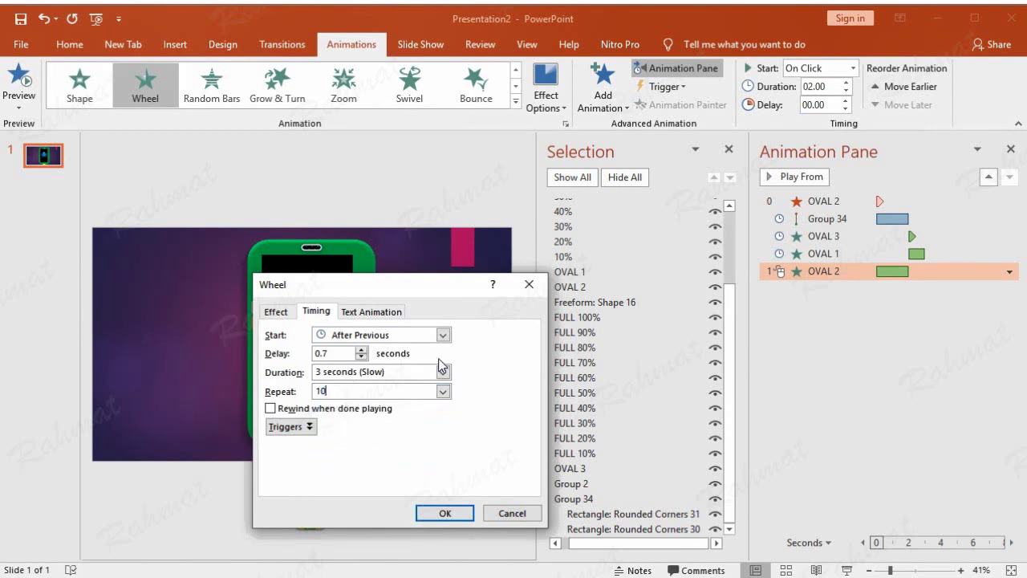
Keep the Wheel at 1 spoke and confirm the settings.
click(283, 312)
click(368, 351)
click(392, 370)
click(441, 512)
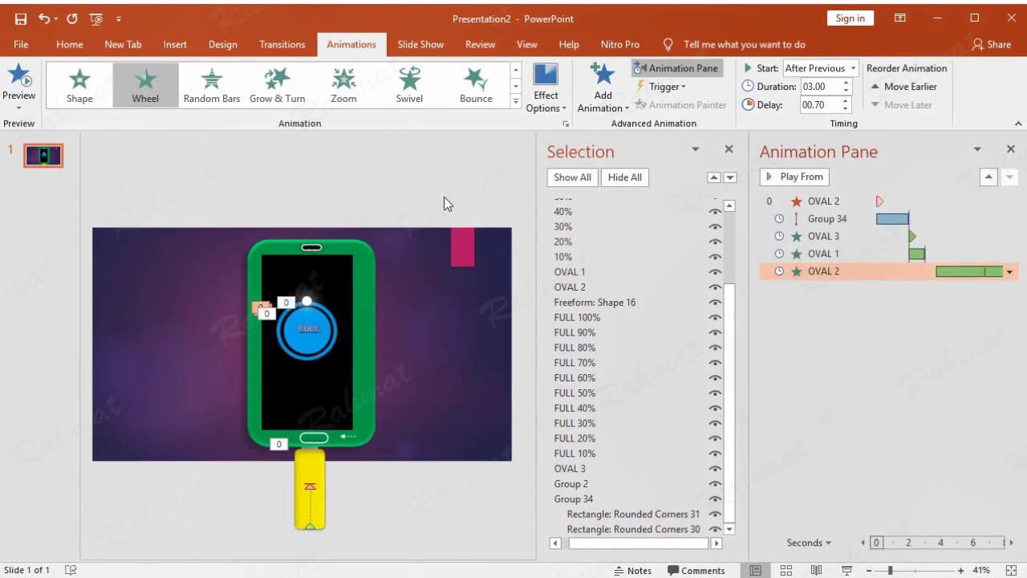
click(602, 271)
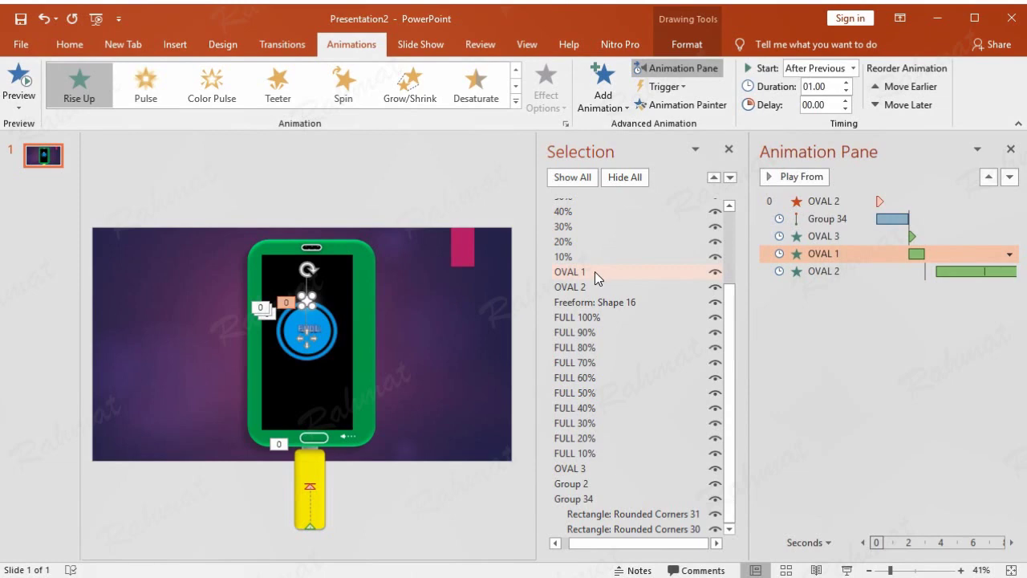
Zoom to 100% and add a Circle motion path to the white dot OVAL 1.
click(595, 100)
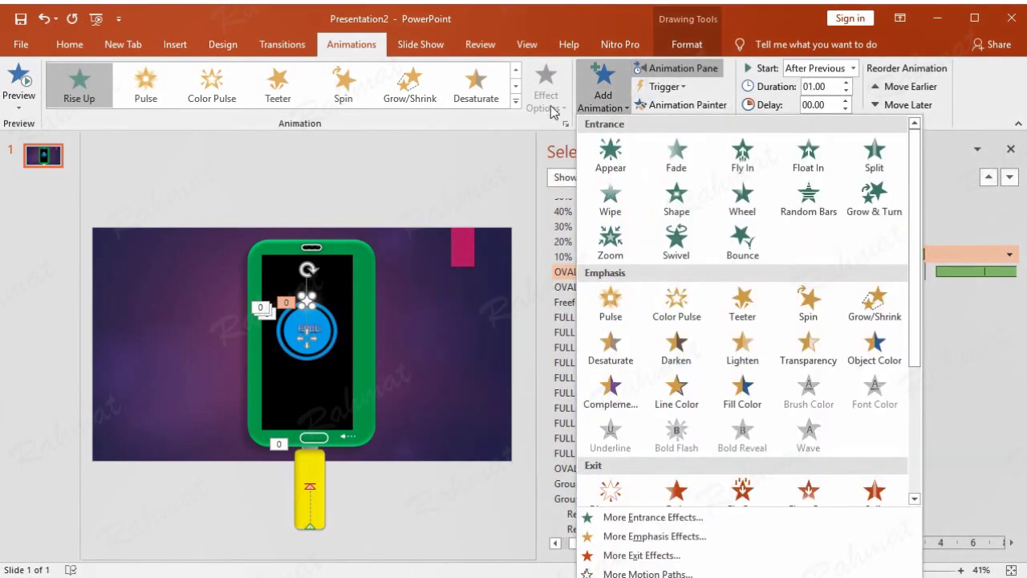
click(536, 46)
click(430, 90)
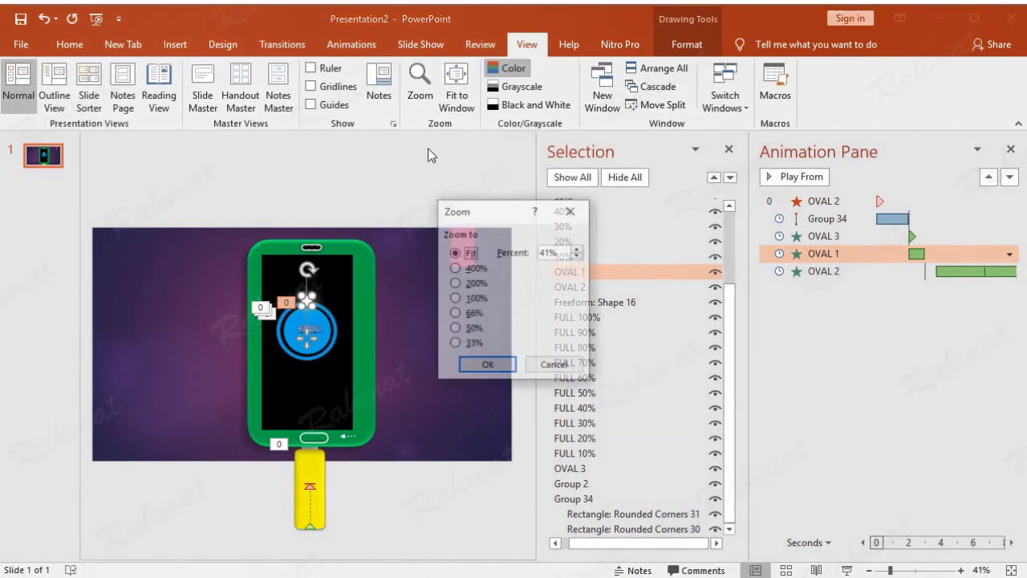
click(473, 298)
click(482, 367)
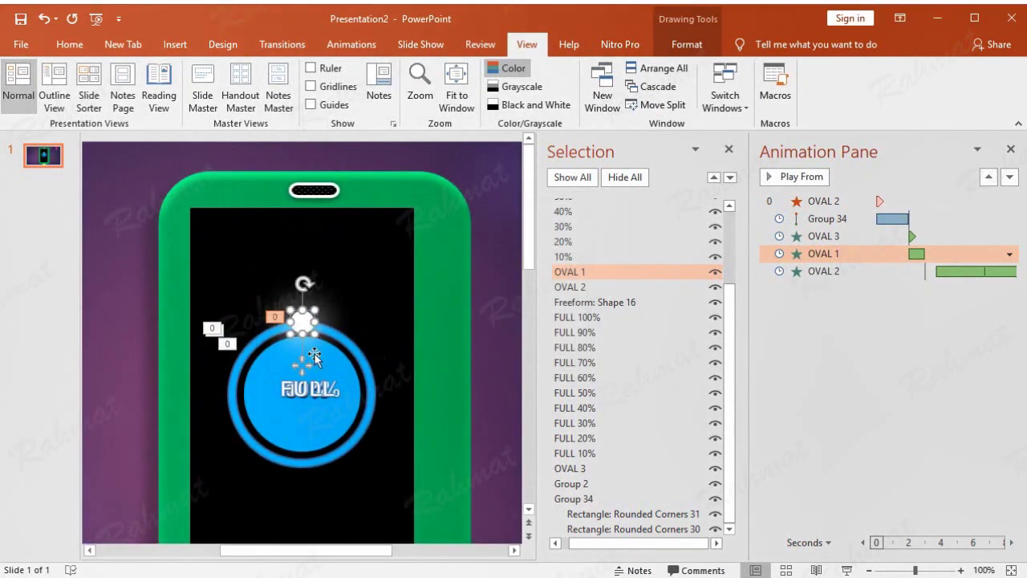
click(360, 43)
click(603, 86)
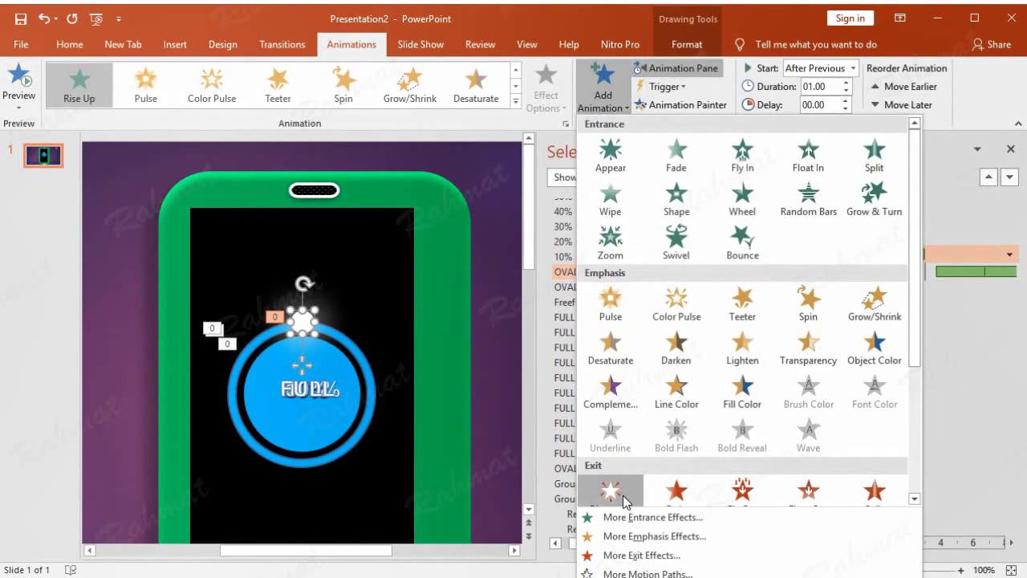
click(645, 573)
click(424, 202)
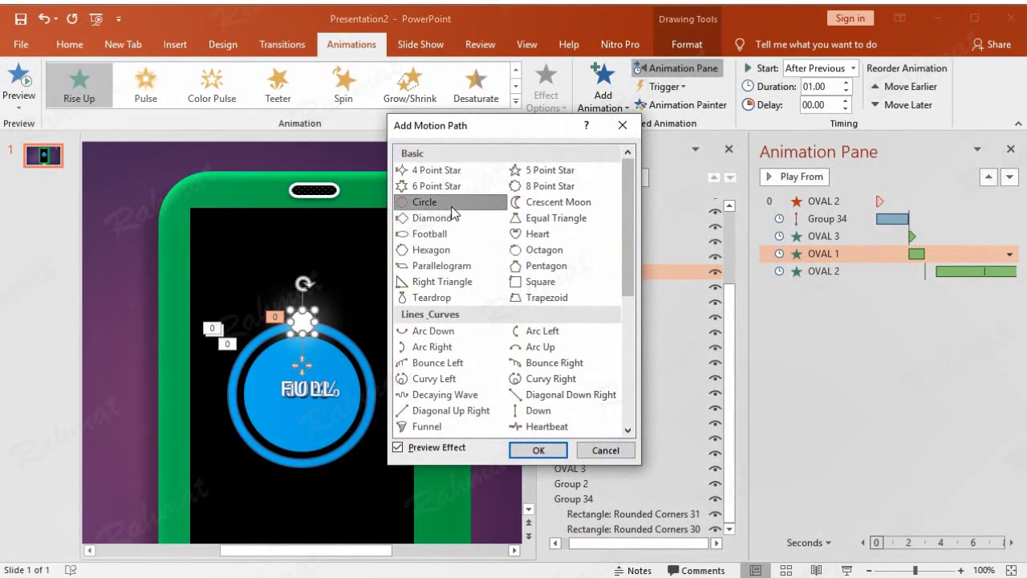
click(538, 450)
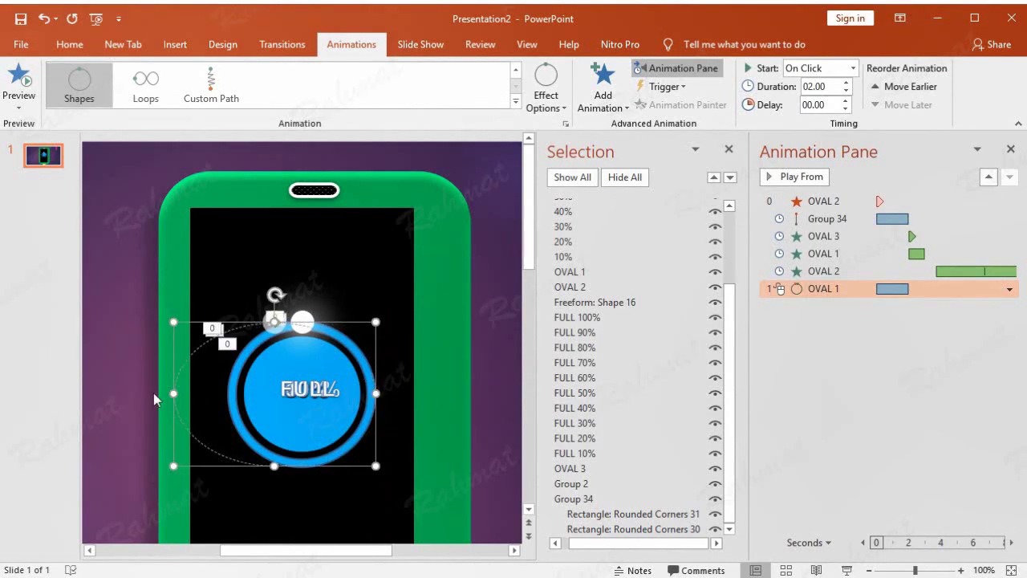
drag(171, 394, 201, 390)
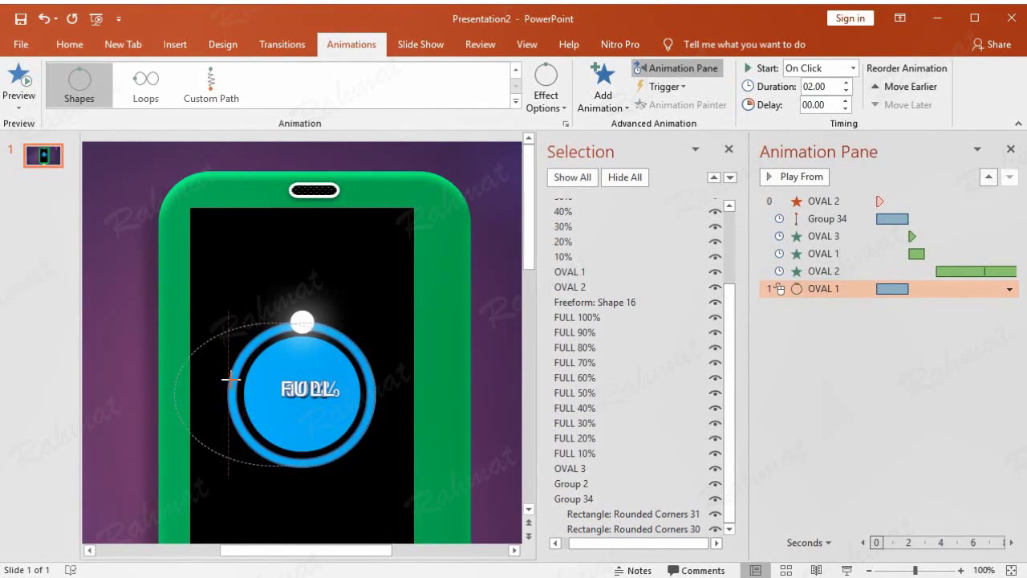
Center the circle path on the ring; set With Previous, 0.4 s delay, 3 s, repeat 11.
drag(230, 378, 231, 378)
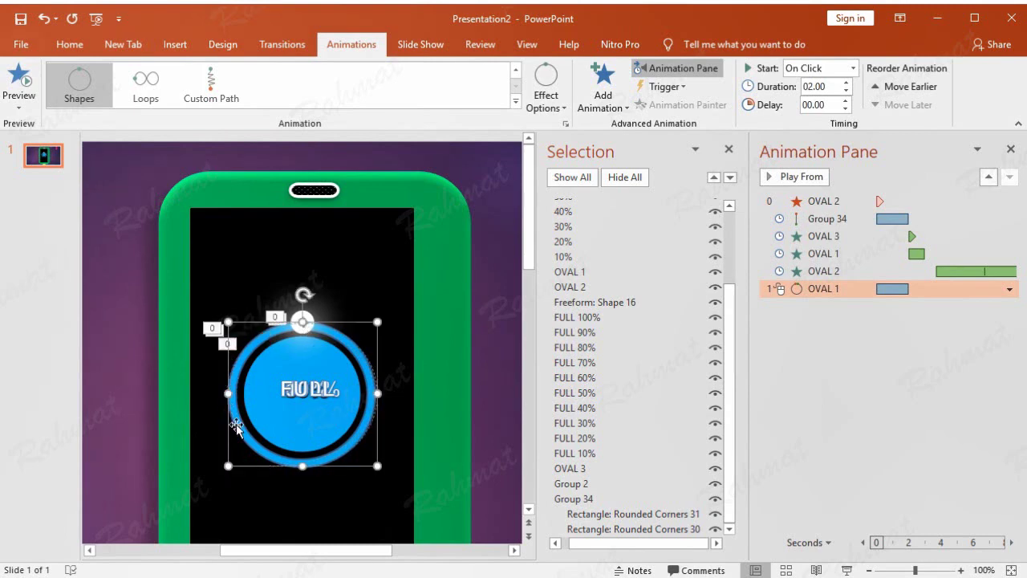
click(1009, 289)
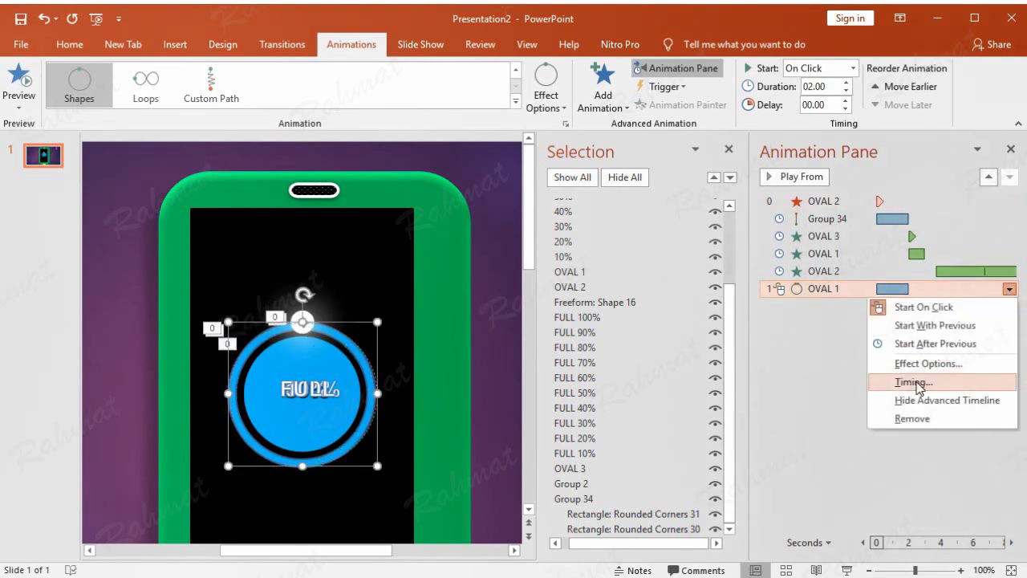
click(881, 381)
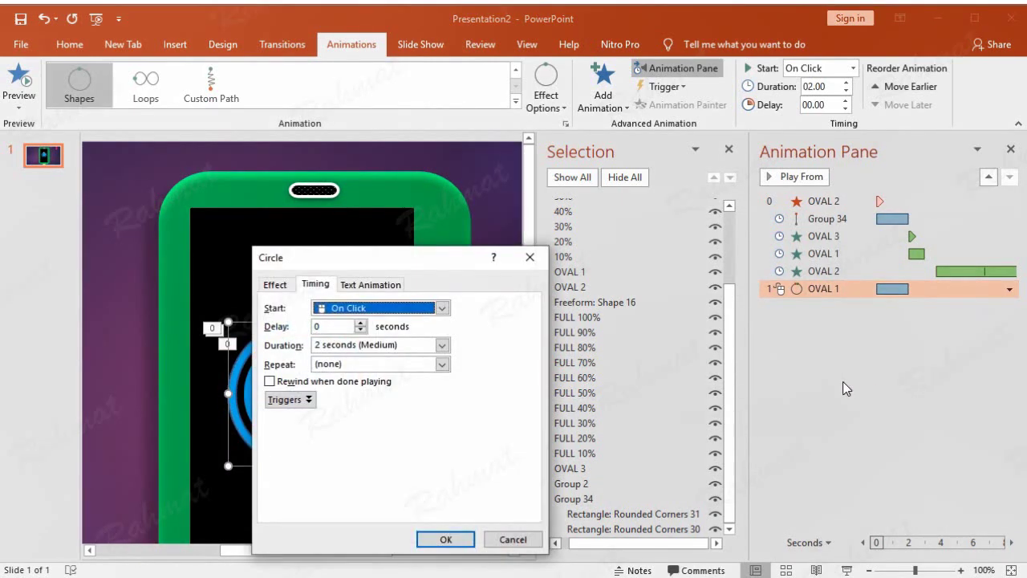
click(442, 308)
click(438, 337)
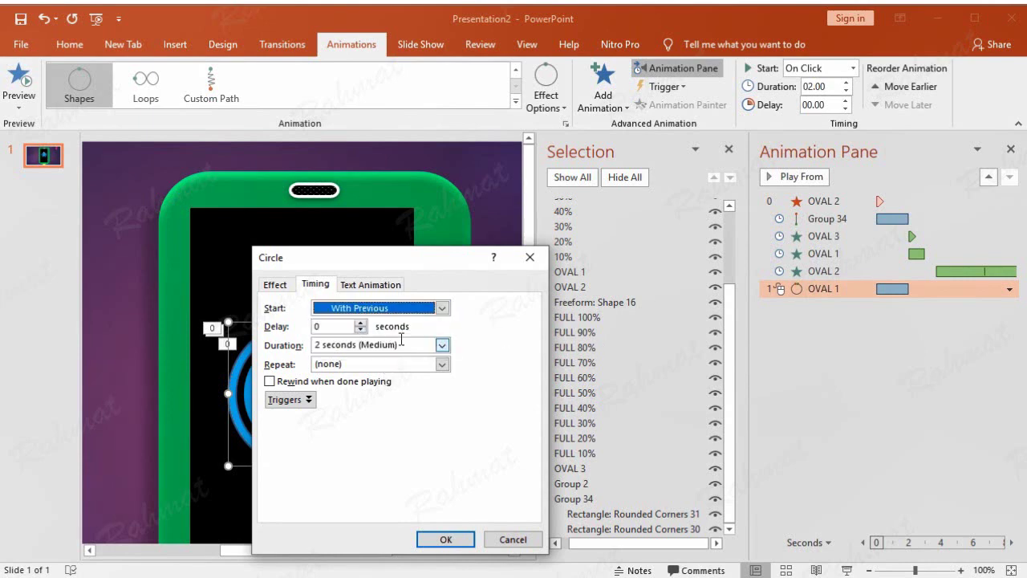
click(336, 325)
text(.4)
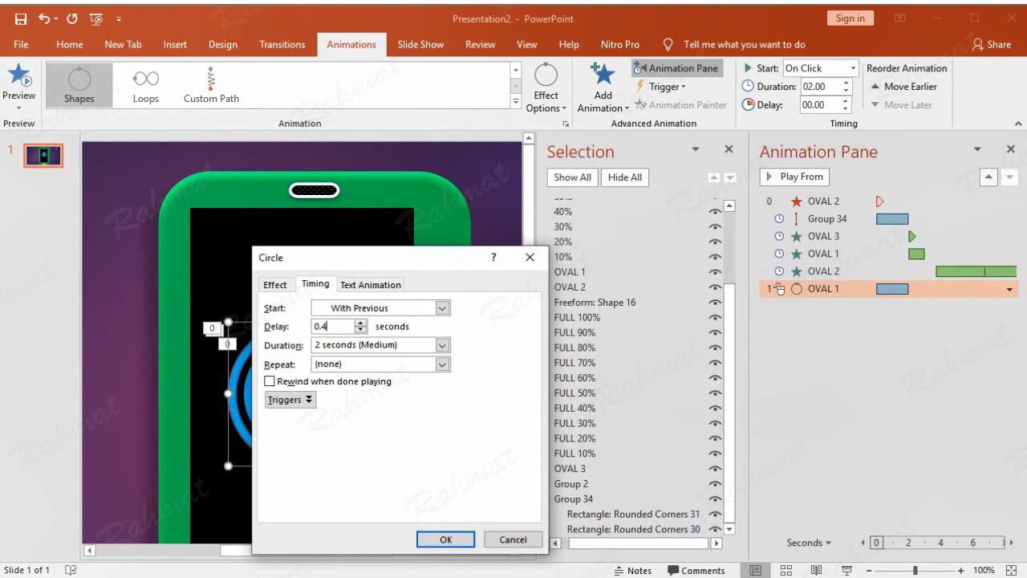
click(441, 345)
click(403, 377)
click(441, 363)
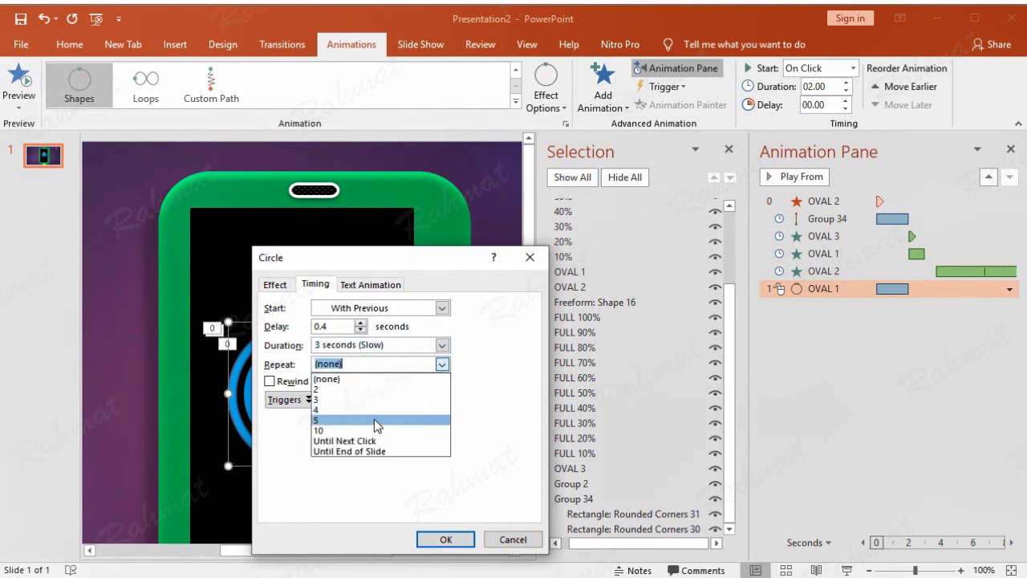
click(362, 429)
text(11)
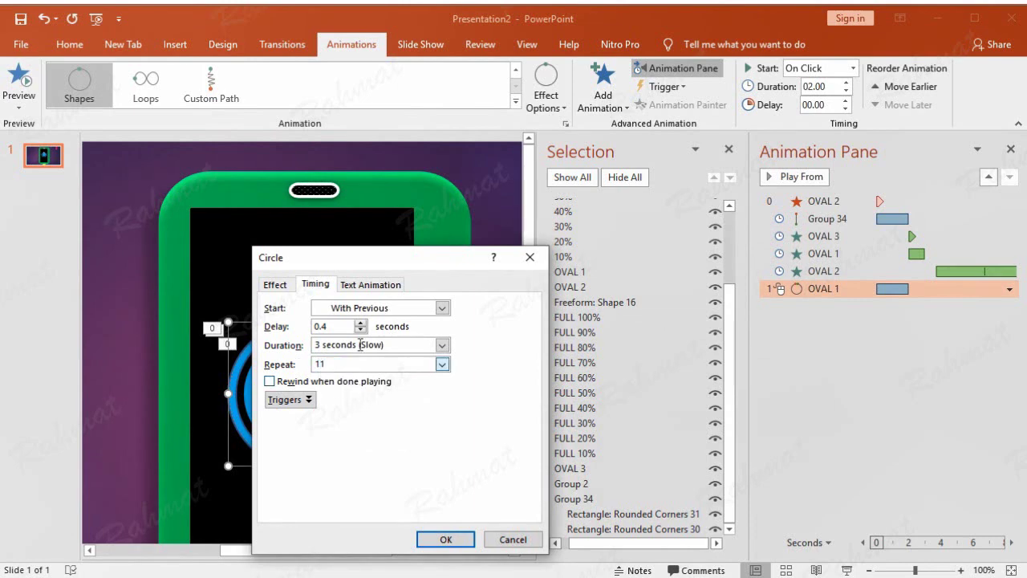
Set Smooth start and Smooth end of the circle path to zero and confirm.
click(281, 285)
mouse_move(381, 343)
mouse_down()
mouse_move(358, 343)
mouse_move(358, 367)
mouse_up()
key(shift+Tab)
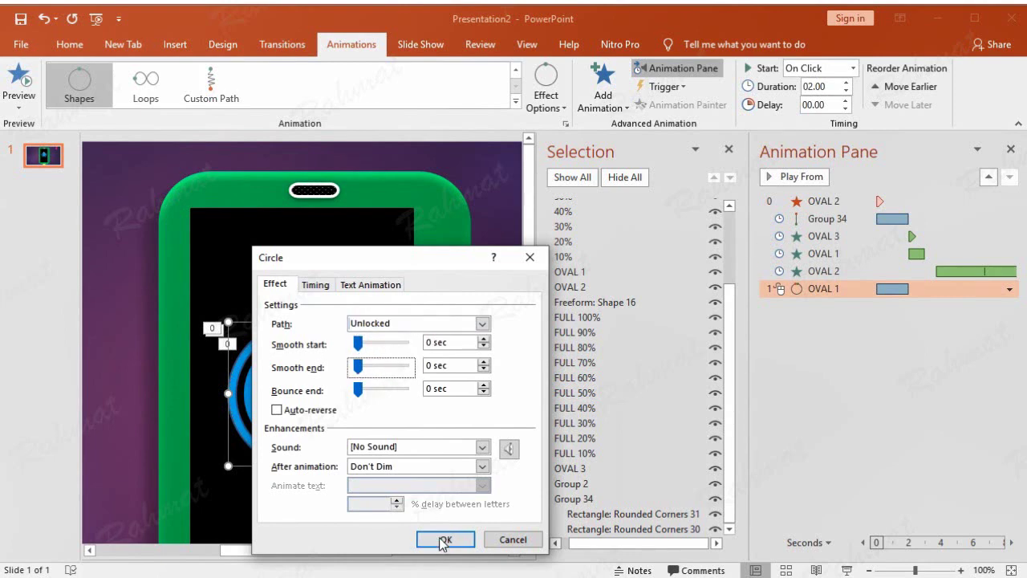
click(446, 539)
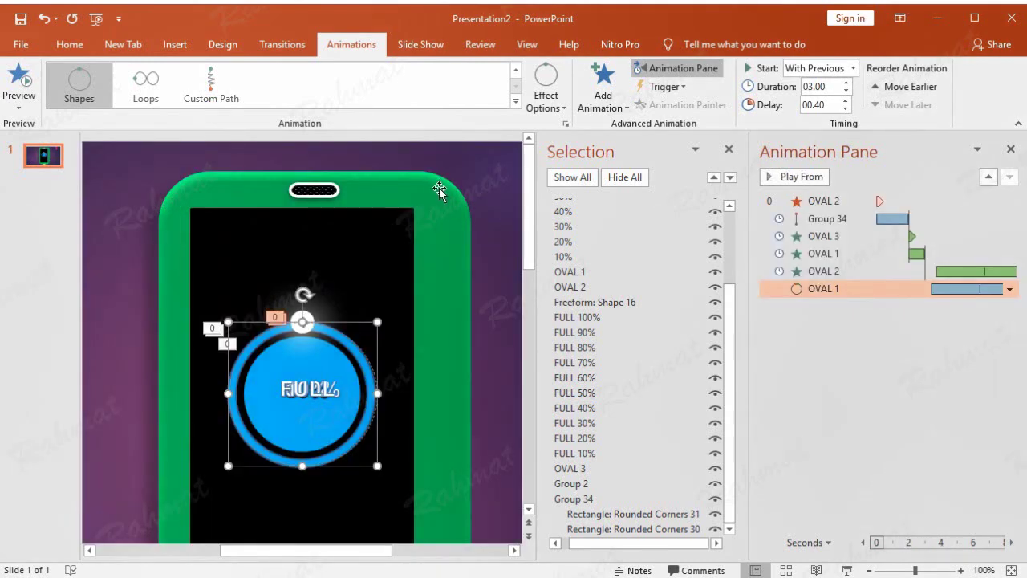
click(574, 455)
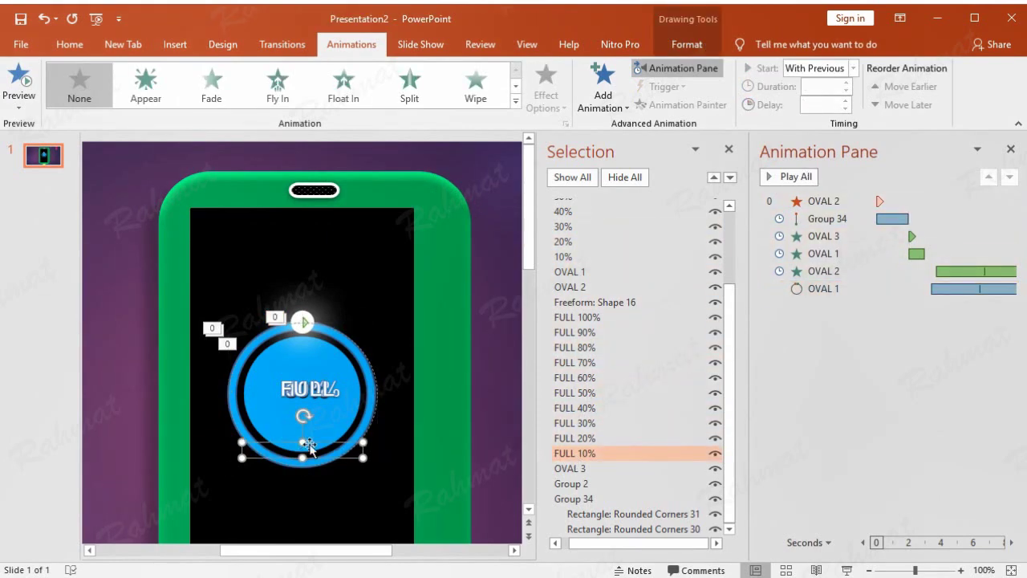
Give the FULL 10% shape an Appear entrance starting With Previous, 3.5 s delay.
drag(317, 441, 273, 423)
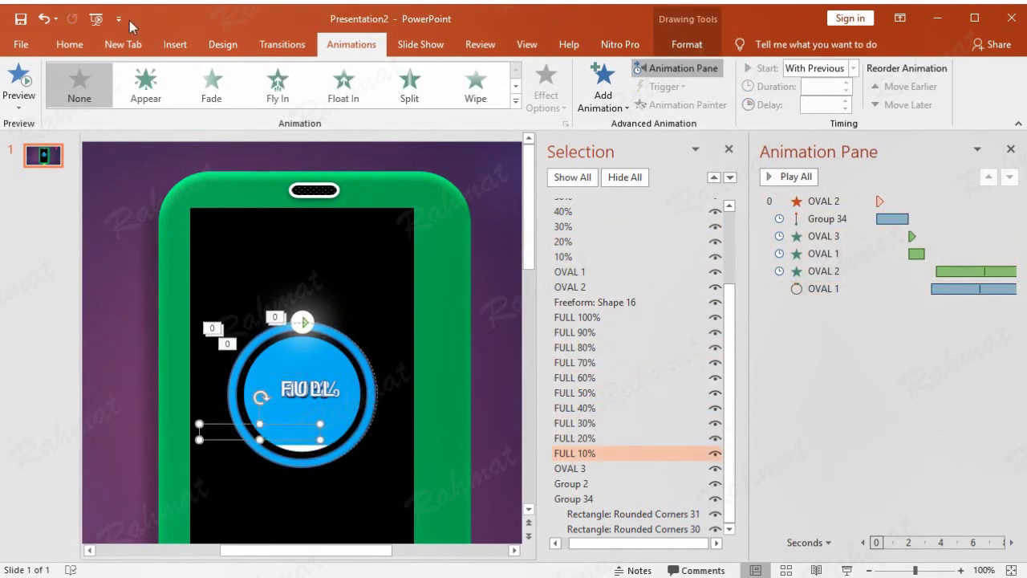
click(41, 22)
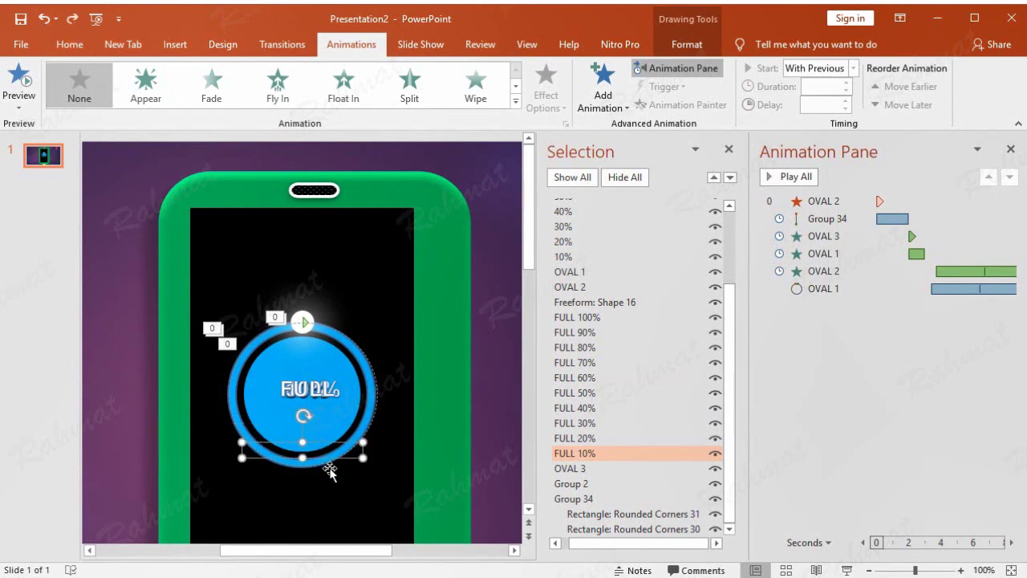
click(602, 103)
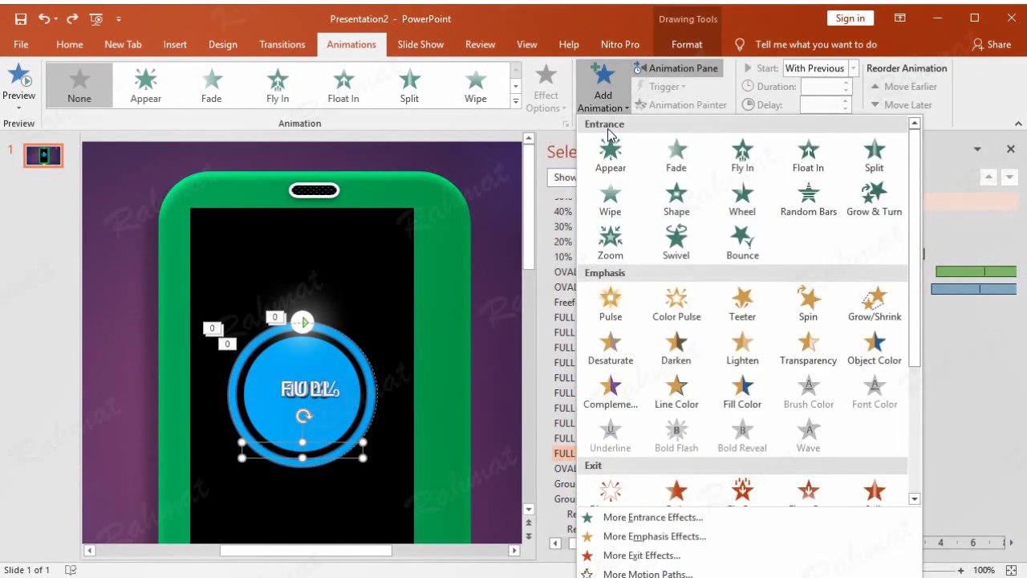
click(627, 517)
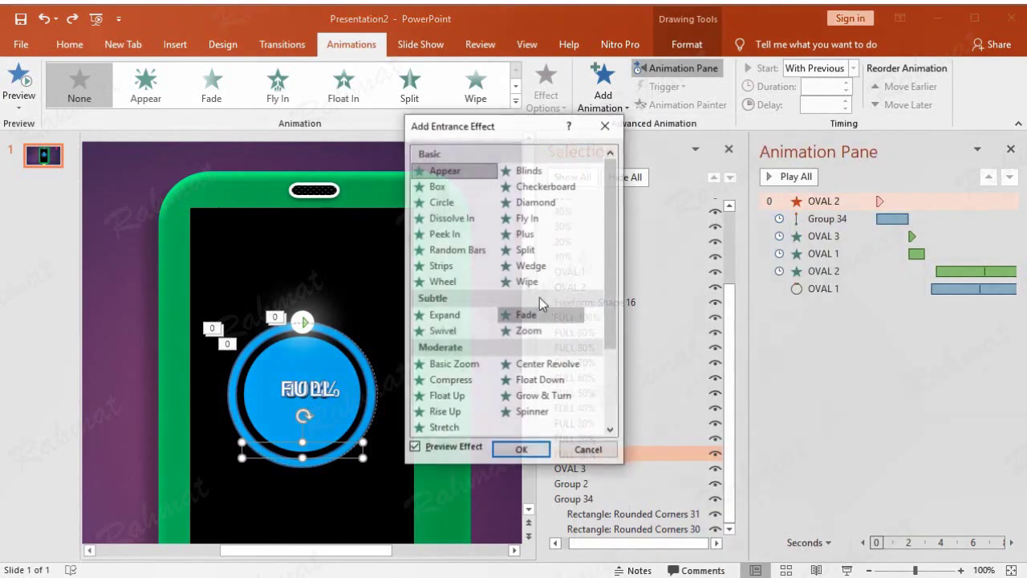
click(520, 449)
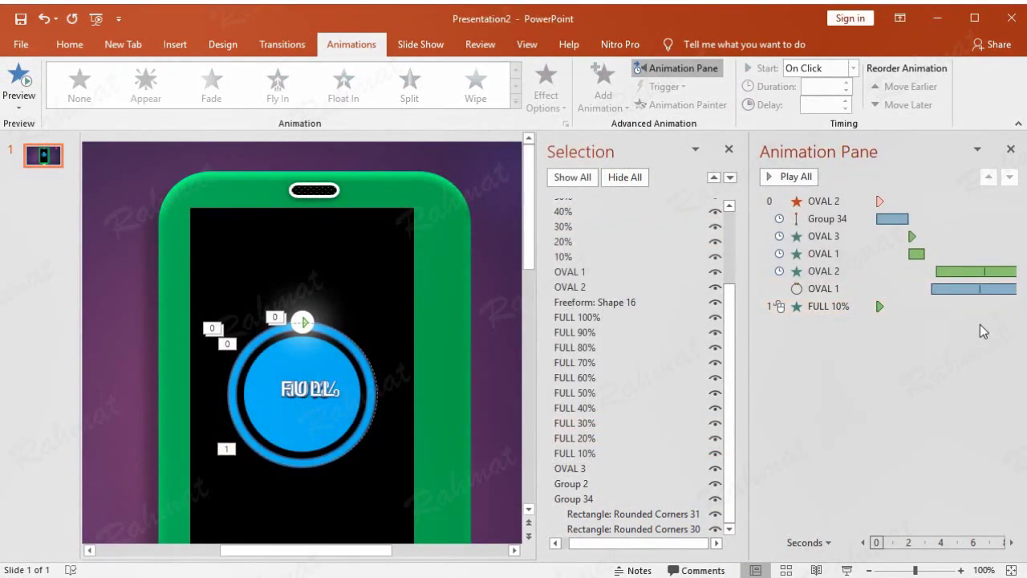
click(1009, 308)
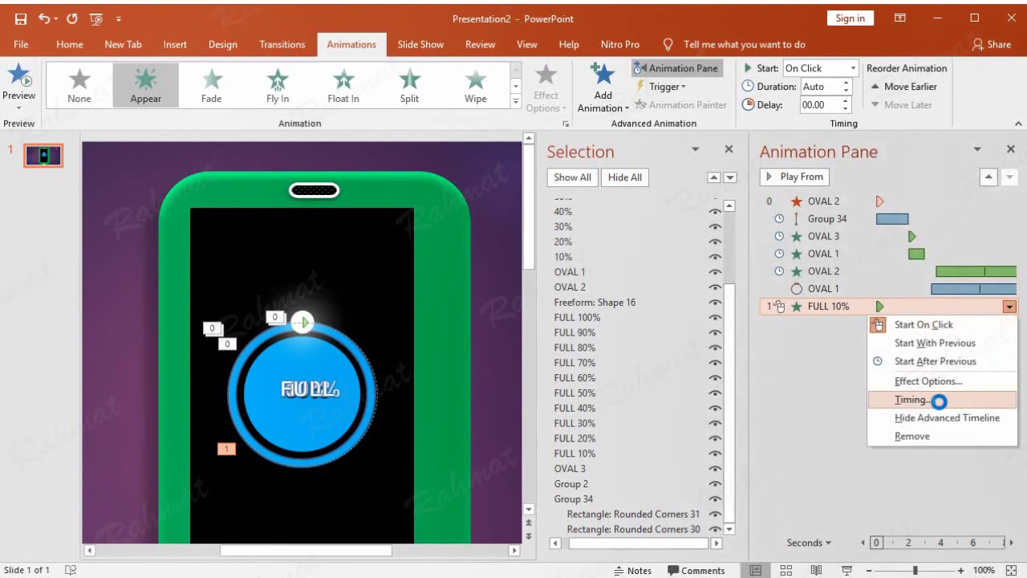
click(874, 397)
click(417, 335)
click(393, 365)
text(3.5)
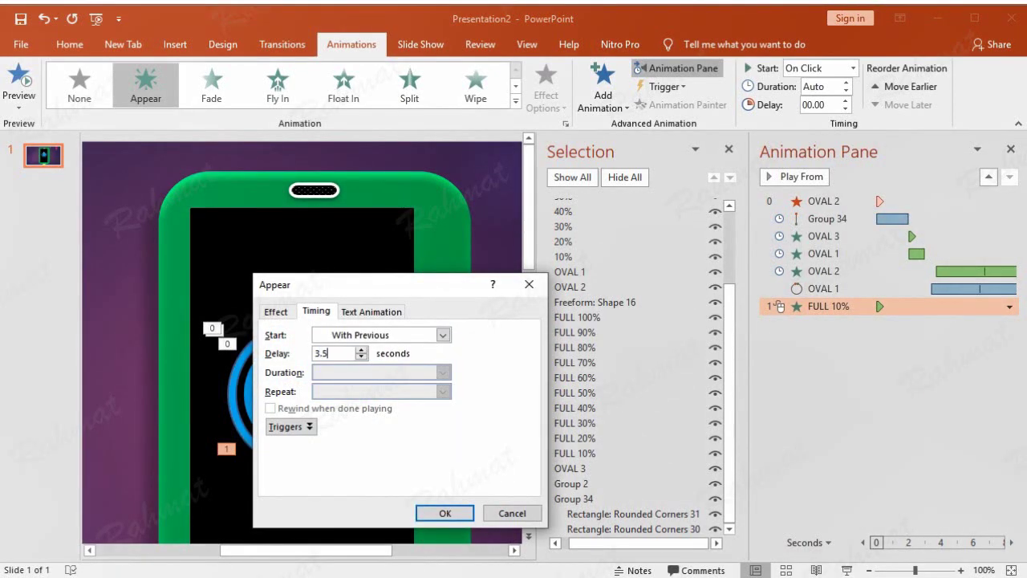
click(444, 513)
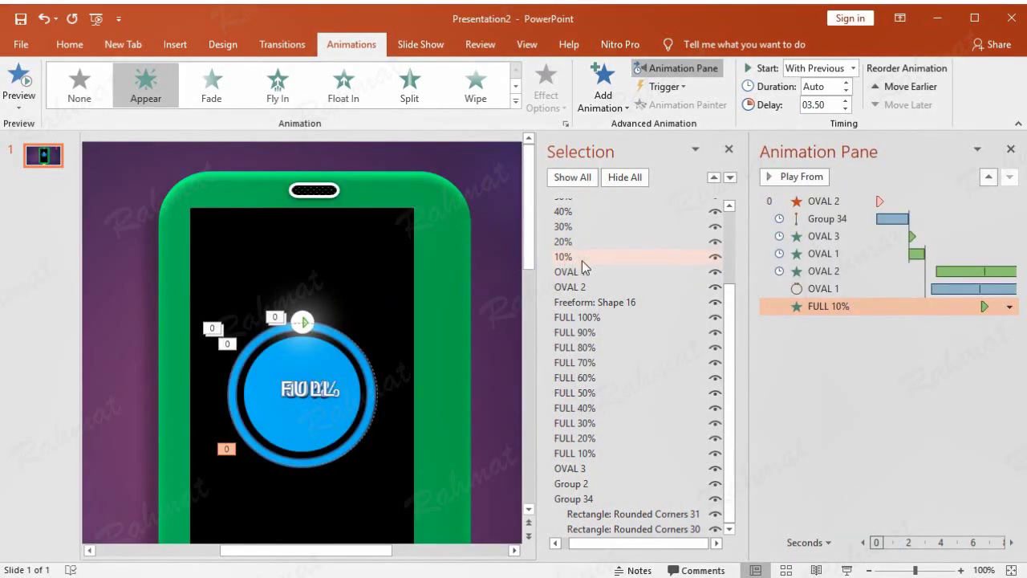
Give the 10% label an Appear entrance, With Previous after a 3.5-second delay.
click(584, 255)
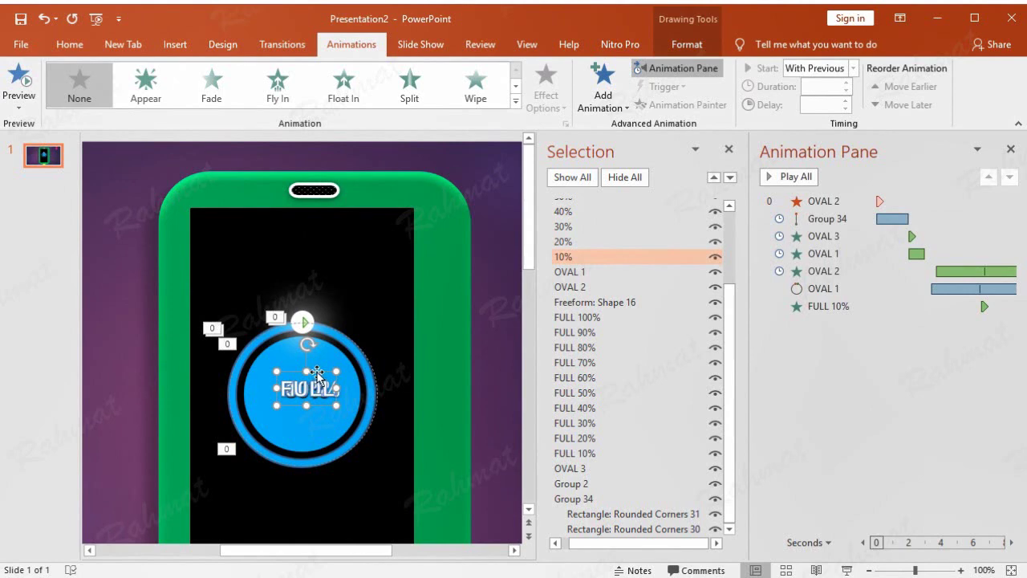
drag(317, 377, 380, 324)
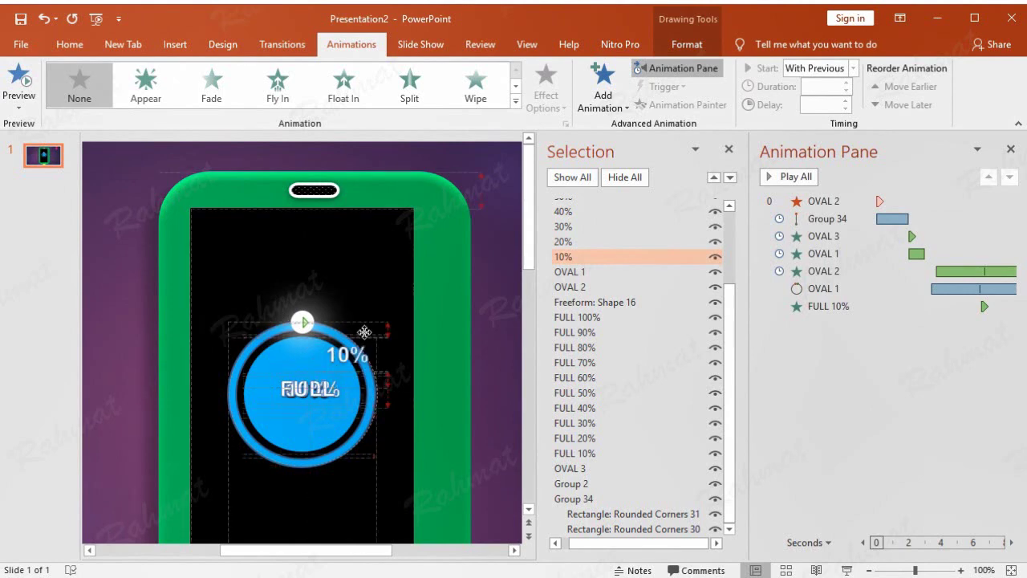
click(43, 18)
click(603, 88)
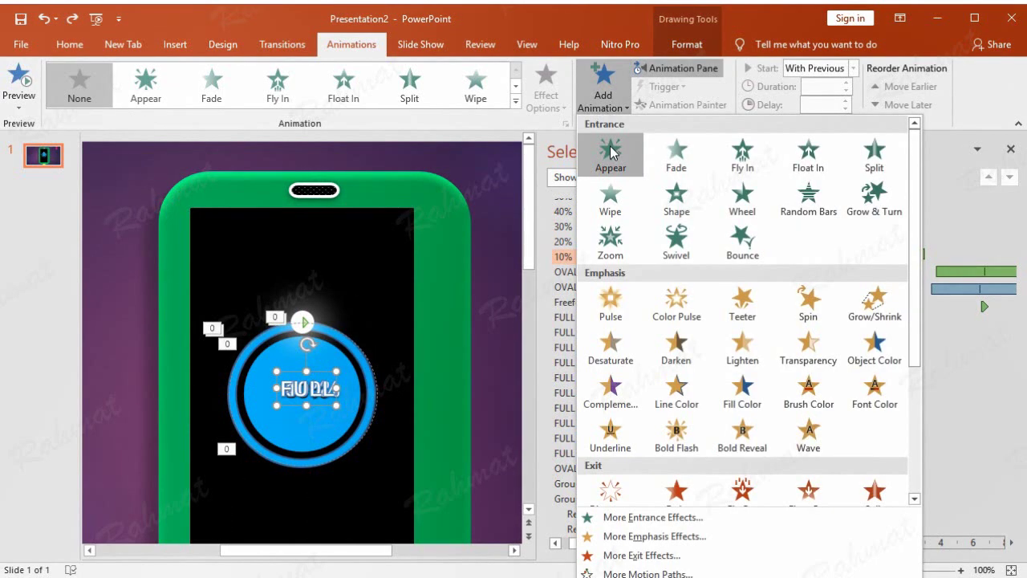
click(611, 153)
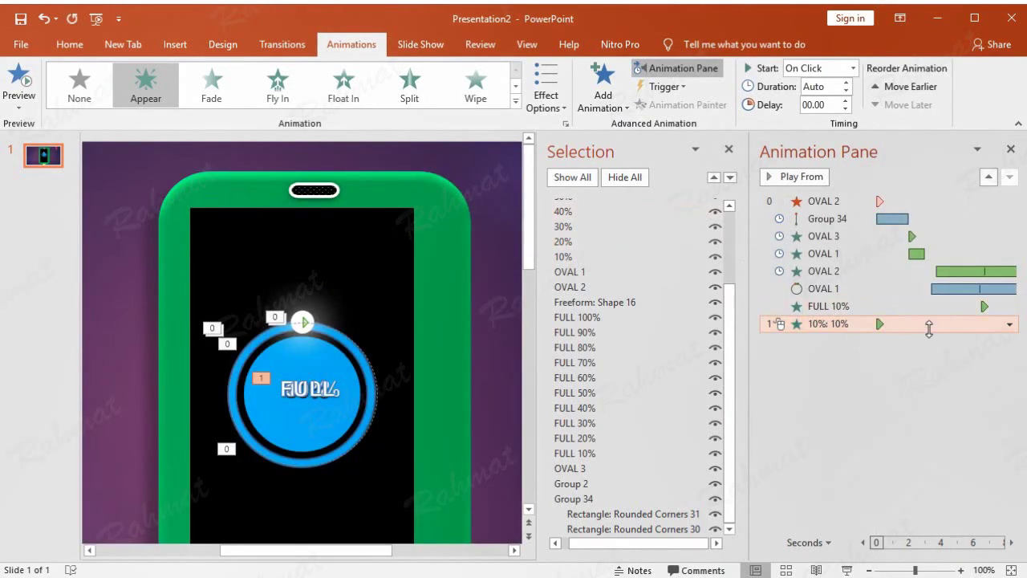
click(1008, 324)
click(832, 393)
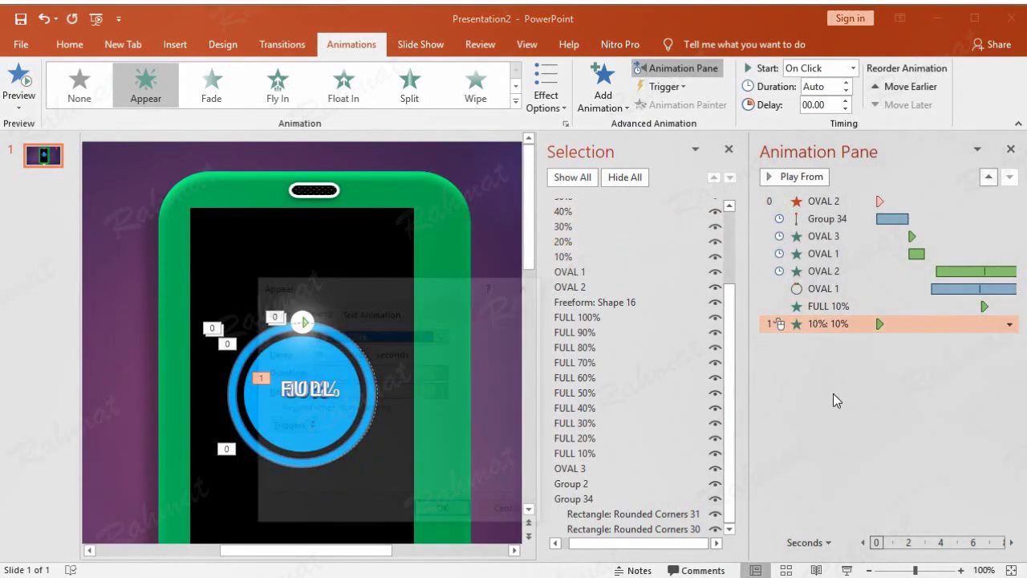
click(417, 335)
click(417, 362)
key(Tab)
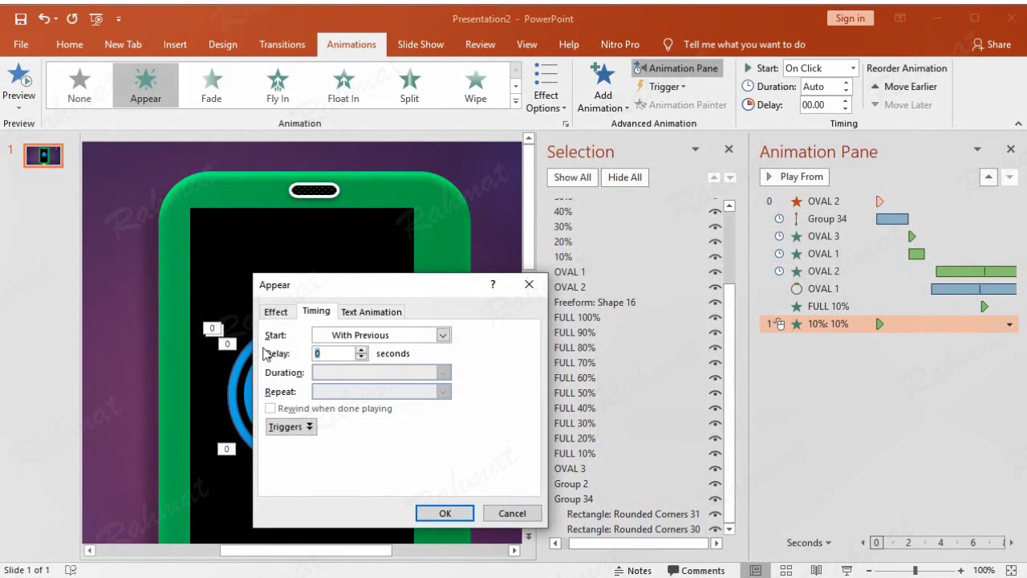
text(50)
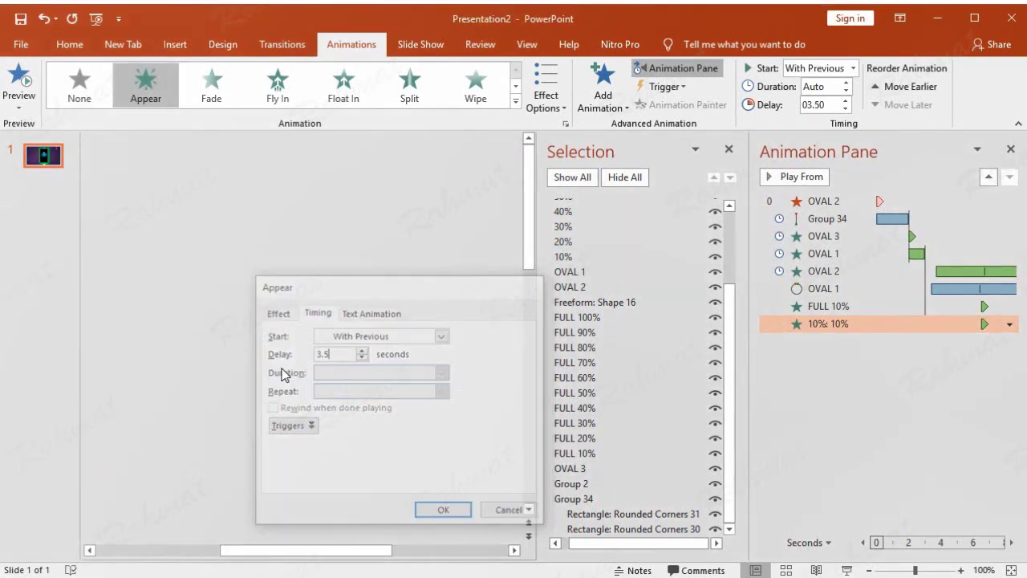
key(Return)
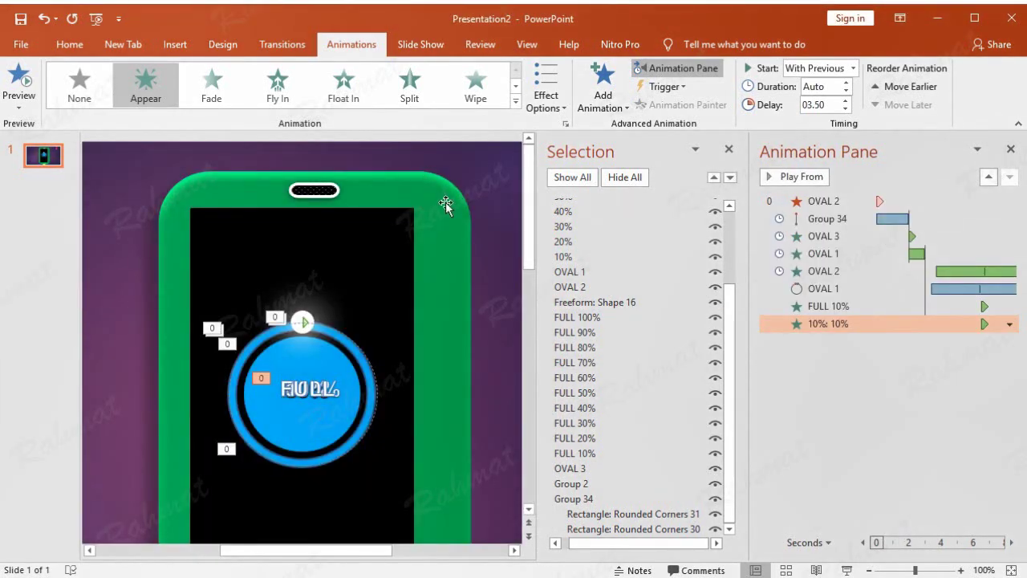
click(588, 440)
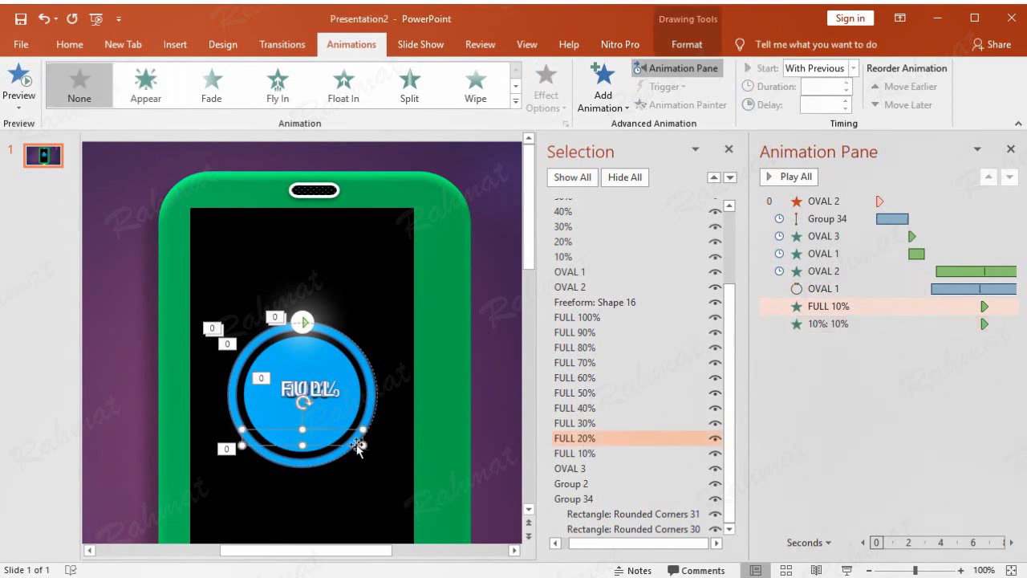
Give the FULL 20% shape an Appear entrance, With Previous after 6.5 seconds.
click(603, 89)
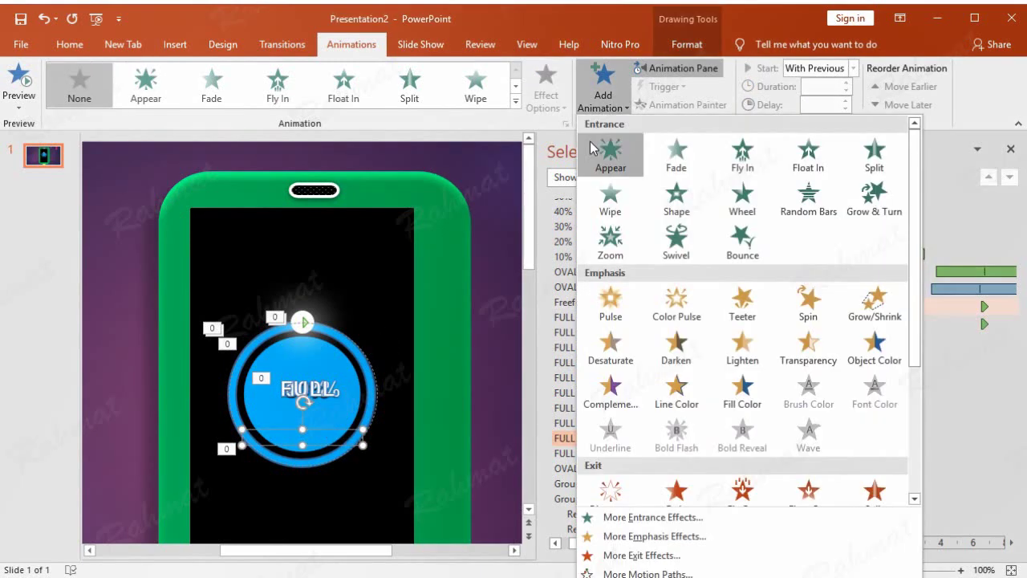
click(593, 154)
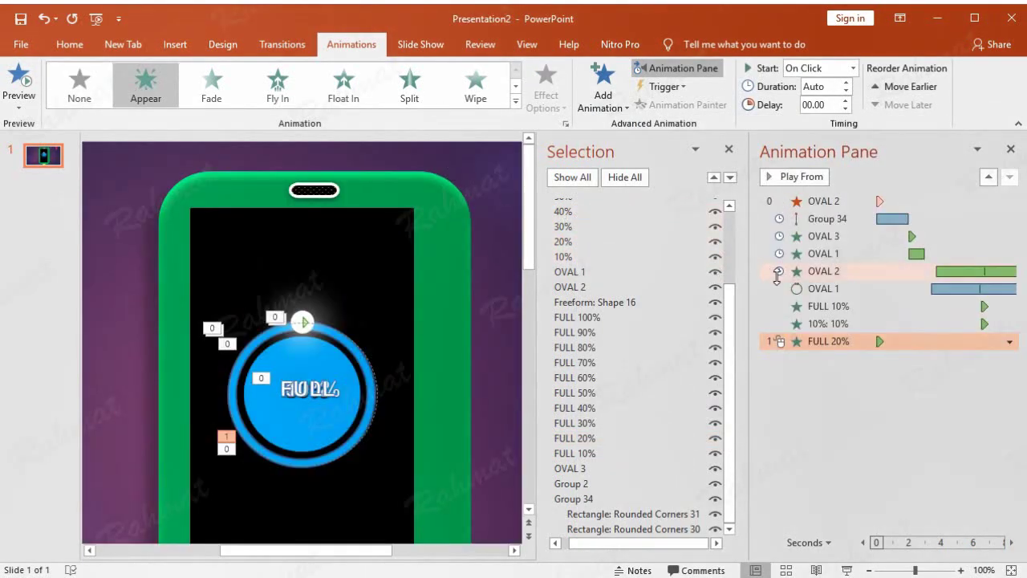
click(1008, 341)
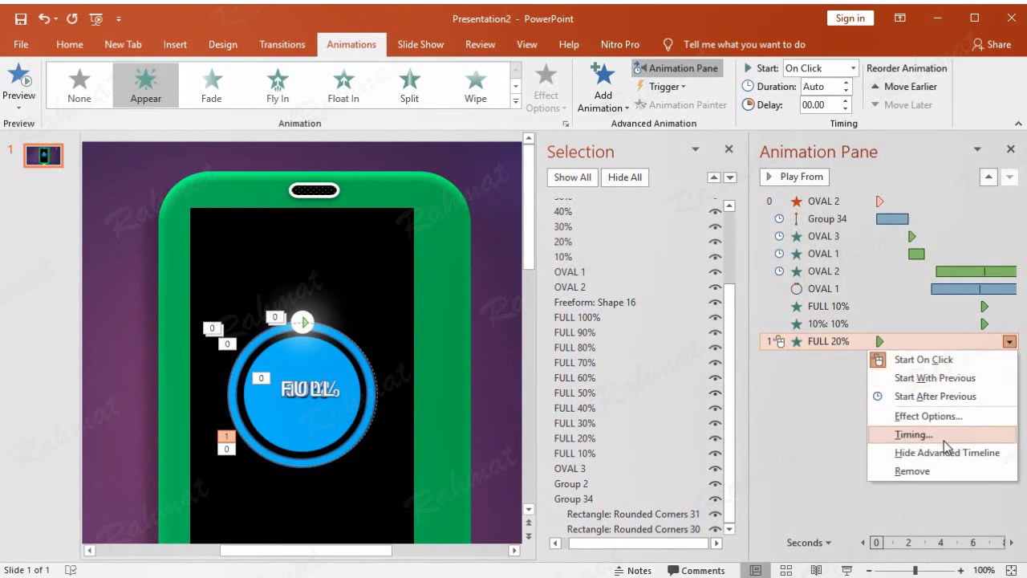
click(944, 435)
click(398, 335)
click(377, 362)
key(Tab)
text(6.)
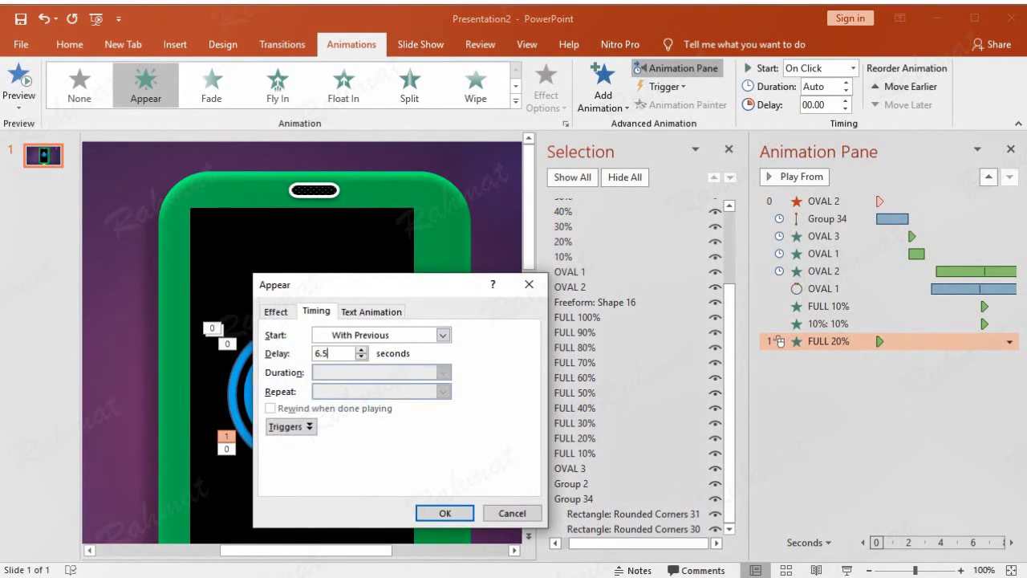
click(428, 514)
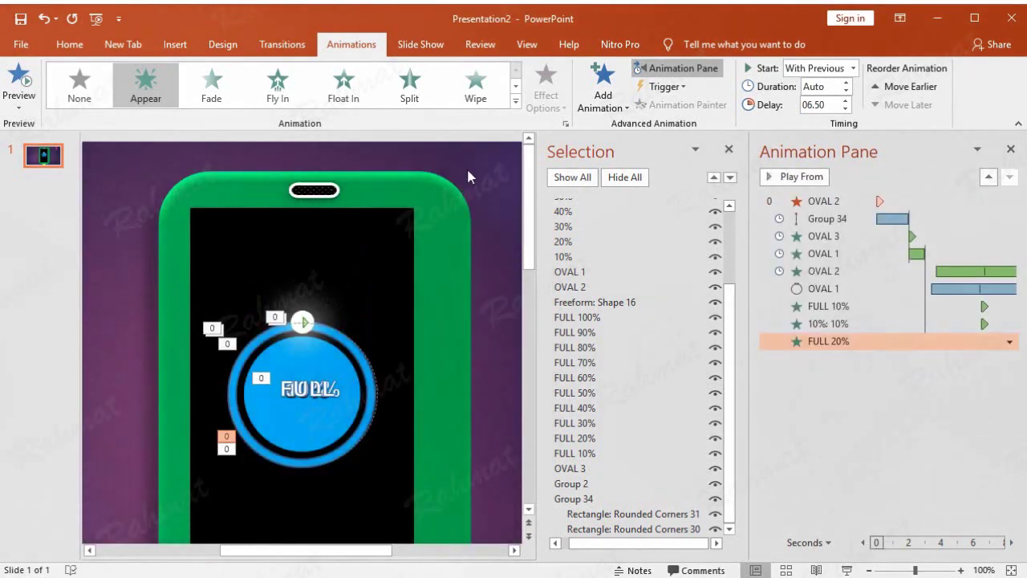
Give the 20% label an Appear entrance, With Previous after a 6.5-second delay.
click(580, 240)
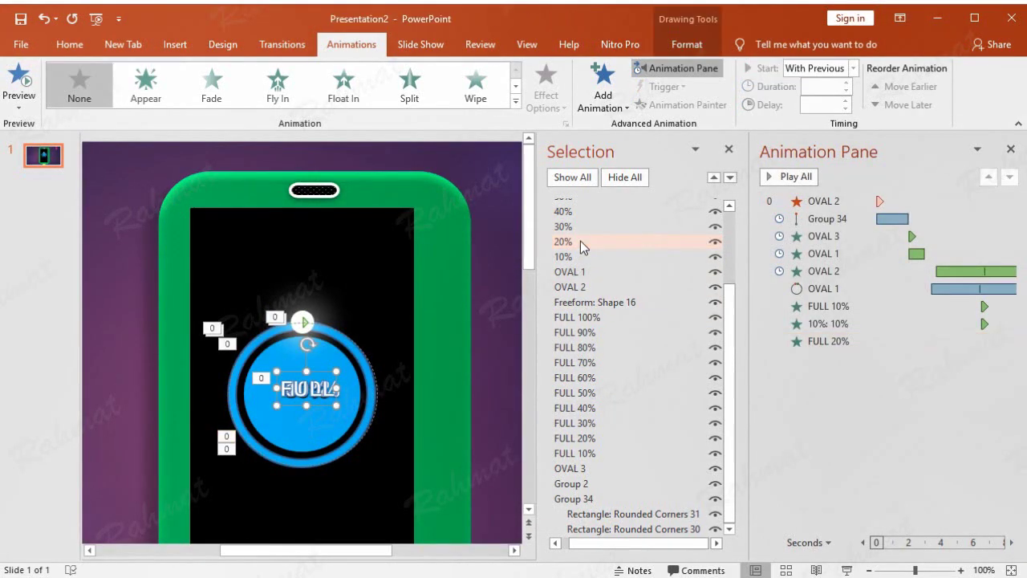
drag(329, 375, 377, 331)
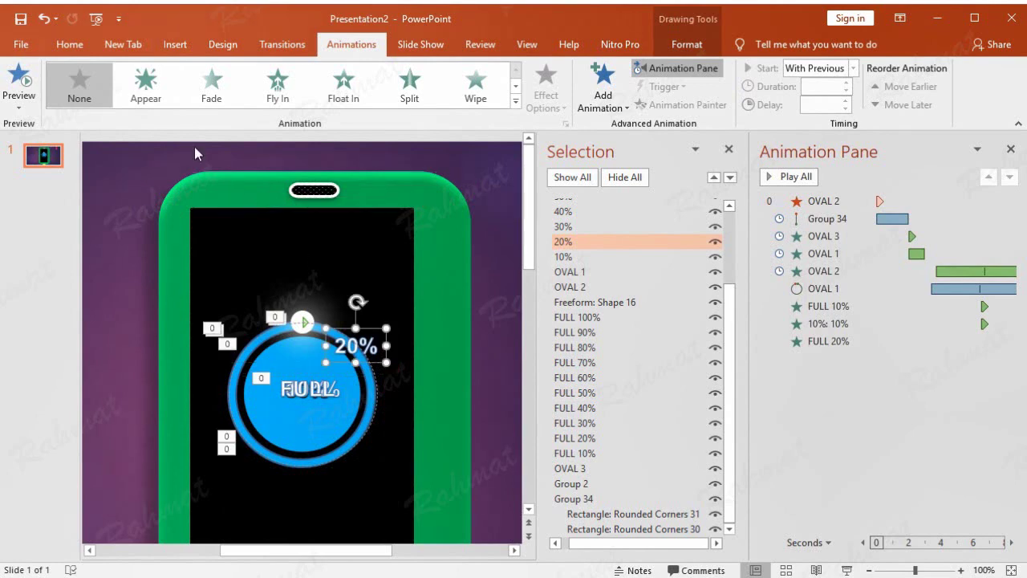
click(43, 19)
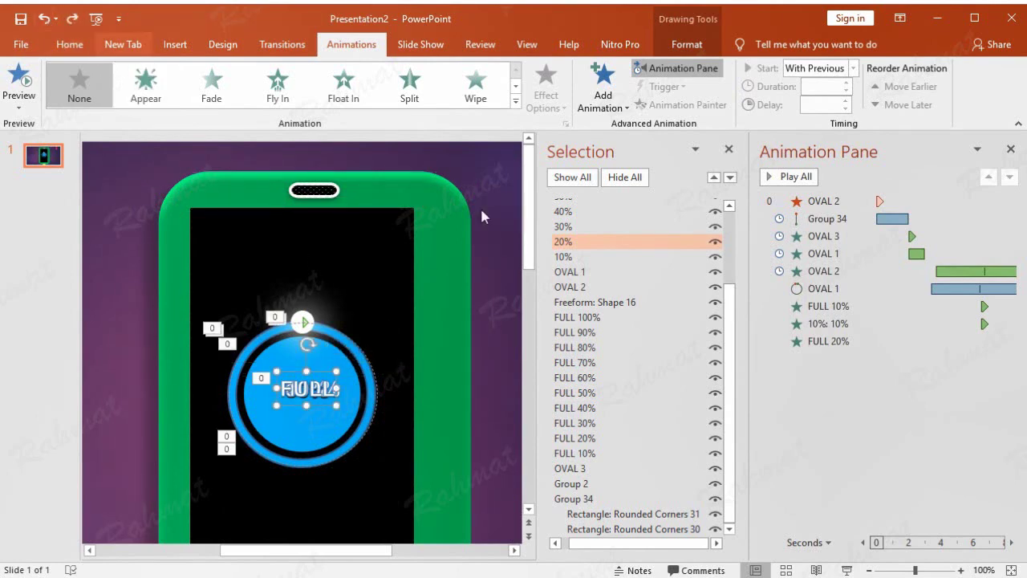
click(609, 103)
click(610, 154)
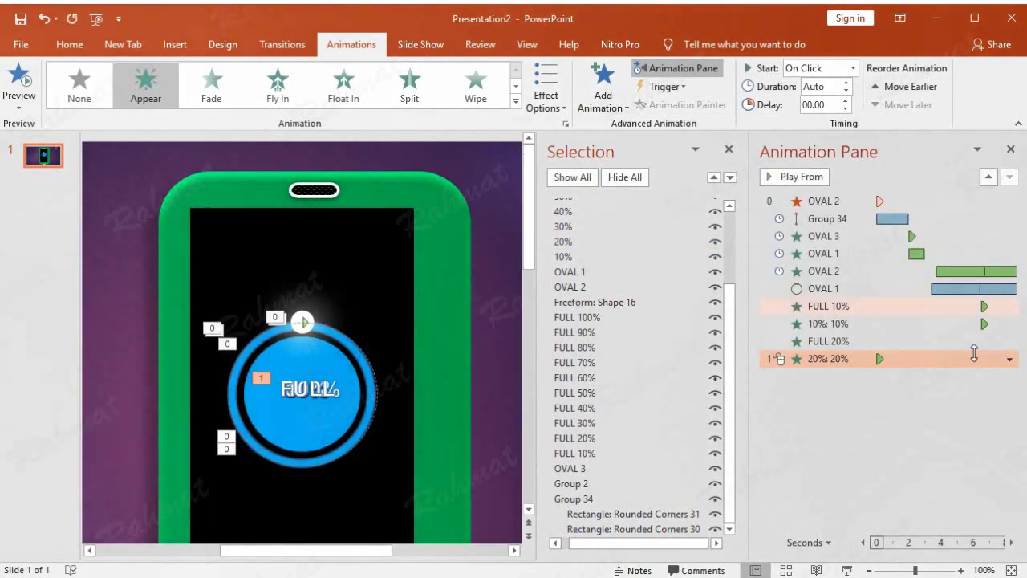
click(1009, 359)
click(922, 431)
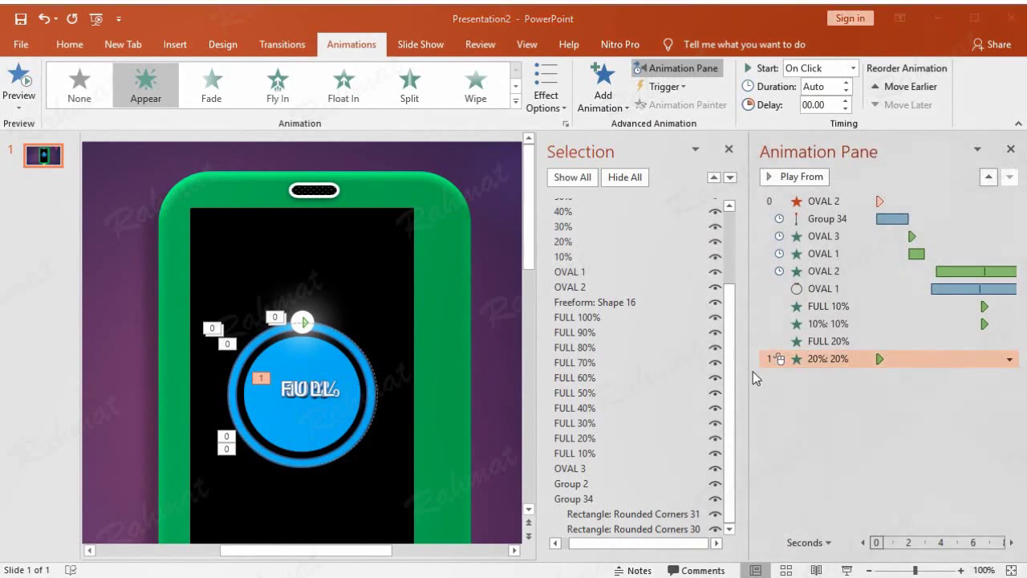
click(357, 336)
click(364, 362)
key(Tab)
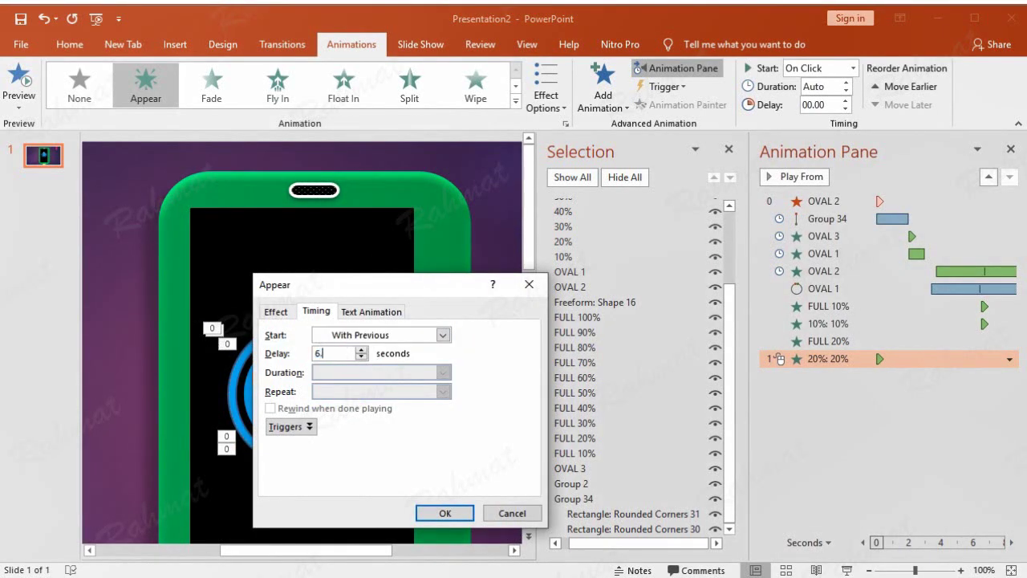
click(441, 513)
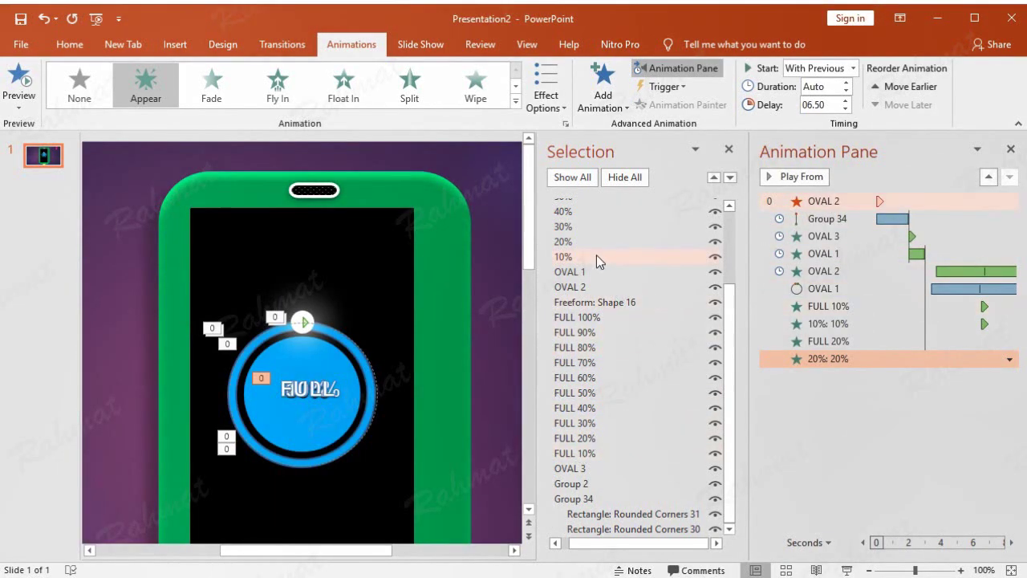
click(578, 256)
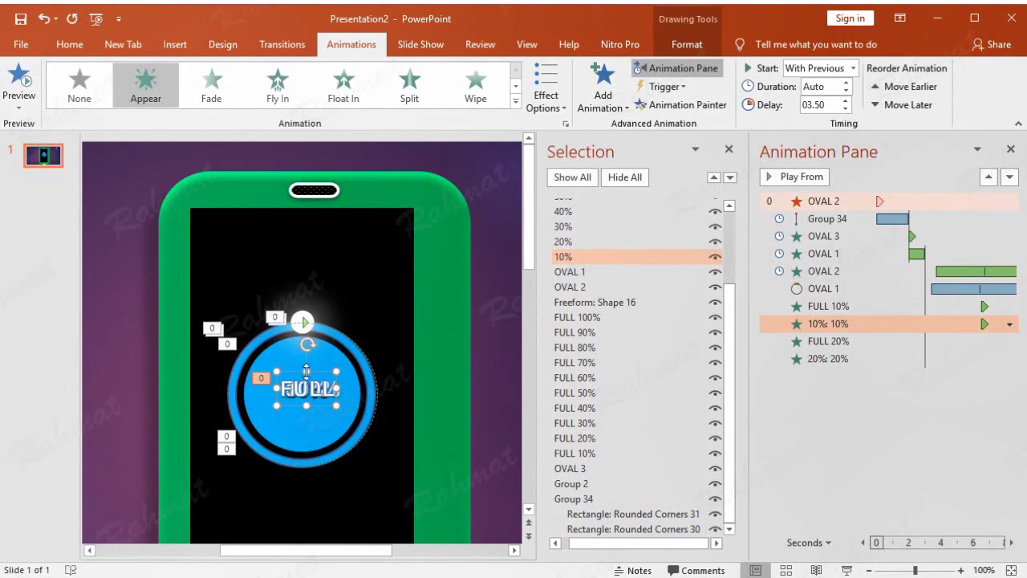
Add a Disappear exit effect to the 10% label.
click(603, 88)
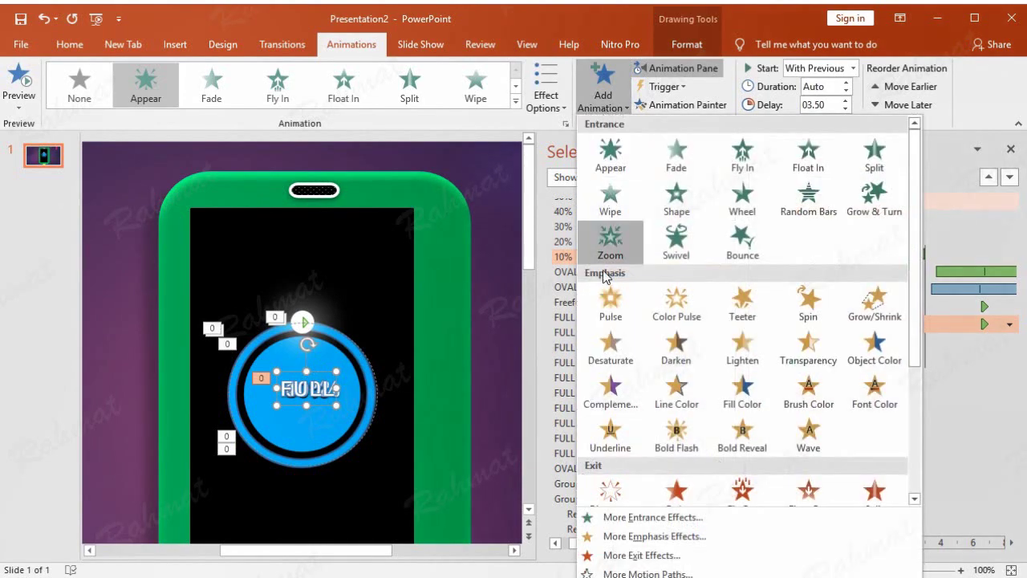
click(632, 555)
click(536, 202)
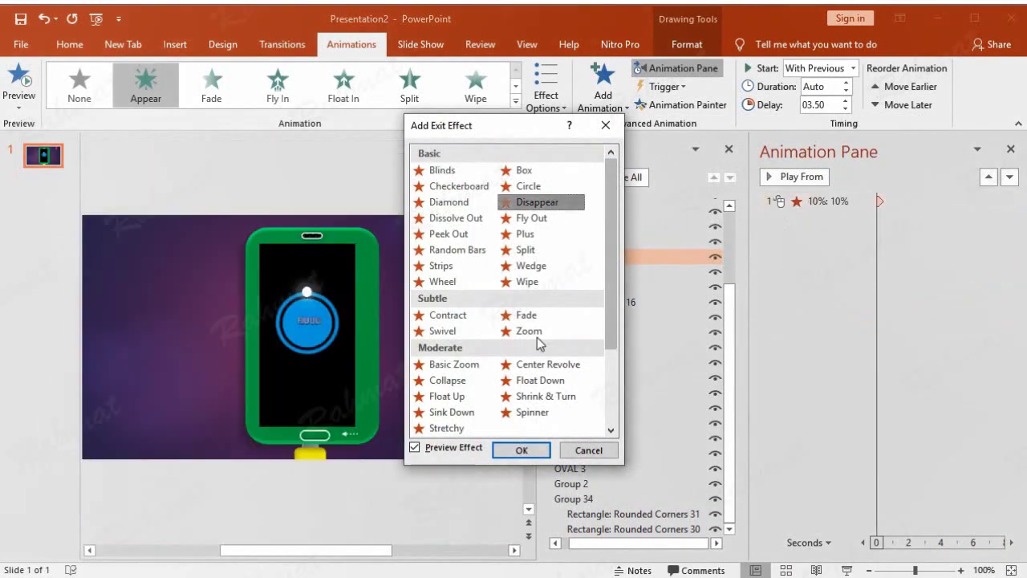
click(520, 448)
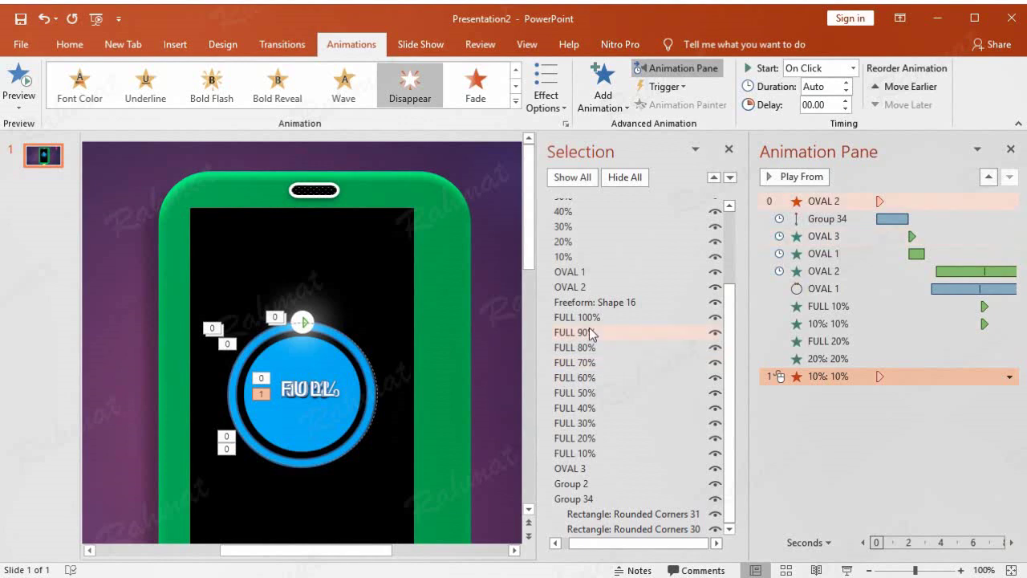
Set the 10% Disappear exit to start With Previous after a 6.5-second delay.
click(1009, 377)
click(914, 470)
click(374, 335)
click(347, 363)
key(Tab)
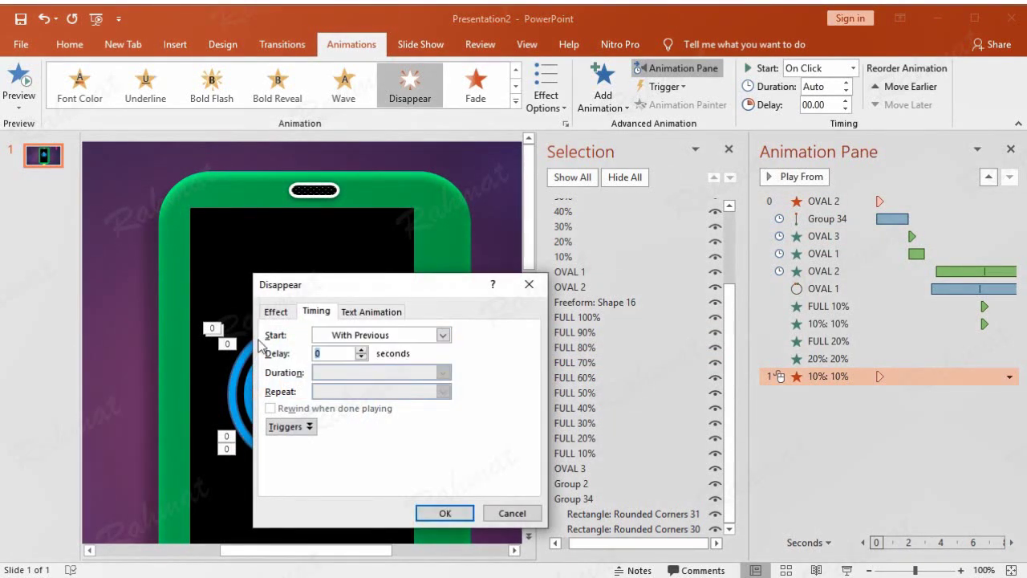
text(5)
key(Return)
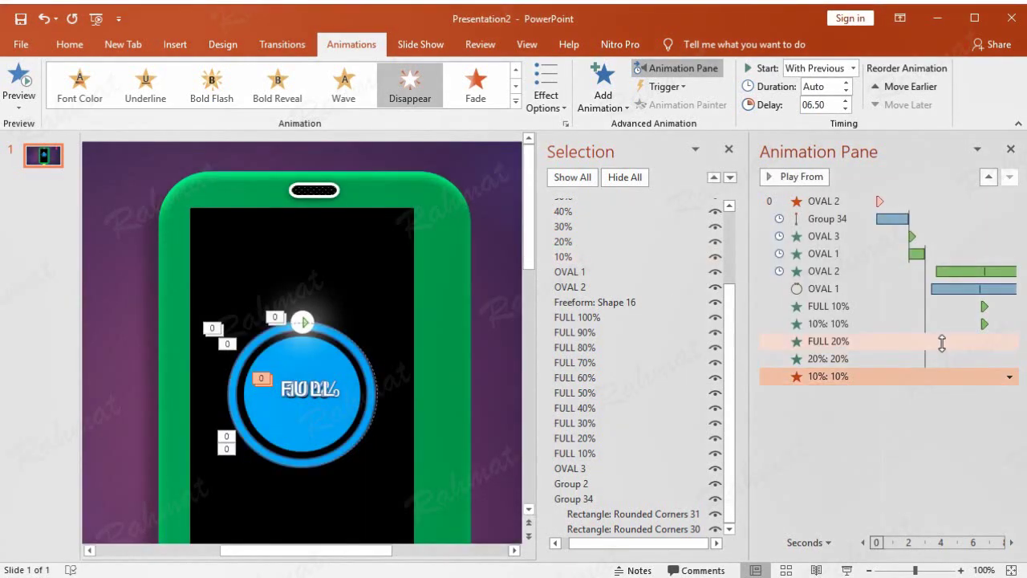
click(939, 341)
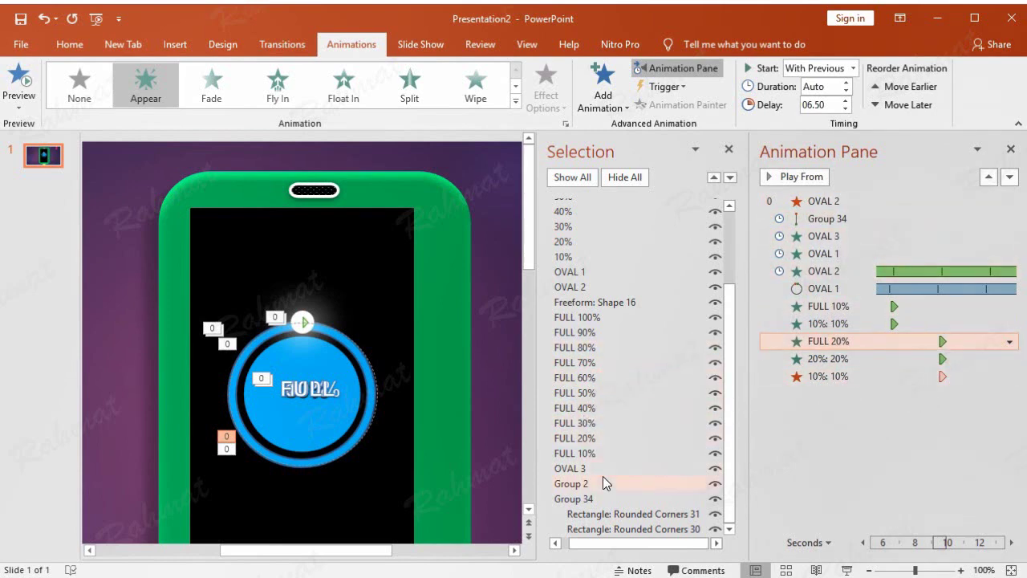
Give the FULL 30% label an Appear entrance starting With Previous after a 9.5-second delay.
click(601, 423)
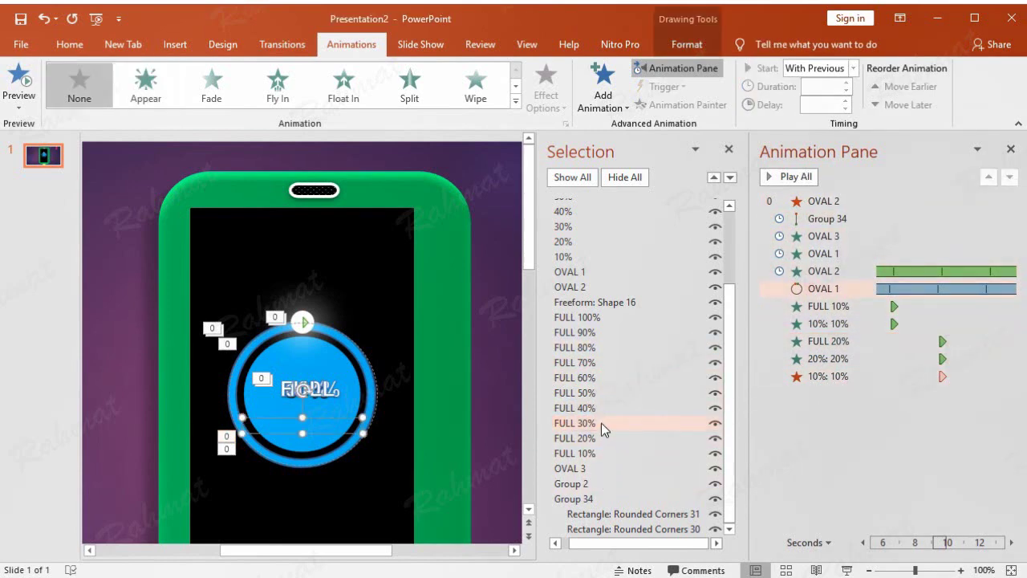
click(603, 88)
click(609, 156)
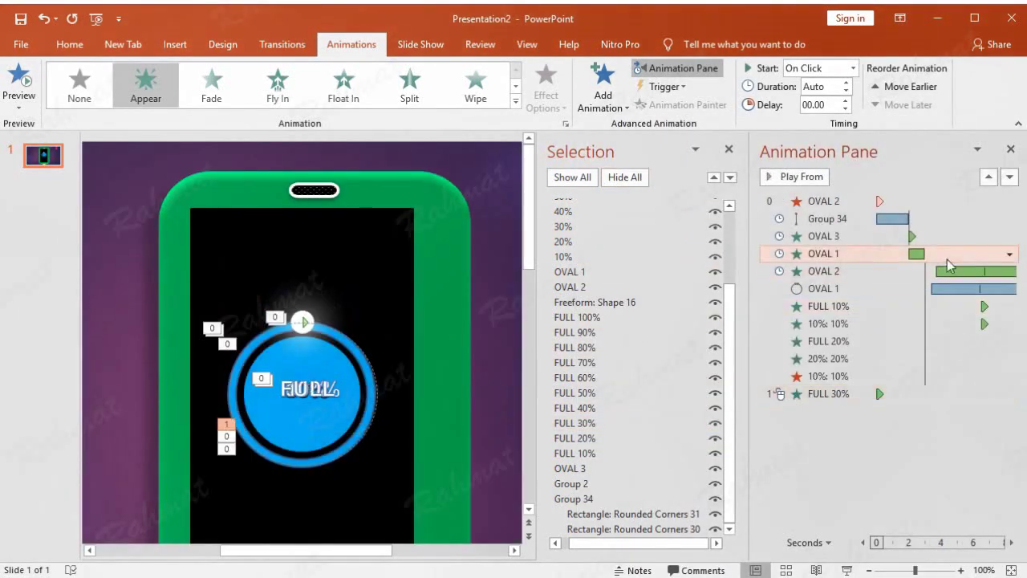
click(947, 255)
click(995, 393)
click(1010, 393)
click(870, 486)
click(357, 335)
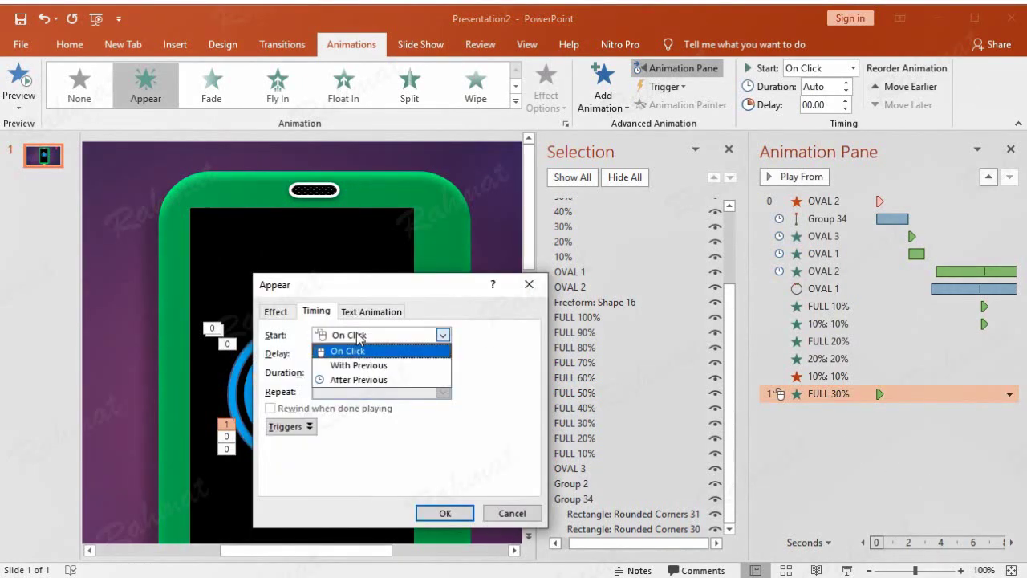
click(371, 365)
click(346, 353)
text(9.5)
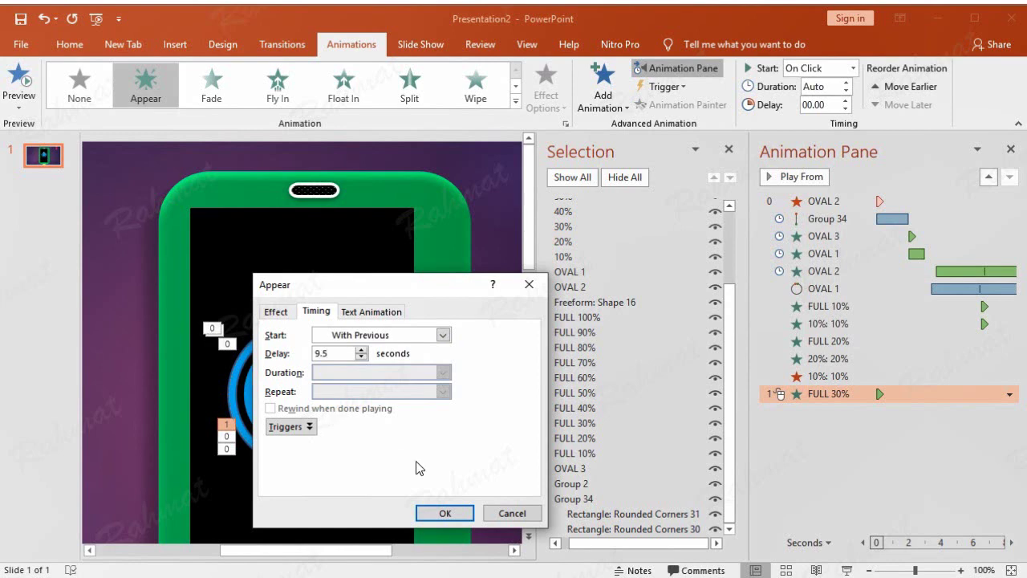
click(444, 511)
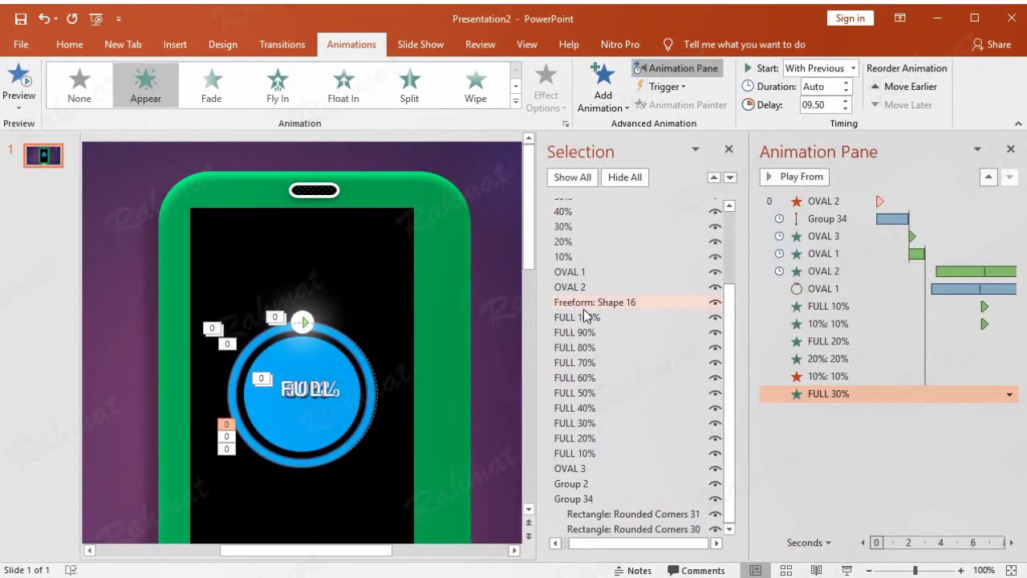
Give the 30% label an Appear entrance, With Previous, delayed 9.5 seconds.
click(583, 227)
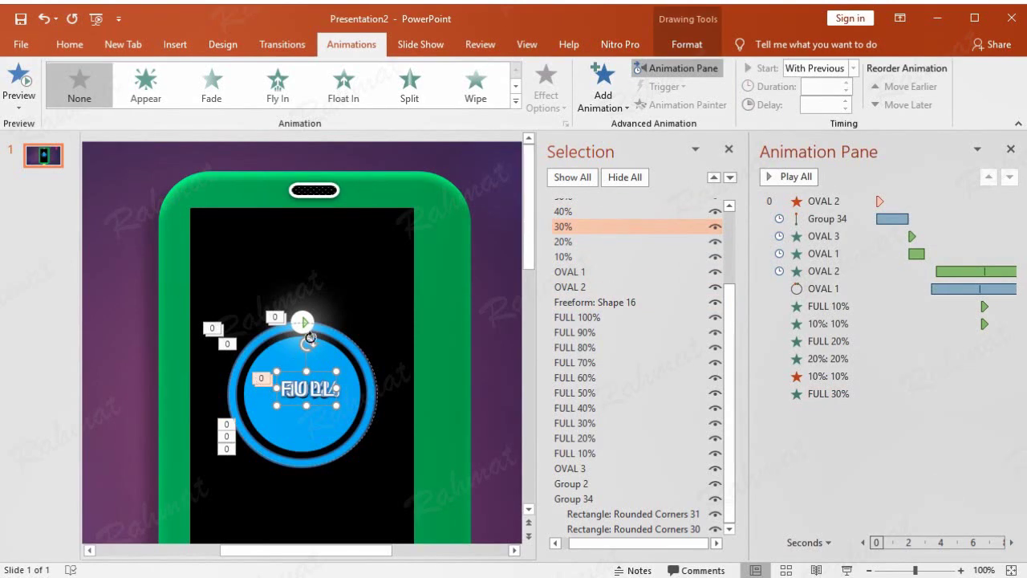
click(598, 98)
click(591, 154)
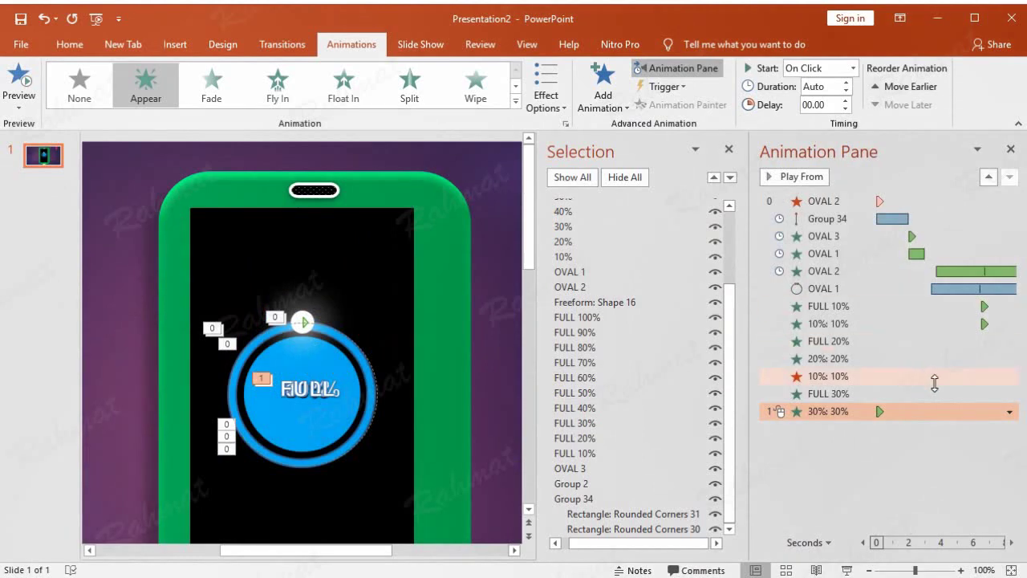
click(1008, 412)
click(953, 504)
click(353, 336)
click(359, 361)
key(Tab)
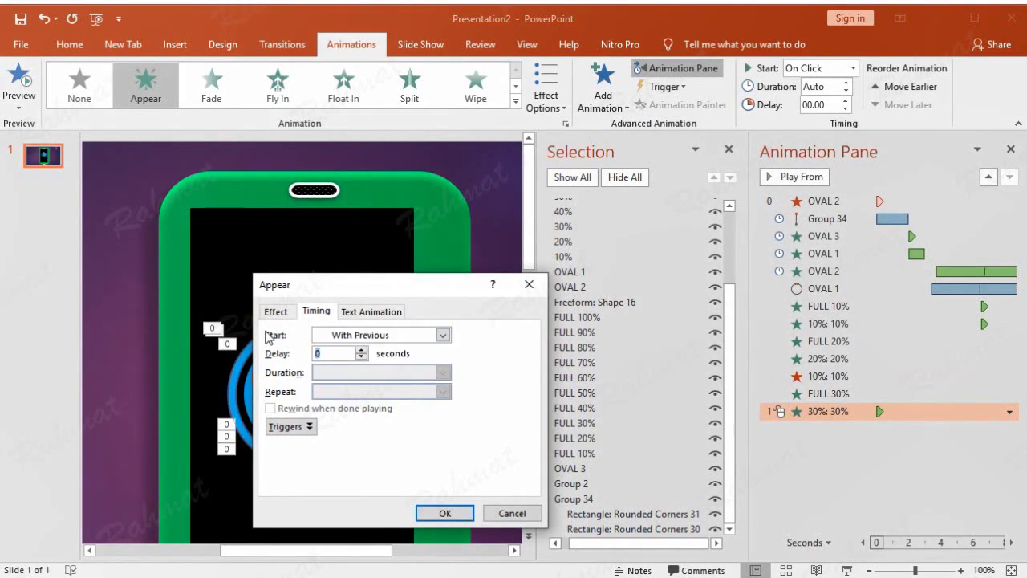
key(Return)
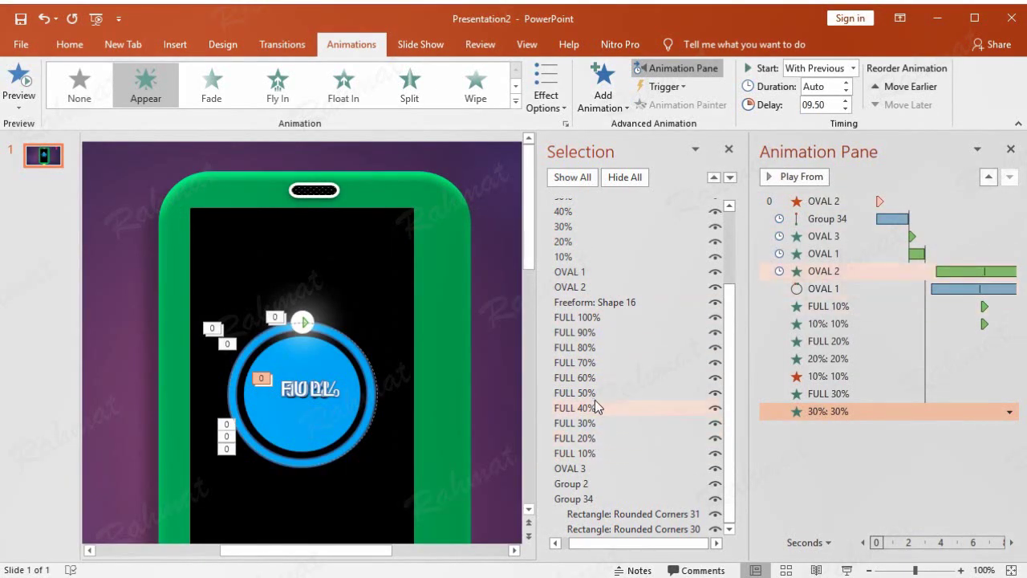
Add a Disappear exit to the 20% label, starting With Previous after 9.5 seconds.
click(594, 245)
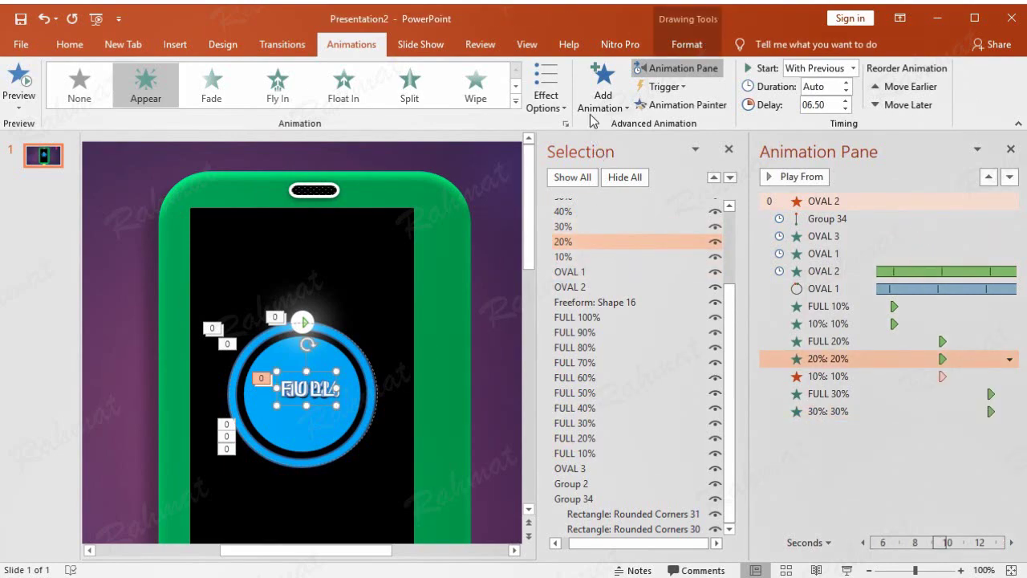
click(602, 100)
click(642, 554)
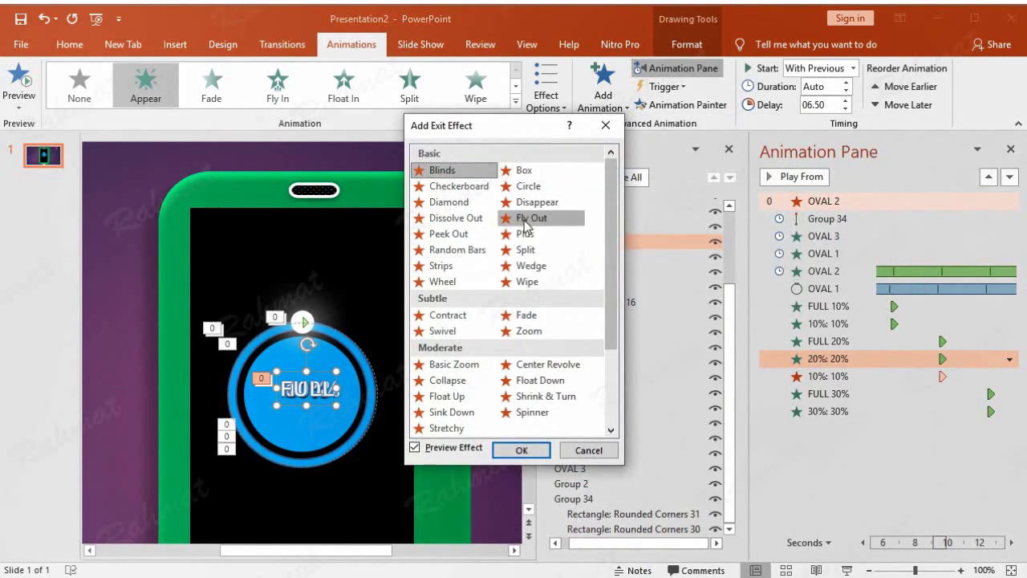
click(537, 201)
click(521, 450)
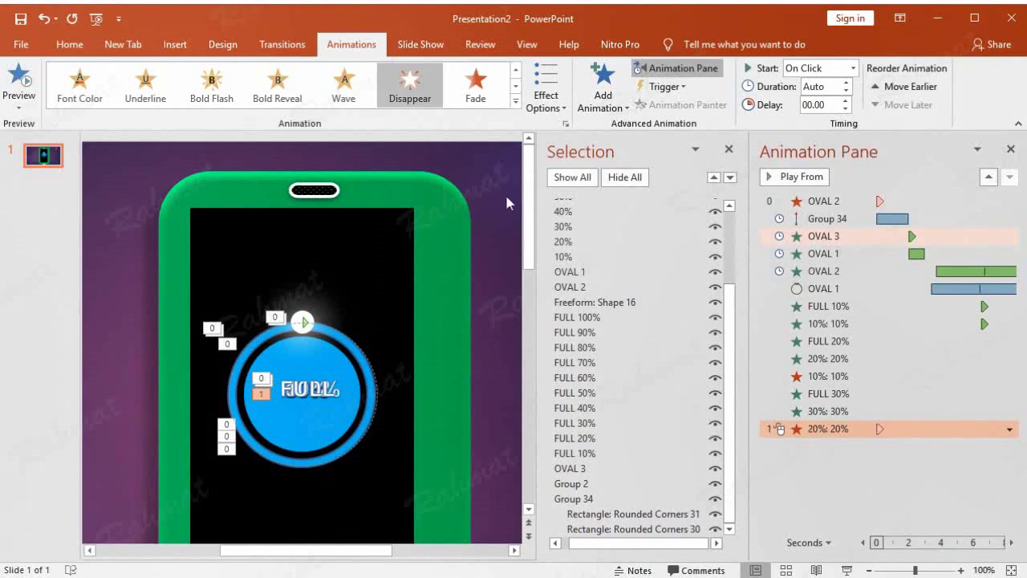
click(1008, 429)
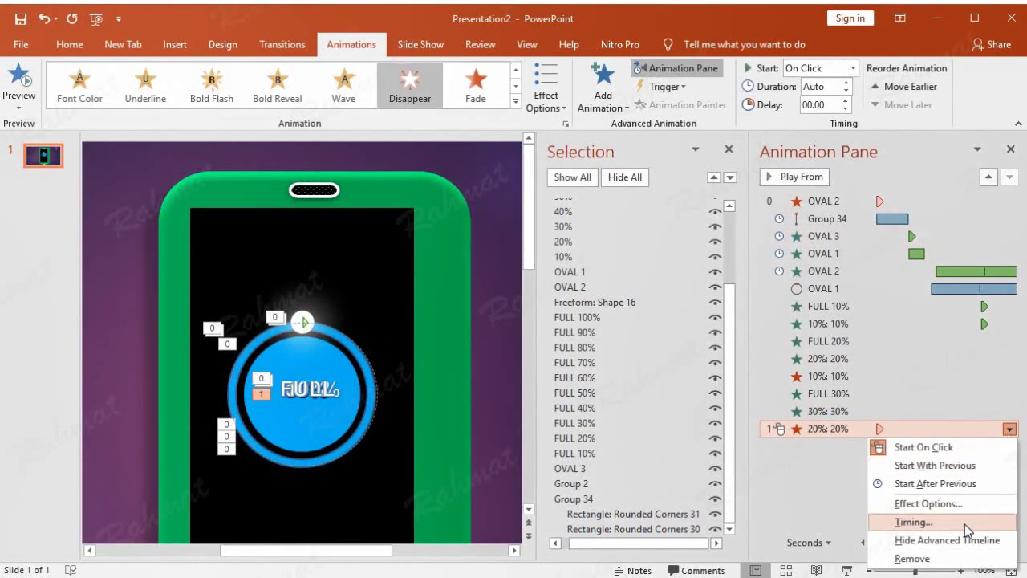
click(883, 519)
click(377, 335)
click(357, 362)
key(Tab)
text(5)
key(Return)
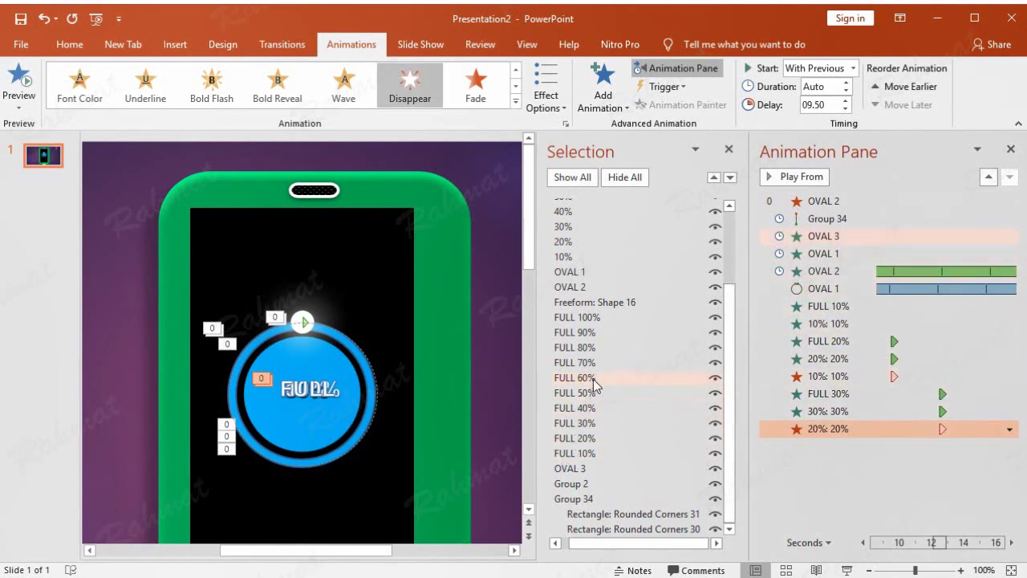
Give the FULL 40% label an Appear entrance, With Previous, delayed 12.5 seconds.
click(588, 409)
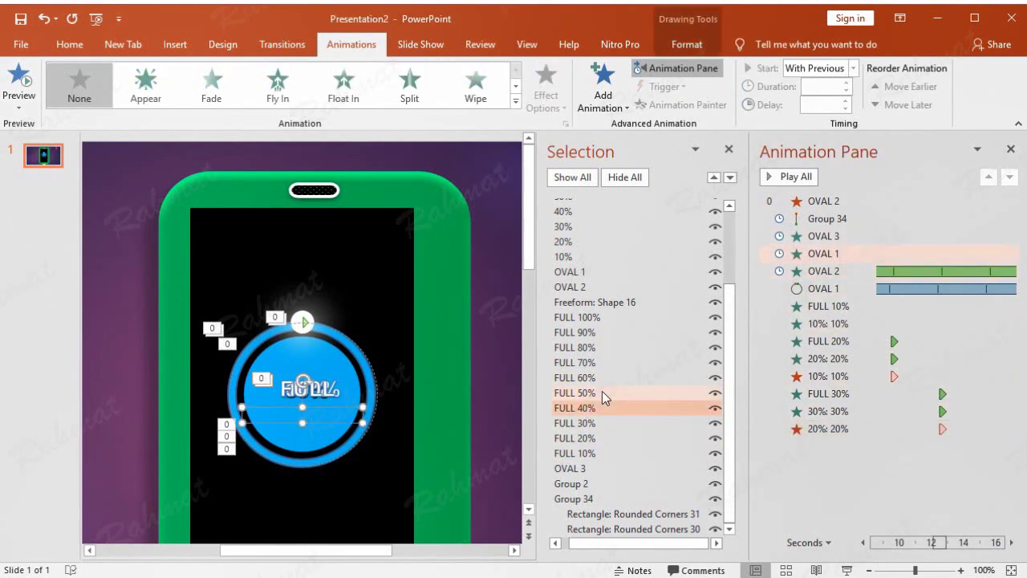
click(603, 94)
click(625, 159)
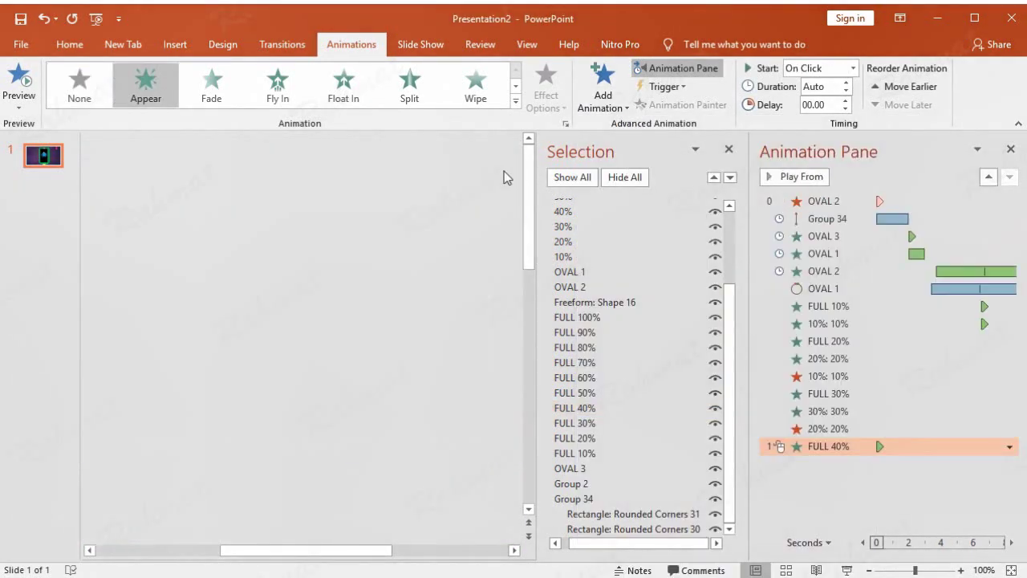
click(1009, 447)
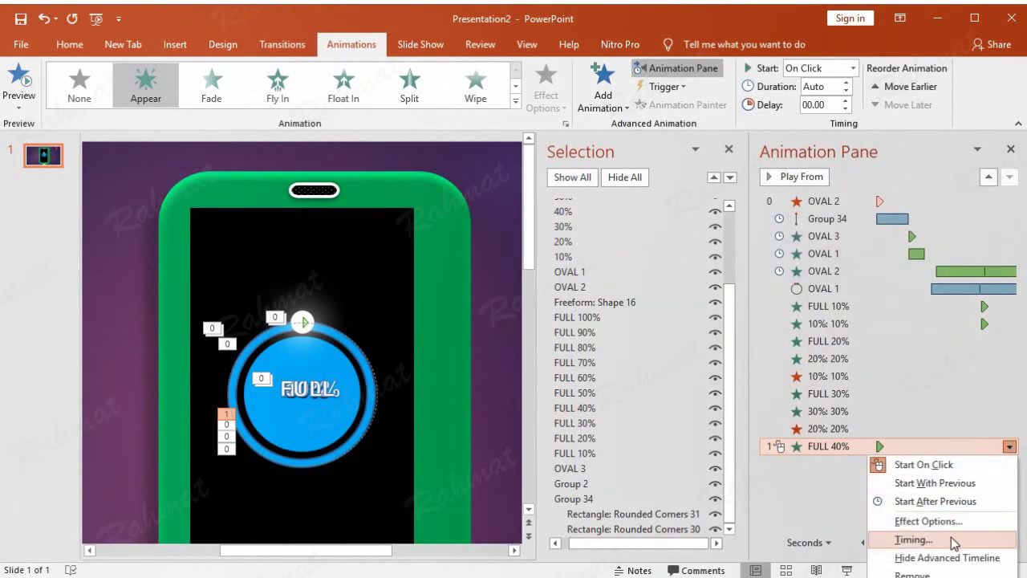
click(953, 540)
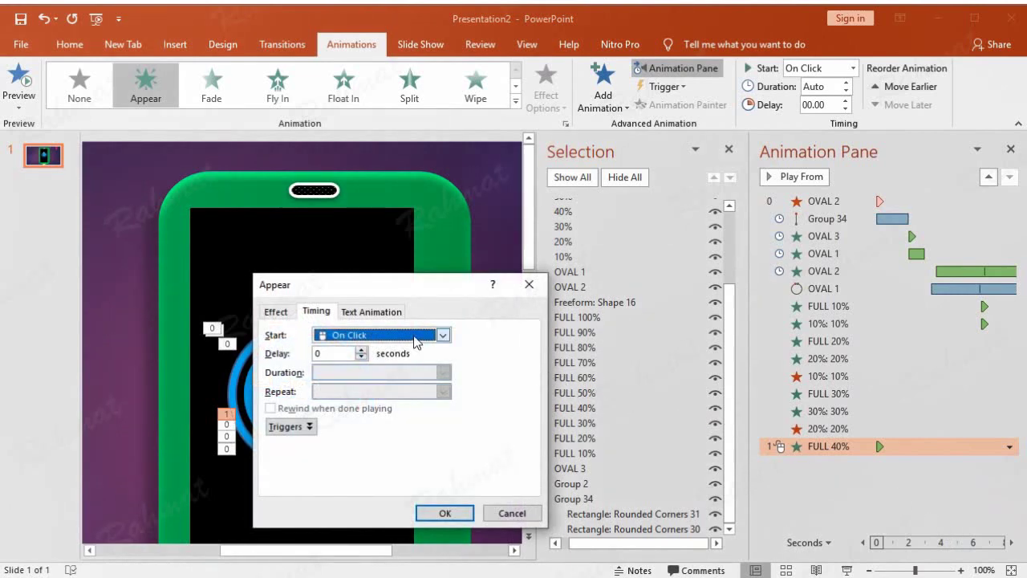
click(415, 337)
click(411, 363)
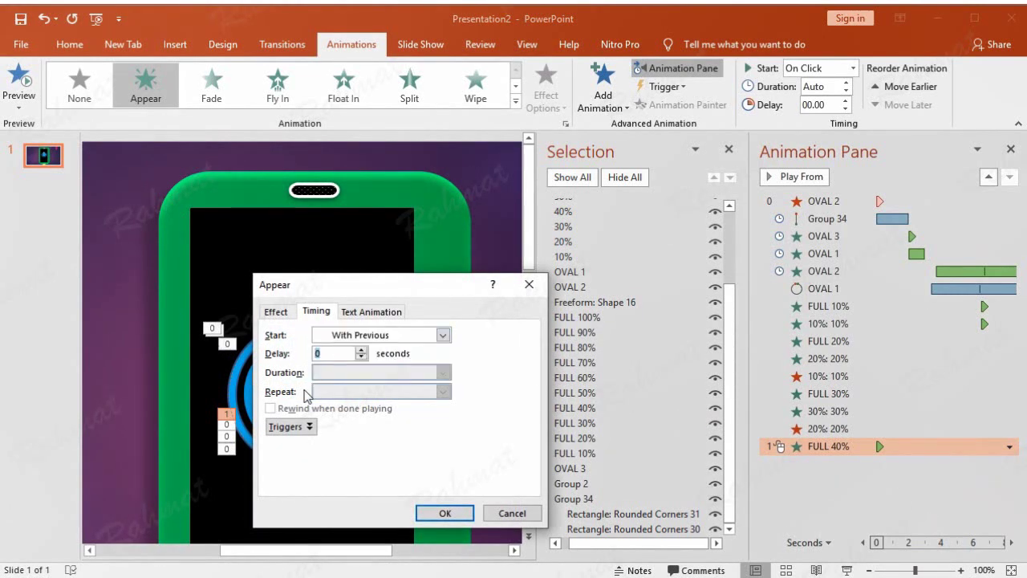
click(339, 353)
text(12.5)
key(Return)
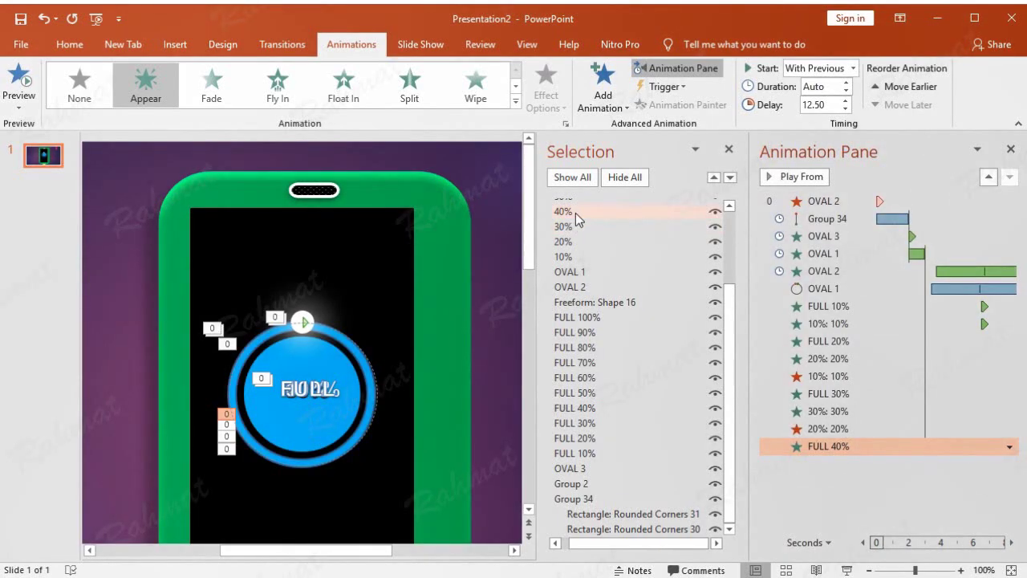
Give the 40% label an Appear entrance starting With Previous after 12.5 seconds.
click(575, 213)
click(603, 88)
click(607, 157)
click(1009, 464)
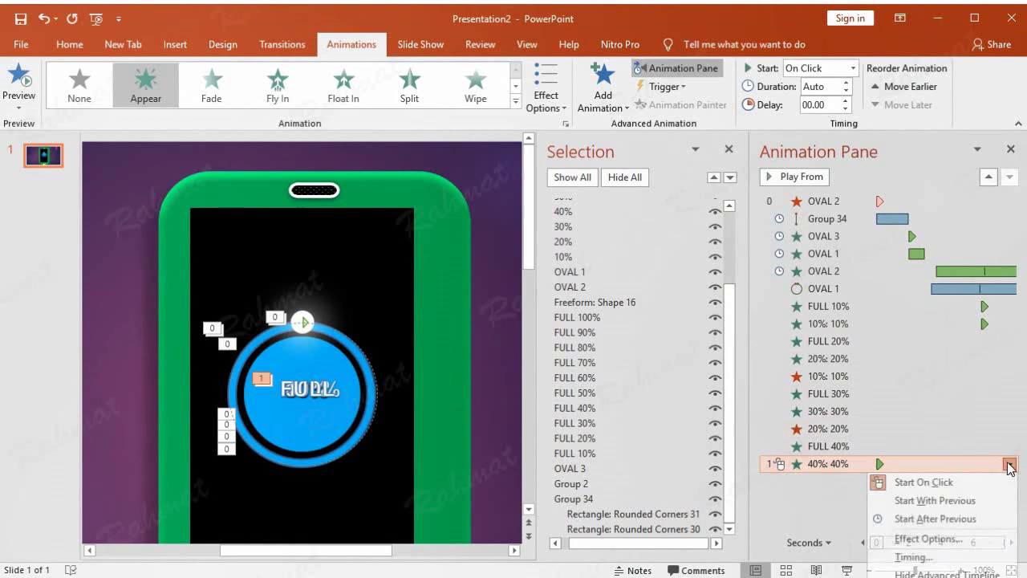
click(913, 557)
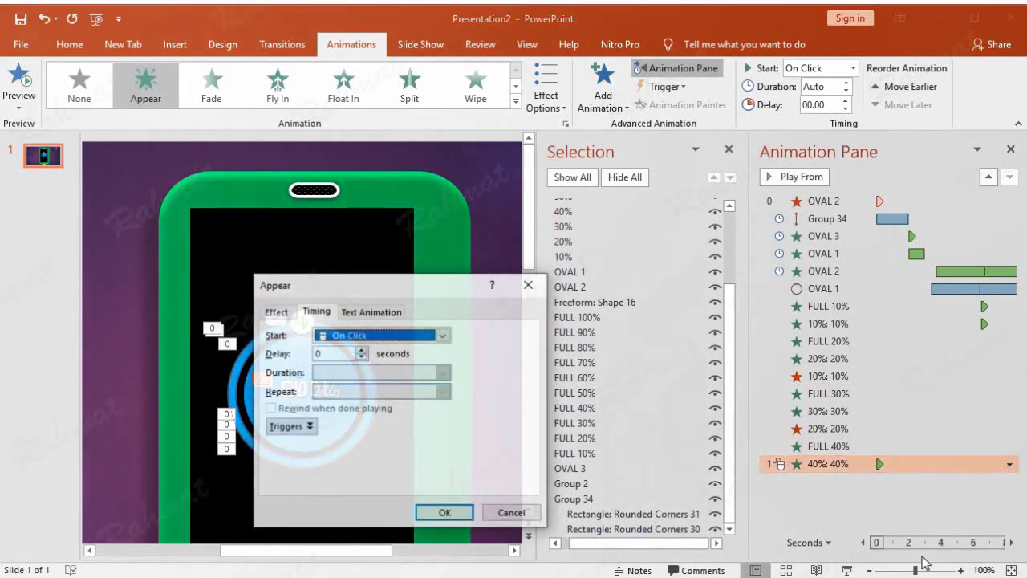
click(442, 334)
click(353, 363)
text(12.5)
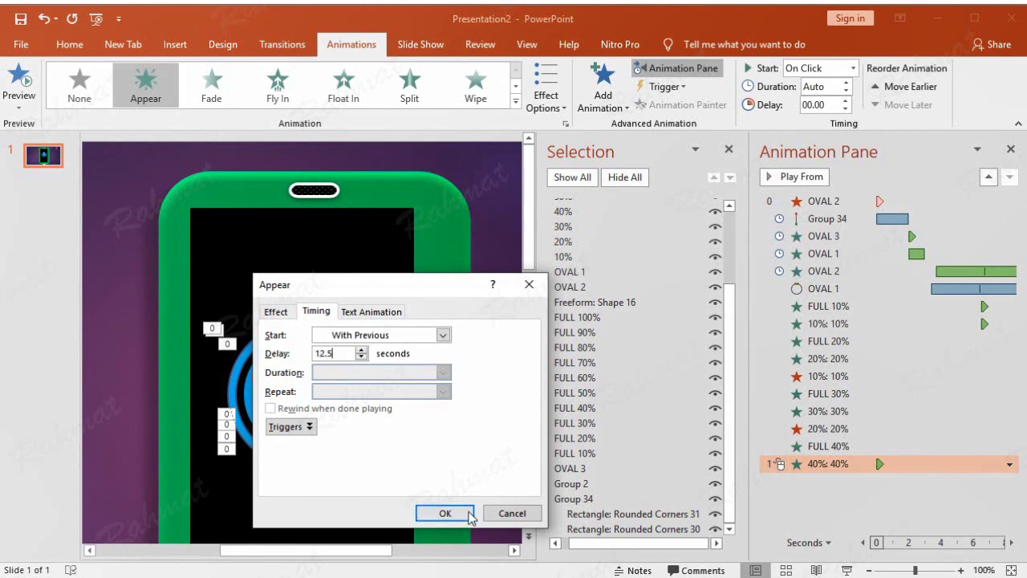
click(454, 512)
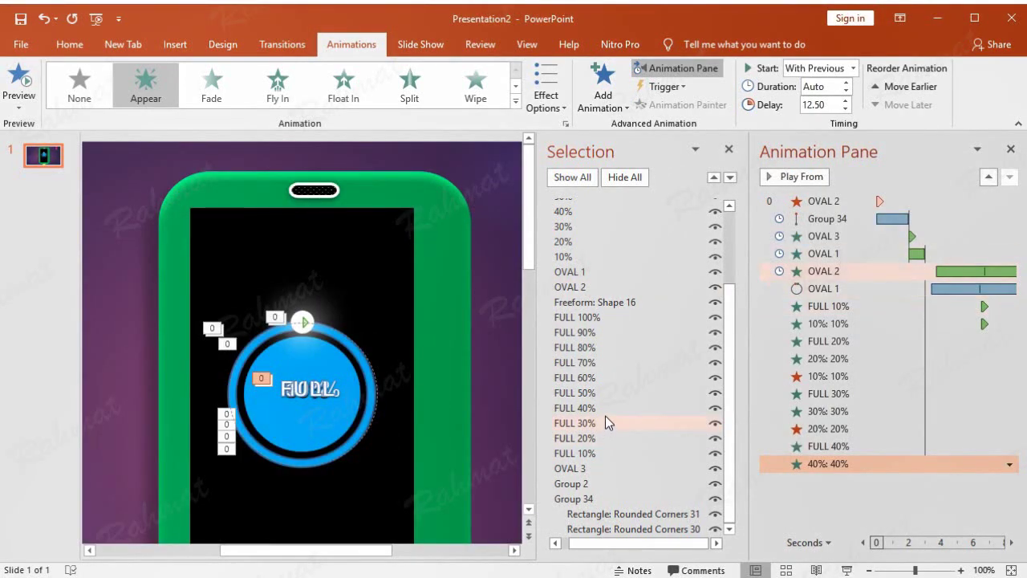
Add a Disappear exit to the 30% label, With Previous at a 12.5-second delay.
click(590, 231)
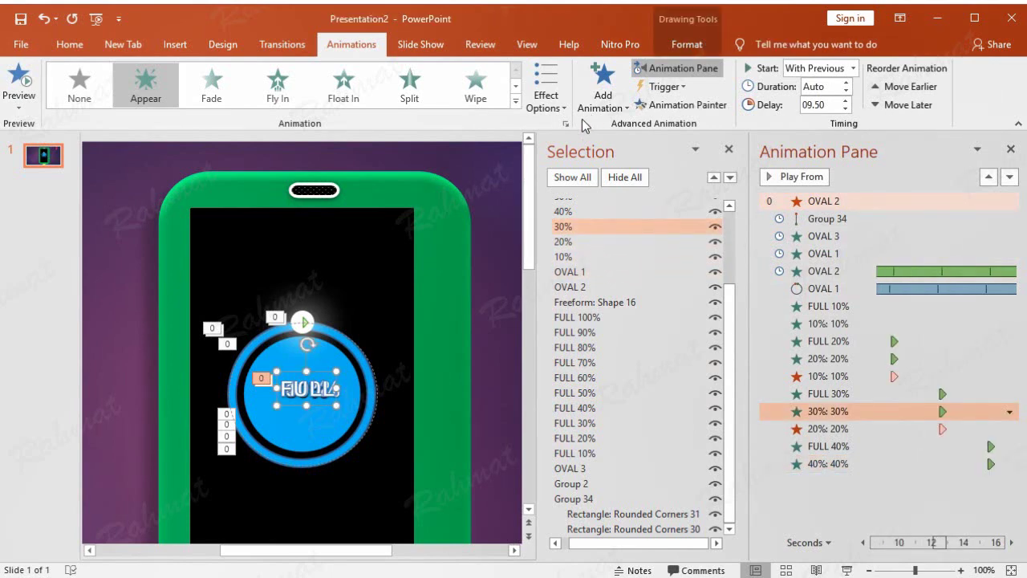
click(603, 87)
click(633, 555)
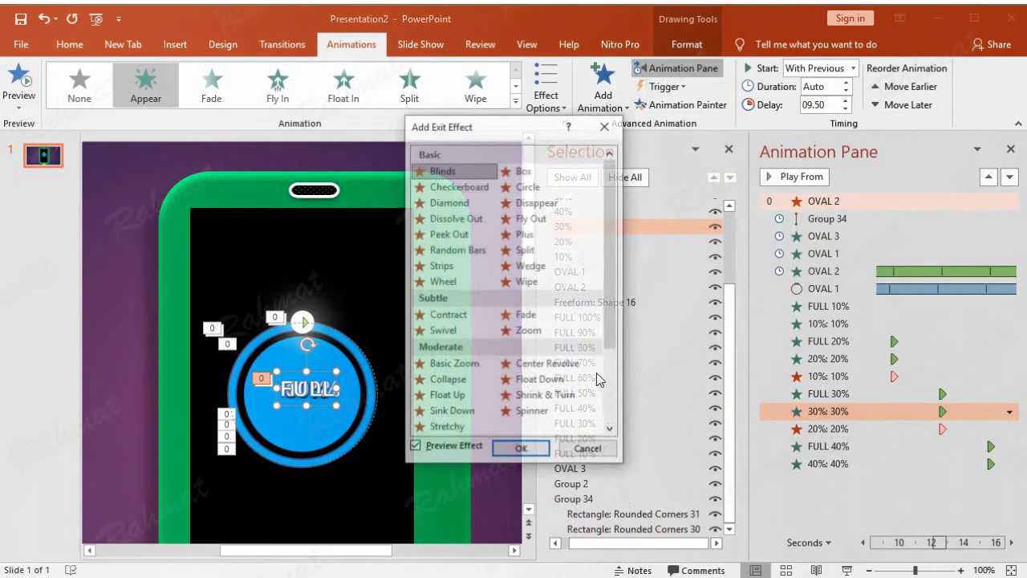
click(553, 202)
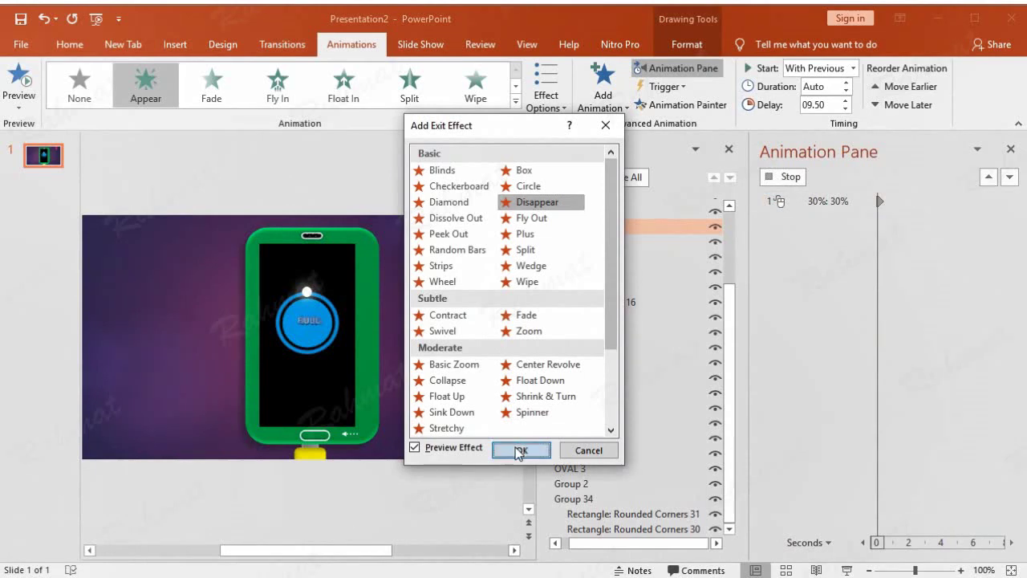
click(519, 449)
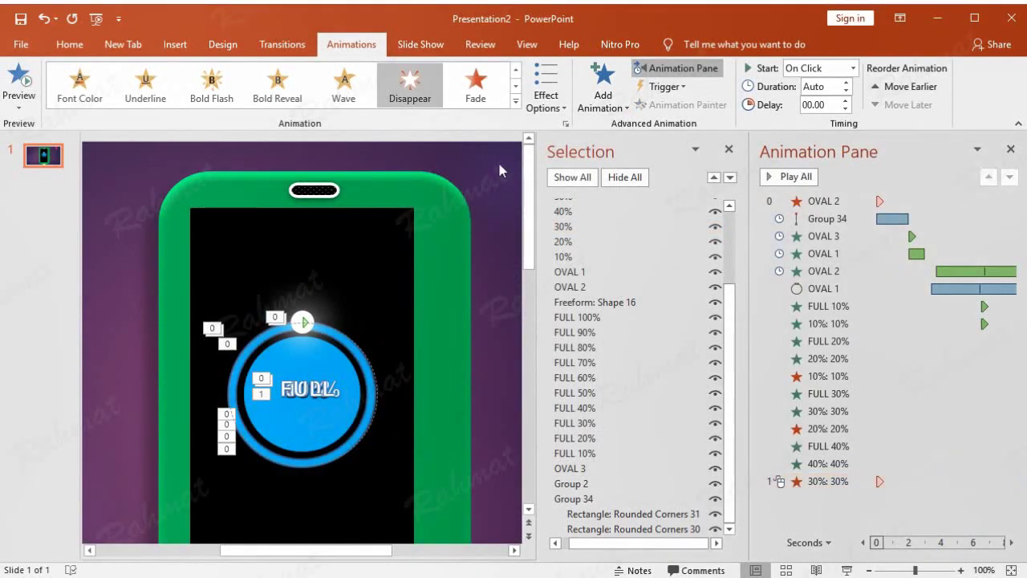
click(1010, 482)
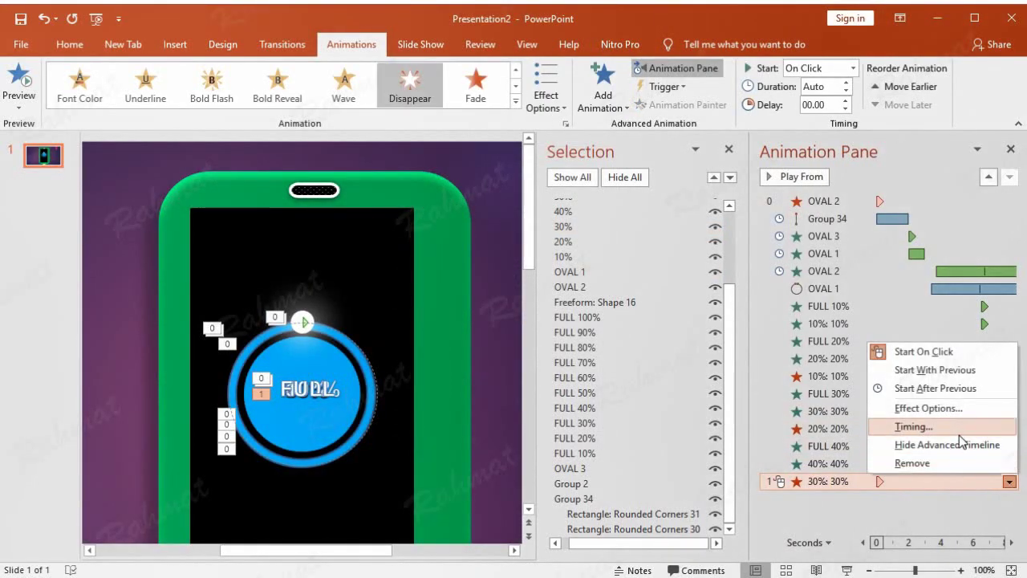
click(922, 426)
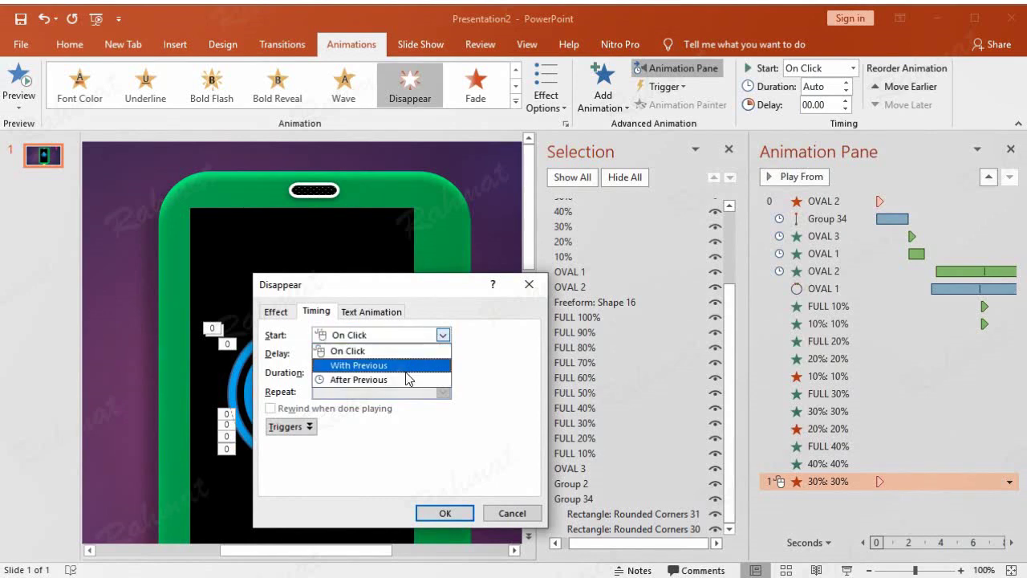
click(409, 368)
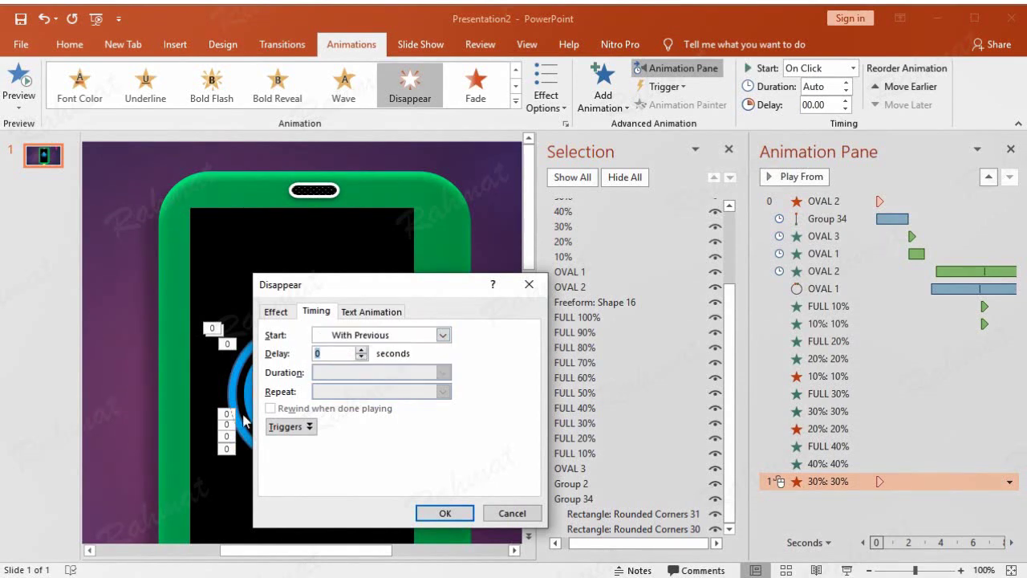
key(Return)
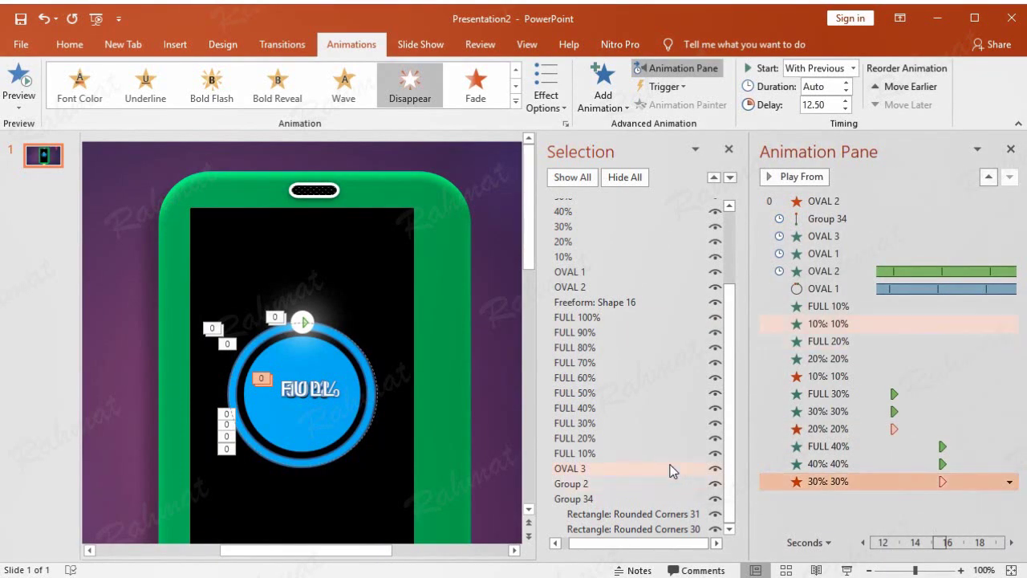
Give the FULL 50% label an Appear entrance, With Previous, delayed 15.5 seconds.
click(592, 393)
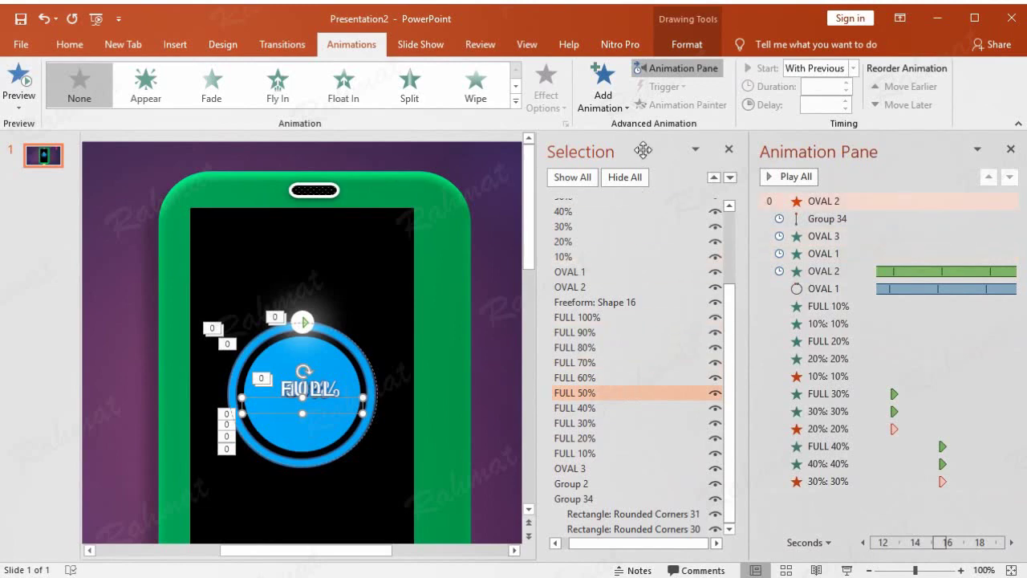
click(614, 104)
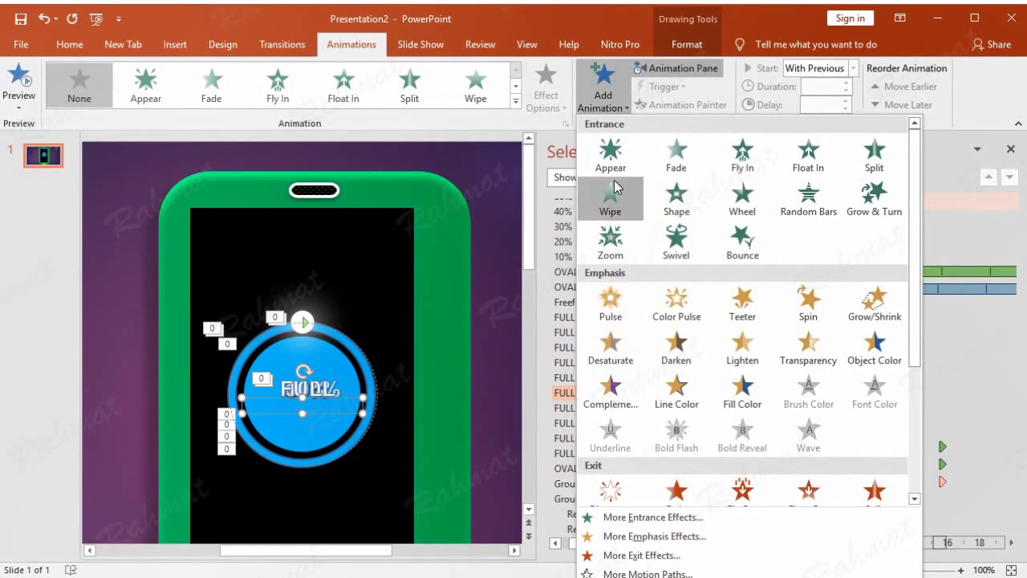
click(610, 160)
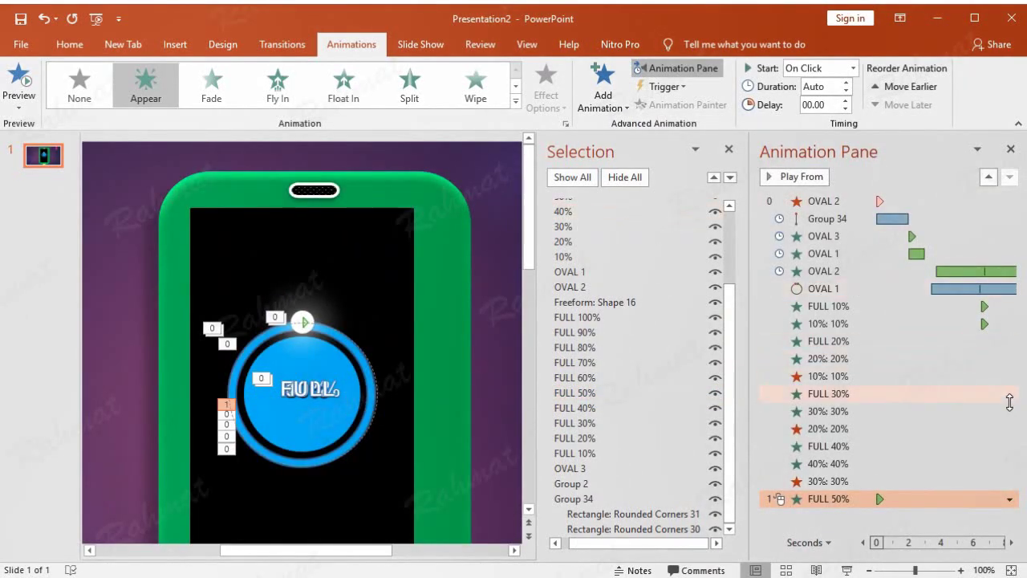
click(1010, 499)
click(934, 444)
click(405, 337)
click(359, 365)
click(443, 335)
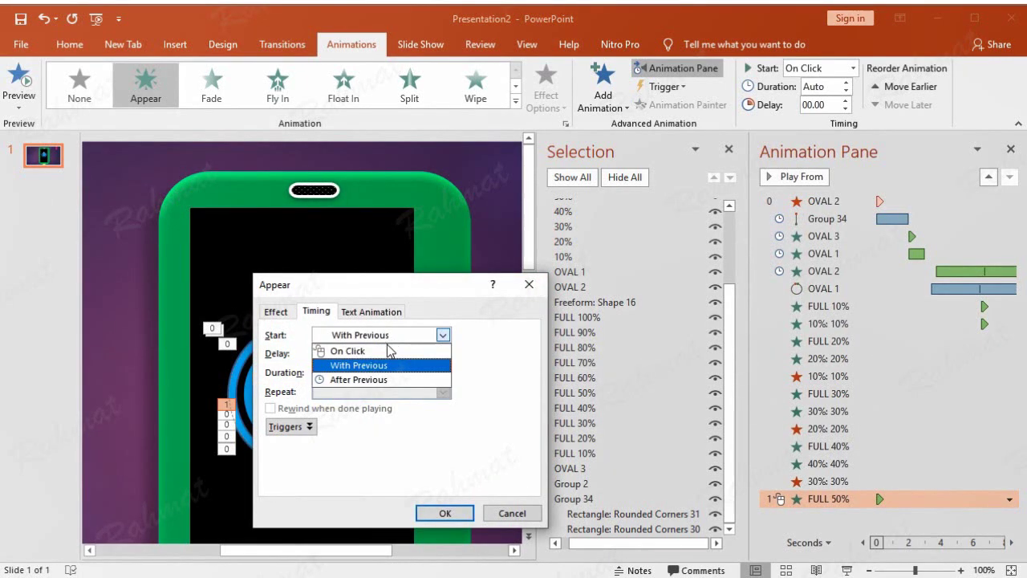
click(384, 337)
click(336, 353)
text(15.5)
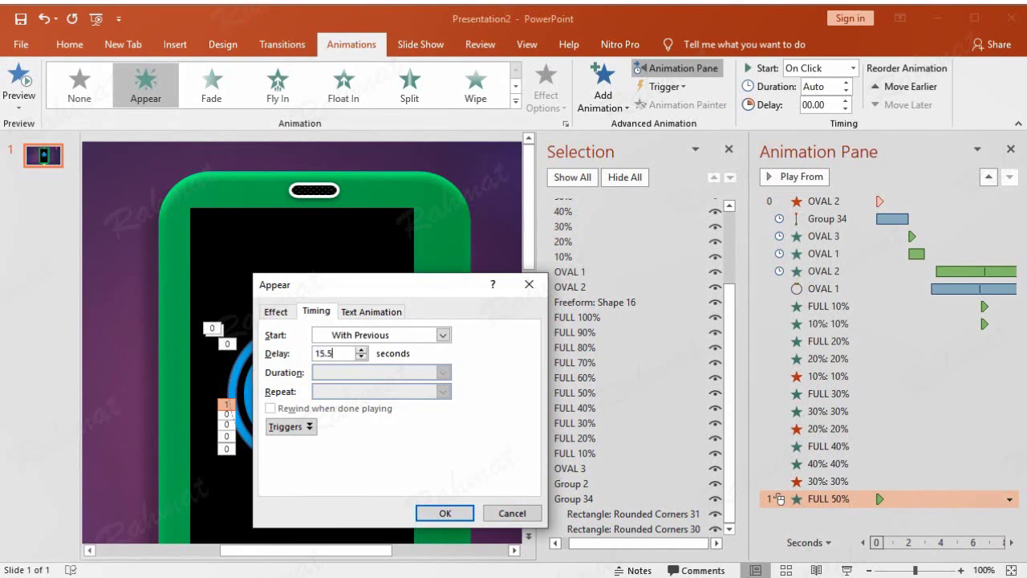
click(456, 514)
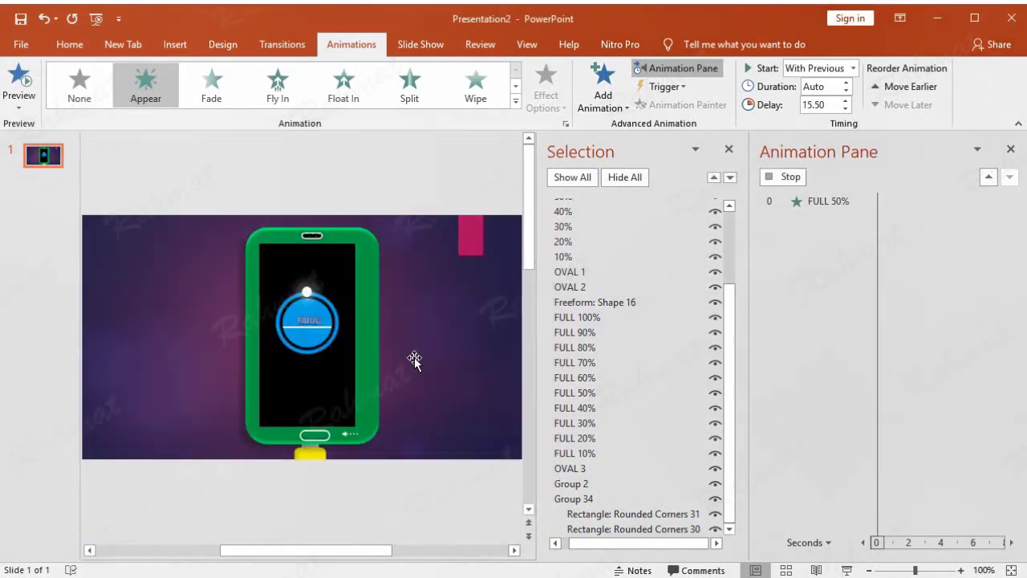
Give the 50% label an Appear entrance starting With Previous after 15.5 seconds.
scroll(585, 249, up, 5)
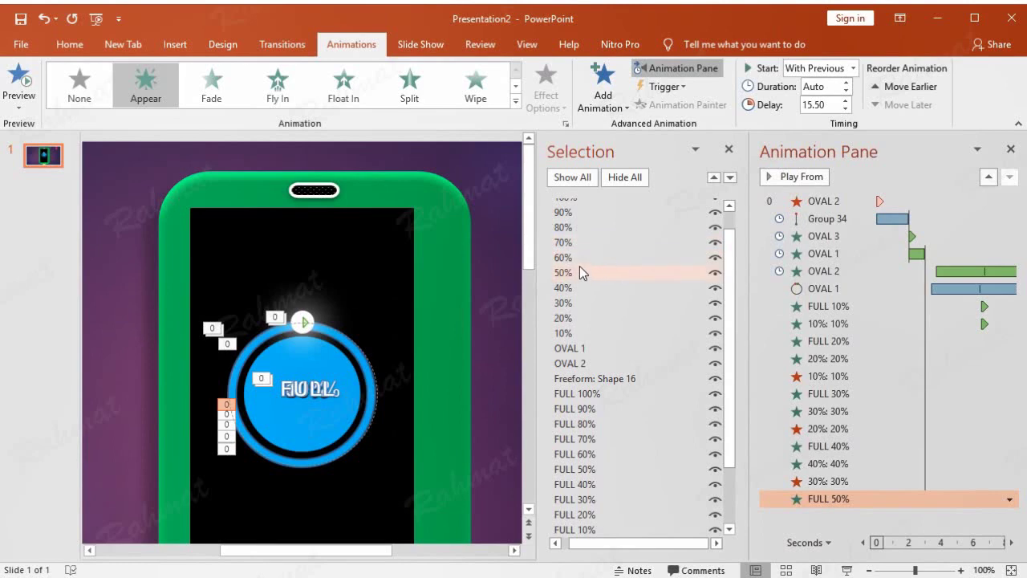
click(580, 270)
click(602, 90)
click(610, 157)
click(1009, 517)
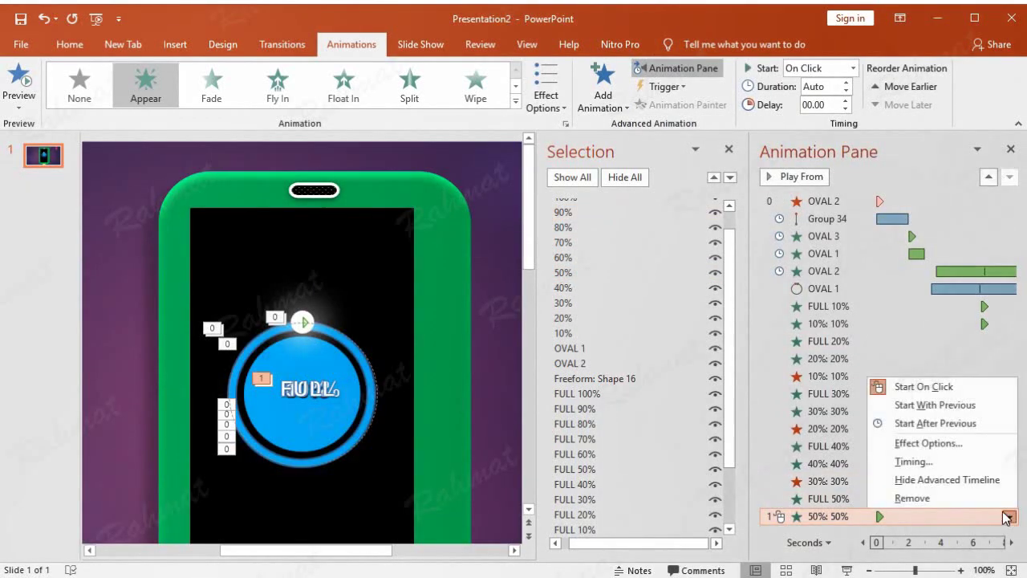
click(923, 461)
click(442, 334)
click(362, 361)
key(Tab)
text(15.5)
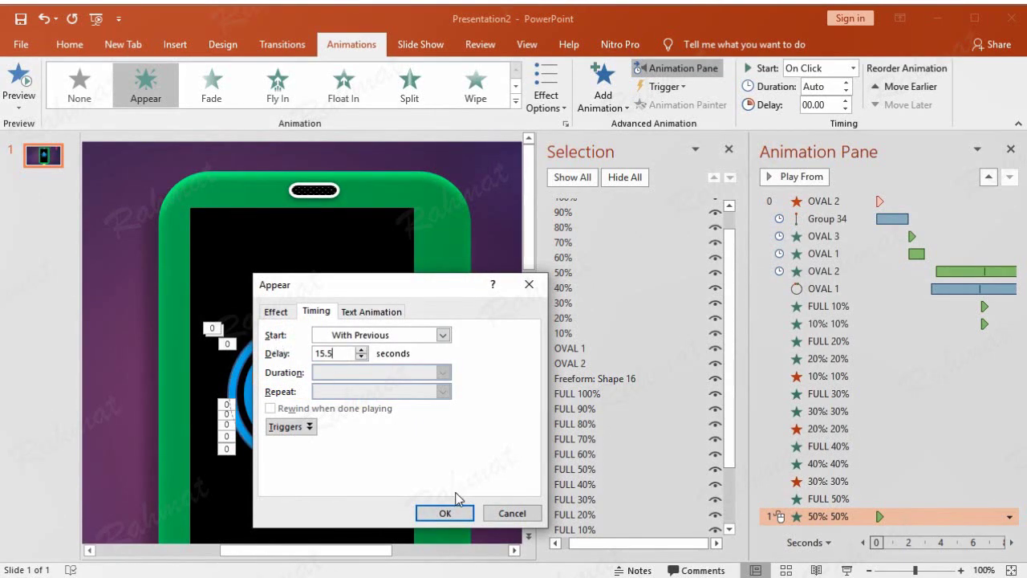
click(449, 511)
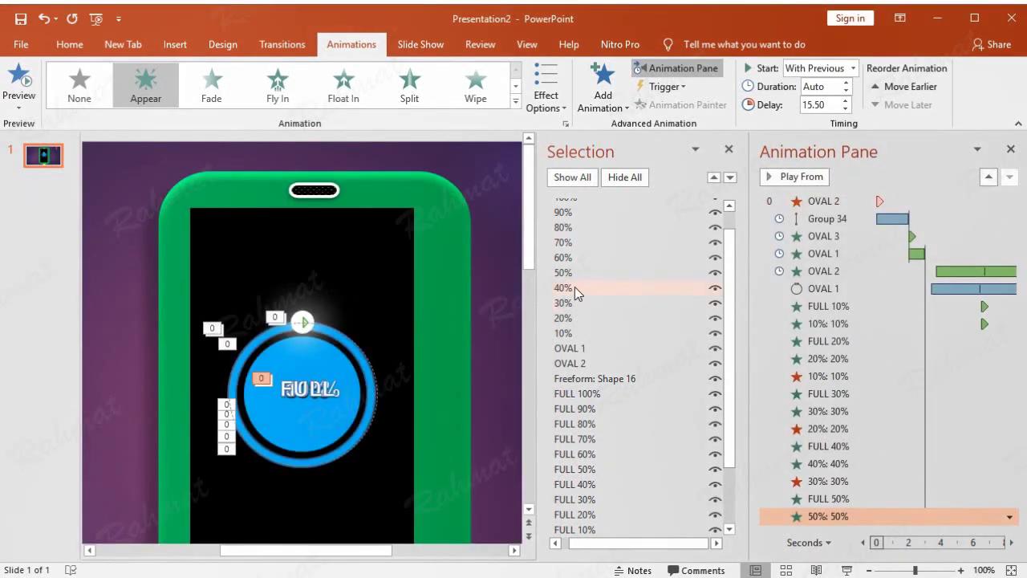
Add a Disappear exit from More Exit Effects to the 40% label, With Previous, 15.5-second delay.
click(575, 288)
click(600, 98)
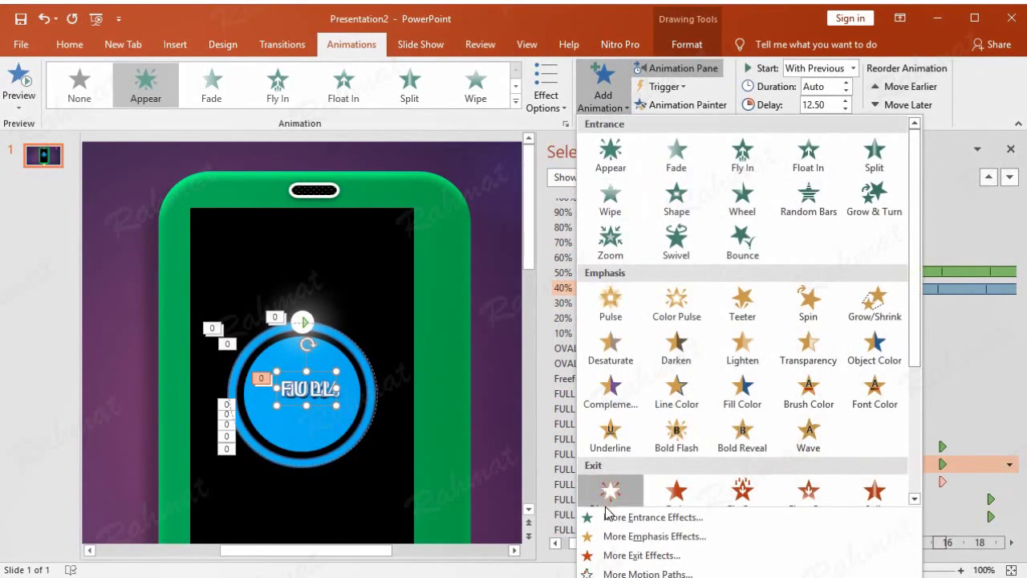
click(634, 554)
click(537, 201)
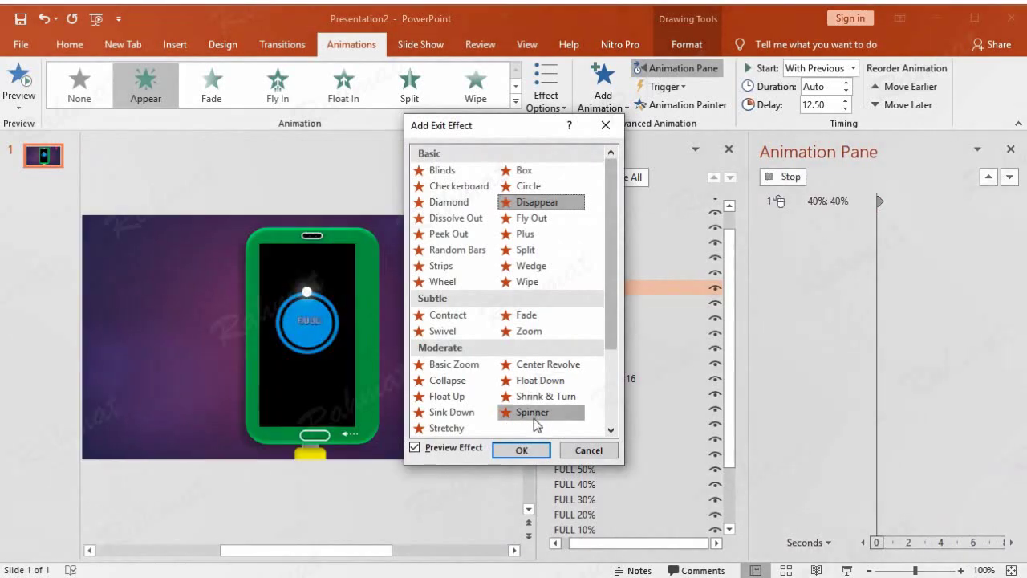
click(522, 450)
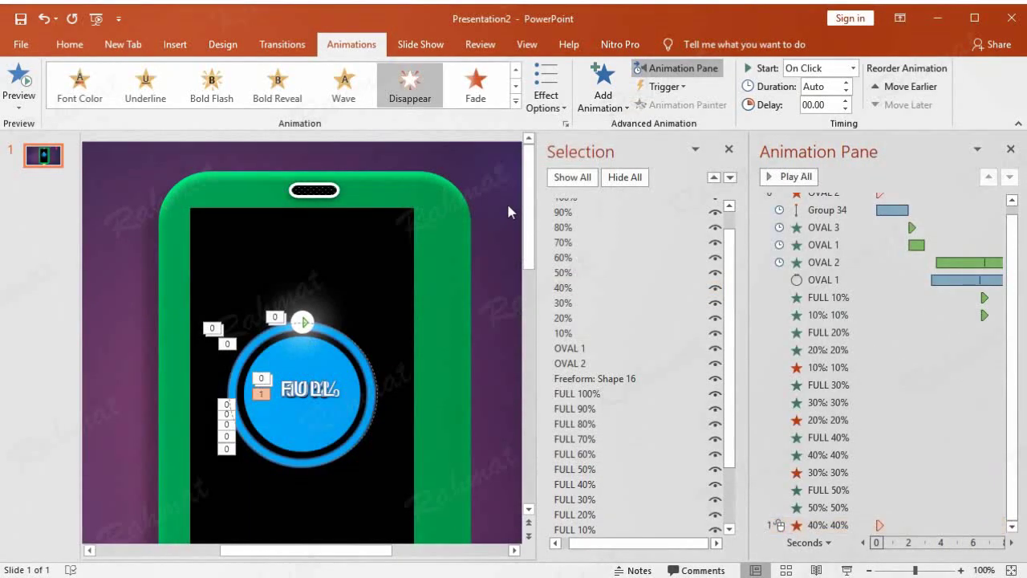
click(995, 525)
click(955, 470)
click(442, 335)
click(365, 362)
key(Tab)
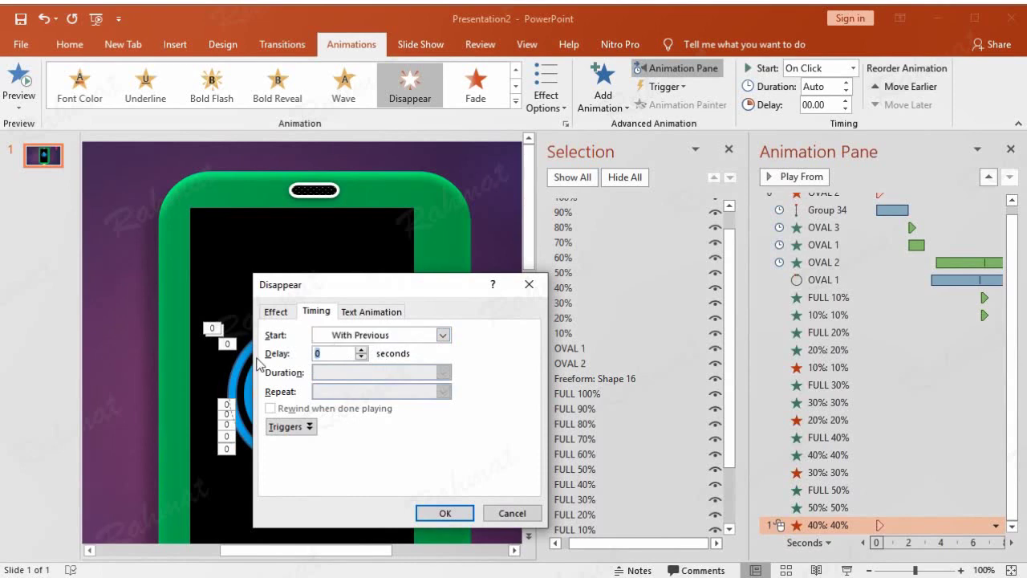
text(5.5)
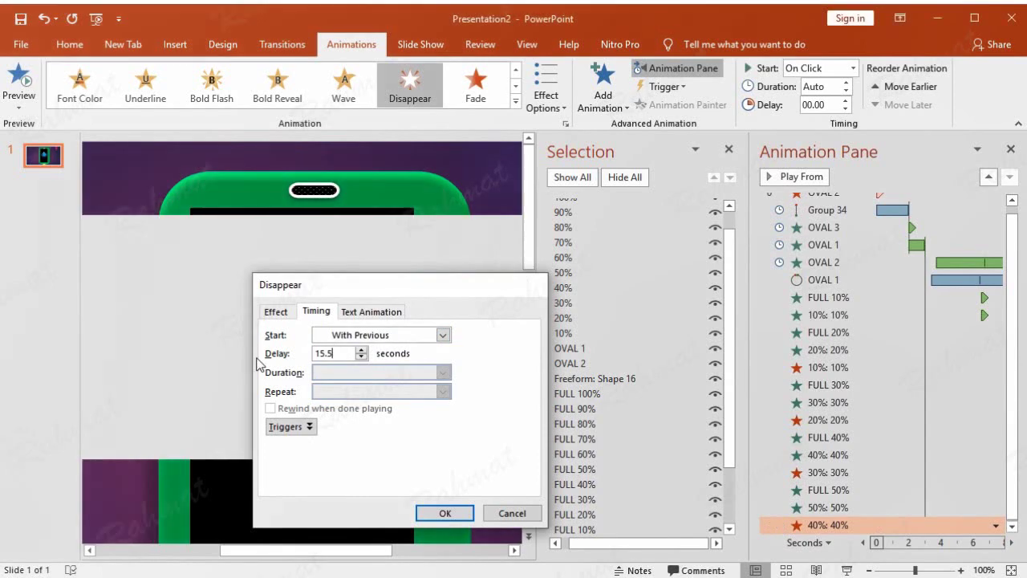
key(Return)
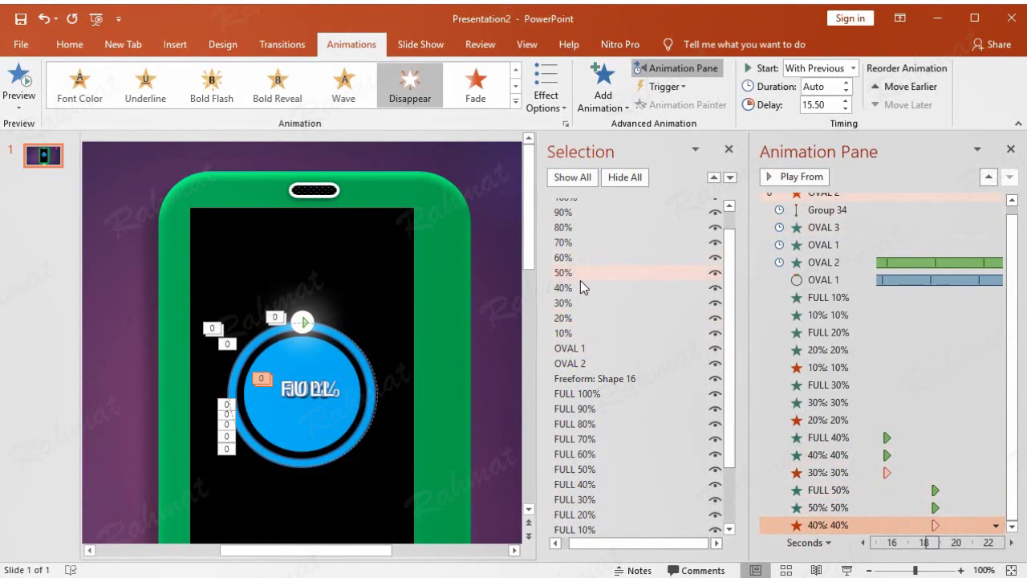
Give the FULL 60% label an Appear entrance, With Previous, delayed 18.5 seconds.
click(593, 450)
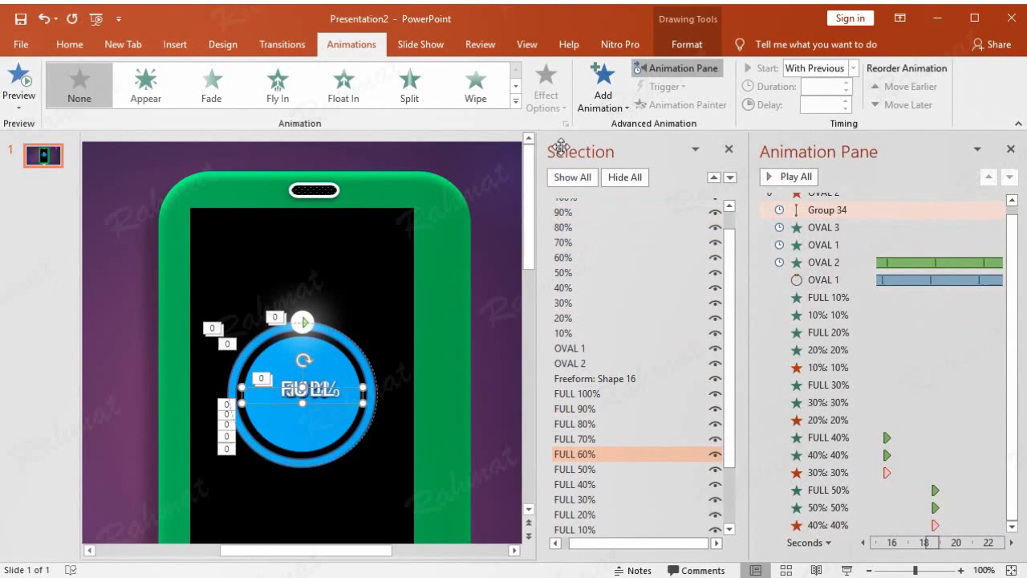
click(606, 108)
click(609, 156)
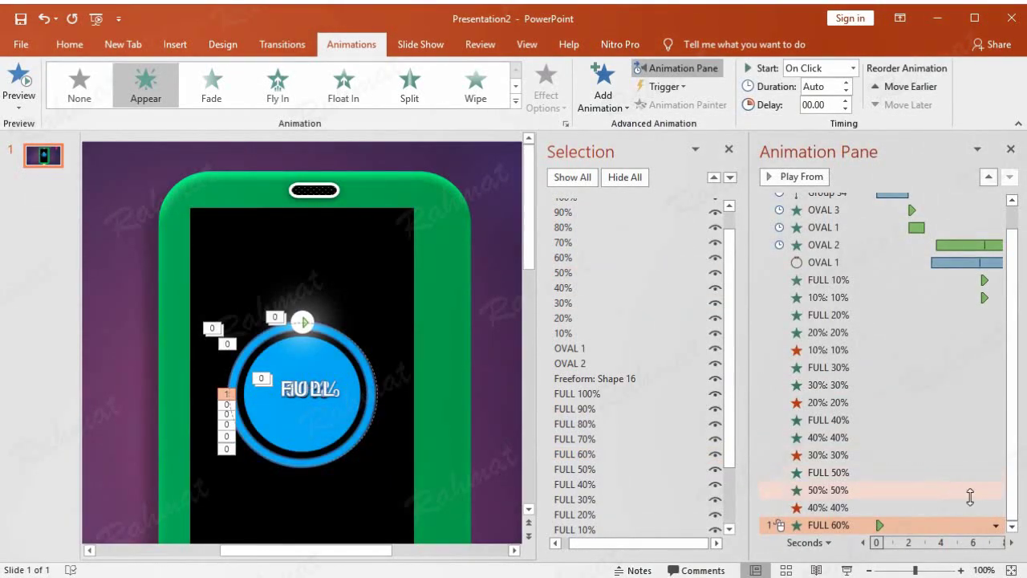
click(995, 525)
click(936, 471)
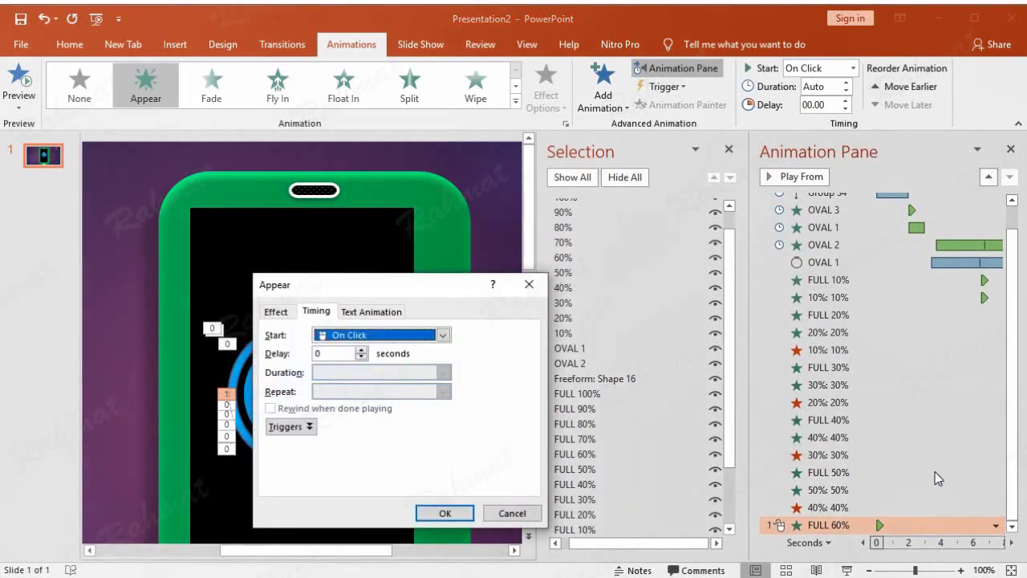
click(443, 334)
click(353, 363)
click(339, 356)
text(18.5)
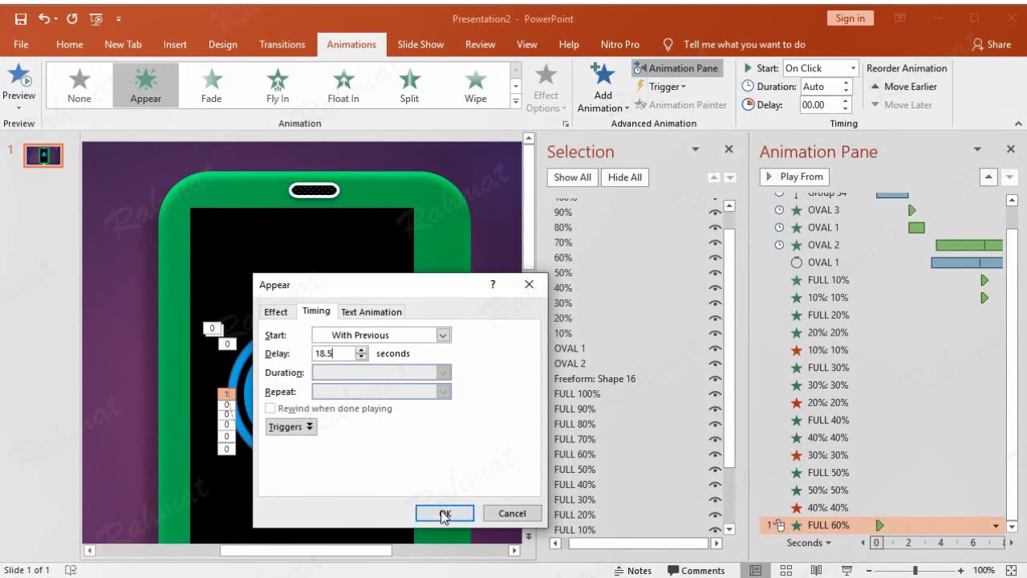
click(445, 513)
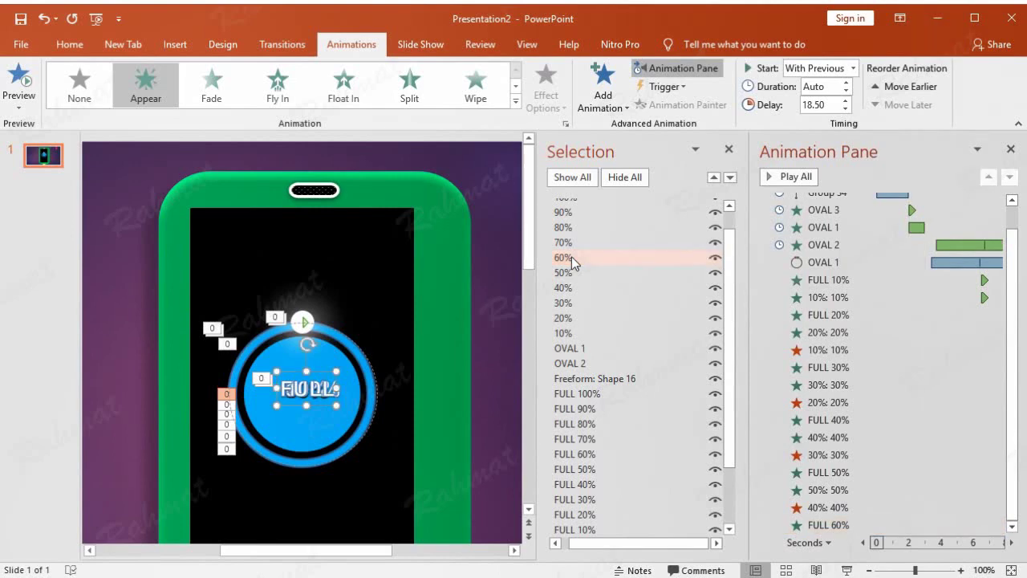
Give the 60% label an Appear entrance starting With Previous after 18.5 seconds.
click(571, 256)
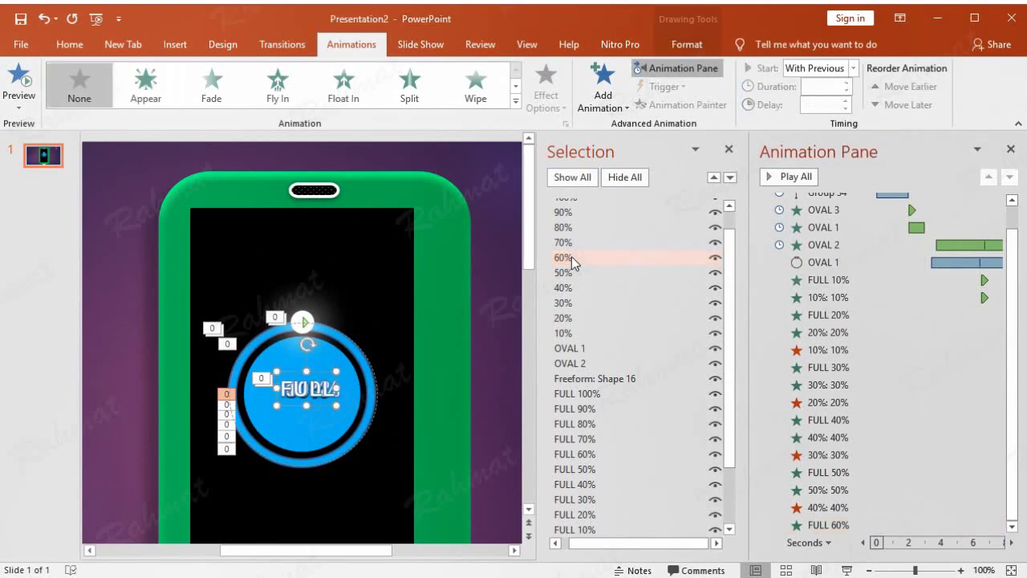
click(606, 104)
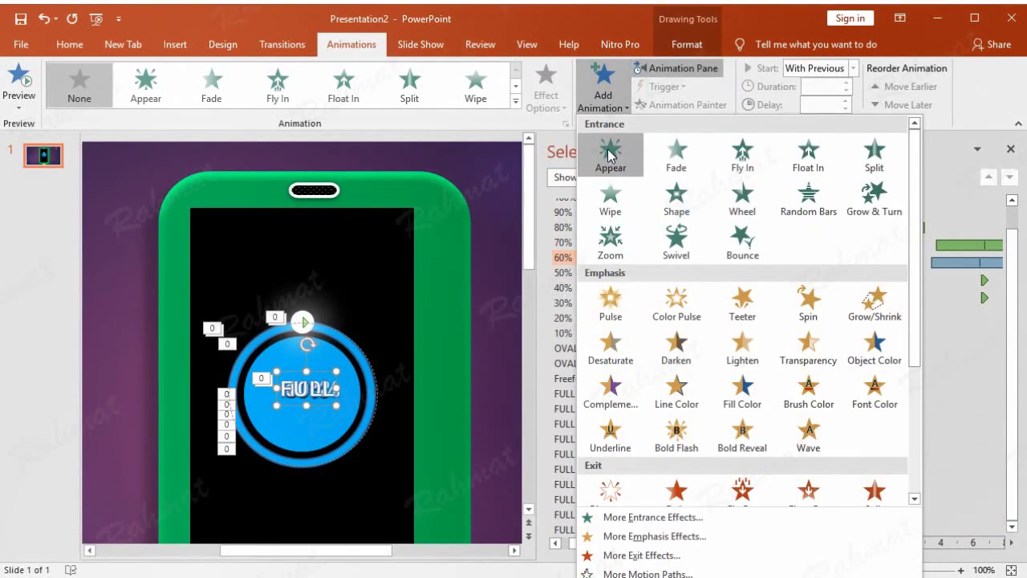
click(609, 149)
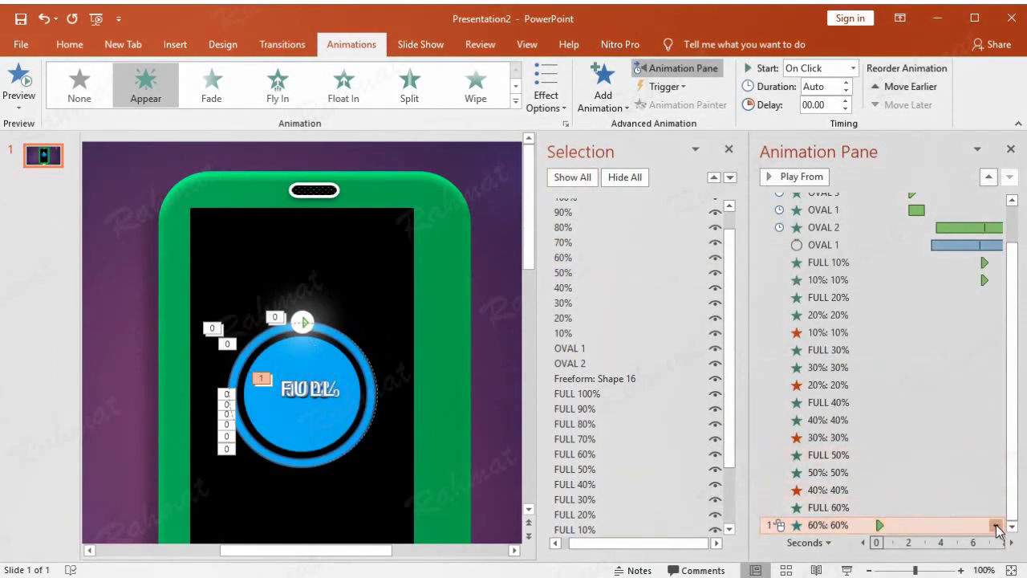
click(997, 527)
click(894, 405)
click(415, 337)
click(394, 365)
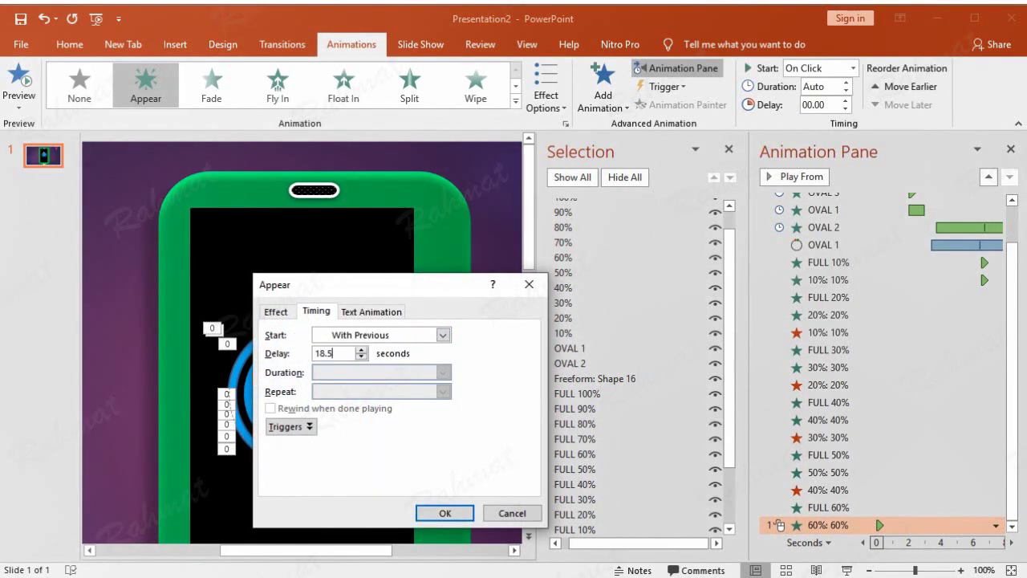
key(Return)
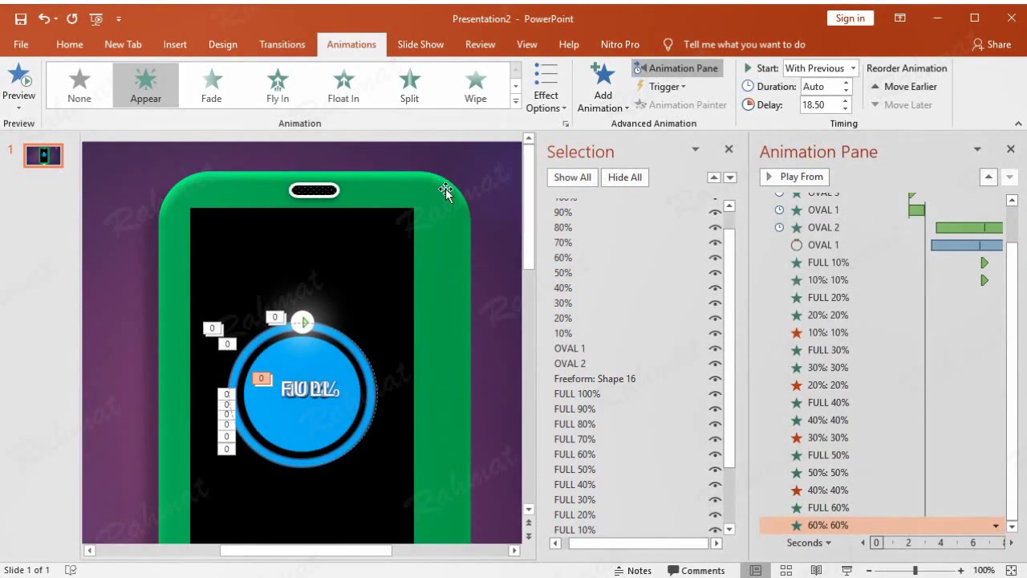
click(580, 274)
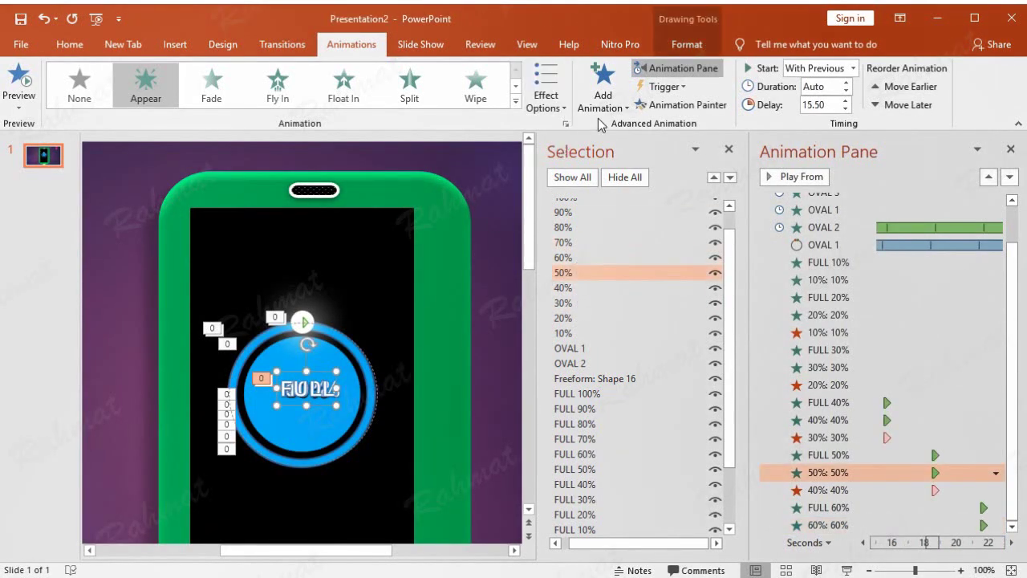
Add a Disappear exit to the 50% label, With Previous at an 18.5-second delay.
click(603, 97)
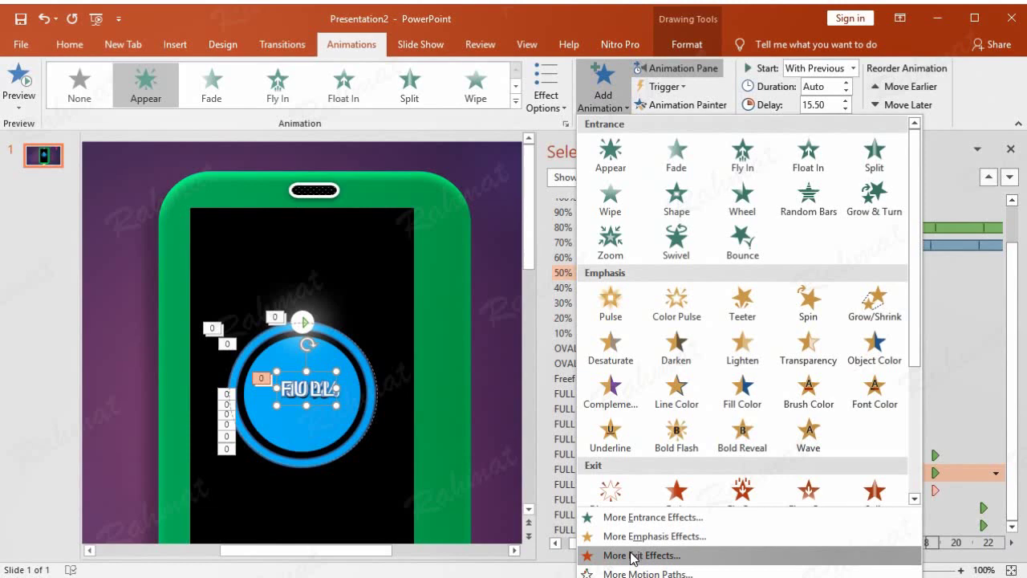
click(630, 552)
click(556, 197)
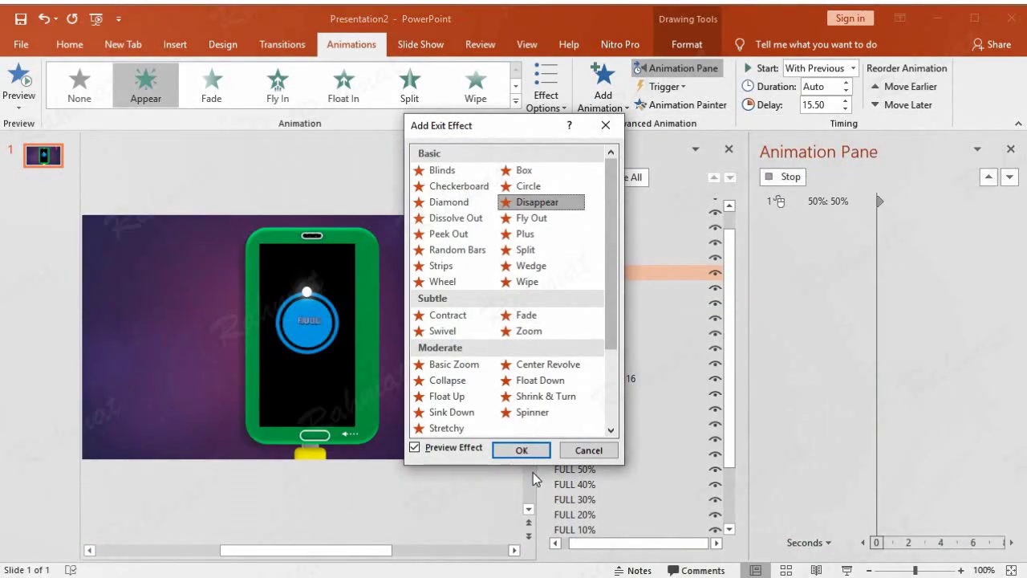
click(539, 449)
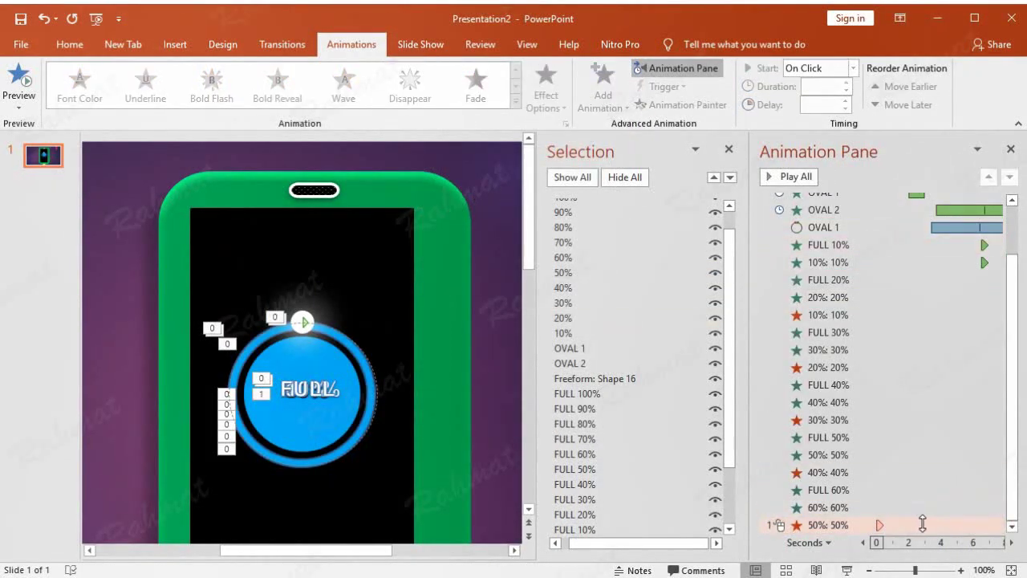
click(995, 527)
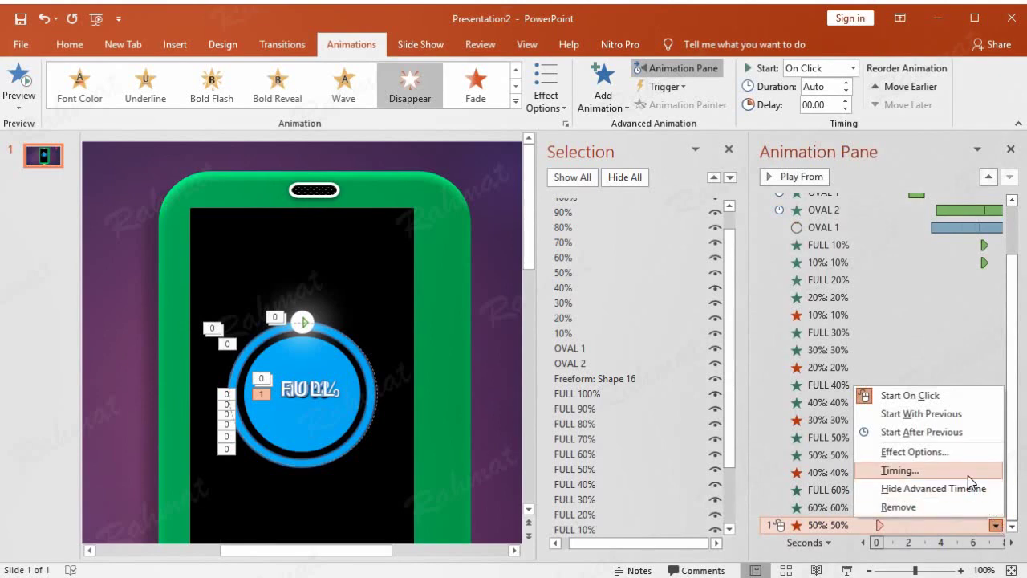
click(968, 475)
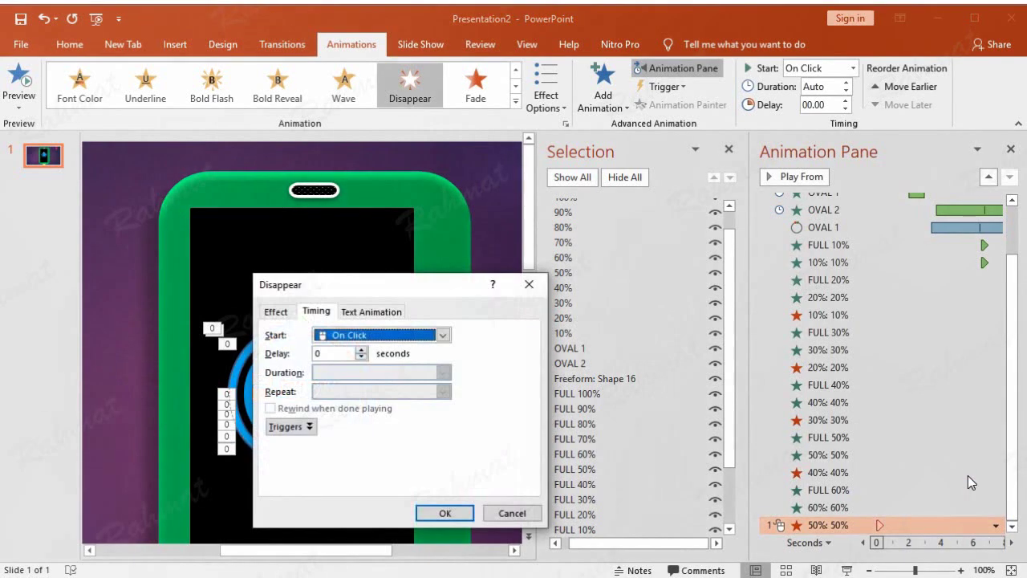
click(377, 337)
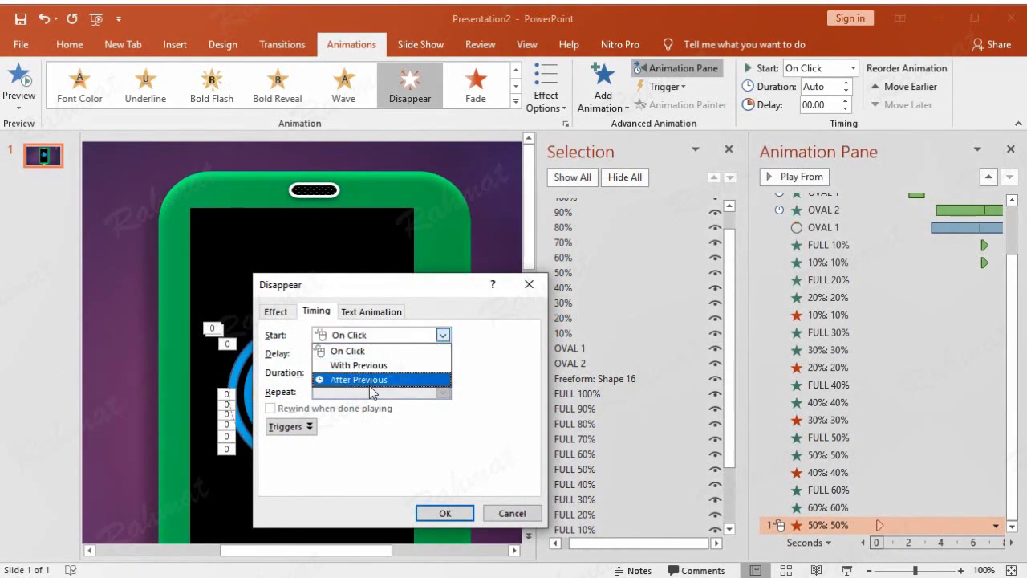
click(375, 366)
text(18.5)
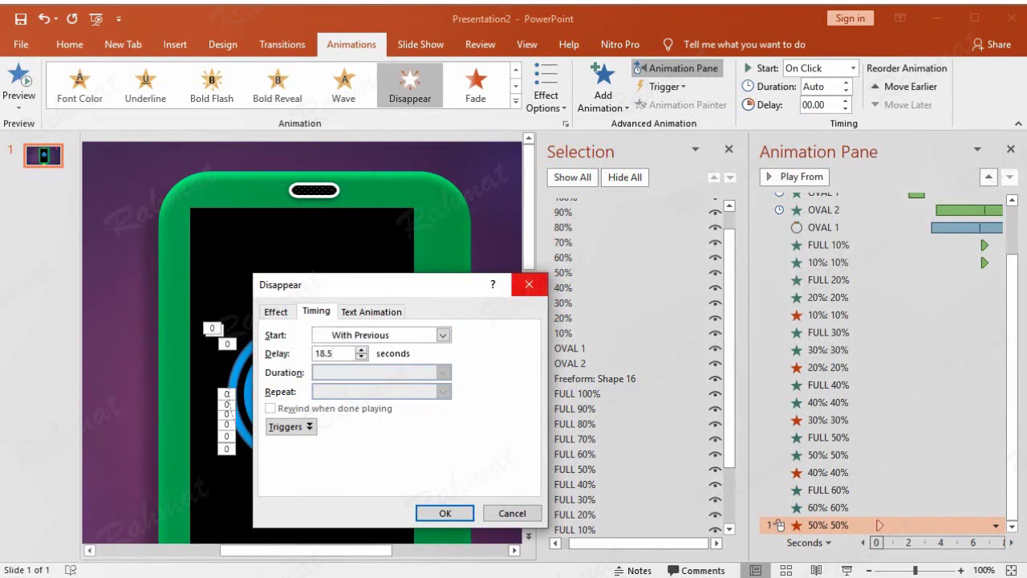
key(Return)
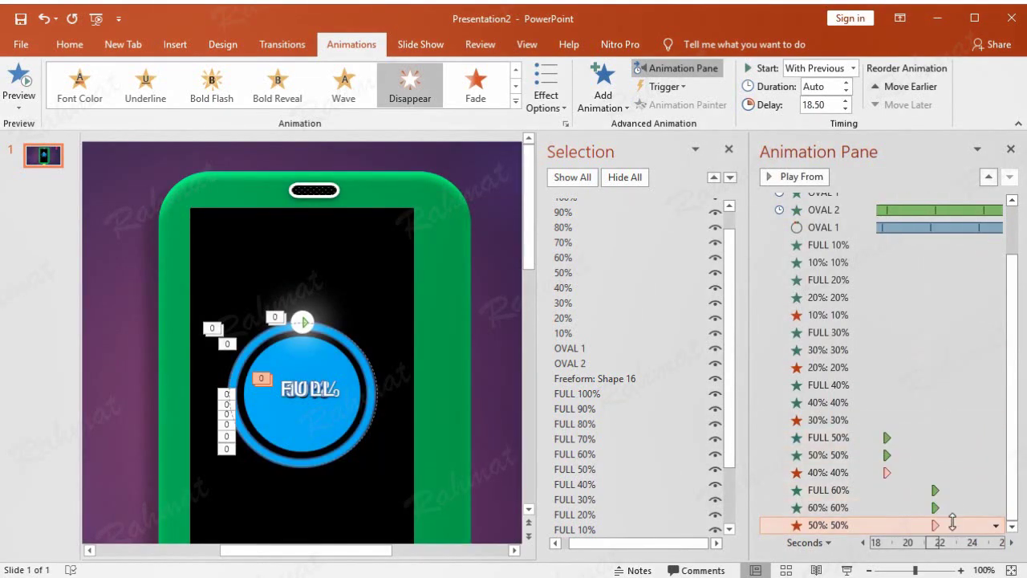
Give the FULL 70% label an Appear entrance, With Previous, delayed 21.5 seconds.
click(595, 245)
click(583, 438)
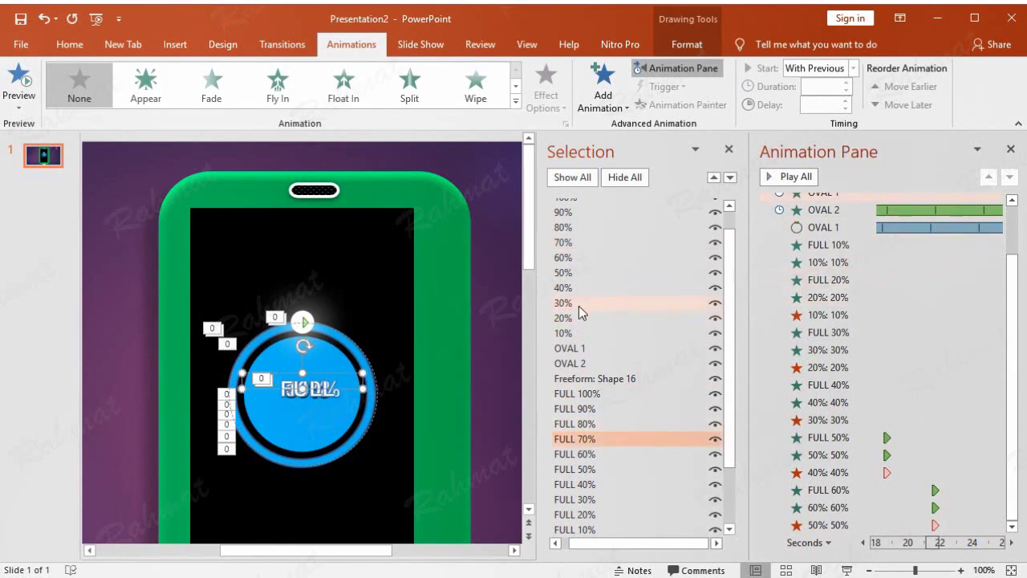
click(586, 107)
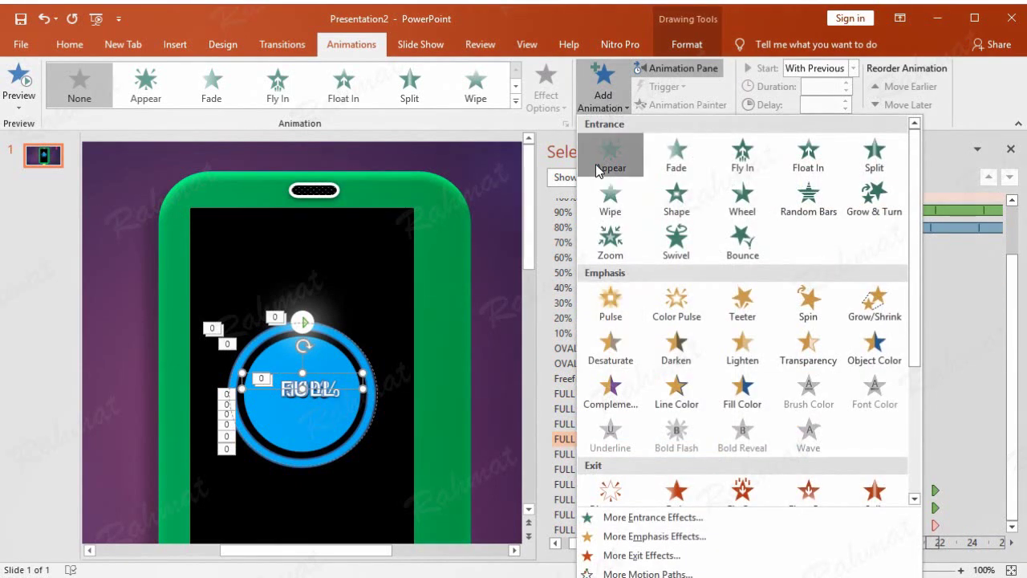
click(604, 165)
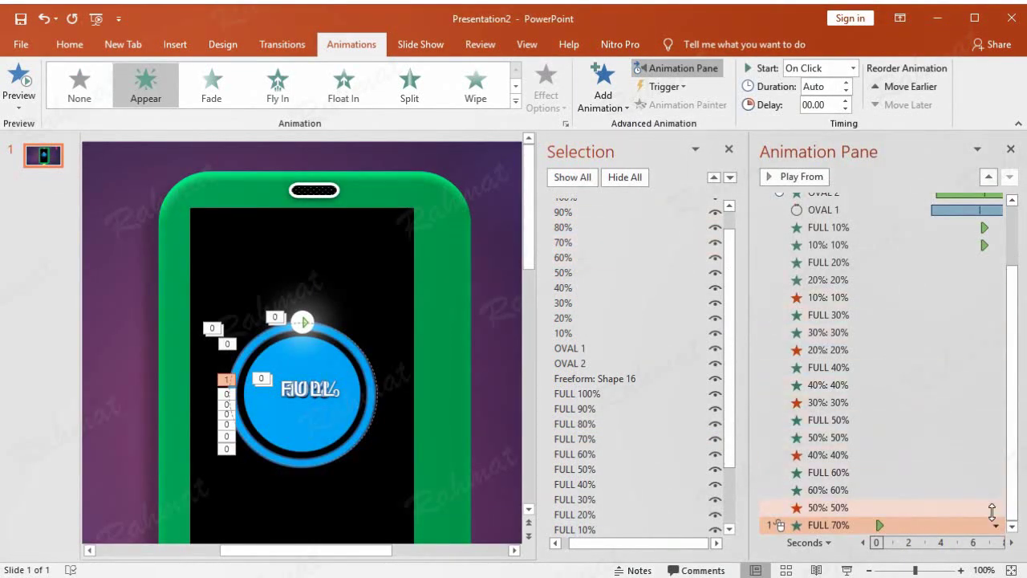
click(996, 524)
click(939, 474)
click(409, 333)
click(385, 363)
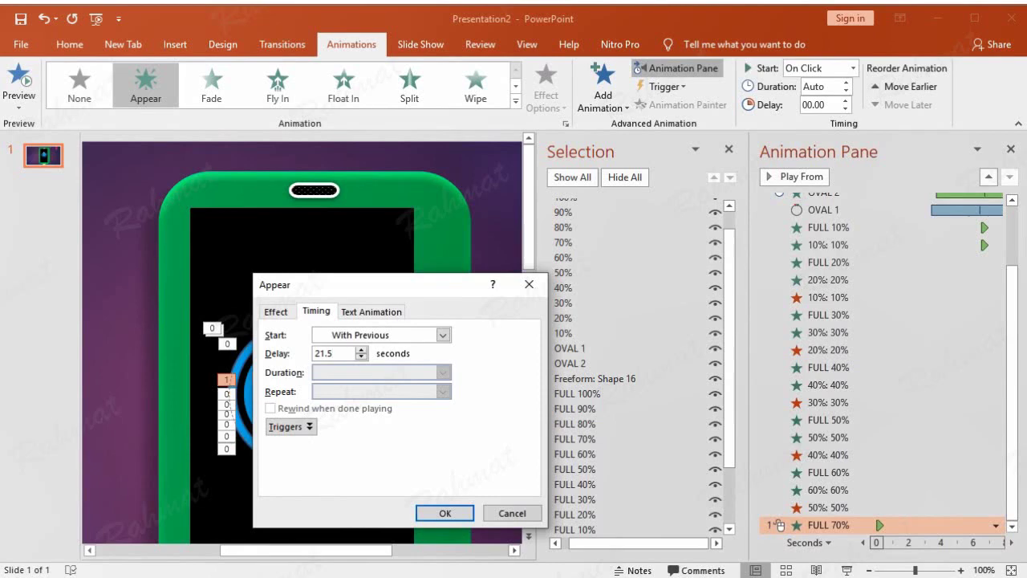
click(445, 513)
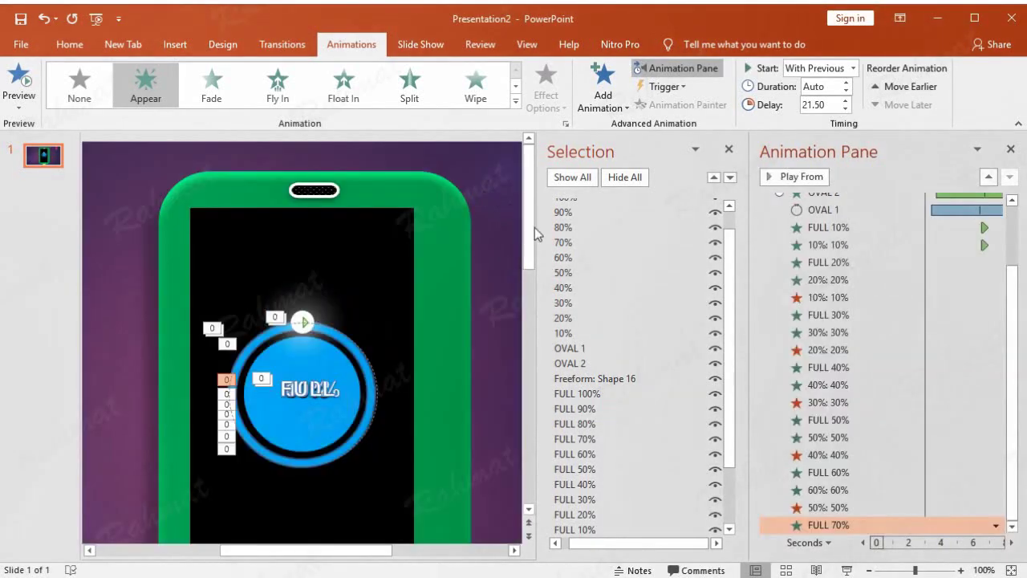
Give the 70% label an Appear entrance starting With Previous after 21.5 seconds.
click(603, 95)
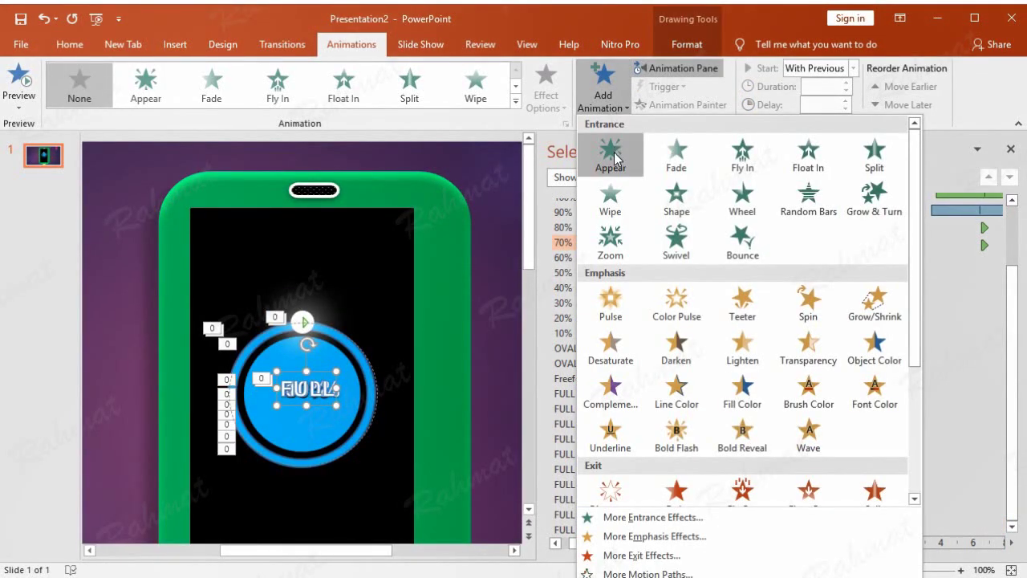
click(608, 157)
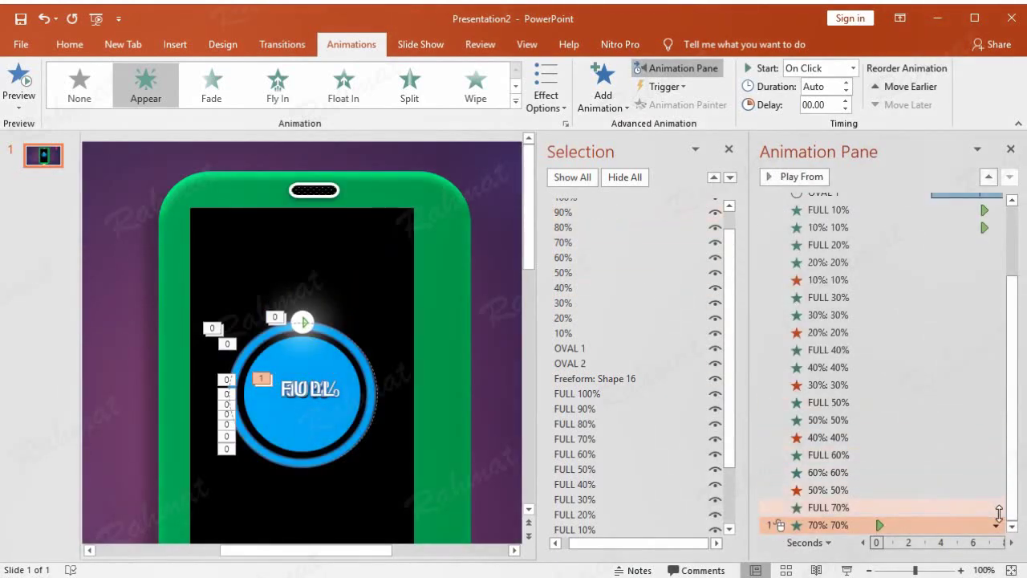
click(996, 525)
click(945, 474)
click(406, 337)
click(396, 363)
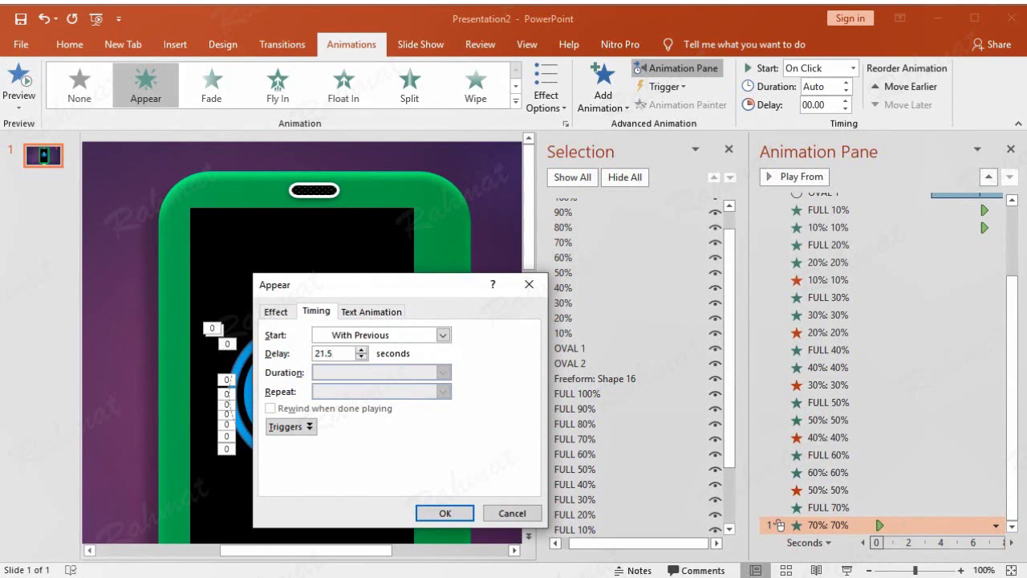
click(445, 514)
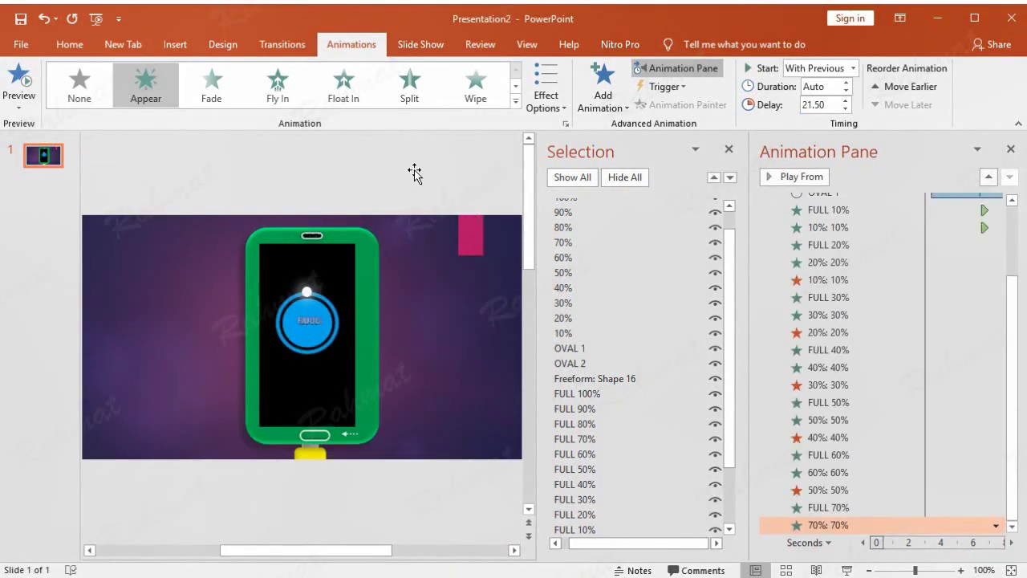
click(573, 252)
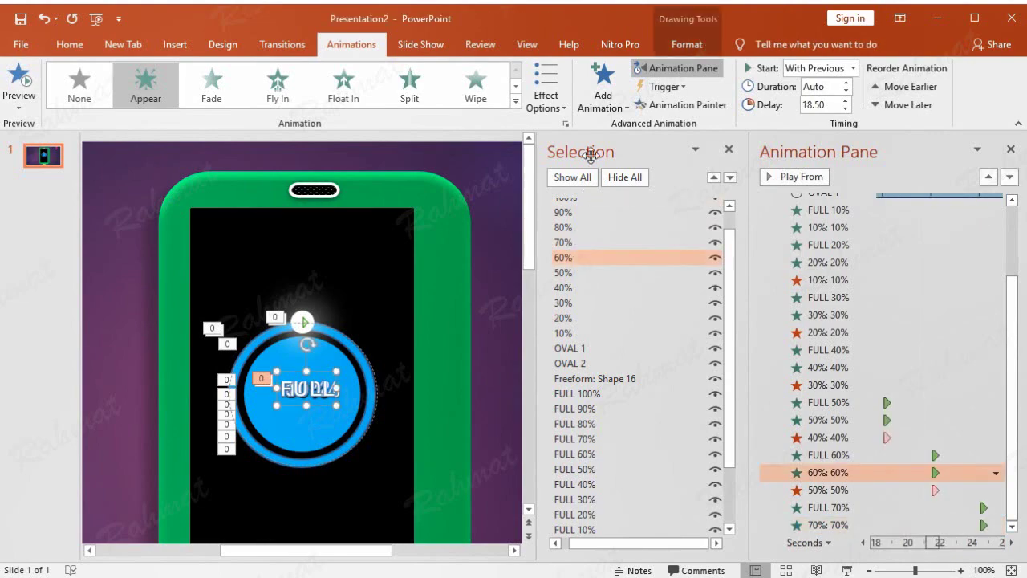
Add a Disappear exit to the 60% label, starting With Previous after a 21.5-second delay.
click(602, 87)
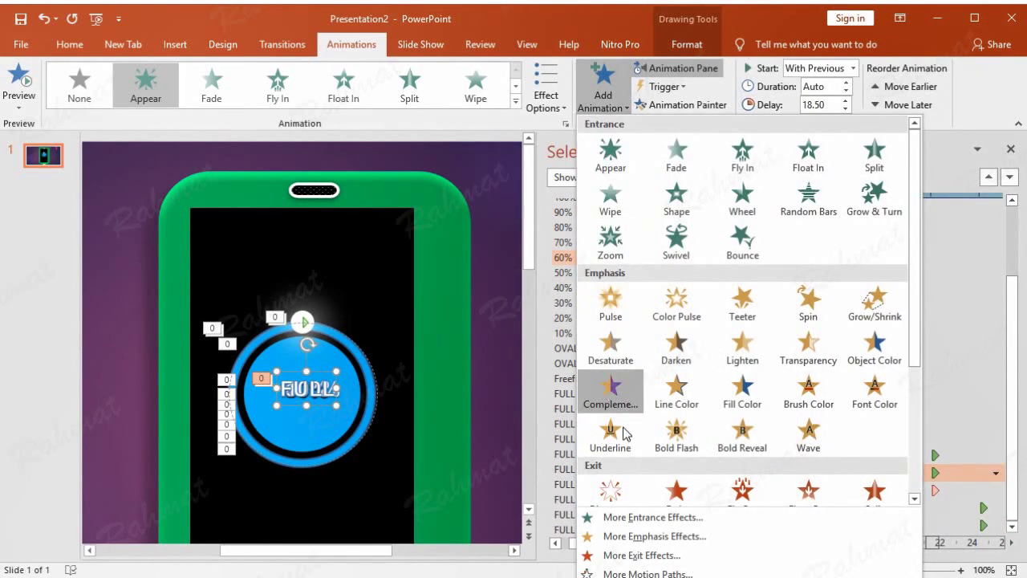
click(623, 554)
click(536, 202)
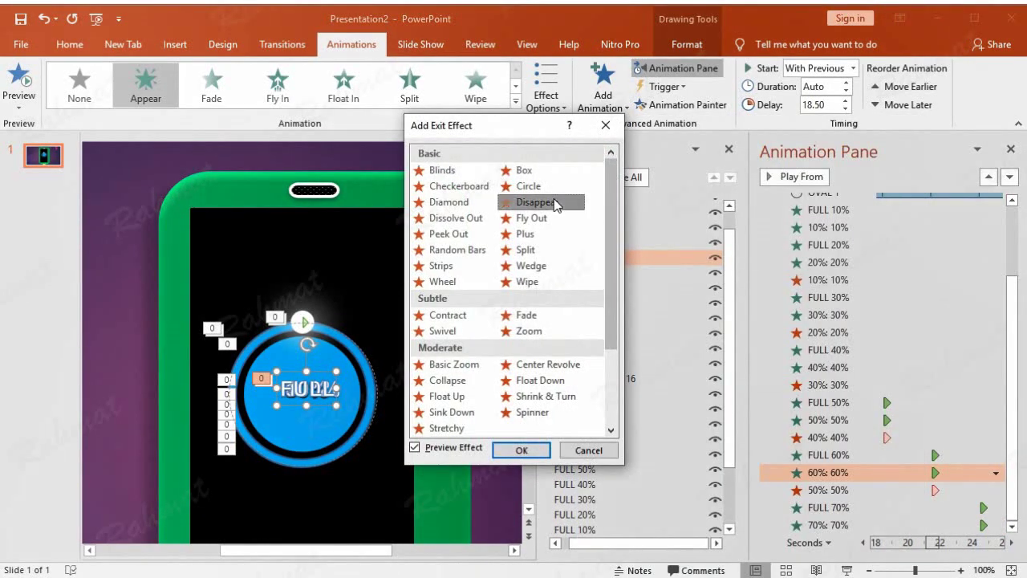
click(522, 449)
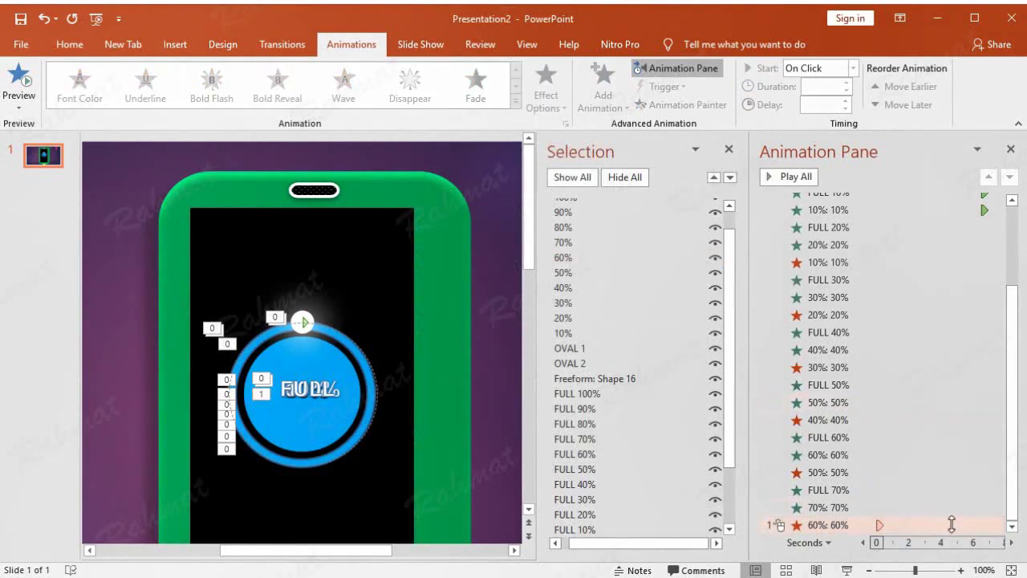
click(995, 525)
click(957, 469)
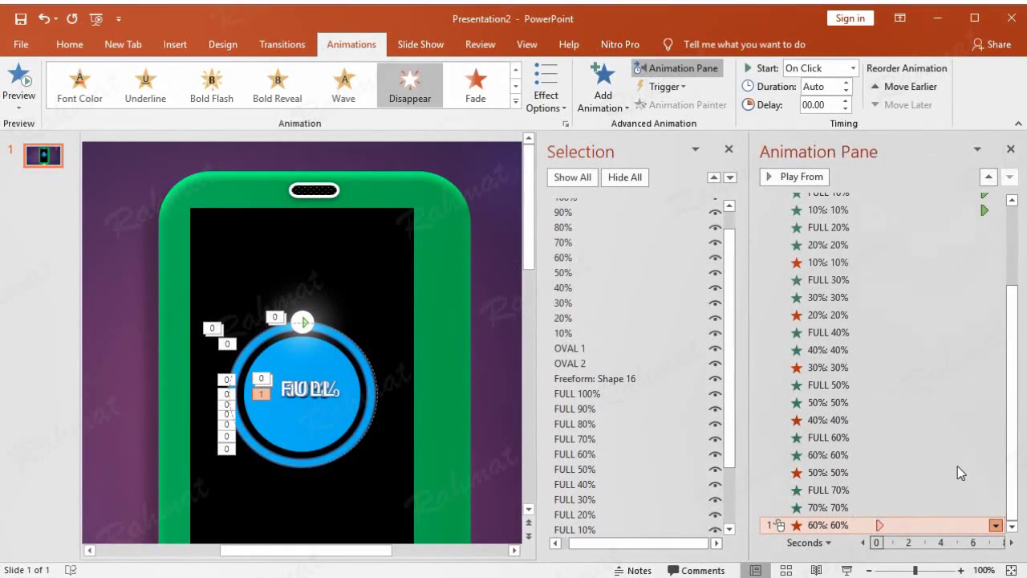
click(443, 334)
click(350, 368)
key(Tab)
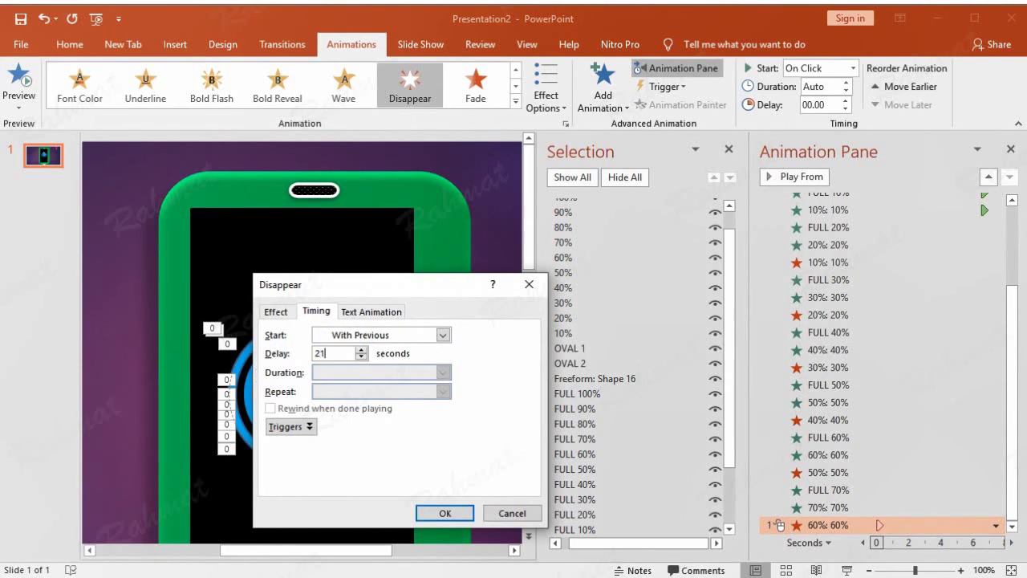
click(441, 514)
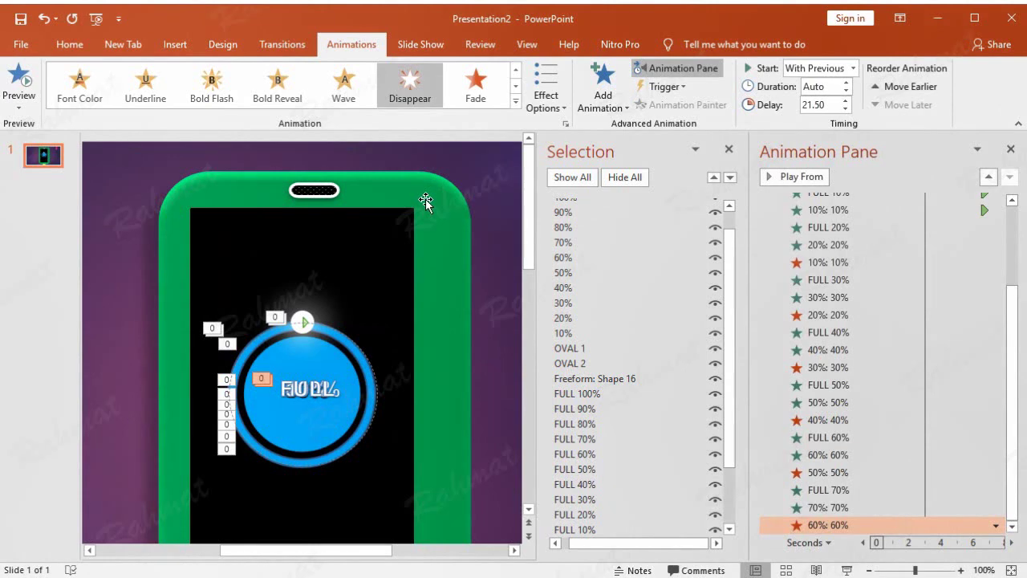
Give the FULL 80% label an Appear entrance, With Previous after 24.5 seconds.
click(604, 423)
click(602, 98)
click(609, 157)
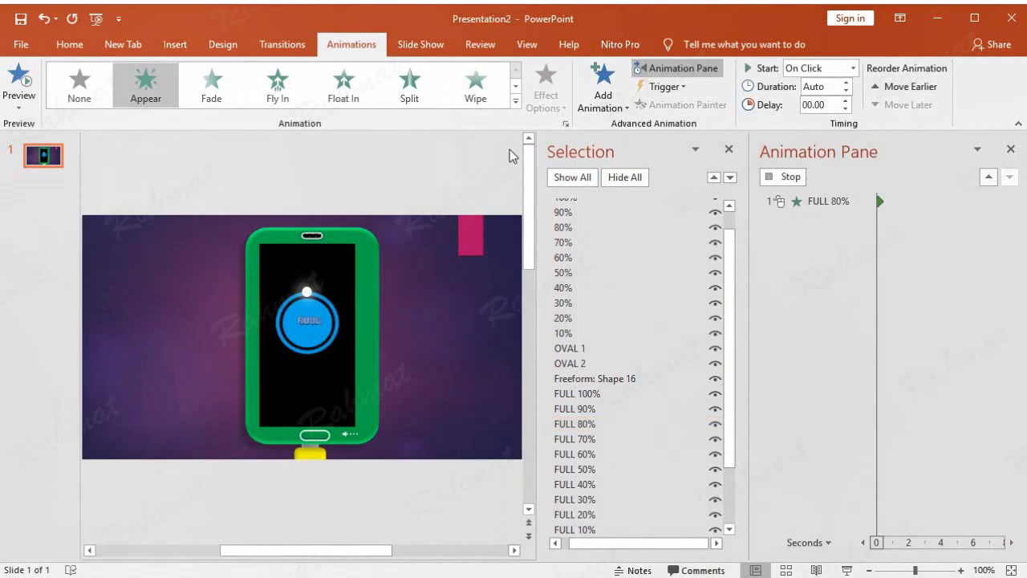
click(995, 524)
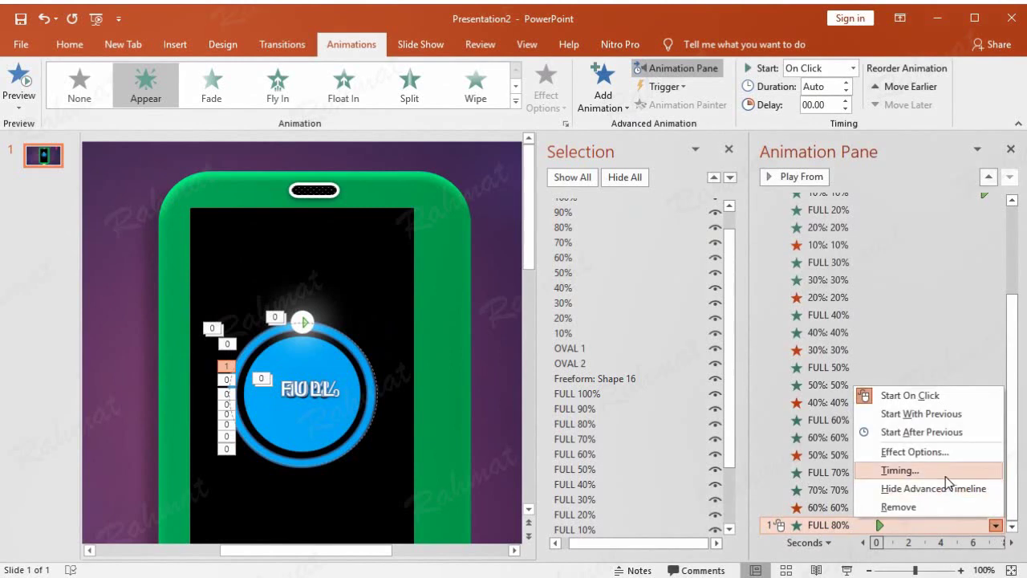
click(947, 480)
click(407, 335)
click(397, 367)
click(317, 350)
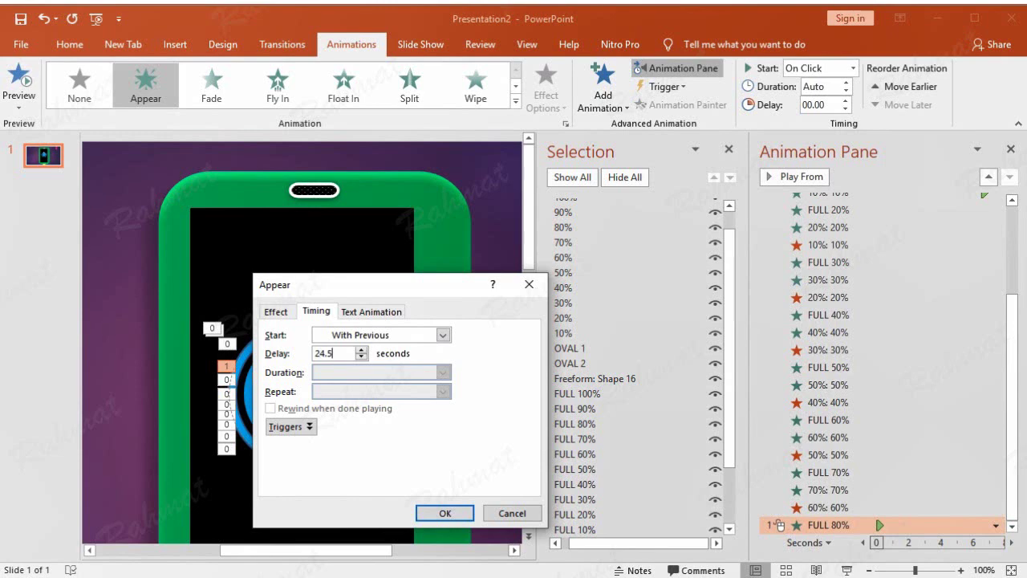
click(442, 512)
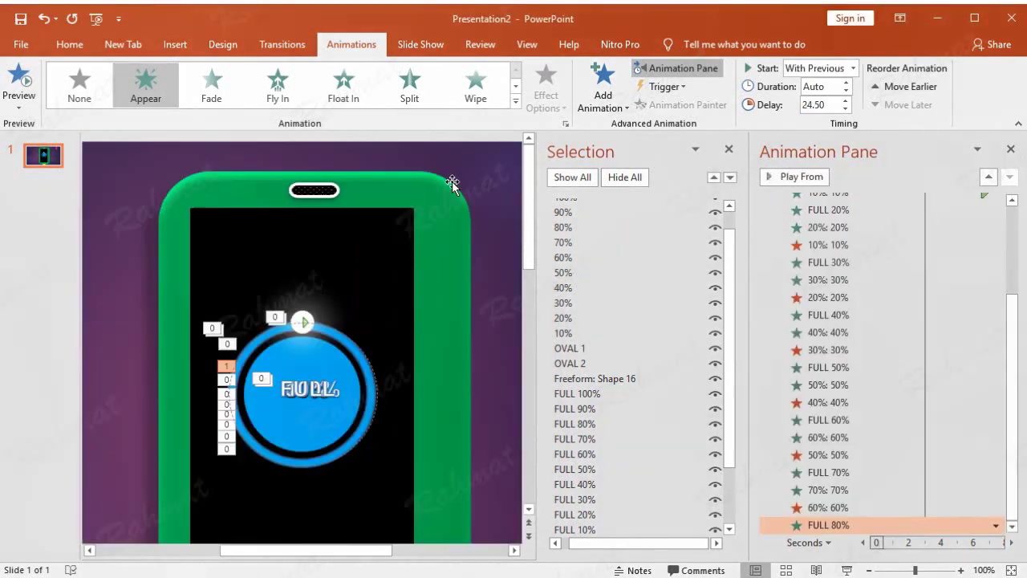
Give the 80% label an Appear entrance, With Previous after 24.5 seconds.
click(608, 103)
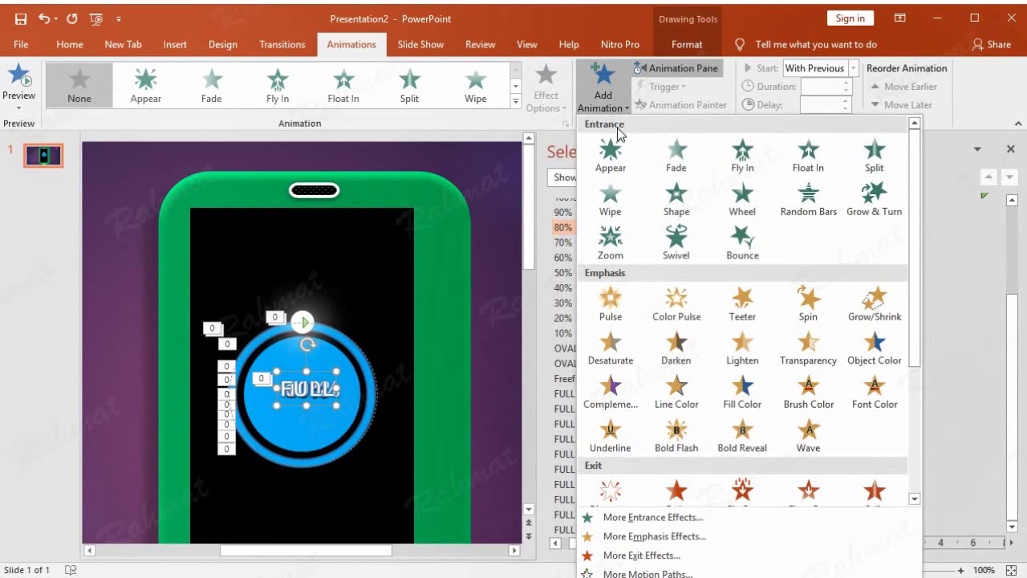
click(607, 163)
click(996, 524)
click(940, 470)
click(358, 336)
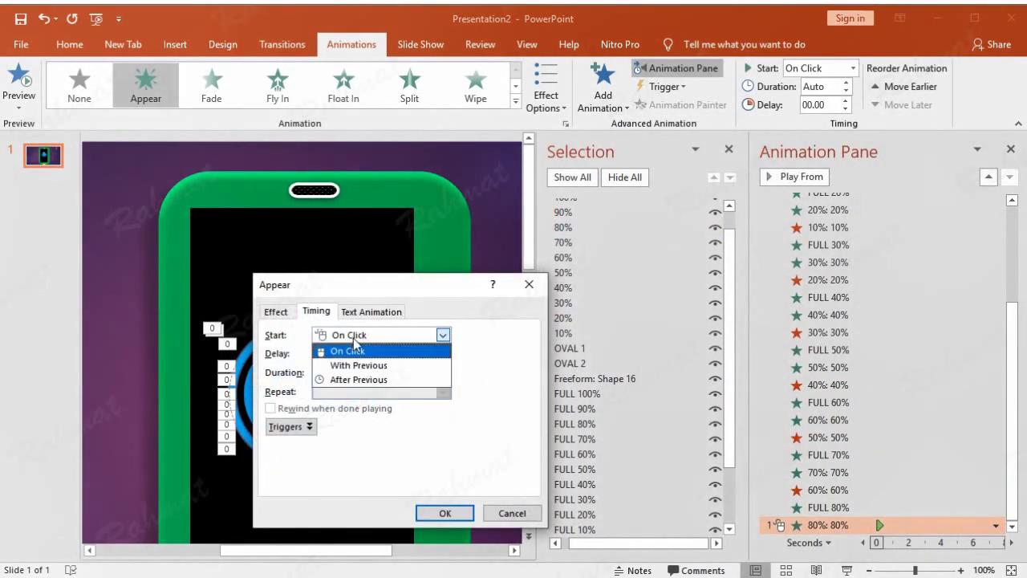
click(360, 363)
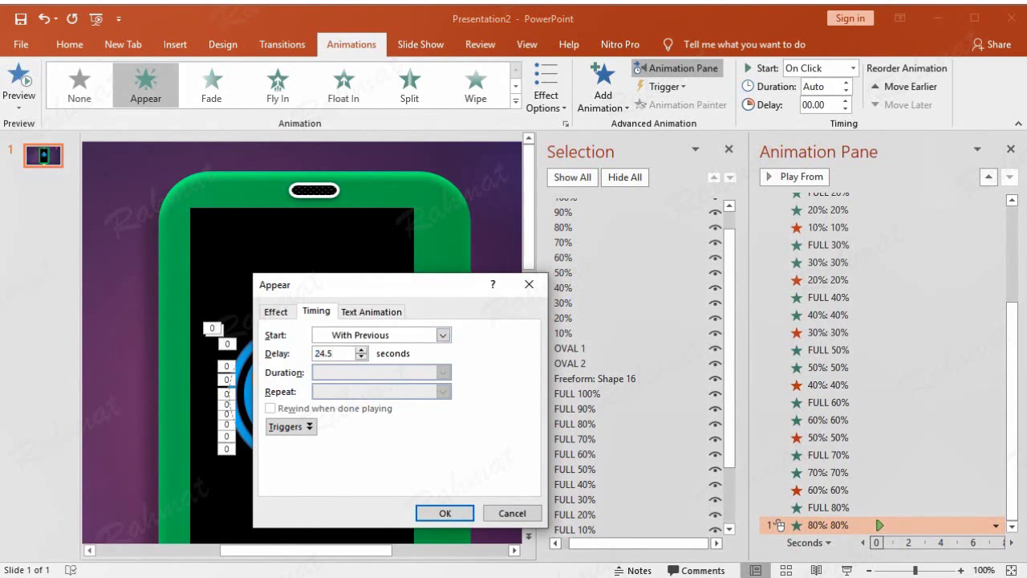
click(441, 513)
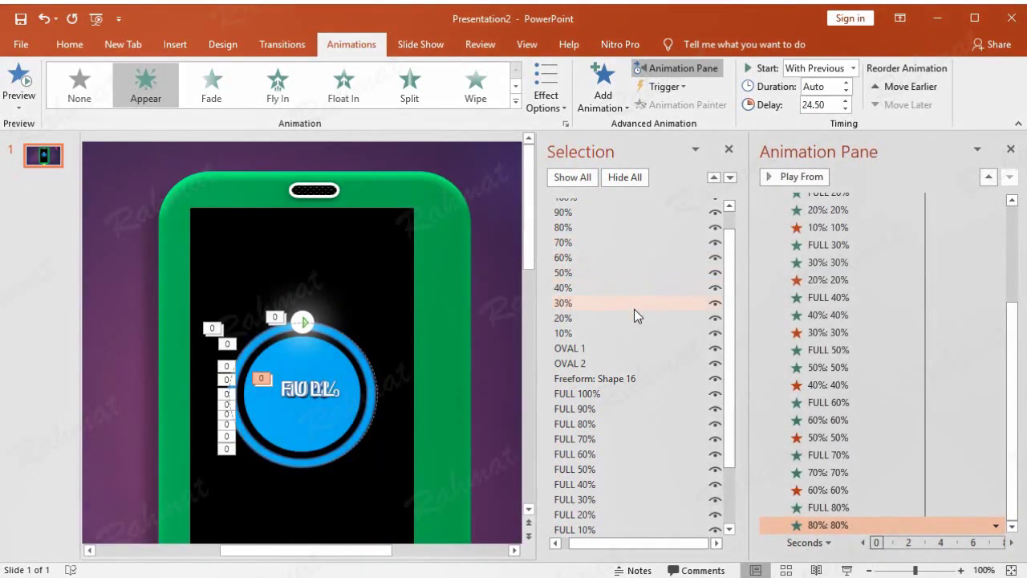
Add a Disappear exit to the 70% label, With Previous after 24.5 seconds.
click(591, 243)
click(603, 89)
click(631, 555)
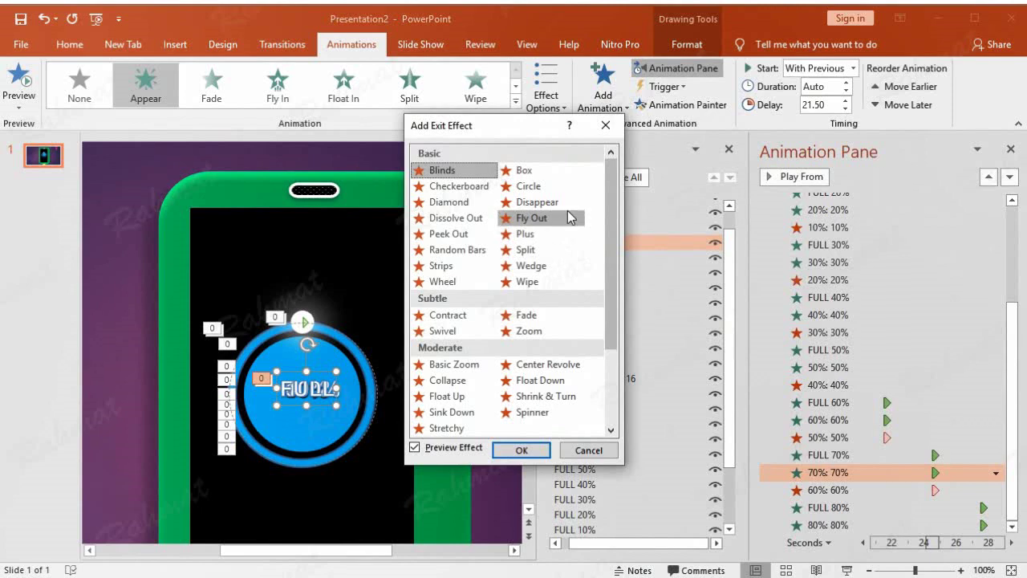
click(565, 207)
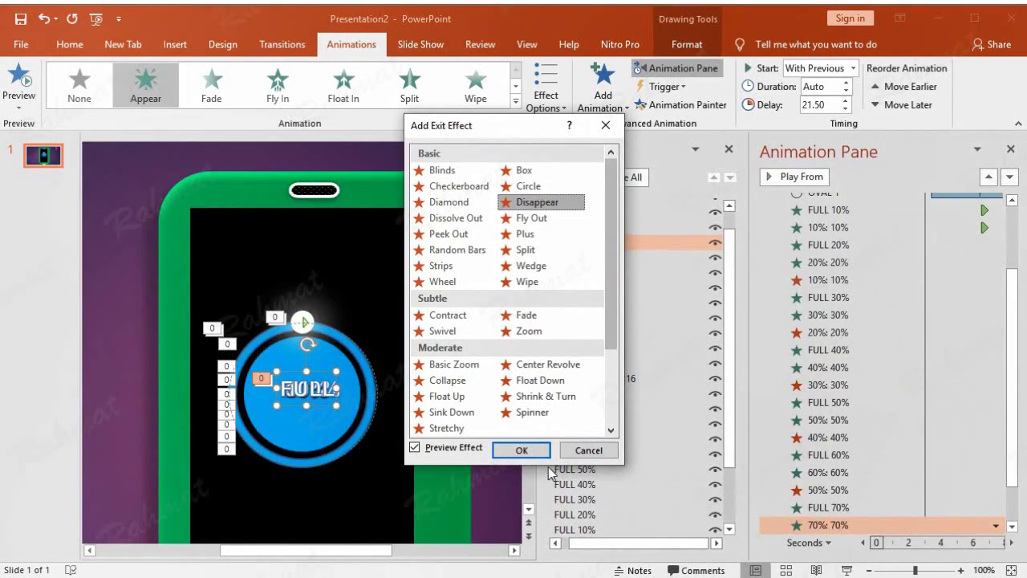
click(536, 448)
click(996, 525)
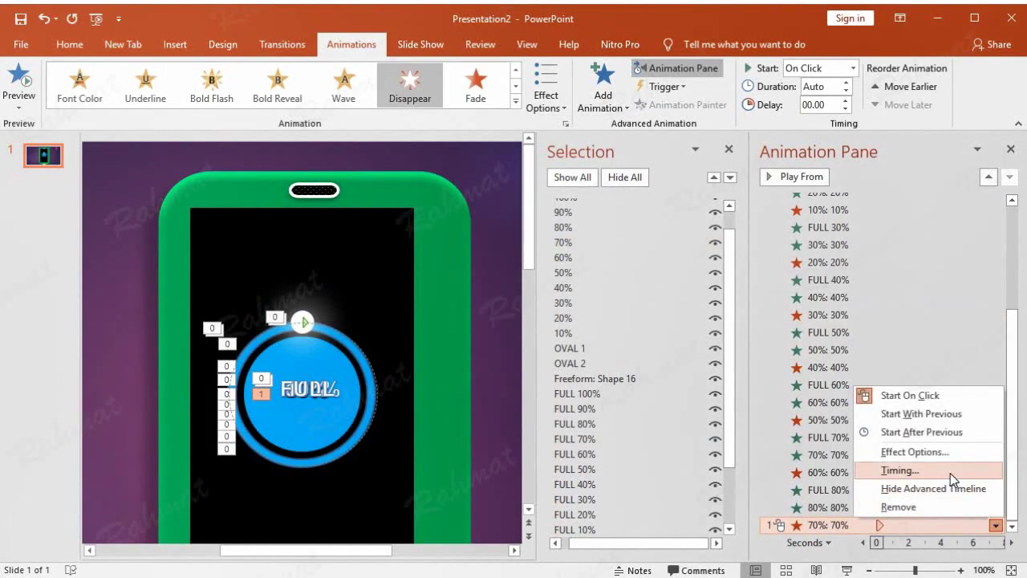
click(950, 472)
click(443, 336)
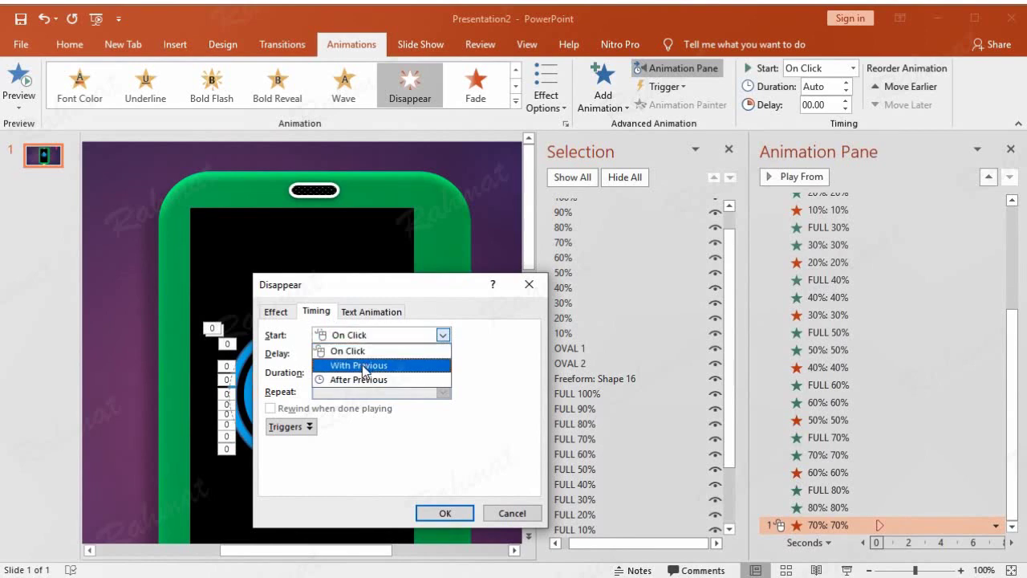
click(345, 365)
text(24.5)
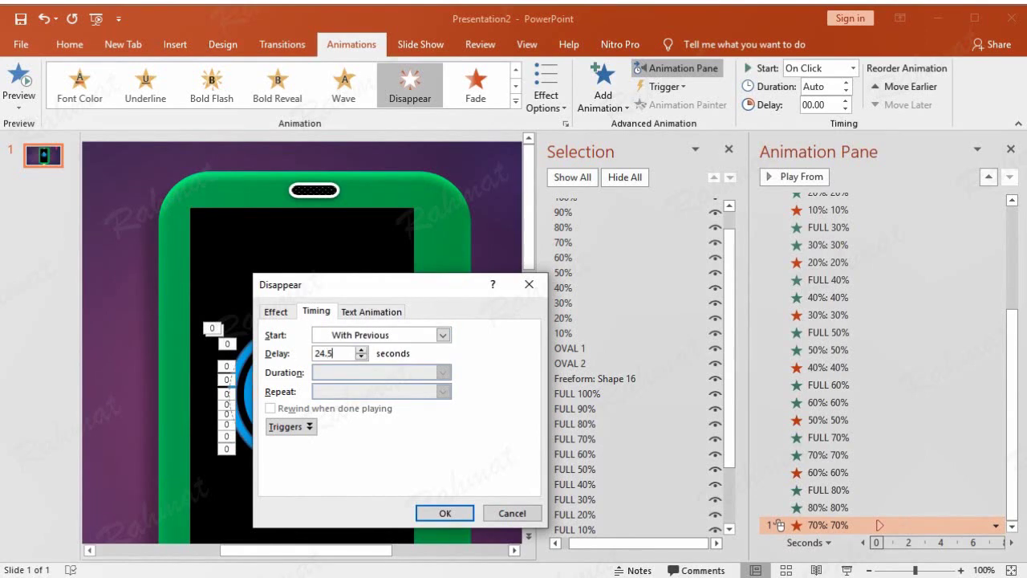
key(Return)
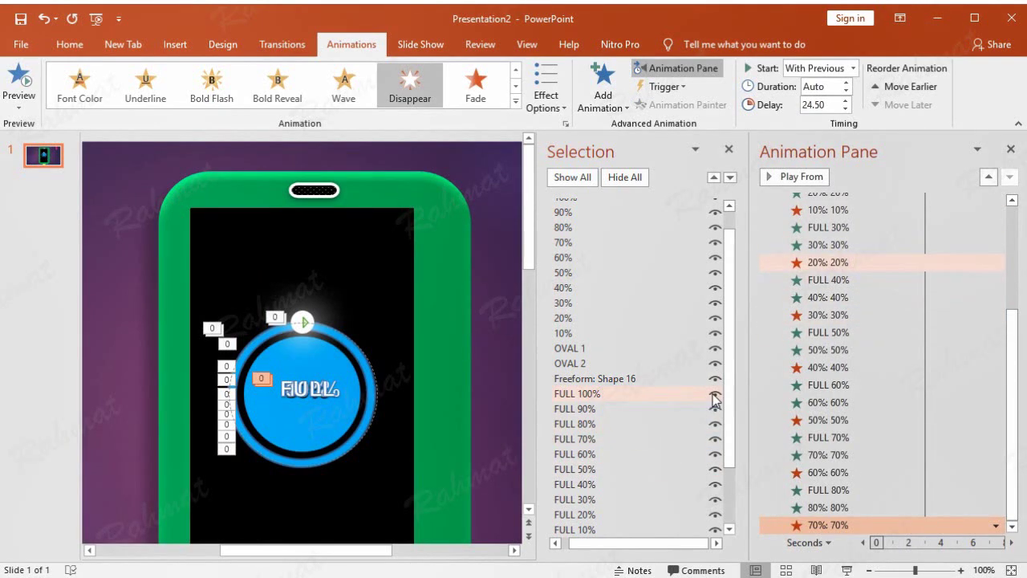
drag(728, 352, 728, 322)
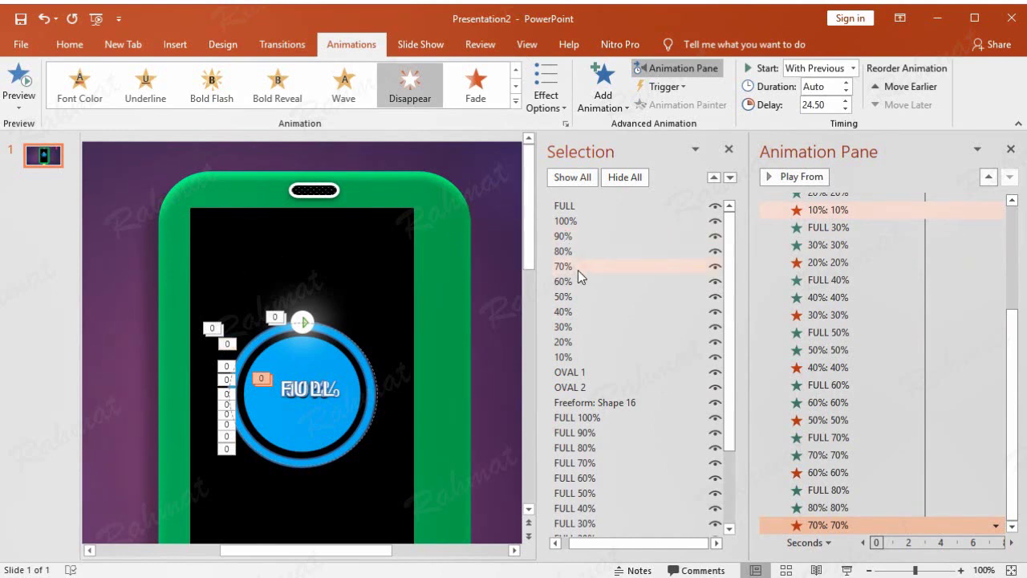
click(587, 433)
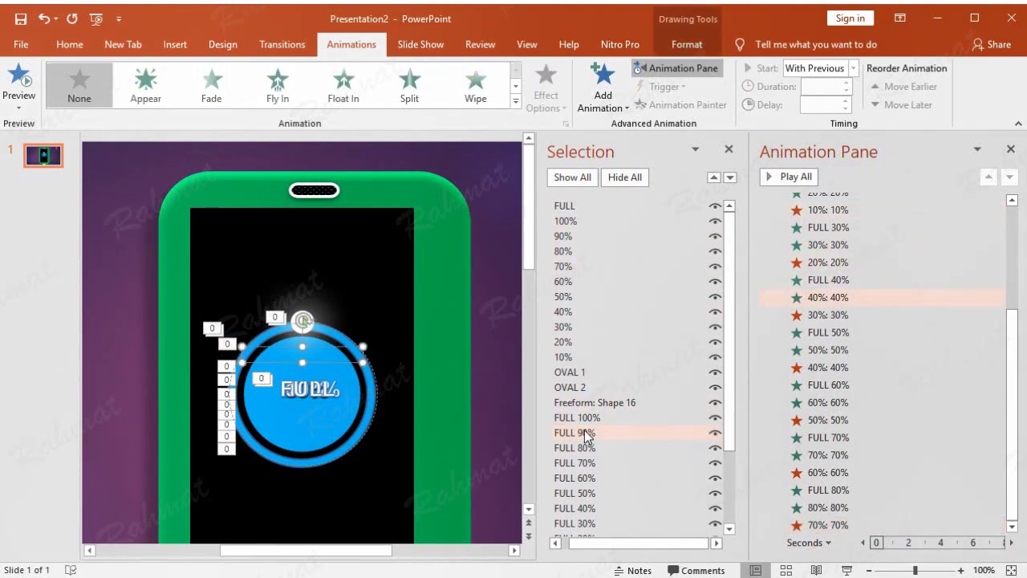
Give the FULL 90% label an Appear entrance, With Previous after 27.5 seconds.
click(603, 85)
click(611, 152)
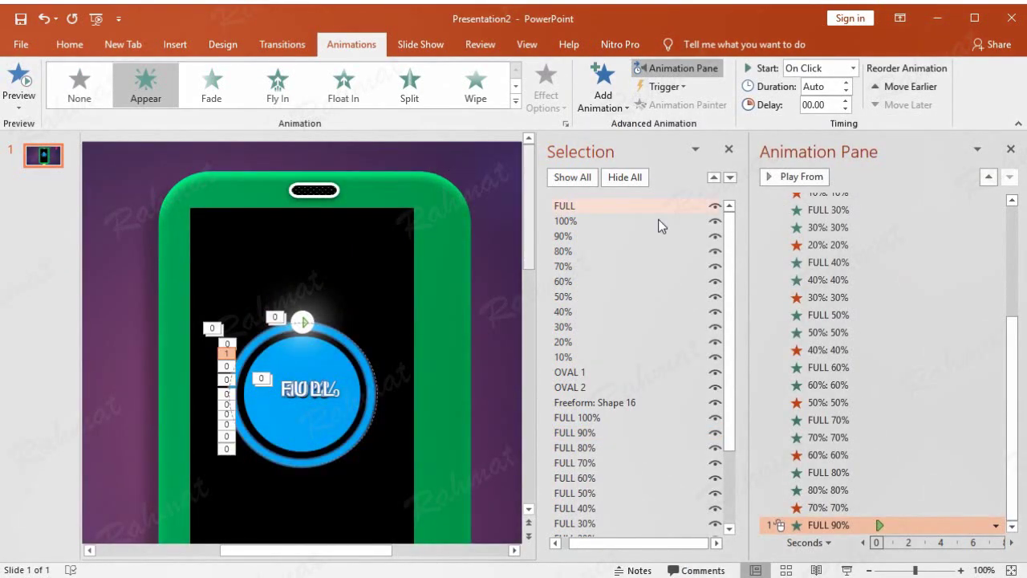
click(994, 525)
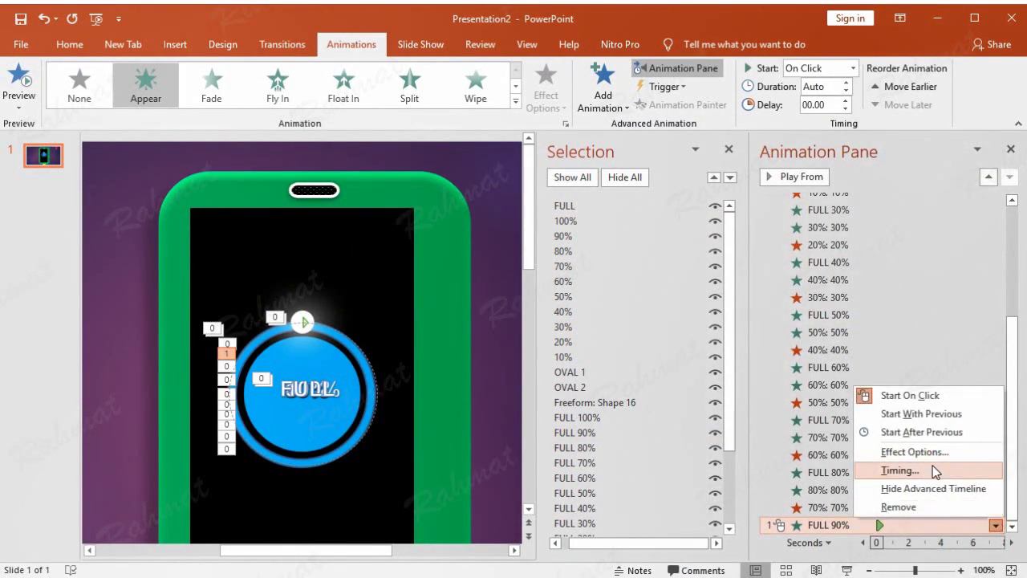
click(900, 470)
click(361, 336)
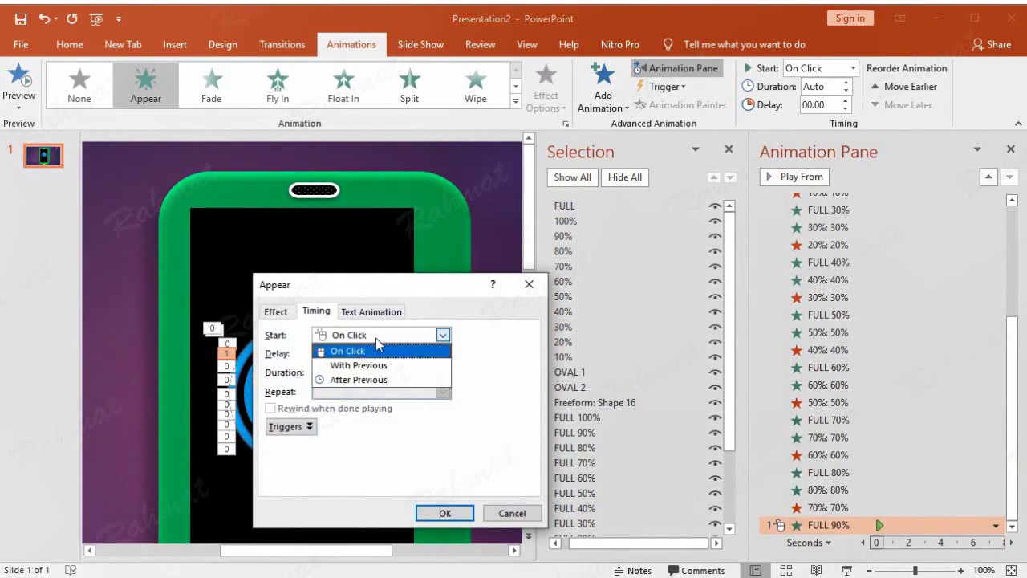
click(373, 366)
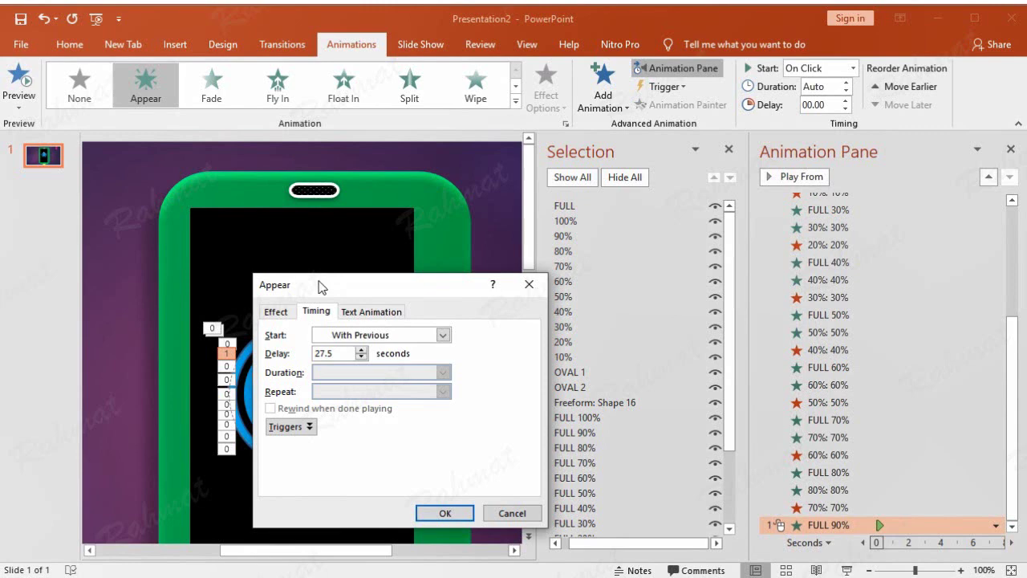
click(442, 514)
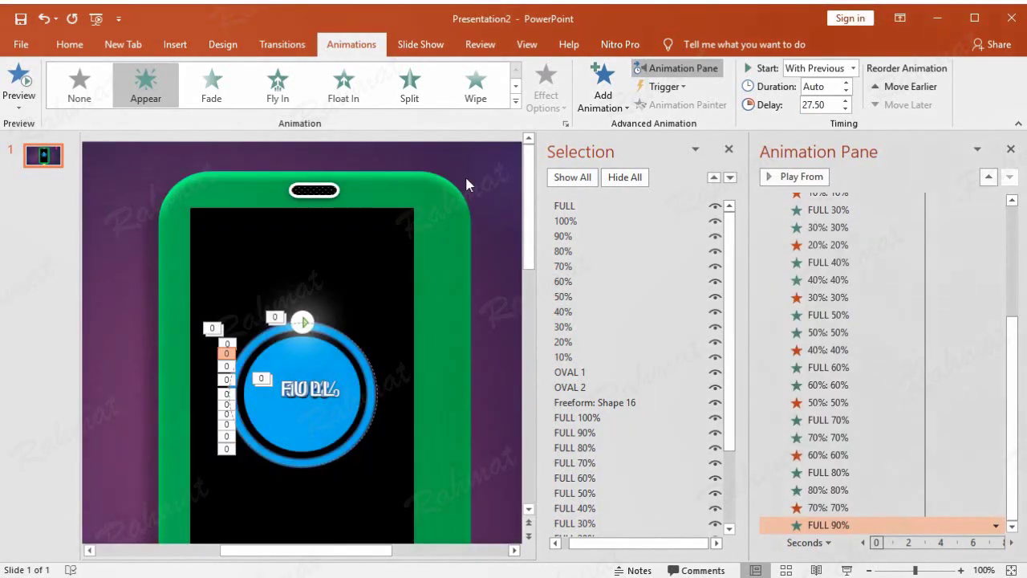
Give the 90% label an Appear entrance, With Previous after 27.5 seconds.
click(596, 236)
click(602, 84)
click(607, 160)
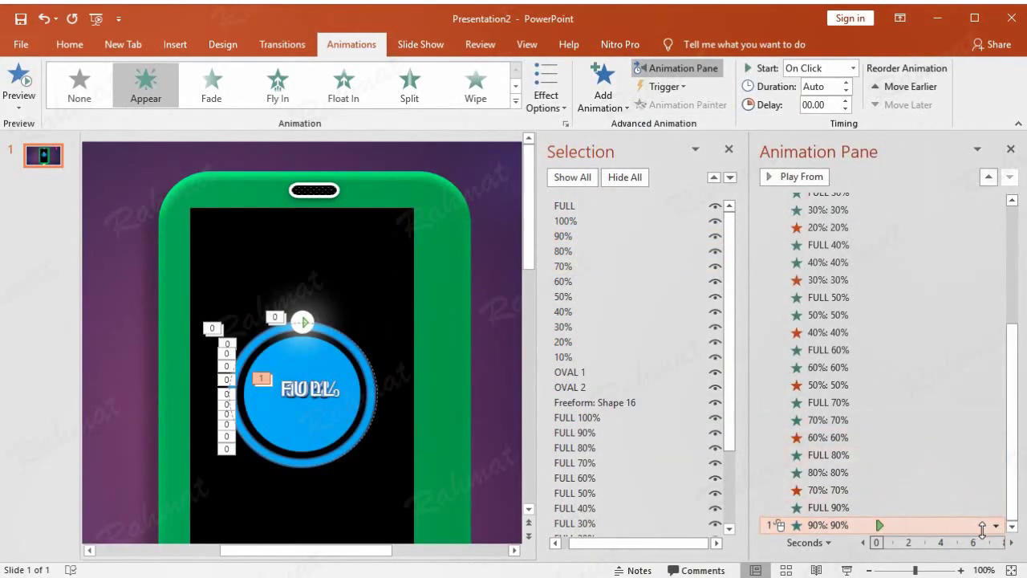
click(995, 524)
click(945, 470)
click(377, 334)
click(353, 362)
key(Tab)
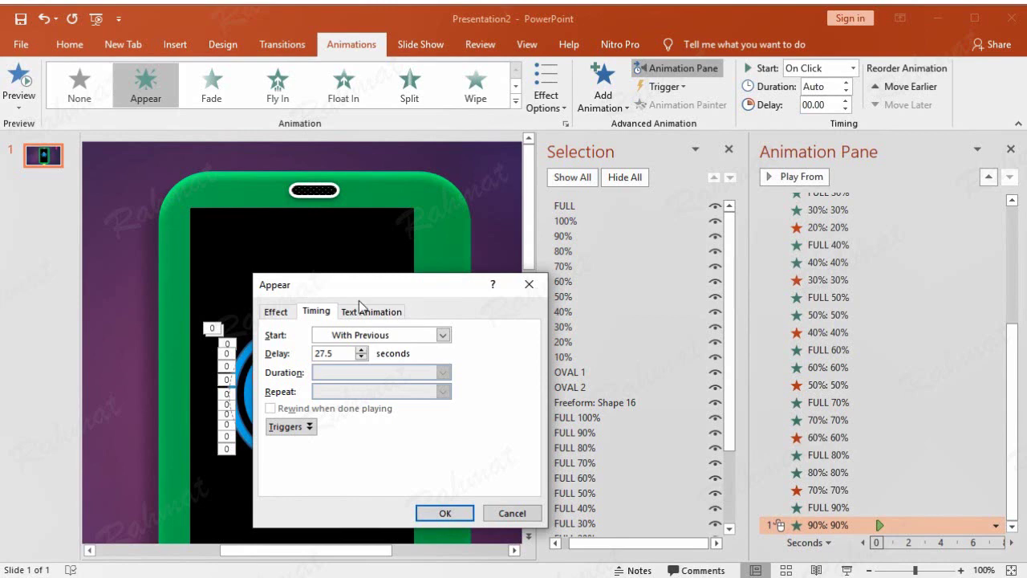
click(442, 512)
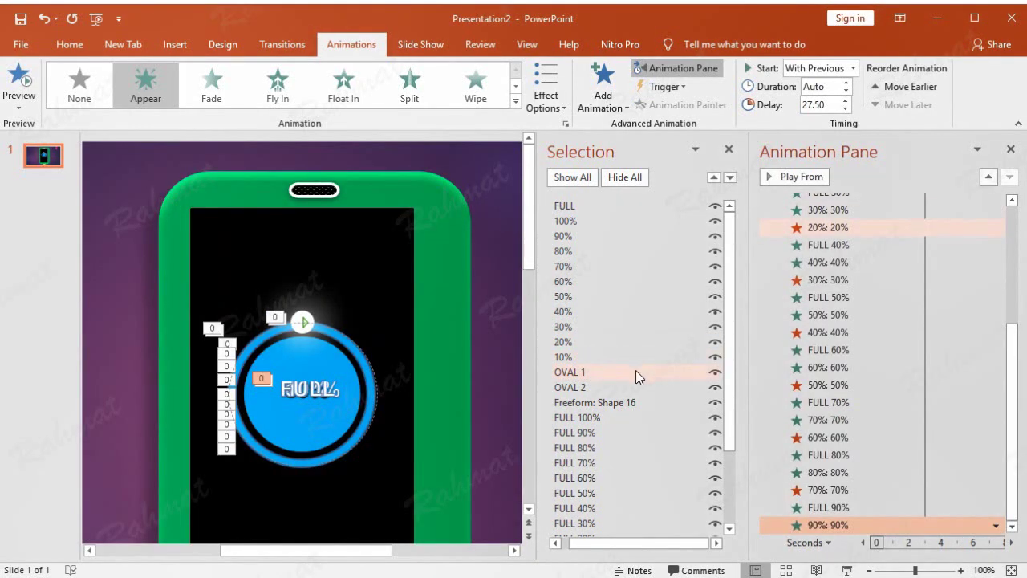
Add a Disappear exit to the 80% label, With Previous after 27.5 seconds.
click(585, 252)
click(602, 88)
click(614, 552)
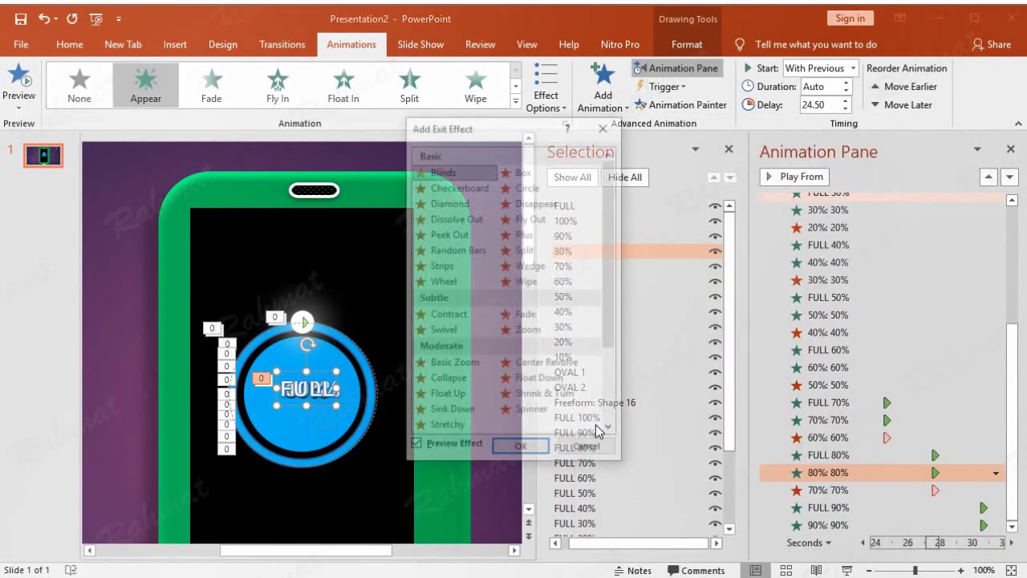
click(529, 204)
click(521, 446)
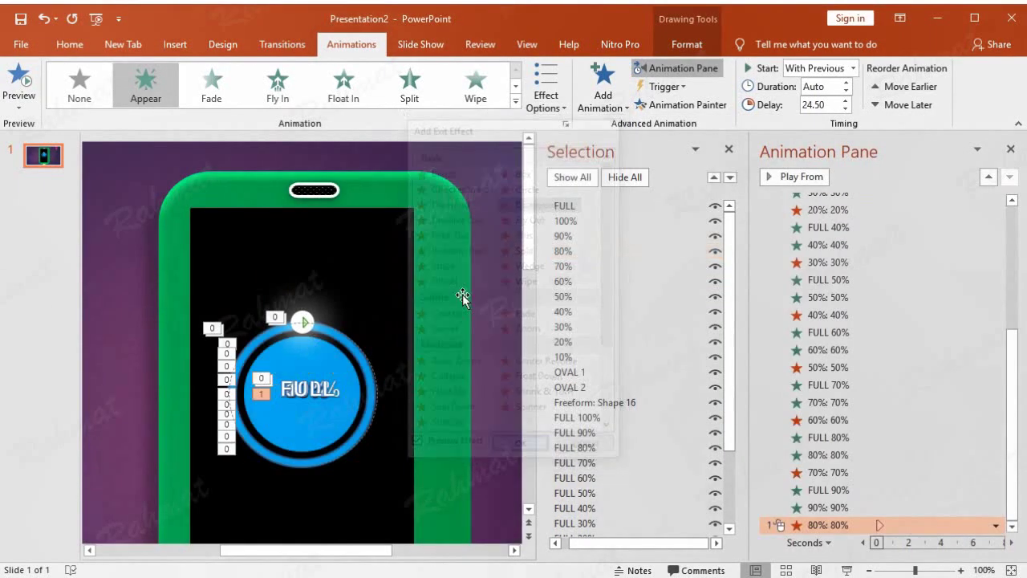
click(995, 525)
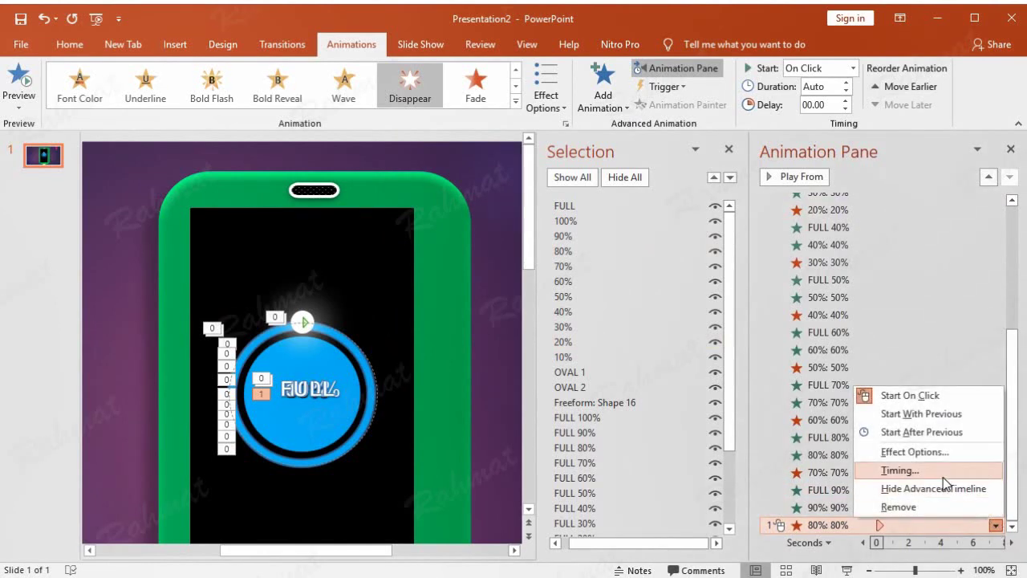
click(900, 471)
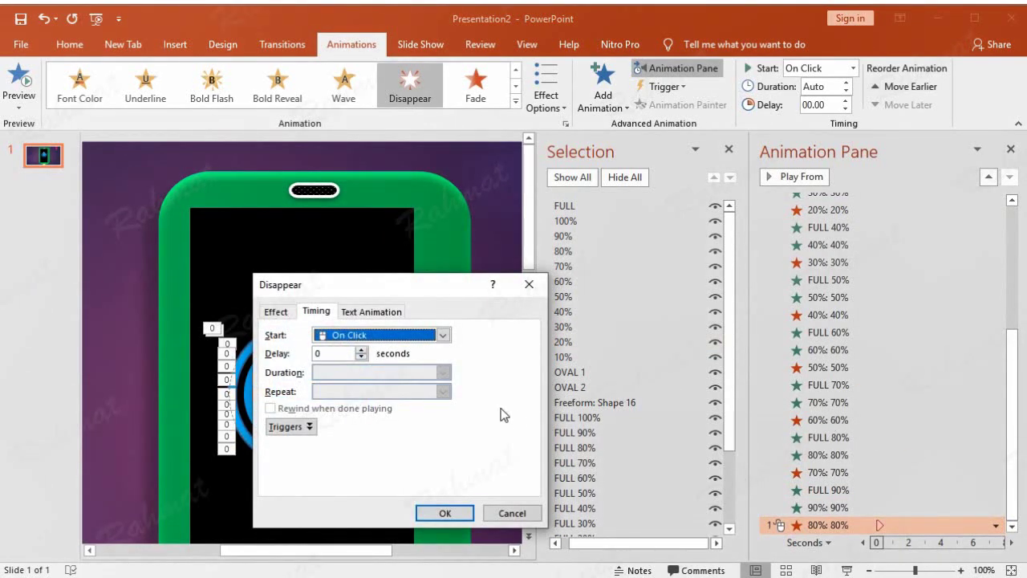
click(410, 336)
click(401, 358)
key(Tab)
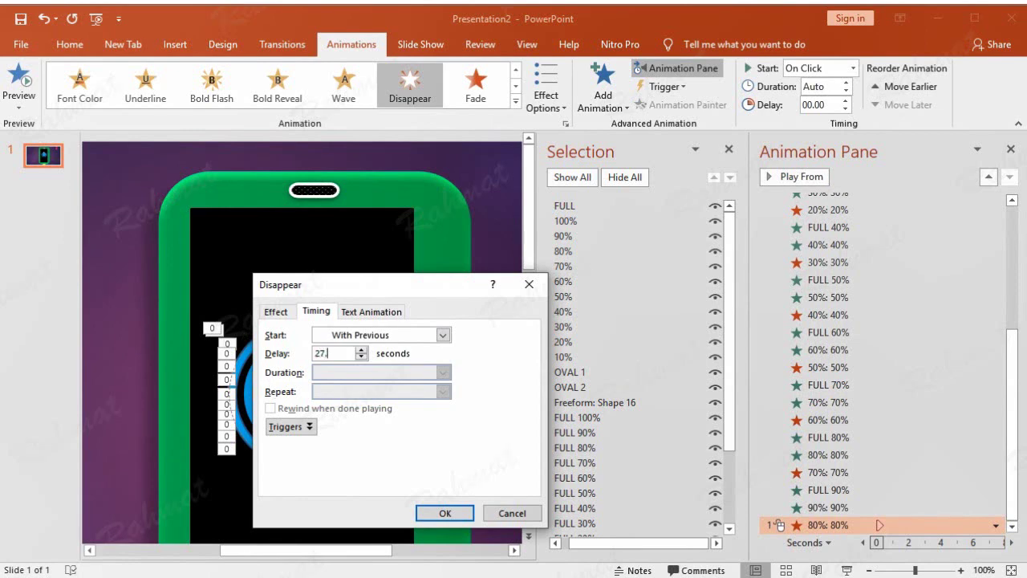
text(5)
key(Return)
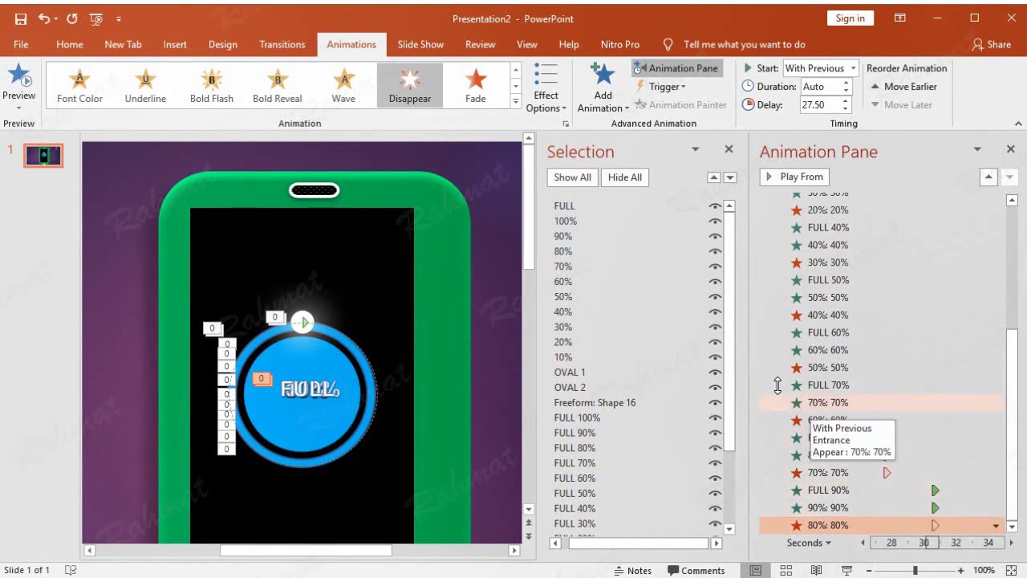
click(614, 221)
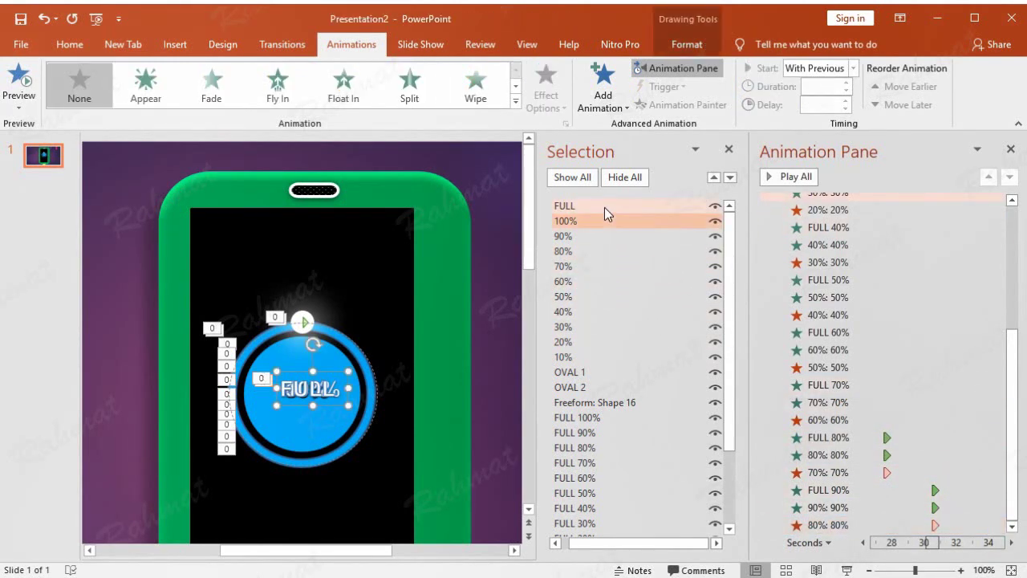
Give the FULL 100% label an Appear entrance, With Previous after 30.5 seconds.
click(594, 418)
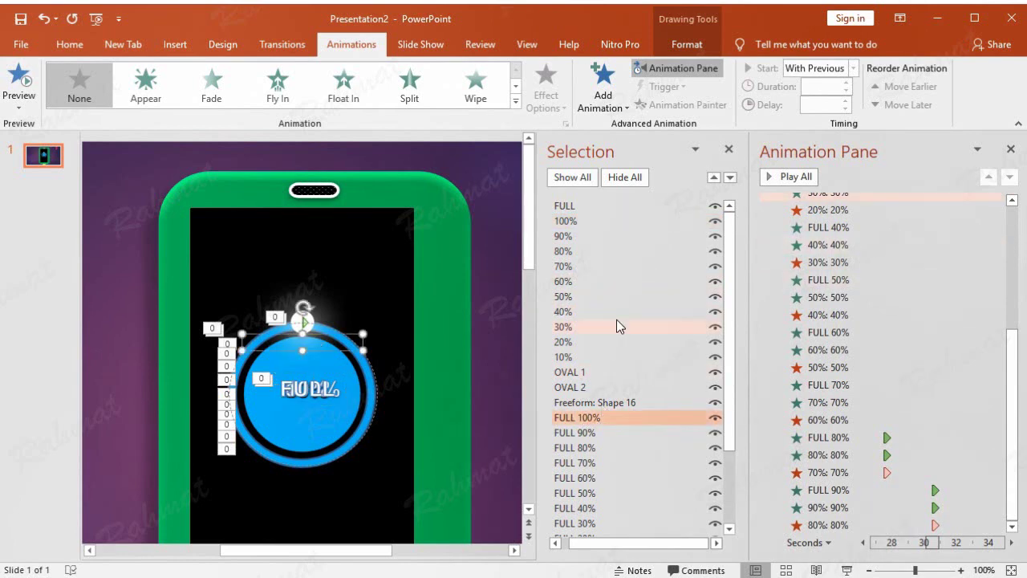
click(603, 100)
click(611, 162)
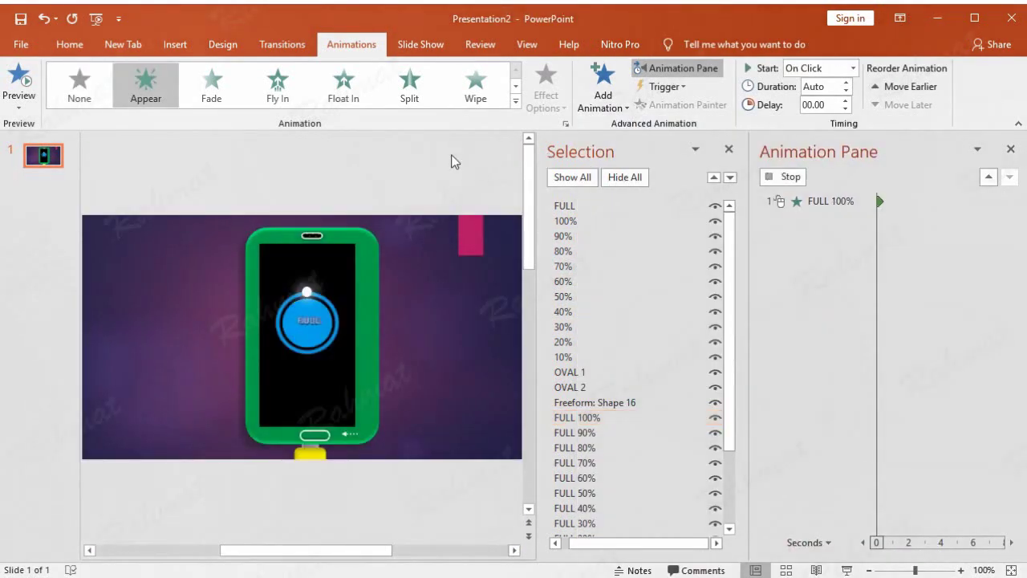
click(995, 525)
click(900, 470)
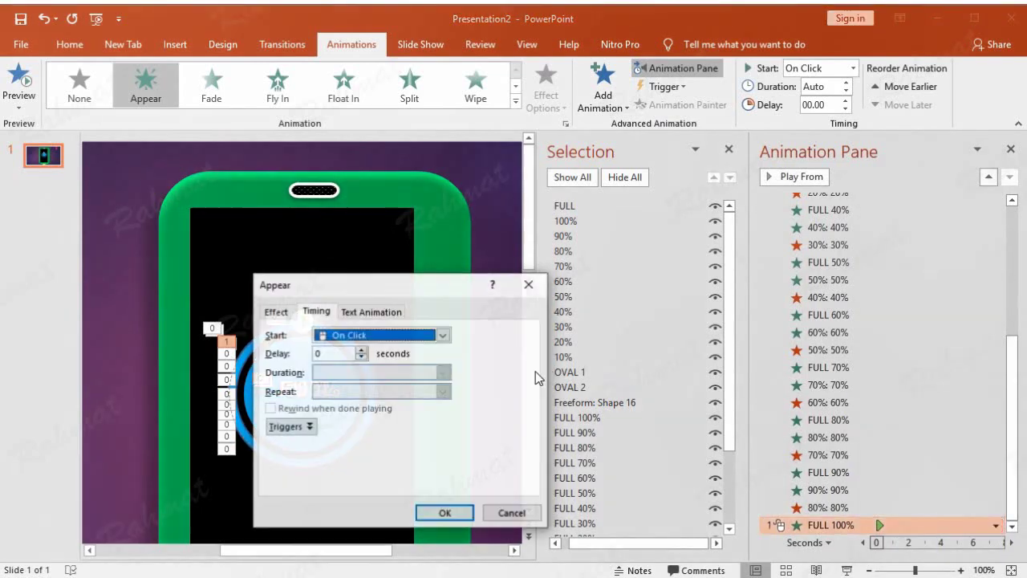
click(442, 334)
click(401, 366)
text(30.5)
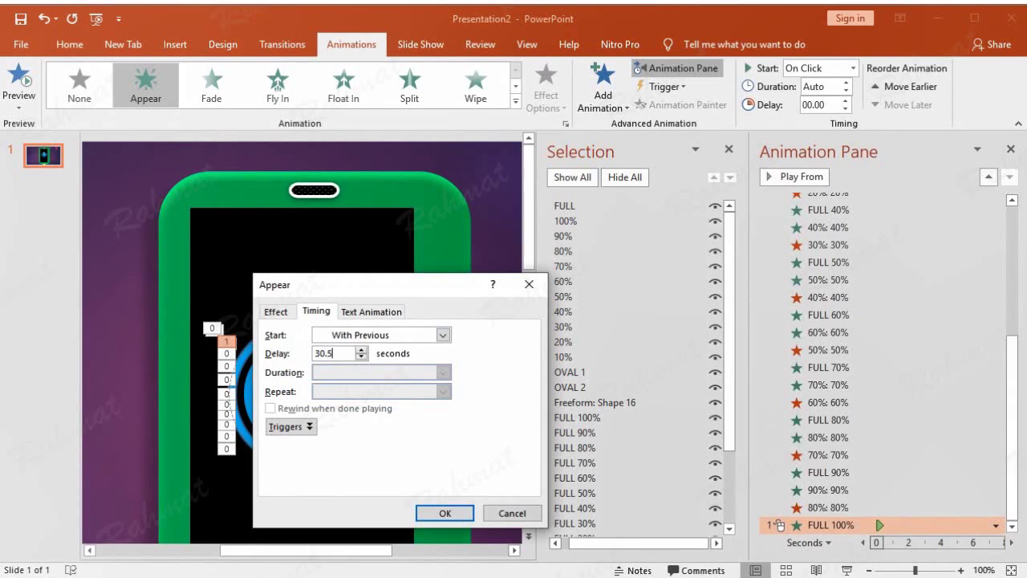
click(457, 514)
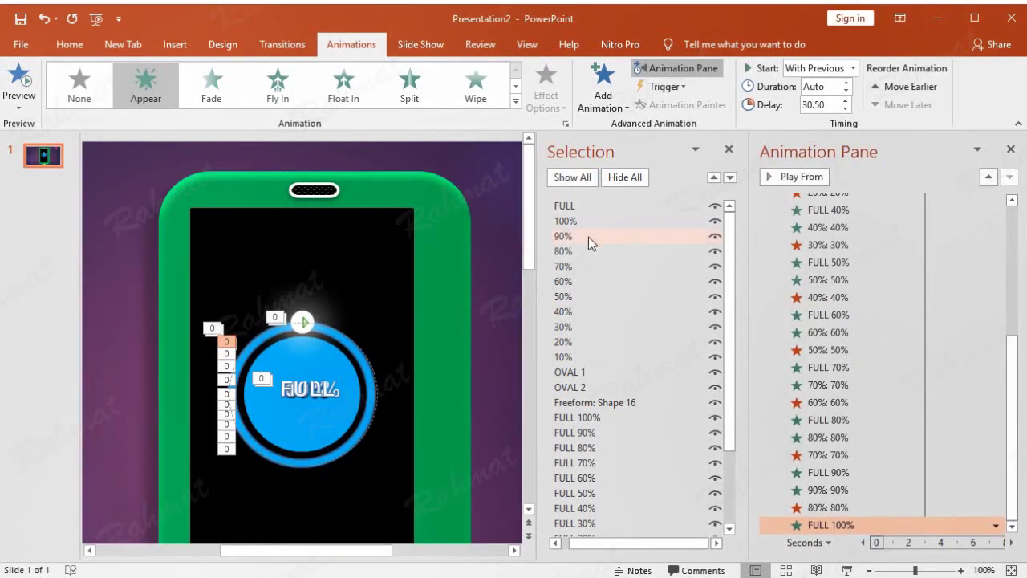
Give the 100% label an Appear entrance, With Previous after 30.5 seconds.
click(598, 221)
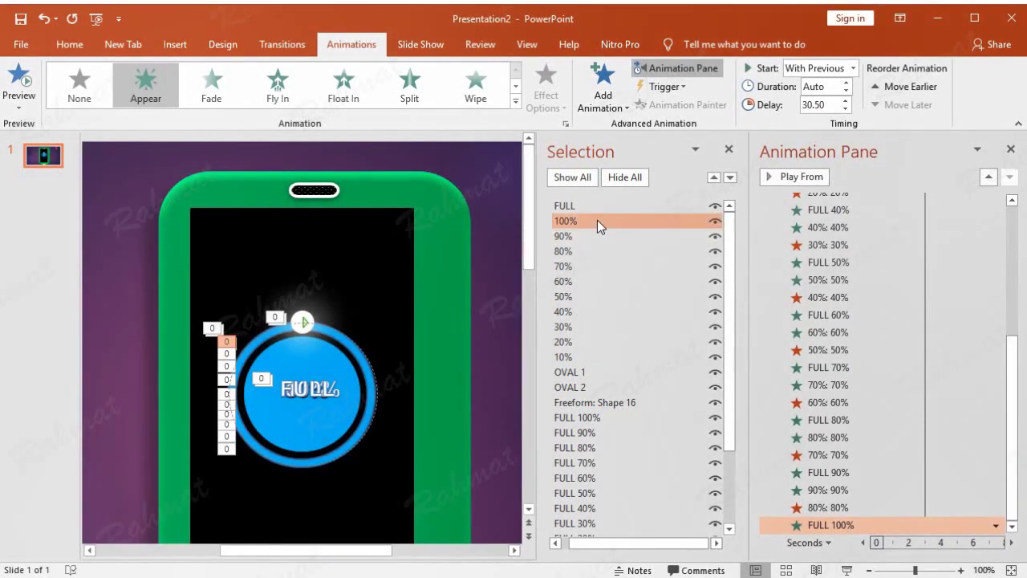
click(603, 97)
click(611, 158)
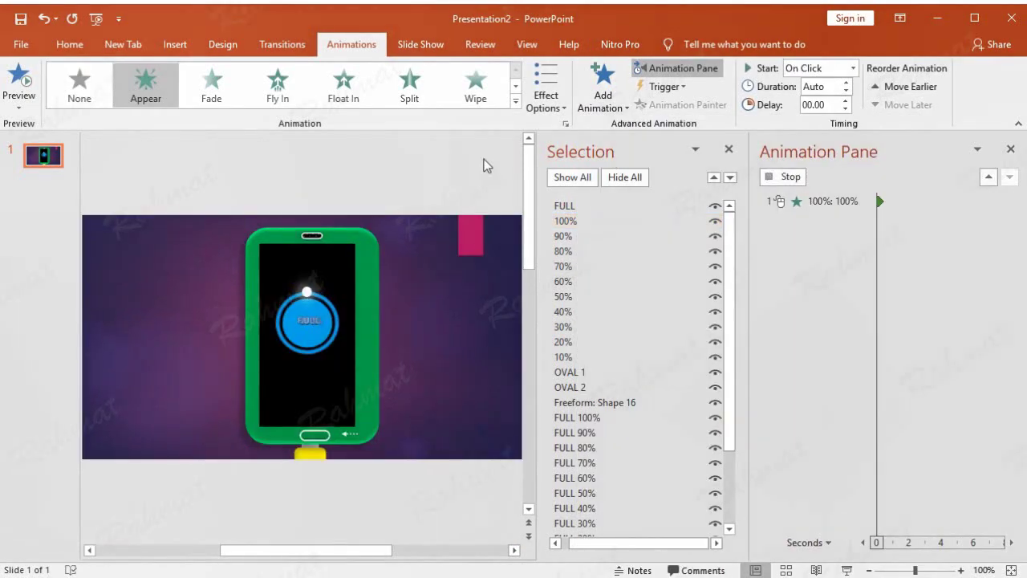
click(999, 526)
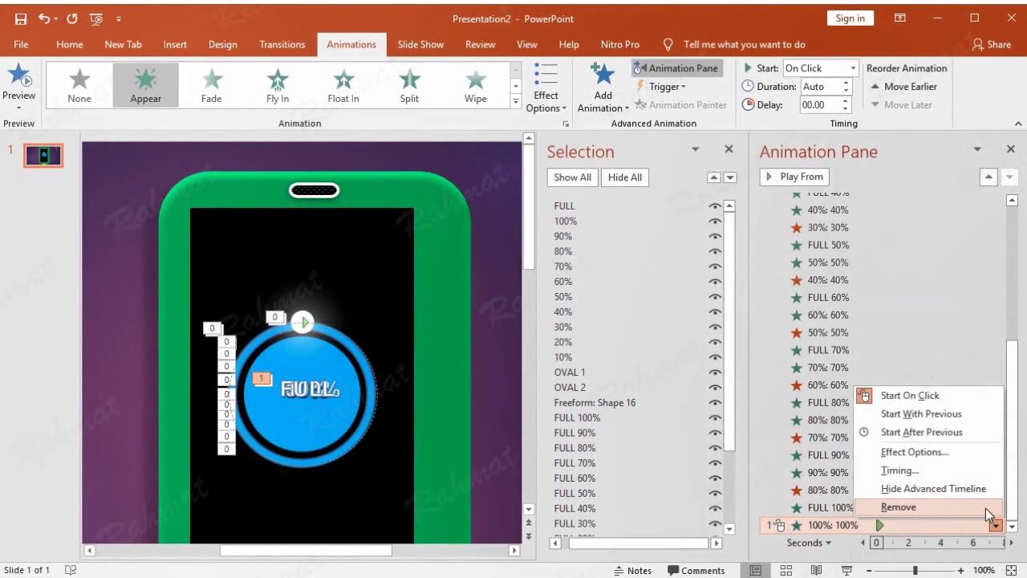
click(899, 470)
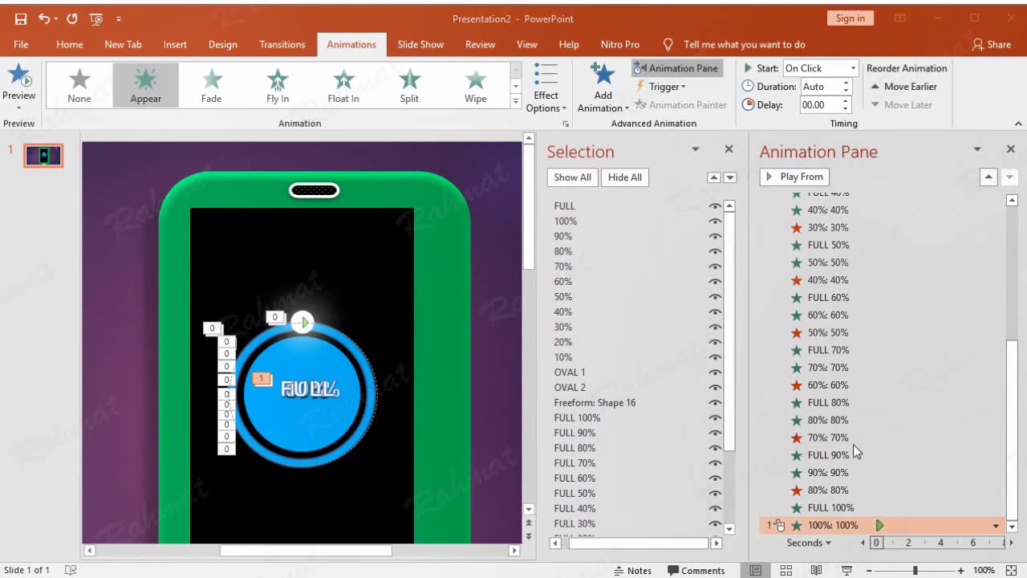
click(391, 336)
click(389, 365)
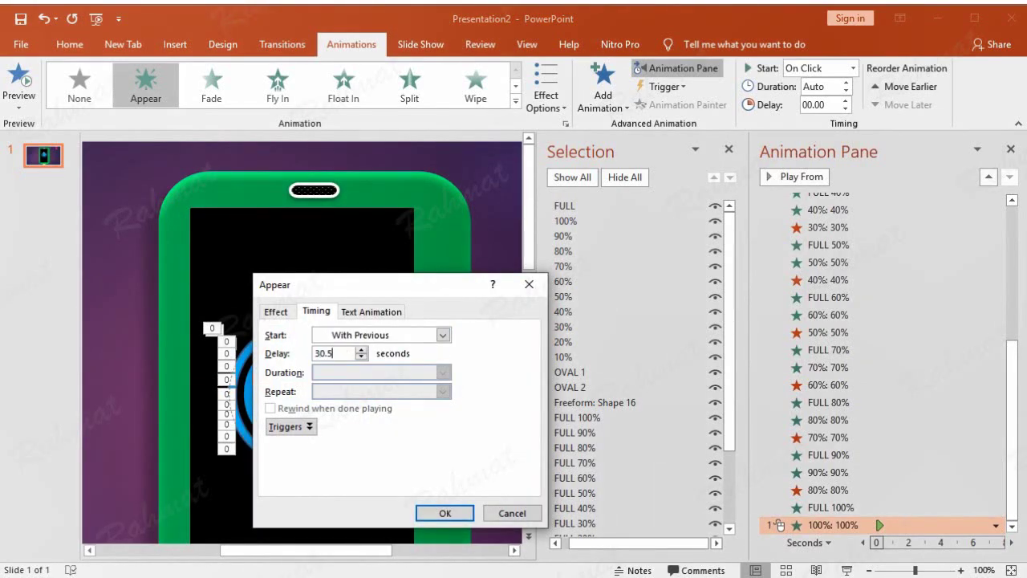
key(Return)
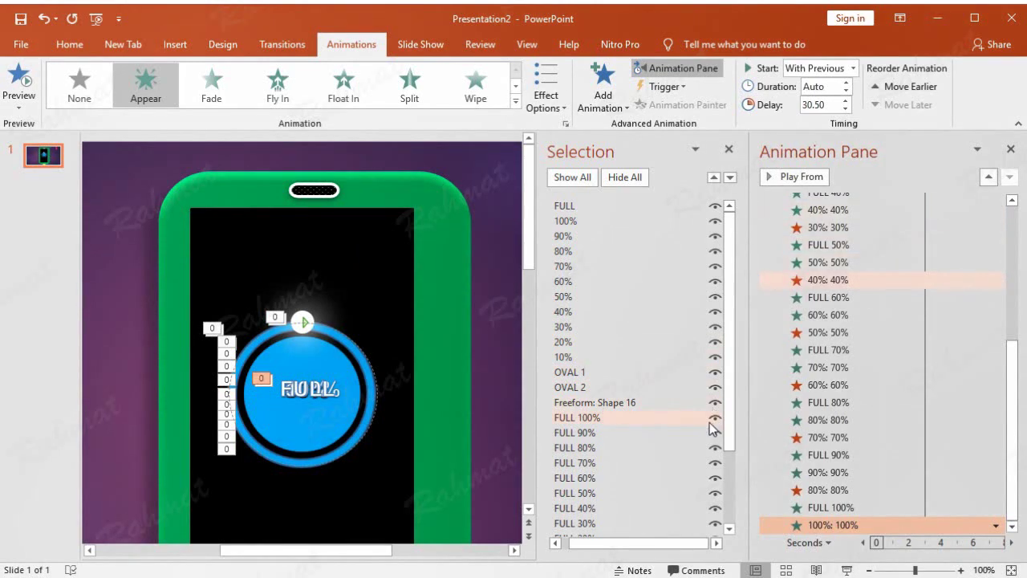
Add a Disappear exit to the 90% label, starting With Previous after a 30.5-second delay.
click(576, 236)
click(603, 88)
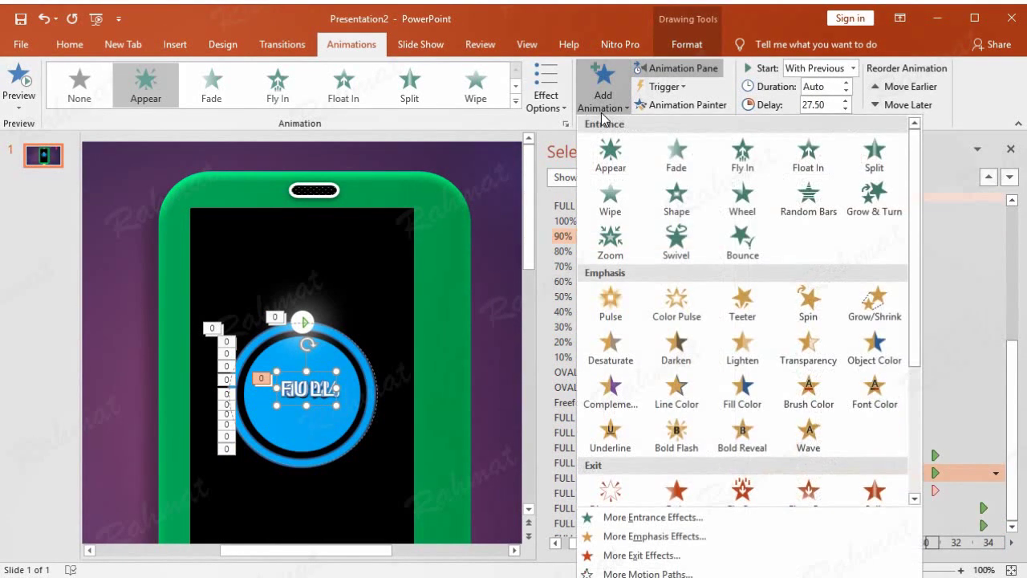
click(630, 552)
click(539, 202)
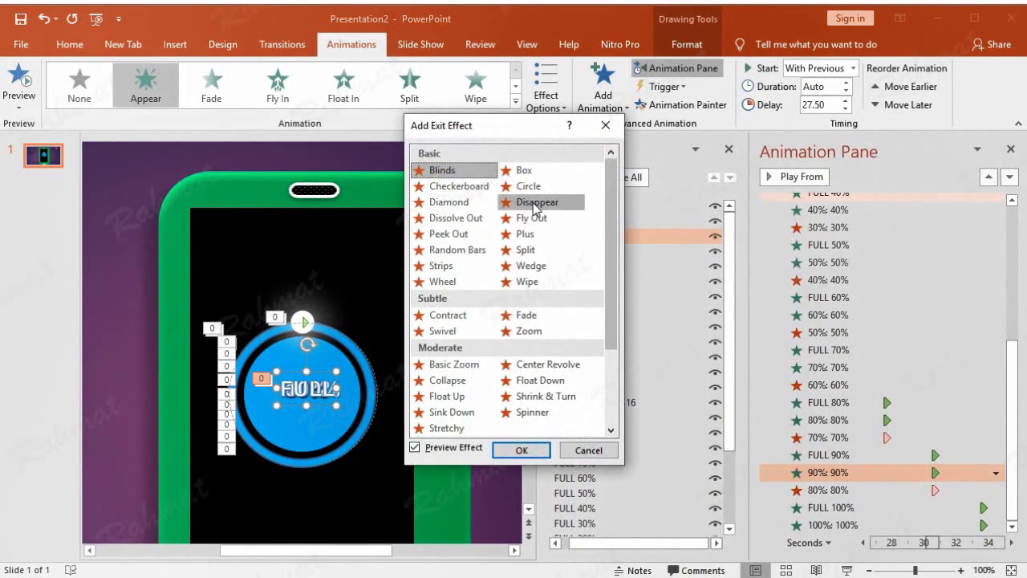
click(522, 450)
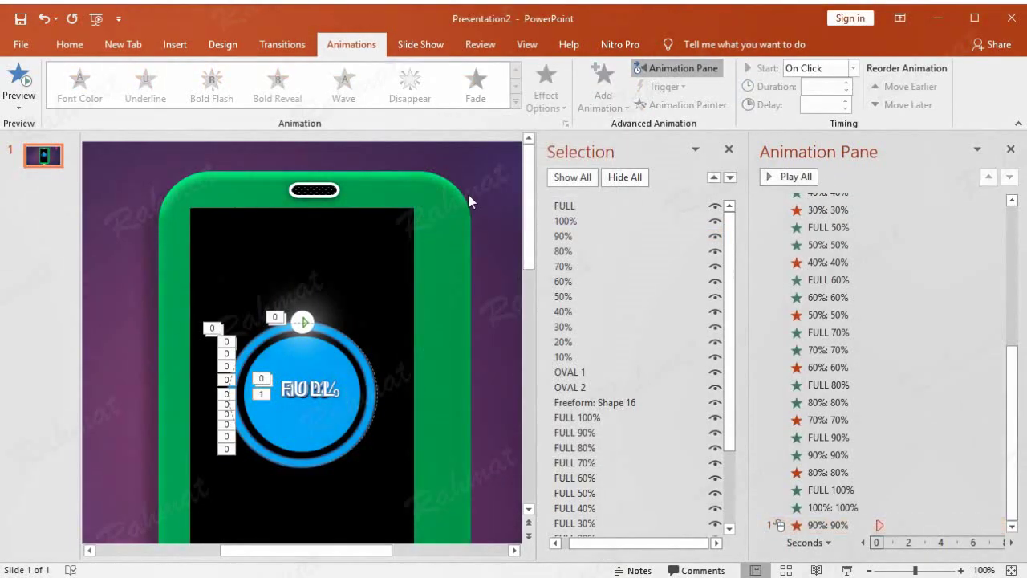
click(967, 523)
click(995, 525)
click(940, 470)
click(410, 342)
click(359, 365)
click(287, 348)
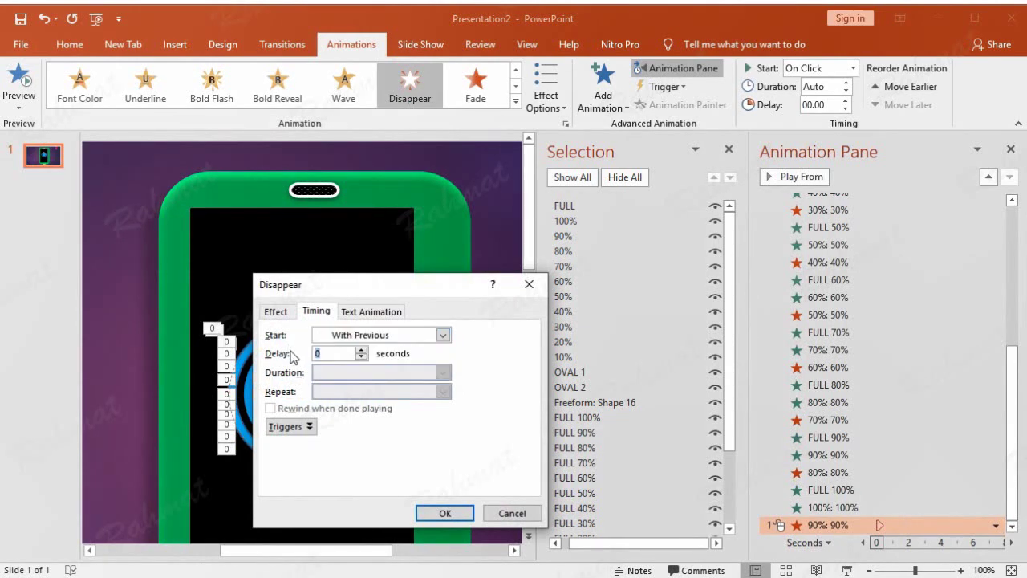
text(30.5)
key(Return)
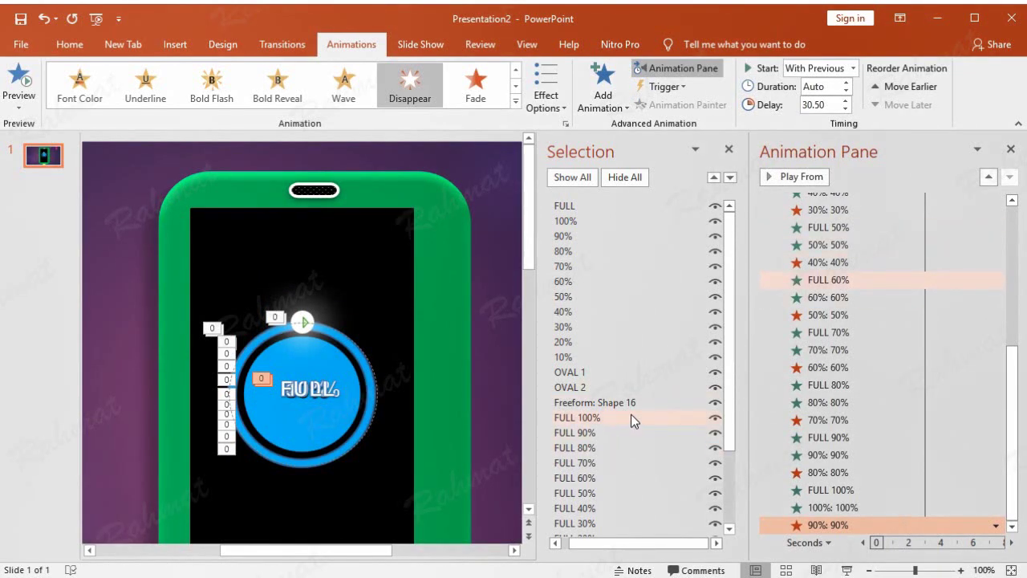
Give the FULL label an Appear entrance, keeping it in place inside the circle.
click(590, 206)
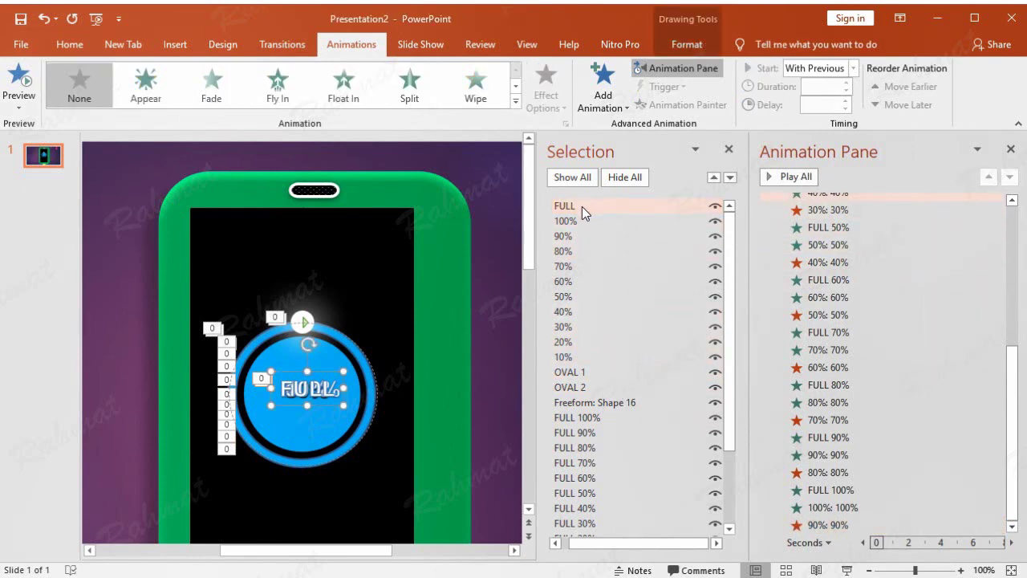
drag(319, 376, 373, 290)
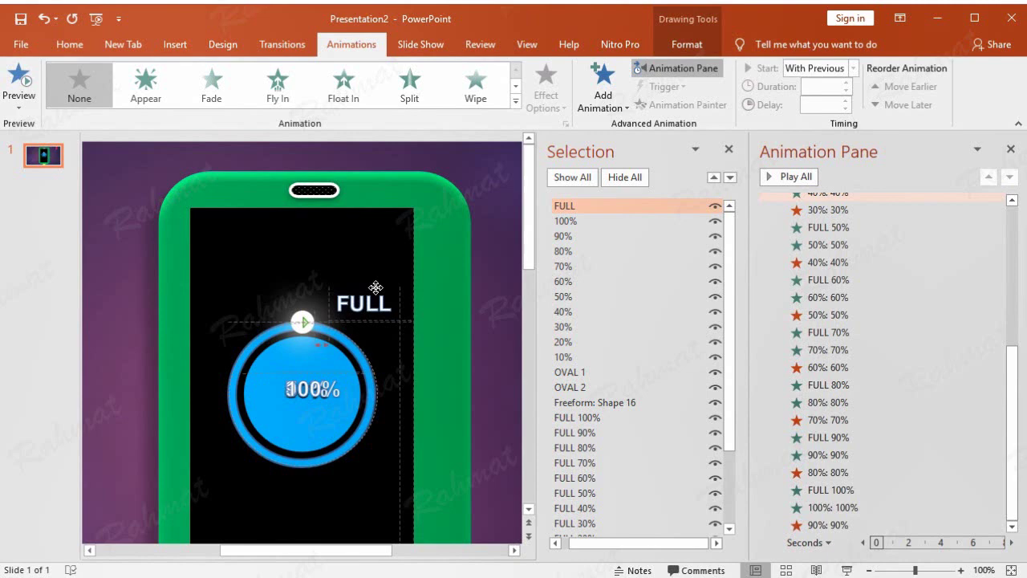
click(44, 19)
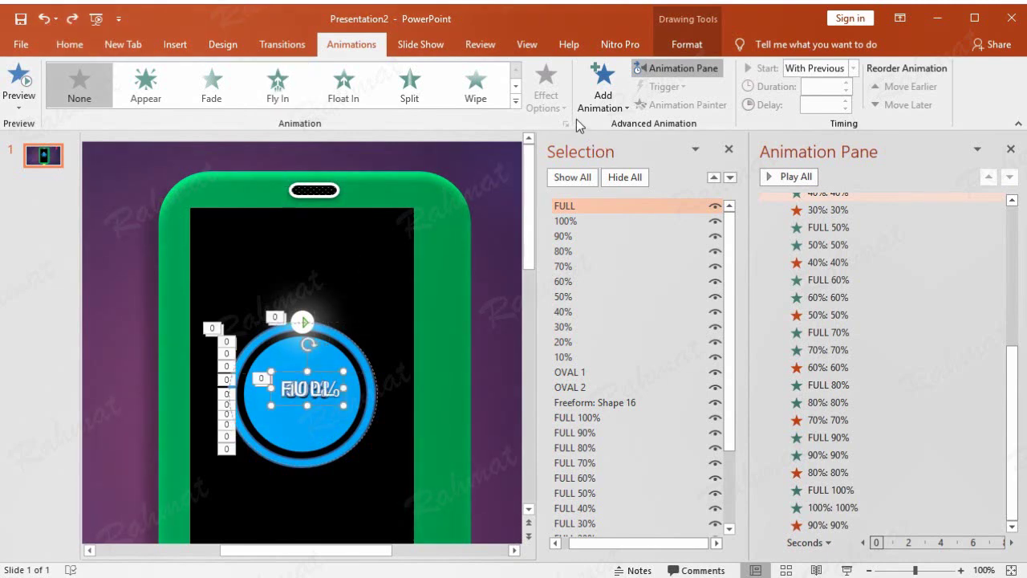
click(603, 89)
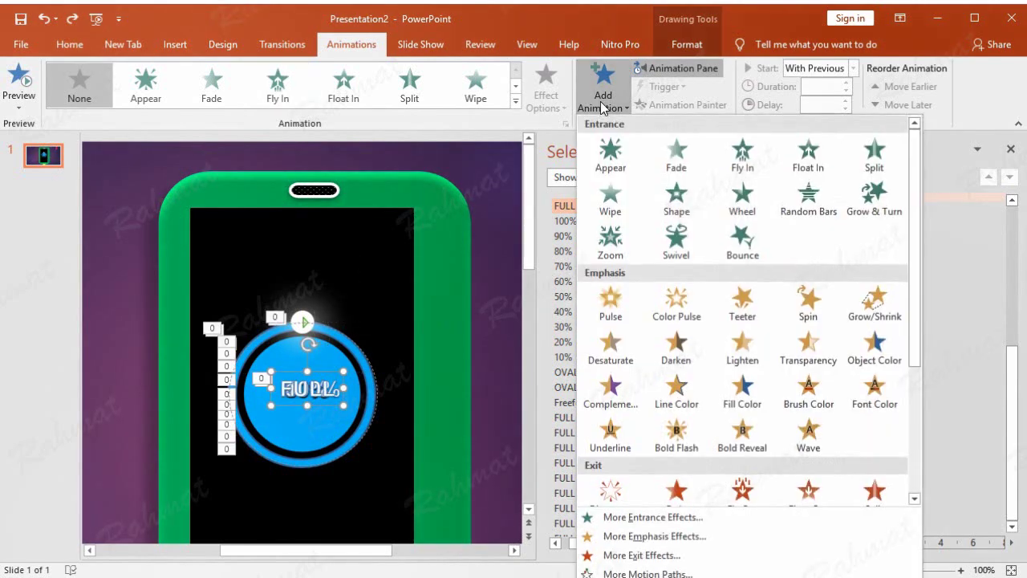
click(616, 166)
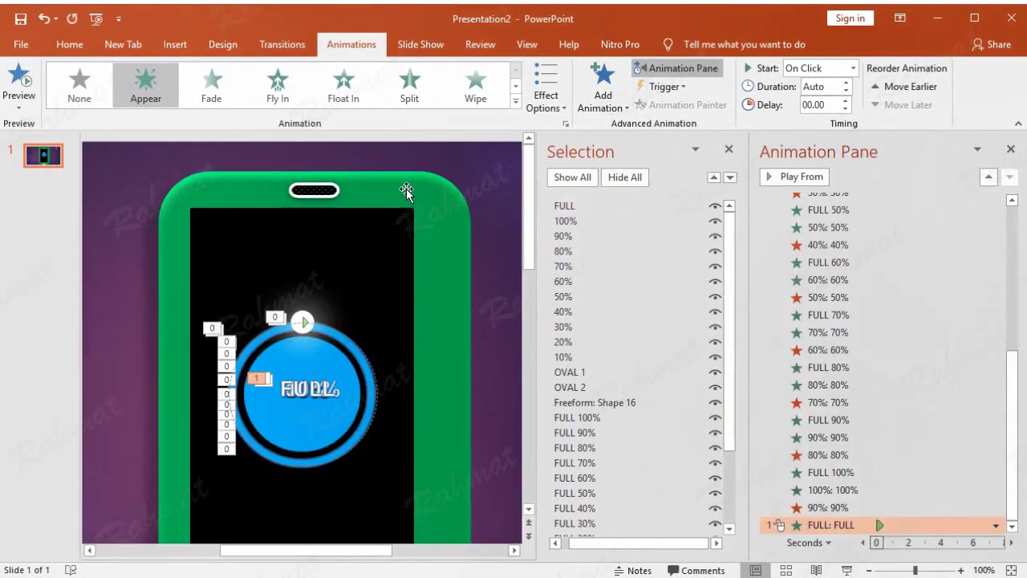
Set the FULL label's Appear to start With Previous after a 33.5-second delay.
click(406, 190)
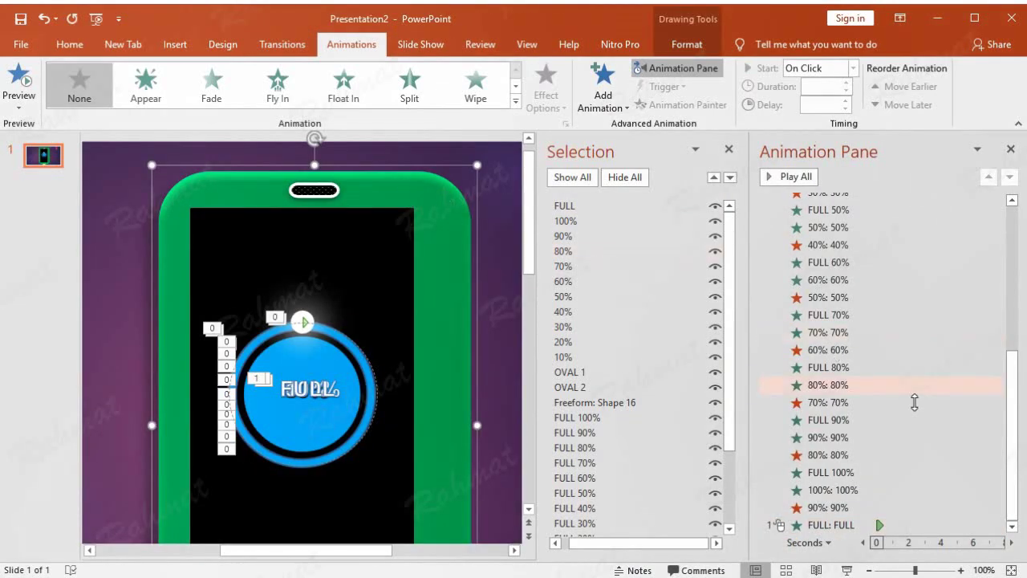
click(935, 526)
click(998, 525)
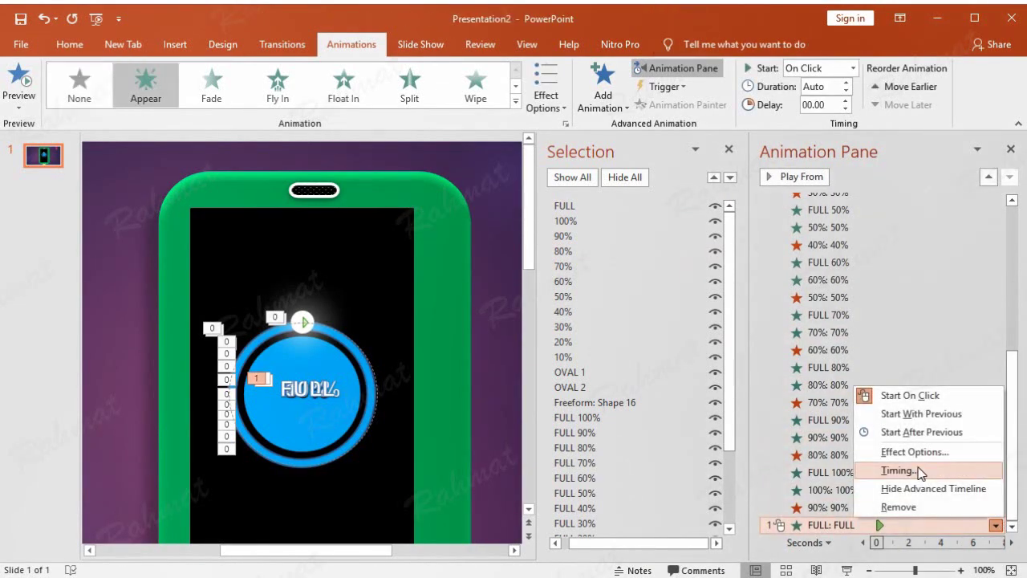
click(918, 471)
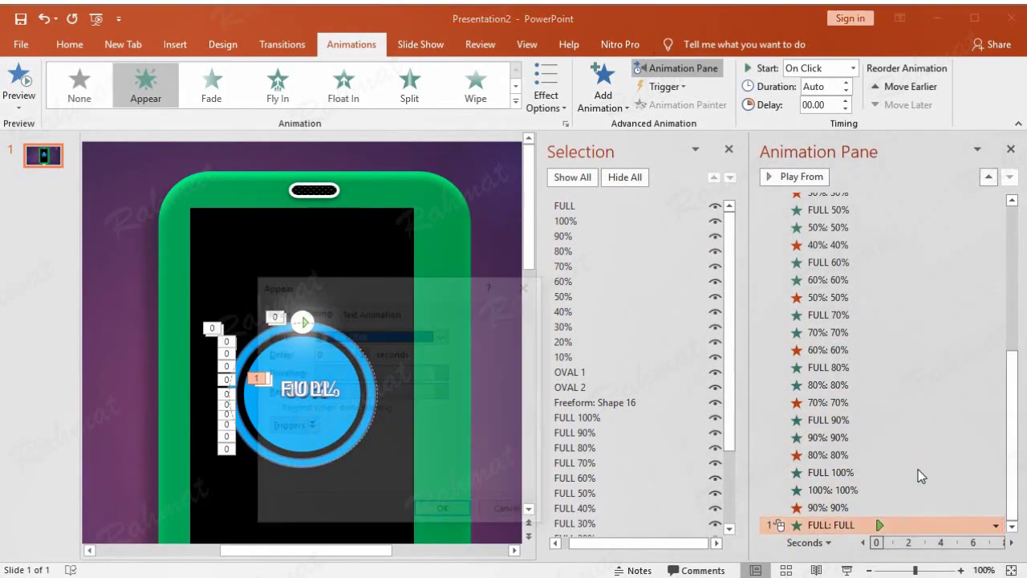
click(394, 334)
click(384, 361)
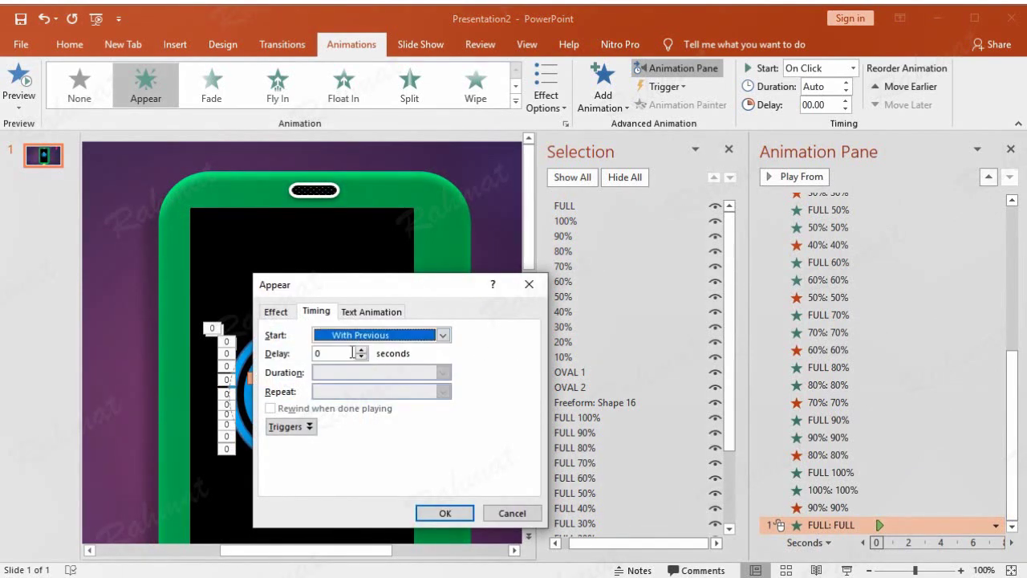
double_click(342, 353)
text(33.5)
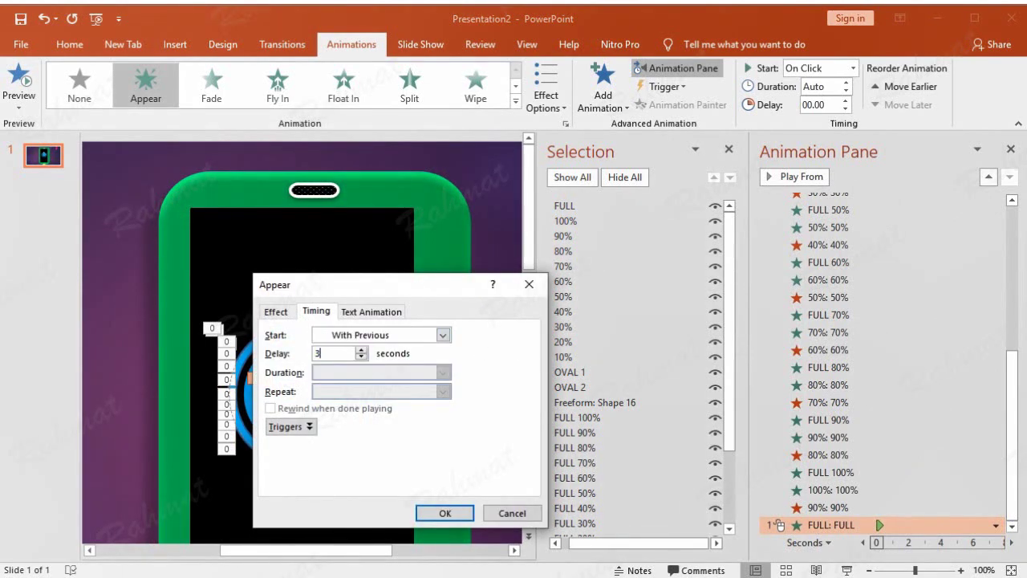
click(444, 512)
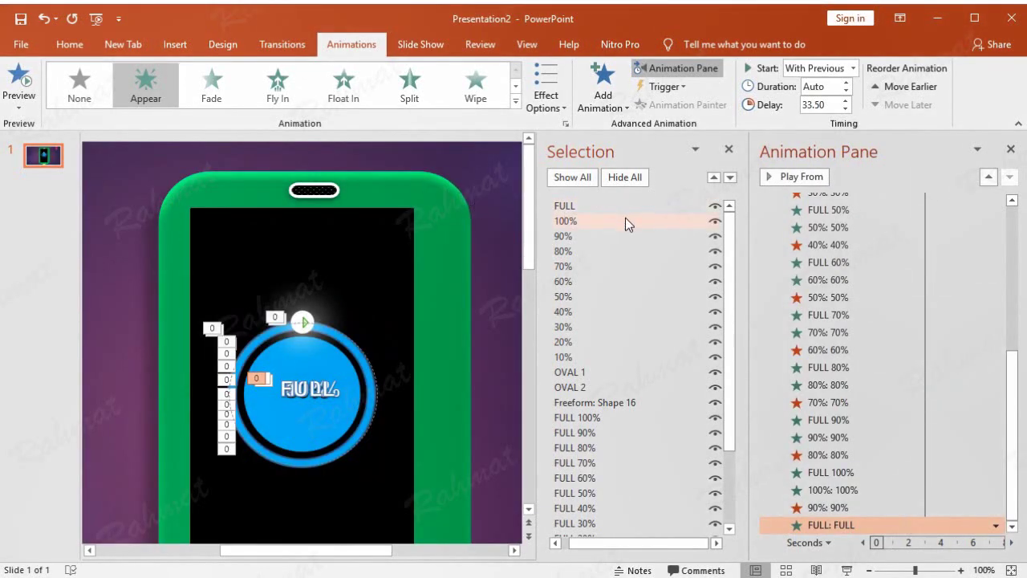
click(613, 225)
Add a Disappear exit to the 100% label, With Previous after a 33.5-second delay.
click(605, 100)
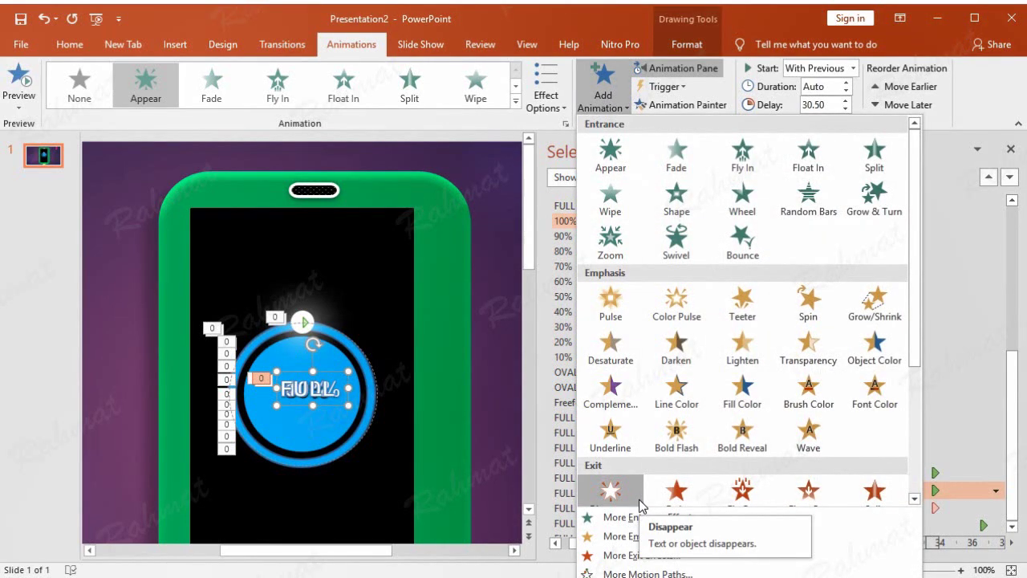
click(616, 560)
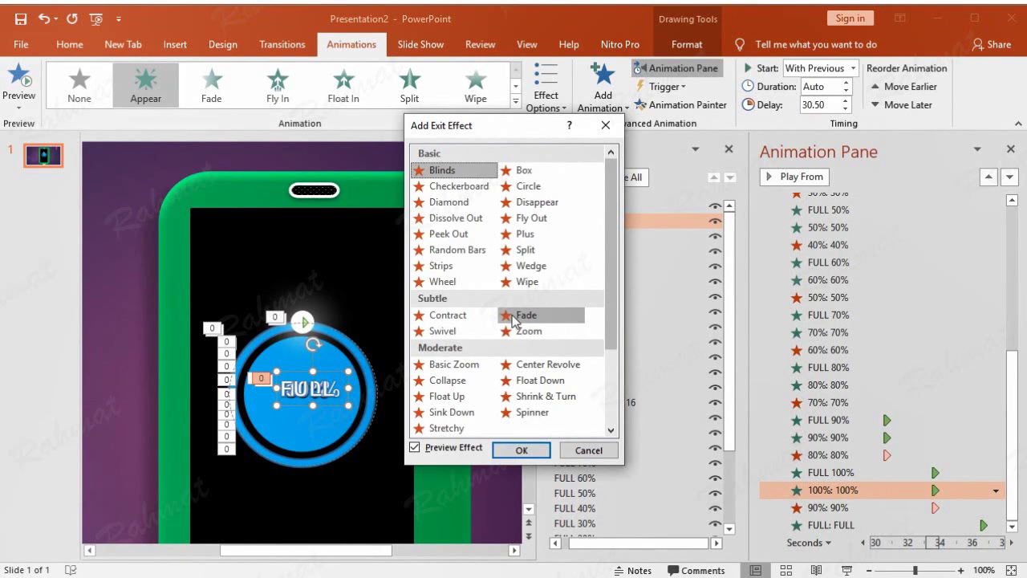
click(535, 202)
click(506, 451)
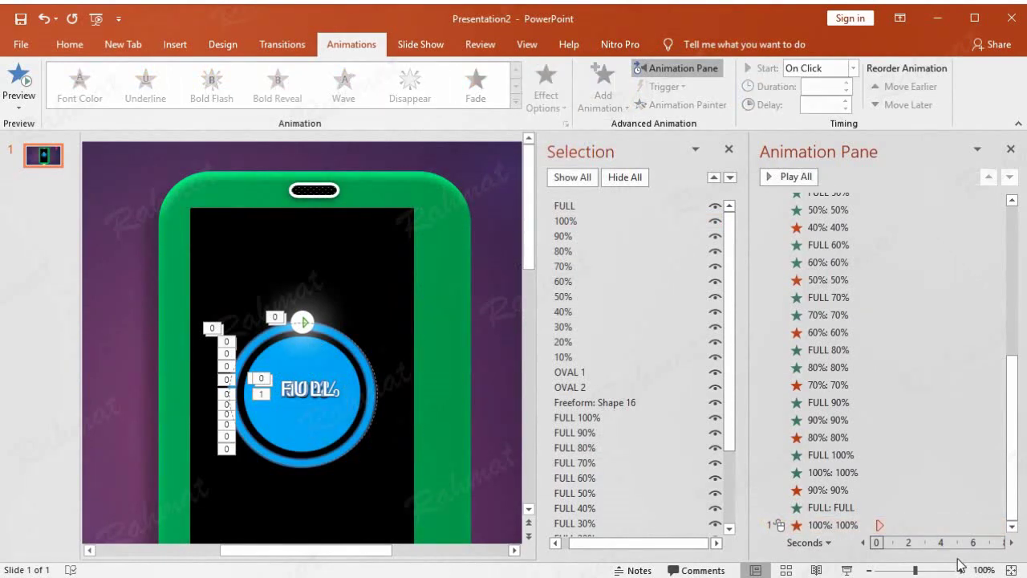
click(940, 513)
click(949, 525)
click(995, 525)
click(900, 470)
click(442, 334)
click(341, 361)
key(Tab)
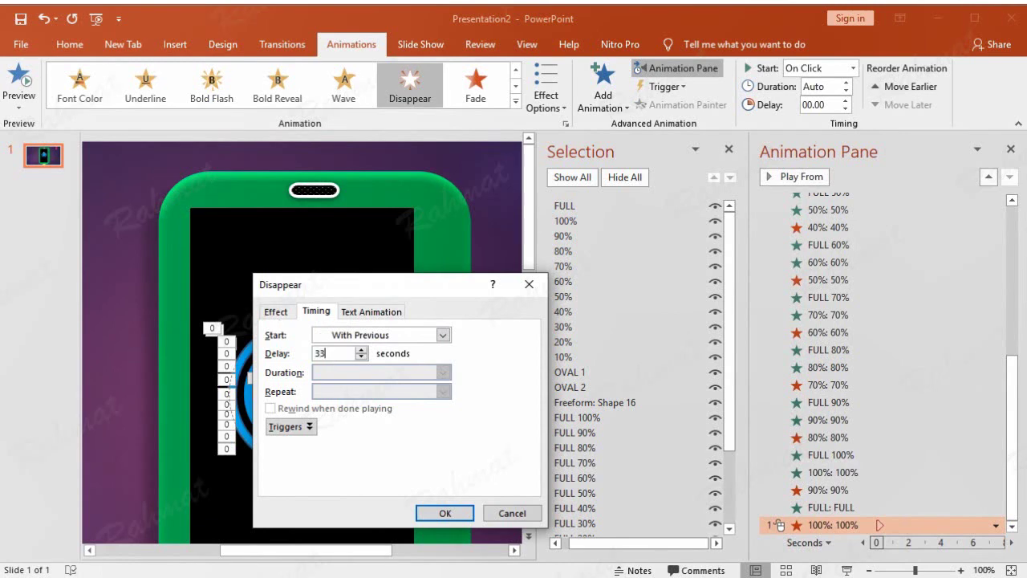
click(446, 512)
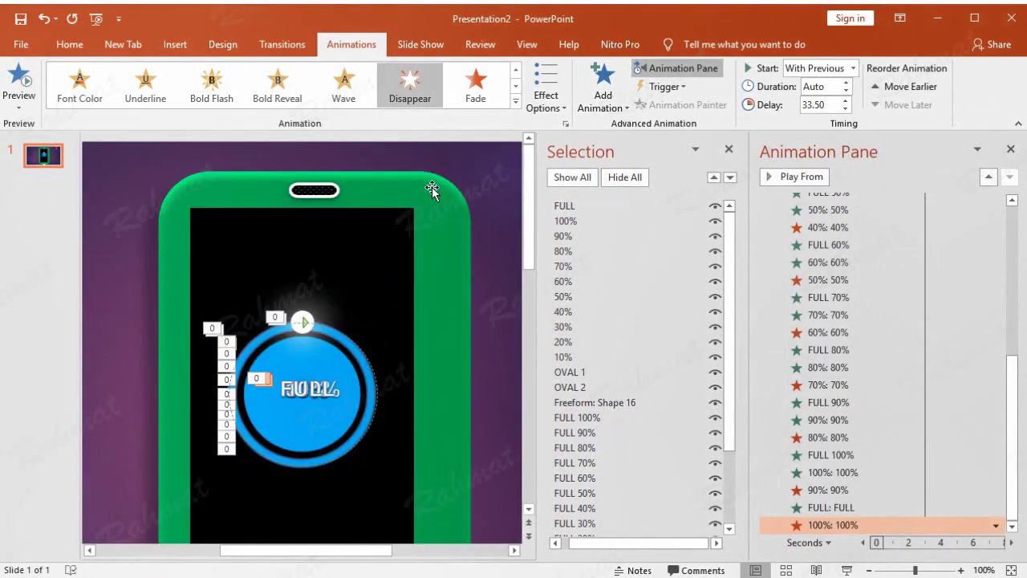
Give OVAL 1, the glowing ring dot, a Sink Down exit With Previous after 33.5 seconds.
click(614, 373)
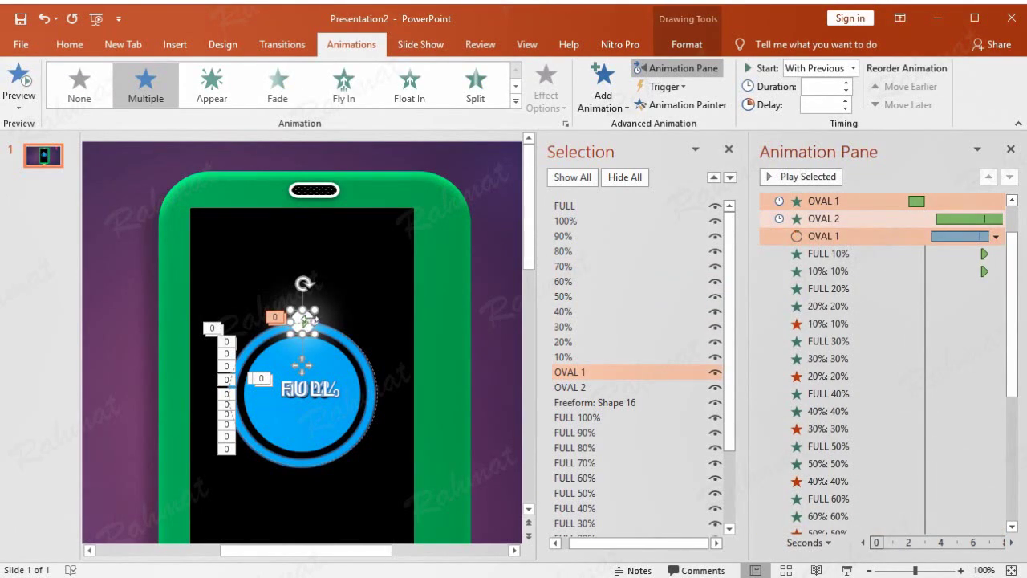
click(614, 106)
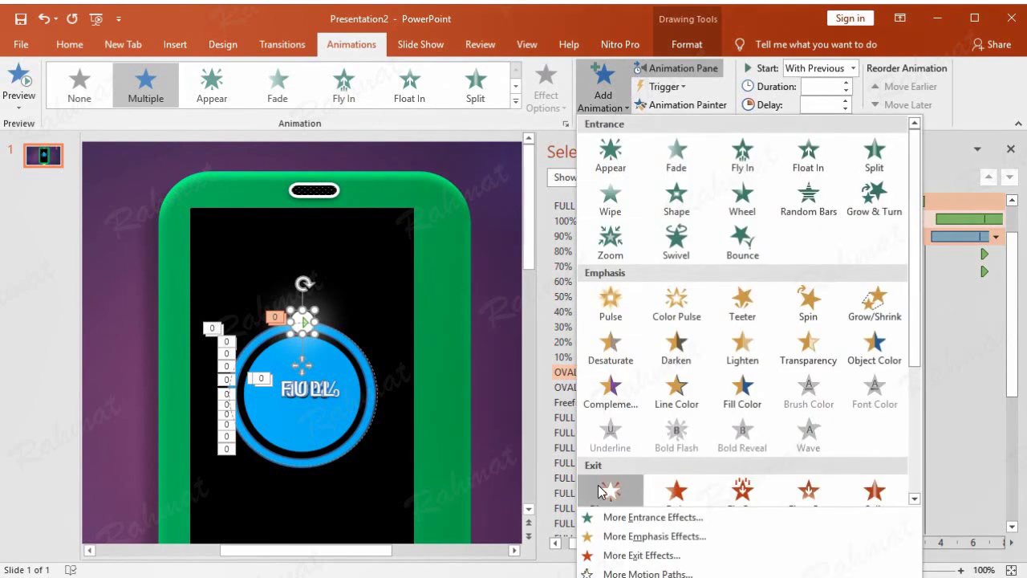
click(610, 554)
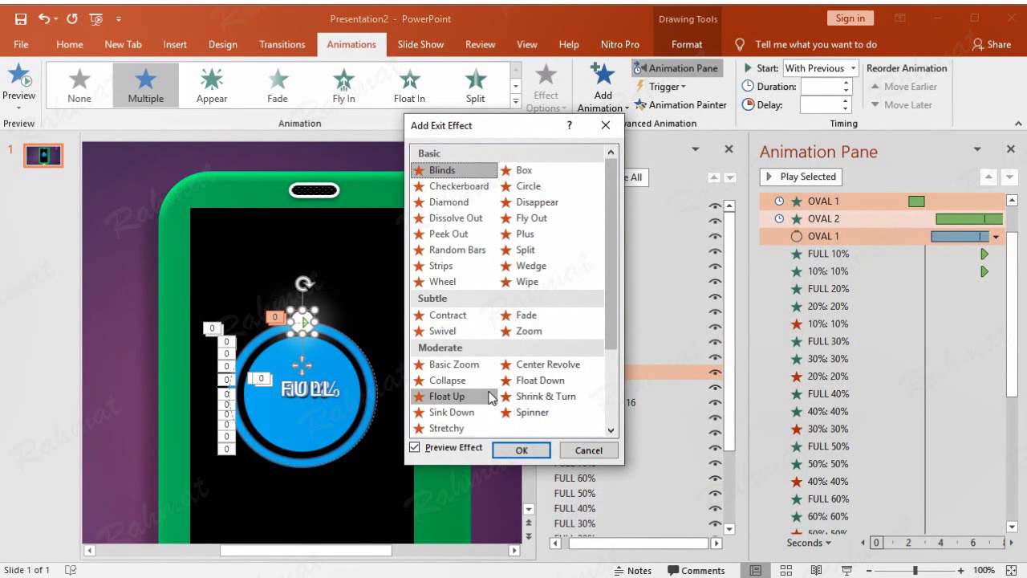
click(473, 412)
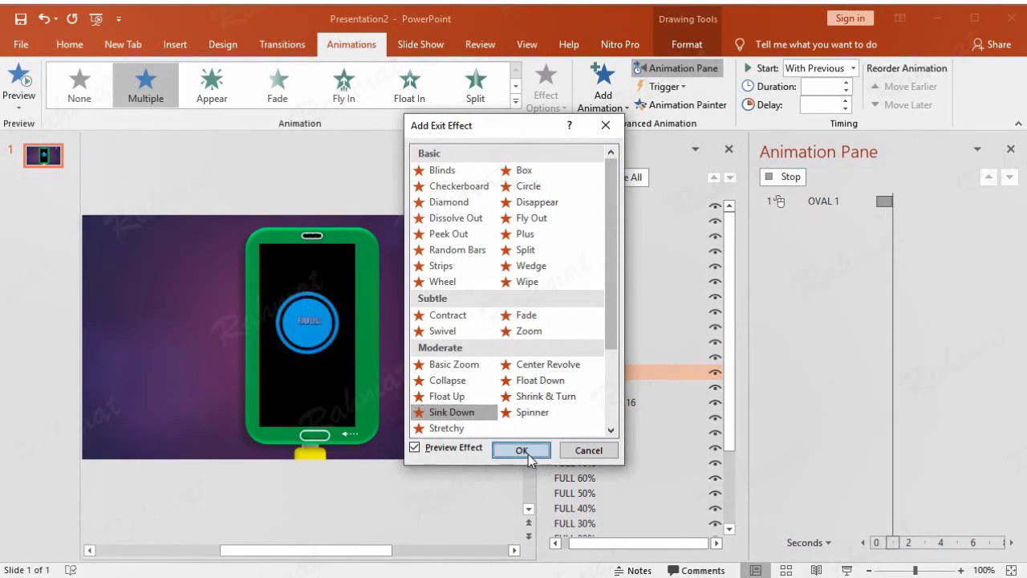
click(530, 454)
click(995, 526)
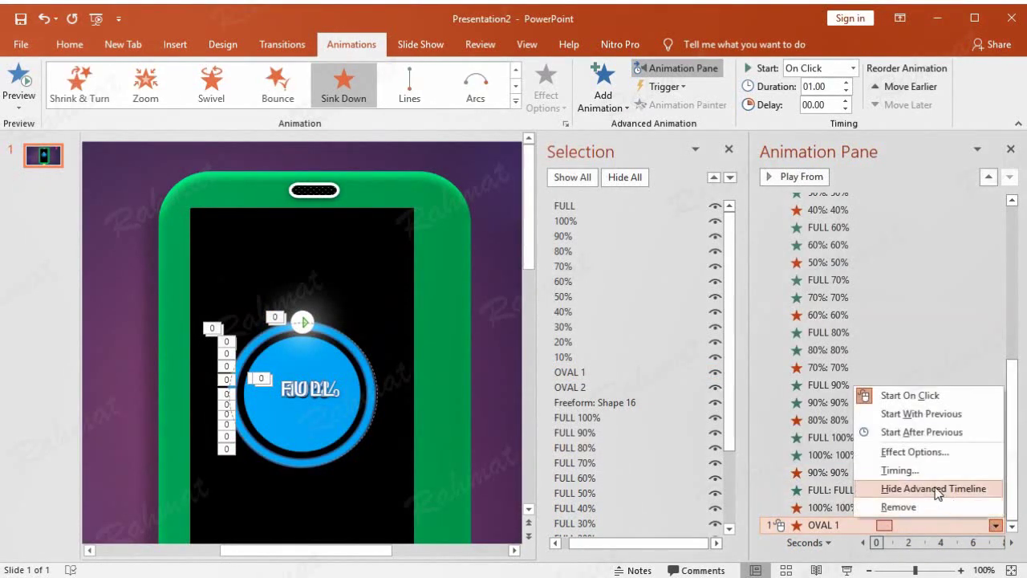
click(899, 470)
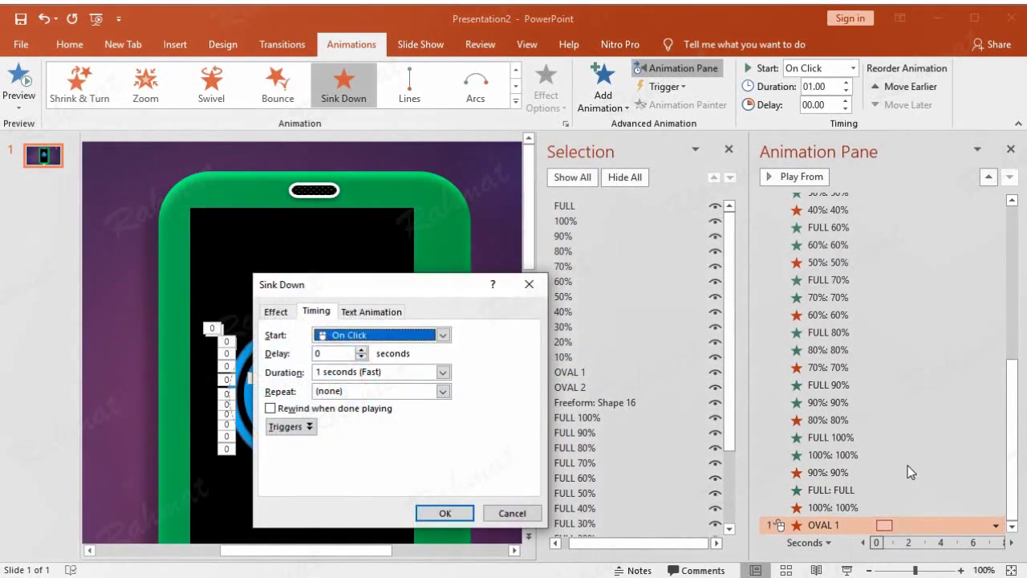
click(389, 334)
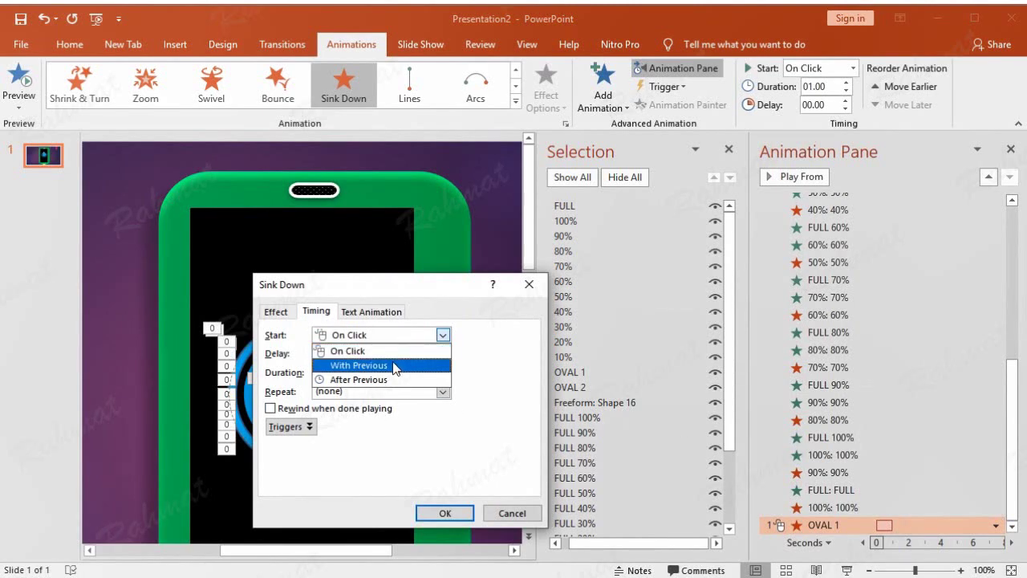
click(386, 362)
text(33.5)
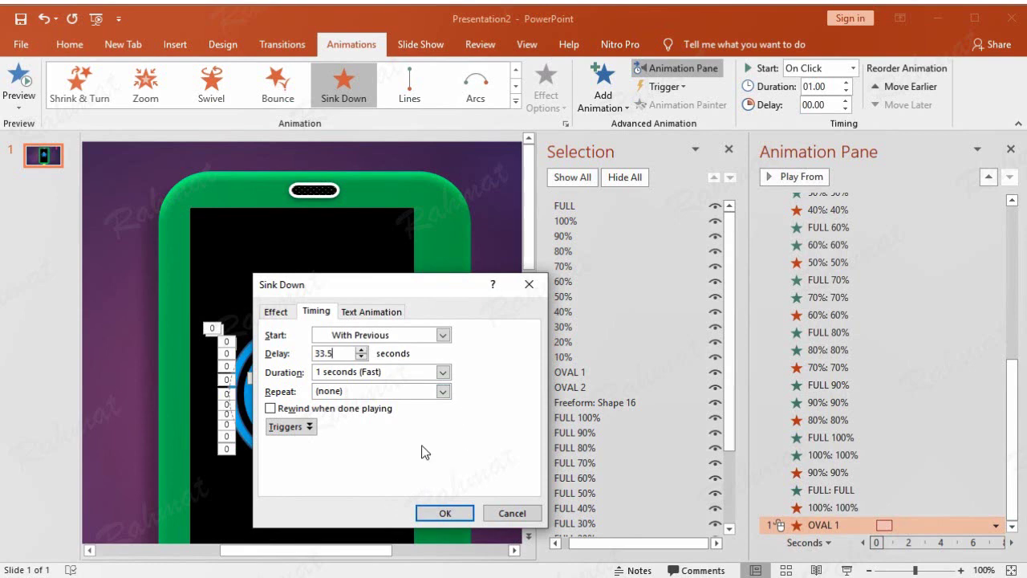
click(446, 518)
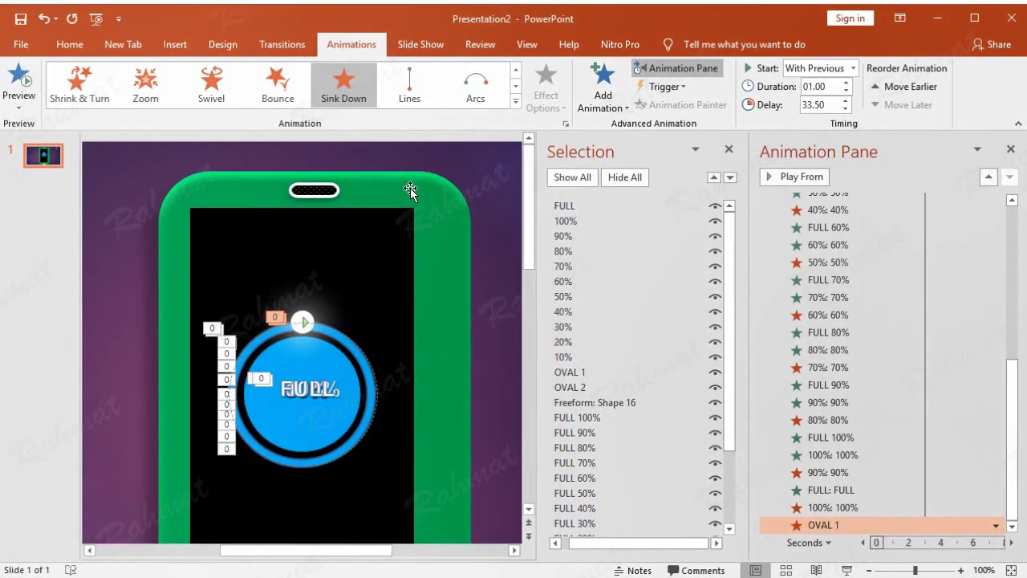
click(583, 208)
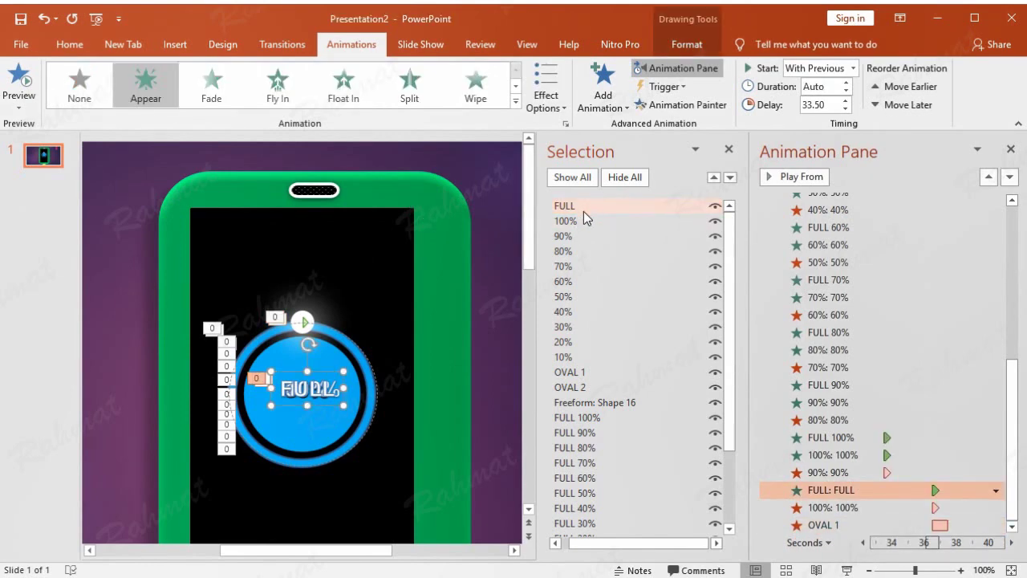
Add a Grow/Shrink emphasis effect to the FULL text.
click(602, 88)
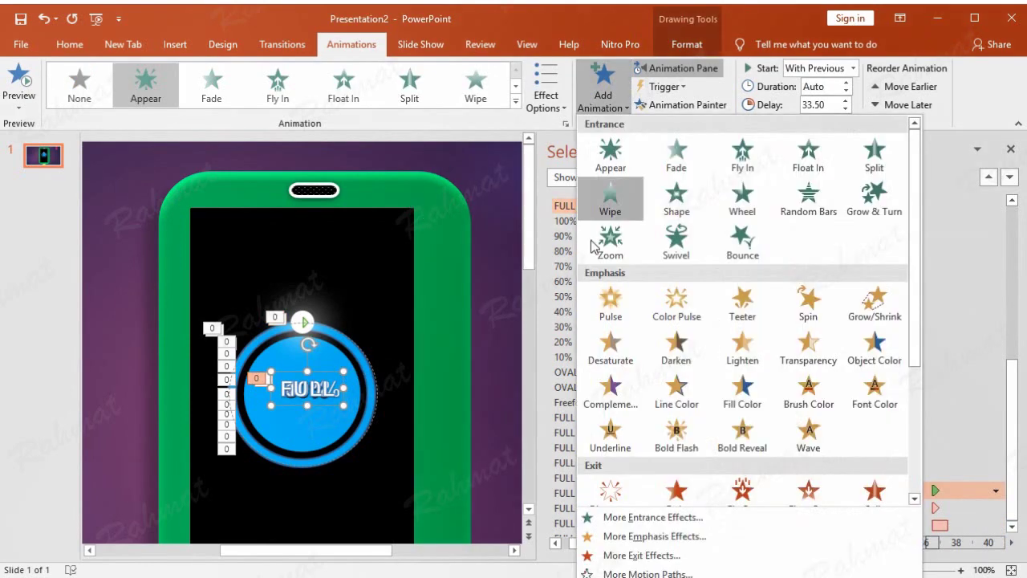
click(606, 536)
click(464, 190)
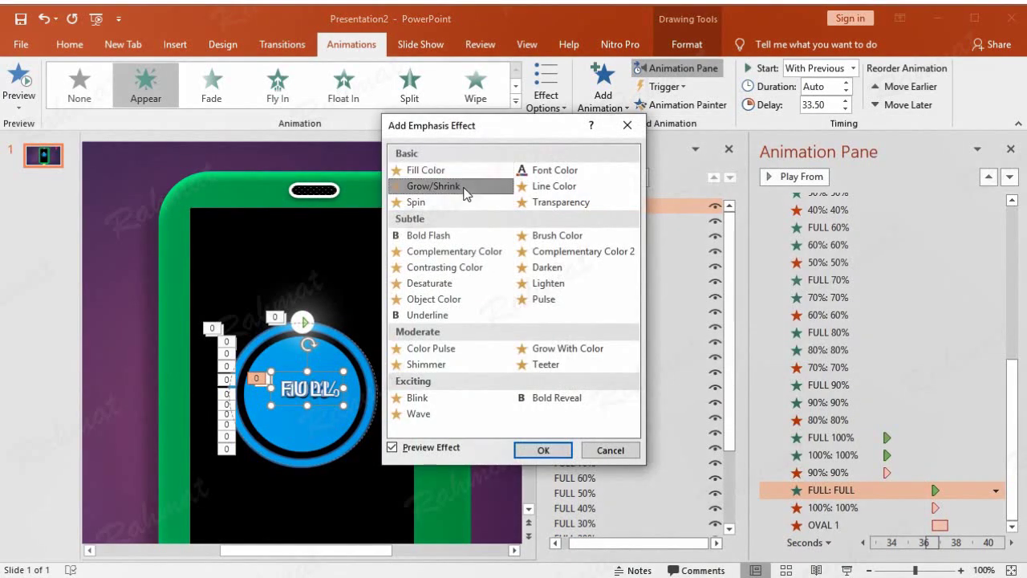
click(543, 450)
Time the pulse After Previous with a 0.5-second delay, repeating until end of slide.
click(995, 525)
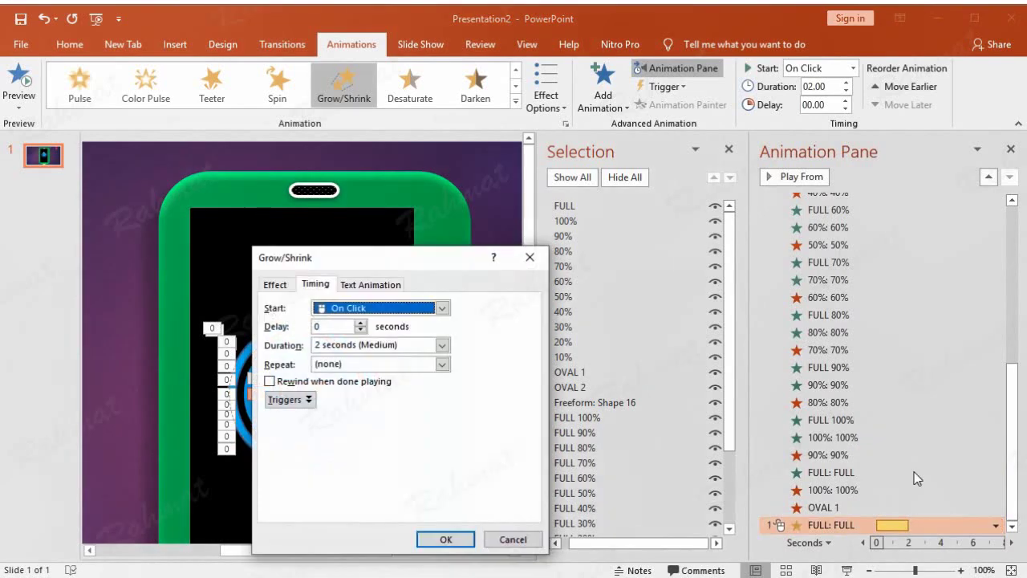
click(416, 309)
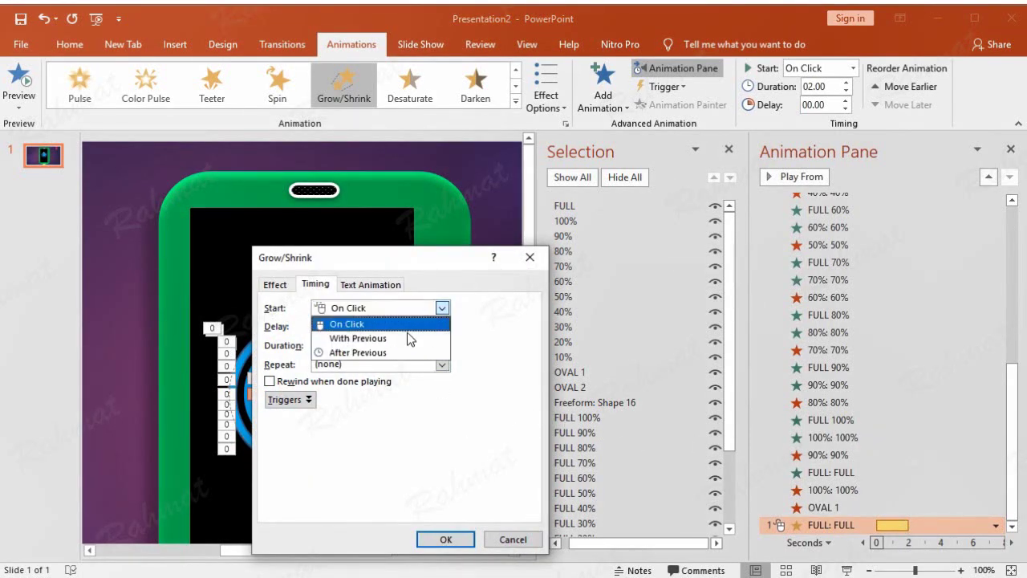
click(381, 351)
click(361, 322)
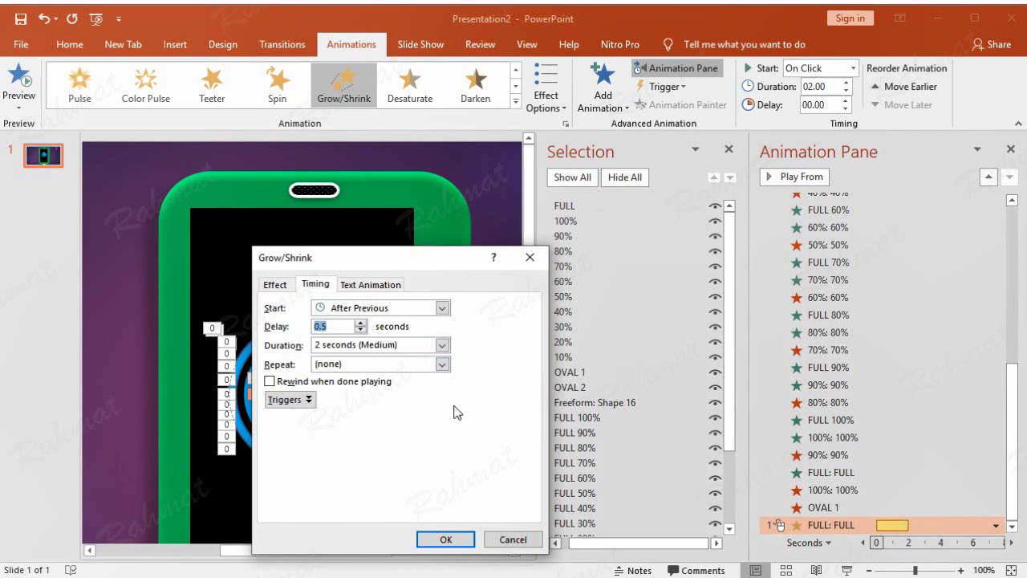
click(442, 365)
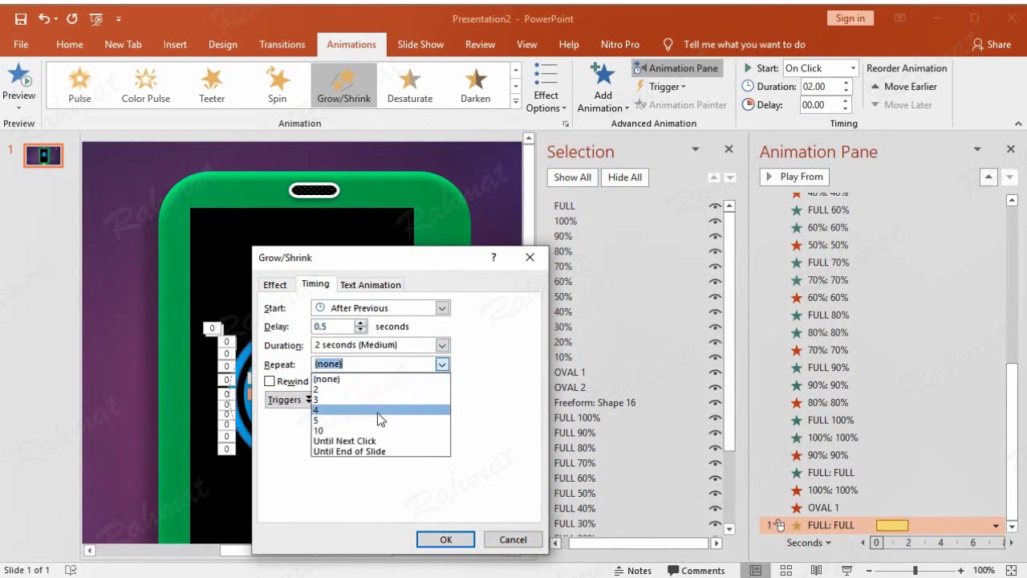
click(345, 452)
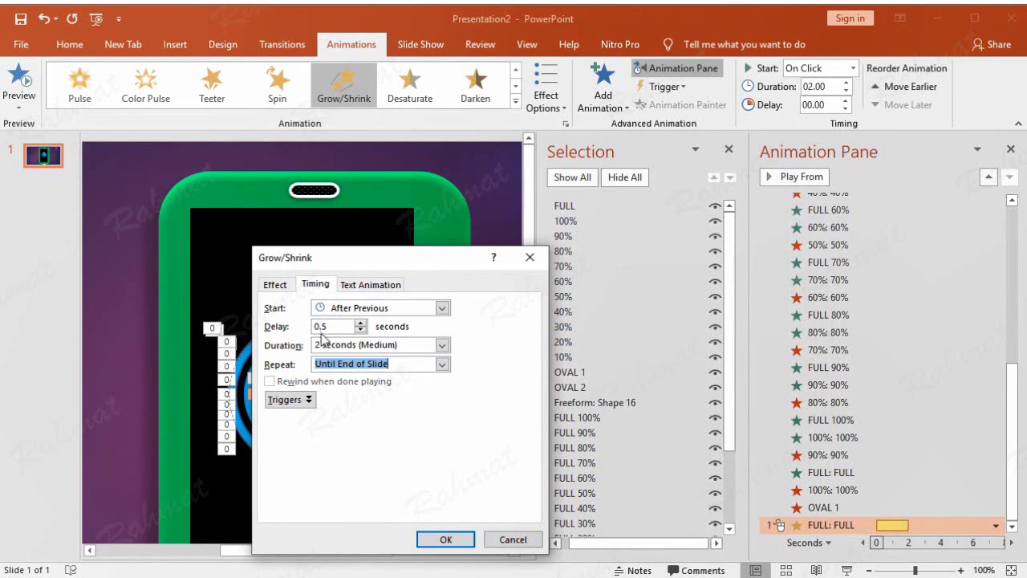
Set the Grow/Shrink size to a custom 130%.
click(285, 291)
click(483, 323)
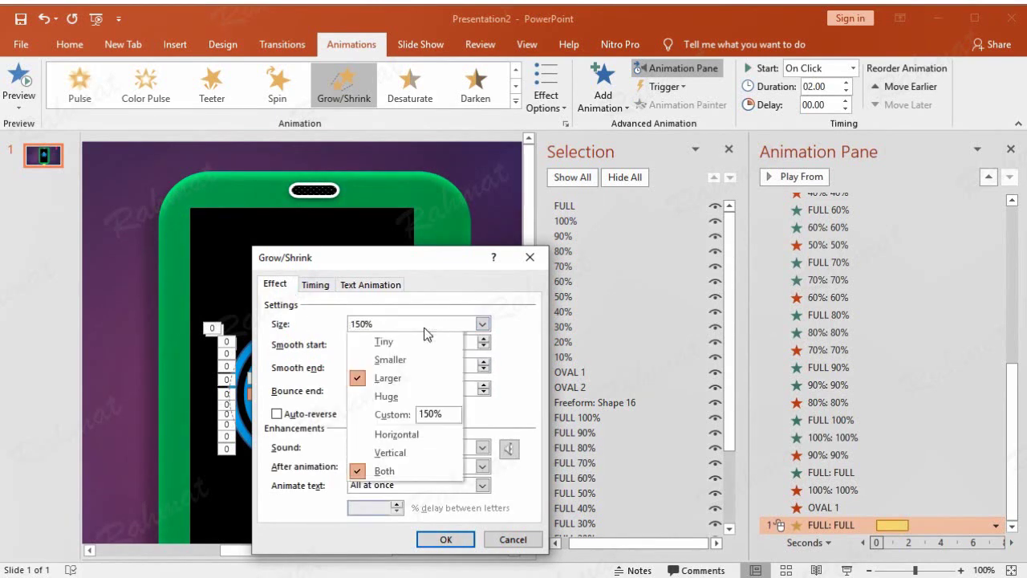
click(431, 415)
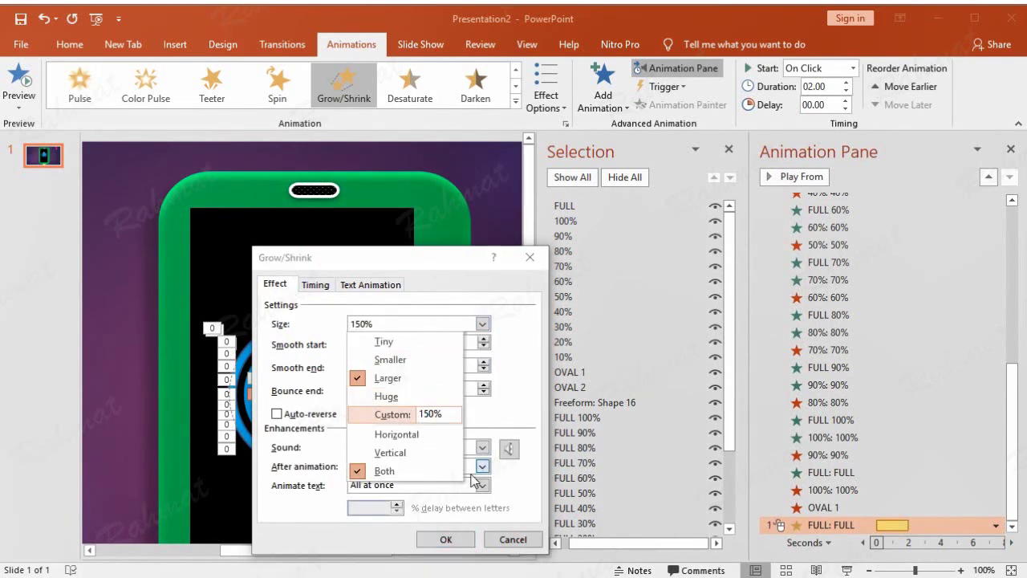
key(Return)
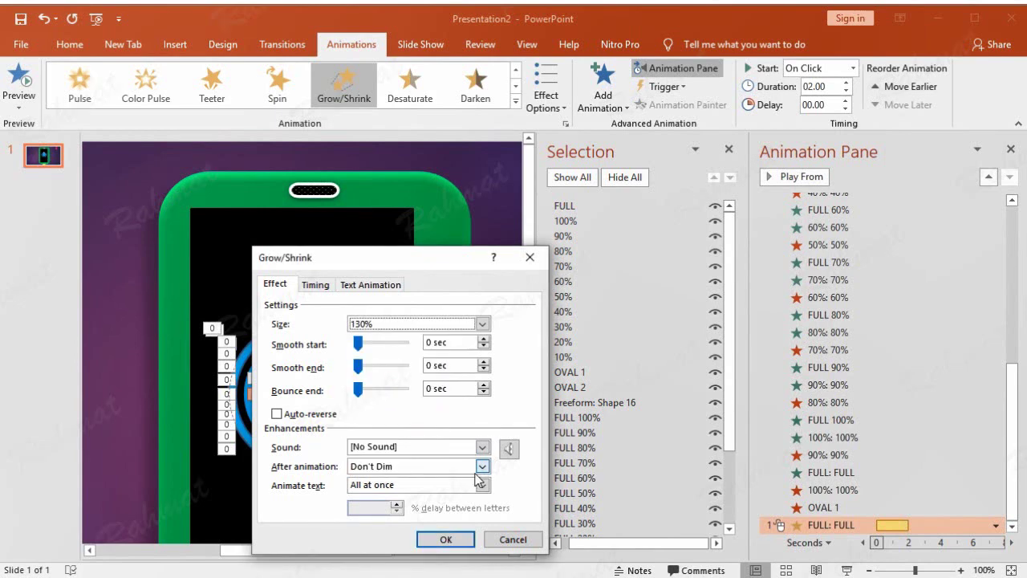
click(446, 539)
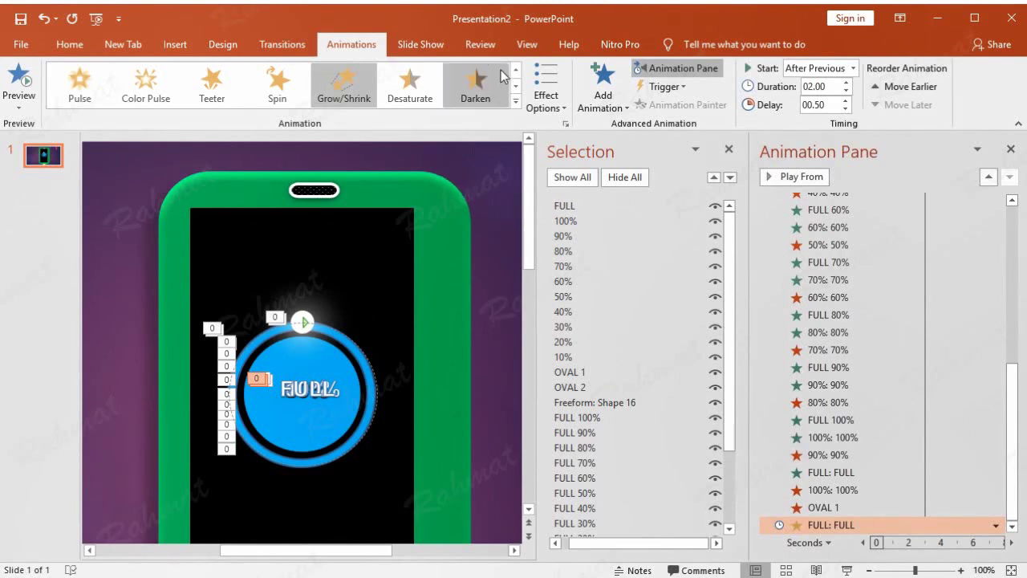
click(526, 44)
click(456, 94)
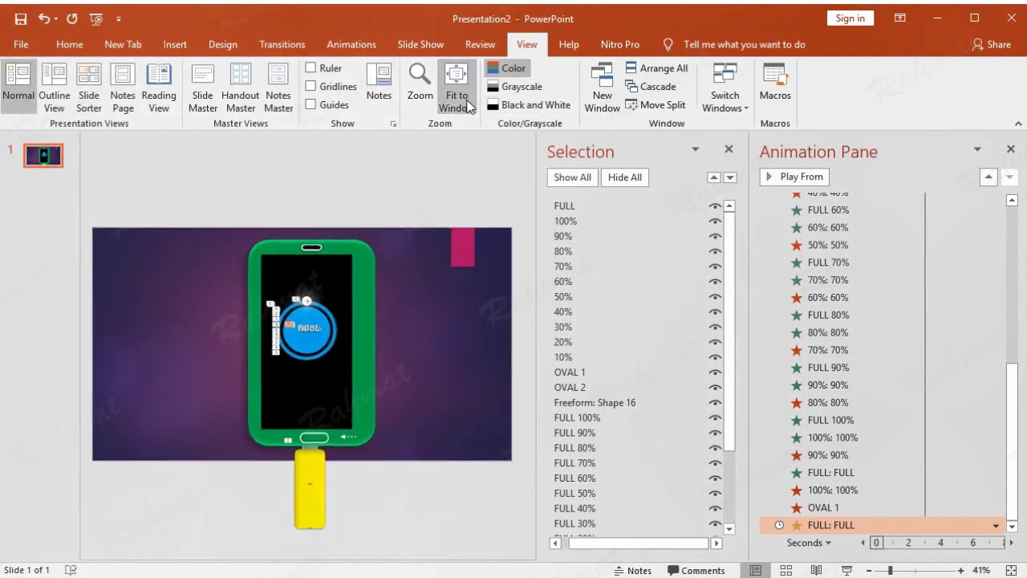
Close the Selection and Animation panes and nudge the phone body two steps left.
click(729, 151)
click(1011, 150)
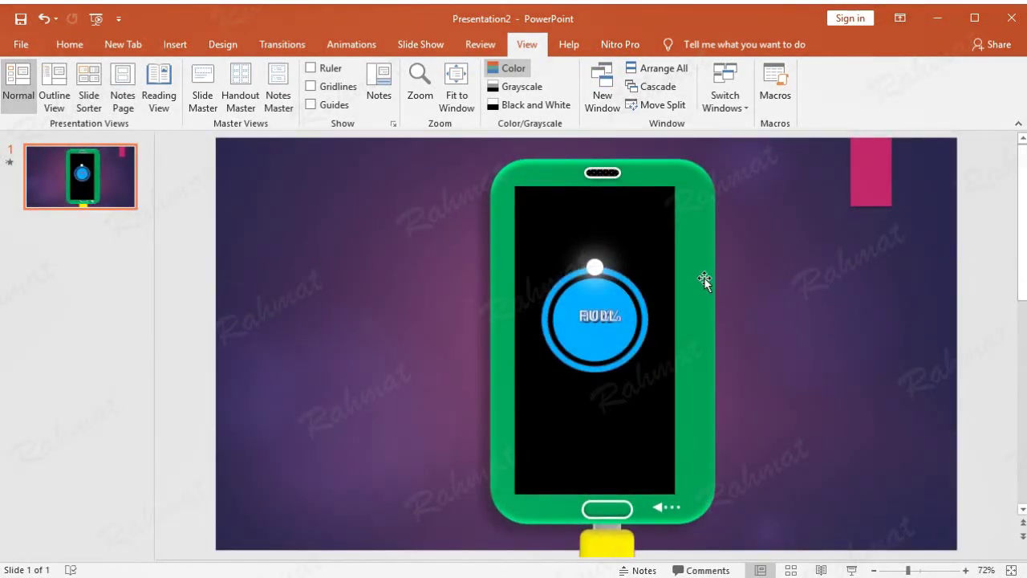
click(704, 279)
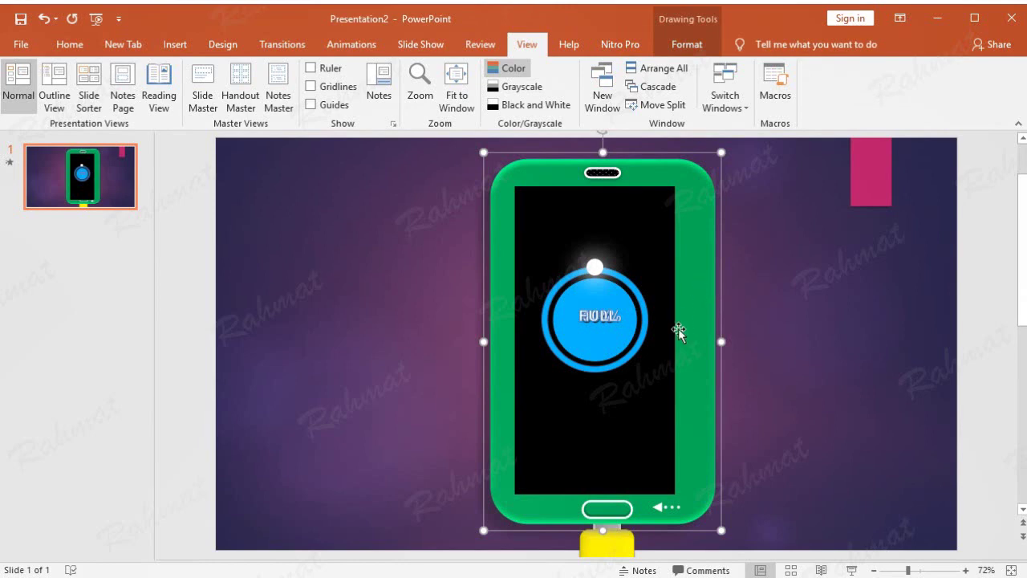
click(615, 543)
key(Left)
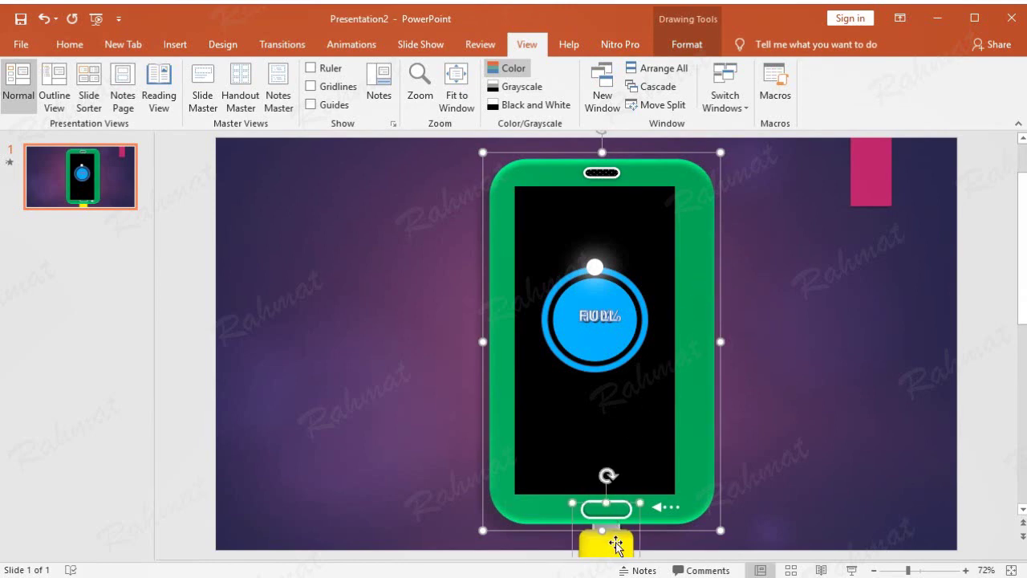
key(Left)
key(Left)
key(Left)
key(Left)
key(Left)
key(Left)
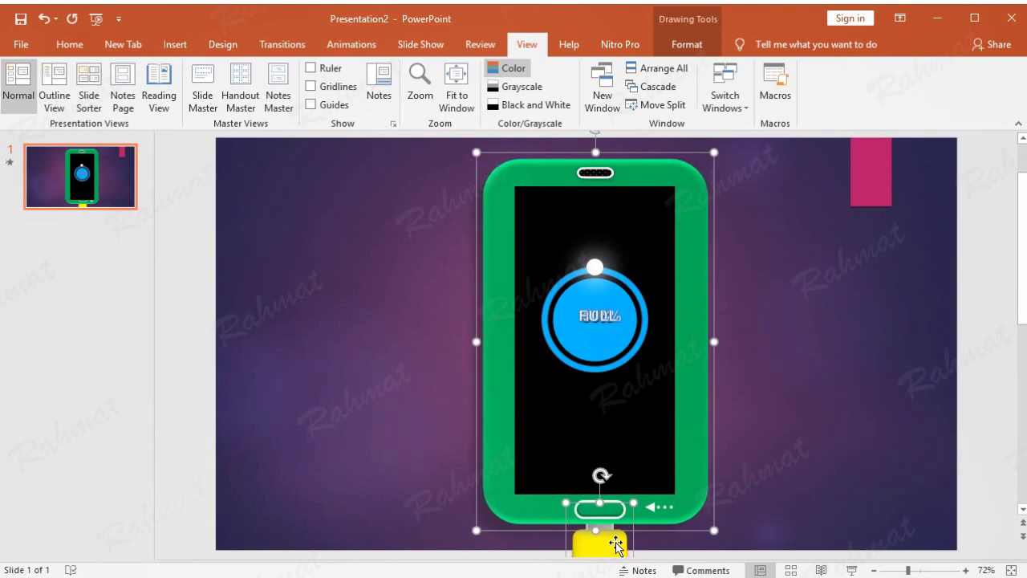
click(819, 470)
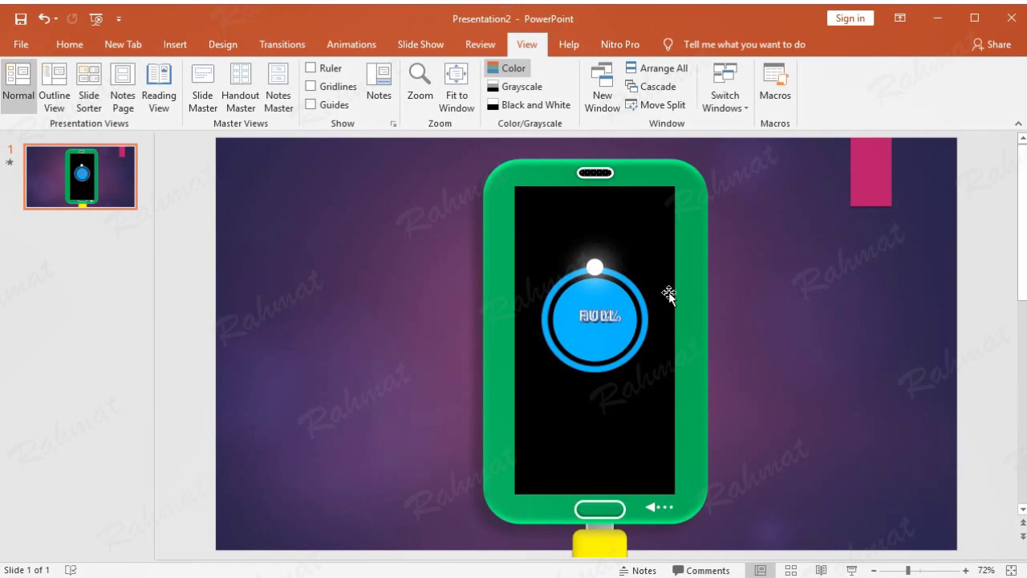
click(78, 44)
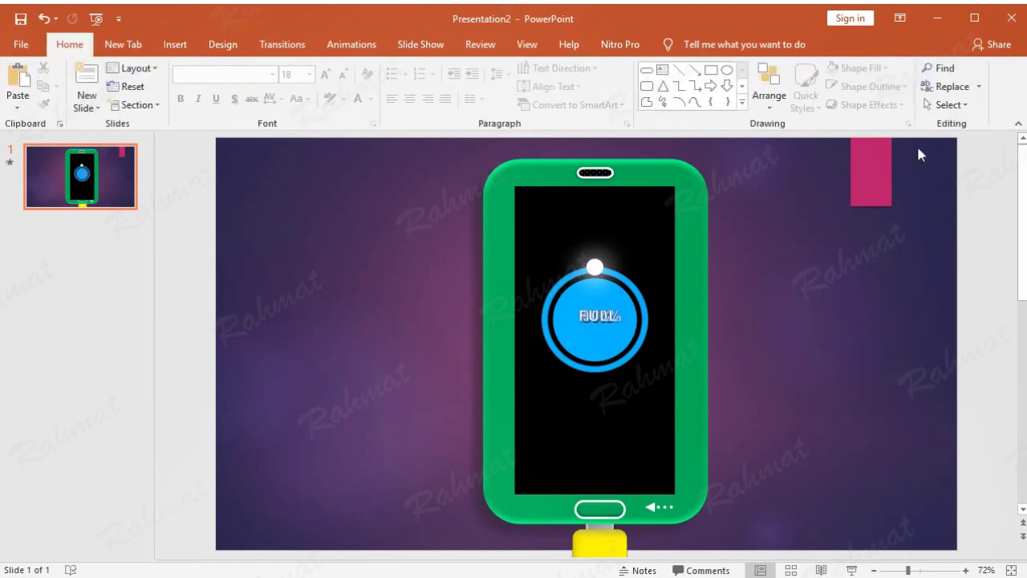
In the Selection Pane, hide the FULL 100% through FULL 10% layers and OVAL 3.
click(947, 104)
click(975, 160)
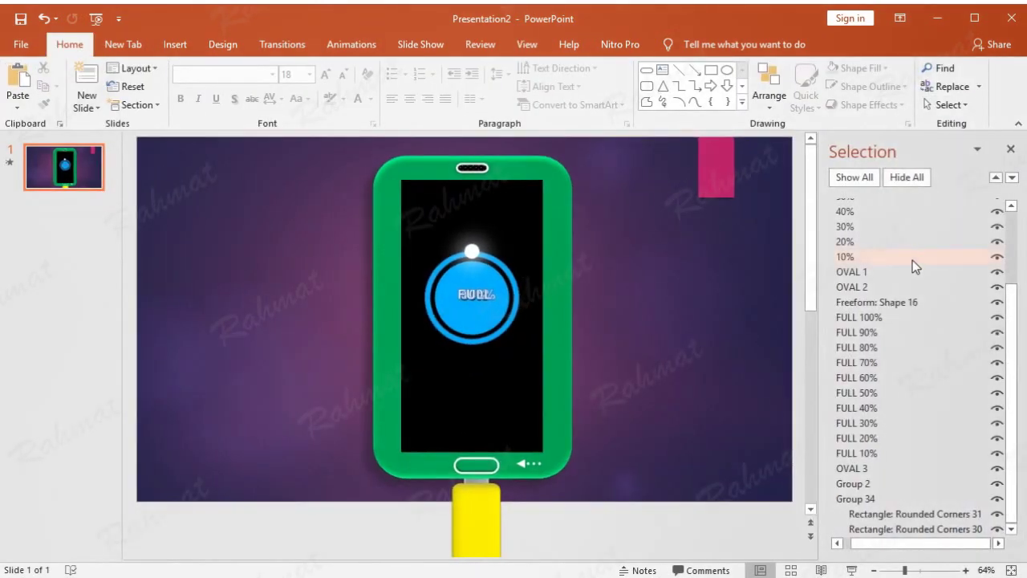
click(996, 318)
click(996, 333)
click(997, 348)
click(996, 363)
click(997, 378)
click(997, 393)
click(997, 408)
click(997, 423)
click(997, 438)
click(996, 453)
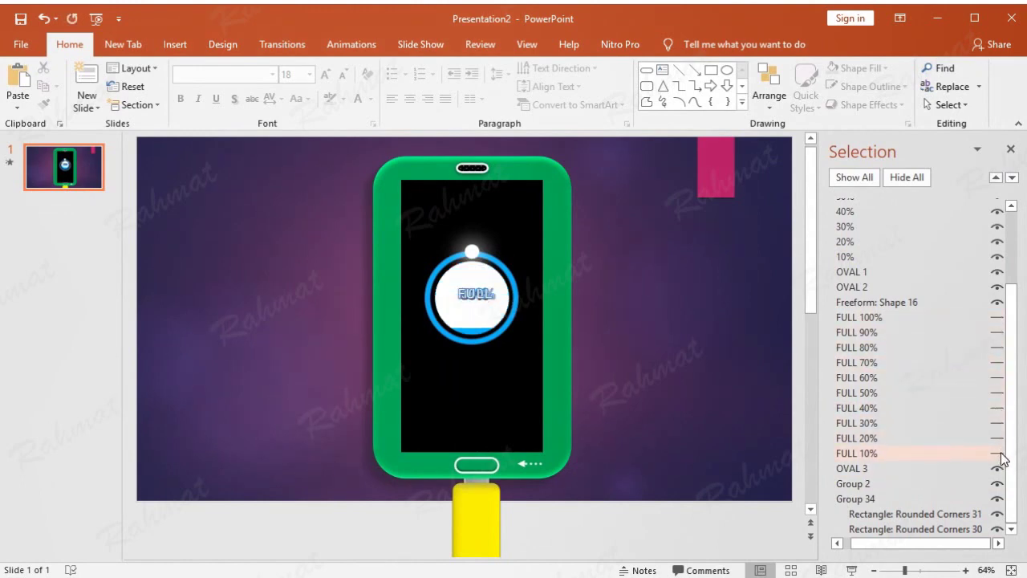
click(924, 470)
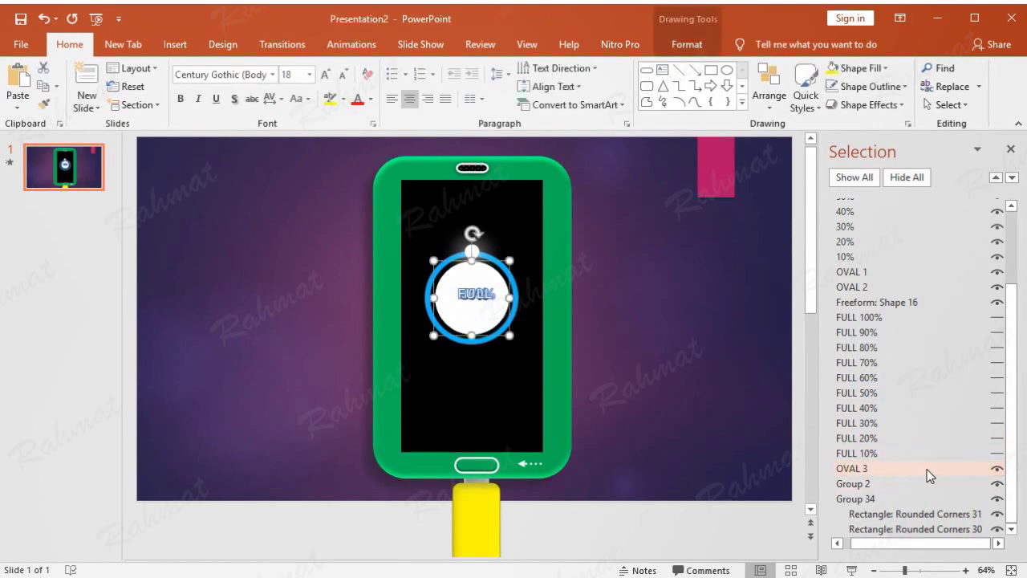
click(996, 470)
Move the black phone screen aside to look behind it, then undo the move.
click(537, 218)
mouse_move(511, 209)
mouse_down()
mouse_move(393, 202)
mouse_move(418, 190)
mouse_up()
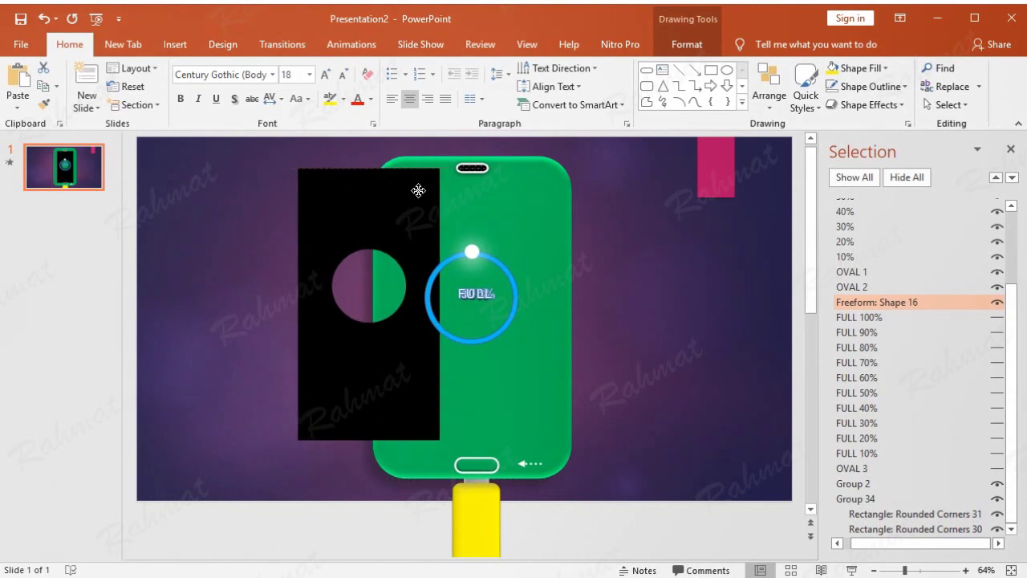
click(44, 18)
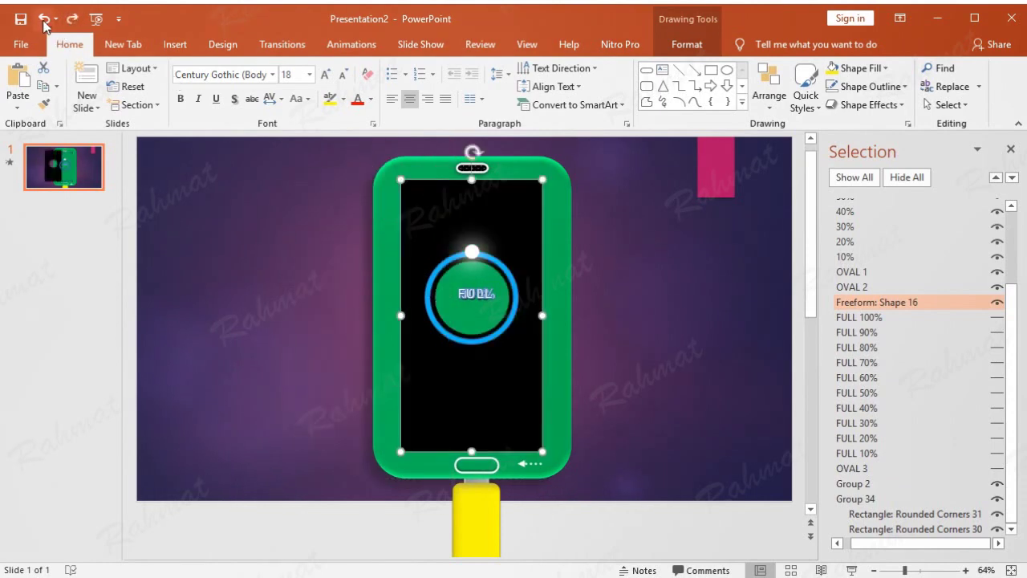
click(656, 226)
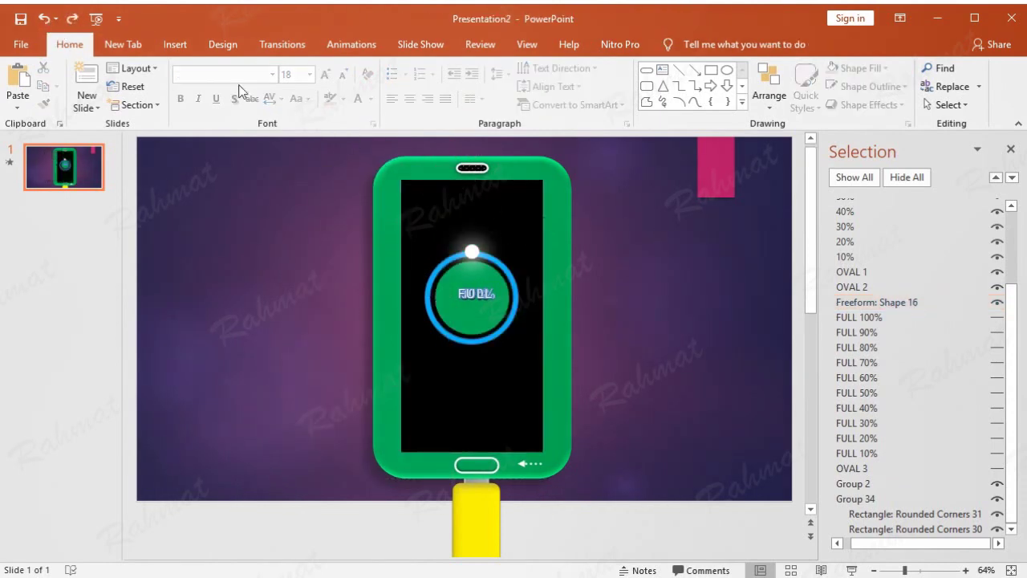
click(175, 44)
click(237, 100)
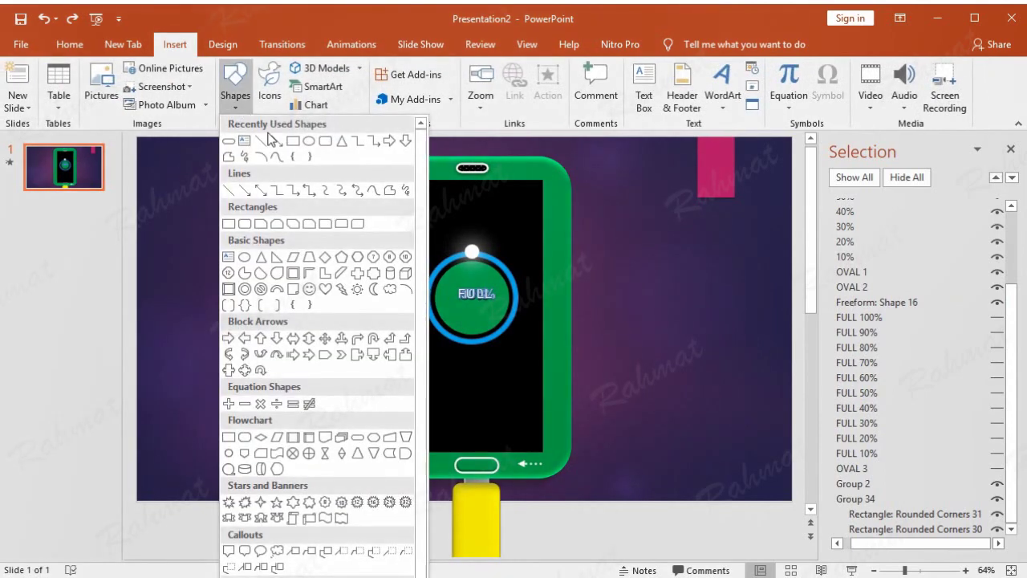
Draw a black rectangle over the phone screen and send it to the back.
click(236, 220)
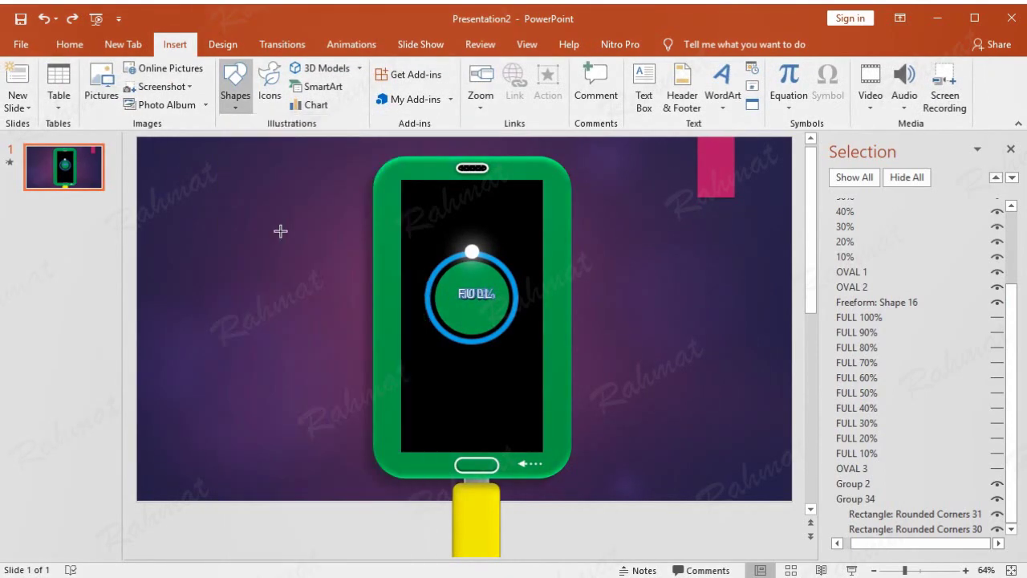
drag(423, 233, 528, 393)
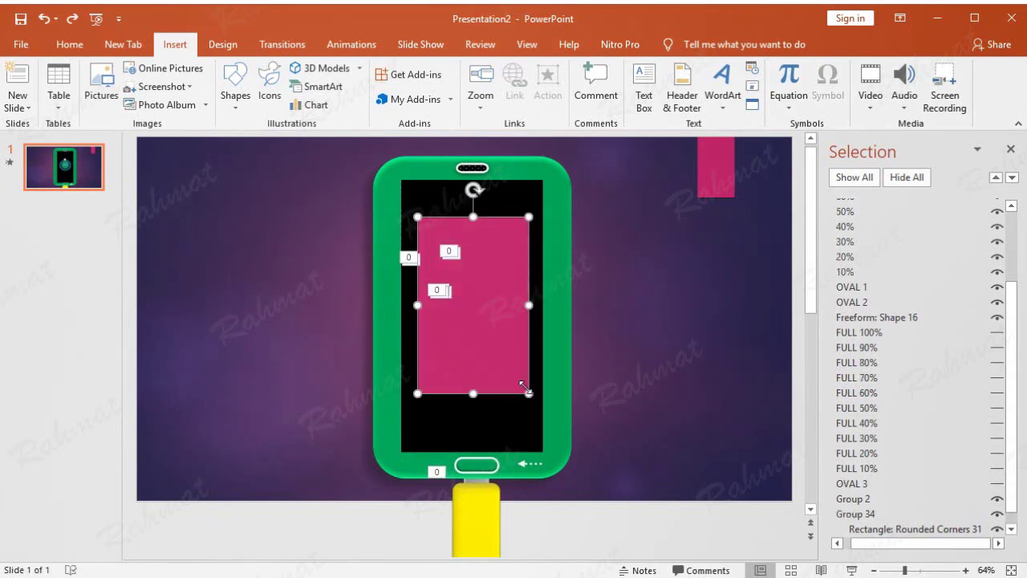
click(291, 87)
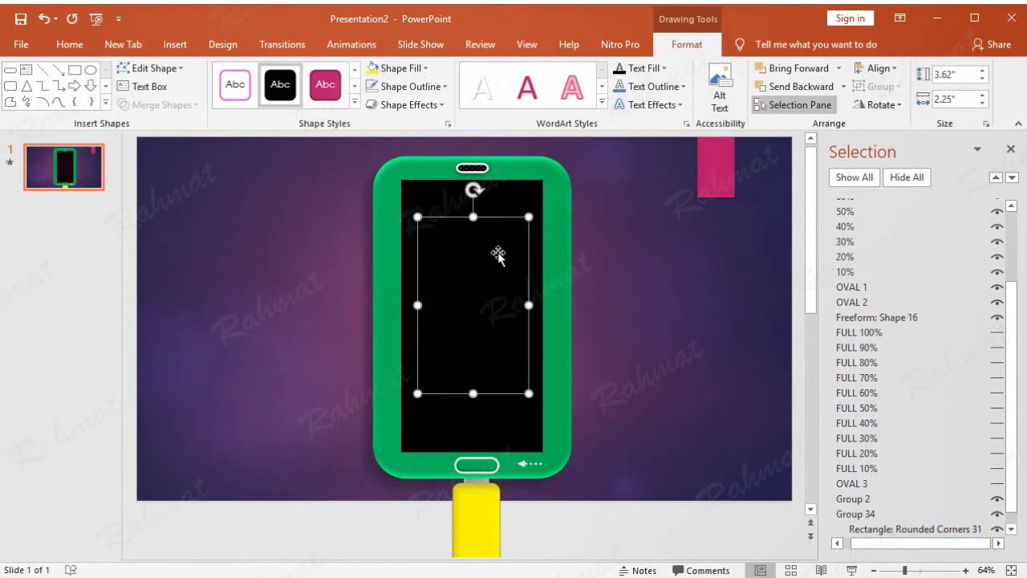
right_click(495, 254)
mouse_move(618, 423)
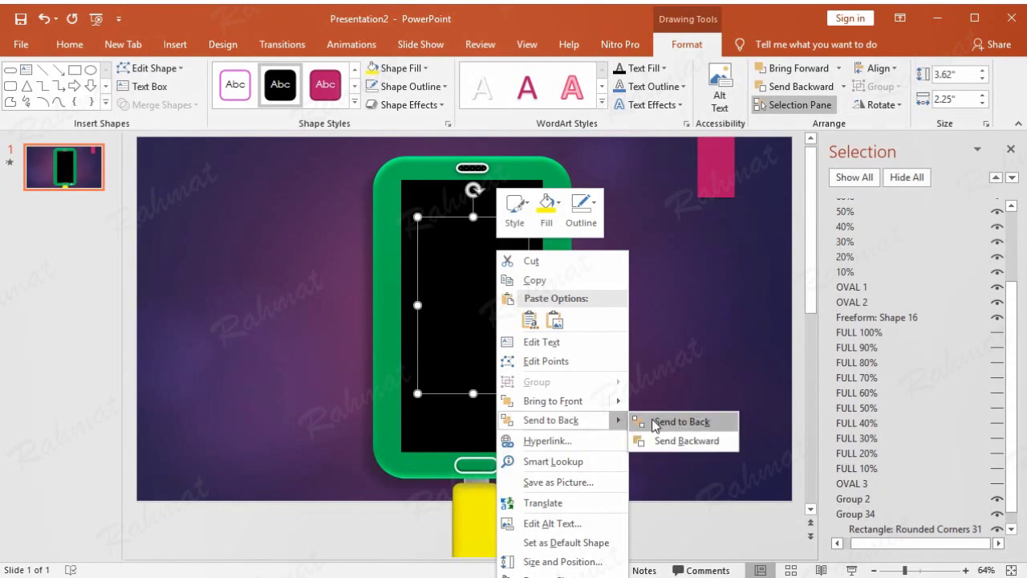
click(653, 424)
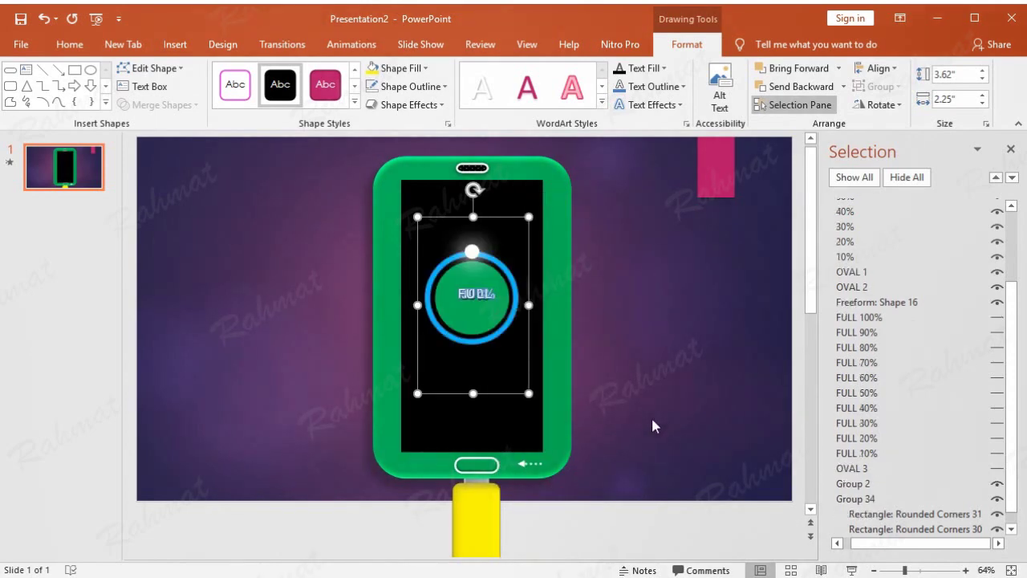
click(641, 311)
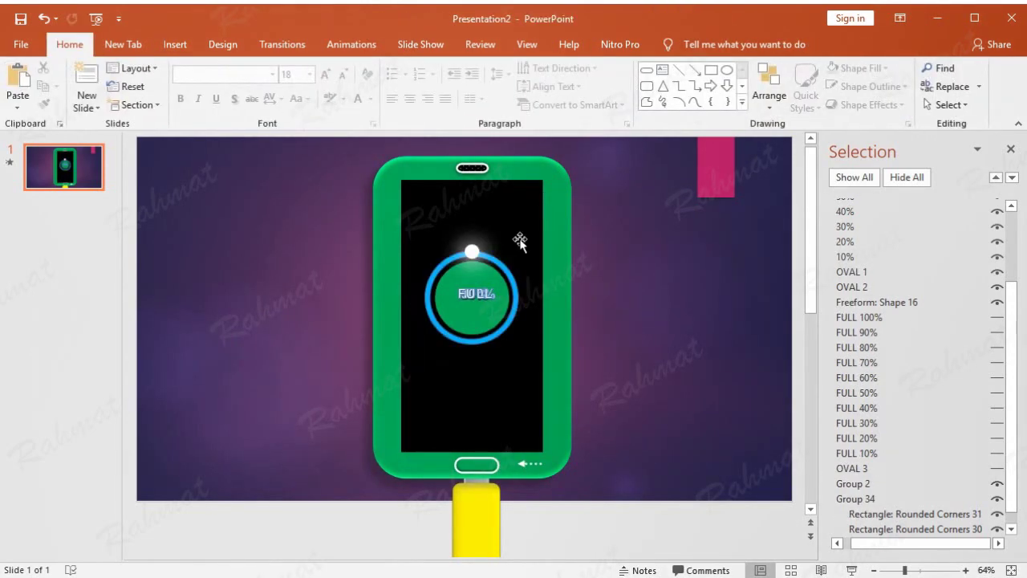
Send the phone body group, Group 2, to the back.
click(541, 171)
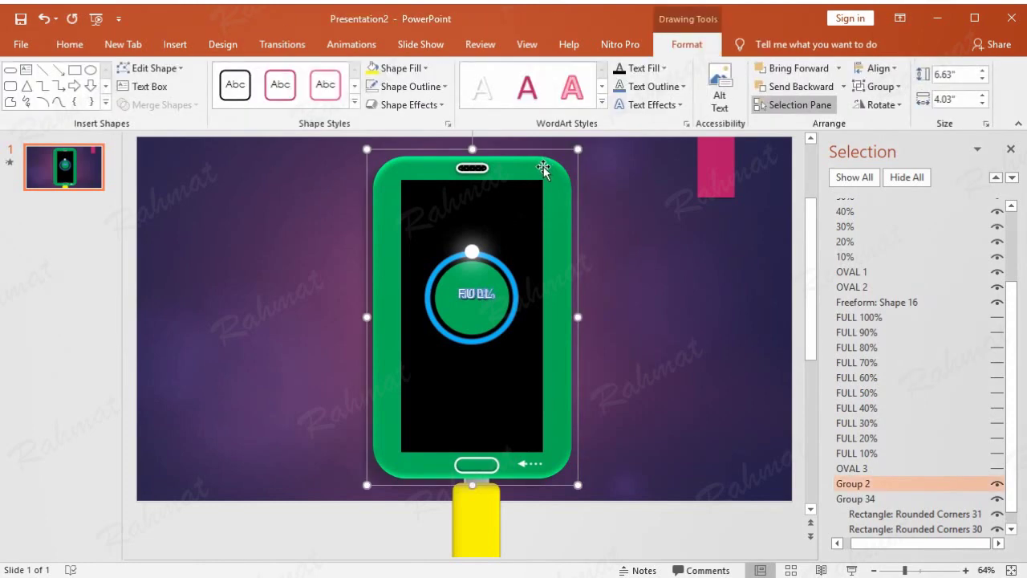
right_click(542, 174)
mouse_move(661, 300)
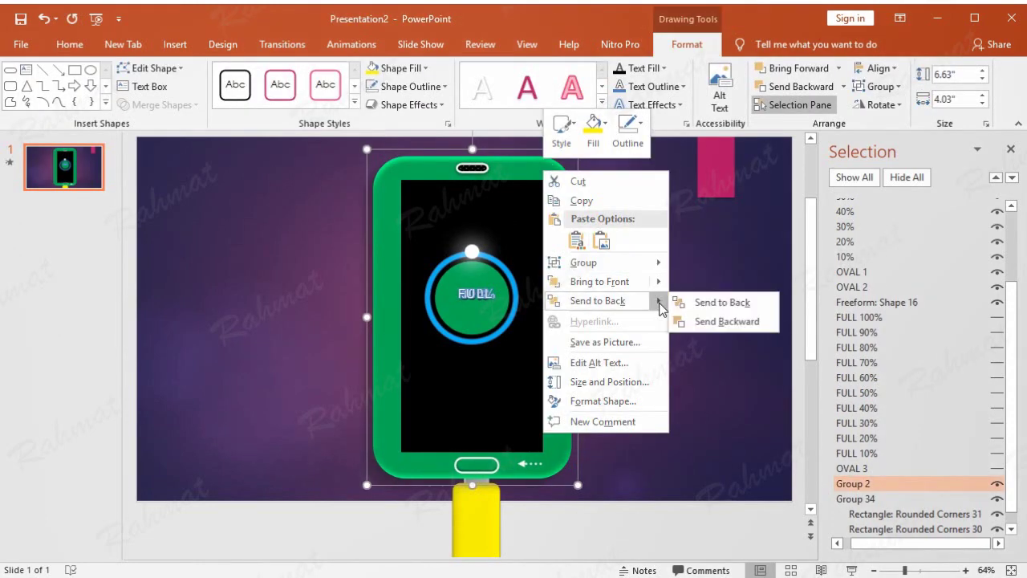
click(703, 303)
click(702, 303)
Move the black screen aside to check the layering, then undo the move.
click(496, 205)
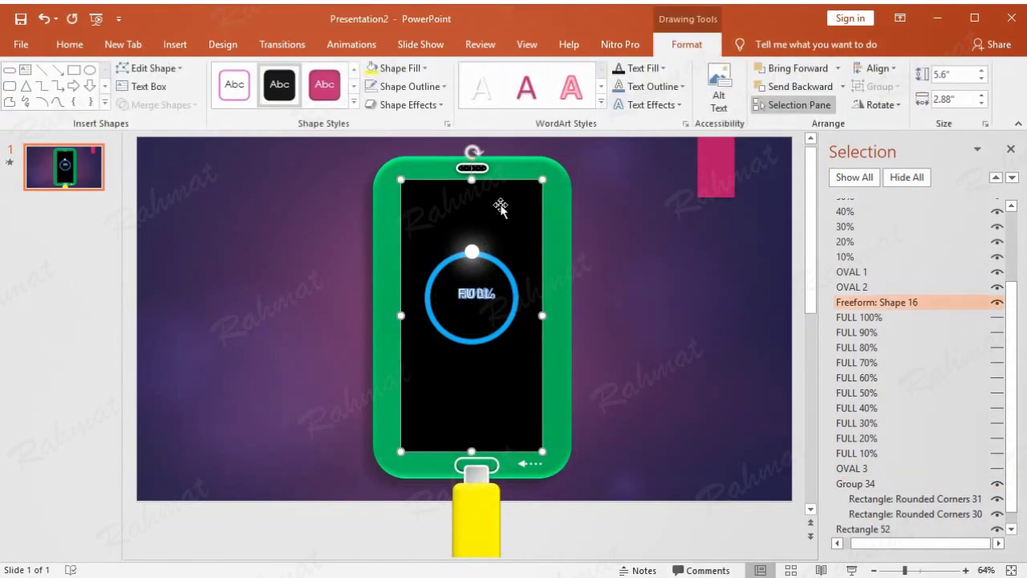
mouse_move(501, 208)
mouse_down()
mouse_move(334, 238)
mouse_move(282, 209)
mouse_move(365, 201)
mouse_up()
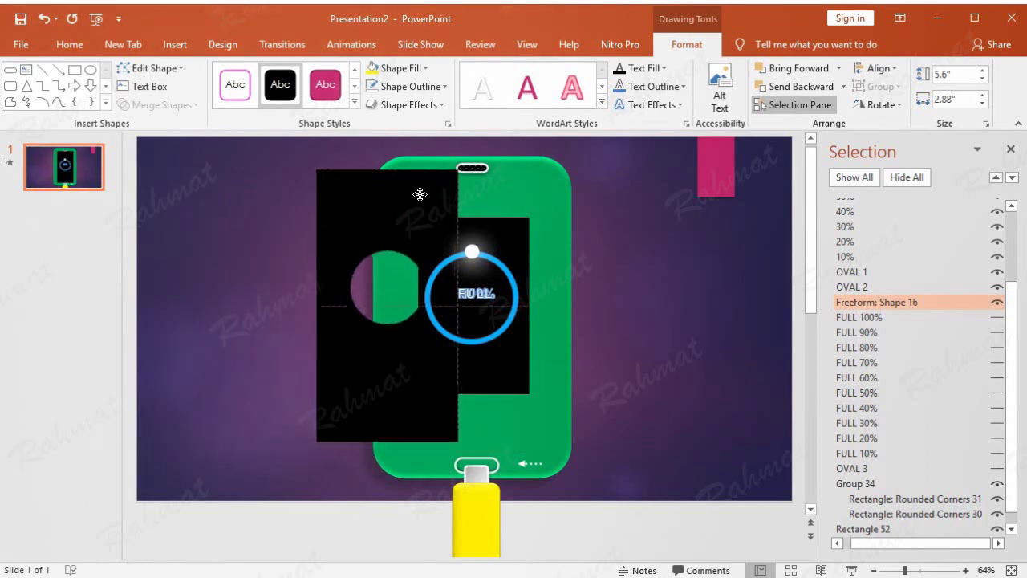
drag(365, 201, 433, 189)
click(43, 24)
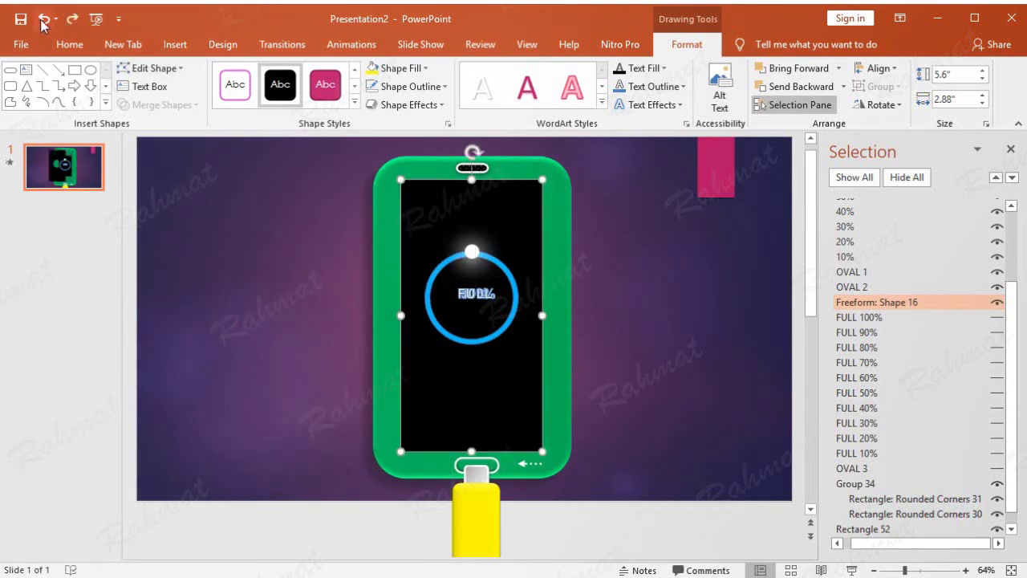
click(670, 213)
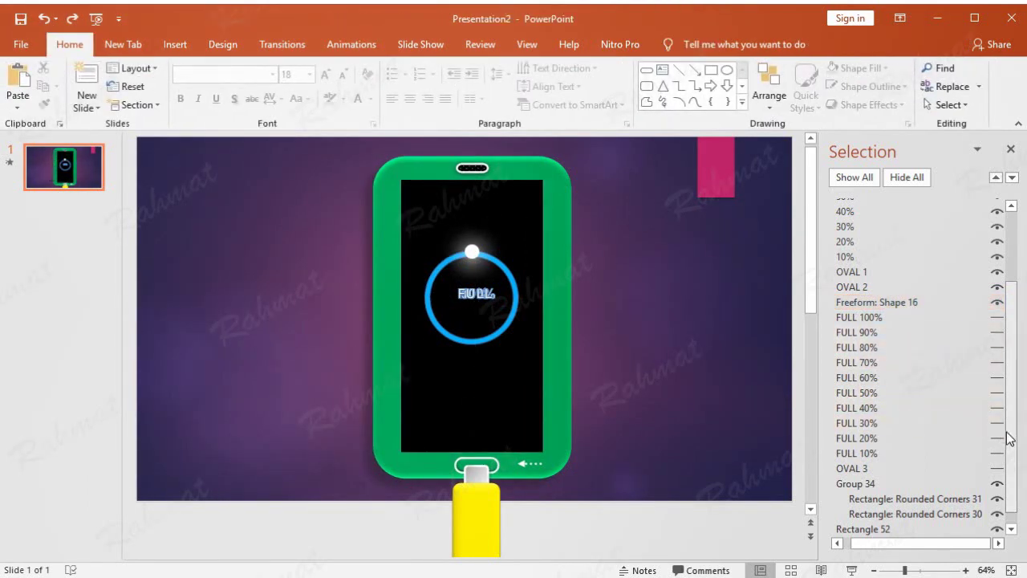
Unhide OVAL 3 and the FULL 10% through FULL 100% fill layers.
click(997, 471)
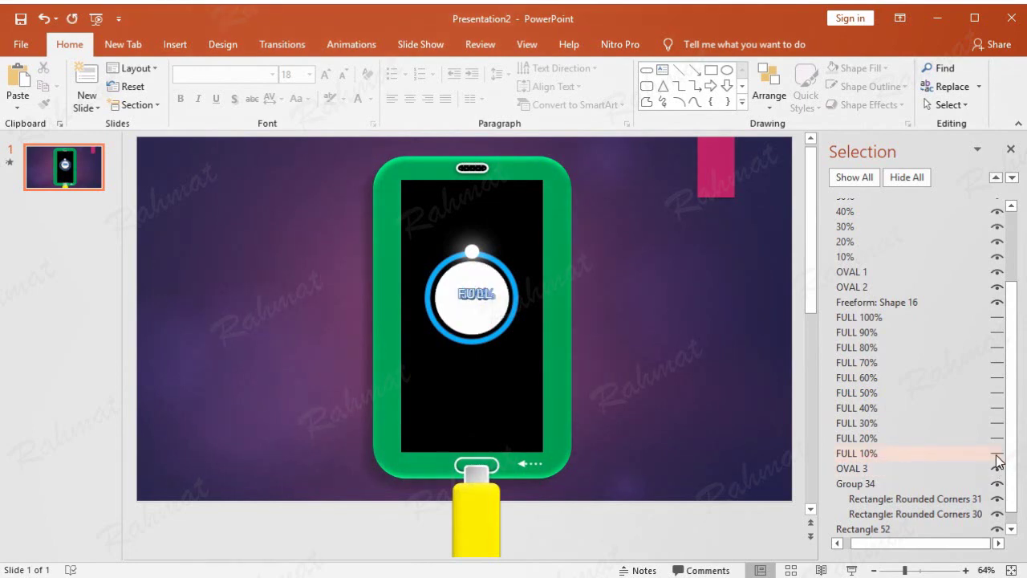
click(997, 453)
click(997, 439)
click(997, 423)
click(997, 408)
click(998, 393)
click(997, 377)
click(997, 362)
click(997, 347)
click(997, 332)
click(997, 321)
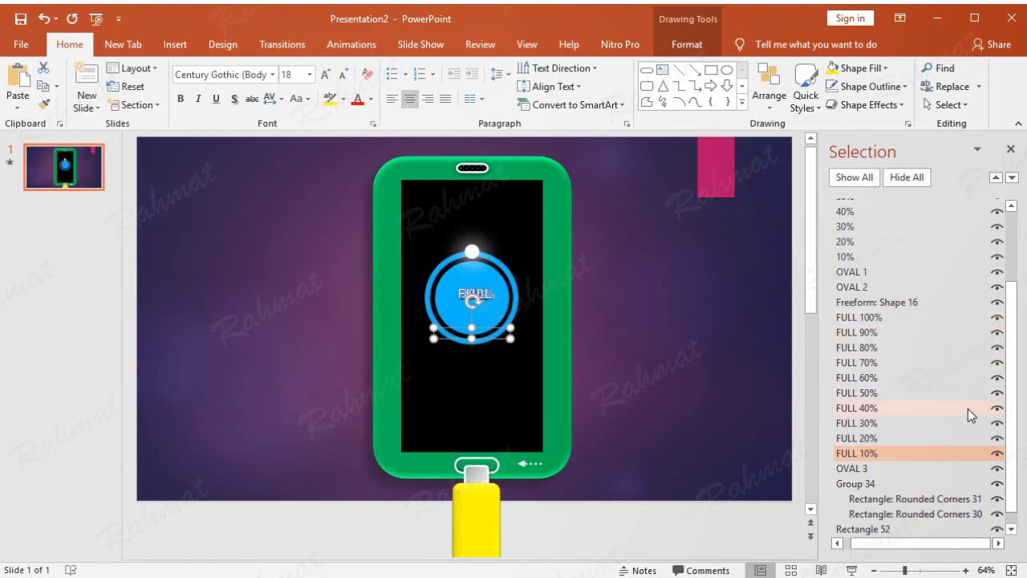
Send the charger plug group, Group 34, to the back and close the Selection Pane.
click(485, 493)
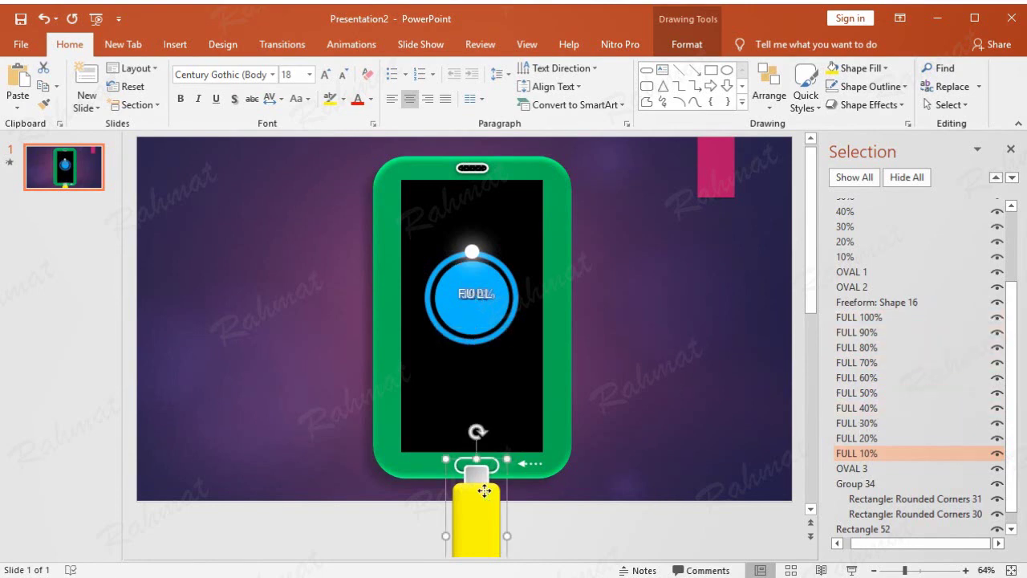
right_click(481, 507)
mouse_move(584, 372)
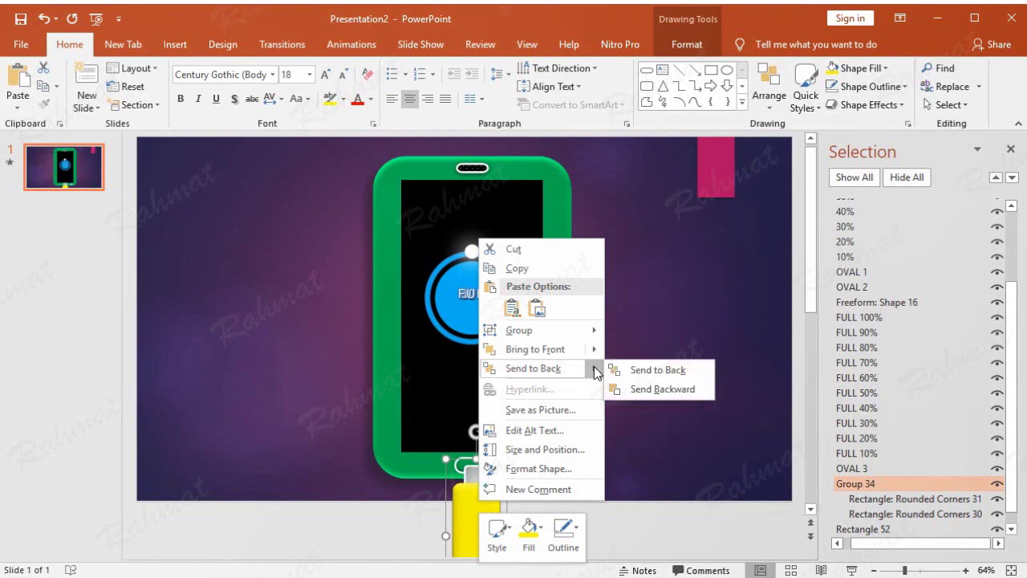
click(633, 371)
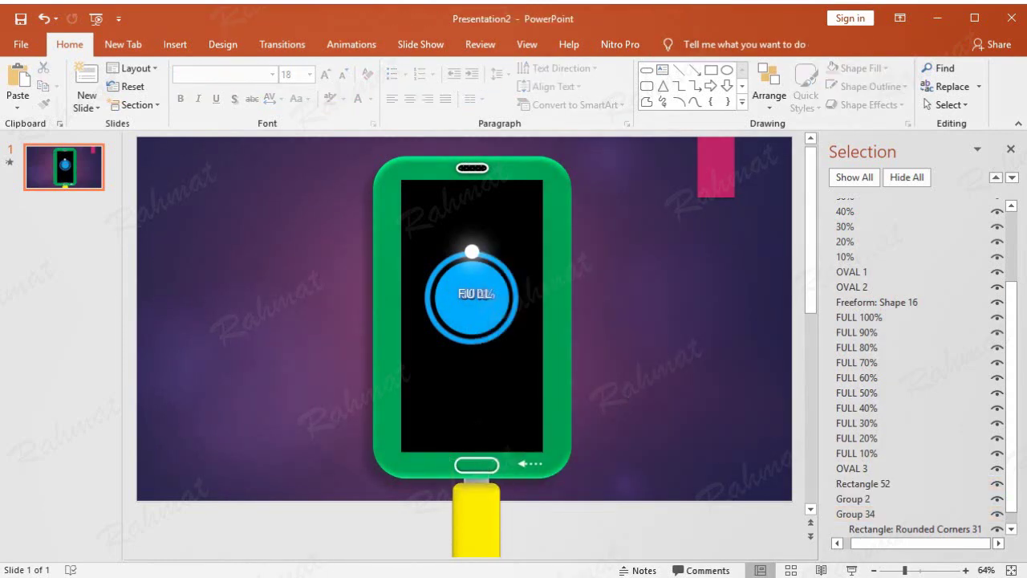
click(1011, 150)
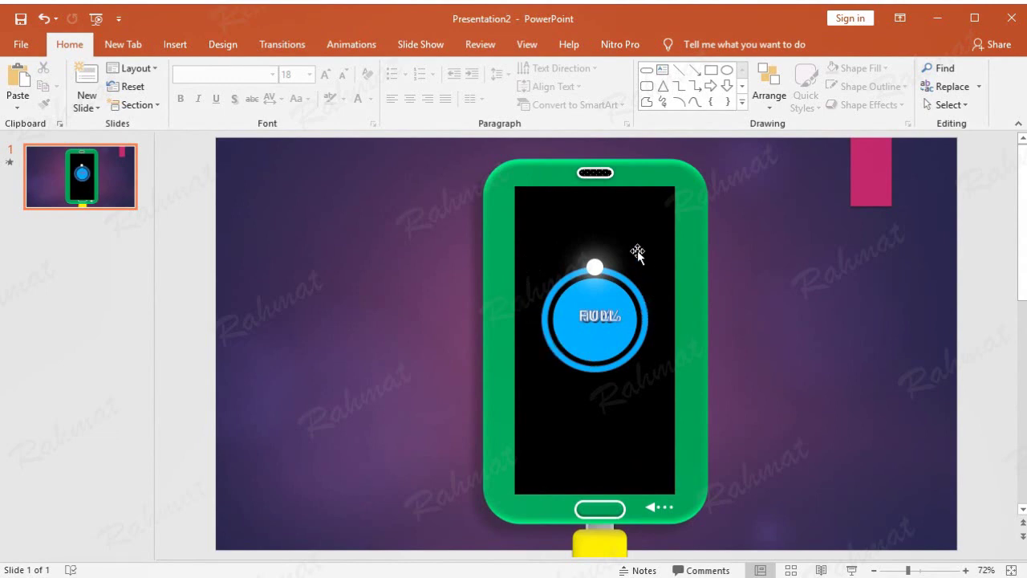
click(405, 48)
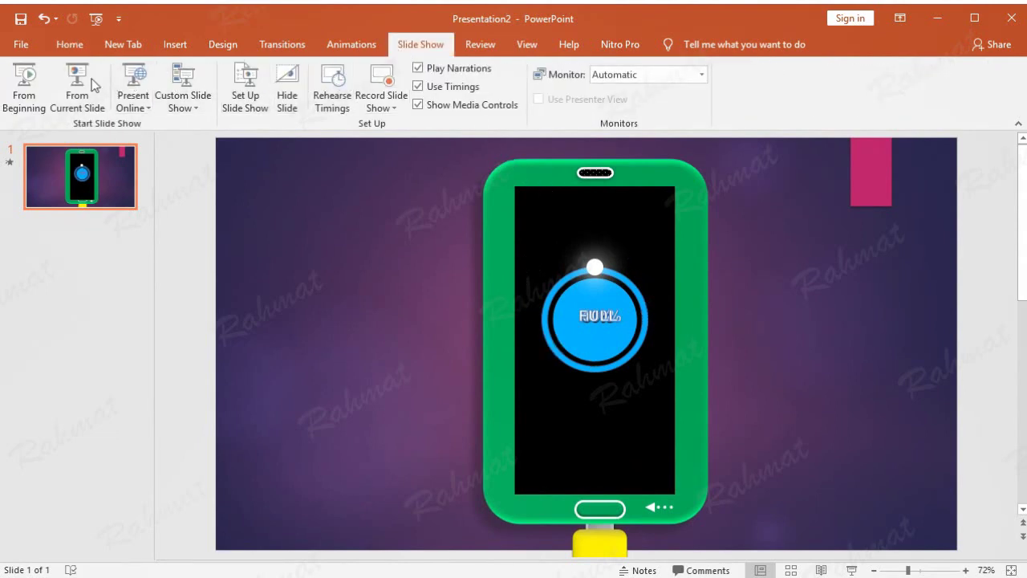
Run the slide show From Beginning, watch the gauge reach FULL, then exit with Esc.
click(24, 81)
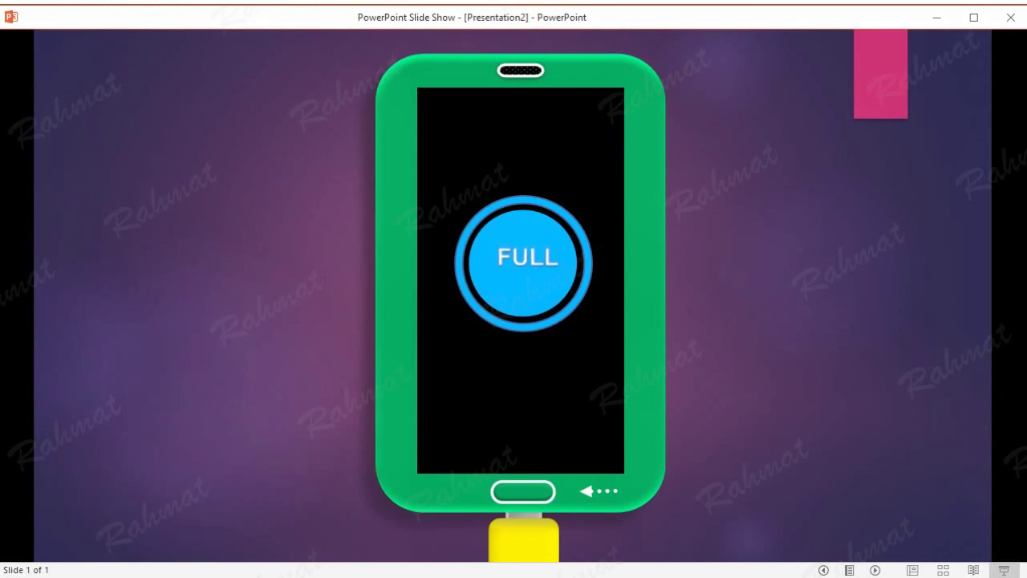
key(Escape)
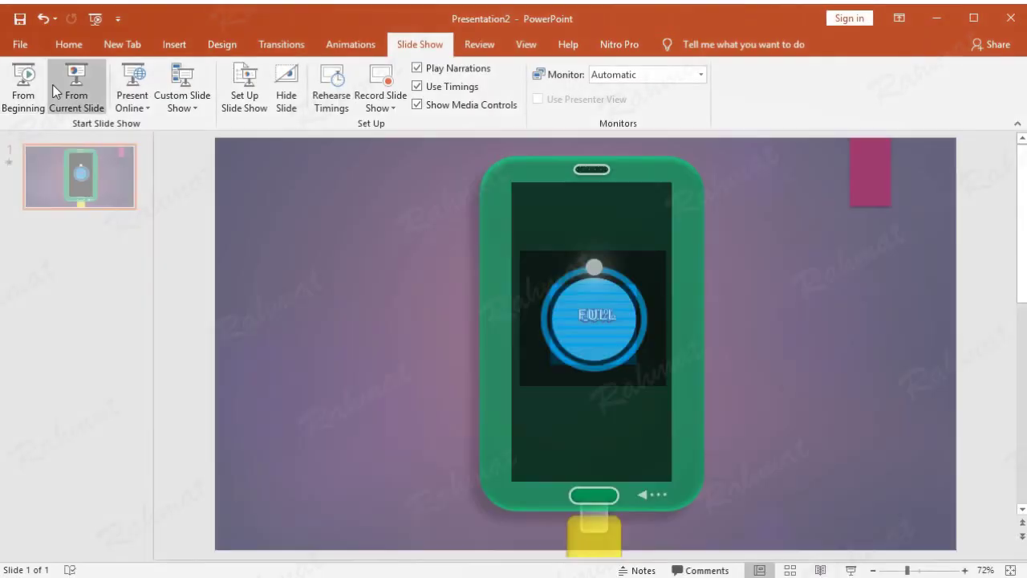